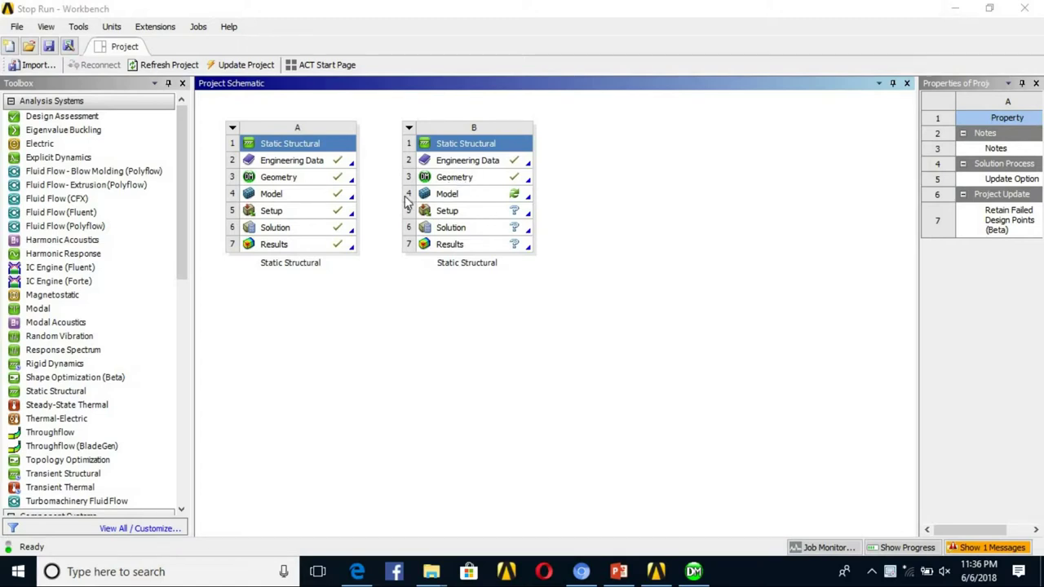
# Switch to DesignModeler with the valve geometry of Static Structural system B
pyautogui.click(477, 180)
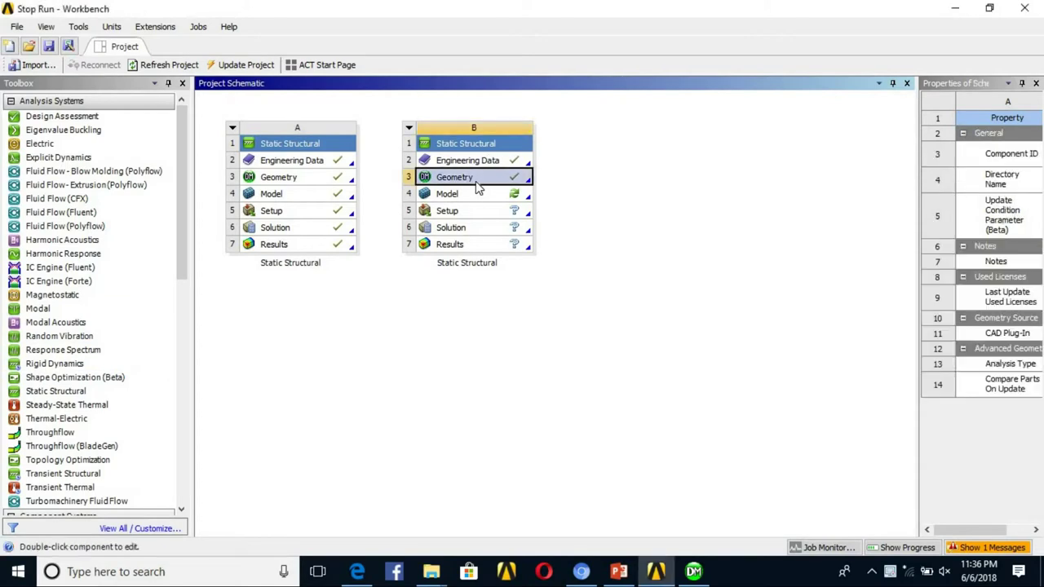
pyautogui.click(693, 571)
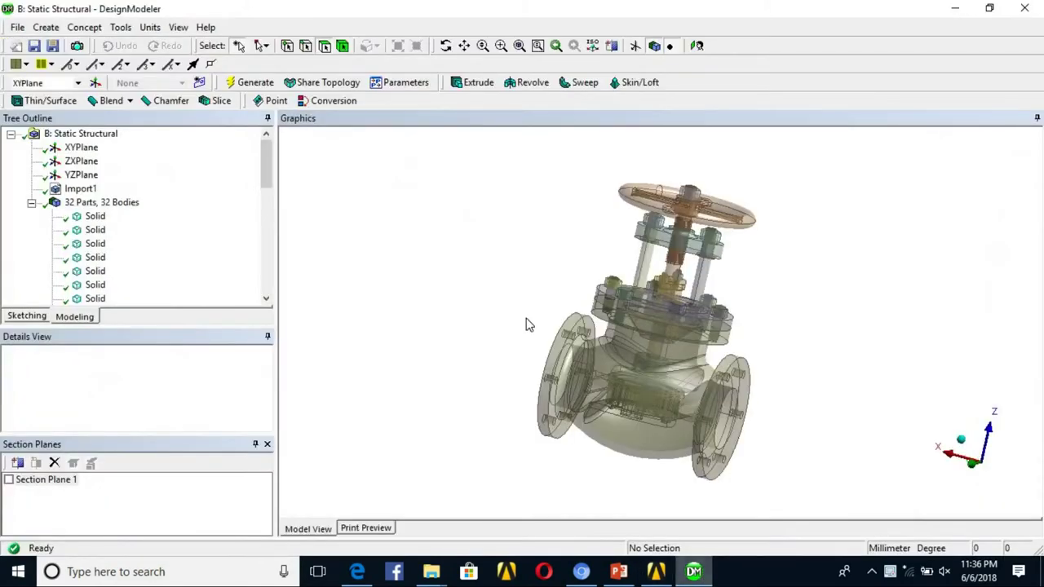
pyautogui.moveTo(587, 307); pyautogui.dragTo(605, 313)
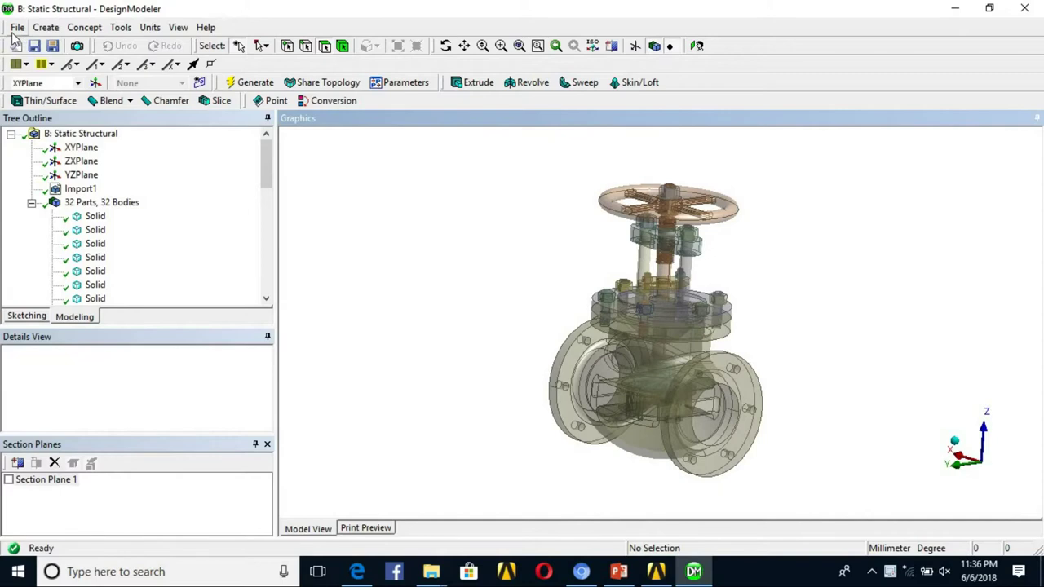
pyautogui.click(18, 28)
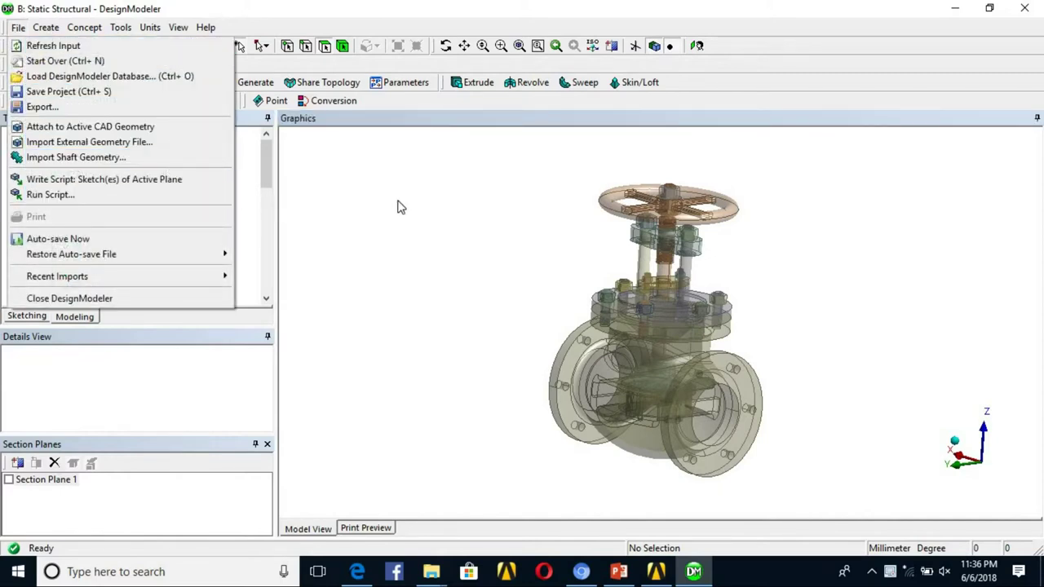
pyautogui.click(366, 243)
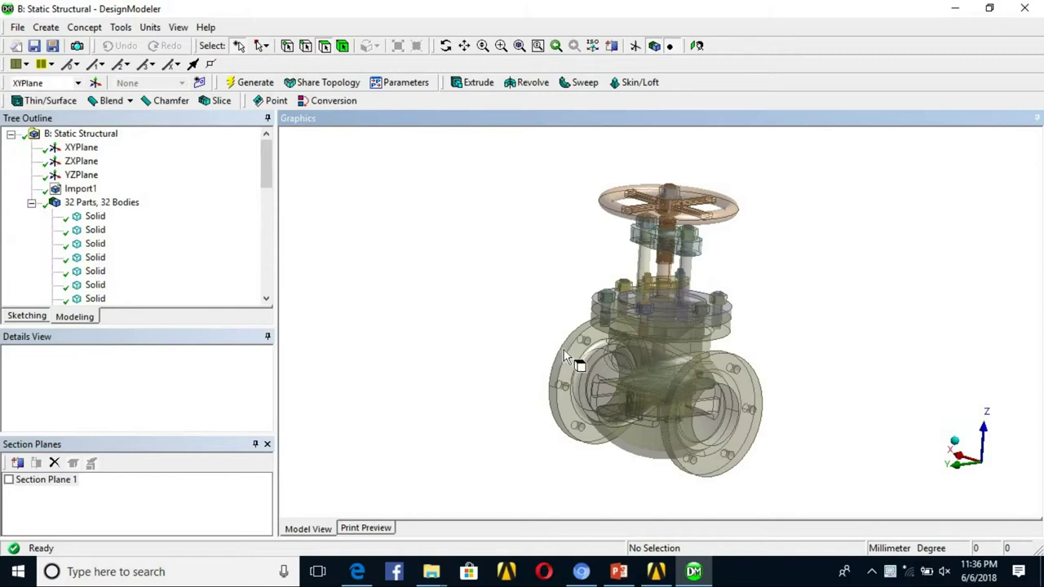
# Turn off Frozen Body Transparency so the valve assembly's bodies display as opaque
pyautogui.scroll(5, 564, 349)
pyautogui.moveTo(627, 299); pyautogui.dragTo(664, 309, button='middle')
pyautogui.scroll(-1, 708, 270)
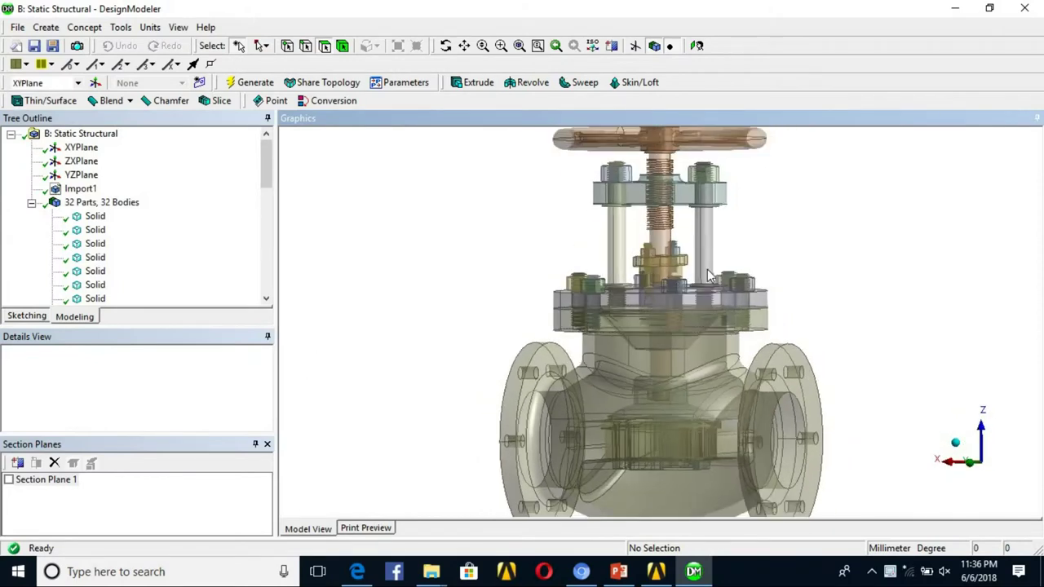
pyautogui.scroll(-2, 708, 276)
pyautogui.moveTo(708, 275); pyautogui.dragTo(690, 325, button='middle')
pyautogui.click(179, 28)
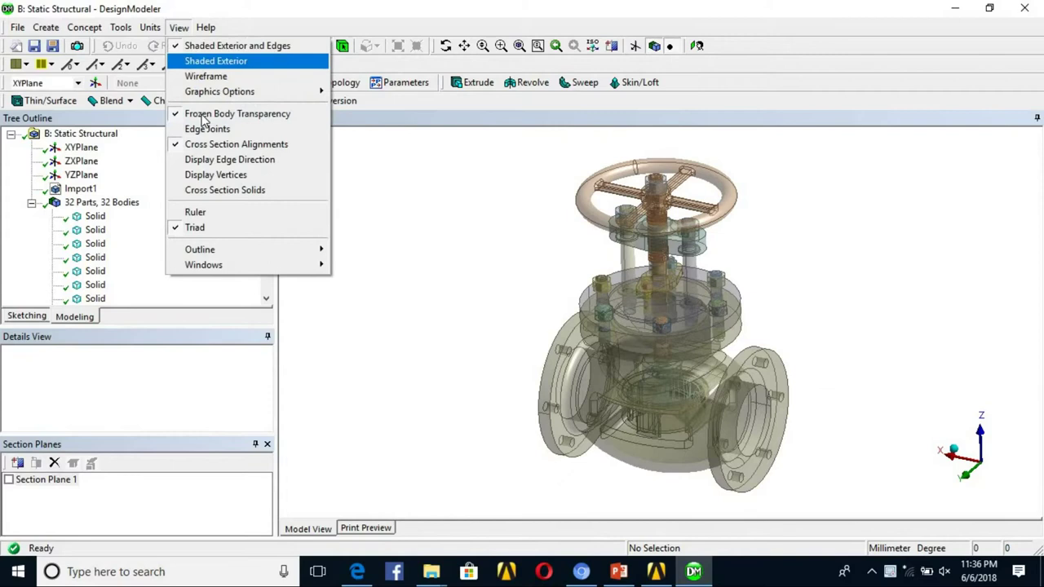
pyautogui.click(204, 114)
pyautogui.moveTo(567, 323); pyautogui.dragTo(801, 385, button='middle')
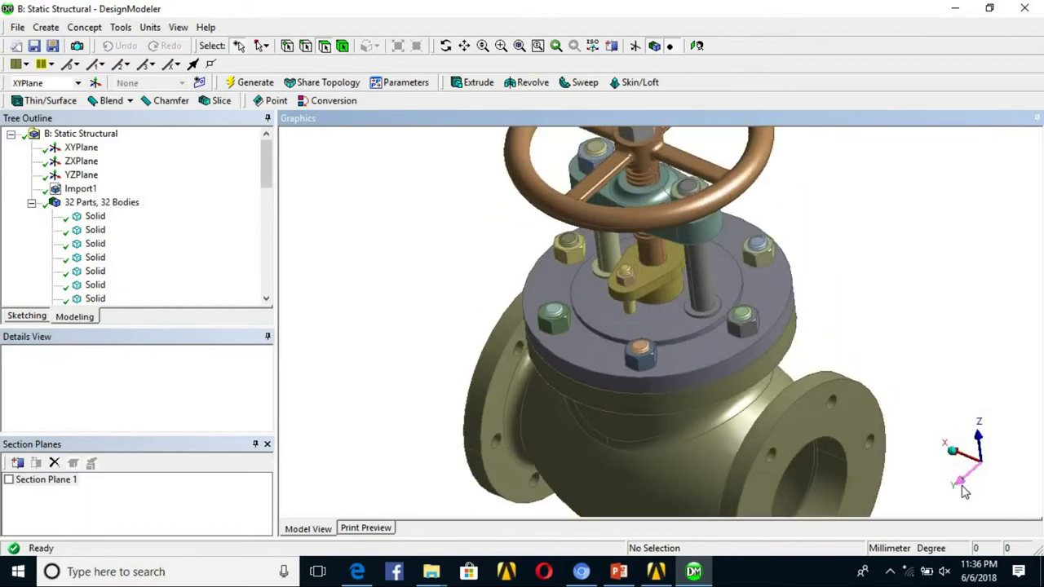
# Orient the valve to a straight top view and delete the existing Section Plane 1
pyautogui.click(961, 485)
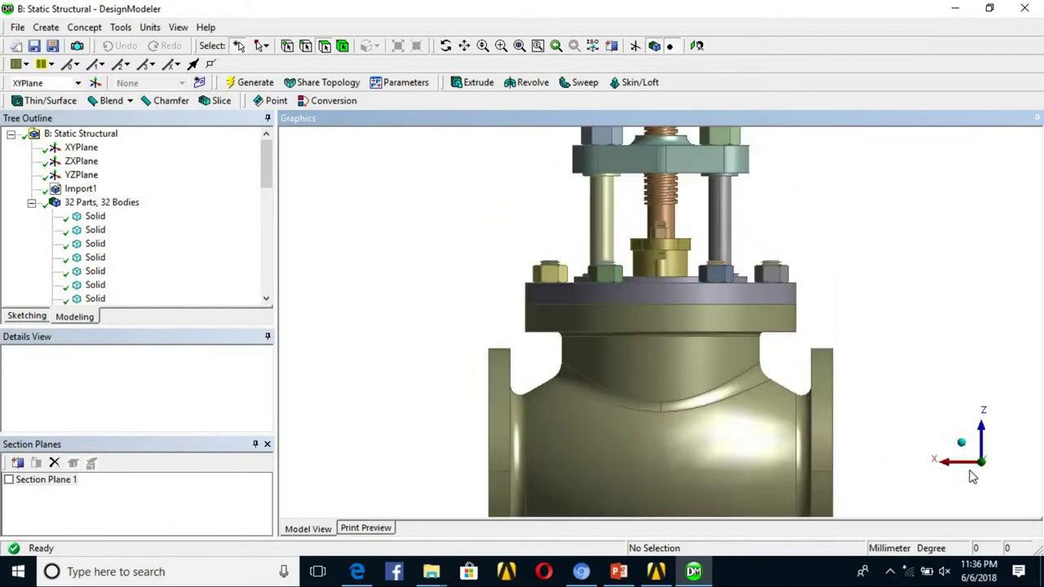
pyautogui.click(985, 432)
pyautogui.scroll(2, 821, 394)
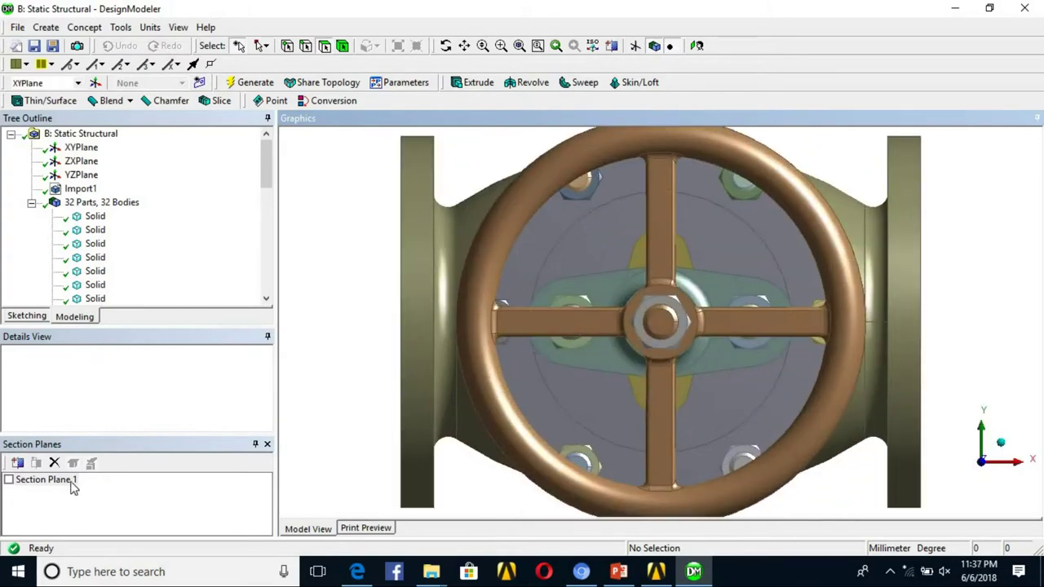
pyautogui.click(41, 481)
pyautogui.click(54, 463)
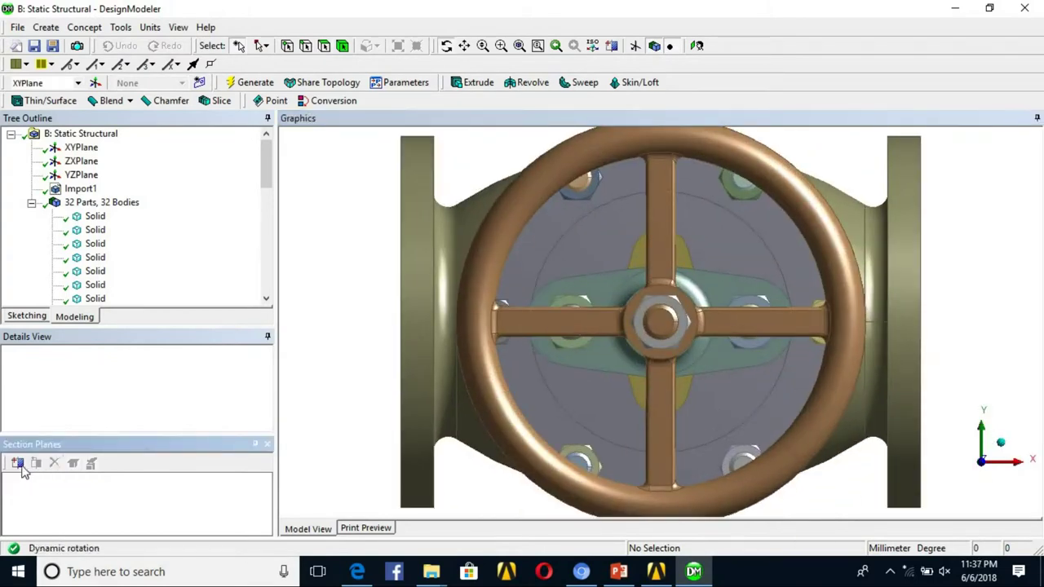
# Draw a new section plane along the X direction through the handwheel's centre, cutting the valve lengthwise
pyautogui.scroll(5, 650, 342)
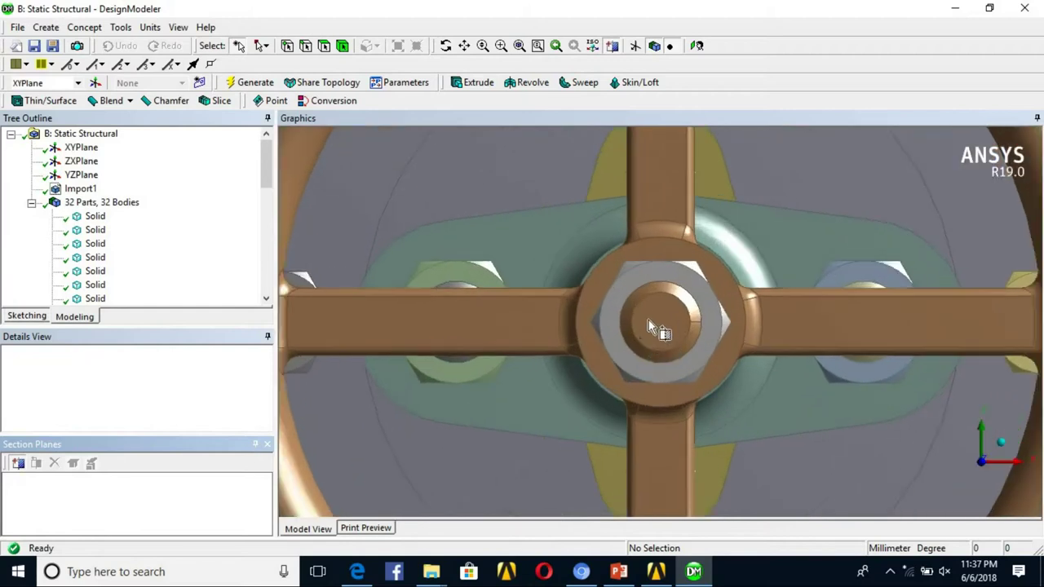
pyautogui.scroll(3, 653, 314)
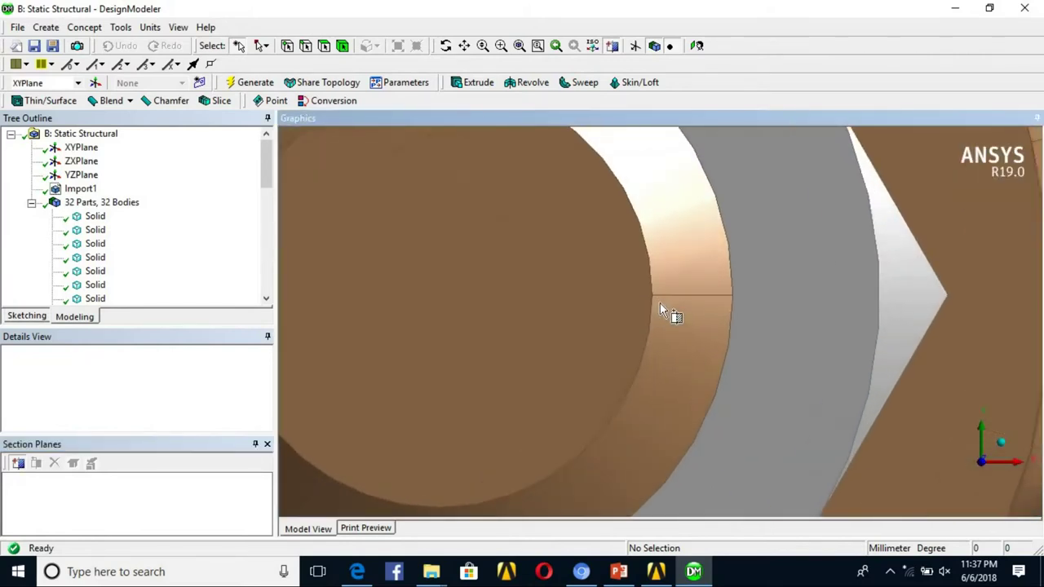
pyautogui.moveTo(653, 296); pyautogui.dragTo(726, 295)
pyautogui.moveTo(782, 277); pyautogui.dragTo(754, 275, button='middle')
pyautogui.scroll(-5, 753, 276)
pyautogui.moveTo(775, 310); pyautogui.dragTo(673, 341, button='middle')
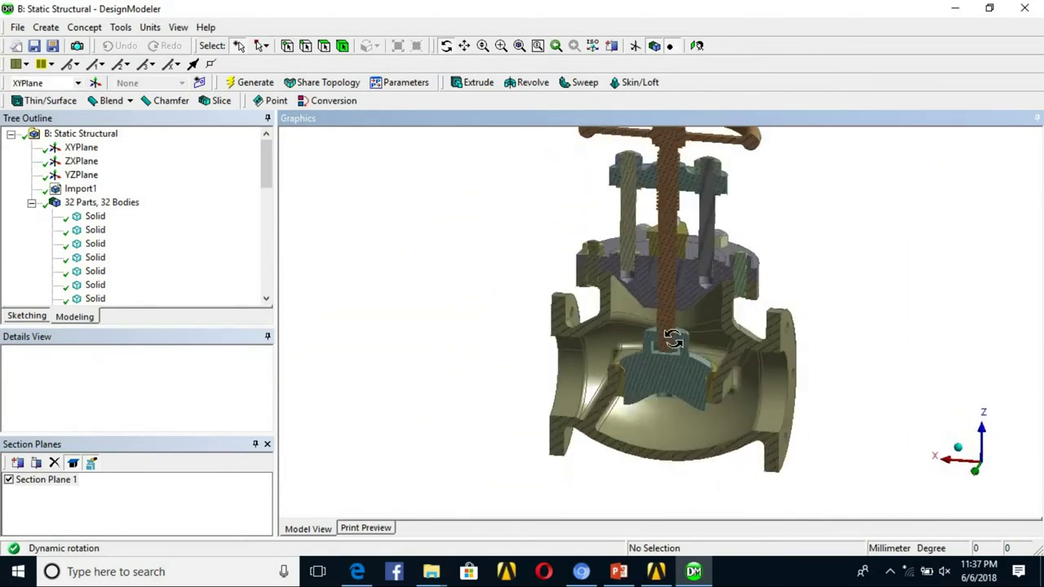
# Examine the sectioned valve's interior and the threaded contact between a flange bolt, its nut and the flanges
pyautogui.moveTo(679, 302); pyautogui.dragTo(674, 327, button='middle')
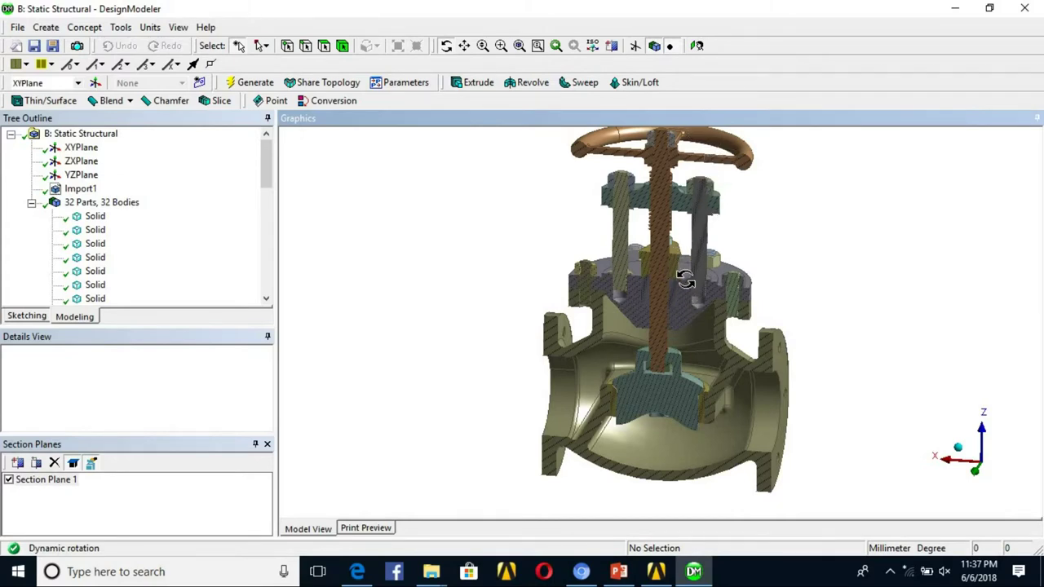
pyautogui.scroll(2, 660, 399)
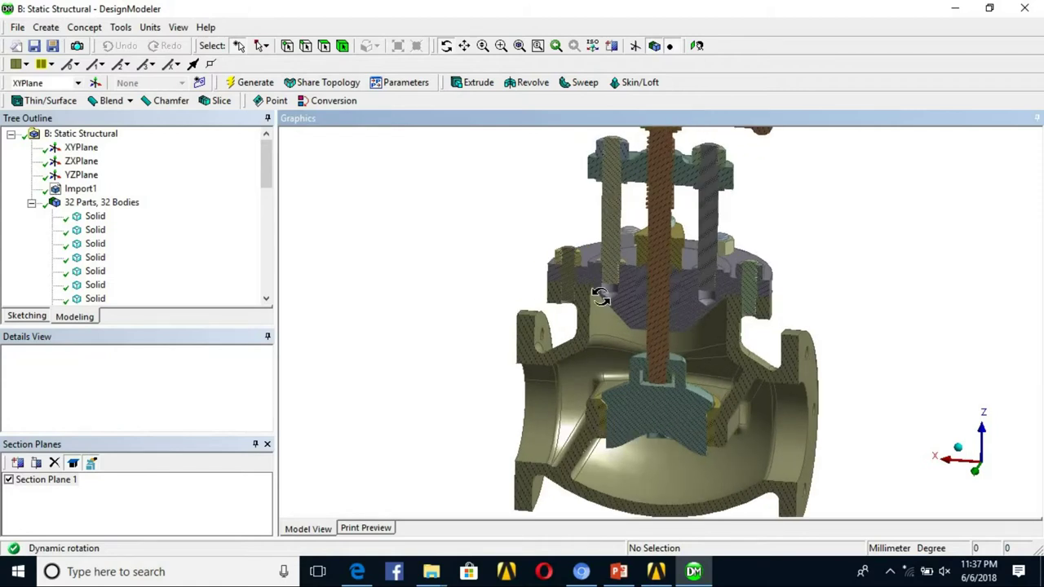
pyautogui.scroll(2, 574, 316)
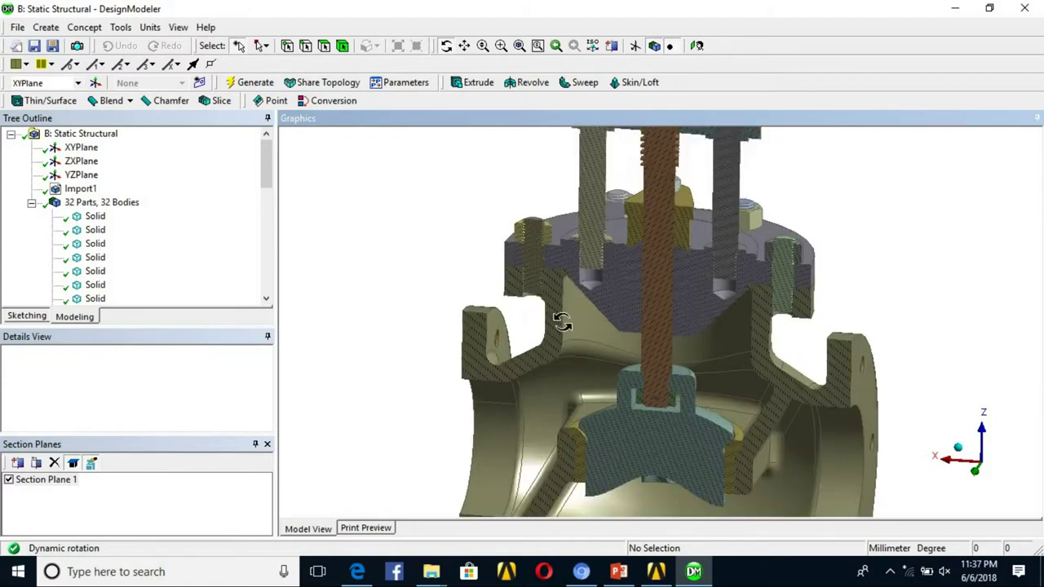
pyautogui.scroll(-2, 674, 301)
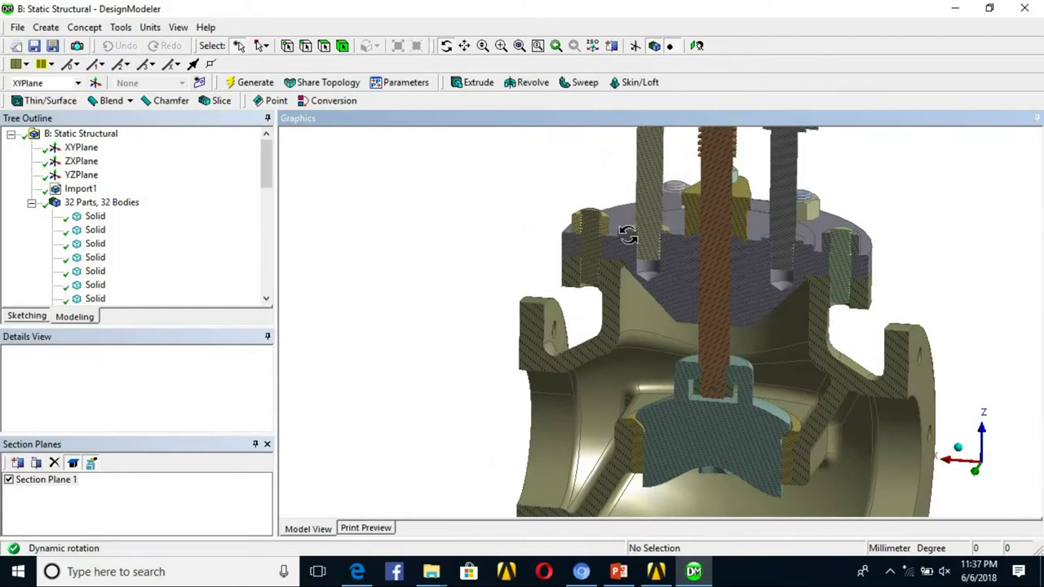
pyautogui.scroll(-2, 629, 233)
pyautogui.keyDown('ctrl'); pyautogui.moveTo(606, 292); pyautogui.dragTo(614, 253, button='middle'); pyautogui.keyUp('ctrl')
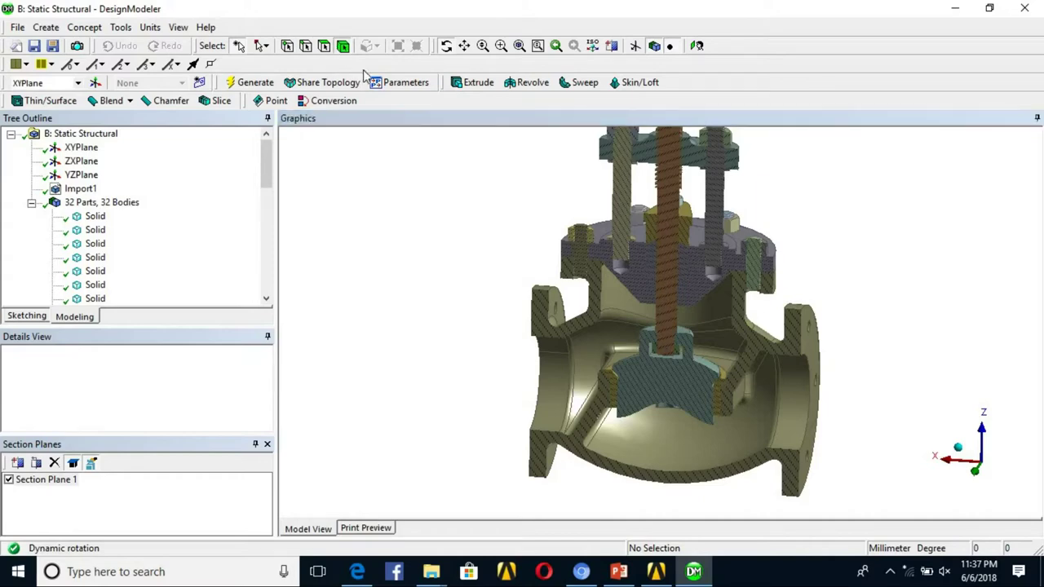
pyautogui.scroll(5, 531, 271)
pyautogui.keyDown('ctrl'); pyautogui.moveTo(537, 291); pyautogui.dragTo(780, 398, button='middle'); pyautogui.keyUp('ctrl')
pyautogui.moveTo(780, 398); pyautogui.dragTo(773, 354, button='middle')
pyautogui.scroll(4, 775, 360)
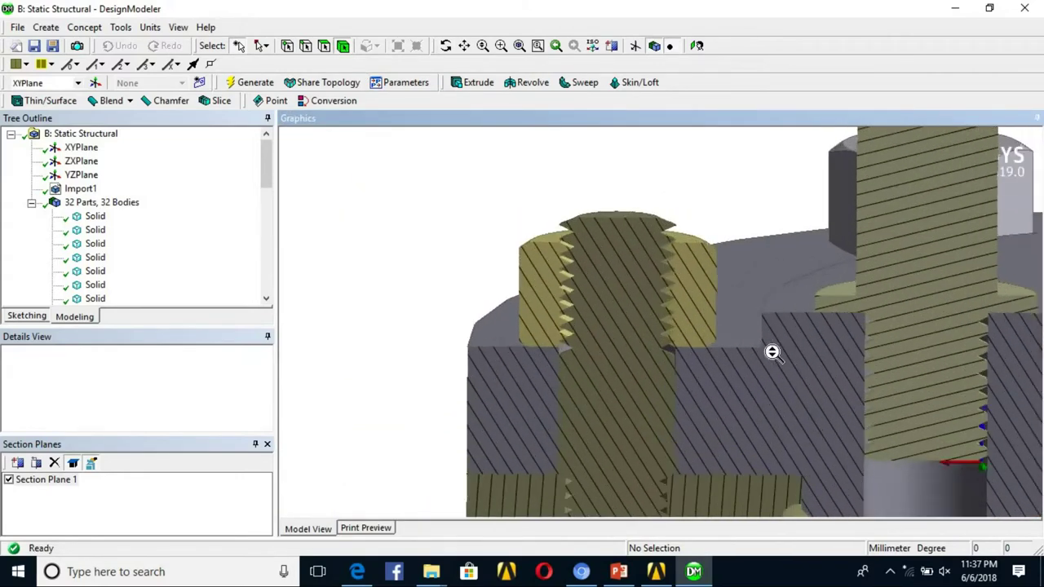
pyautogui.scroll(-2, 652, 291)
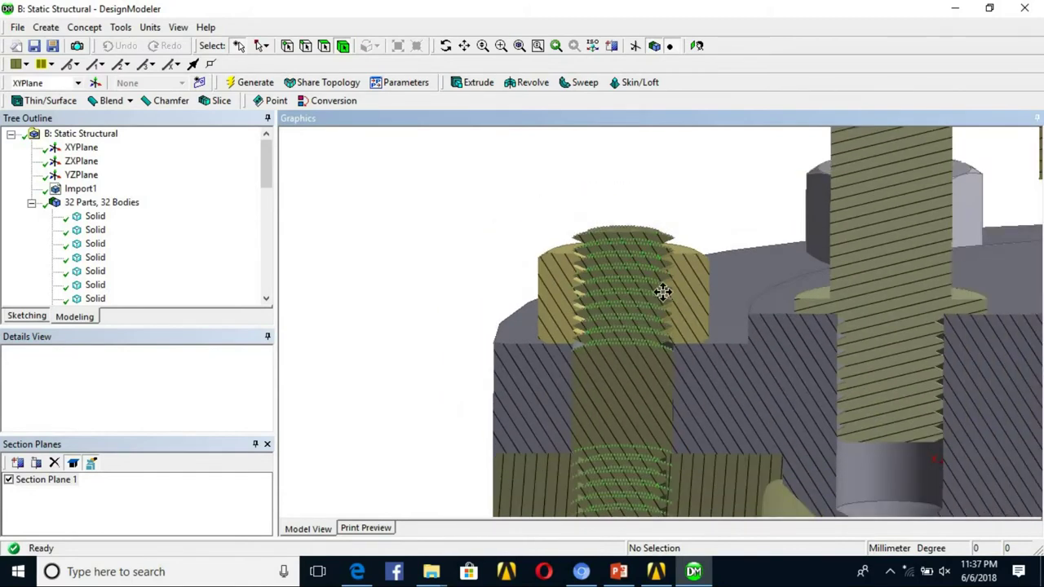
pyautogui.keyDown('ctrl'); pyautogui.moveTo(662, 291); pyautogui.dragTo(661, 199, button='middle'); pyautogui.keyUp('ctrl')
pyautogui.moveTo(672, 383); pyautogui.dragTo(666, 404, button='middle')
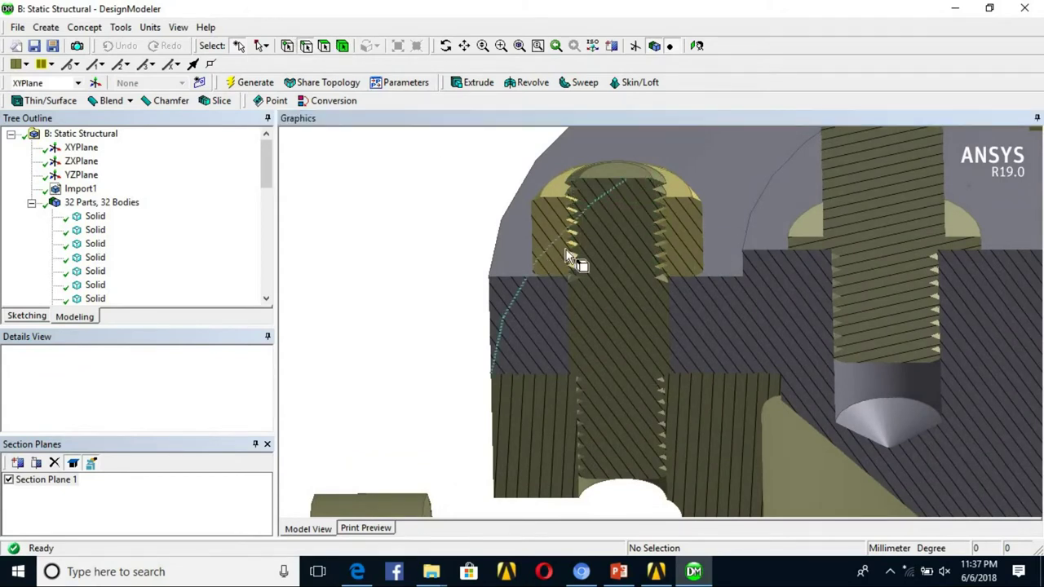
# Start an Extrude from the sectioned flange bolt's top circular edge and set its operation to Add Frozen
pyautogui.click(591, 171)
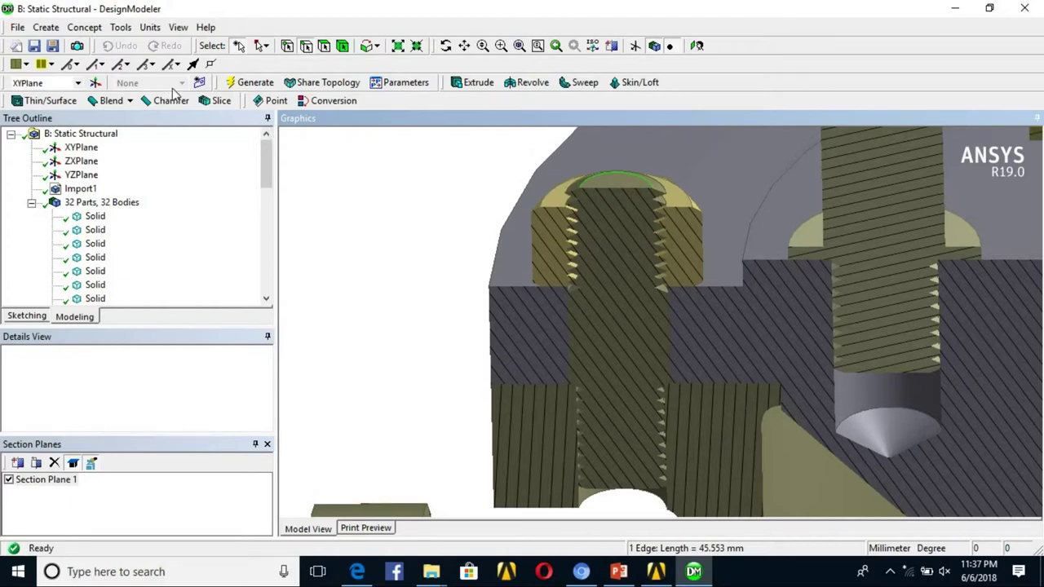
pyautogui.click(455, 88)
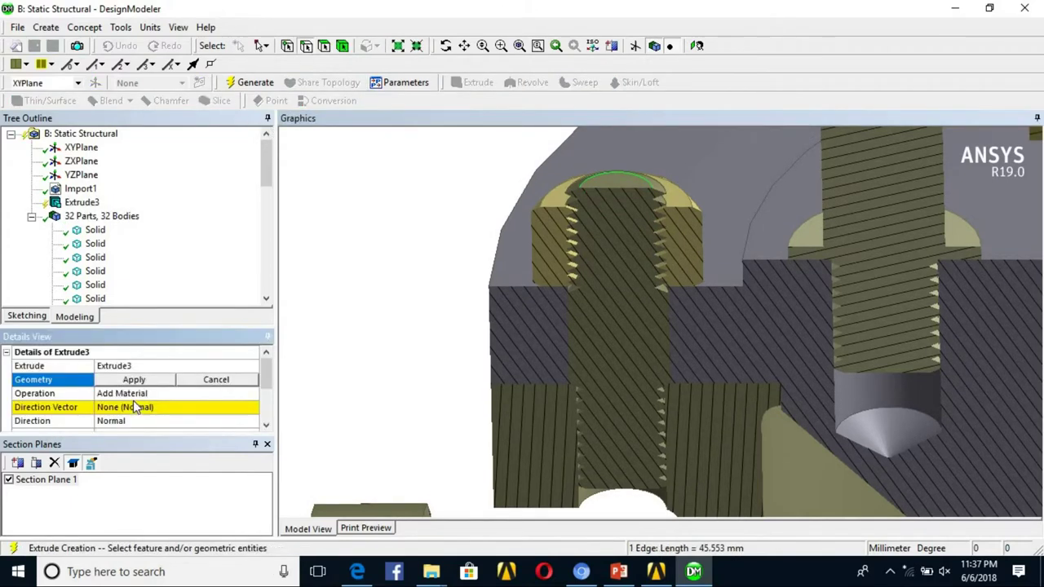
pyautogui.click(135, 381)
pyautogui.click(219, 394)
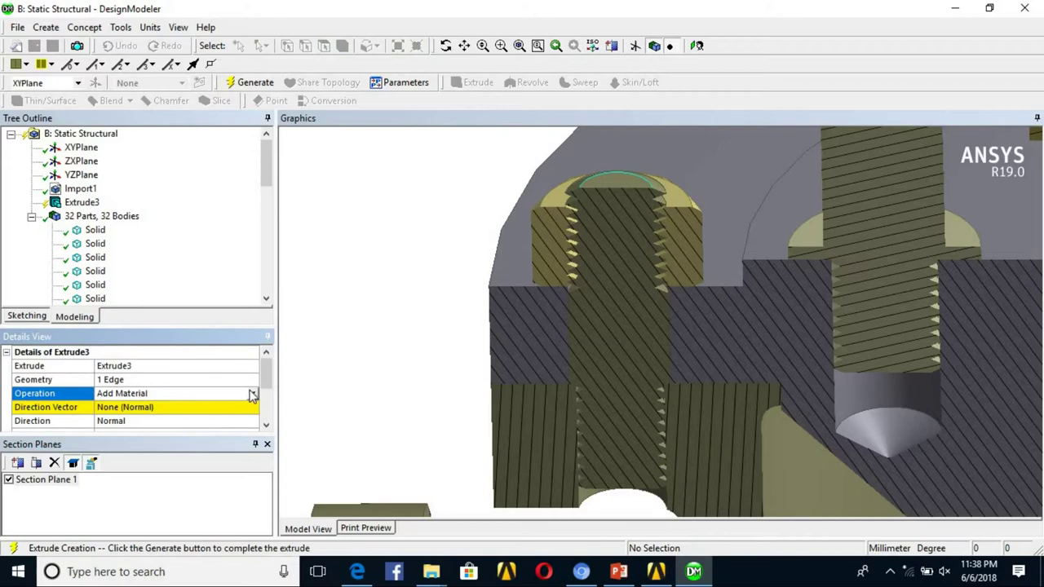
pyautogui.click(253, 395)
pyautogui.click(126, 410)
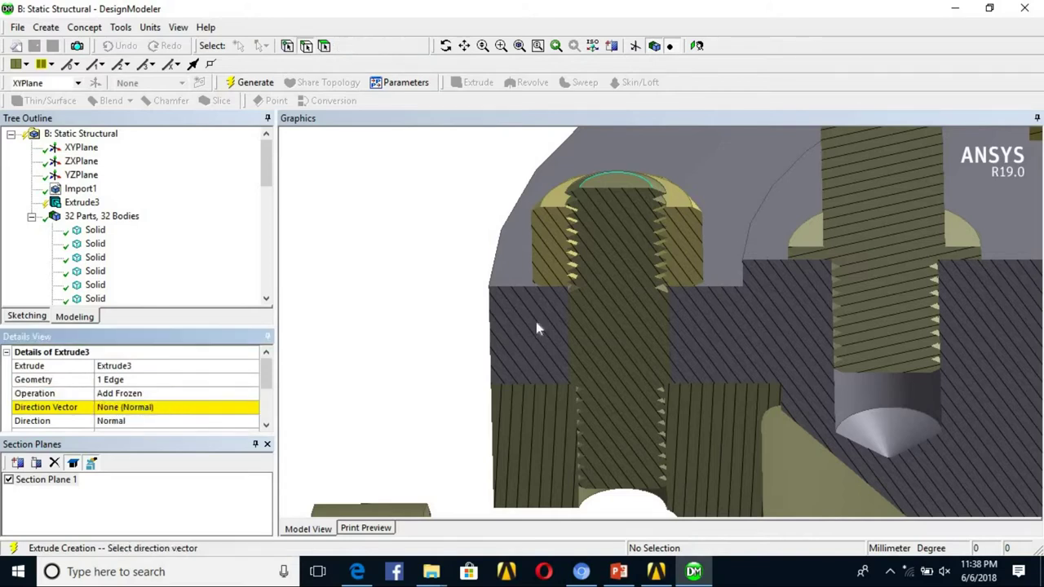
# Turn off the section plane and set the extrude direction to the bolt's top face normal, reversed to point down the bolt
pyautogui.click(619, 183)
pyautogui.scroll(-3, 495, 352)
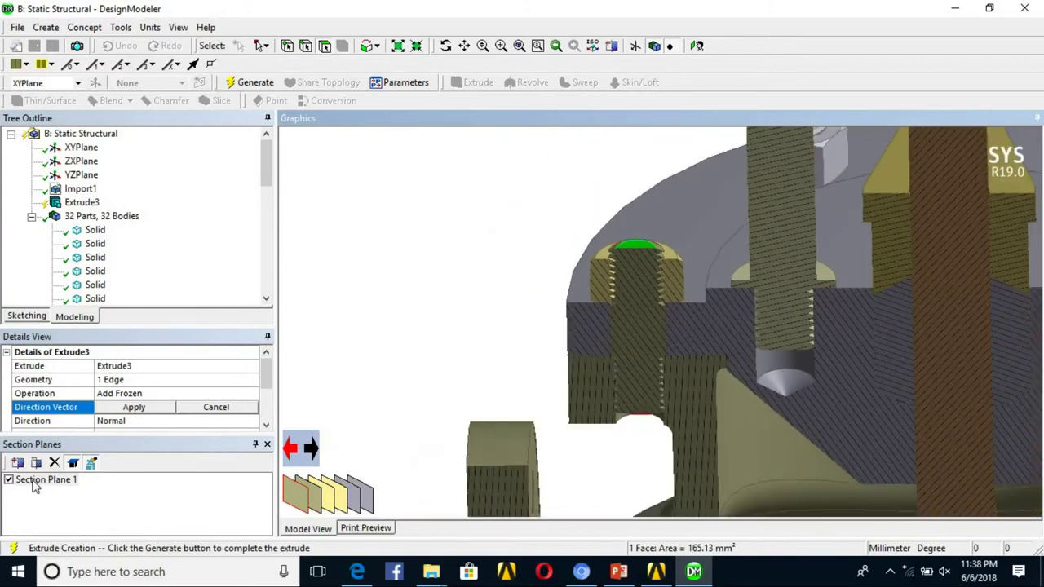
pyautogui.click(9, 480)
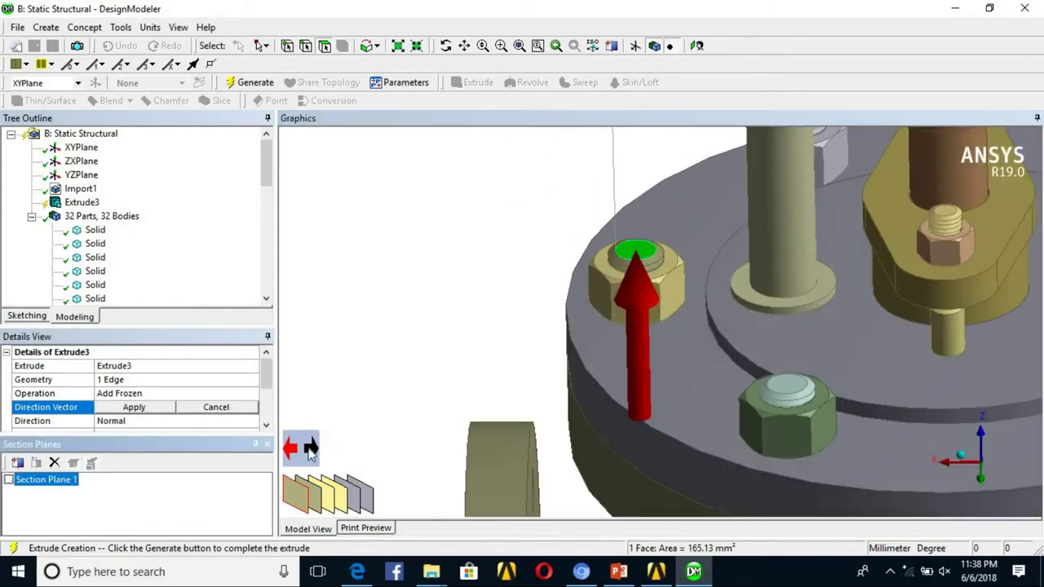
pyautogui.click(290, 447)
pyautogui.click(159, 409)
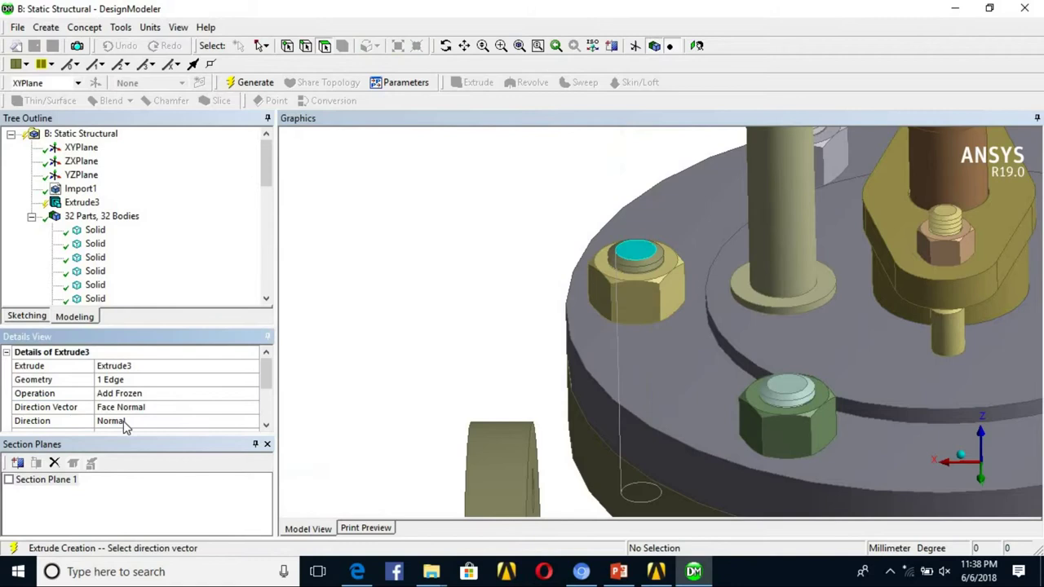
# Set the extrude's extent type to To Surface with the bolt's bottom face as target, and generate it
pyautogui.scroll(-2, 129, 420)
pyautogui.scroll(2, 136, 410)
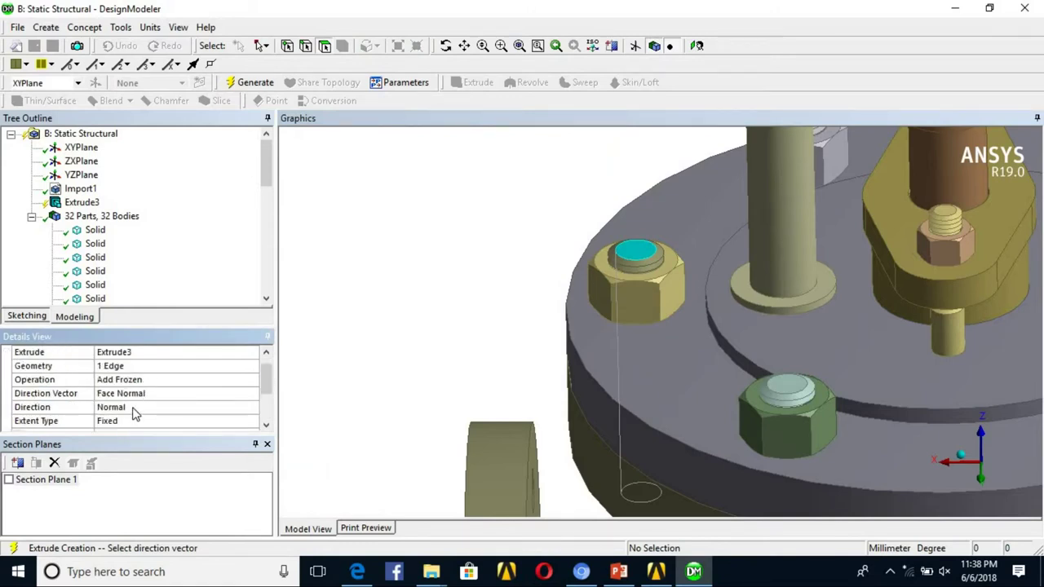
pyautogui.click(127, 423)
pyautogui.click(252, 423)
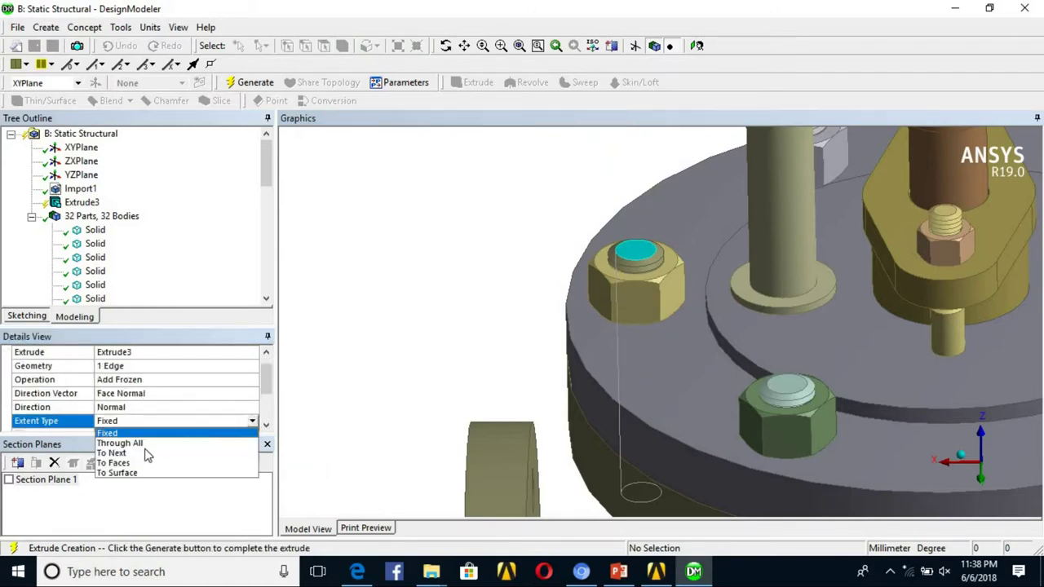
pyautogui.click(131, 466)
pyautogui.scroll(-2, 122, 408)
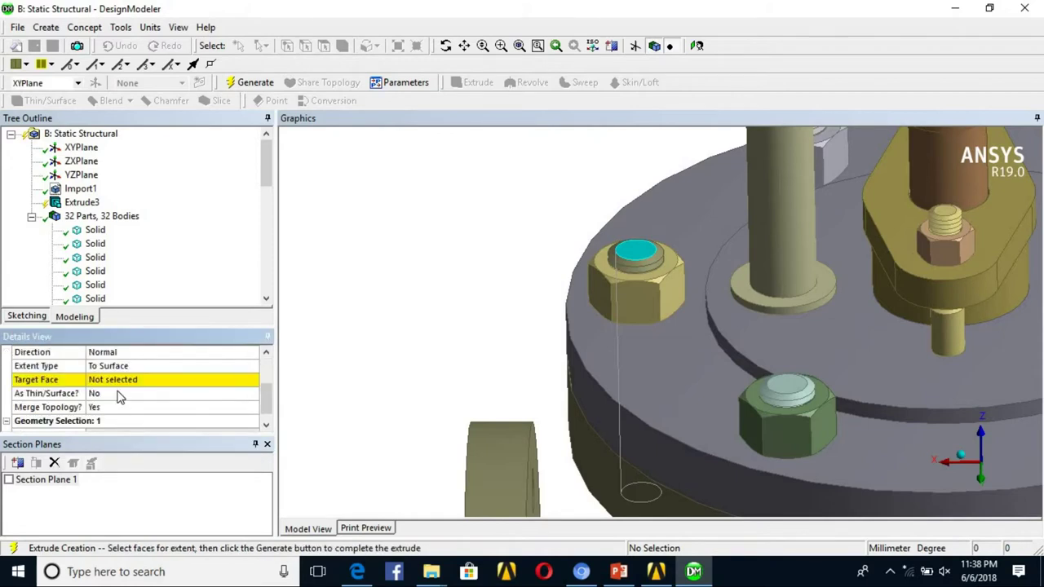
pyautogui.click(118, 380)
pyautogui.moveTo(690, 245); pyautogui.dragTo(661, 389, button='middle')
pyautogui.click(649, 390)
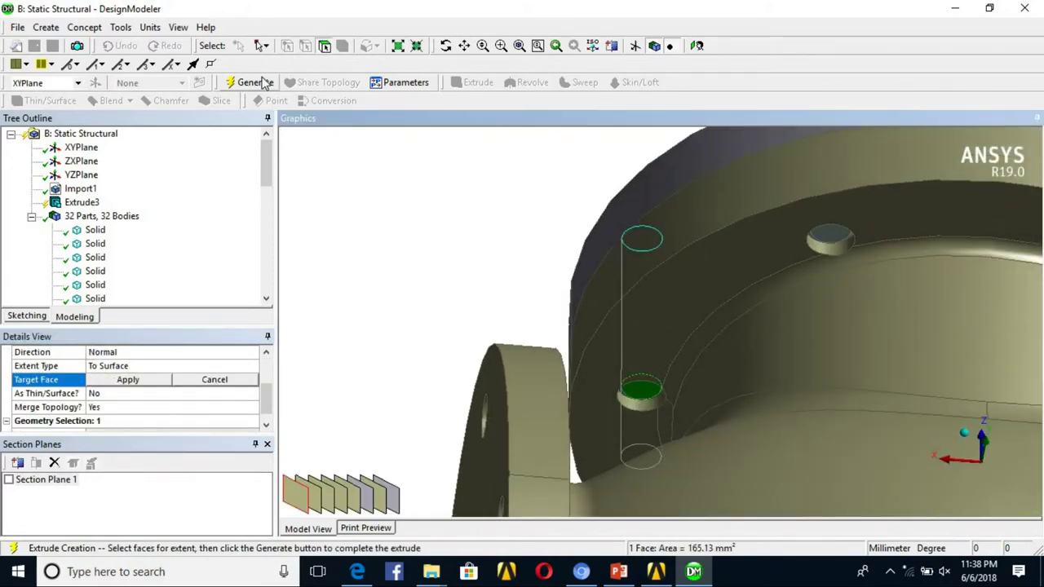
pyautogui.click(263, 82)
# Hide the newly extruded plain cylinder, then suppress the original threaded bolt in the same flange hole
pyautogui.moveTo(666, 272); pyautogui.dragTo(619, 287, button='middle')
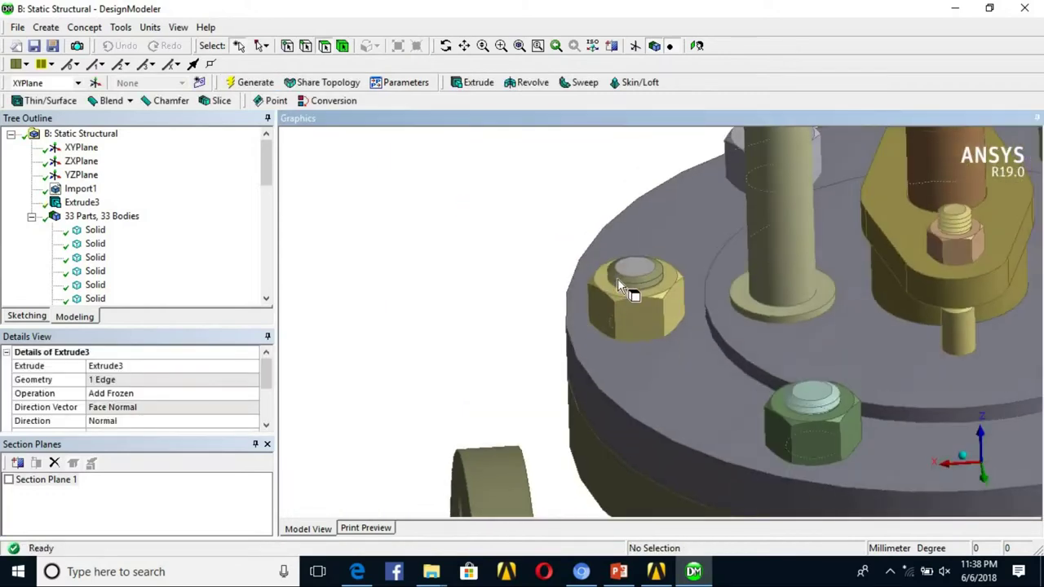
pyautogui.click(639, 268)
pyautogui.rightClick(638, 268)
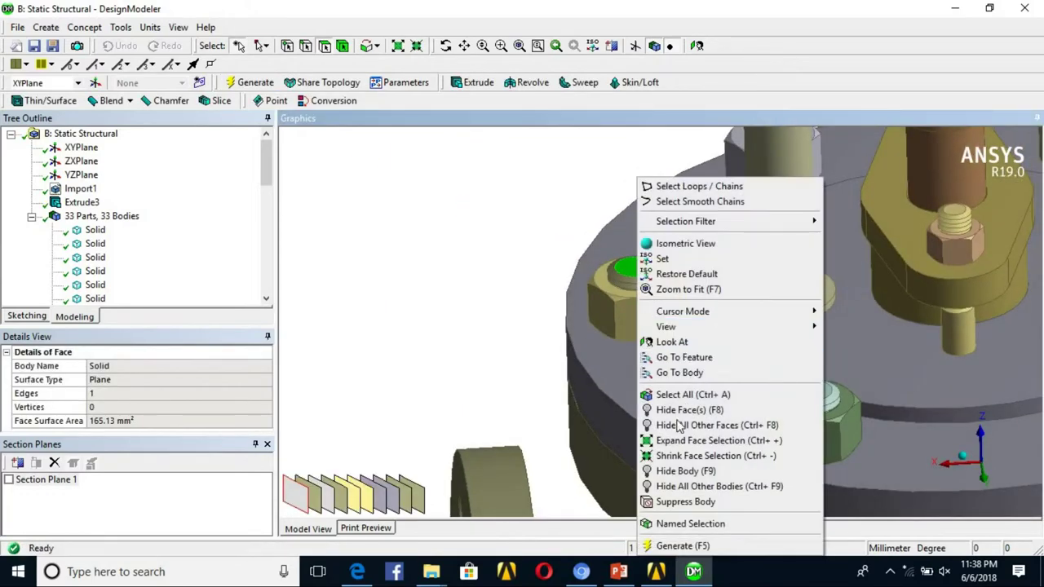
pyautogui.click(671, 470)
pyautogui.scroll(2, 648, 265)
pyautogui.click(643, 257)
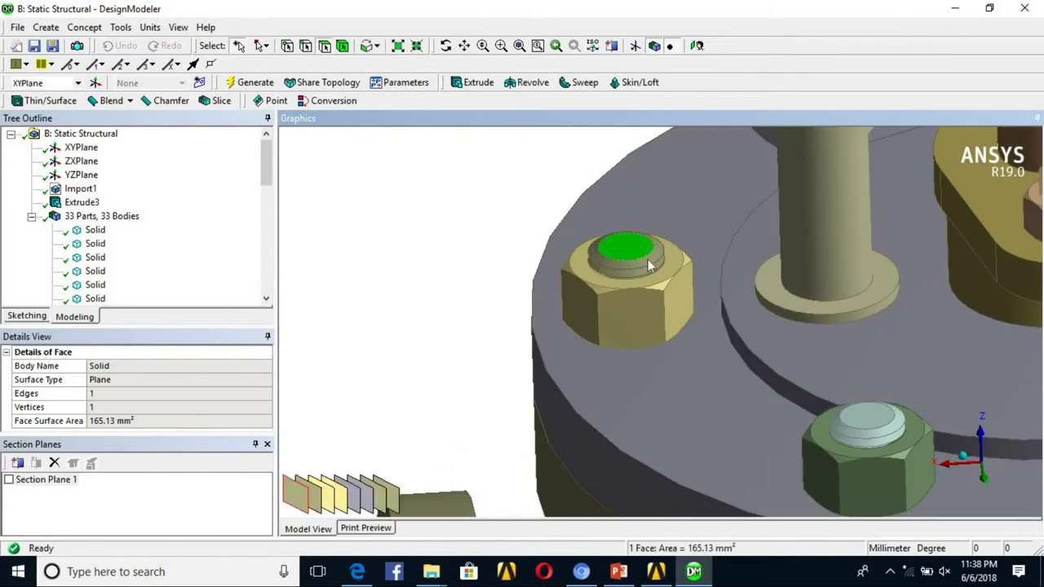
pyautogui.rightClick(641, 260)
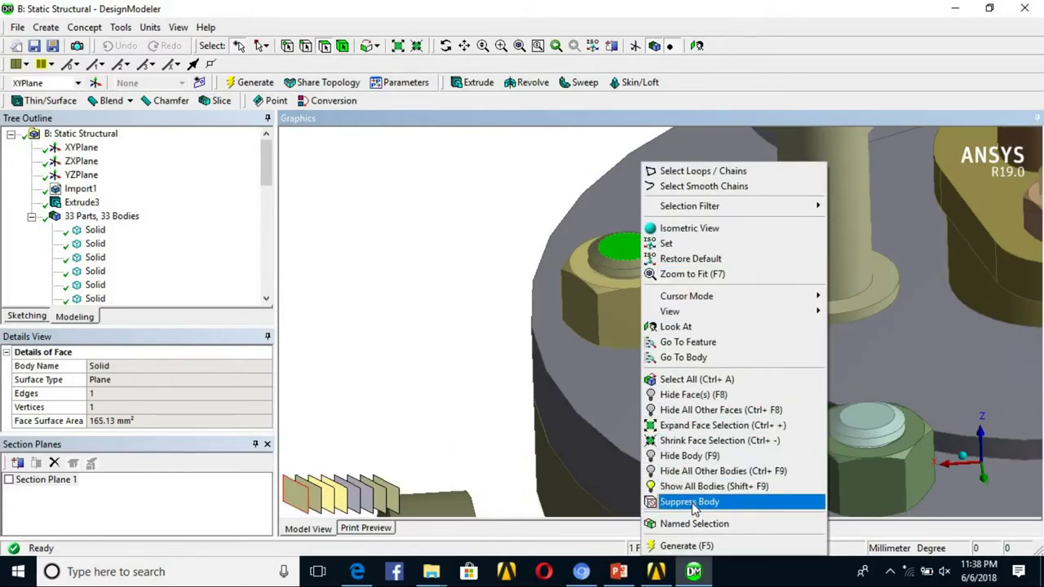
pyautogui.click(700, 461)
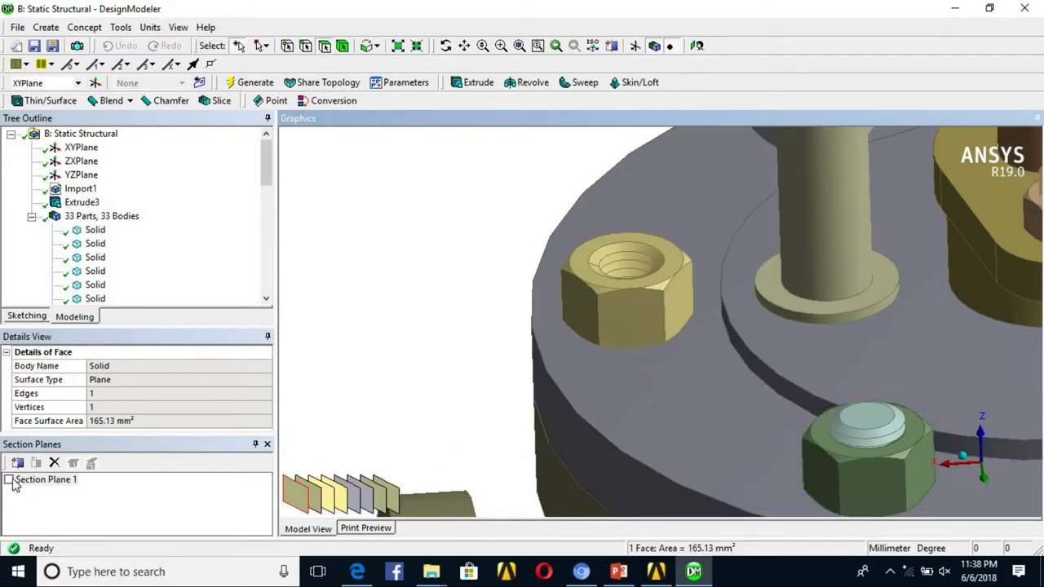
# Turn on the section plane and start an Extrude from the nut's inner circular top edge with the operation Slice Material
pyautogui.click(9, 479)
pyautogui.scroll(5, 618, 343)
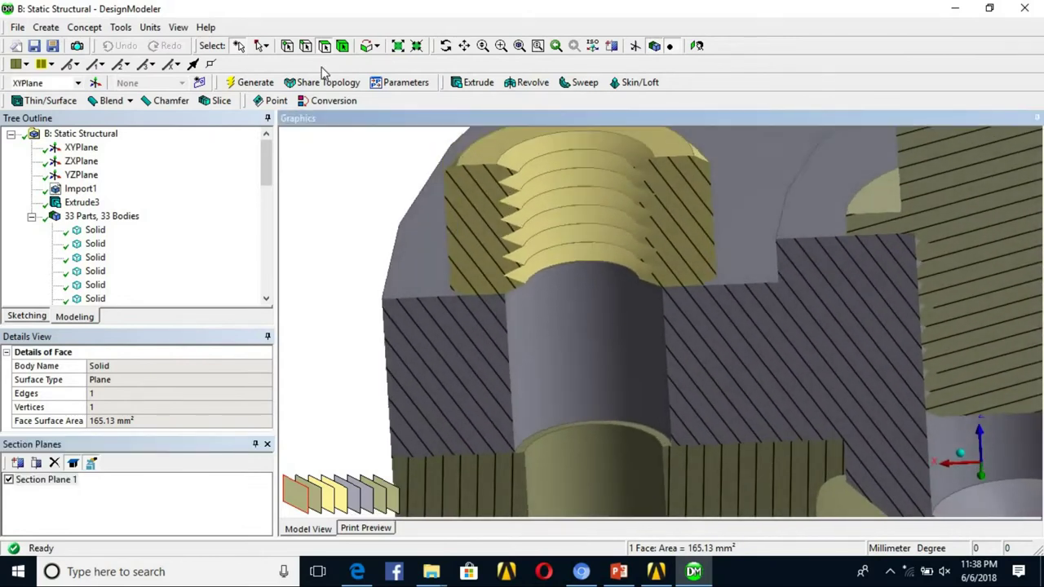
pyautogui.click(499, 157)
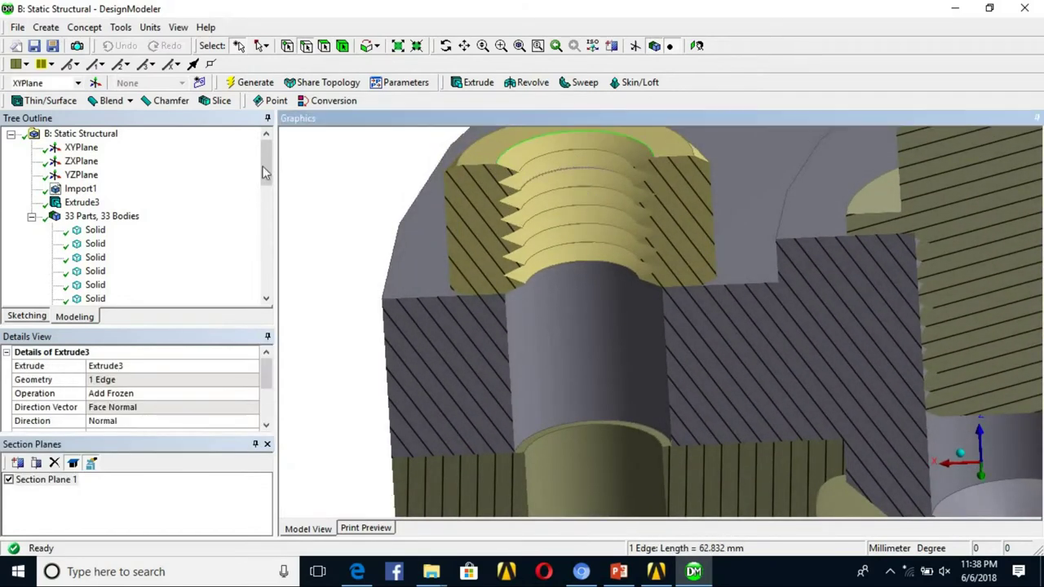
pyautogui.click(473, 82)
pyautogui.click(131, 380)
pyautogui.click(131, 381)
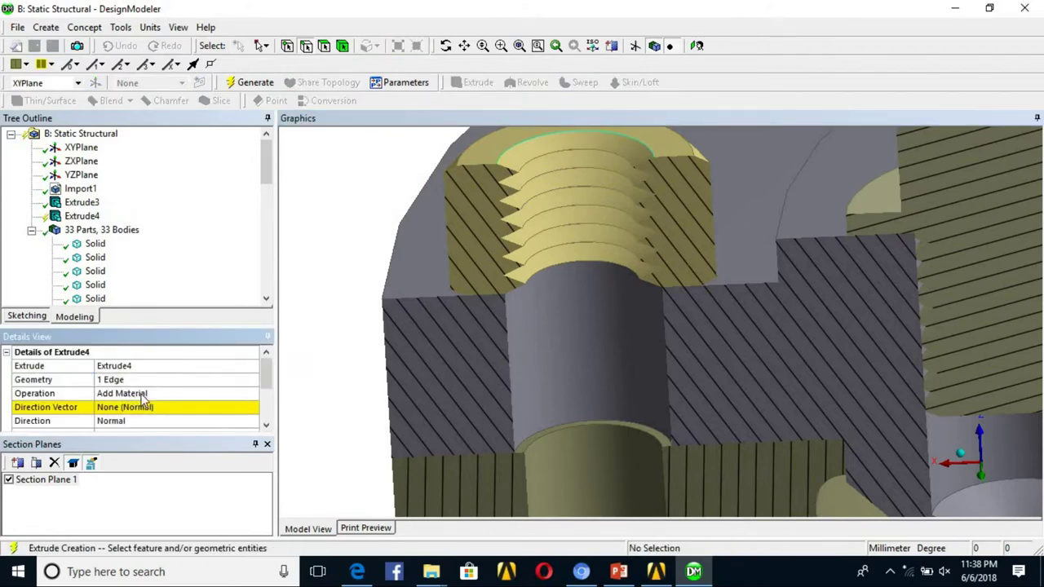
pyautogui.click(241, 393)
pyautogui.click(251, 395)
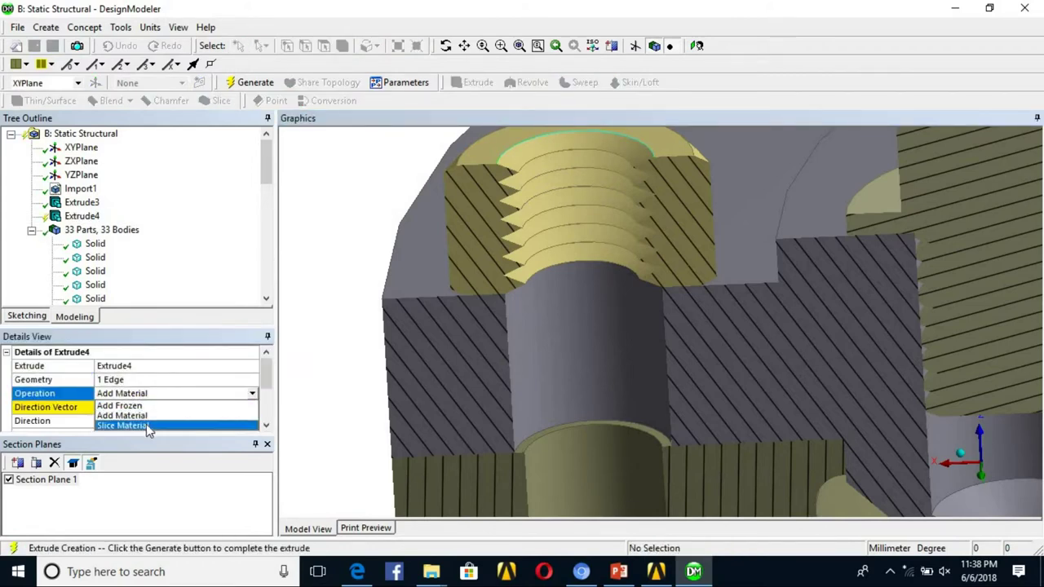
pyautogui.click(146, 425)
pyautogui.moveTo(163, 498); pyautogui.dragTo(163, 504)
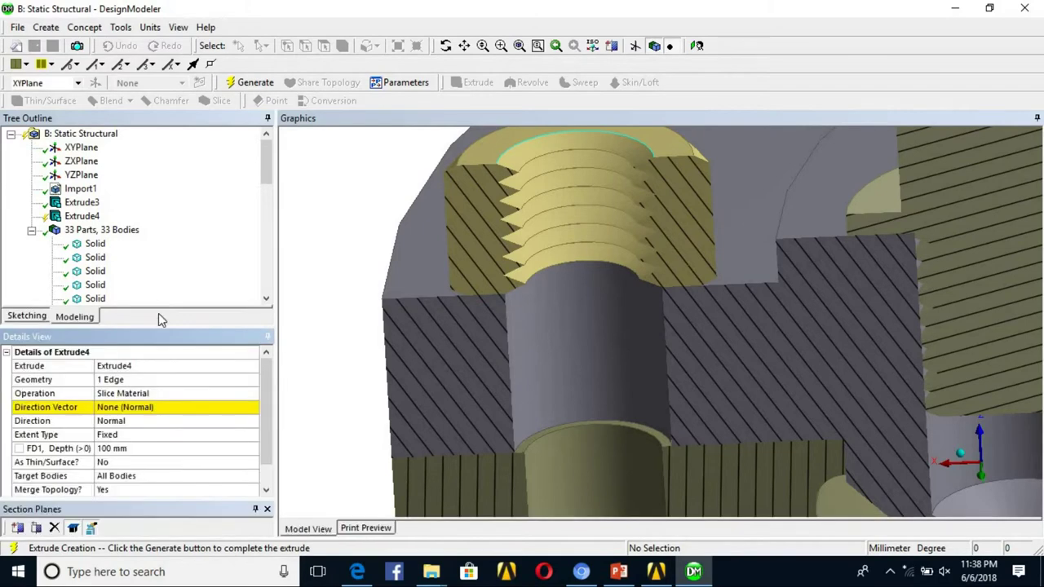
# Set the slice extrude's direction to the nut's top face normal, pointing down through the nut, and generate it
pyautogui.click(120, 381)
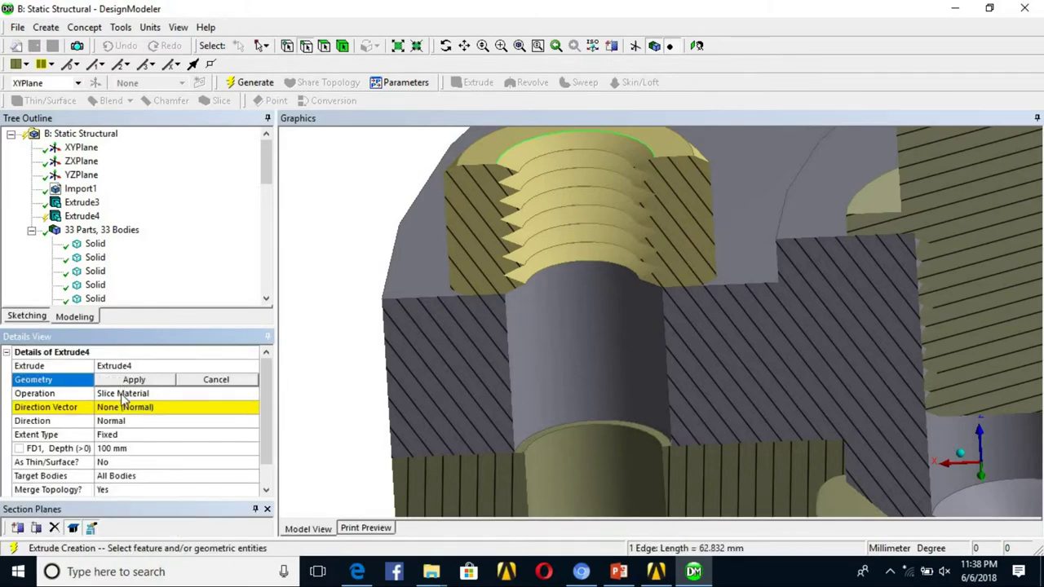
pyautogui.click(129, 408)
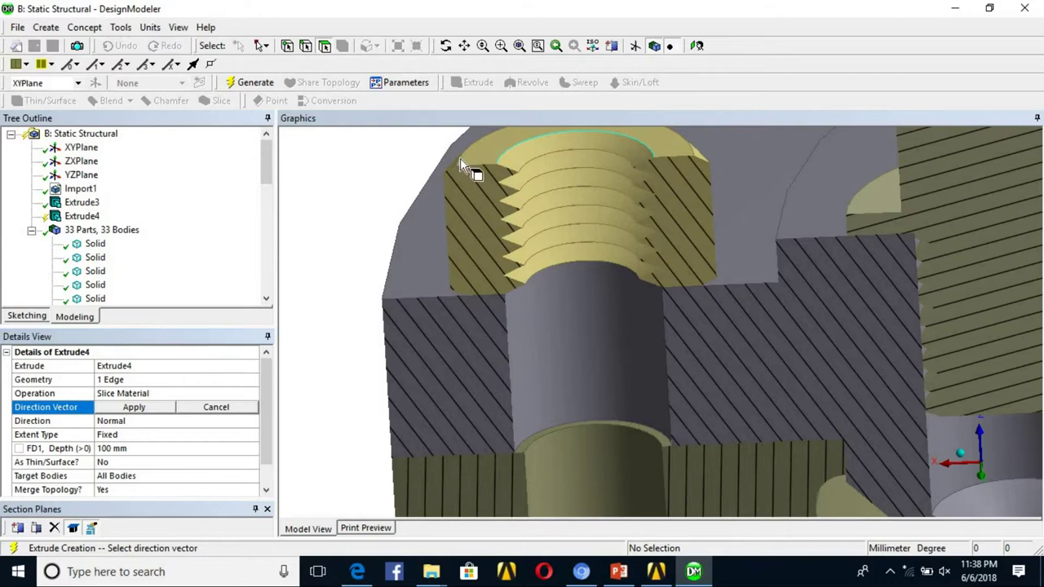
pyautogui.click(485, 183)
pyautogui.click(300, 448)
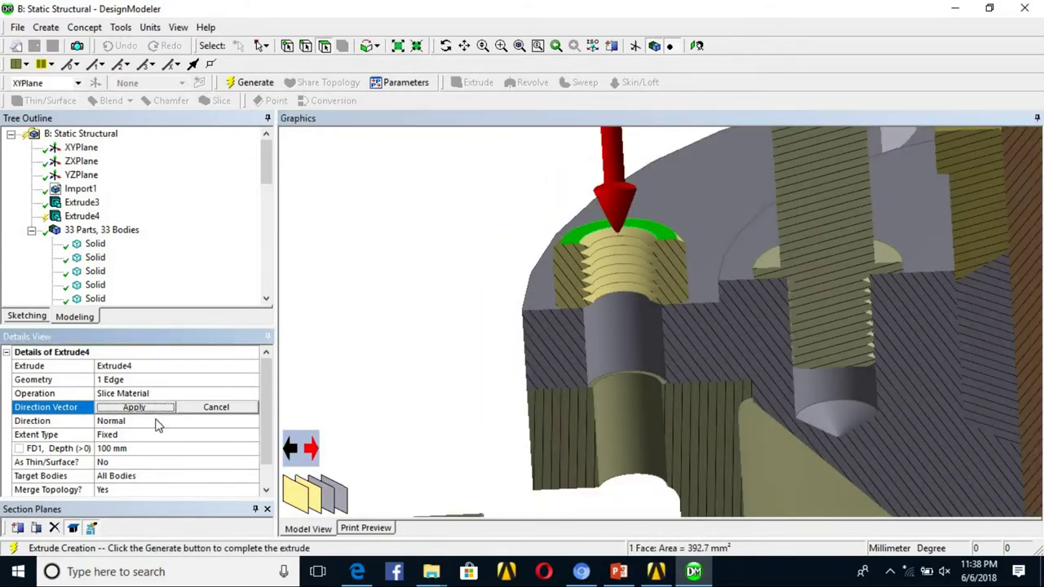
pyautogui.click(153, 408)
pyautogui.click(251, 82)
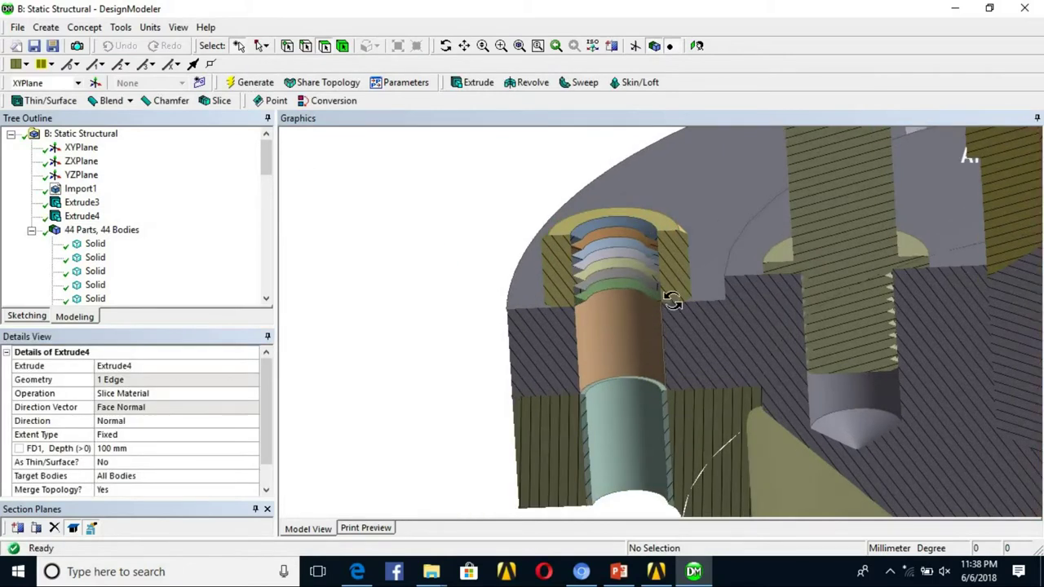
# Edit the slice extrude's selections to limit its target bodies to the nut only, and regenerate it
pyautogui.moveTo(672, 300); pyautogui.dragTo(677, 245, button='middle')
pyautogui.click(81, 216)
pyautogui.rightClick(131, 220)
pyautogui.click(172, 339)
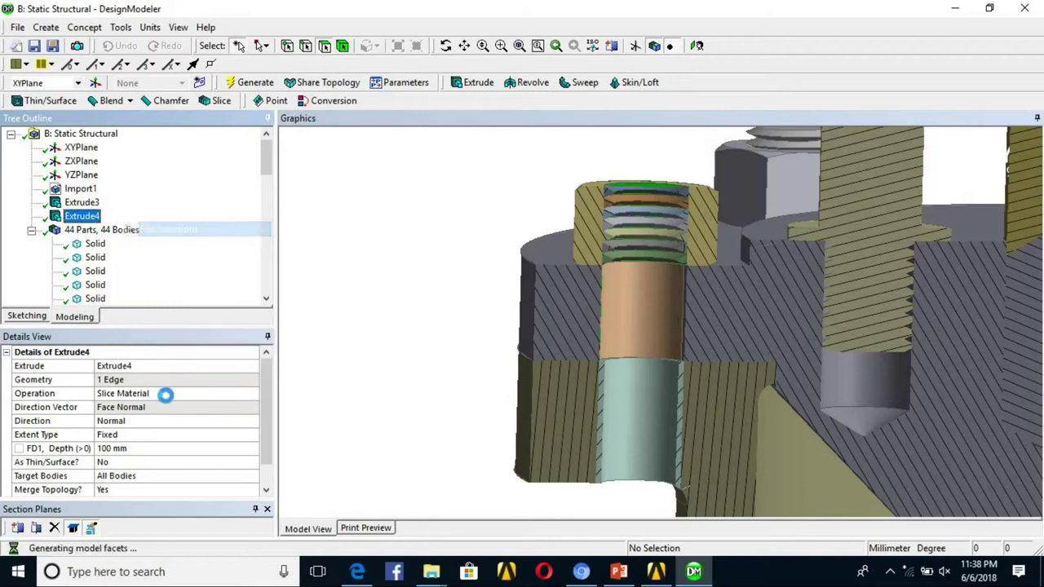
pyautogui.doubleClick(124, 478)
pyautogui.click(619, 225)
pyautogui.click(255, 83)
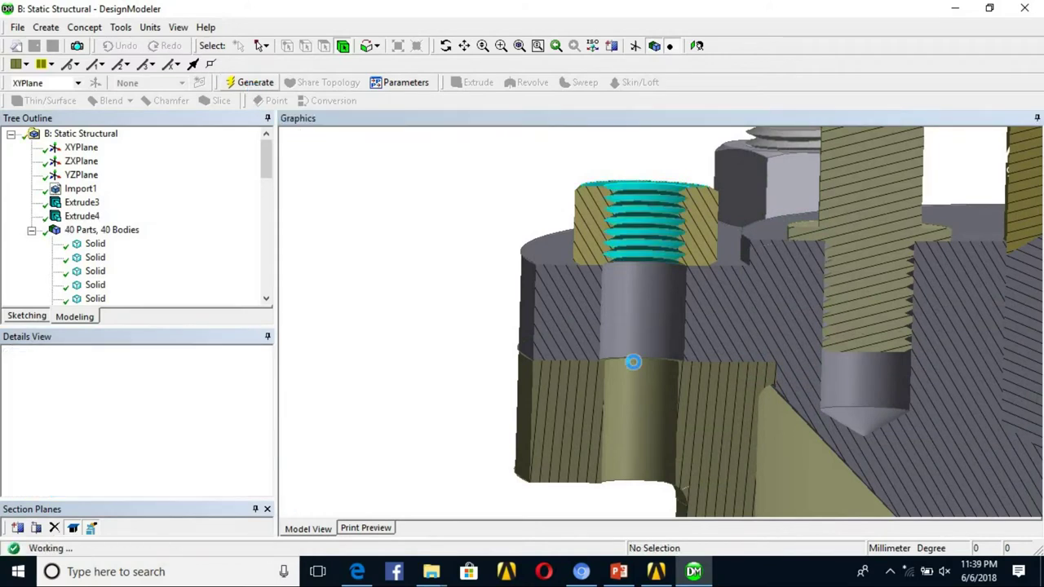
# Suppress the six sliced thread-ring bodies stacked inside the nut's bore
pyautogui.scroll(2, 628, 274)
pyautogui.scroll(2, 628, 274)
pyautogui.keyDown('ctrl'); pyautogui.moveTo(656, 242); pyautogui.dragTo(675, 419, button='middle'); pyautogui.keyUp('ctrl')
pyautogui.scroll(2, 674, 418)
pyautogui.click(539, 341)
pyautogui.keyDown('ctrl'); pyautogui.click(546, 289); pyautogui.keyUp('ctrl')
pyautogui.keyDown('ctrl'); pyautogui.click(551, 264); pyautogui.keyUp('ctrl')
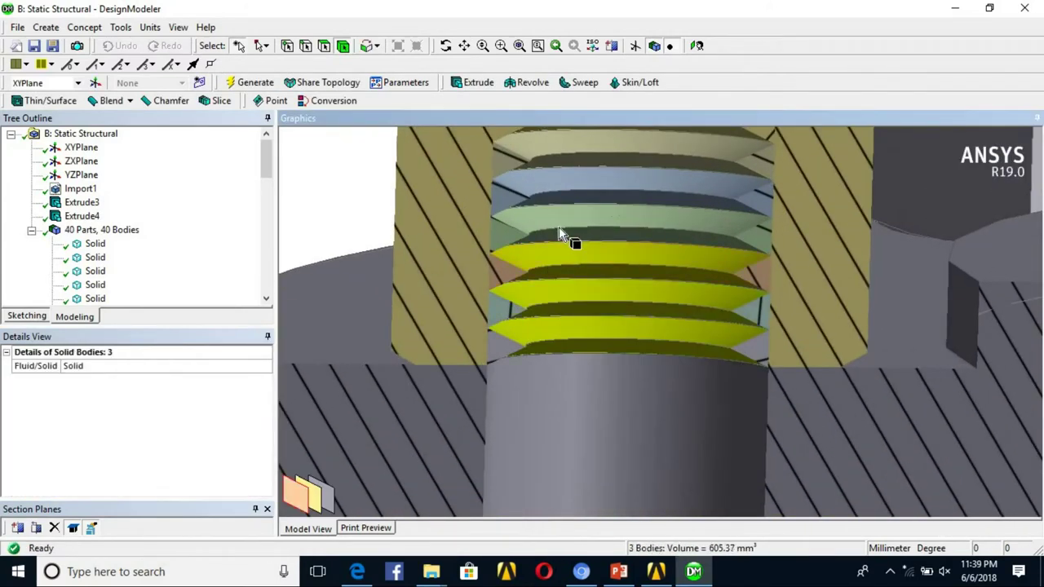
pyautogui.keyDown('ctrl'); pyautogui.click(562, 176); pyautogui.keyUp('ctrl')
pyautogui.keyDown('ctrl'); pyautogui.click(561, 153); pyautogui.keyUp('ctrl')
pyautogui.rightClick(561, 153)
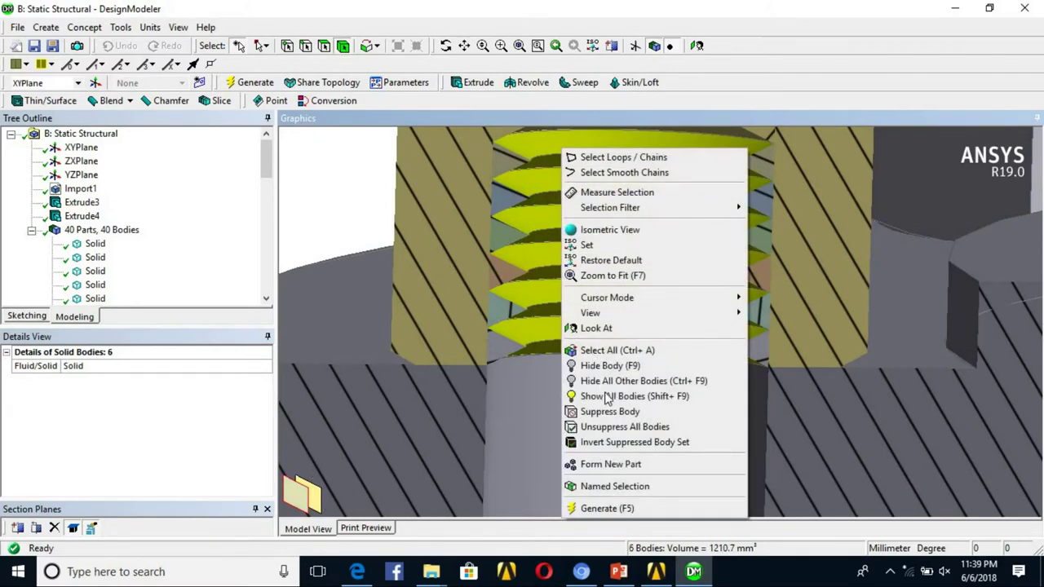
pyautogui.click(610, 411)
# Suppress the remaining sliced ring at the nut's upper chamfer
pyautogui.scroll(-4, 579, 353)
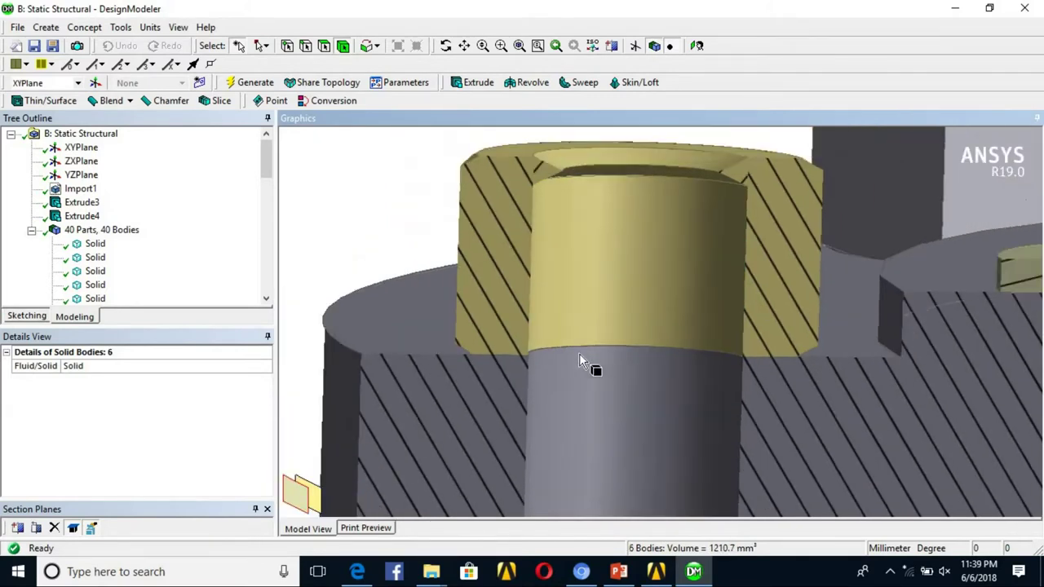
pyautogui.click(596, 237)
pyautogui.rightClick(597, 239)
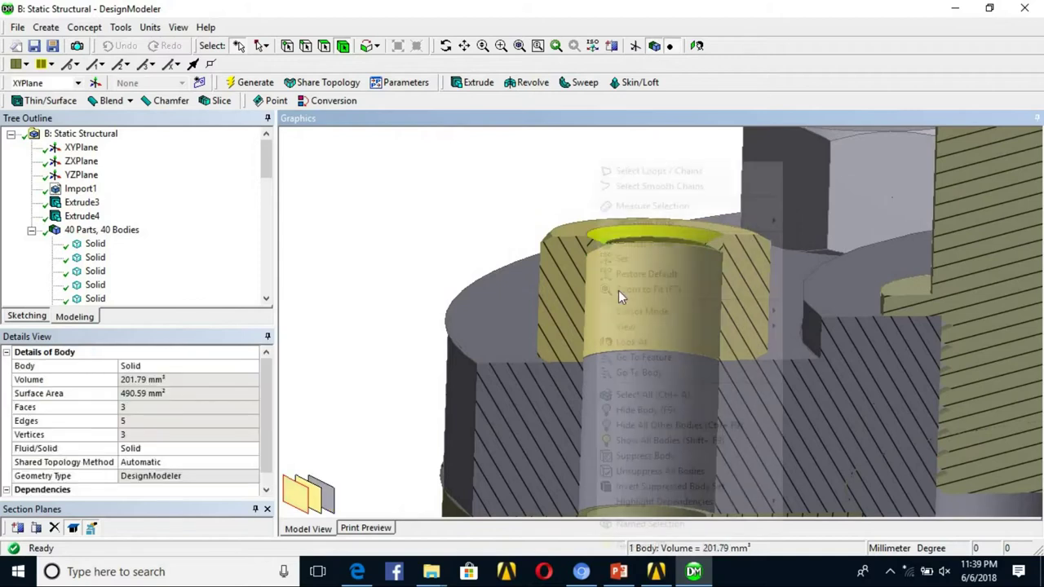
pyautogui.click(645, 456)
pyautogui.scroll(3, 560, 336)
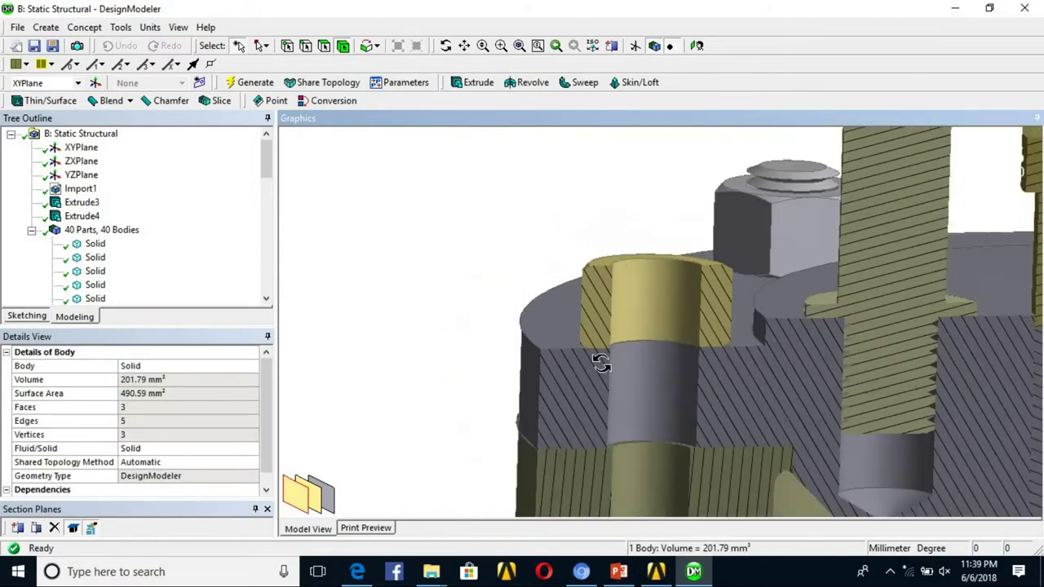
# Show all hidden bodies and turn off Section Plane 1 to view the whole valve
pyautogui.rightClick(470, 270)
pyautogui.click(530, 462)
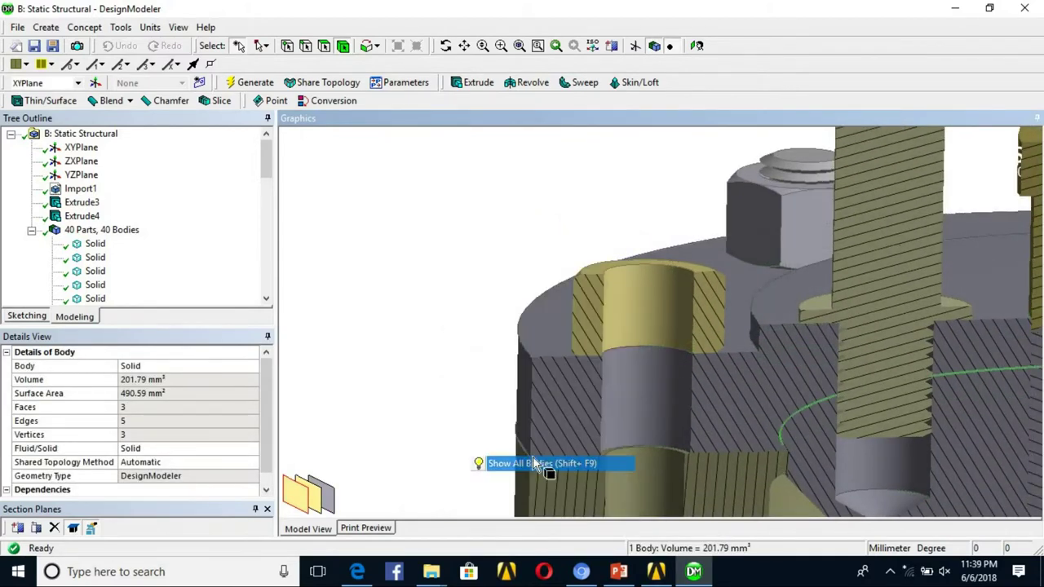
pyautogui.moveTo(649, 361); pyautogui.dragTo(609, 359, button='middle')
pyautogui.scroll(-5, 610, 358)
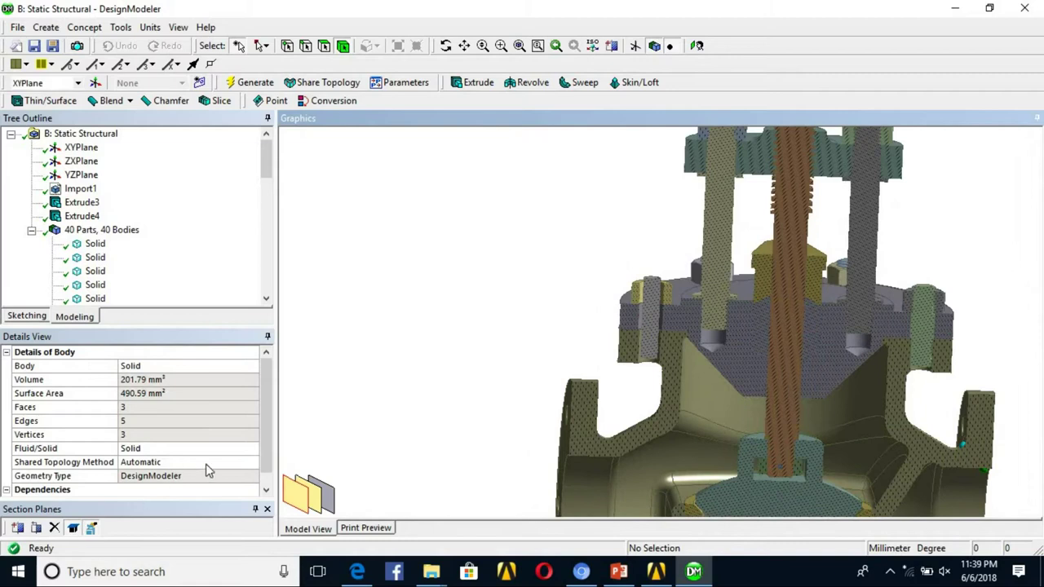
pyautogui.moveTo(223, 498); pyautogui.dragTo(240, 461)
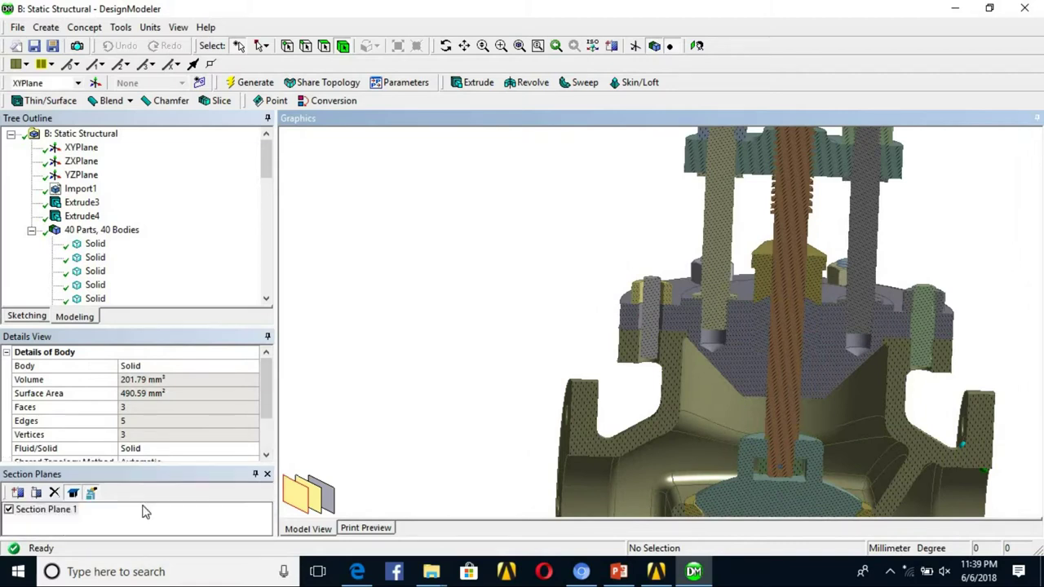
pyautogui.click(9, 509)
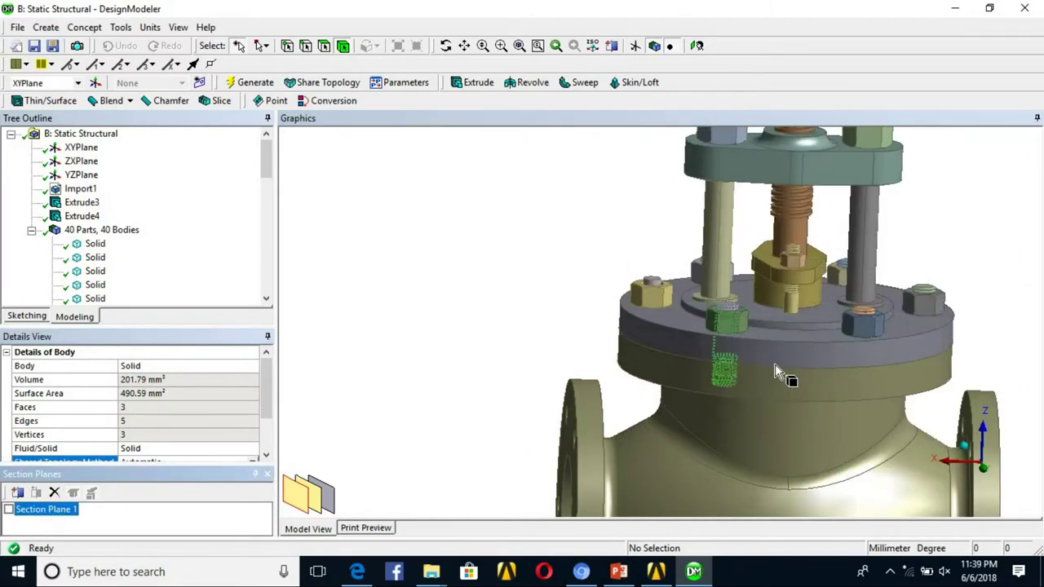
# Suppress the other five threaded bolts and their nuts around the bonnet flange, keeping the simplified bolt and nut
pyautogui.scroll(4, 759, 367)
pyautogui.click(755, 364)
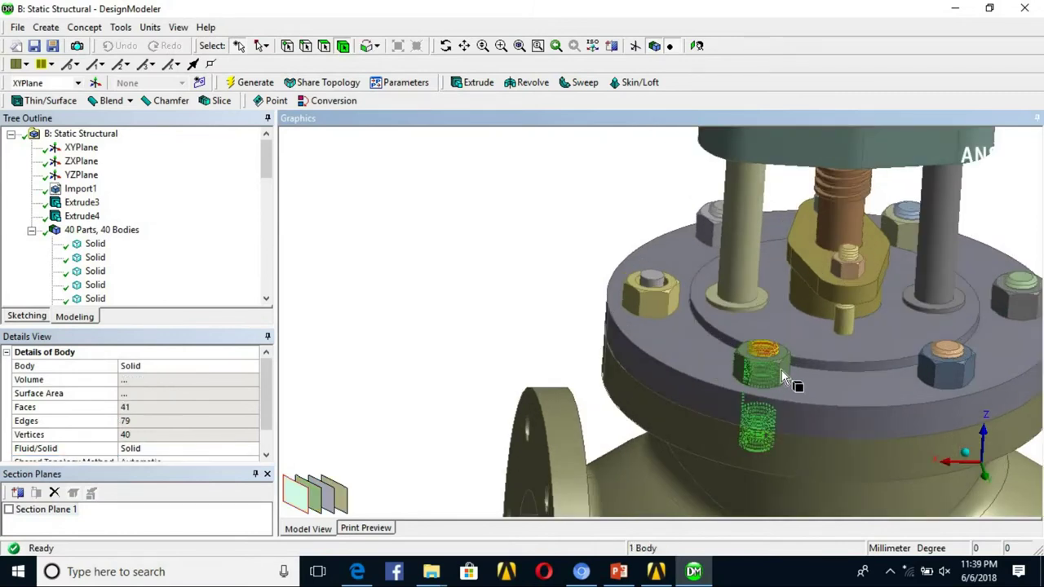
pyautogui.keyDown('ctrl'); pyautogui.click(785, 367); pyautogui.keyUp('ctrl')
pyautogui.keyDown('ctrl'); pyautogui.moveTo(593, 290); pyautogui.dragTo(572, 291, button='middle'); pyautogui.keyUp('ctrl')
pyautogui.scroll(2, 660, 281)
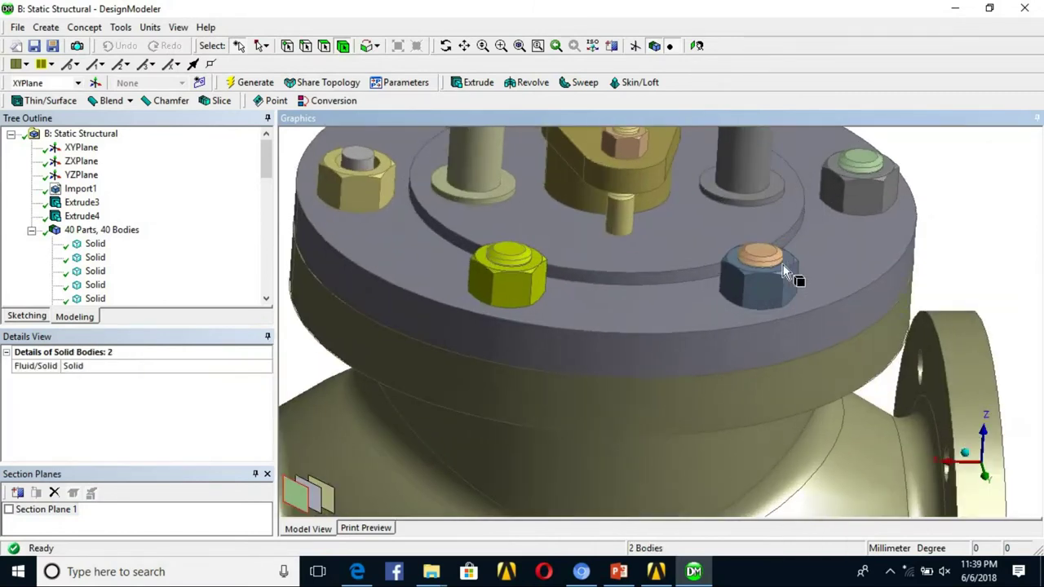
pyautogui.keyDown('ctrl'); pyautogui.click(791, 280); pyautogui.keyUp('ctrl')
pyautogui.keyDown('ctrl'); pyautogui.click(873, 210); pyautogui.keyUp('ctrl')
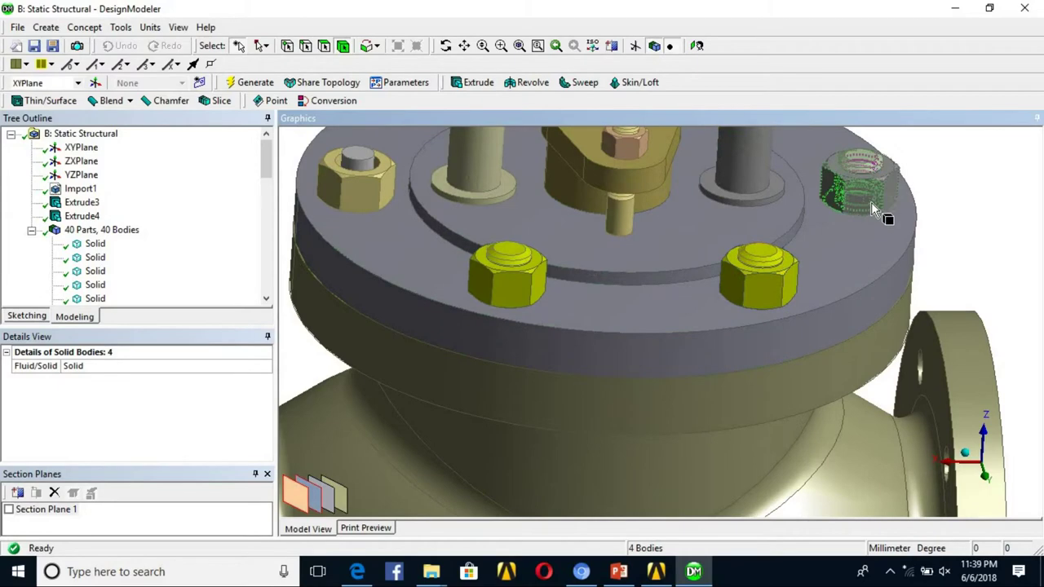
pyautogui.keyDown('ctrl'); pyautogui.click(875, 163); pyautogui.keyUp('ctrl')
pyautogui.scroll(-3, 762, 260)
pyautogui.moveTo(761, 263); pyautogui.dragTo(733, 282, button='middle')
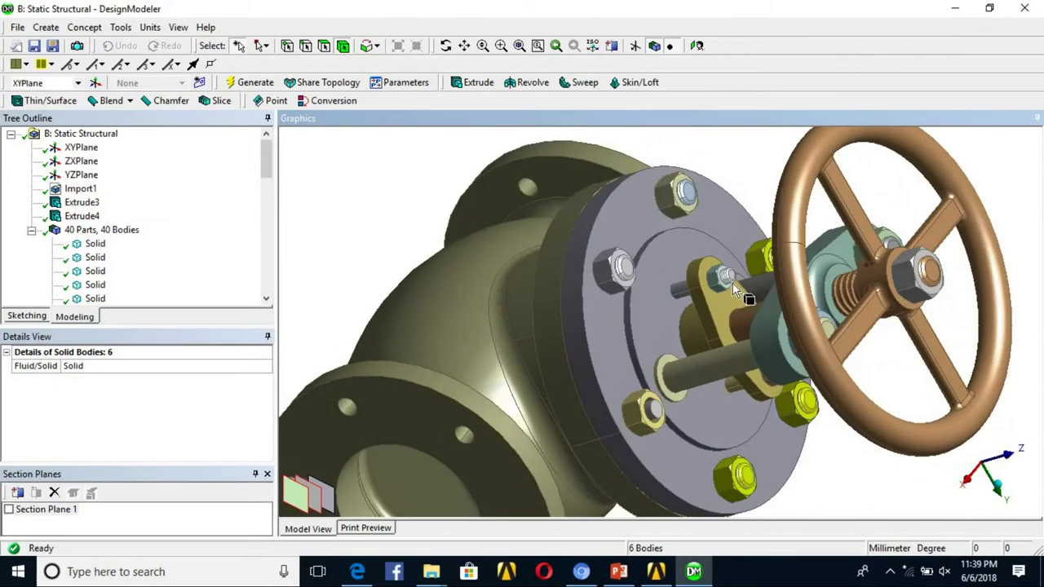
pyautogui.keyDown('ctrl'); pyautogui.click(674, 204); pyautogui.keyUp('ctrl')
pyautogui.scroll(3, 682, 186)
pyautogui.keyDown('ctrl'); pyautogui.click(687, 158); pyautogui.keyUp('ctrl')
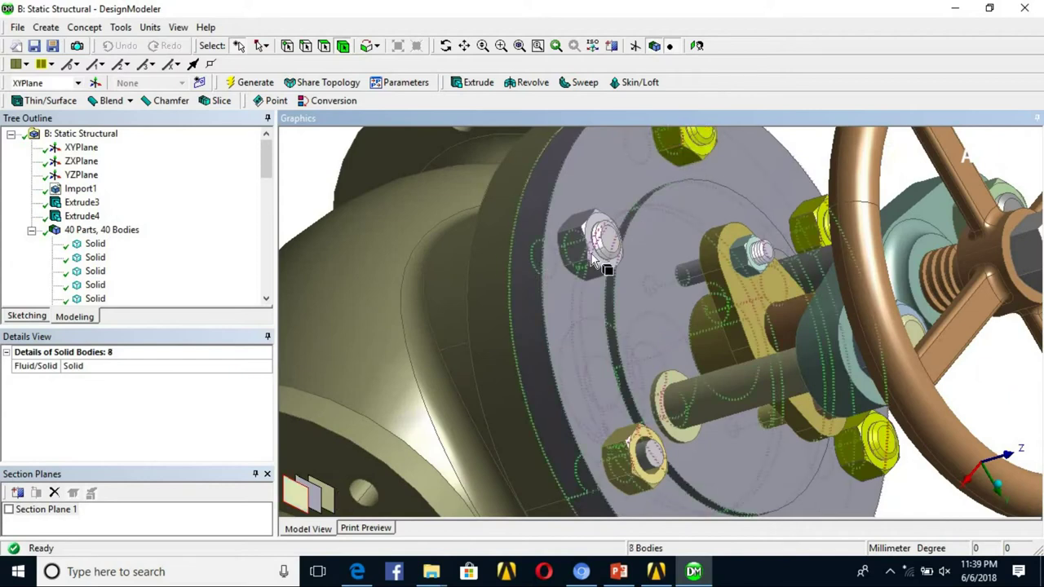
pyautogui.keyDown('ctrl'); pyautogui.click(599, 254); pyautogui.keyUp('ctrl')
pyautogui.keyDown('ctrl'); pyautogui.click(595, 266); pyautogui.keyUp('ctrl')
pyautogui.keyDown('ctrl'); pyautogui.rightClick(612, 294); pyautogui.keyUp('ctrl')
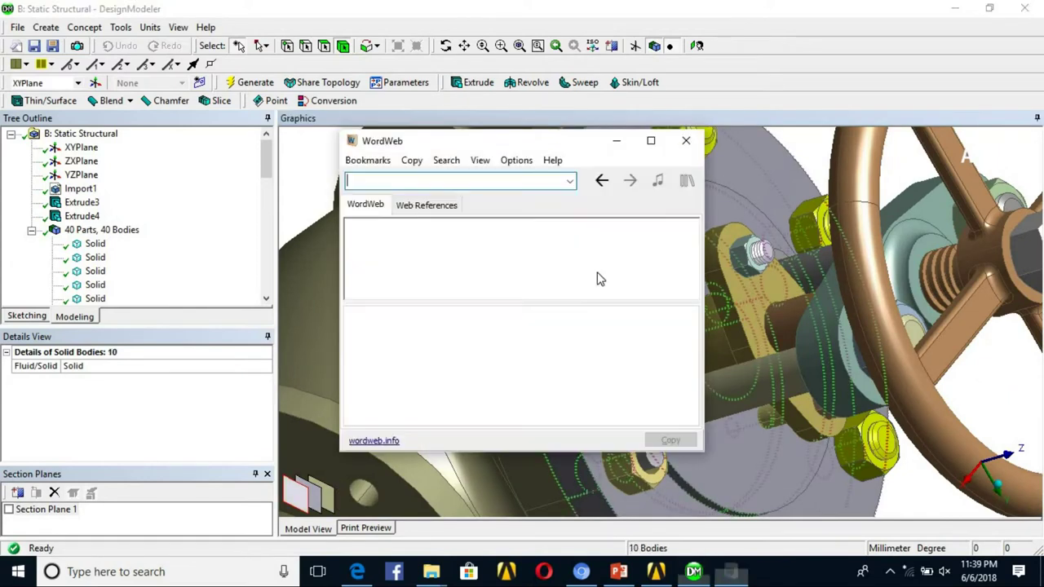
pyautogui.press('Escape')
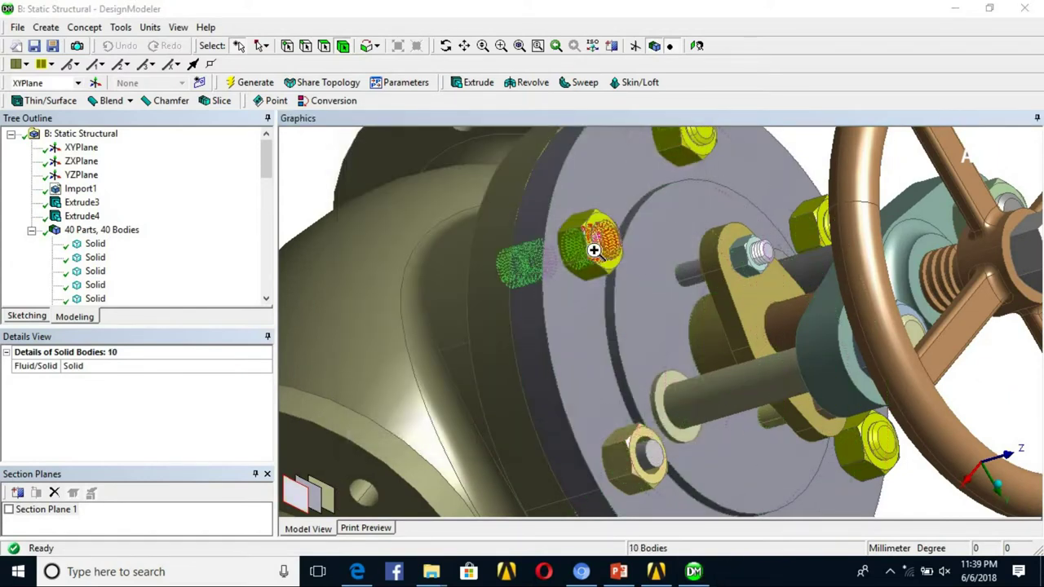
pyautogui.rightClick(595, 202)
pyautogui.click(650, 449)
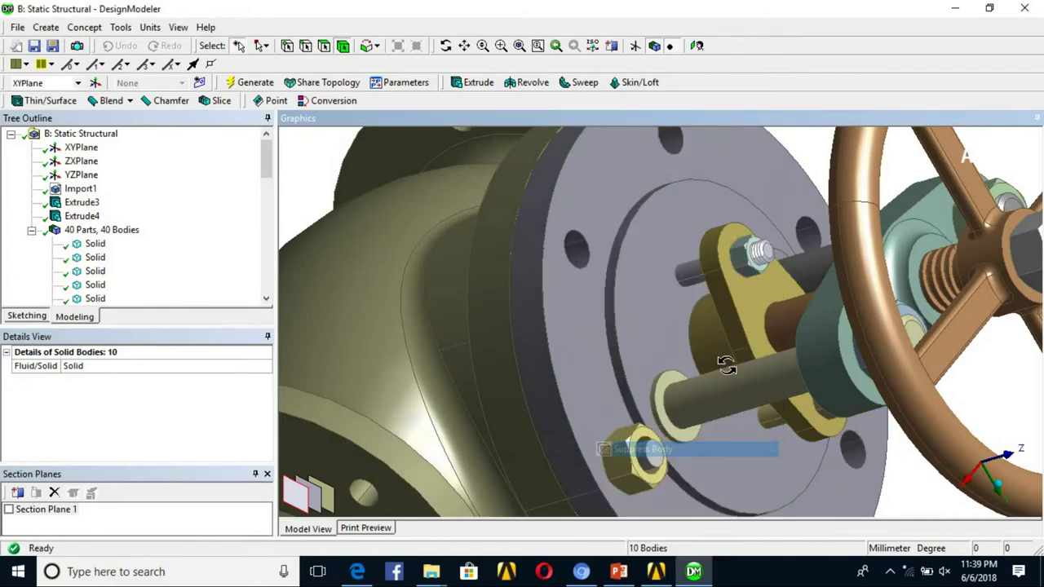
# Turn on Section Plane 1 and examine how the plain cylinder fits inside the nut and flange holes
pyautogui.click(8, 509)
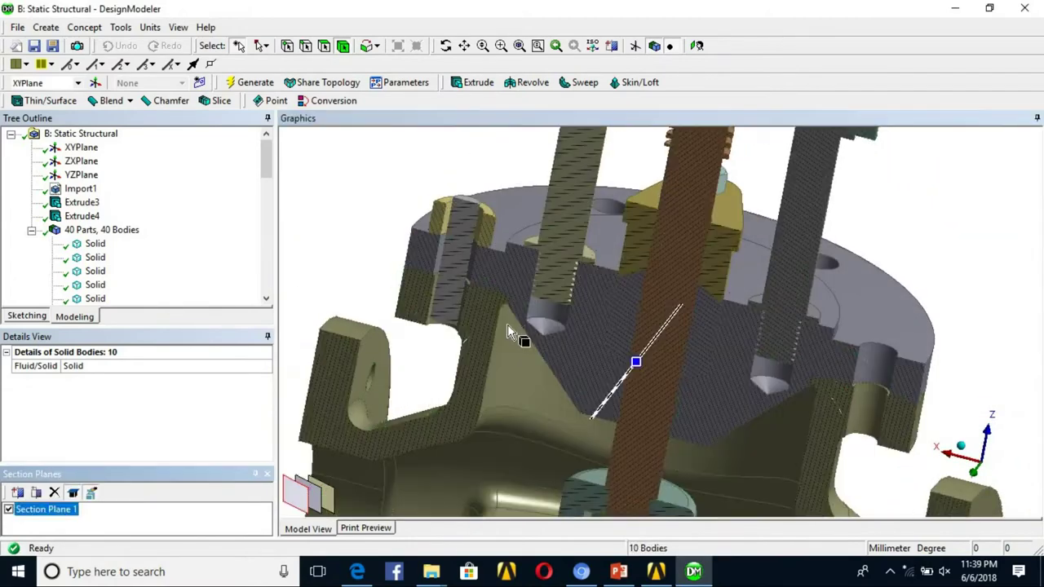
pyautogui.scroll(3, 493, 315)
pyautogui.keyDown('ctrl'); pyautogui.moveTo(711, 307); pyautogui.dragTo(718, 312, button='middle'); pyautogui.keyUp('ctrl')
pyautogui.moveTo(683, 292); pyautogui.dragTo(531, 245, button='middle')
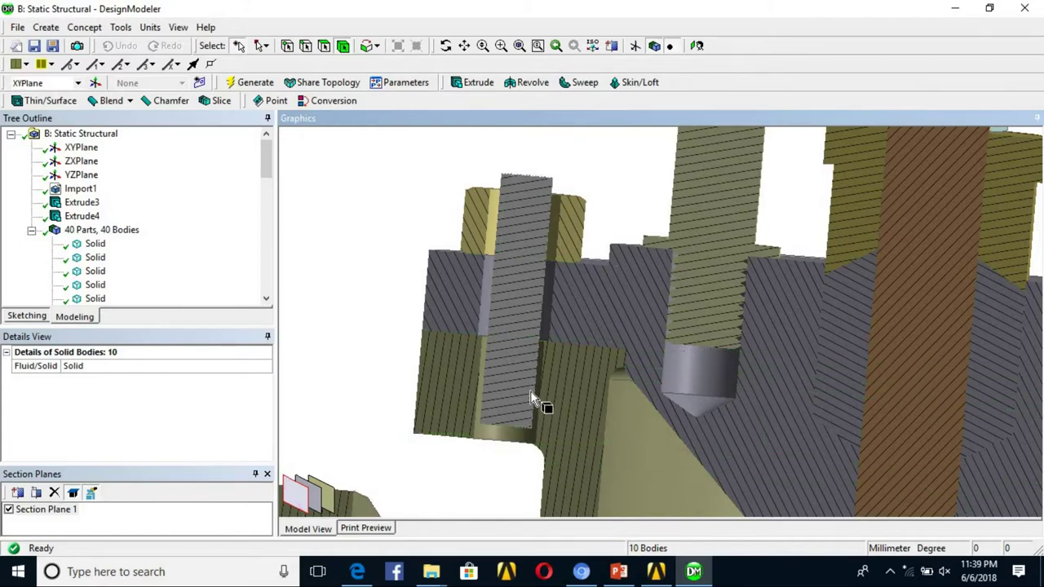
# Start an Edges On Face projection using the two circular bolt-hole edges at the nut's underside and at the flange joint
pyautogui.scroll(1, 531, 383)
pyautogui.scroll(1, 533, 377)
pyautogui.moveTo(527, 308); pyautogui.dragTo(392, 236, button='middle')
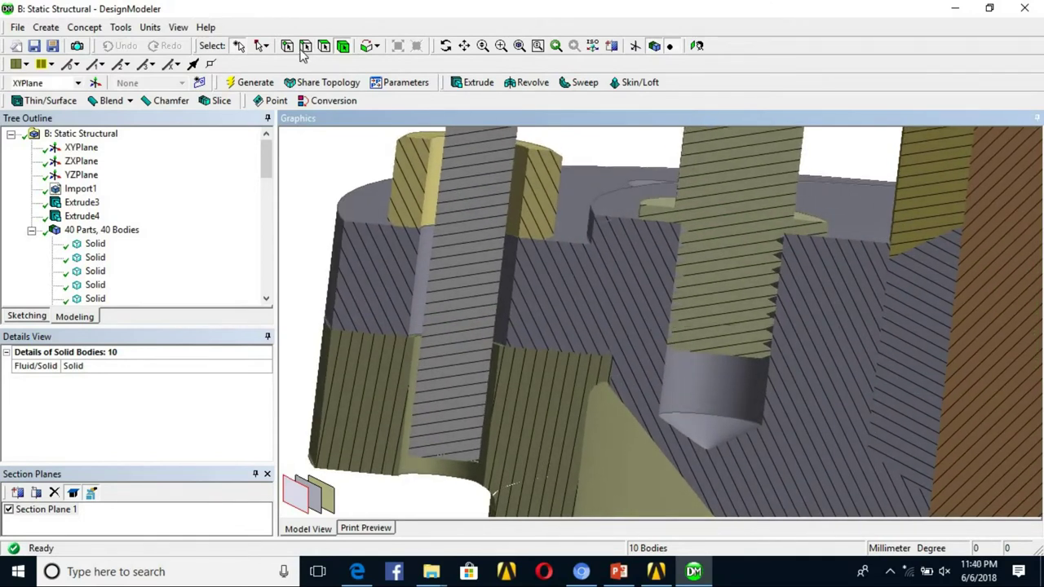
pyautogui.click(428, 223)
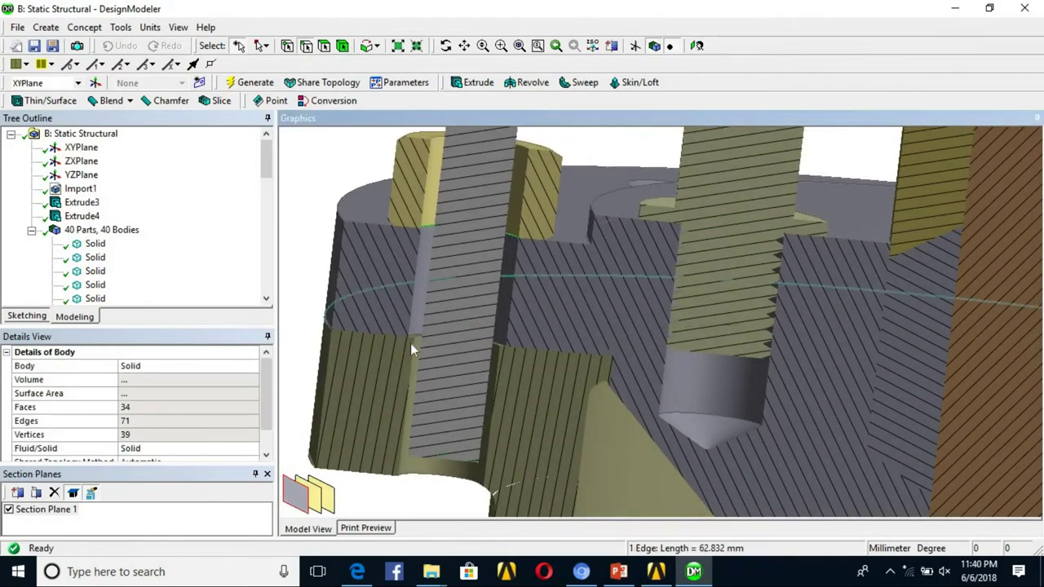
pyautogui.click(417, 337)
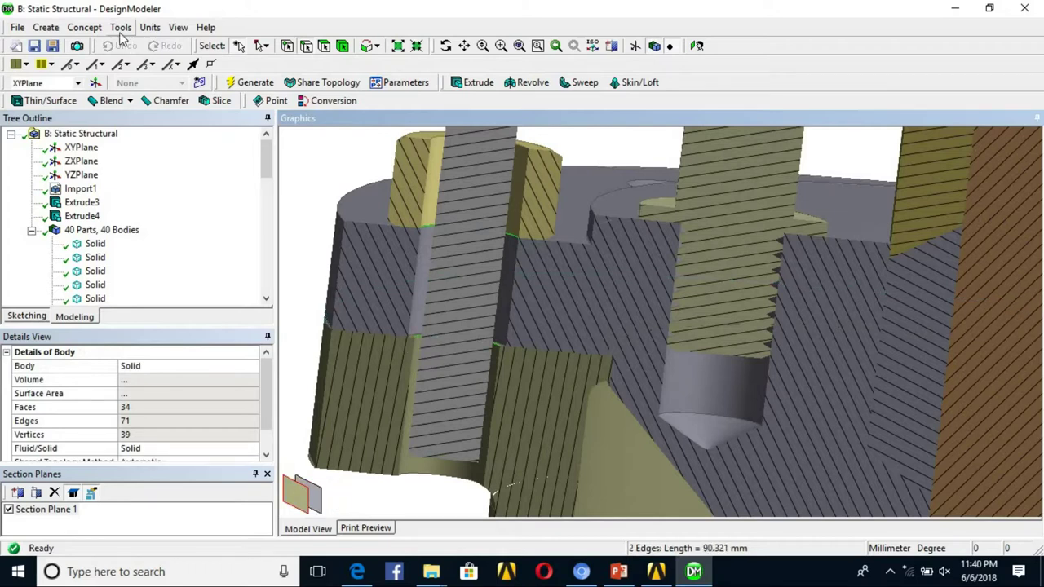
pyautogui.click(121, 27)
pyautogui.click(149, 296)
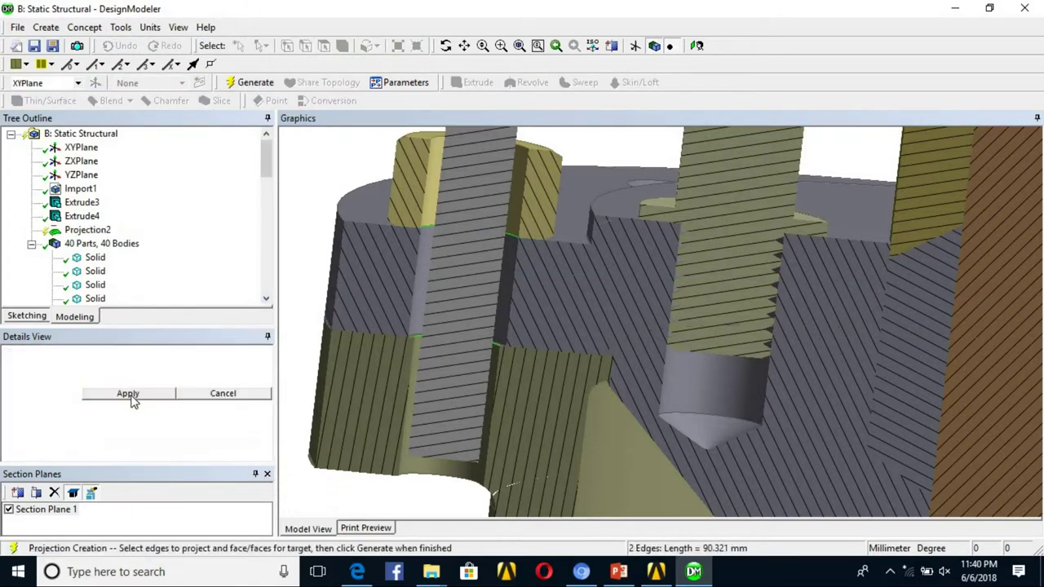
pyautogui.click(131, 395)
# Set the plain bolt's cylindrical face as the projection target, generate the imprint, and check the split face inside the nut
pyautogui.moveTo(428, 324); pyautogui.dragTo(531, 282, button='middle')
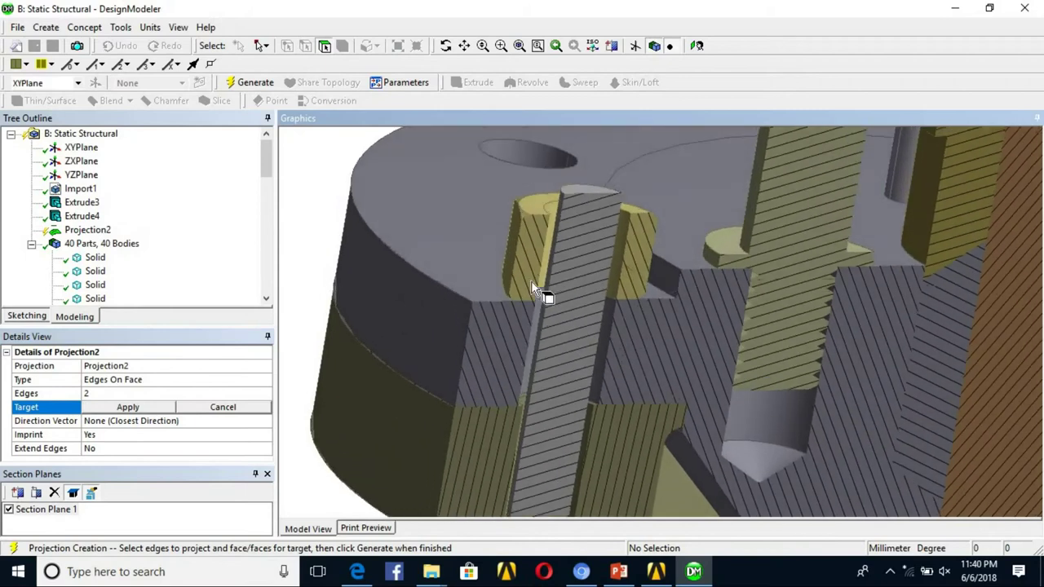
pyautogui.scroll(1, 544, 204)
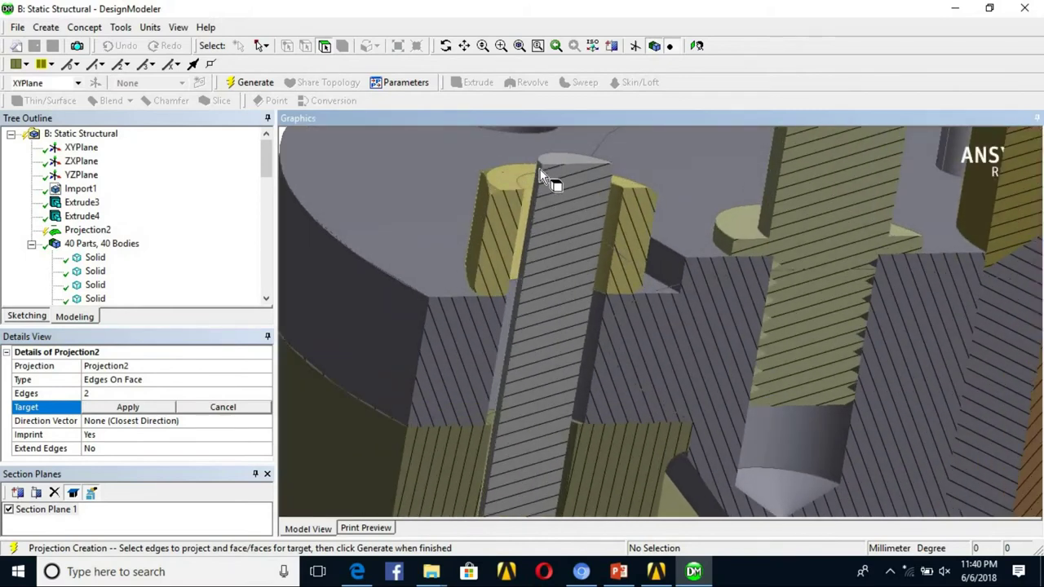
pyautogui.click(608, 178)
pyautogui.click(253, 82)
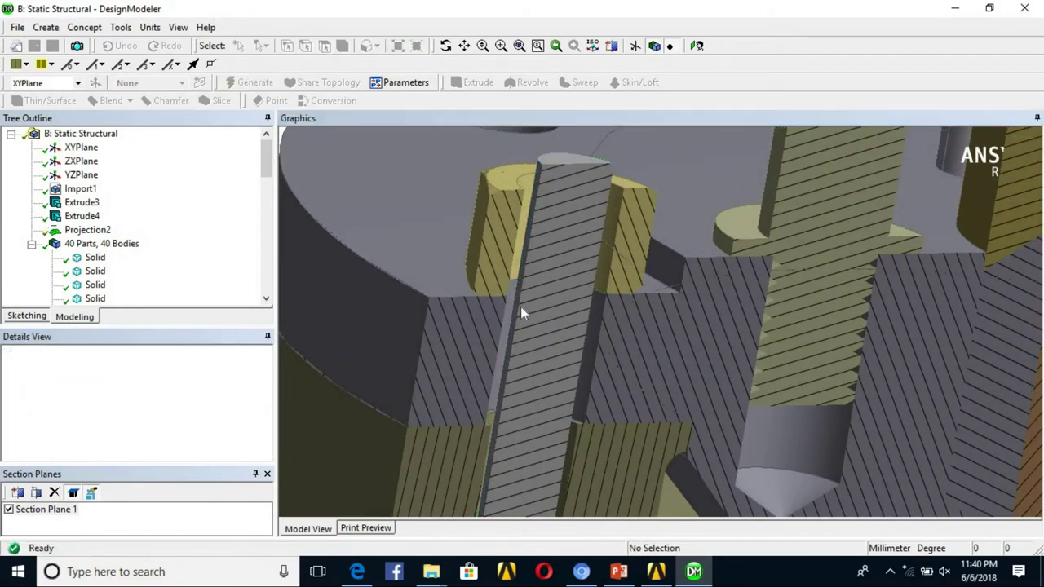
pyautogui.click(522, 278)
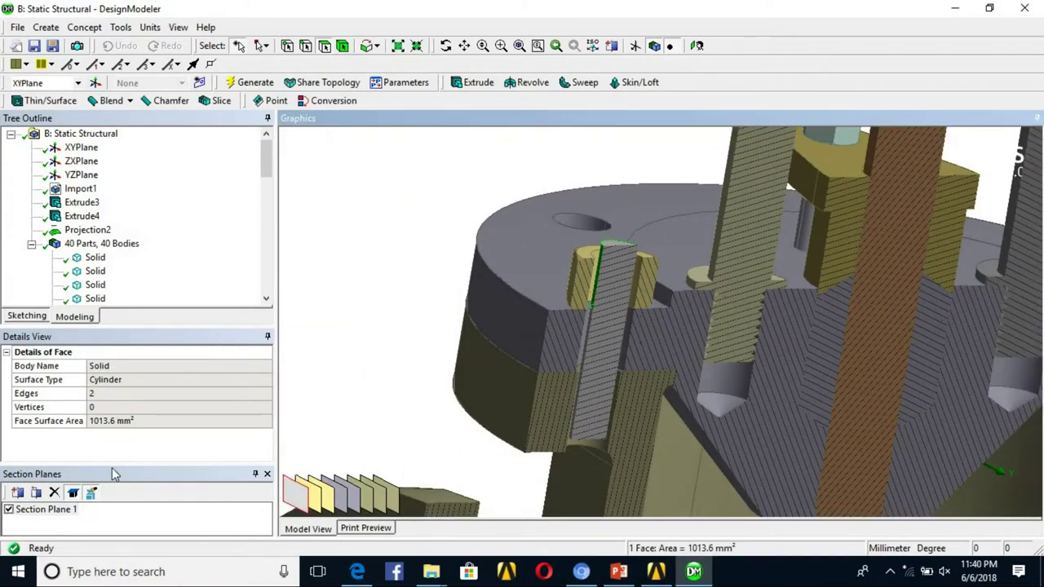
# Turn off Section Plane 1 and start a circular pattern with the simplified bolt and nut bodies as its geometry
pyautogui.click(8, 509)
pyautogui.click(368, 279)
pyautogui.click(46, 27)
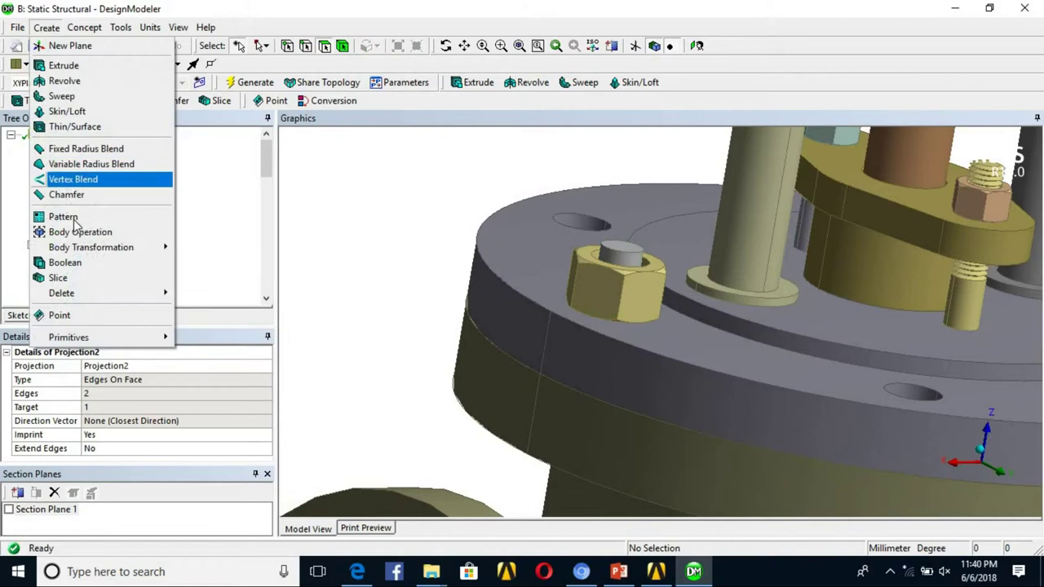
pyautogui.click(63, 217)
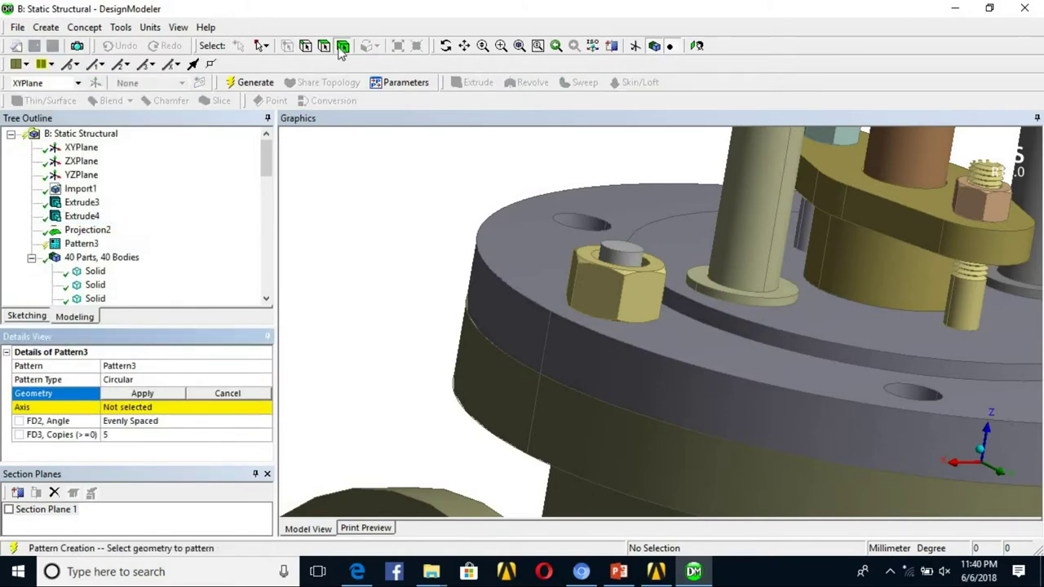
pyautogui.click(649, 283)
pyautogui.keyDown('ctrl'); pyautogui.click(631, 253); pyautogui.keyUp('ctrl')
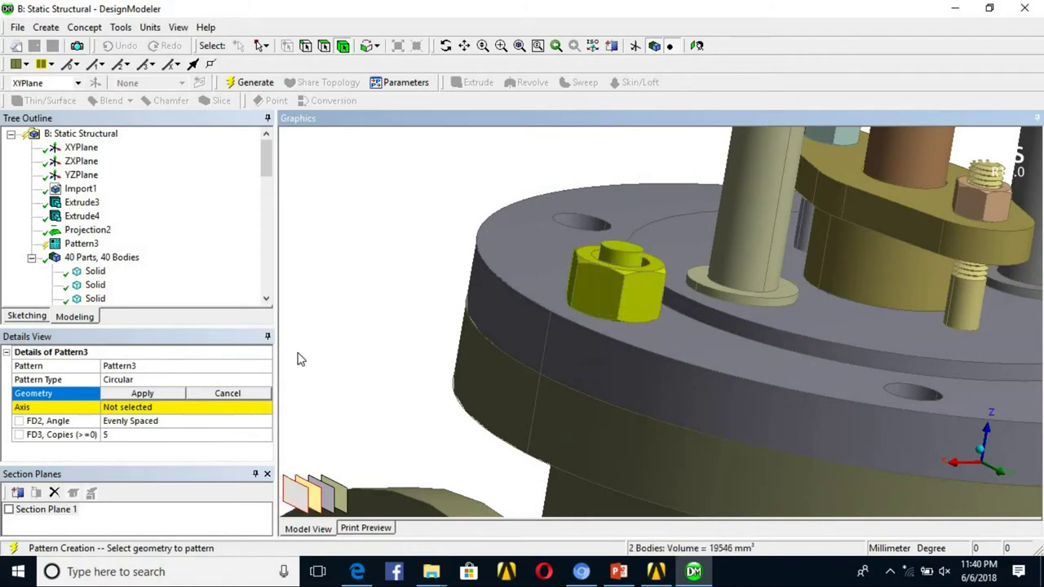
pyautogui.click(142, 393)
# Use the bonnet flange's upper face normal as the pattern axis and generate 5 evenly spaced copies
pyautogui.scroll(-5, 583, 310)
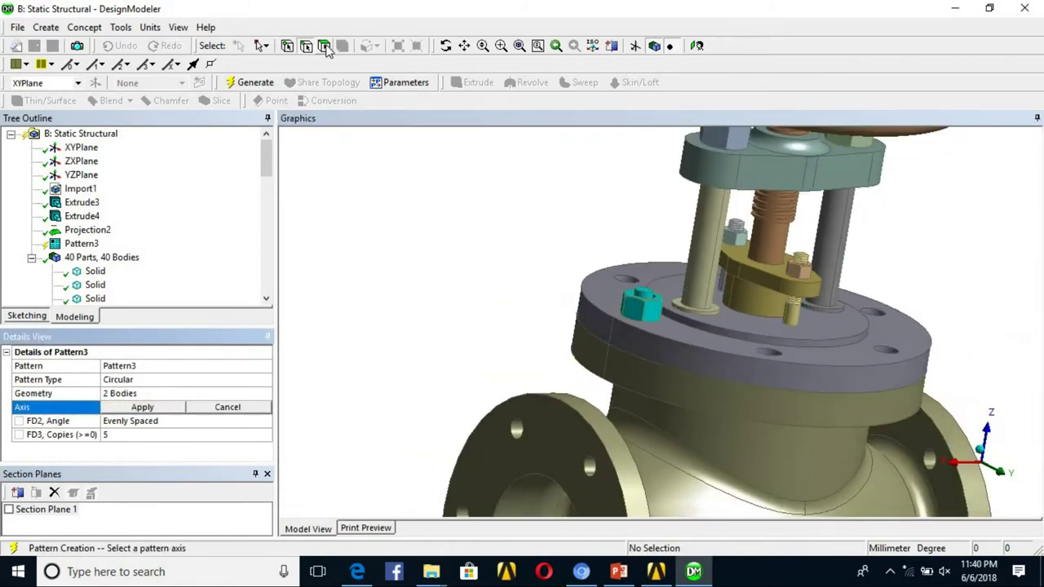
pyautogui.click(721, 345)
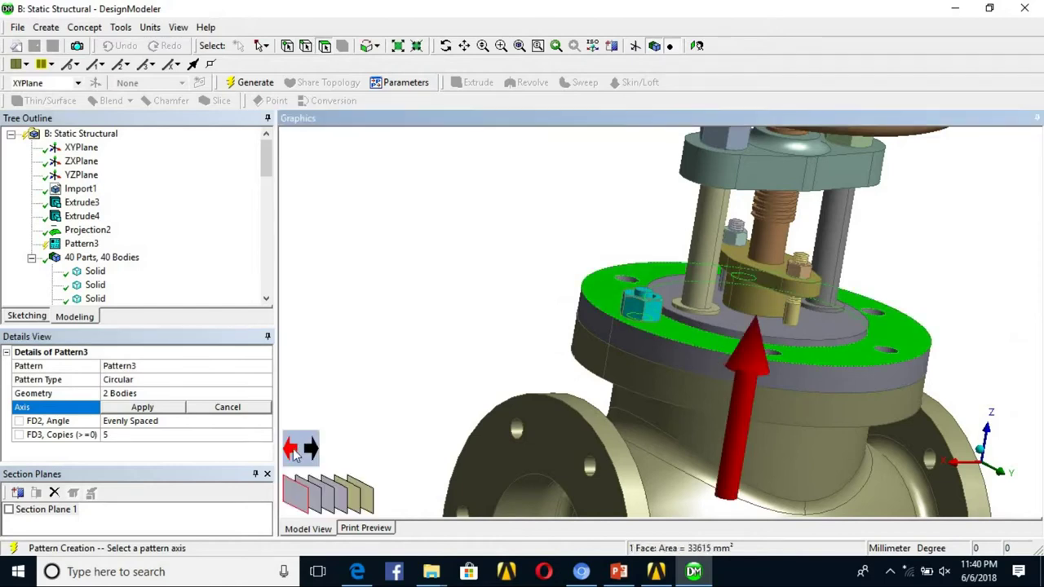
pyautogui.click(142, 407)
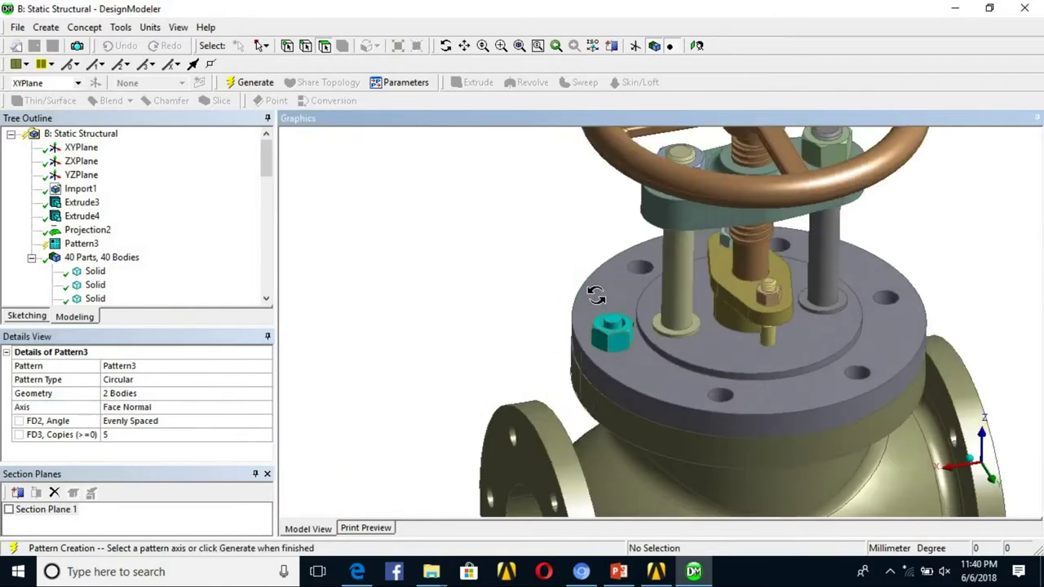
pyautogui.click(160, 436)
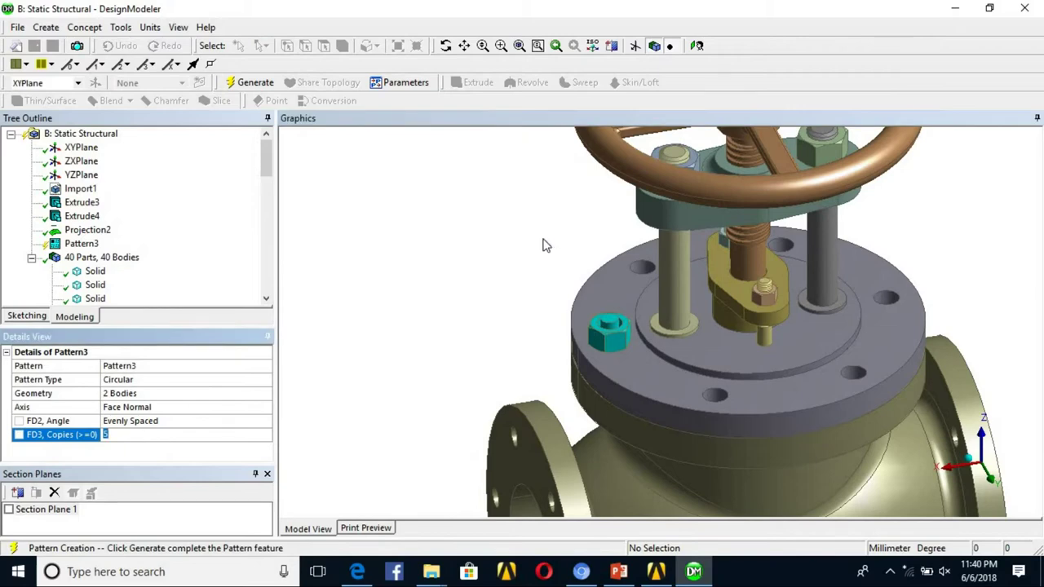
pyautogui.click(259, 81)
# Turn on Section Plane 1 and examine the patterned bolts, stem, disc, pillars and handwheel in the sectioned front view
pyautogui.moveTo(571, 334)
pyautogui.mouseDown(button='middle')
pyautogui.moveTo(780, 366)
pyautogui.moveTo(792, 418)
pyautogui.moveTo(767, 334)
pyautogui.moveTo(659, 332)
pyautogui.moveTo(703, 326)
pyautogui.mouseUp(button='middle')
pyautogui.scroll(-3, 703, 327)
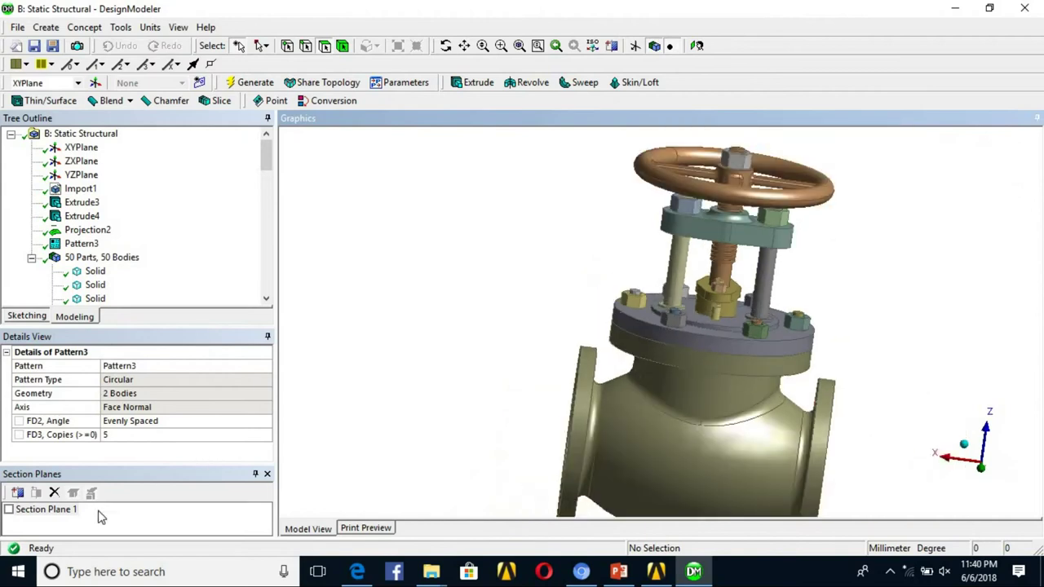
pyautogui.click(9, 509)
pyautogui.keyDown('ctrl'); pyautogui.moveTo(685, 326); pyautogui.dragTo(464, 355, button='middle'); pyautogui.keyUp('ctrl')
pyautogui.scroll(2, 611, 376)
pyautogui.moveTo(611, 376); pyautogui.dragTo(1000, 519, button='middle')
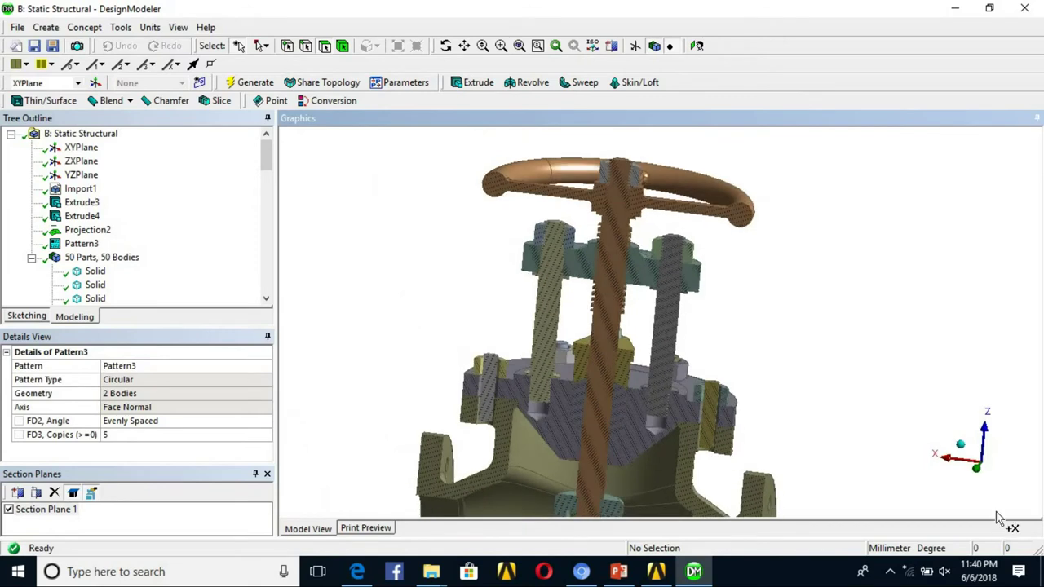
pyautogui.click(980, 478)
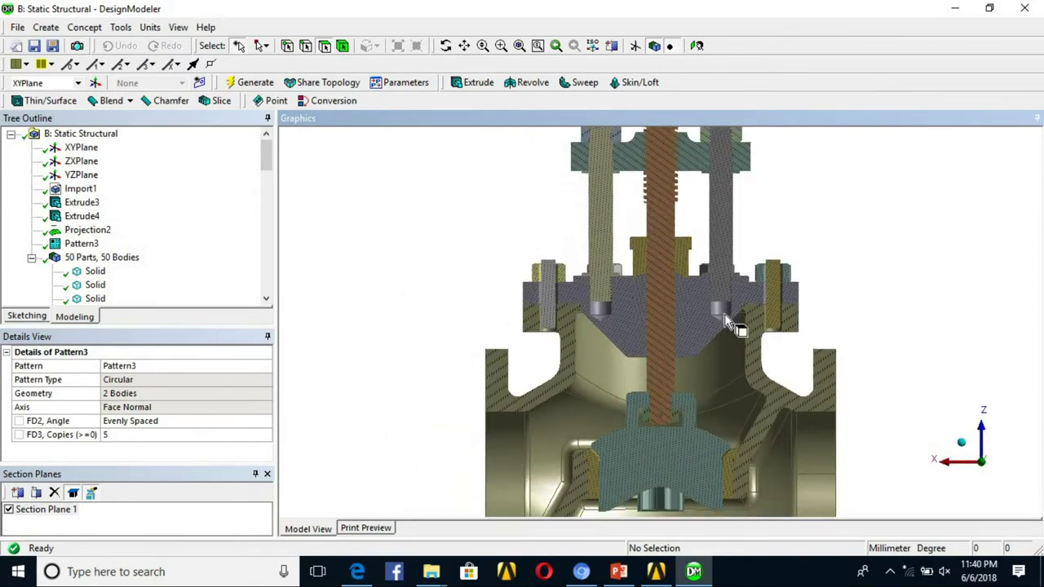
pyautogui.keyDown('ctrl'); pyautogui.moveTo(738, 301); pyautogui.dragTo(711, 236, button='middle'); pyautogui.keyUp('ctrl')
pyautogui.keyDown('ctrl'); pyautogui.moveTo(646, 354); pyautogui.dragTo(607, 413, button='middle'); pyautogui.keyUp('ctrl')
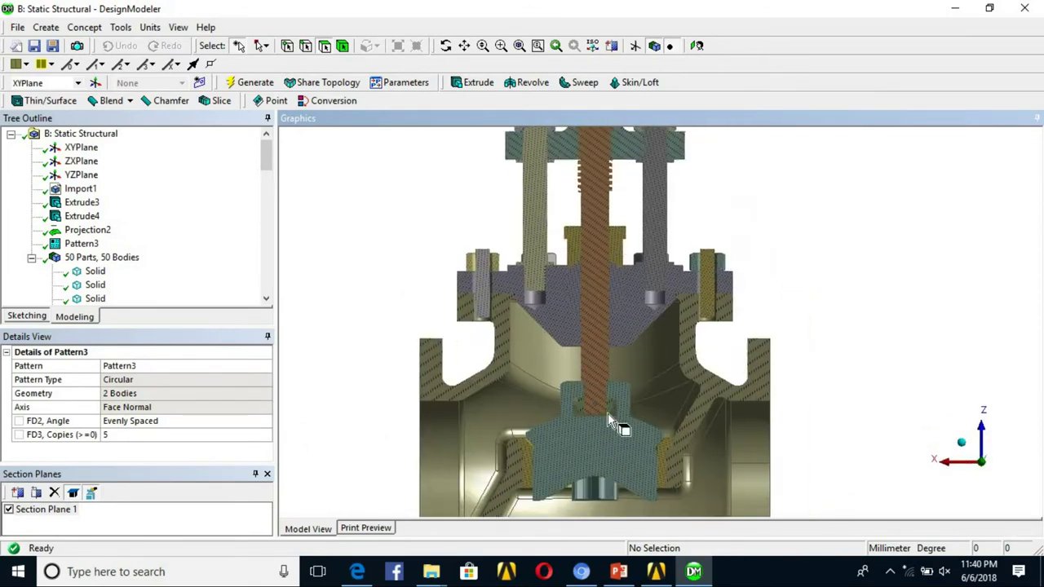
pyautogui.scroll(2, 690, 366)
pyautogui.keyDown('ctrl'); pyautogui.moveTo(690, 366); pyautogui.dragTo(692, 469, button='middle'); pyautogui.keyUp('ctrl')
pyautogui.keyDown('ctrl'); pyautogui.moveTo(747, 315); pyautogui.dragTo(752, 374, button='middle'); pyautogui.keyUp('ctrl')
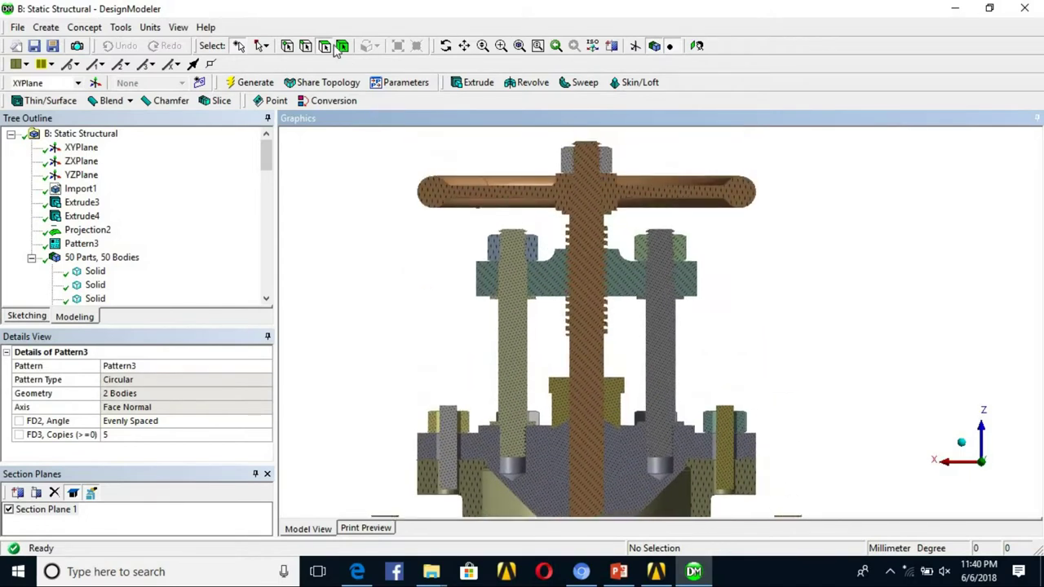
# Box-select the two yoke pillars, their nuts and the bridge plate below the handwheel, and suppress these bodies
pyautogui.click(263, 47)
pyautogui.click(277, 79)
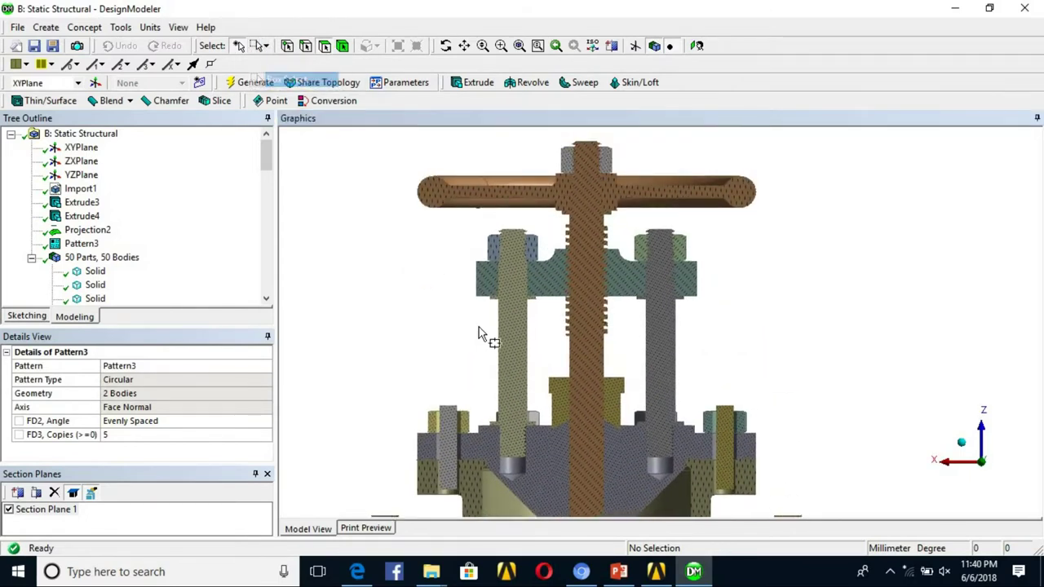
pyautogui.moveTo(547, 337); pyautogui.dragTo(456, 220)
pyautogui.moveTo(744, 356); pyautogui.dragTo(653, 253)
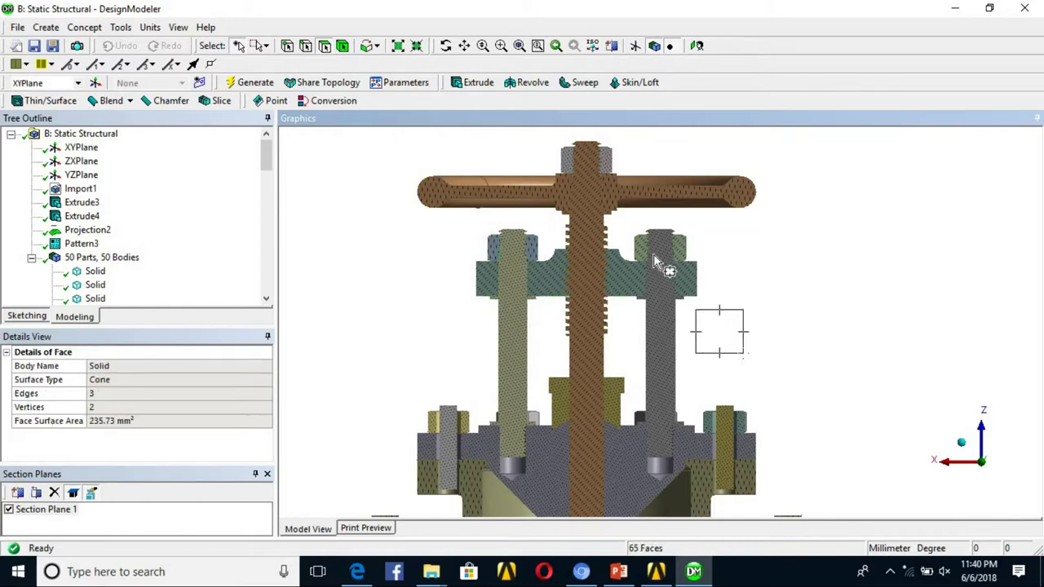
pyautogui.rightClick(731, 269)
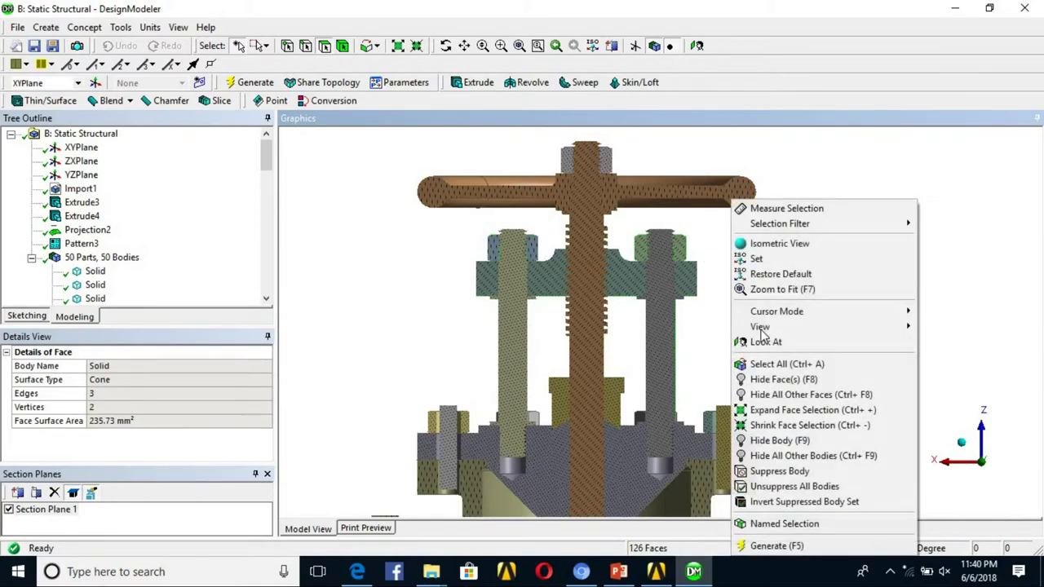
pyautogui.click(790, 472)
pyautogui.scroll(5, 799, 233)
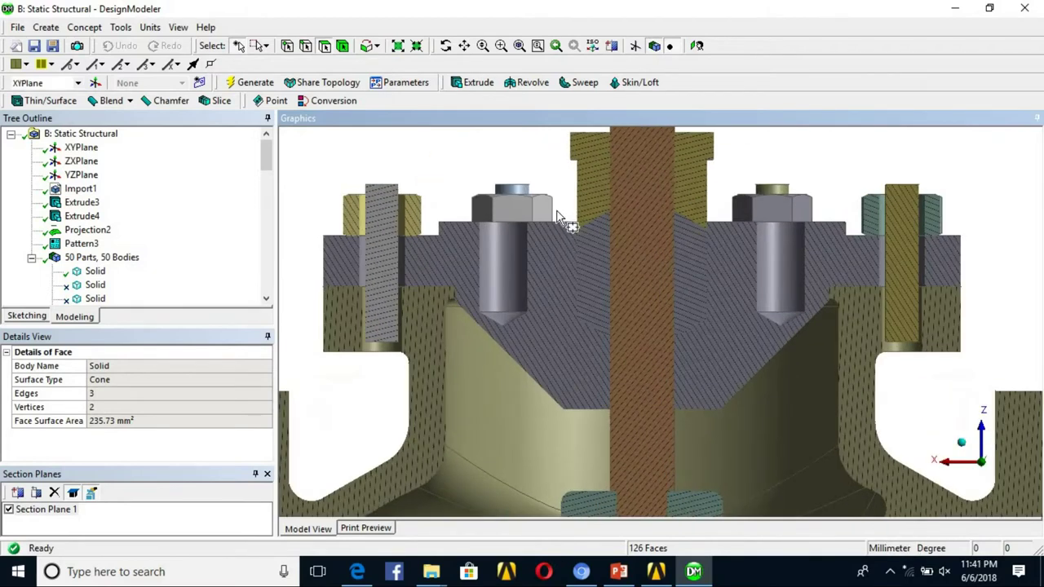
pyautogui.moveTo(473, 179); pyautogui.dragTo(473, 179)
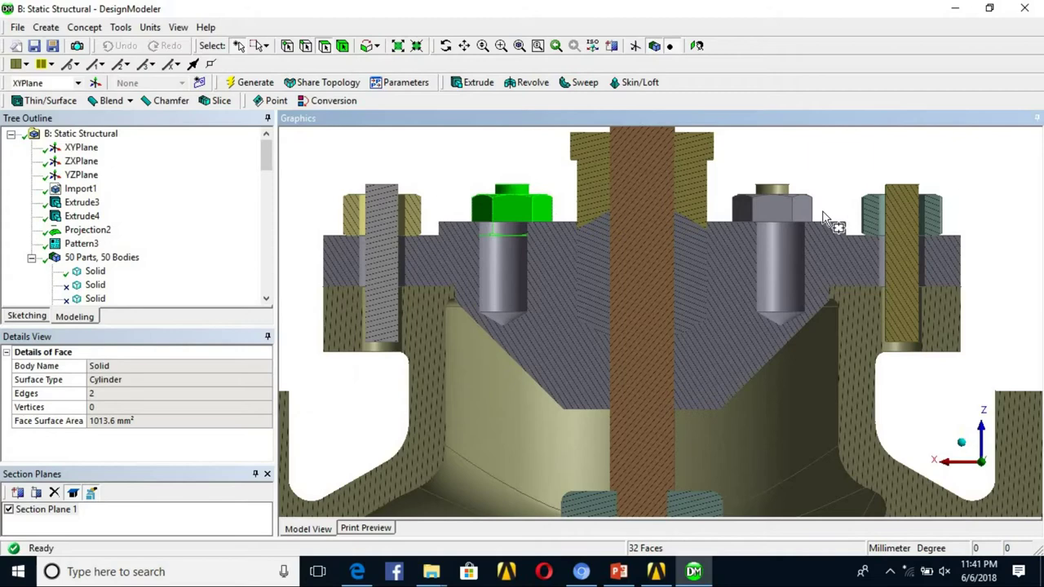
pyautogui.keyDown('ctrl'); pyautogui.moveTo(751, 173); pyautogui.dragTo(751, 174); pyautogui.keyUp('ctrl')
pyautogui.click(838, 204)
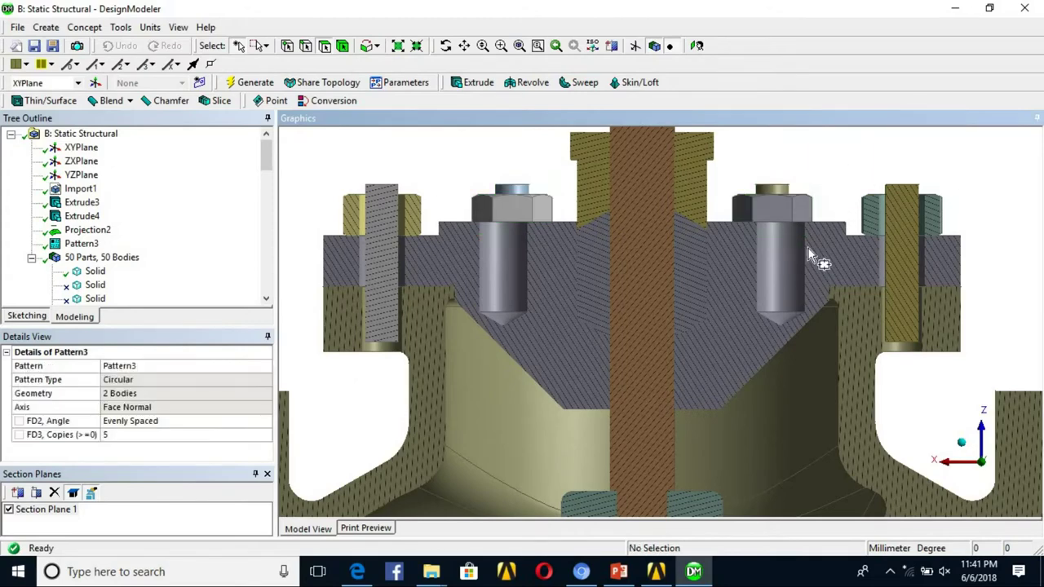
# Turn off Section Plane 1, box-select the two threaded gland studs with their nuts, and suppress them
pyautogui.scroll(-4, 683, 260)
pyautogui.keyDown('ctrl'); pyautogui.moveTo(672, 261); pyautogui.dragTo(162, 509, button='middle'); pyautogui.keyUp('ctrl')
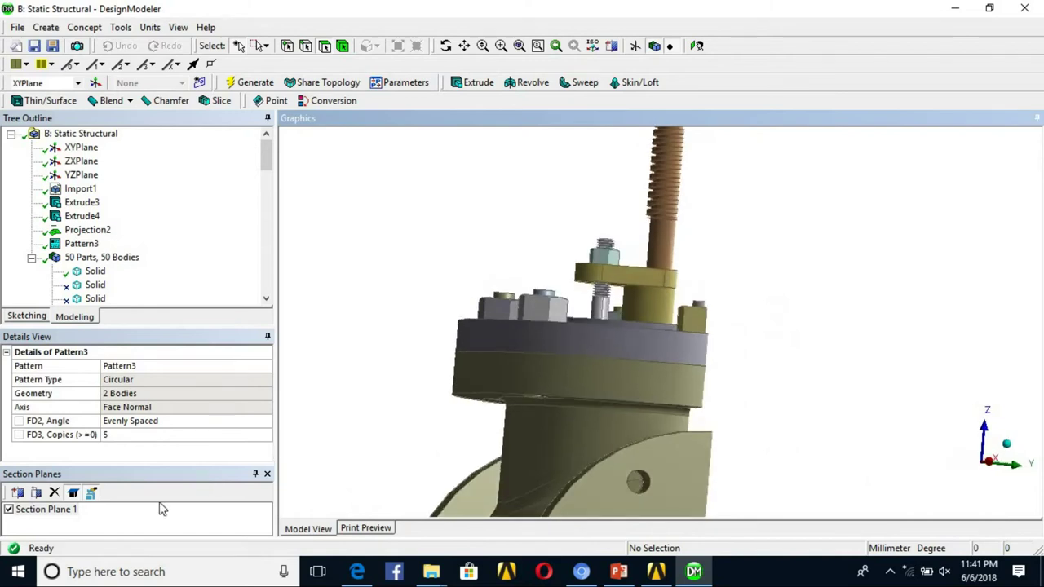
pyautogui.click(8, 510)
pyautogui.moveTo(627, 317); pyautogui.dragTo(624, 265, button='middle')
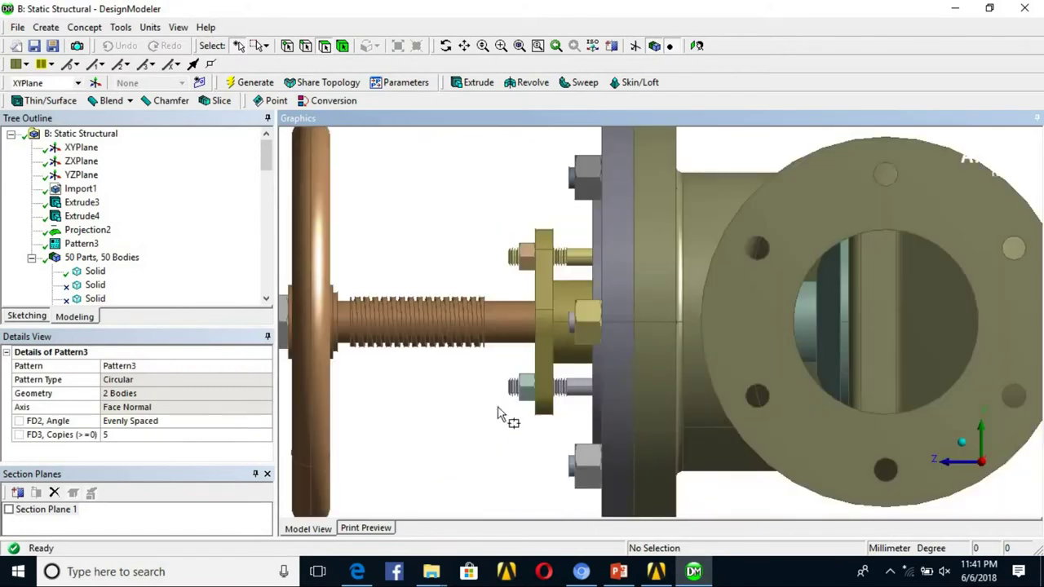
pyautogui.scroll(3, 497, 408)
pyautogui.keyDown('ctrl'); pyautogui.moveTo(499, 420); pyautogui.dragTo(621, 354, button='middle'); pyautogui.keyUp('ctrl')
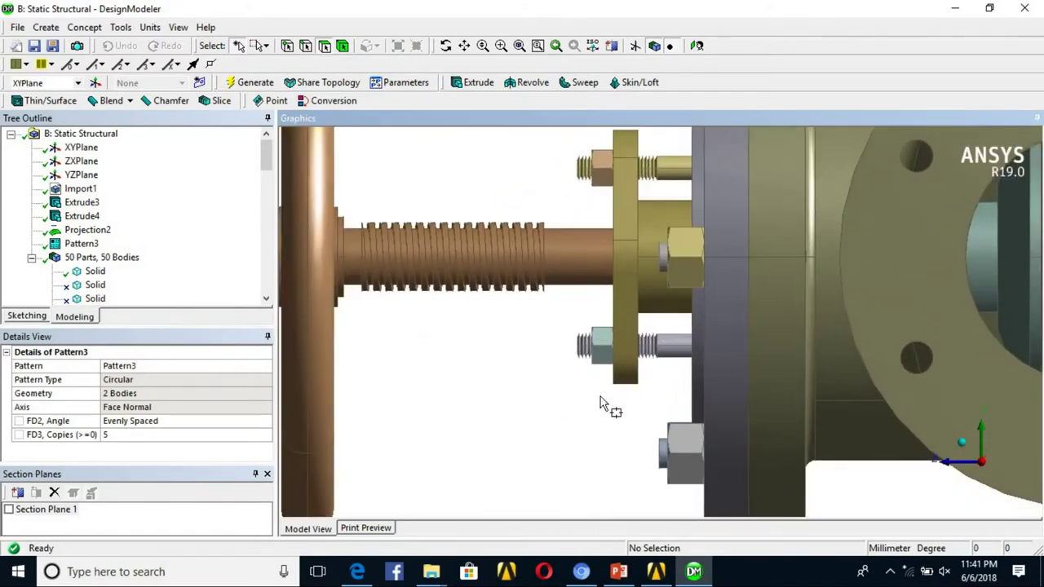
pyautogui.scroll(3, 600, 397)
pyautogui.moveTo(518, 326); pyautogui.dragTo(518, 325)
pyautogui.keyDown('ctrl'); pyautogui.moveTo(561, 396); pyautogui.dragTo(589, 530, button='middle'); pyautogui.keyUp('ctrl')
pyautogui.moveTo(602, 276); pyautogui.dragTo(519, 205)
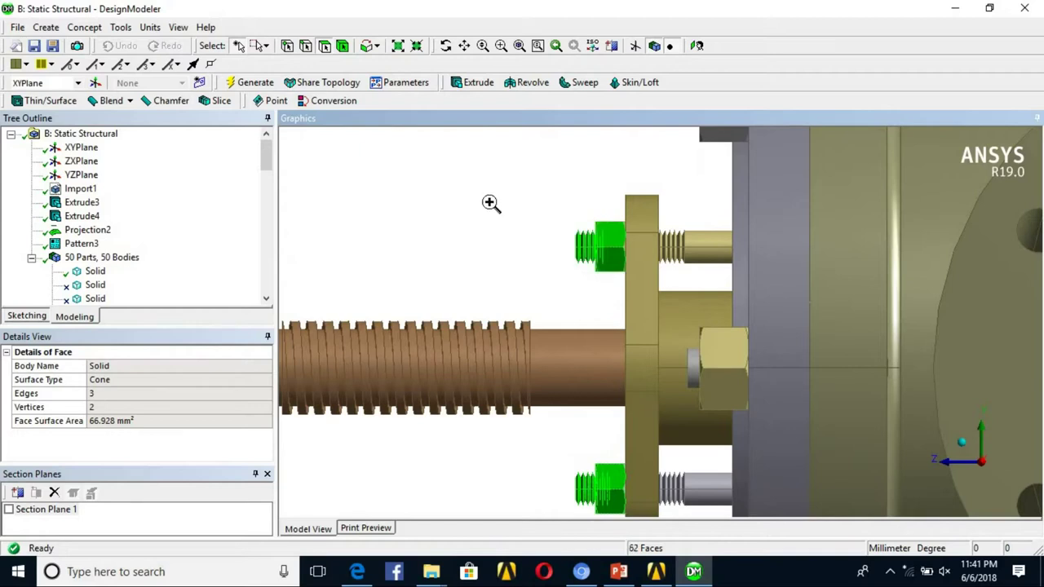
pyautogui.rightClick(492, 203)
pyautogui.click(538, 472)
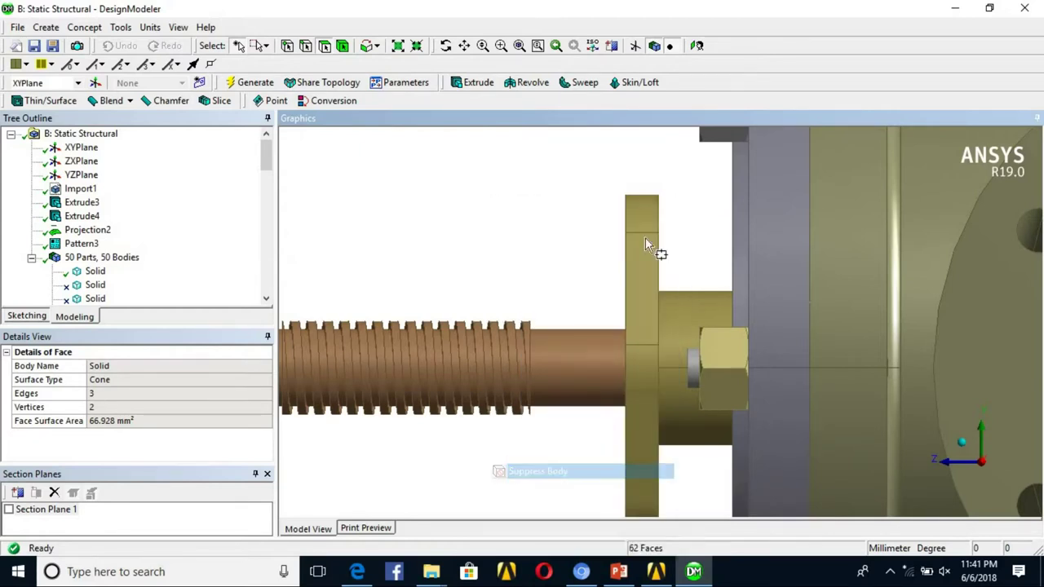
# Turn on Section Plane 1 and examine the empty pillar holes in the bonnet, the stem's lower end and the valve disc
pyautogui.scroll(-5, 645, 238)
pyautogui.moveTo(645, 238); pyautogui.dragTo(701, 89, button='middle')
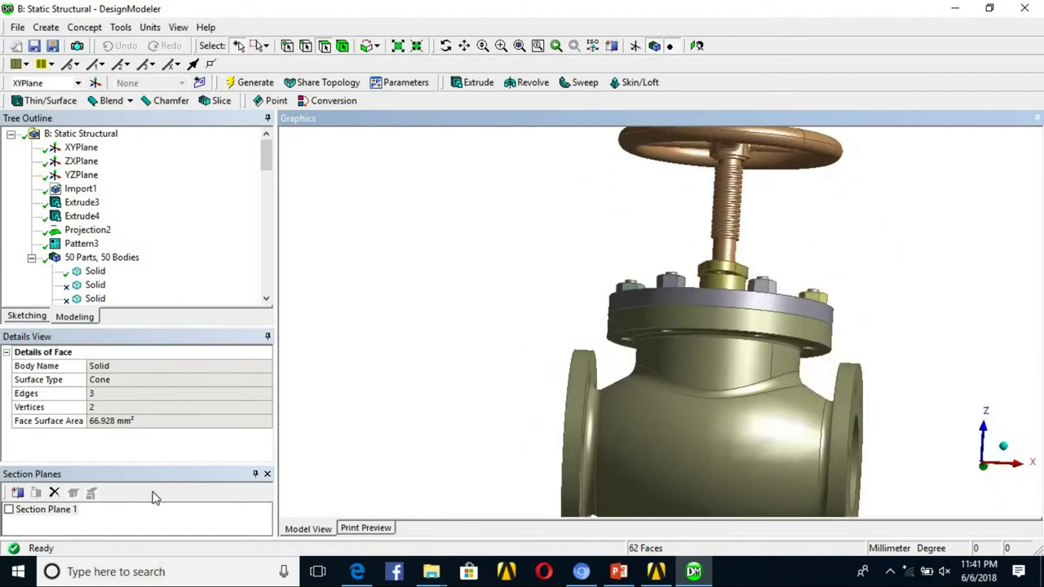
pyautogui.click(9, 509)
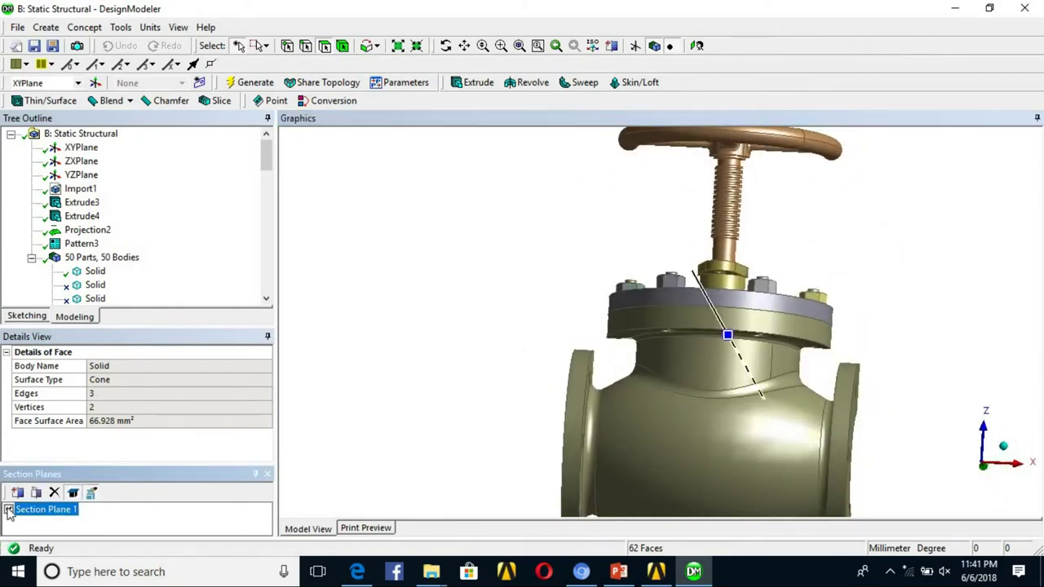
pyautogui.moveTo(383, 293); pyautogui.dragTo(489, 266, button='middle')
pyautogui.scroll(4, 745, 265)
pyautogui.moveTo(745, 266); pyautogui.dragTo(707, 306, button='middle')
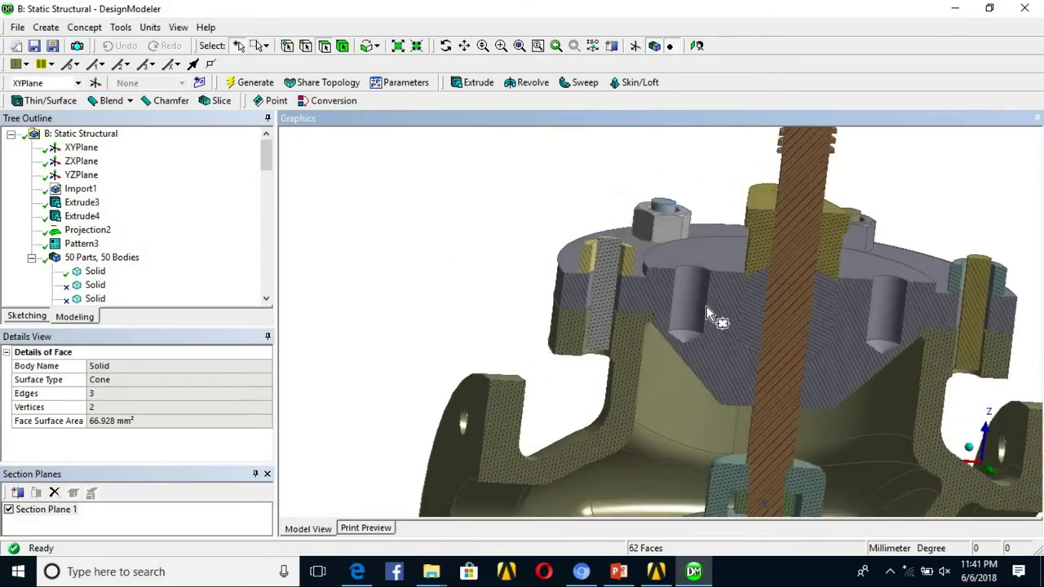
pyautogui.keyDown('ctrl'); pyautogui.moveTo(811, 370); pyautogui.dragTo(755, 250, button='middle'); pyautogui.keyUp('ctrl')
pyautogui.moveTo(776, 361); pyautogui.dragTo(702, 317, button='middle')
pyautogui.scroll(2, 743, 352)
pyautogui.scroll(-2, 681, 318)
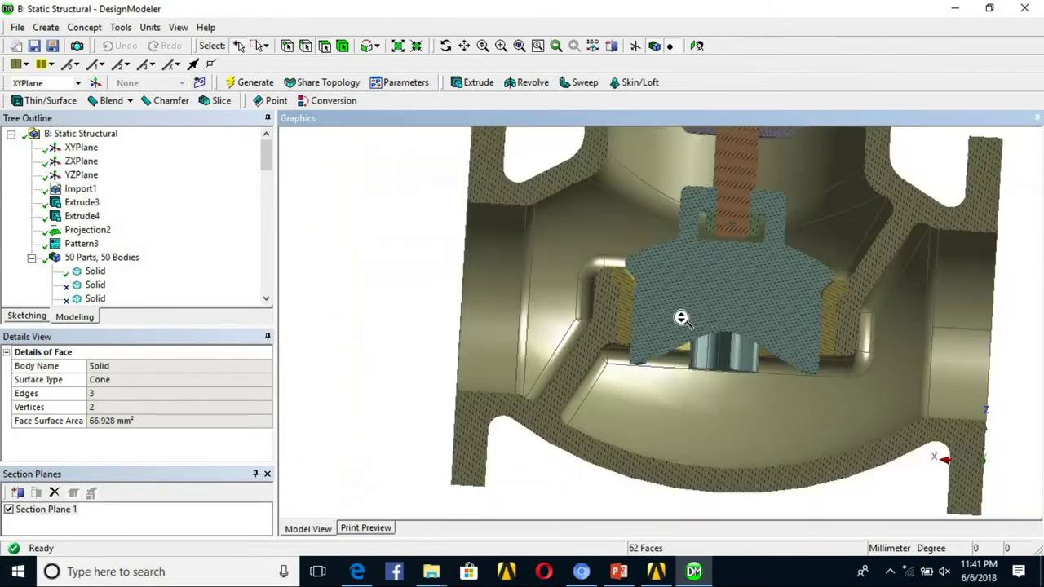
# Set selection to single picking of bodies, clear the picked faces, and inspect the sectioned bonnet, gland and threaded stem
pyautogui.scroll(-2, 681, 318)
pyautogui.click(261, 46)
pyautogui.click(279, 65)
pyautogui.keyDown('ctrl'); pyautogui.moveTo(645, 280); pyautogui.dragTo(631, 440, button='middle'); pyautogui.keyUp('ctrl')
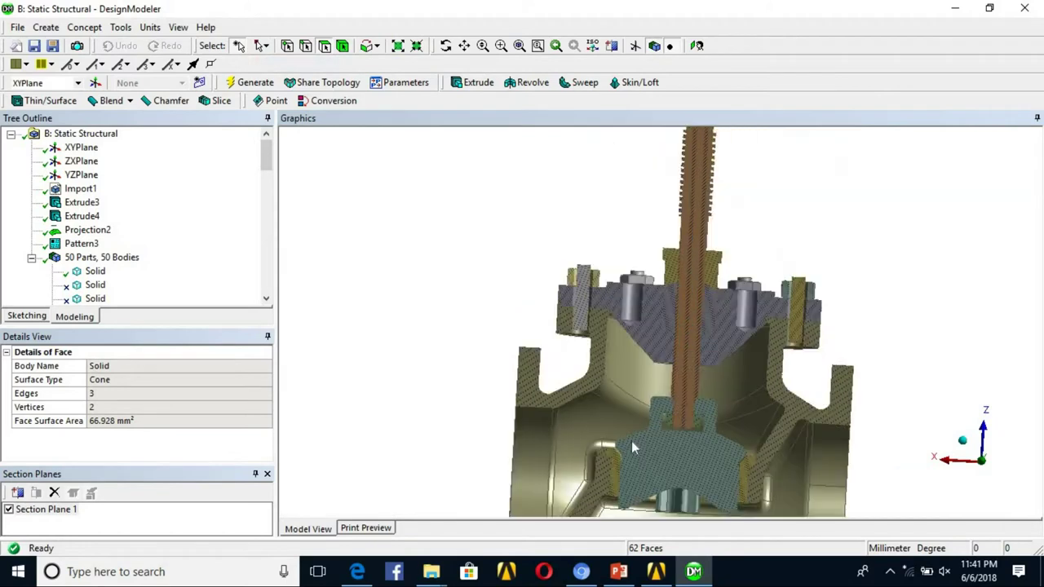
pyautogui.scroll(3, 818, 286)
pyautogui.moveTo(818, 286); pyautogui.dragTo(781, 331, button='middle')
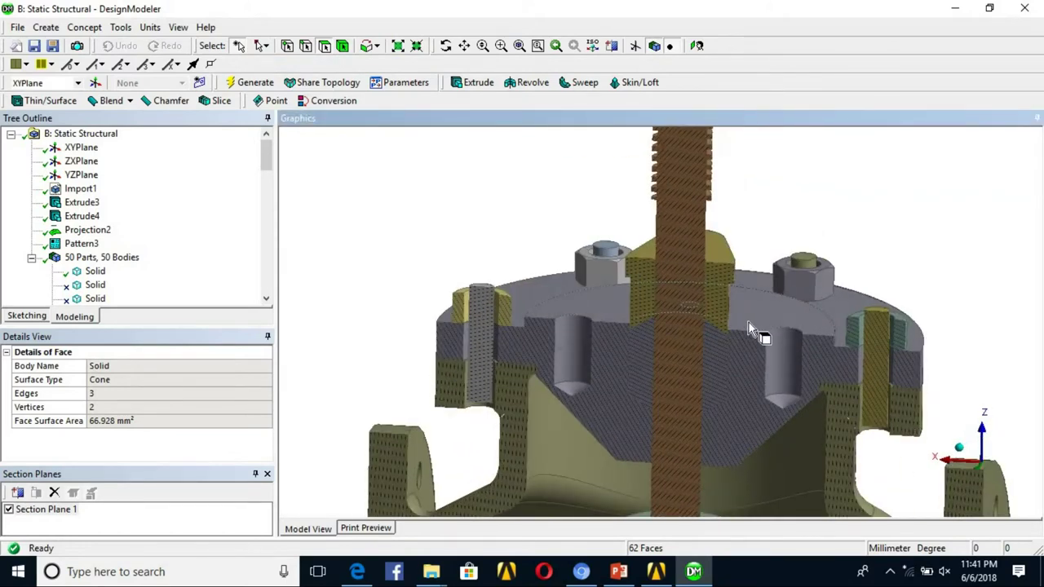
pyautogui.click(749, 322)
pyautogui.keyDown('ctrl'); pyautogui.click(708, 200); pyautogui.keyUp('ctrl')
pyautogui.keyDown('ctrl'); pyautogui.moveTo(736, 244); pyautogui.dragTo(731, 385, button='middle'); pyautogui.keyUp('ctrl')
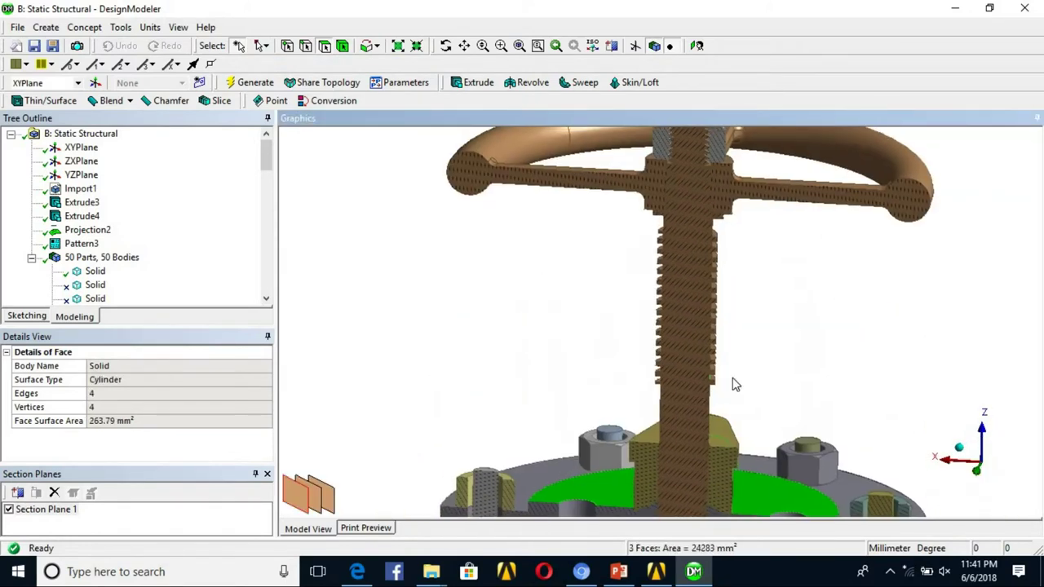
pyautogui.click(342, 46)
pyautogui.click(781, 285)
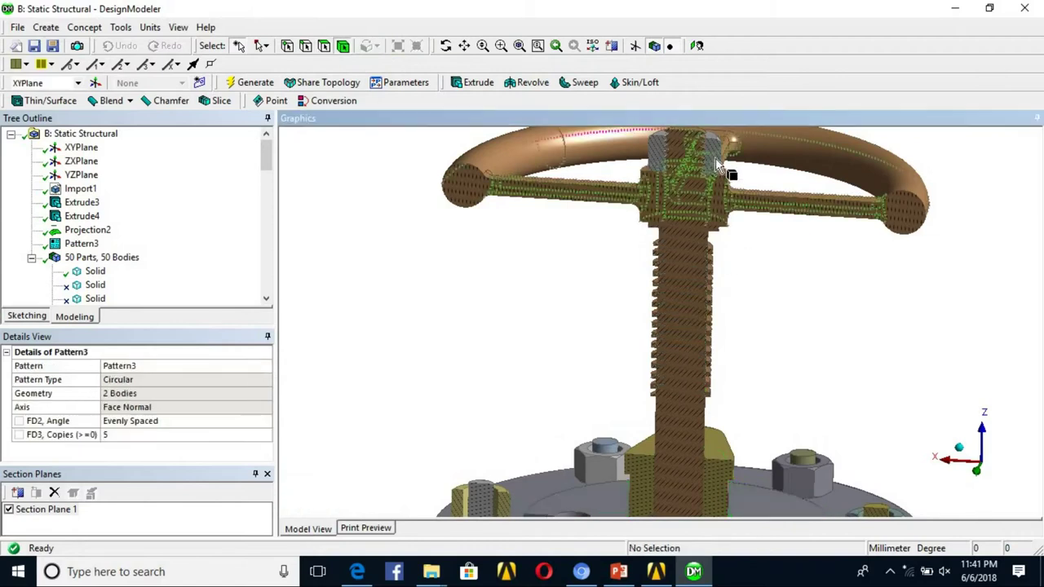
# Inspect the threaded nut on top of the handwheel in section and suppress this body
pyautogui.click(719, 195)
pyautogui.keyDown('ctrl'); pyautogui.moveTo(730, 399); pyautogui.dragTo(739, 515, button='middle'); pyautogui.keyUp('ctrl')
pyautogui.scroll(8, 728, 416)
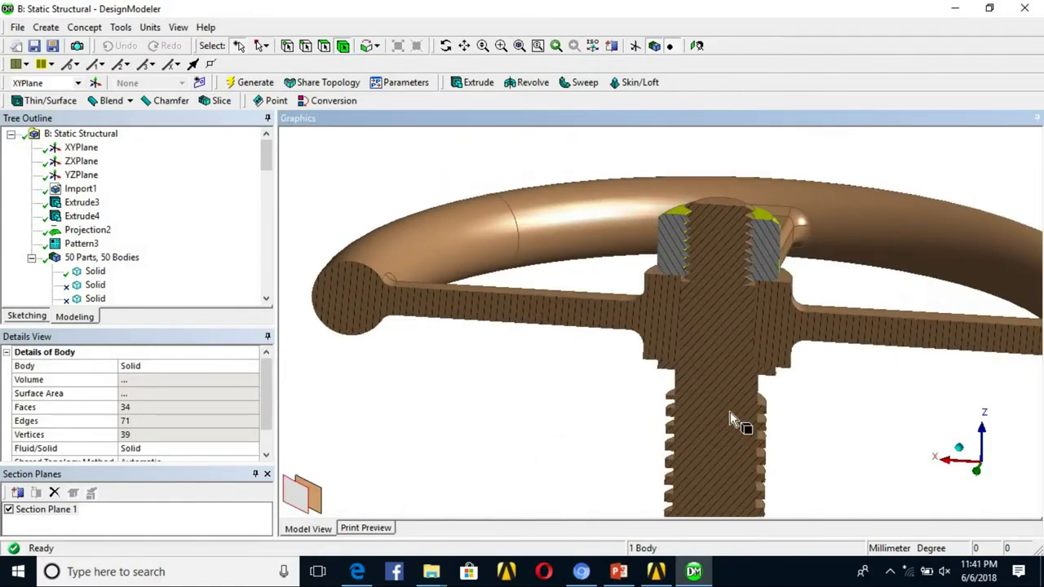
pyautogui.scroll(10, 628, 427)
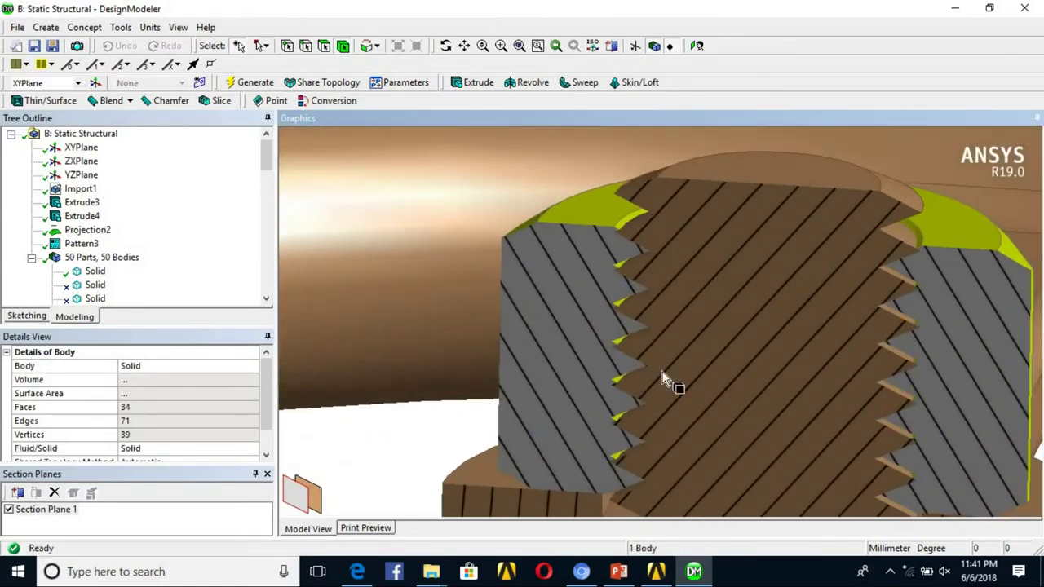
pyautogui.keyDown('ctrl'); pyautogui.moveTo(889, 274); pyautogui.dragTo(739, 397, button='middle'); pyautogui.keyUp('ctrl')
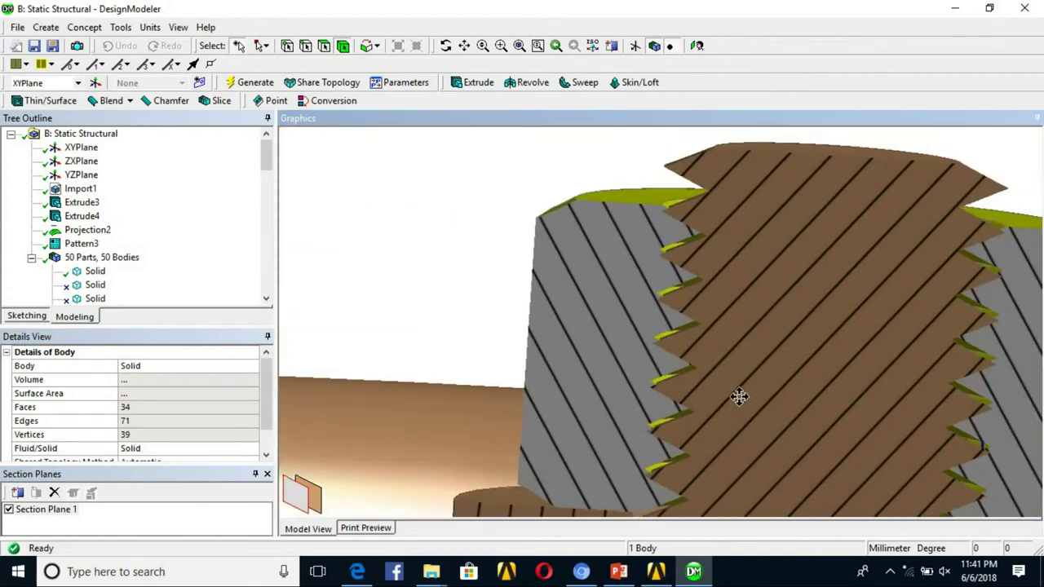
pyautogui.scroll(-7, 685, 326)
pyautogui.click(552, 215)
pyautogui.click(820, 301)
pyautogui.rightClick(820, 301)
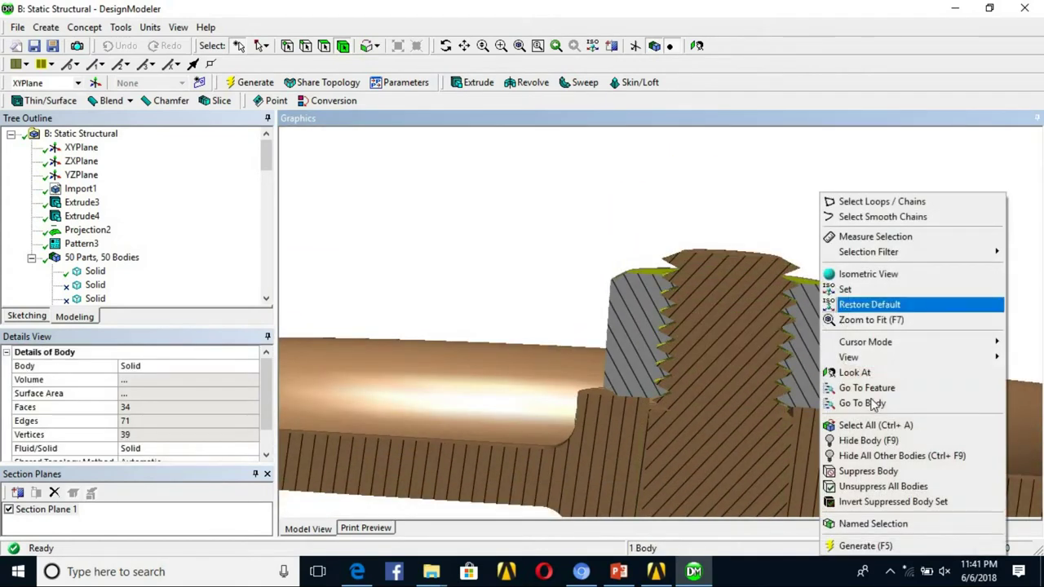
pyautogui.click(866, 473)
# Group the stem, gland, bonnet, disc, the small body around the stem's lower end and the seat ring into a new multibody part
pyautogui.click(776, 348)
pyautogui.keyDown('shift'); pyautogui.moveTo(780, 210); pyautogui.dragTo(769, 363, button='middle'); pyautogui.keyUp('shift')
pyautogui.keyDown('ctrl'); pyautogui.moveTo(769, 363); pyautogui.dragTo(793, 223, button='middle'); pyautogui.keyUp('ctrl')
pyautogui.keyDown('ctrl'); pyautogui.click(765, 415); pyautogui.keyUp('ctrl')
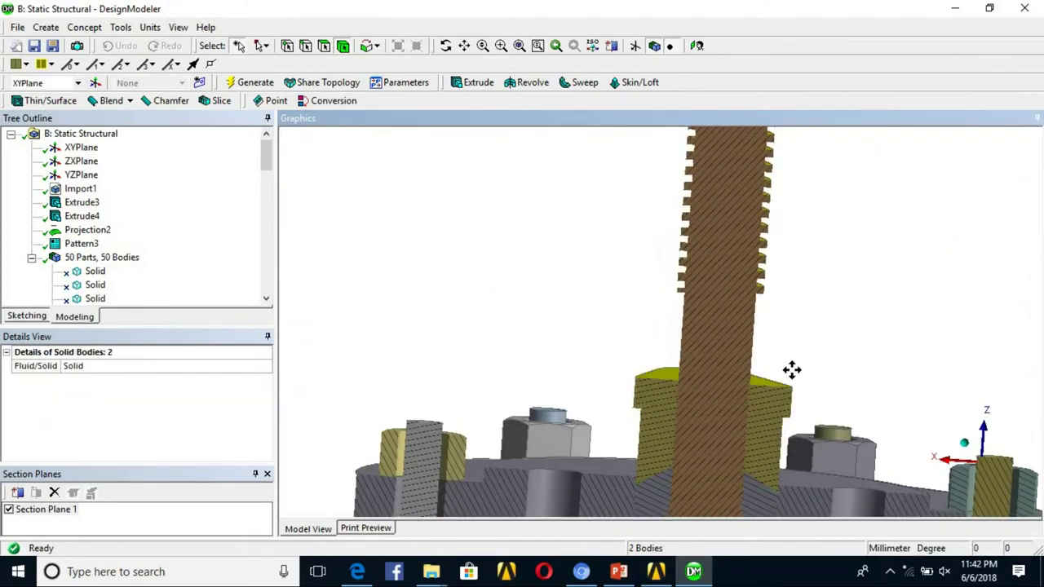
pyautogui.keyDown('ctrl'); pyautogui.moveTo(792, 369); pyautogui.dragTo(804, 187, button='middle'); pyautogui.keyUp('ctrl')
pyautogui.keyDown('ctrl'); pyautogui.click(639, 382); pyautogui.keyUp('ctrl')
pyautogui.scroll(-3, 639, 382)
pyautogui.keyDown('ctrl'); pyautogui.moveTo(767, 252); pyautogui.dragTo(790, 19, button='middle'); pyautogui.keyUp('ctrl')
pyautogui.scroll(-2, 756, 312)
pyautogui.keyDown('ctrl'); pyautogui.click(754, 310); pyautogui.keyUp('ctrl')
pyautogui.scroll(4, 738, 351)
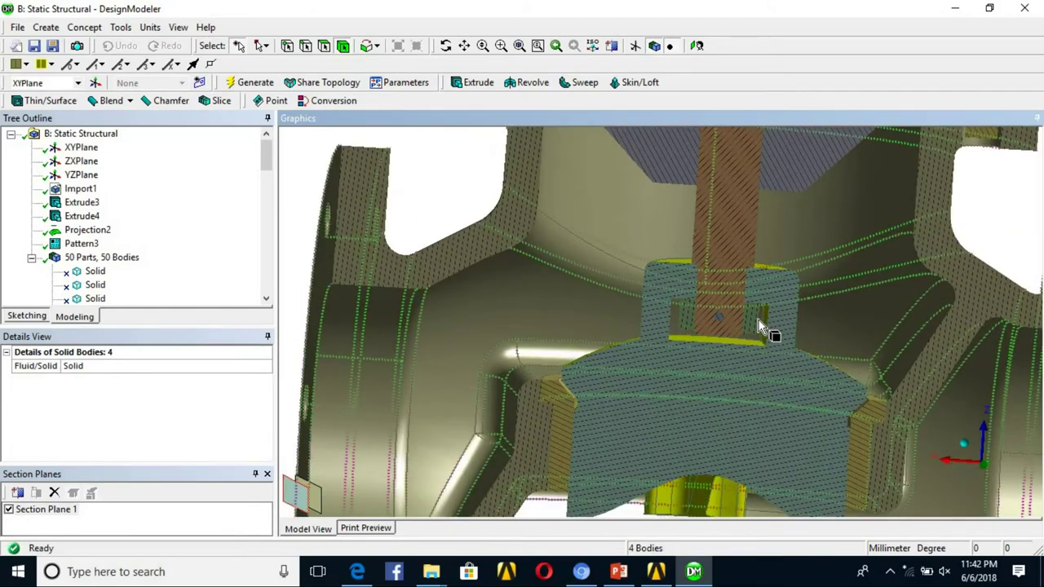
pyautogui.keyDown('ctrl'); pyautogui.click(755, 320); pyautogui.keyUp('ctrl')
pyautogui.scroll(-2, 815, 296)
pyautogui.scroll(3, 765, 343)
pyautogui.moveTo(766, 344); pyautogui.dragTo(694, 323, button='middle')
pyautogui.scroll(3, 668, 331)
pyautogui.keyDown('ctrl'); pyautogui.click(629, 337); pyautogui.keyUp('ctrl')
pyautogui.moveTo(629, 338)
pyautogui.mouseDown(button='middle')
pyautogui.moveTo(622, 350)
pyautogui.moveTo(628, 336)
pyautogui.mouseUp(button='middle')
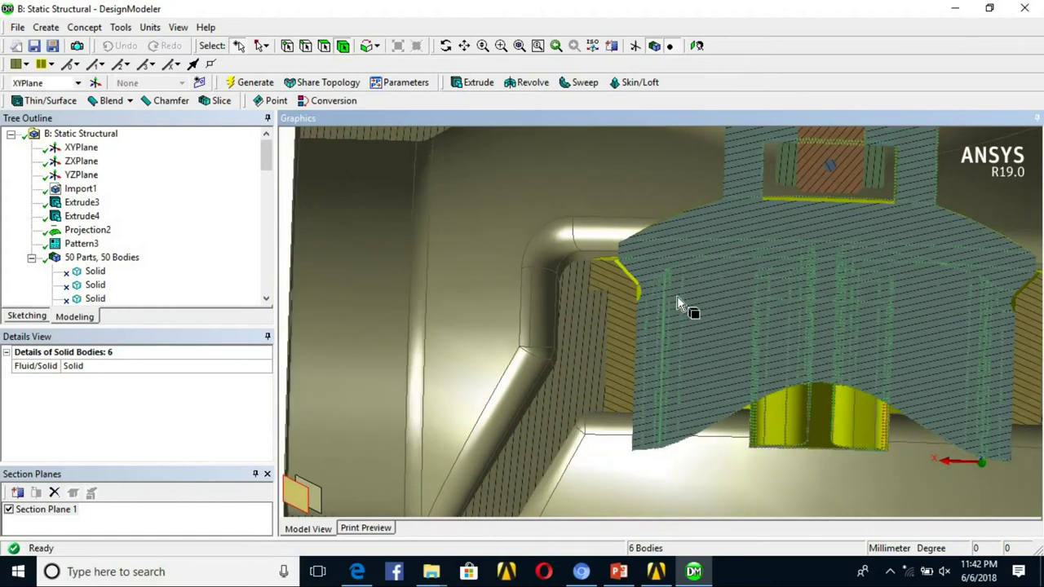
pyautogui.moveTo(677, 296); pyautogui.dragTo(706, 285, button='middle')
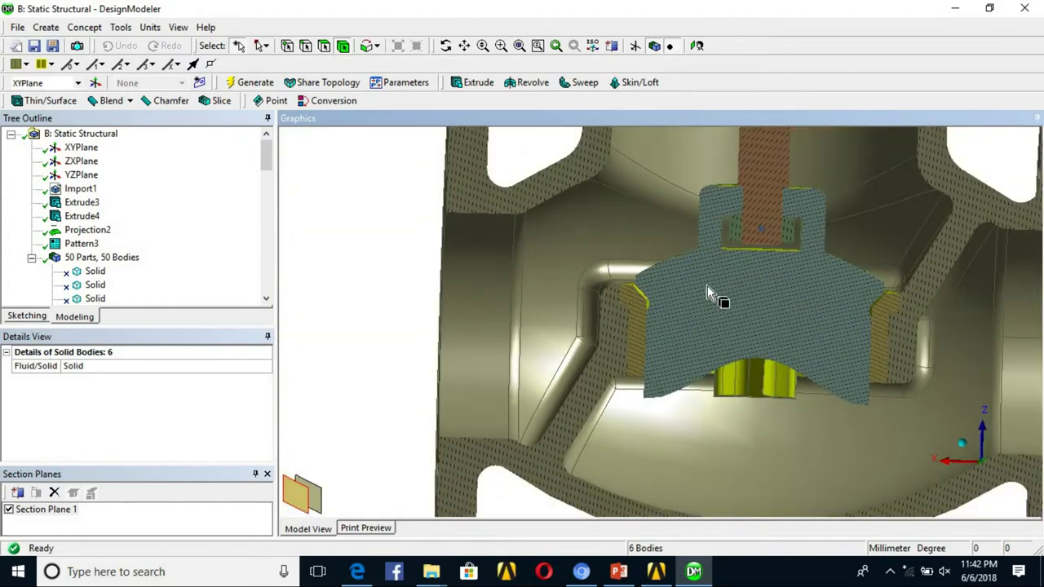
pyautogui.rightClick(707, 288)
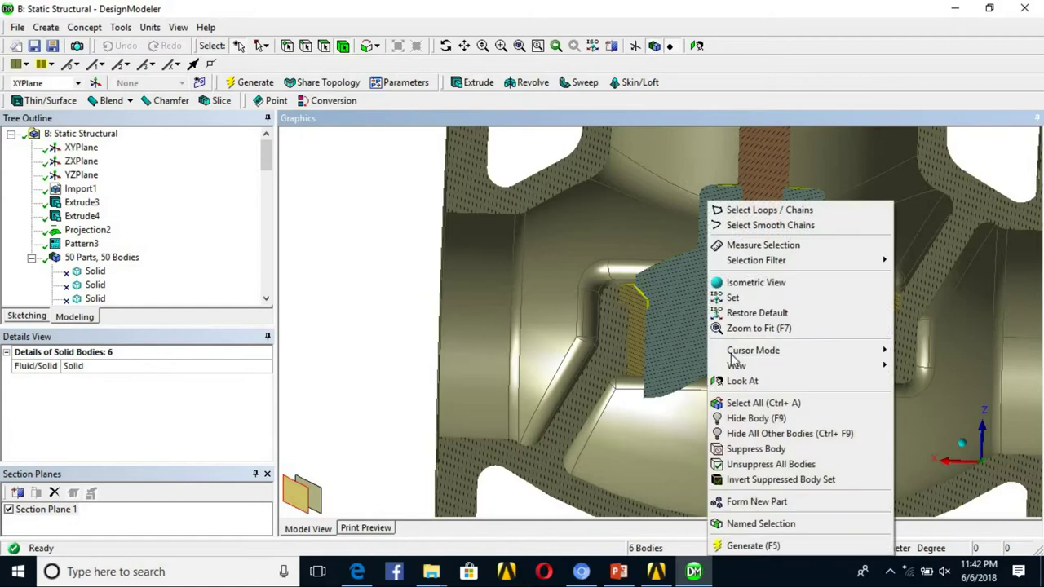
pyautogui.click(759, 500)
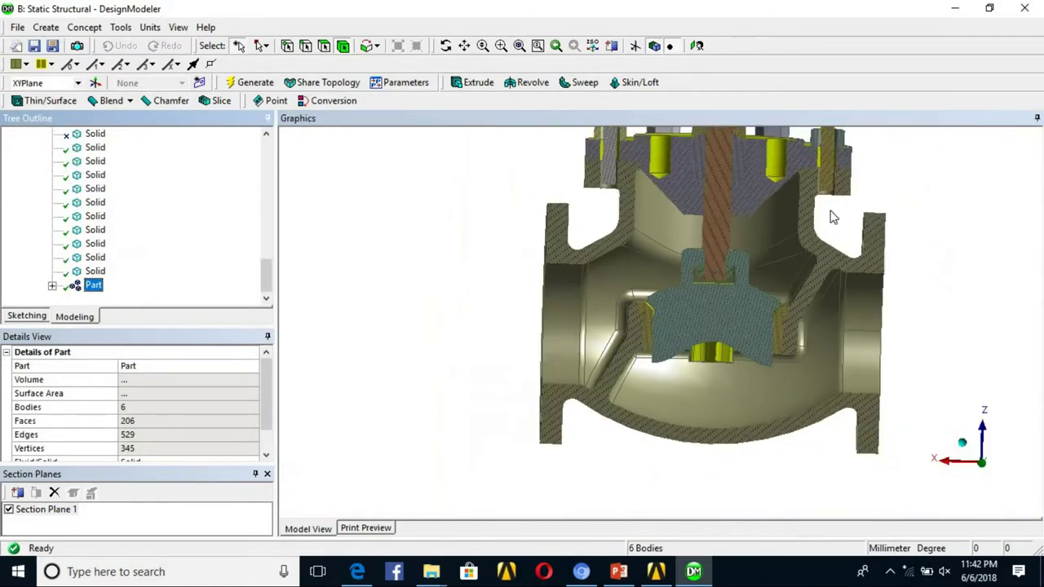
# Examine the bodies of the new part in the sectioned valve, from the bonnet down to the disc and seat ring
pyautogui.scroll(-2, 830, 210)
pyautogui.keyDown('ctrl'); pyautogui.moveTo(821, 214); pyautogui.dragTo(806, 275, button='middle'); pyautogui.keyUp('ctrl')
pyautogui.scroll(2, 909, 252)
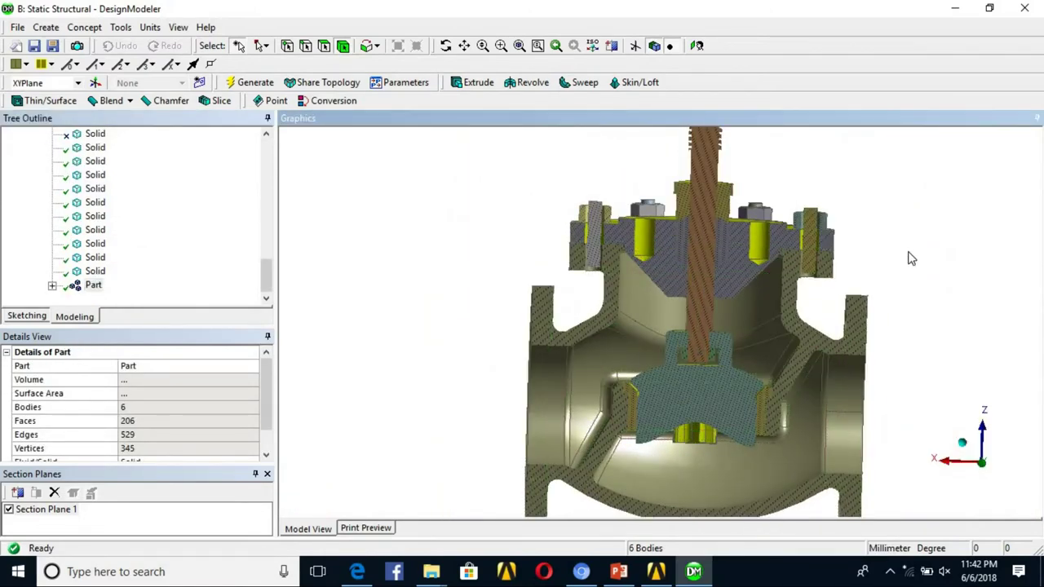
pyautogui.scroll(3, 667, 413)
pyautogui.keyDown('ctrl'); pyautogui.moveTo(707, 448); pyautogui.dragTo(645, 369, button='middle'); pyautogui.keyUp('ctrl')
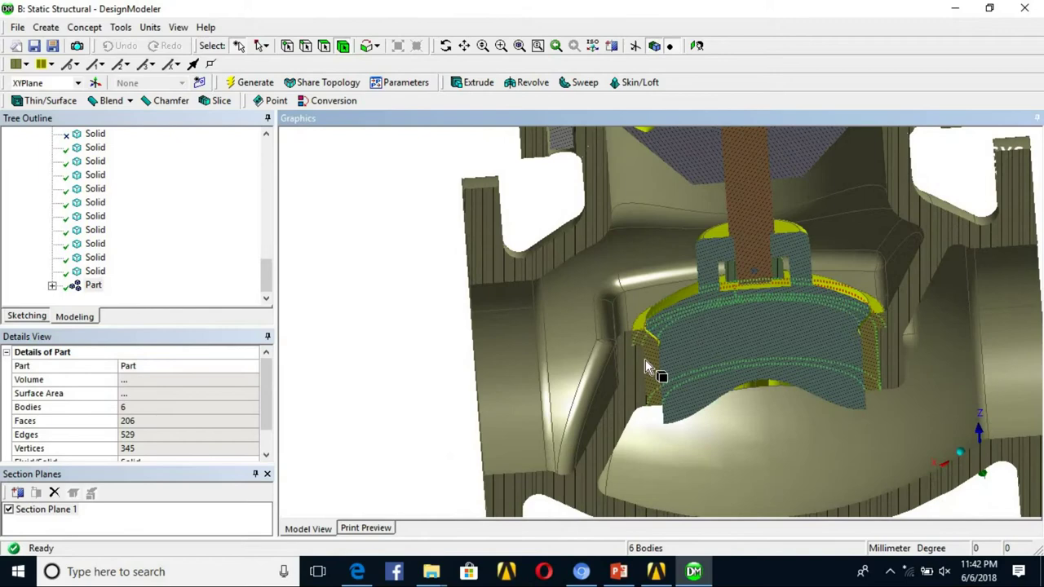
pyautogui.moveTo(630, 423); pyautogui.dragTo(718, 199, button='middle')
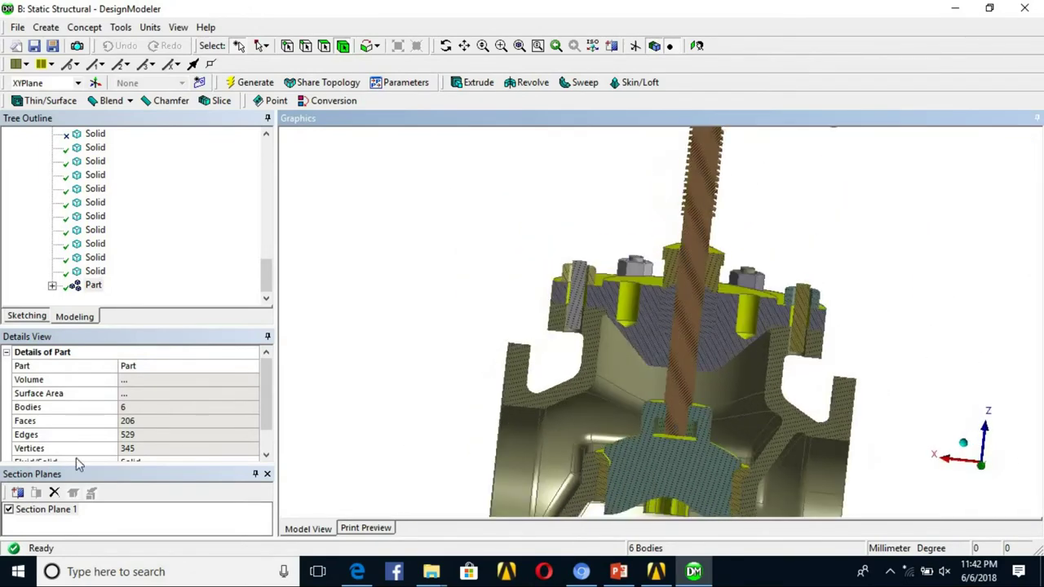
# Turn off Section Plane 1, switch to Workbench and open the Model of static structural system B
pyautogui.click(9, 510)
pyautogui.scroll(-4, 665, 257)
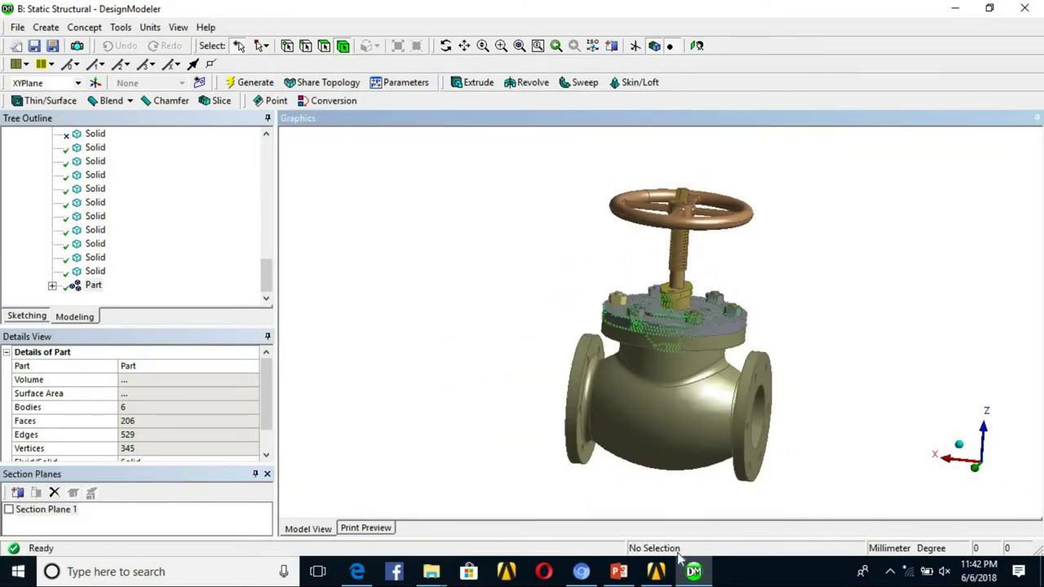
pyautogui.click(657, 572)
pyautogui.doubleClick(482, 195)
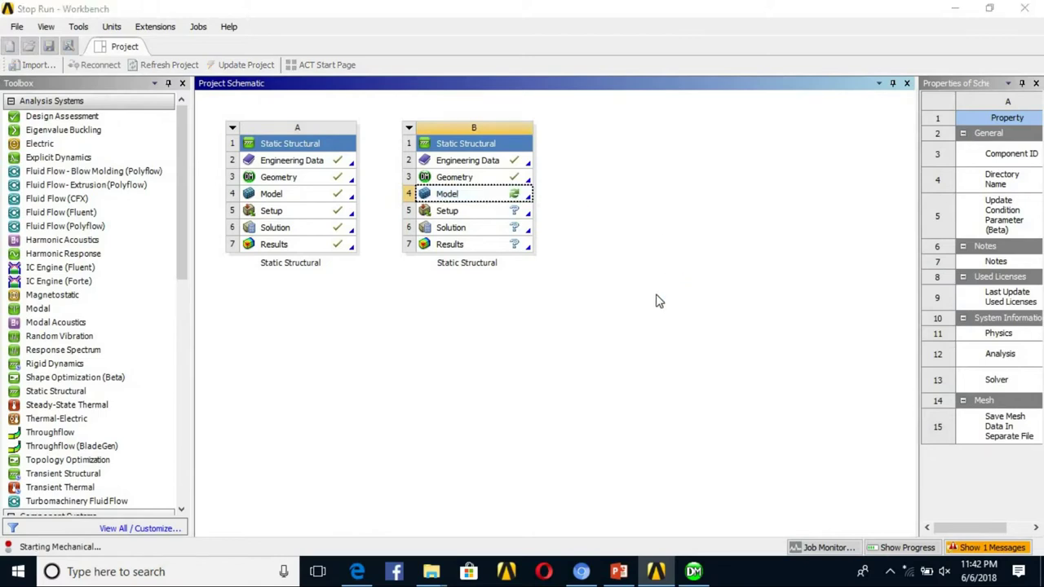
# Return to DesignModeler, turn on Section Plane 1 and examine the handwheel, stem, bonnet and disc in section
pyautogui.click(694, 572)
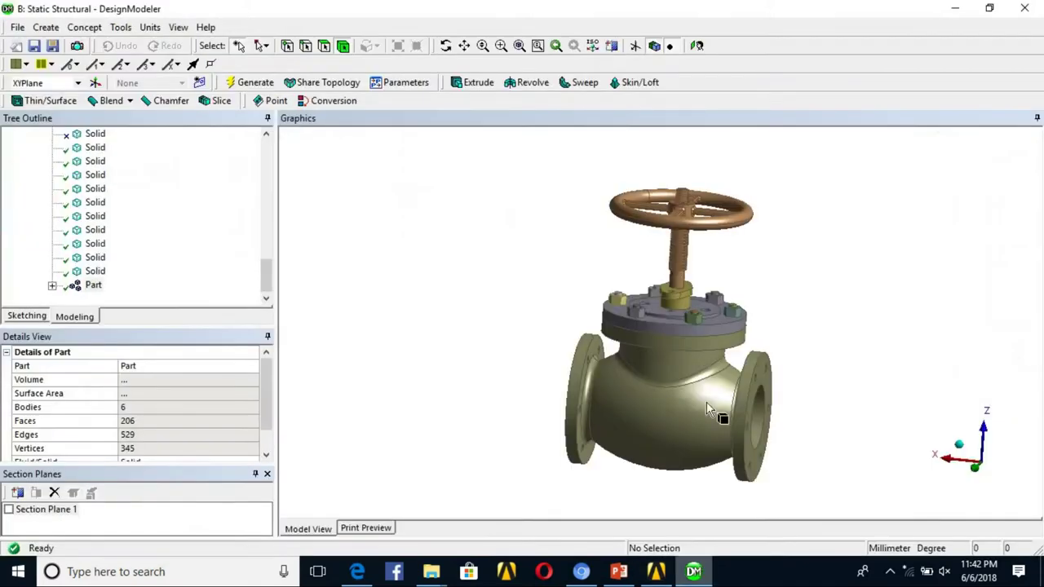
pyautogui.click(9, 509)
pyautogui.scroll(5, 706, 322)
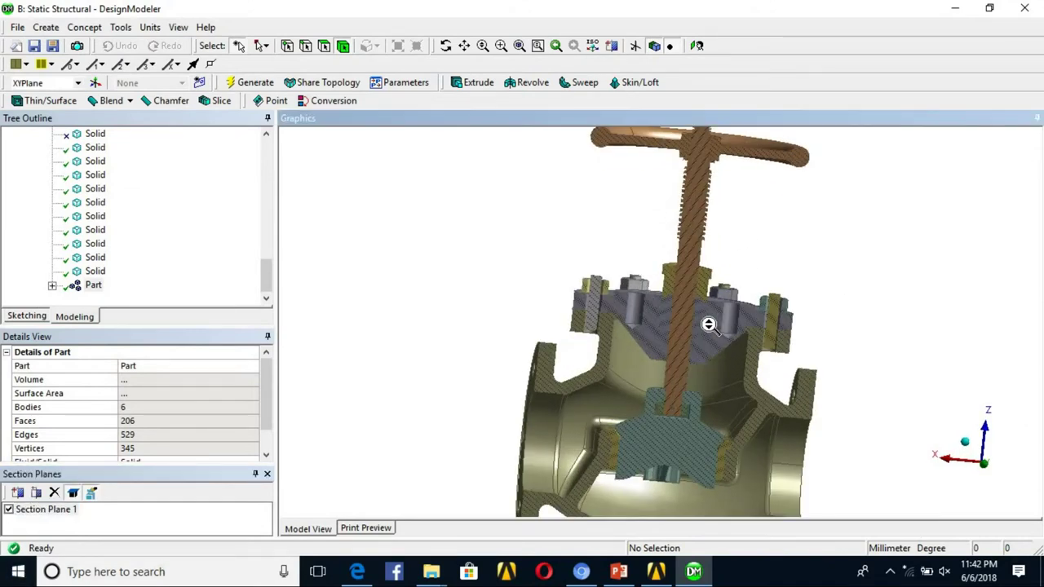
pyautogui.keyDown('shift'); pyautogui.moveTo(706, 317); pyautogui.dragTo(770, 468, button='middle'); pyautogui.keyUp('shift')
pyautogui.keyDown('ctrl'); pyautogui.moveTo(752, 154); pyautogui.dragTo(818, 132, button='middle'); pyautogui.keyUp('ctrl')
pyautogui.scroll(-3, 759, 252)
pyautogui.moveTo(759, 252); pyautogui.dragTo(824, 184, button='middle')
pyautogui.keyDown('ctrl'); pyautogui.moveTo(726, 301); pyautogui.dragTo(744, 159, button='middle'); pyautogui.keyUp('ctrl')
pyautogui.scroll(2, 739, 316)
pyautogui.keyDown('ctrl'); pyautogui.moveTo(758, 347); pyautogui.dragTo(746, 274, button='middle'); pyautogui.keyUp('ctrl')
pyautogui.scroll(-3, 749, 275)
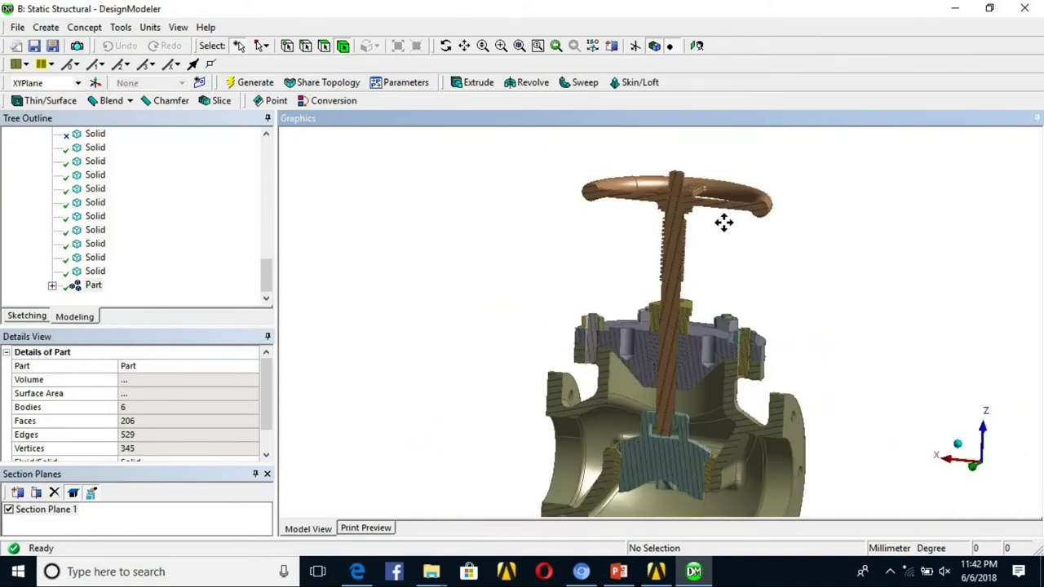
pyautogui.keyDown('ctrl'); pyautogui.moveTo(724, 223); pyautogui.dragTo(724, 138, button='middle'); pyautogui.keyUp('ctrl')
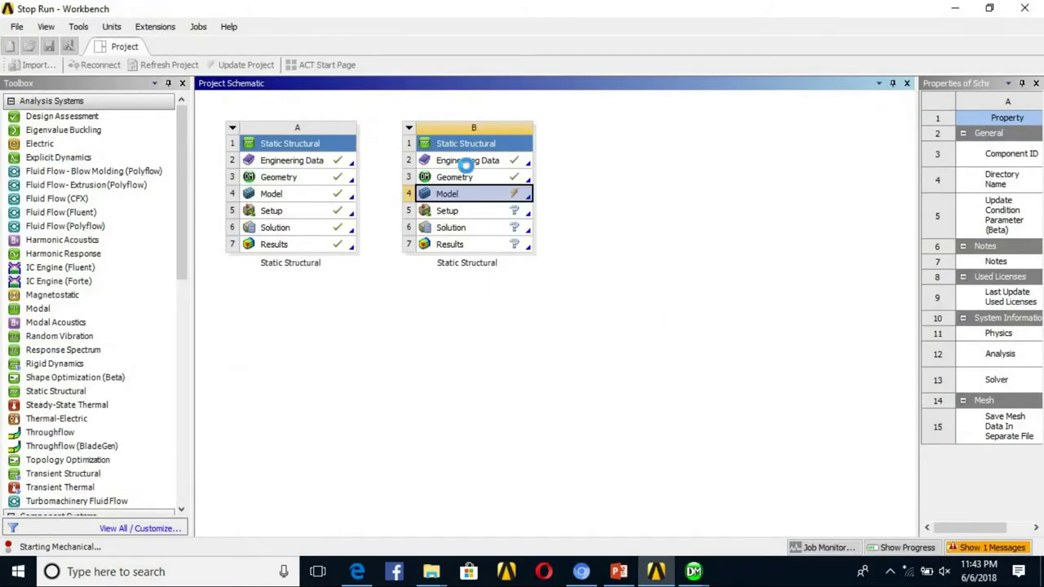
# Open system B's Engineering Data in Workbench, review the Structural Steel properties and return to the project schematic
pyautogui.click(467, 160)
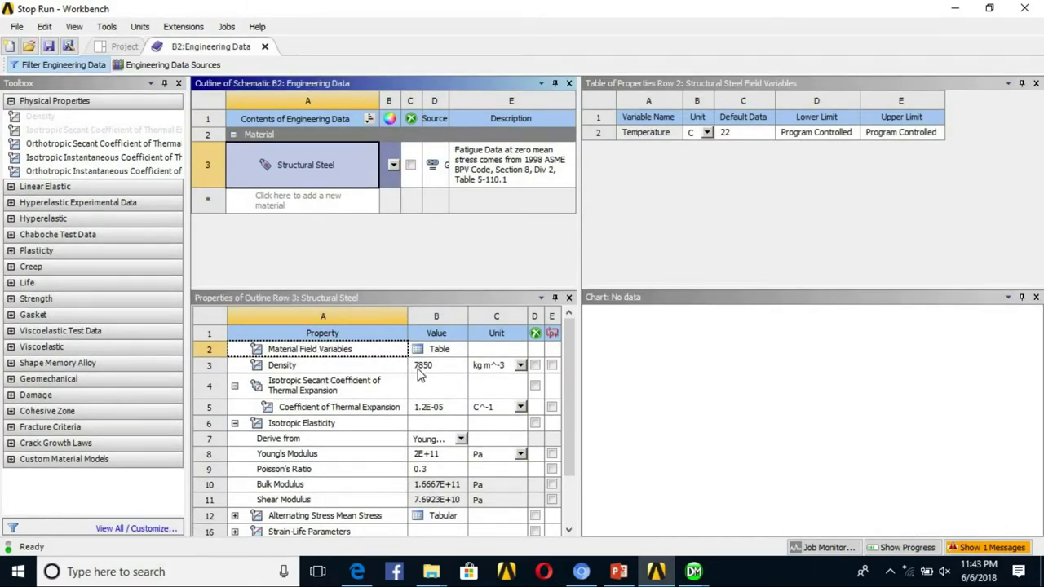
pyautogui.scroll(-2, 430, 422)
pyautogui.scroll(2, 432, 465)
pyautogui.click(298, 196)
pyautogui.click(312, 172)
pyautogui.click(307, 199)
pyautogui.click(318, 172)
pyautogui.click(265, 46)
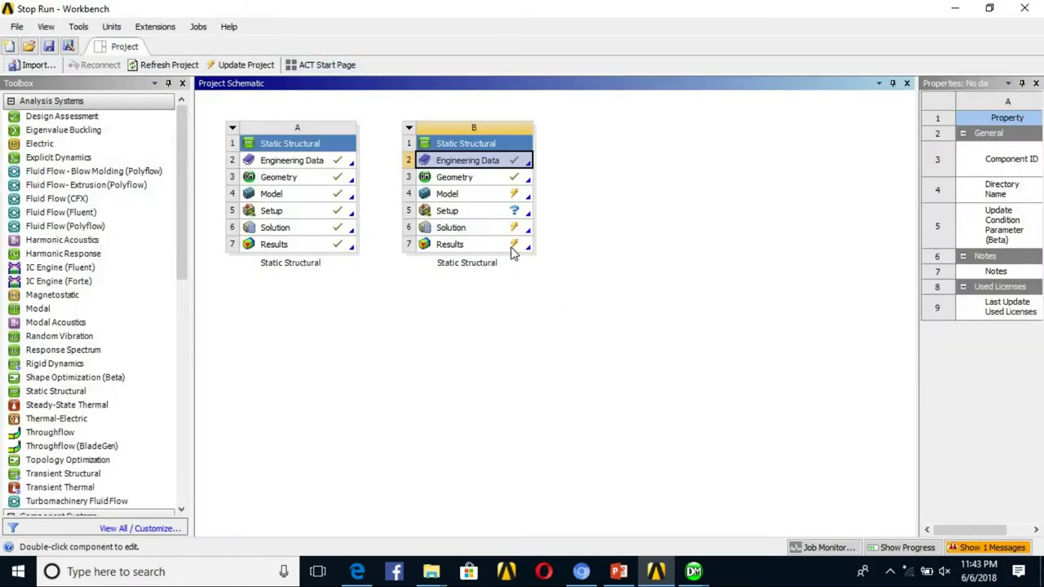
# Open system B's Model in Mechanical and inspect the imported valve with its handwheel upright
pyautogui.doubleClick(472, 193)
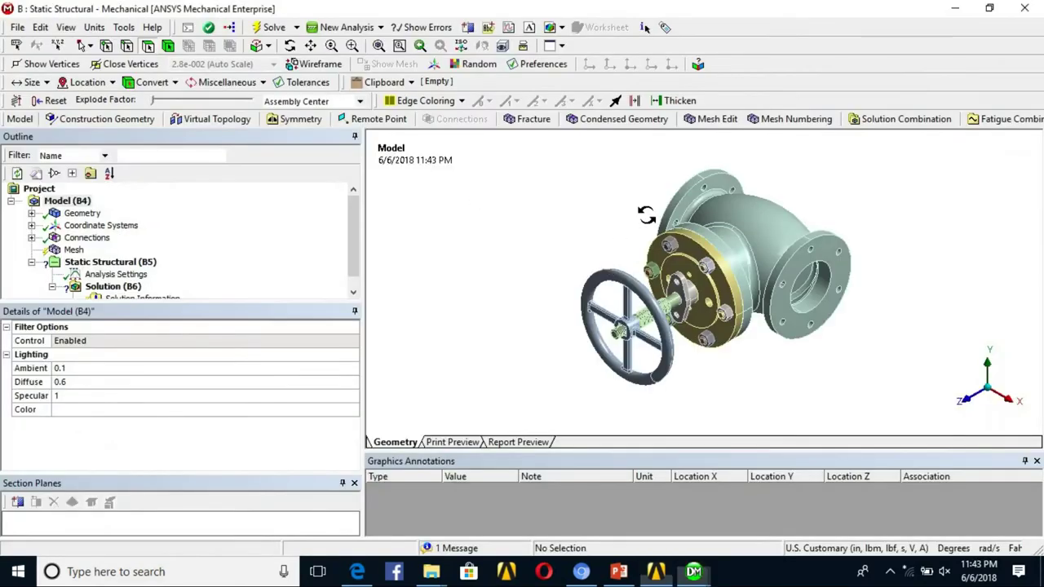
pyautogui.moveTo(645, 214); pyautogui.dragTo(667, 193, button='middle')
pyautogui.scroll(3, 667, 193)
pyautogui.moveTo(669, 274); pyautogui.dragTo(730, 263, button='middle')
pyautogui.scroll(3, 661, 285)
pyautogui.scroll(-4, 661, 285)
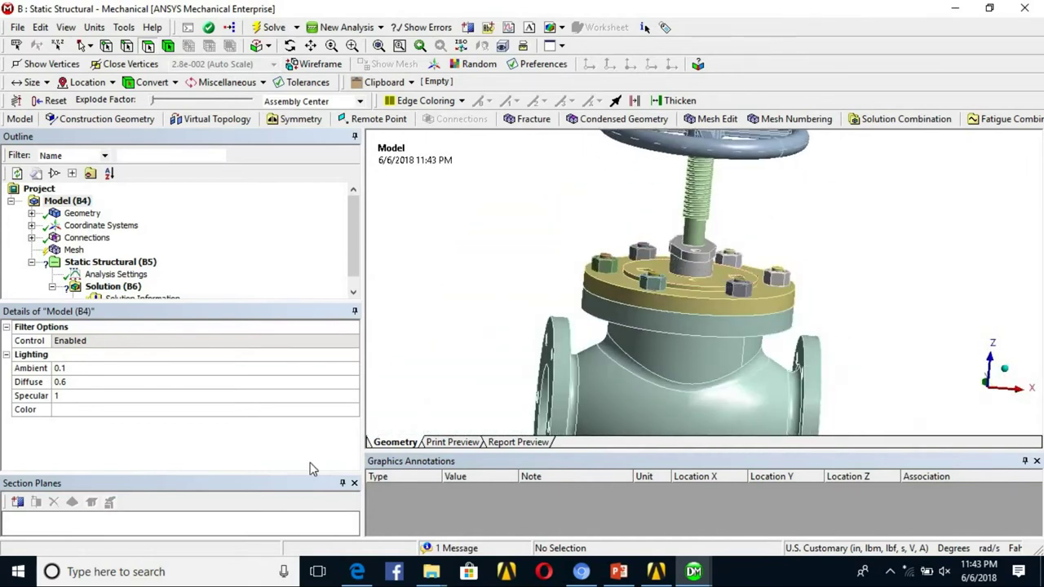
# View the valve along the X axis and draw a section plane along the centre line of the bonnet flange
pyautogui.click(1018, 394)
pyautogui.scroll(6, 810, 350)
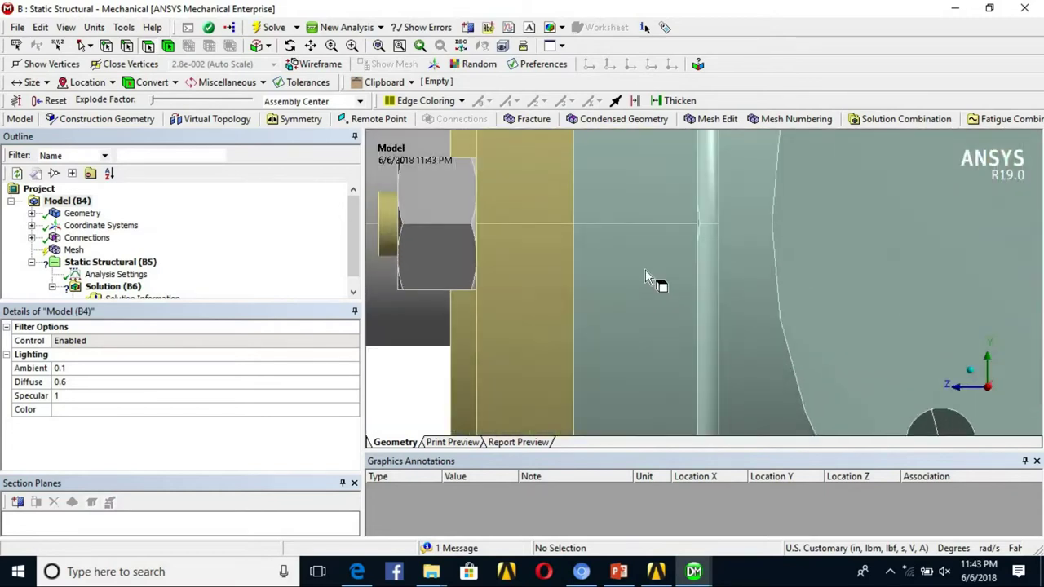
pyautogui.scroll(2, 645, 278)
pyautogui.click(18, 503)
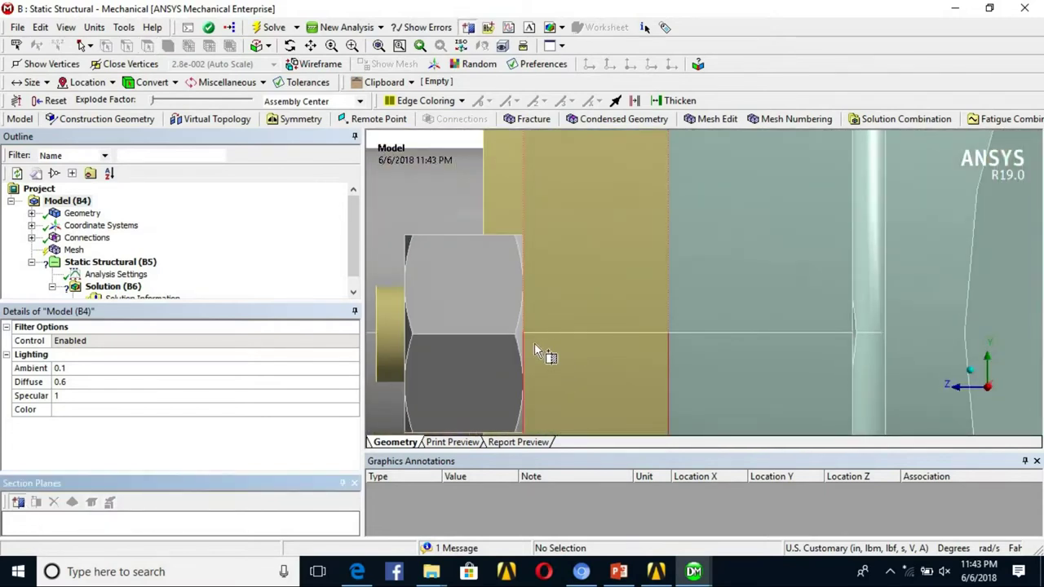
pyautogui.moveTo(540, 333); pyautogui.dragTo(639, 335)
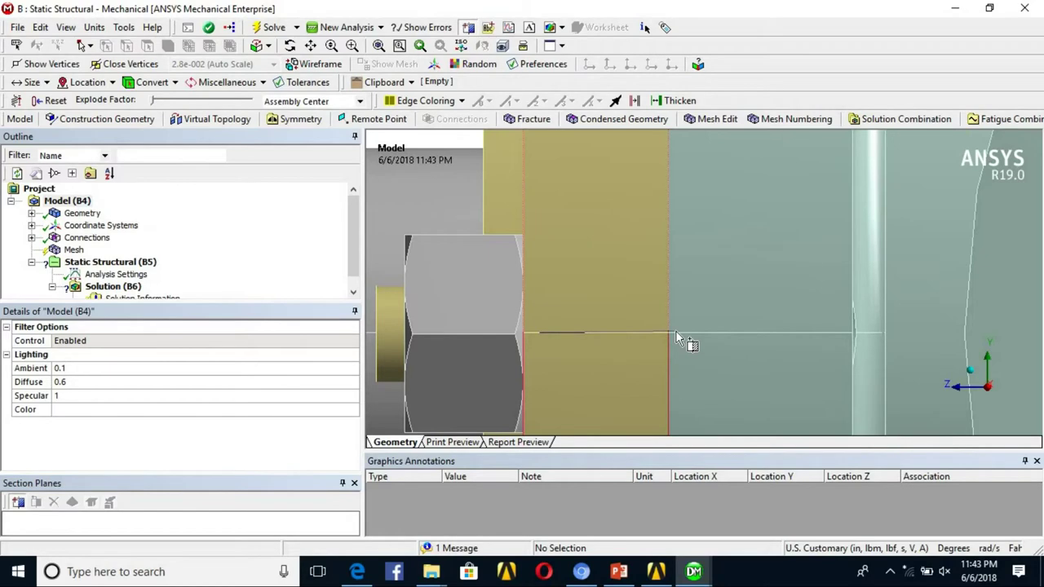
pyautogui.moveTo(674, 336); pyautogui.dragTo(676, 319)
pyautogui.moveTo(676, 318); pyautogui.dragTo(864, 236, button='middle')
# Color the edges by connection and examine the stem, gland, bonnet bolts and disc in the sectioned valve
pyautogui.click(424, 100)
pyautogui.click(408, 138)
pyautogui.moveTo(882, 193); pyautogui.dragTo(712, 217, button='middle')
pyautogui.scroll(1, 733, 263)
pyautogui.keyDown('ctrl'); pyautogui.moveTo(721, 294); pyautogui.dragTo(628, 352, button='middle'); pyautogui.keyUp('ctrl')
pyautogui.moveTo(817, 223); pyautogui.dragTo(777, 291, button='middle')
pyautogui.scroll(-6, 784, 269)
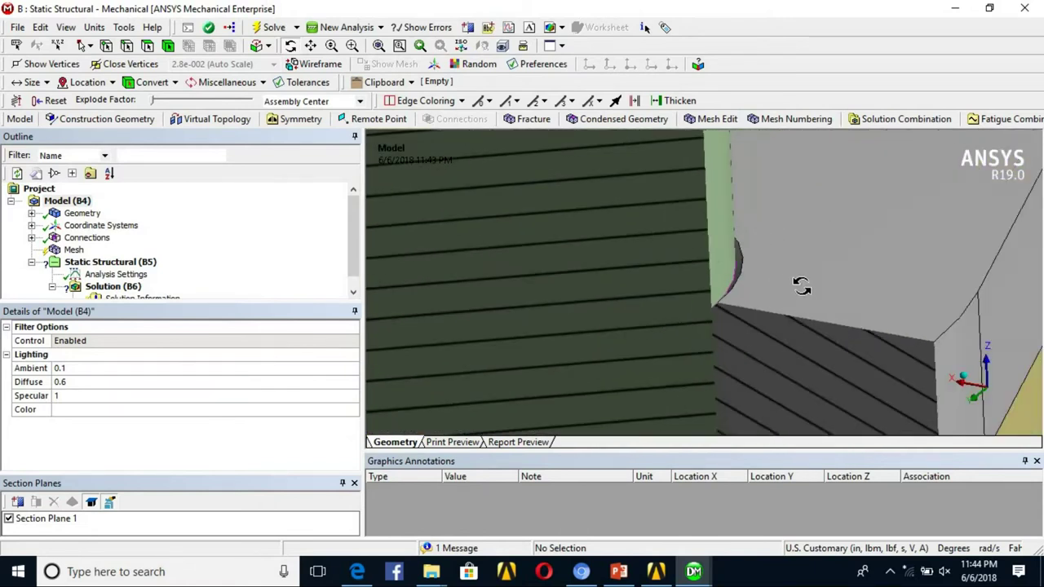
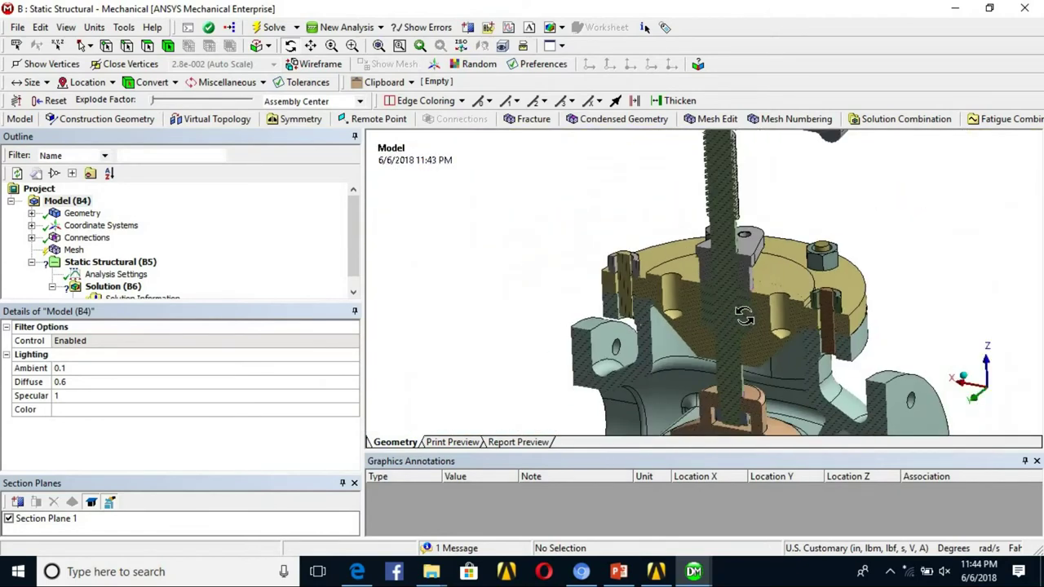
pyautogui.moveTo(726, 263); pyautogui.dragTo(698, 337, button='middle')
pyautogui.scroll(-3, 675, 343)
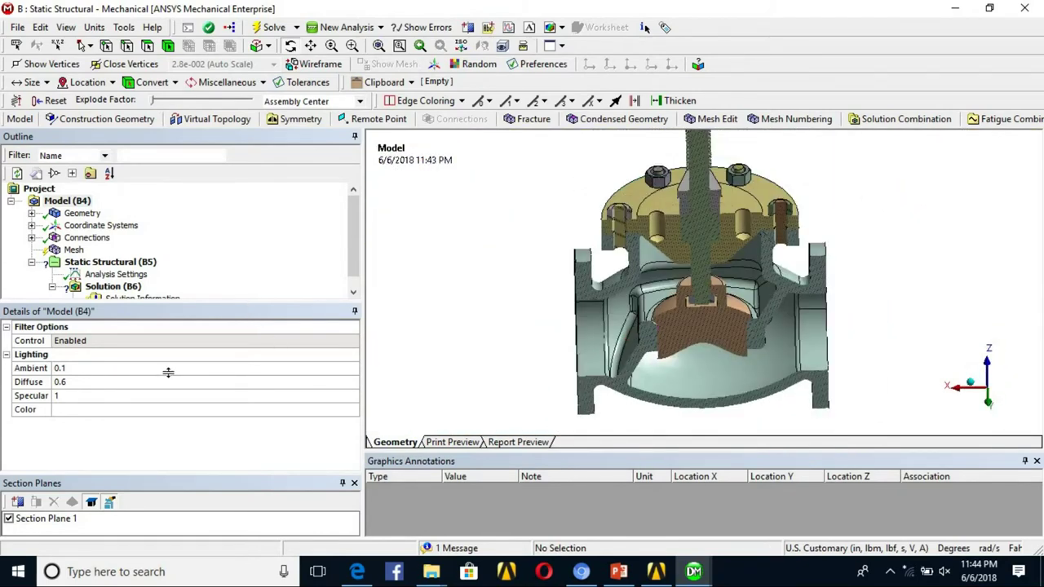
# Generate a first mesh of the valve assembly with the default mesh settings
pyautogui.moveTo(168, 373); pyautogui.dragTo(166, 387)
pyautogui.click(73, 250)
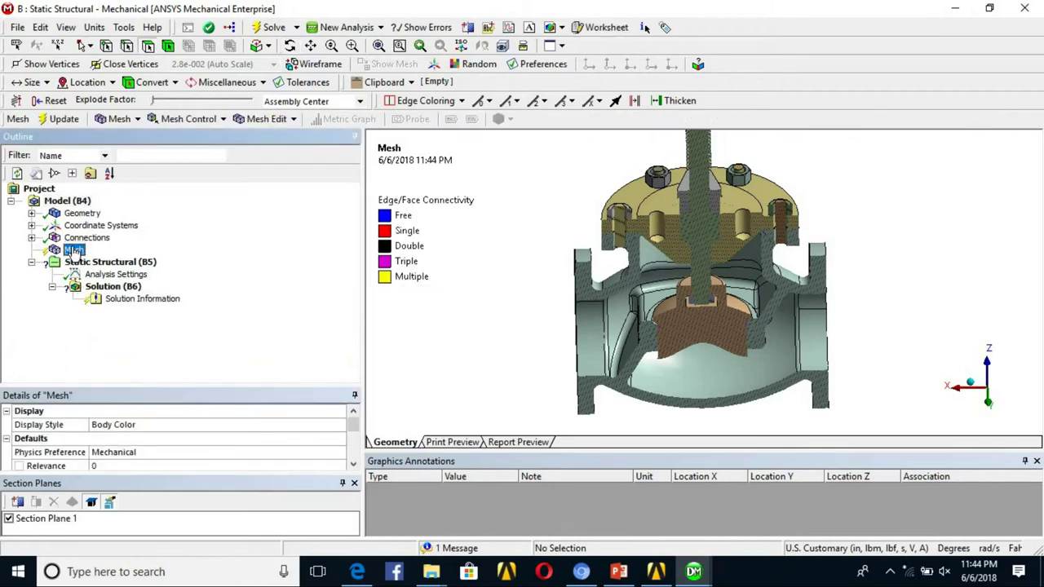
pyautogui.rightClick(73, 253)
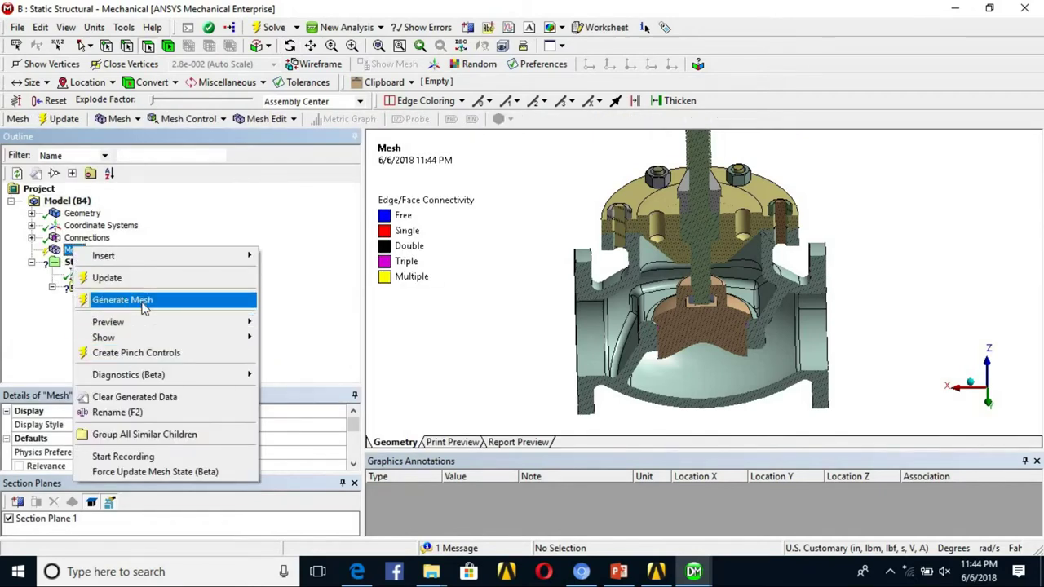
pyautogui.click(144, 304)
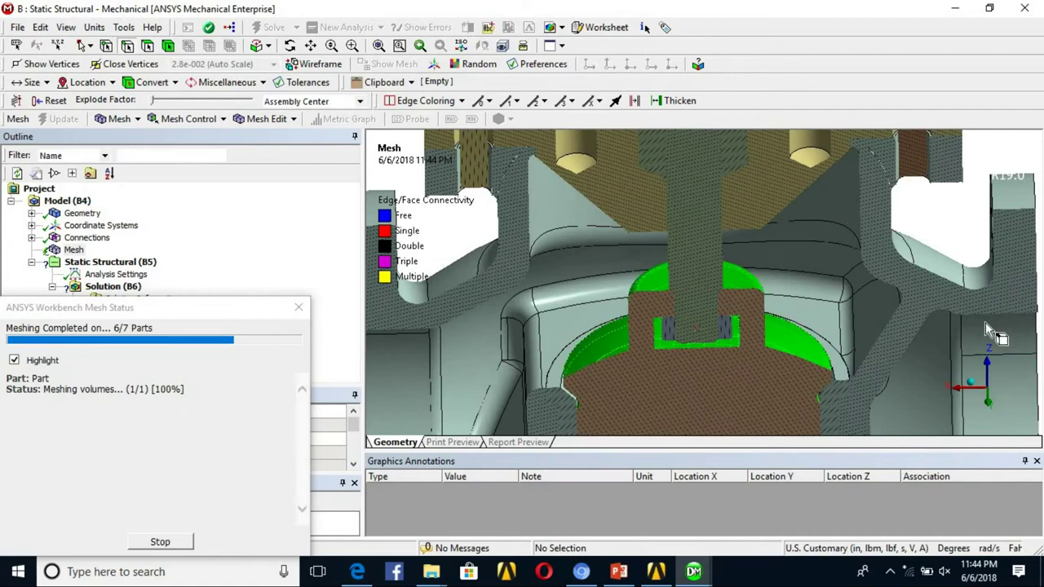
# Examine the sectioned valve's disc, seat and body cavity from several angles while the mesh is generated
pyautogui.keyDown('ctrl'); pyautogui.moveTo(918, 90); pyautogui.dragTo(916, 92, button='middle'); pyautogui.keyUp('ctrl')
pyautogui.keyDown('ctrl'); pyautogui.moveTo(743, 259); pyautogui.dragTo(722, 154, button='middle'); pyautogui.keyUp('ctrl')
pyautogui.moveTo(663, 270); pyautogui.dragTo(644, 269, button='middle')
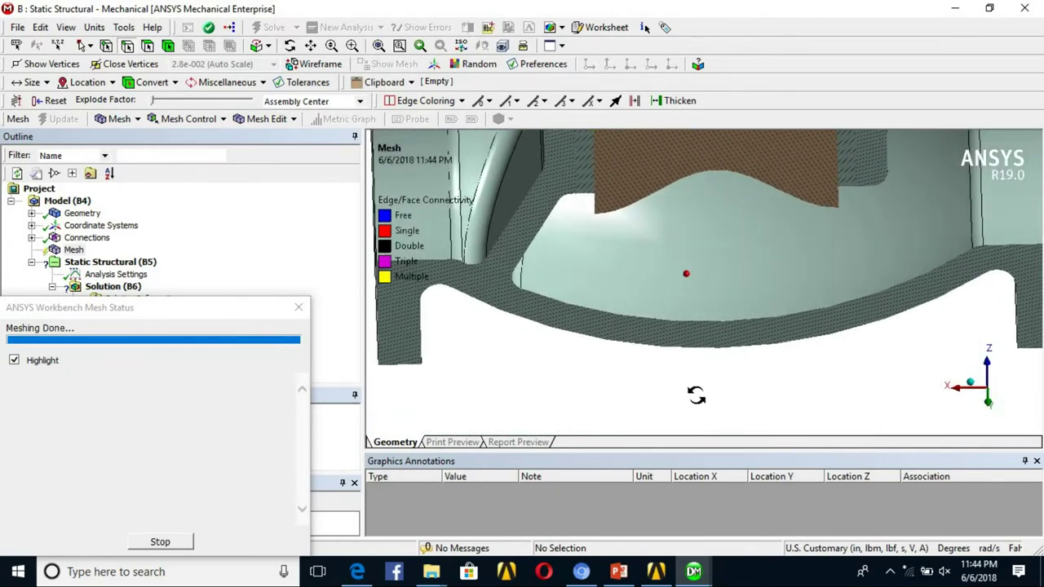
pyautogui.moveTo(697, 396); pyautogui.dragTo(686, 396, button='middle')
pyautogui.scroll(-4, 718, 335)
pyautogui.keyDown('ctrl'); pyautogui.moveTo(756, 287); pyautogui.dragTo(757, 399, button='middle'); pyautogui.keyUp('ctrl')
pyautogui.moveTo(757, 222)
pyautogui.mouseDown(button='middle')
pyautogui.moveTo(802, 177)
pyautogui.moveTo(741, 222)
pyautogui.mouseUp(button='middle')
pyautogui.scroll(2, 772, 303)
pyautogui.keyDown('ctrl'); pyautogui.moveTo(785, 371); pyautogui.dragTo(671, 370, button='middle'); pyautogui.keyUp('ctrl')
pyautogui.scroll(2, 771, 307)
pyautogui.scroll(-2, 803, 340)
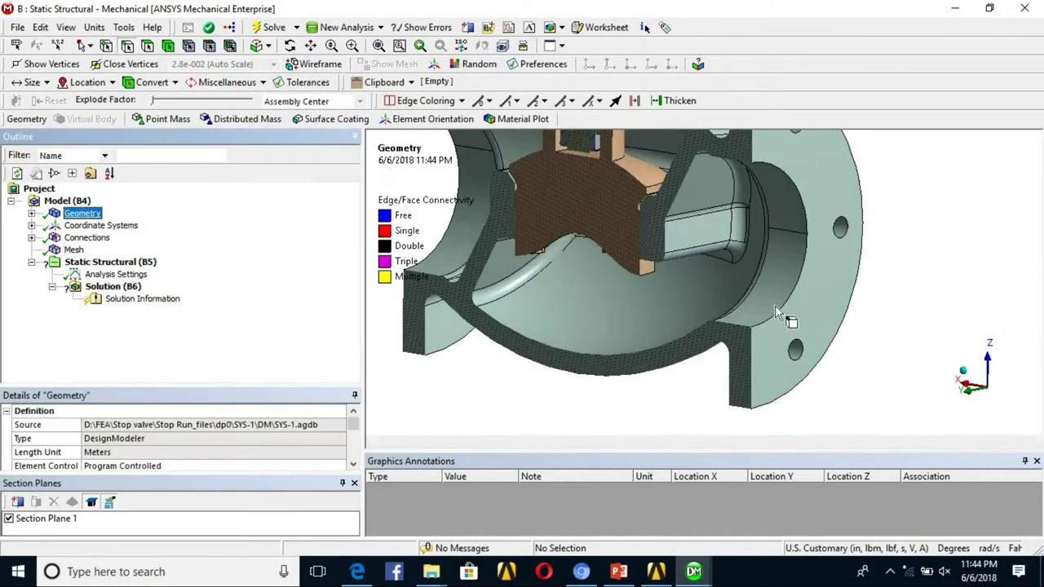
pyautogui.moveTo(792, 319); pyautogui.dragTo(898, 298, button='middle')
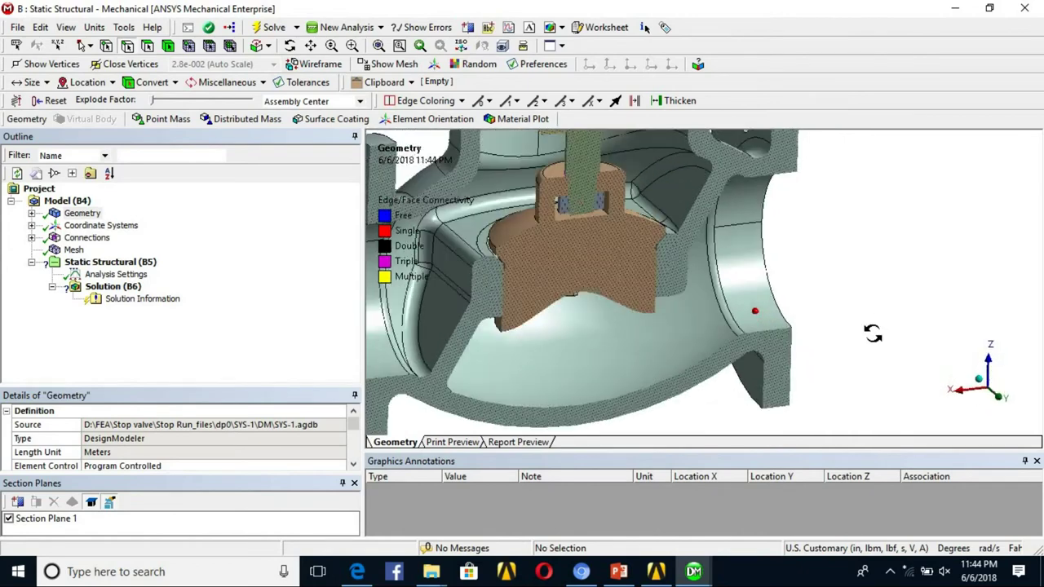
# Turn off Section Plane 1 and measure an end flange's thickness edge in Metric (mm, dat, N, s, mV, mA) units
pyautogui.click(9, 519)
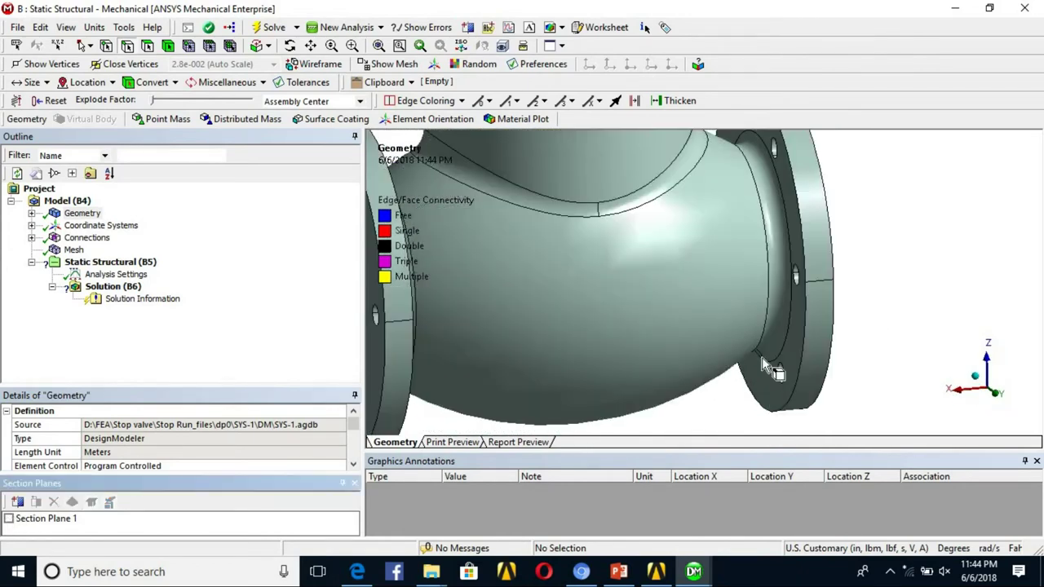
pyautogui.moveTo(771, 363); pyautogui.dragTo(850, 268, button='middle')
pyautogui.click(834, 254)
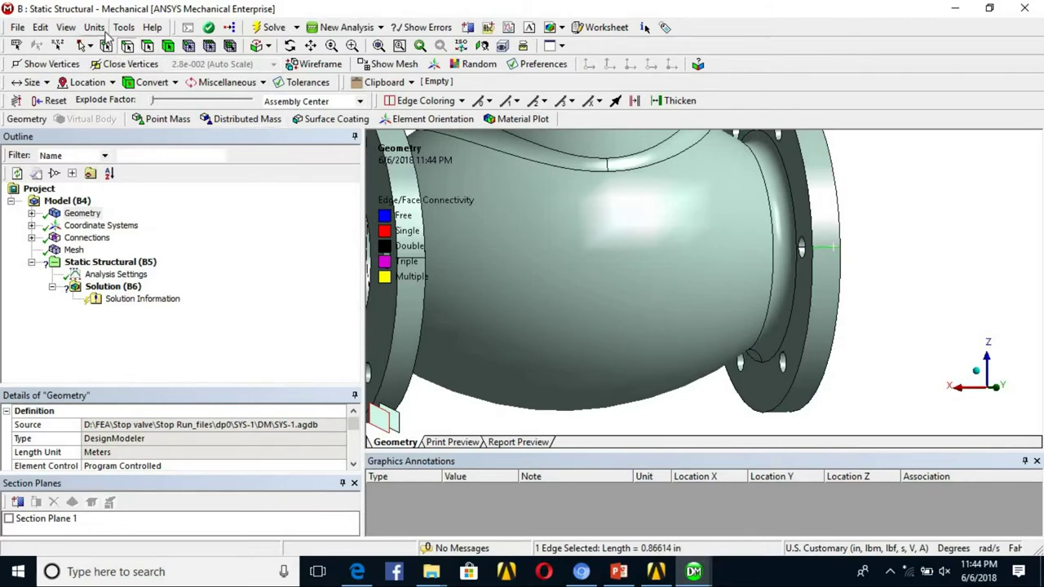
pyautogui.click(102, 30)
pyautogui.click(114, 103)
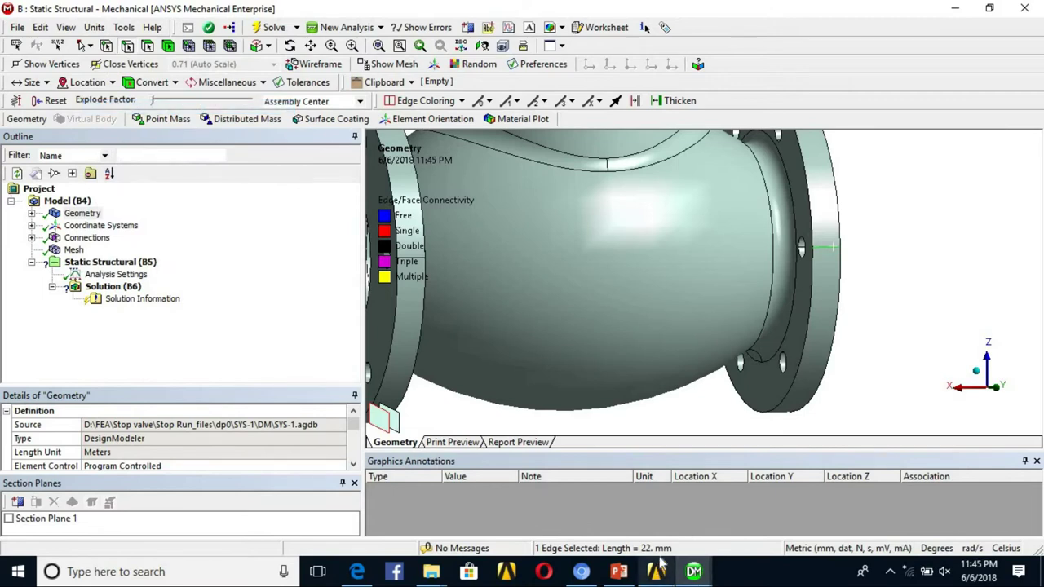
pyautogui.moveTo(828, 328); pyautogui.dragTo(824, 295, button='middle')
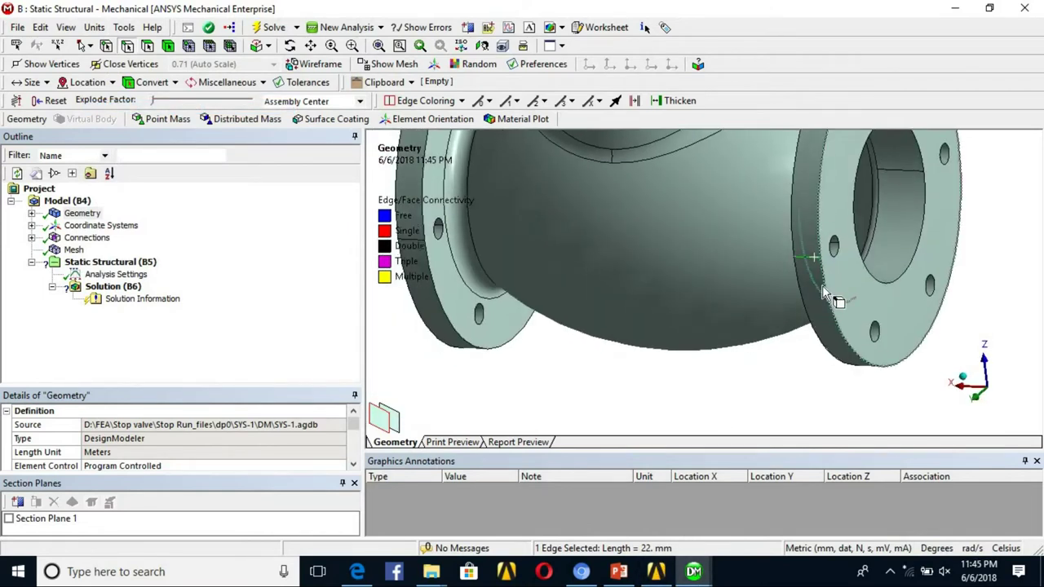
# Insert a sizing control on the mesh and scope it to the valve body
pyautogui.click(85, 237)
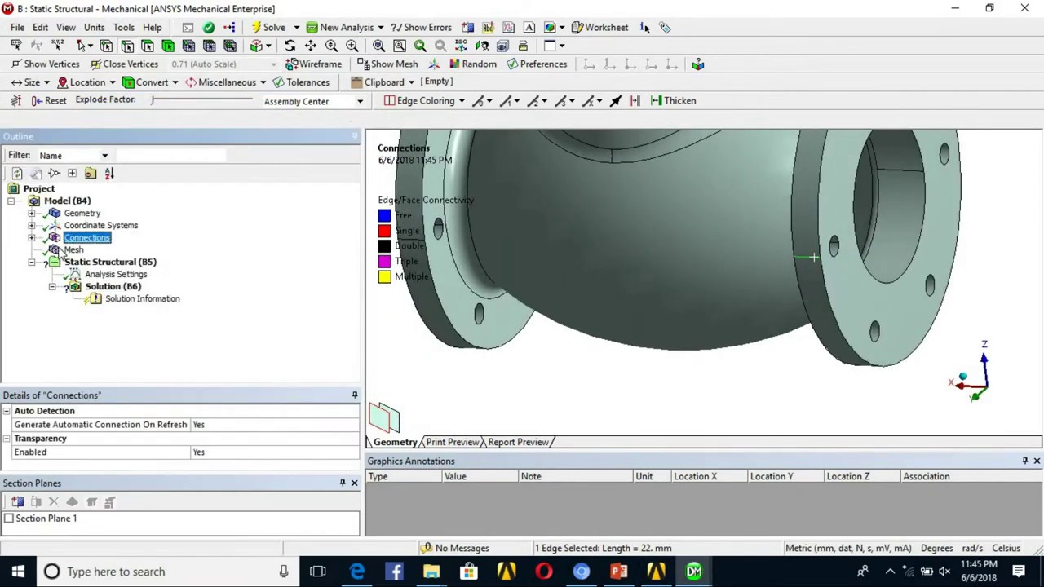
pyautogui.click(73, 250)
pyautogui.rightClick(74, 249)
pyautogui.moveTo(204, 256)
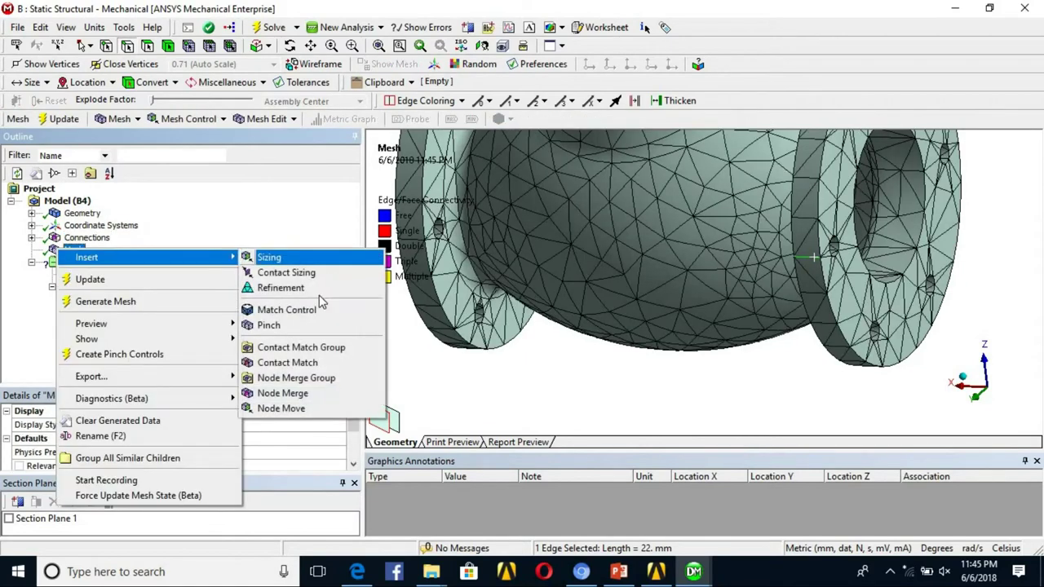
pyautogui.click(268, 257)
pyautogui.click(168, 46)
pyautogui.scroll(-3, 645, 401)
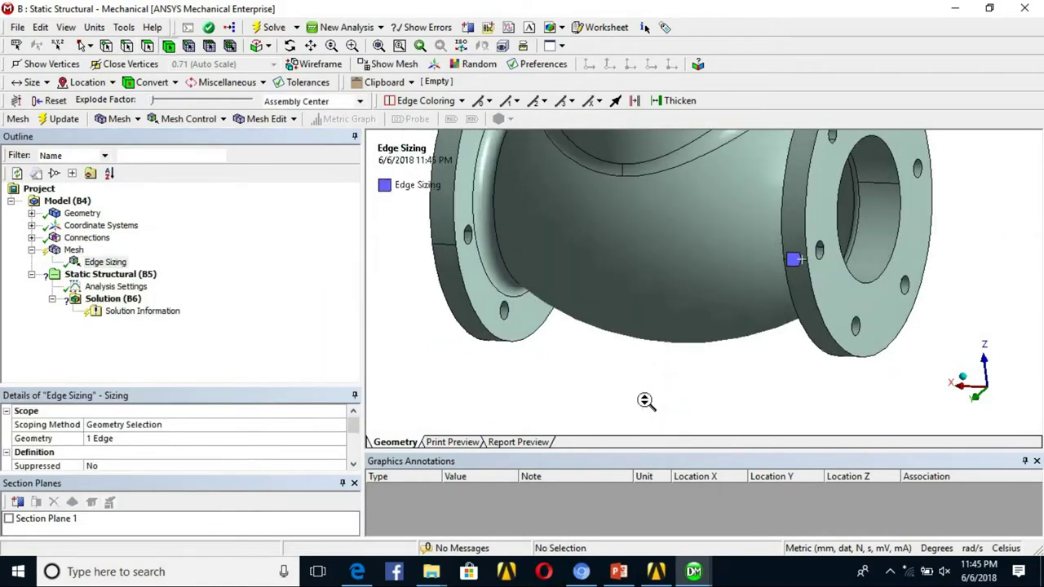
pyautogui.click(703, 269)
pyautogui.moveTo(727, 312); pyautogui.dragTo(585, 341, button='middle')
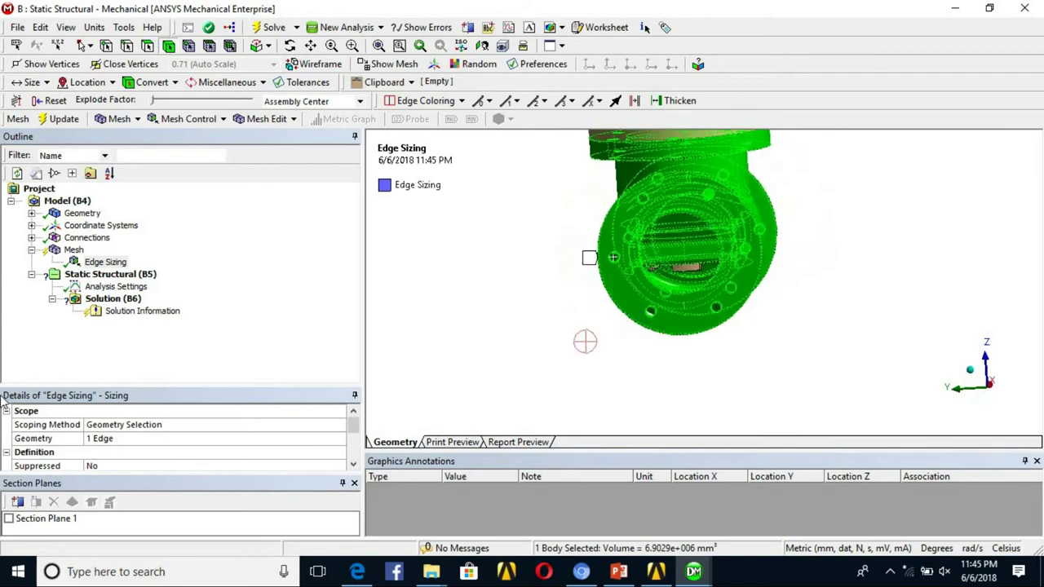
pyautogui.click(103, 439)
pyautogui.click(103, 440)
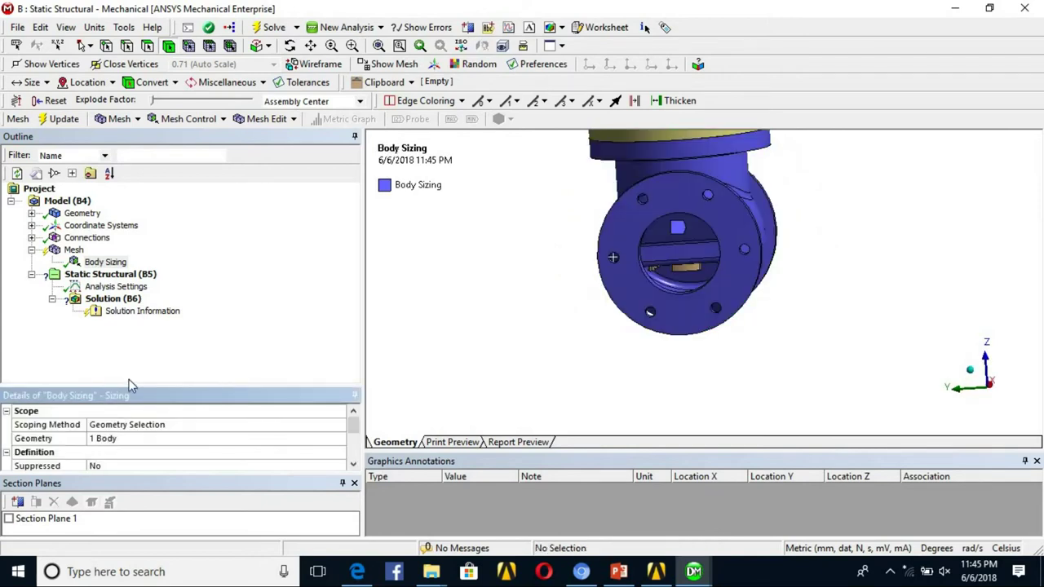
# Set the valve body sizing's element size to 6 mm
pyautogui.moveTo(129, 347); pyautogui.dragTo(130, 349)
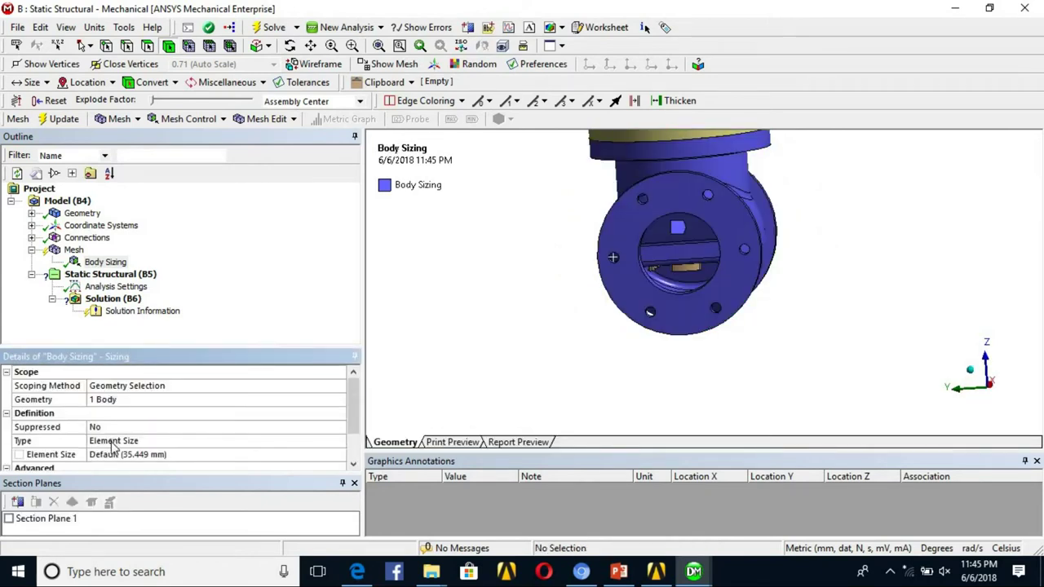
pyautogui.click(114, 440)
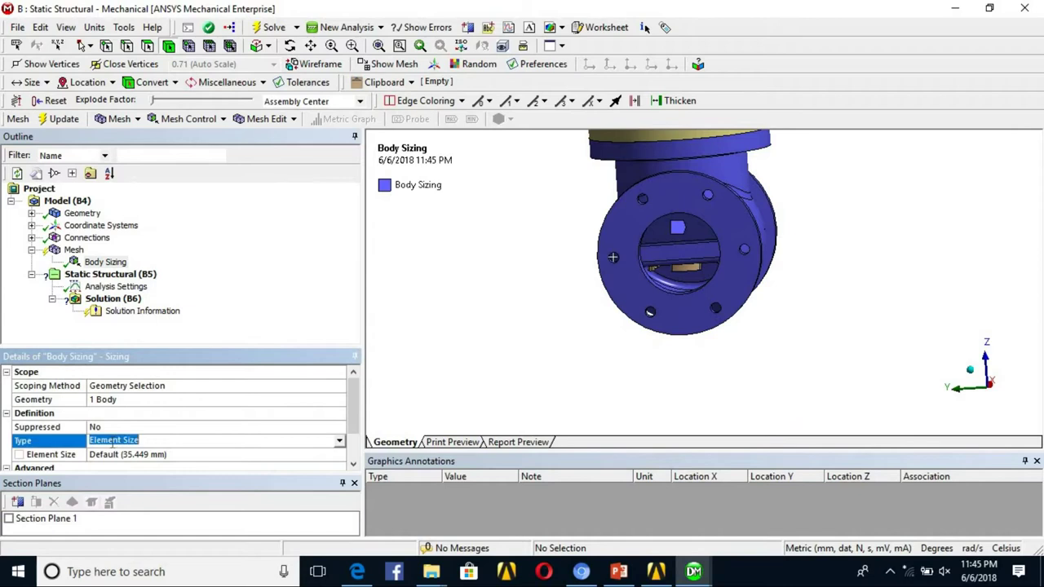
pyautogui.click(160, 455)
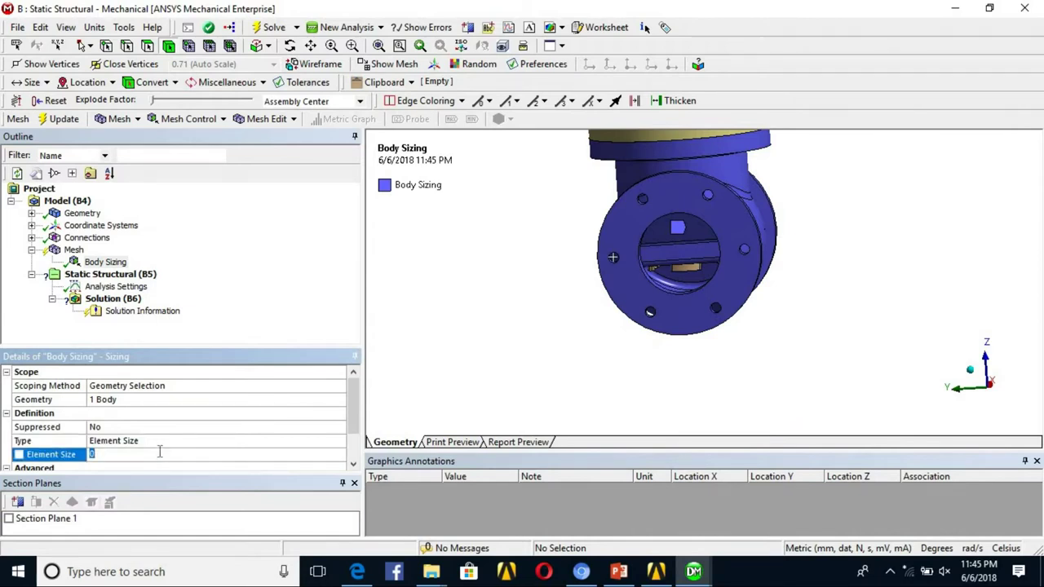
pyautogui.write('6')
pyautogui.press('Return')
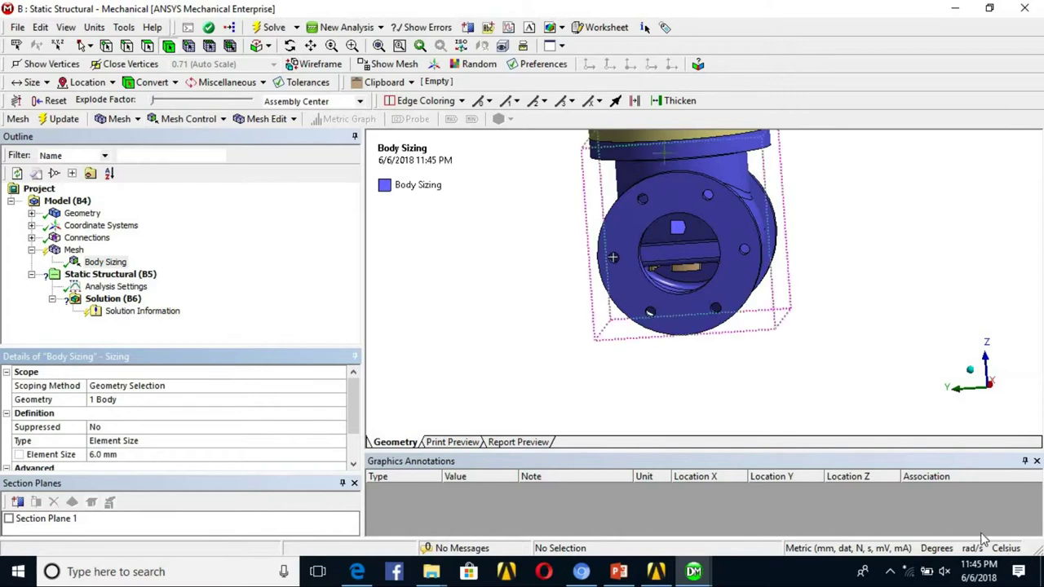
pyautogui.click(143, 403)
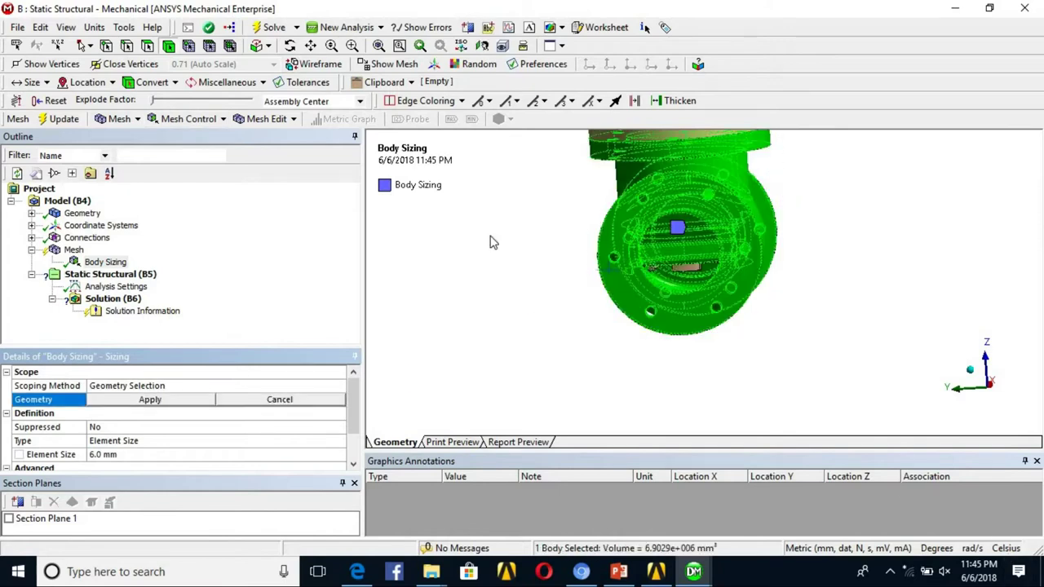
pyautogui.rightClick(494, 292)
pyautogui.click(538, 253)
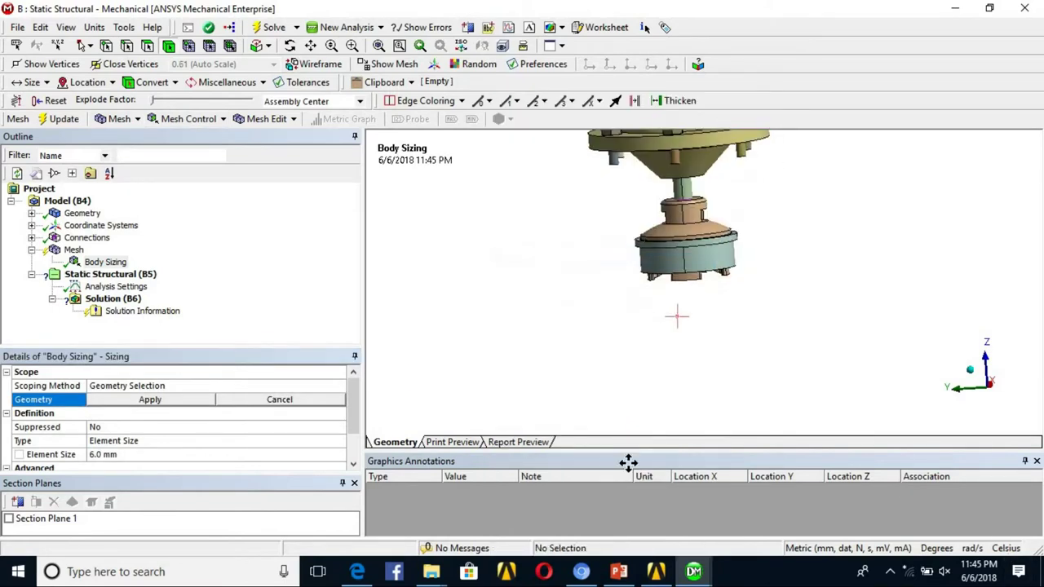
pyautogui.click(665, 172)
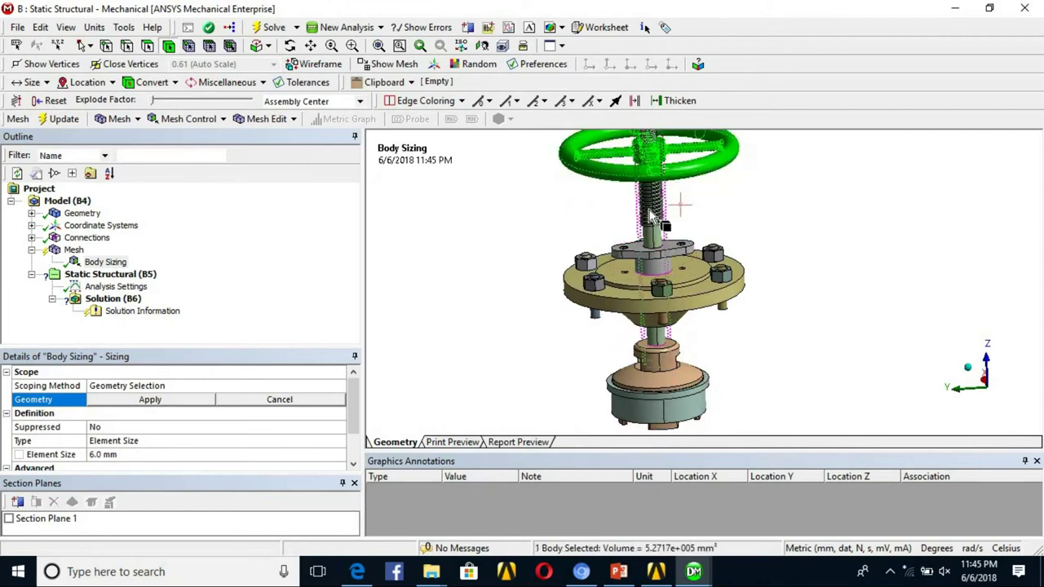
pyautogui.keyDown('ctrl'); pyautogui.click(649, 211); pyautogui.keyUp('ctrl')
pyautogui.keyDown('ctrl'); pyautogui.moveTo(734, 338); pyautogui.dragTo(788, 366, button='middle'); pyautogui.keyUp('ctrl')
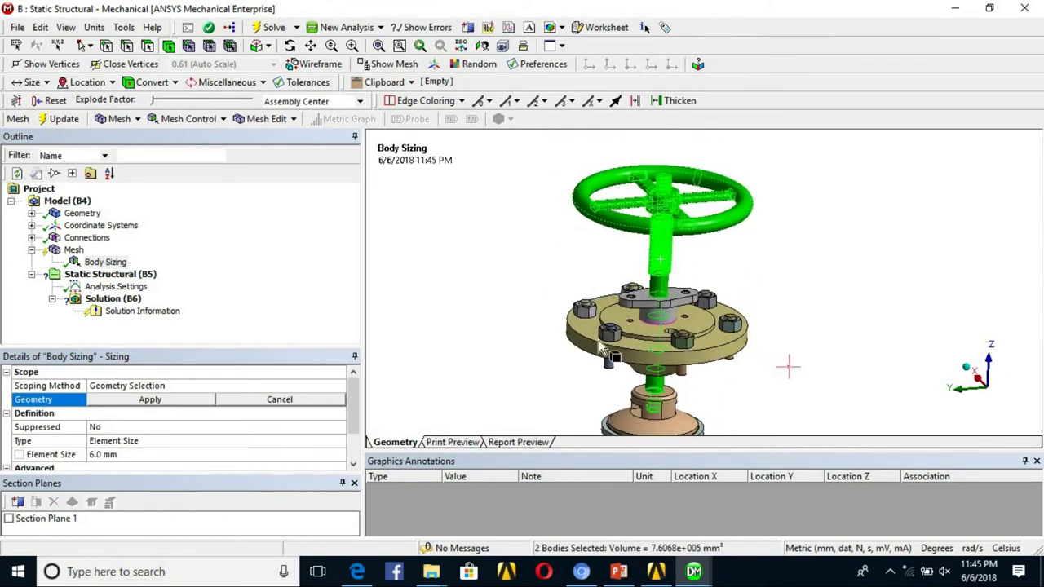
# Select the multibody part in the geometry tree and examine which stem, bonnet and disc bodies belong to it
pyautogui.click(31, 213)
pyautogui.scroll(-3, 118, 240)
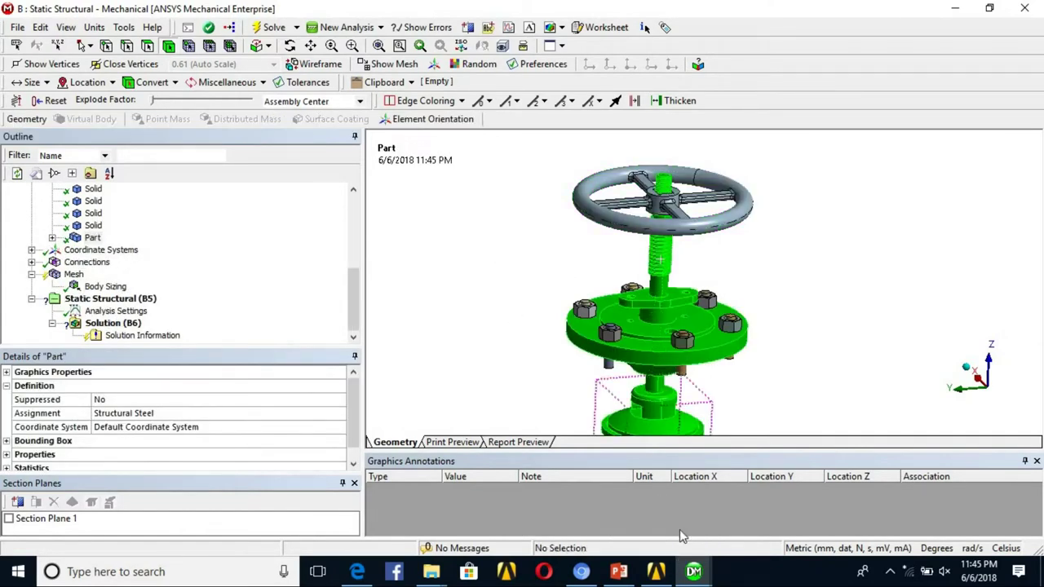
pyautogui.scroll(3, 682, 269)
pyautogui.keyDown('ctrl'); pyautogui.moveTo(683, 325); pyautogui.dragTo(698, 428, button='middle'); pyautogui.keyUp('ctrl')
pyautogui.scroll(6, 704, 356)
pyautogui.moveTo(667, 303); pyautogui.dragTo(666, 257, button='middle')
pyautogui.scroll(-4, 743, 350)
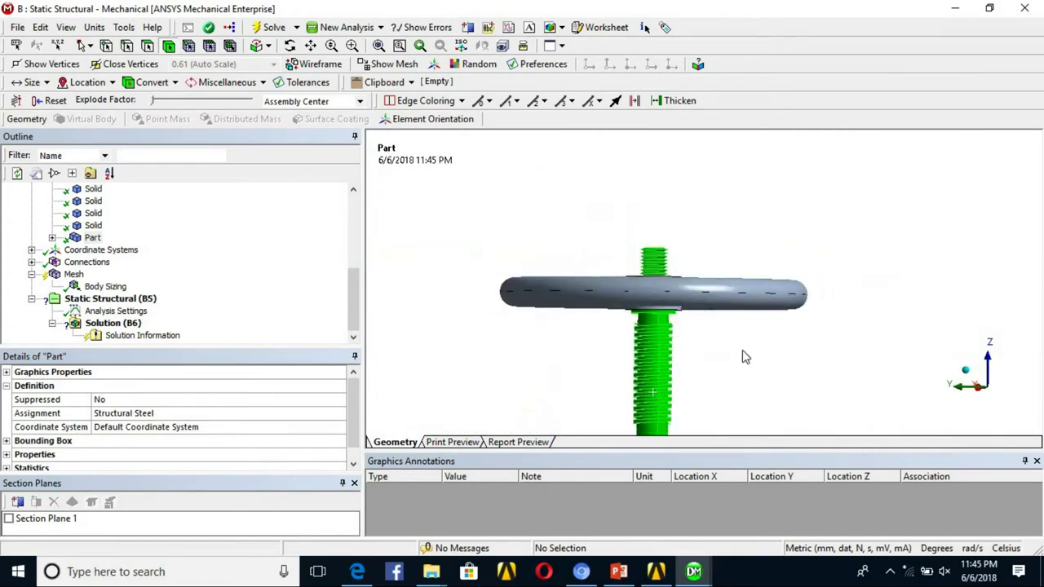
pyautogui.scroll(-3, 742, 356)
pyautogui.moveTo(727, 240); pyautogui.dragTo(746, 204, button='middle')
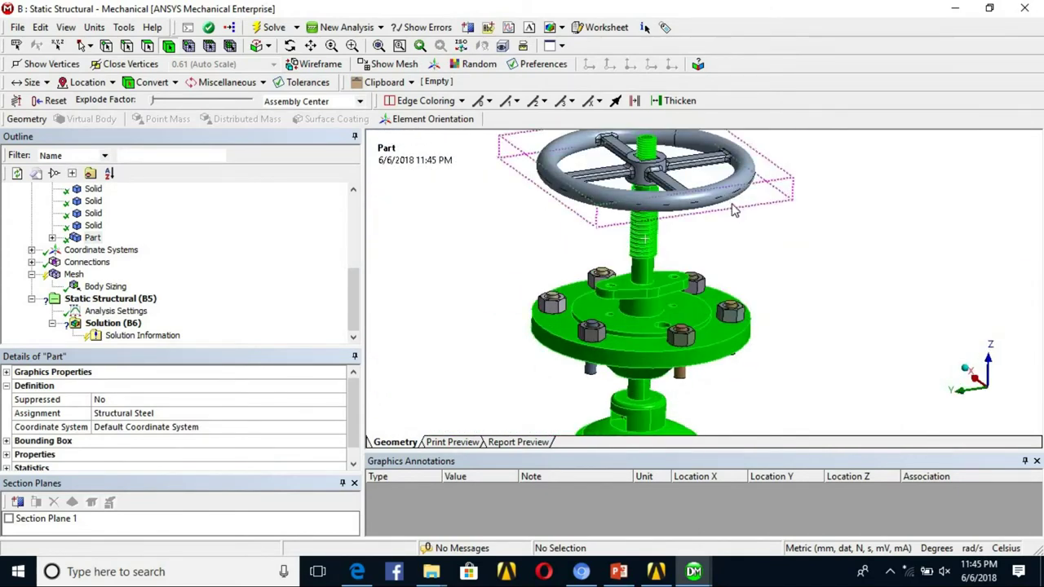
# Insert a second mesh sizing on the handwheel with an 8 mm element size
pyautogui.click(734, 211)
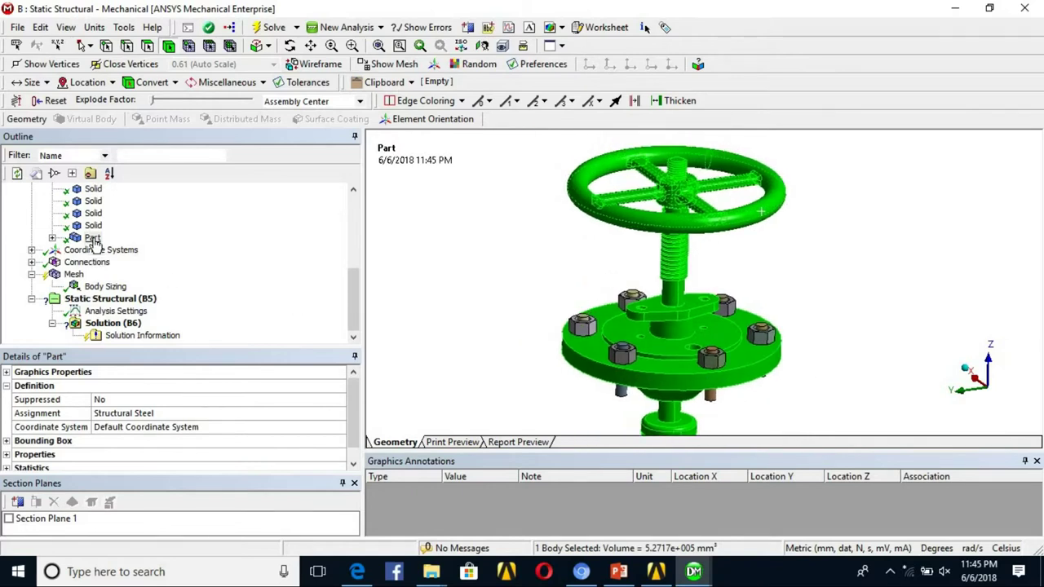
pyautogui.keyDown('ctrl'); pyautogui.moveTo(758, 273); pyautogui.dragTo(785, 226, button='middle'); pyautogui.keyUp('ctrl')
pyautogui.rightClick(786, 227)
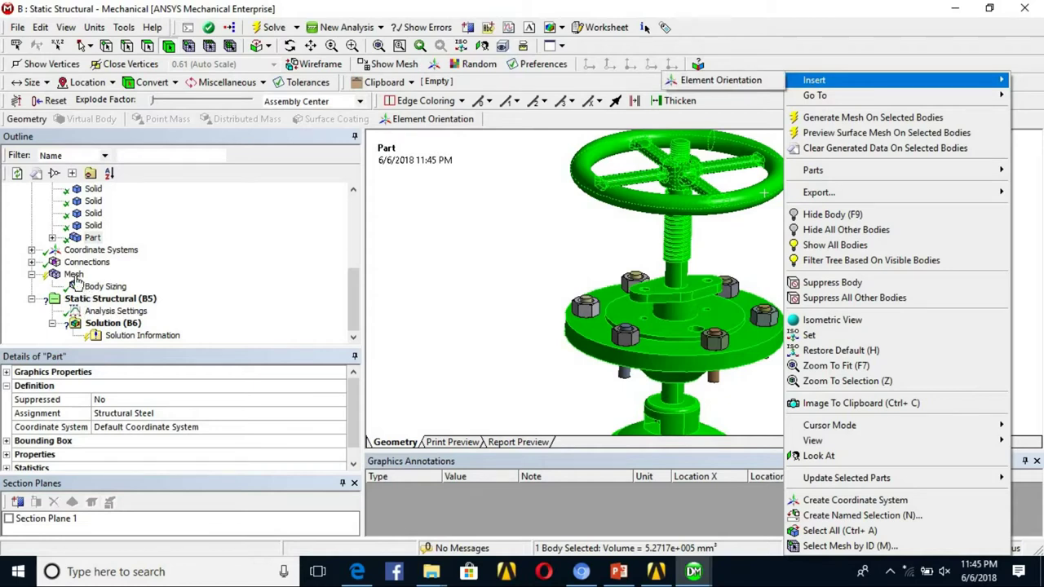
pyautogui.click(73, 276)
pyautogui.rightClick(73, 276)
pyautogui.moveTo(119, 289)
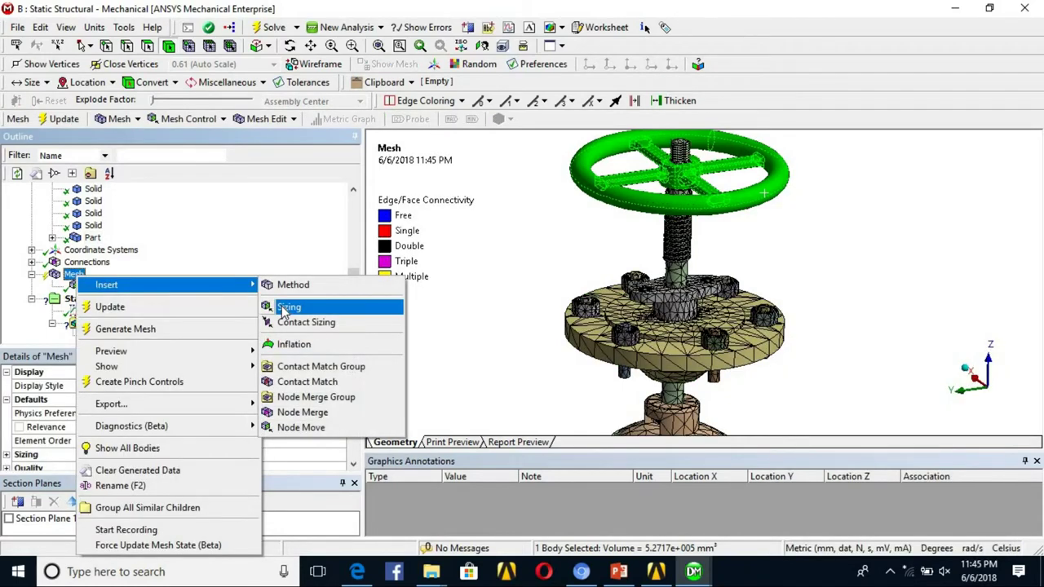
pyautogui.click(287, 307)
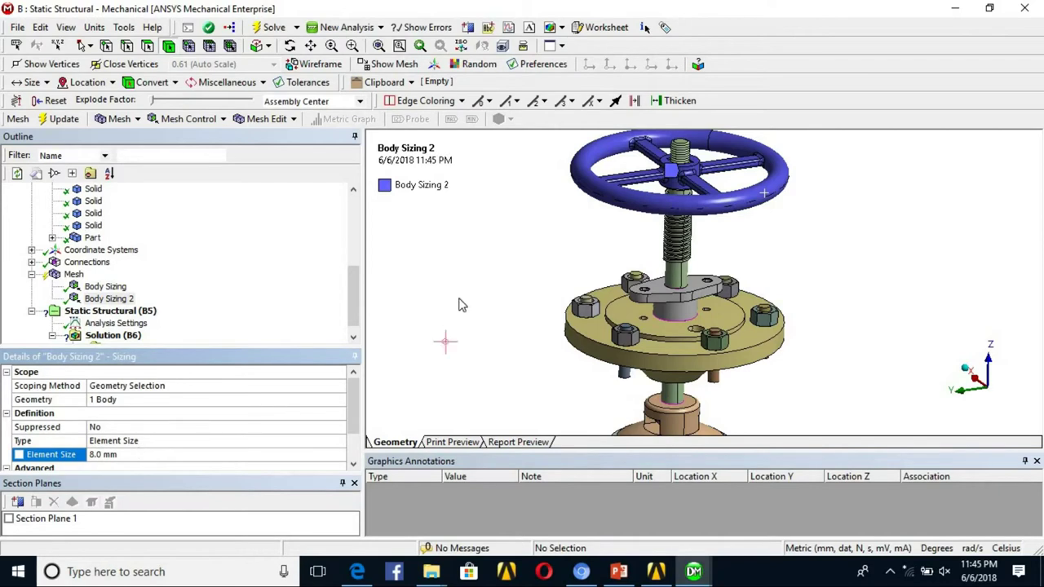
# Isolate the multibody part and rescope Body Sizing 2 to all six of its bodies
pyautogui.click(92, 238)
pyautogui.rightClick(92, 238)
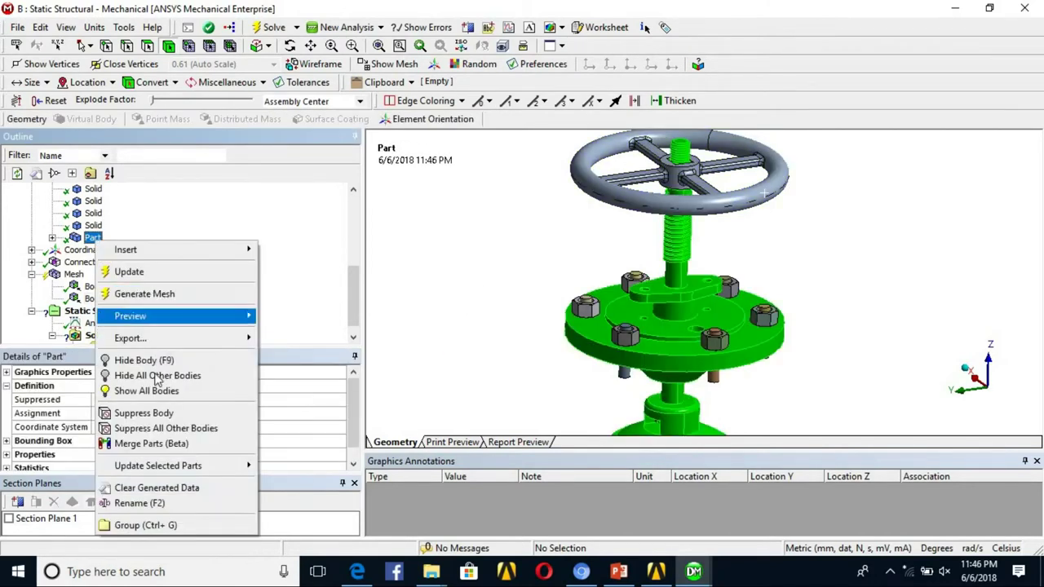
pyautogui.click(156, 377)
pyautogui.rightClick(509, 232)
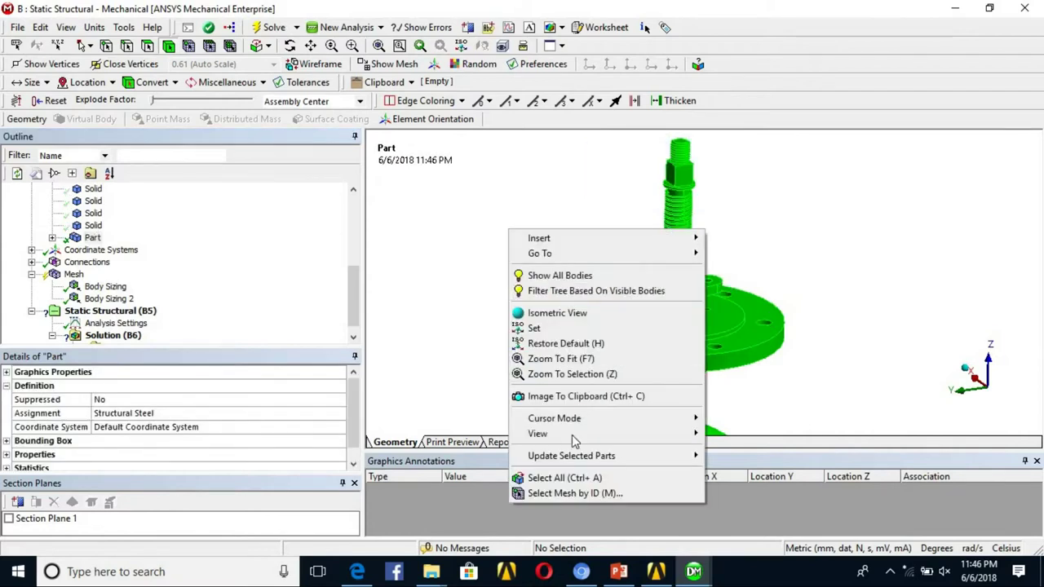
pyautogui.click(563, 478)
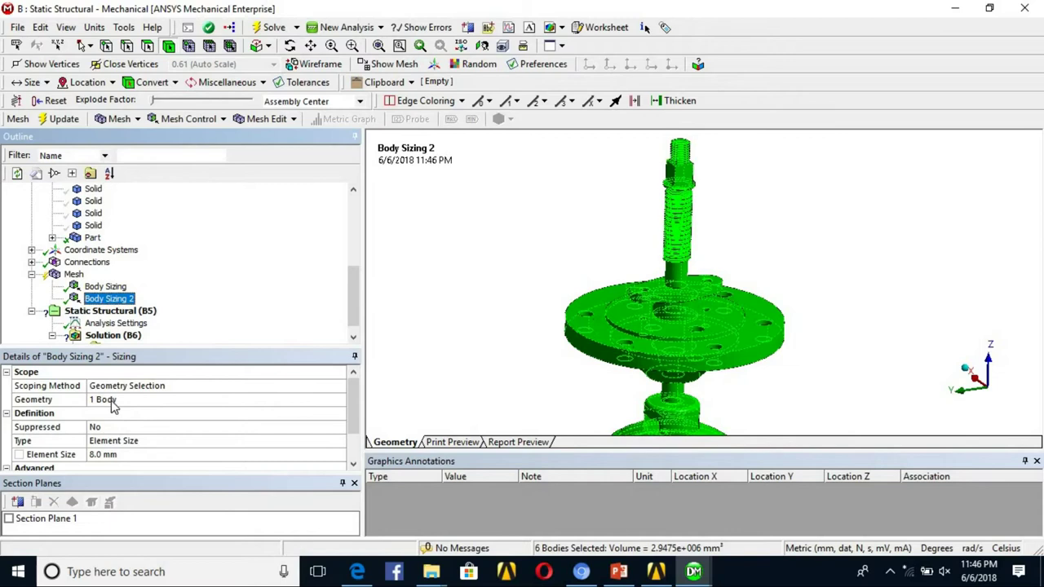
pyautogui.click(114, 405)
# Show all bodies and add the handwheel to the bodies scoped in Body Sizing 2
pyautogui.rightClick(499, 229)
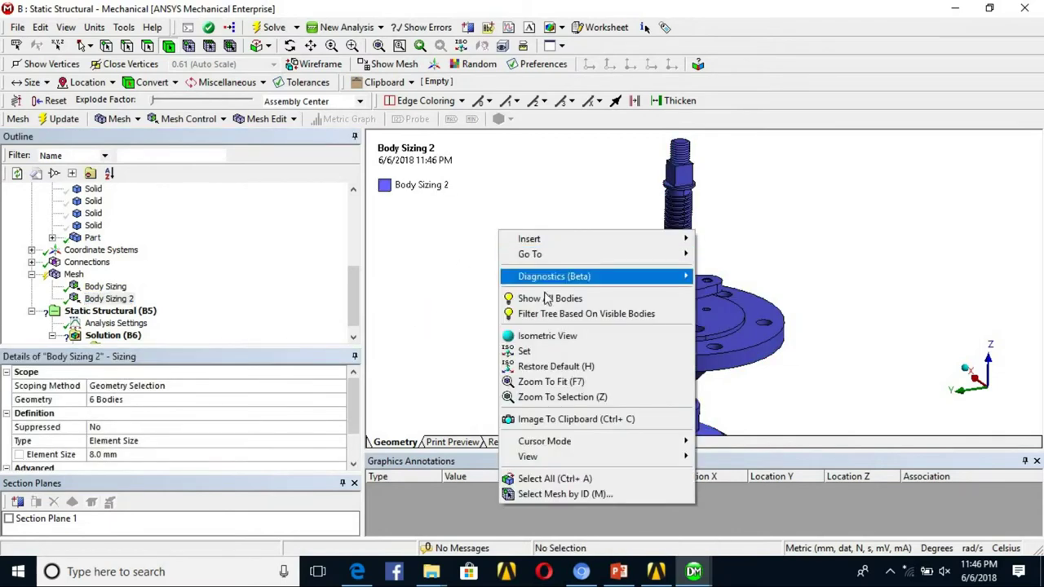
pyautogui.click(555, 299)
pyautogui.click(130, 402)
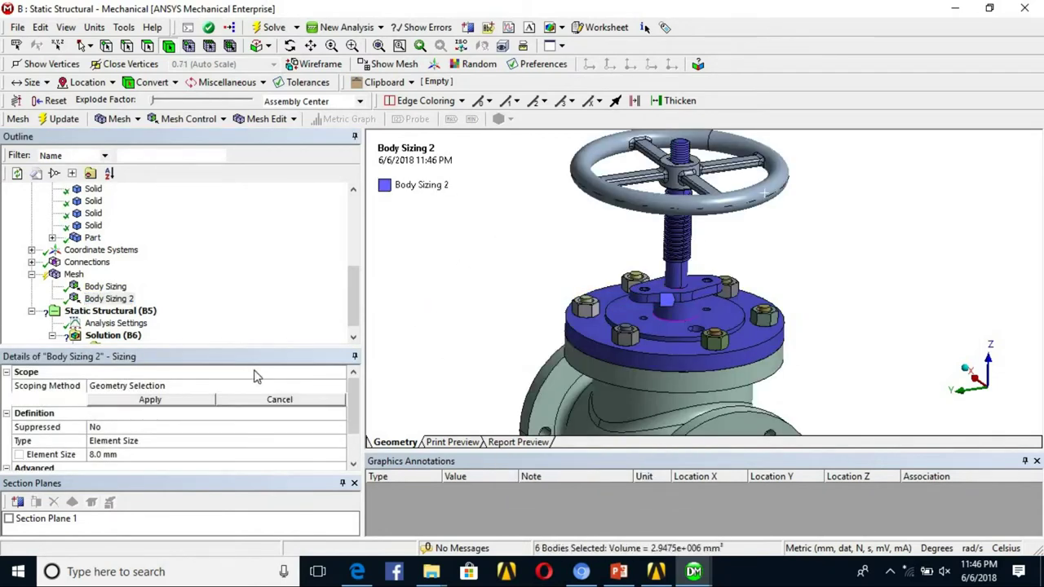
pyautogui.keyDown('ctrl'); pyautogui.click(601, 204); pyautogui.keyUp('ctrl')
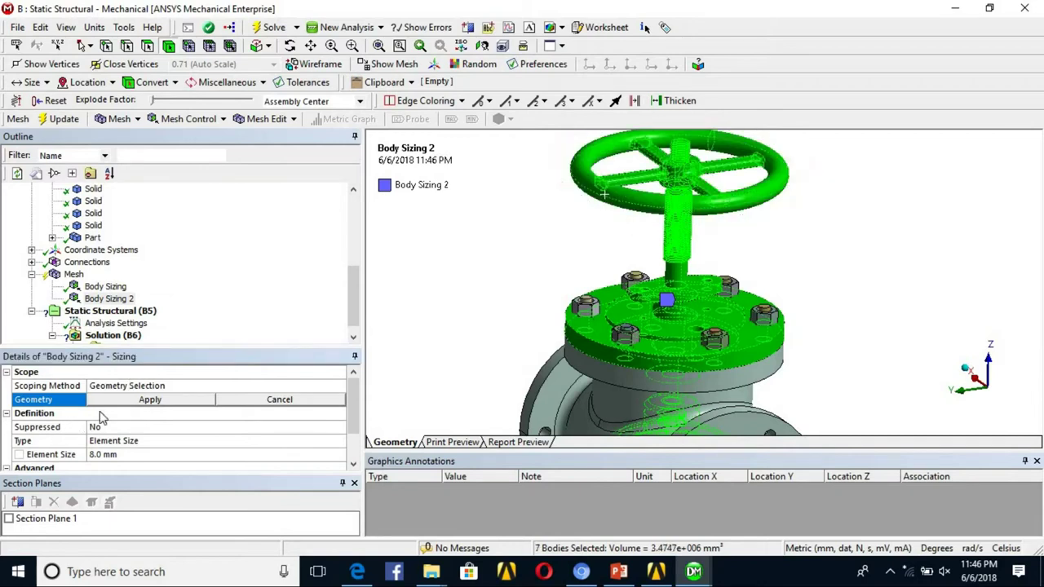
pyautogui.click(117, 402)
# Hide the valve body to expose the internal parts and bolts
pyautogui.scroll(-3, 730, 318)
pyautogui.keyDown('ctrl'); pyautogui.moveTo(752, 407); pyautogui.dragTo(790, 324, button='middle'); pyautogui.keyUp('ctrl')
pyautogui.scroll(3, 790, 324)
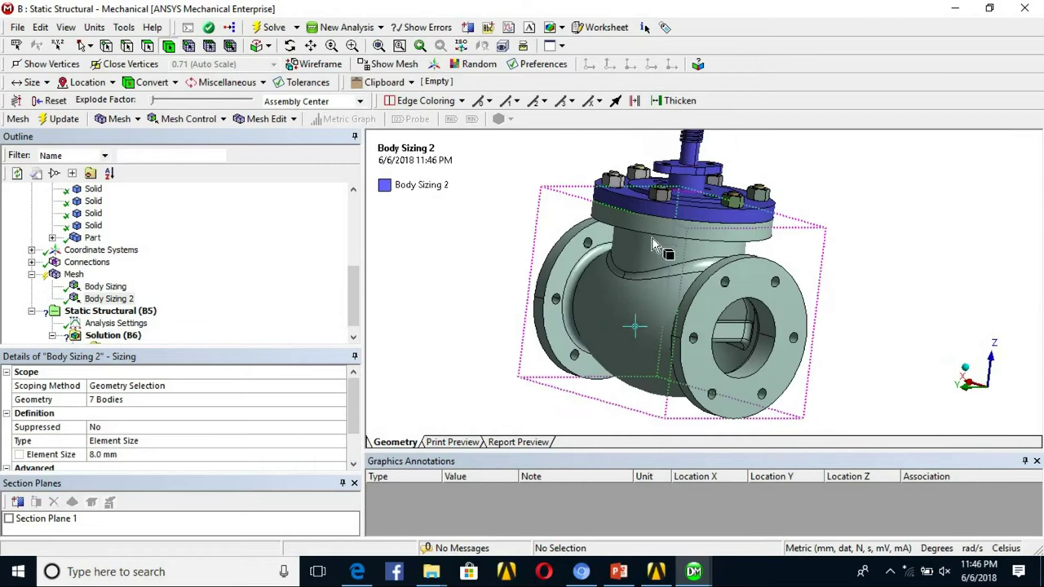
pyautogui.click(610, 324)
pyautogui.click(150, 400)
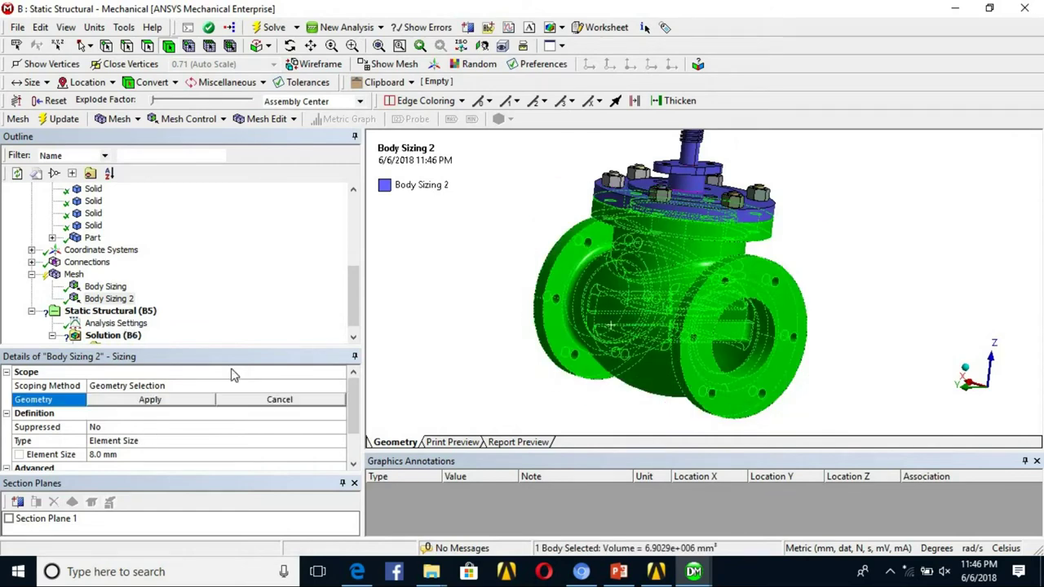
pyautogui.rightClick(468, 276)
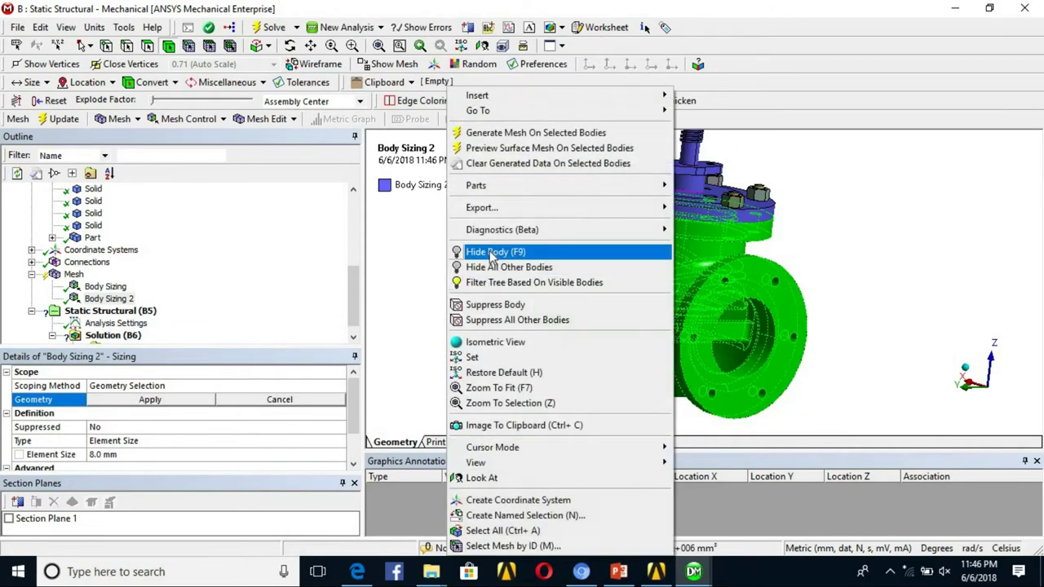
pyautogui.click(495, 251)
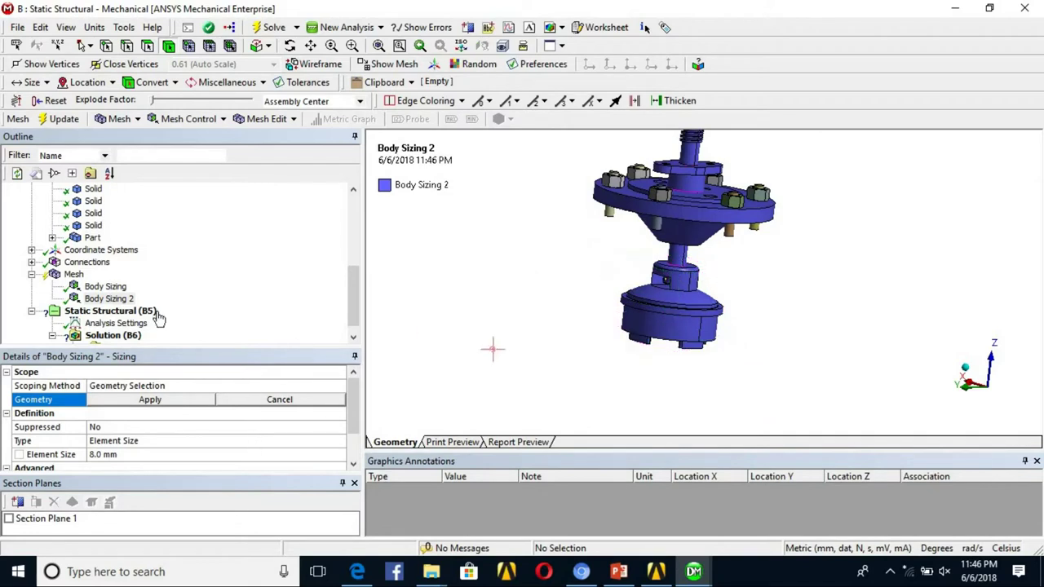
# Check the scope of Body Sizing, then hide all bodies scoped to Body Sizing 2
pyautogui.click(98, 287)
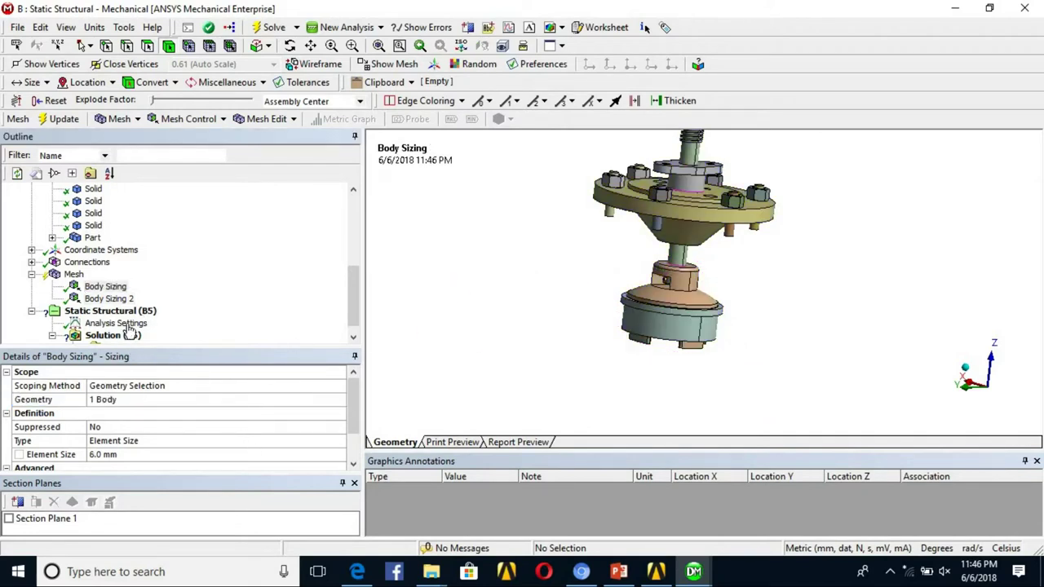
pyautogui.click(122, 300)
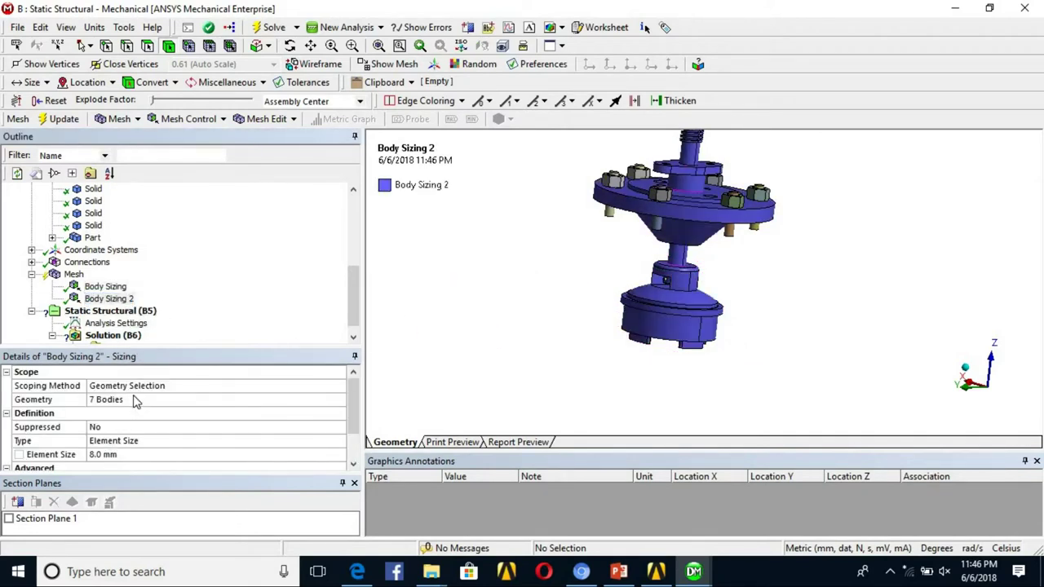
pyautogui.click(136, 399)
pyautogui.rightClick(495, 282)
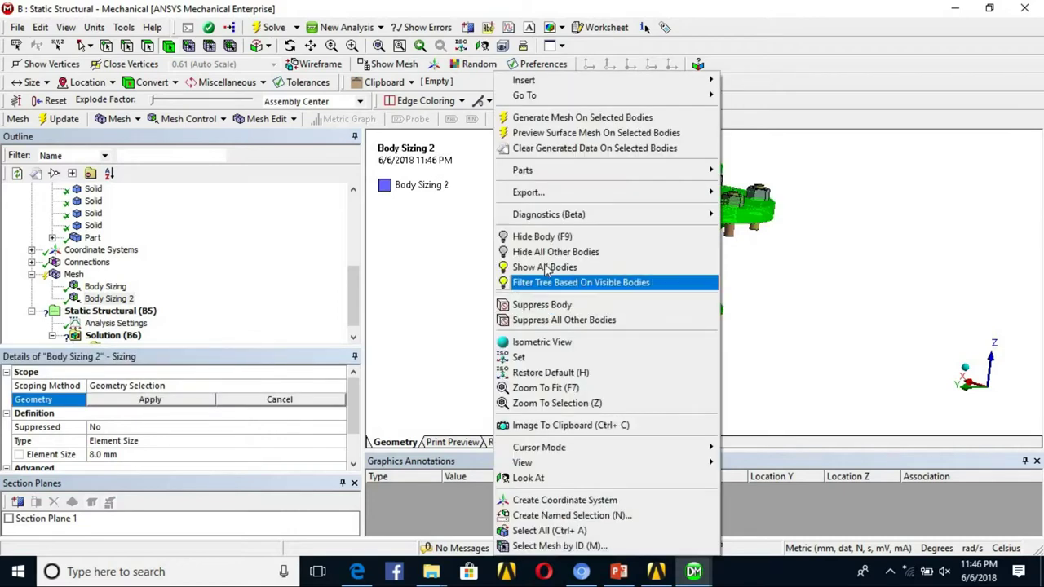
pyautogui.click(526, 236)
# Suppress the small thin pin body remaining below the bolts
pyautogui.moveTo(601, 315); pyautogui.dragTo(692, 319)
pyautogui.click(692, 316)
pyautogui.rightClick(676, 317)
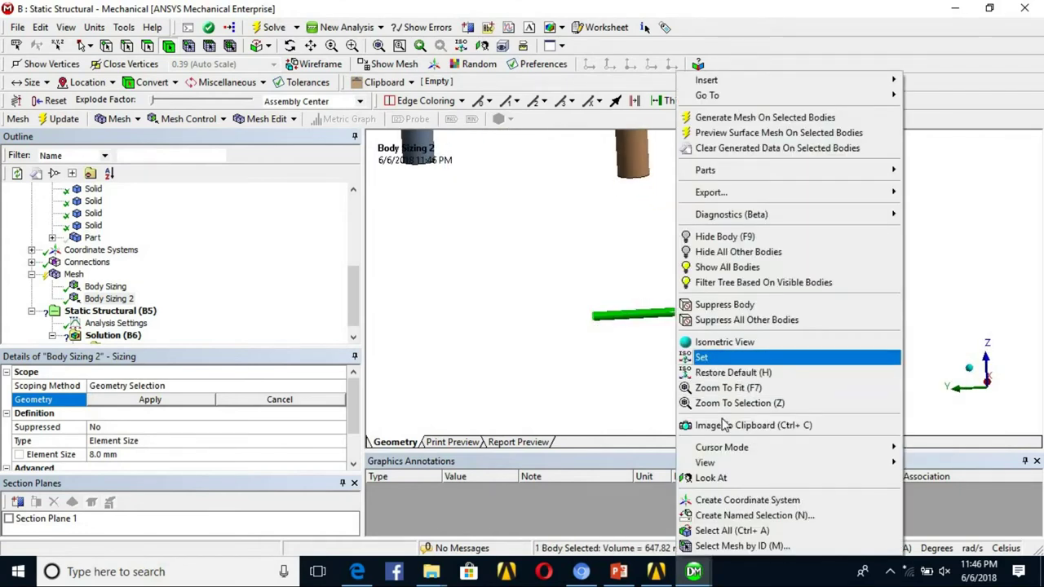
pyautogui.click(724, 304)
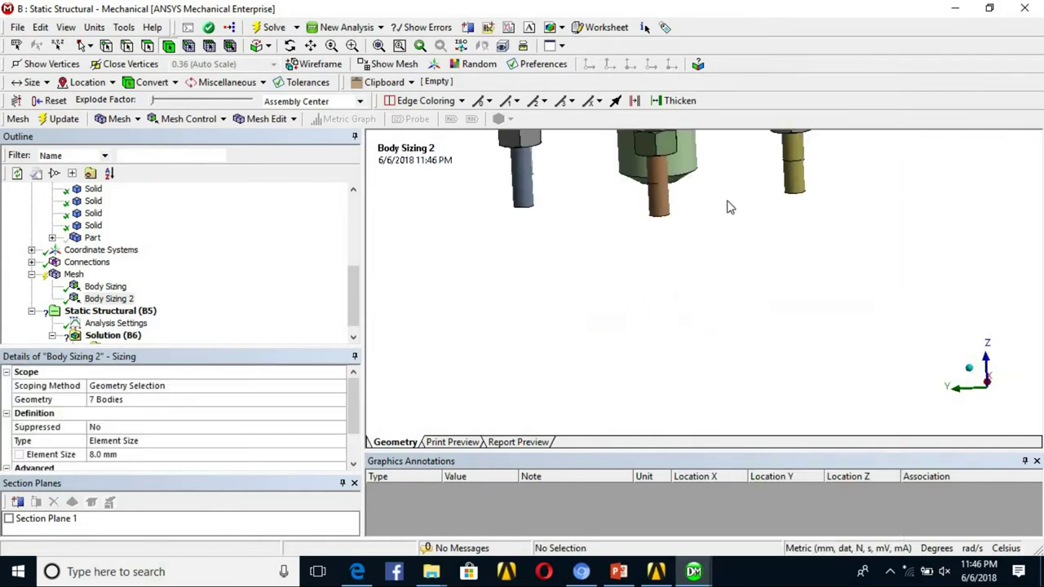
# Insert a body sizing with a 4 mm element size on all twelve bolt and nut bodies
pyautogui.moveTo(730, 207); pyautogui.dragTo(653, 306)
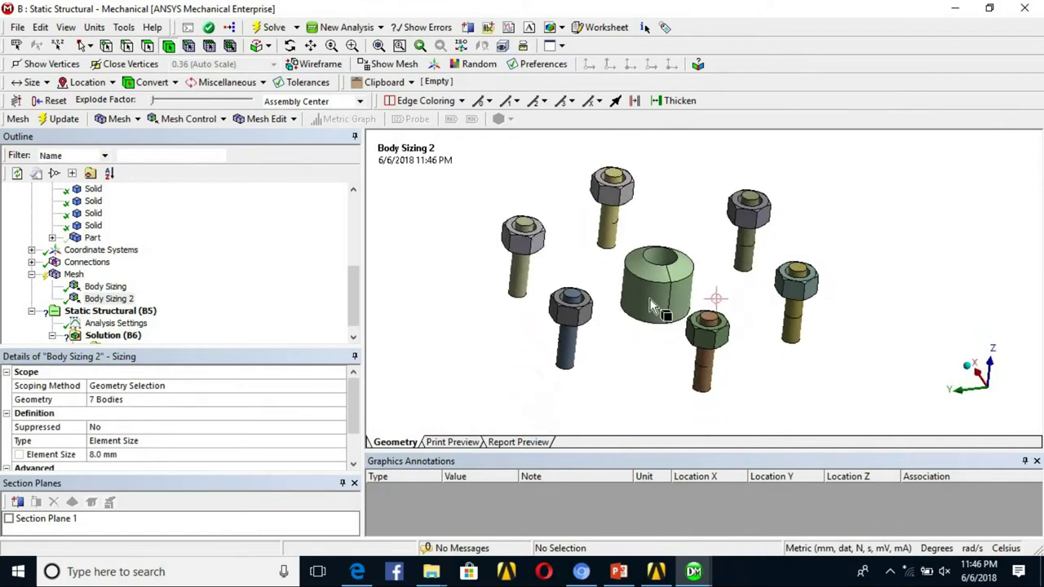
pyautogui.click(566, 343)
pyautogui.keyDown('ctrl'); pyautogui.click(571, 303); pyautogui.keyUp('ctrl')
pyautogui.keyDown('ctrl'); pyautogui.click(525, 232); pyautogui.keyUp('ctrl')
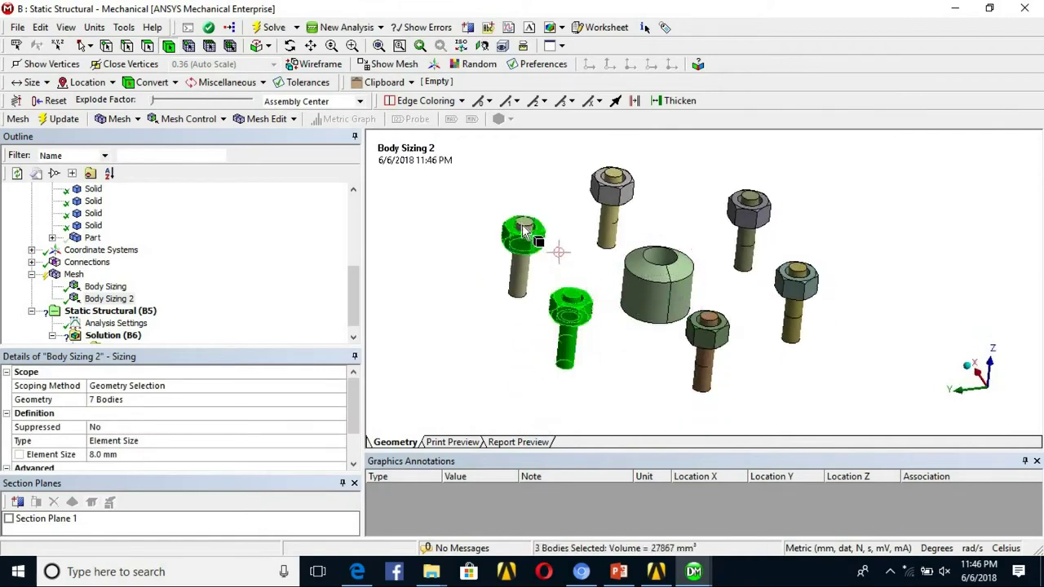
pyautogui.keyDown('ctrl'); pyautogui.click(519, 269); pyautogui.keyUp('ctrl')
pyautogui.keyDown('ctrl'); pyautogui.click(618, 181); pyautogui.keyUp('ctrl')
pyautogui.keyDown('ctrl'); pyautogui.click(608, 225); pyautogui.keyUp('ctrl')
pyautogui.keyDown('ctrl'); pyautogui.click(747, 208); pyautogui.keyUp('ctrl')
pyautogui.keyDown('ctrl'); pyautogui.click(745, 249); pyautogui.keyUp('ctrl')
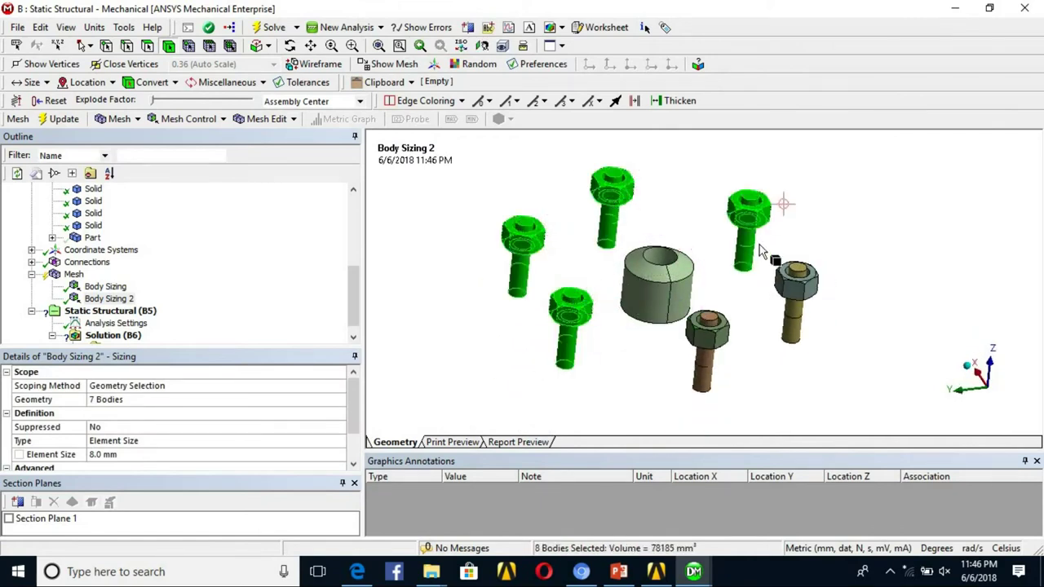
pyautogui.keyDown('ctrl'); pyautogui.click(807, 306); pyautogui.keyUp('ctrl')
pyautogui.keyDown('ctrl'); pyautogui.click(706, 351); pyautogui.keyUp('ctrl')
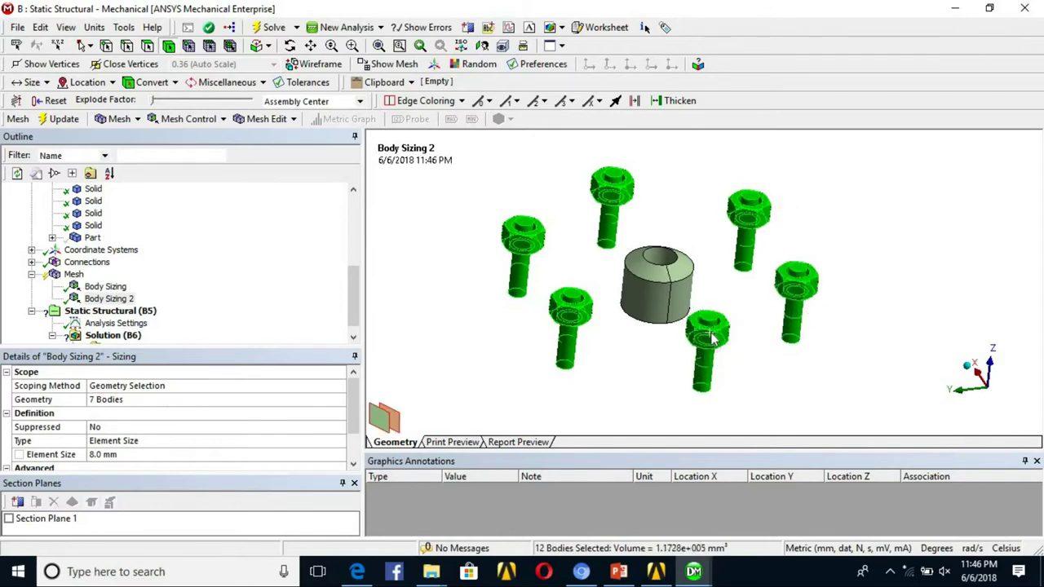
pyautogui.rightClick(711, 341)
pyautogui.moveTo(709, 54)
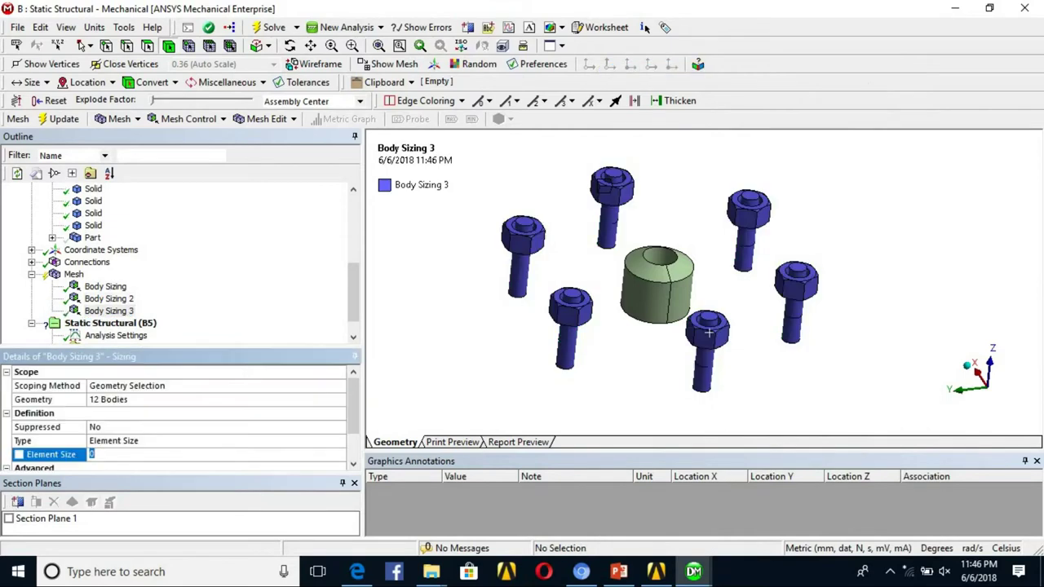
pyautogui.click(478, 260)
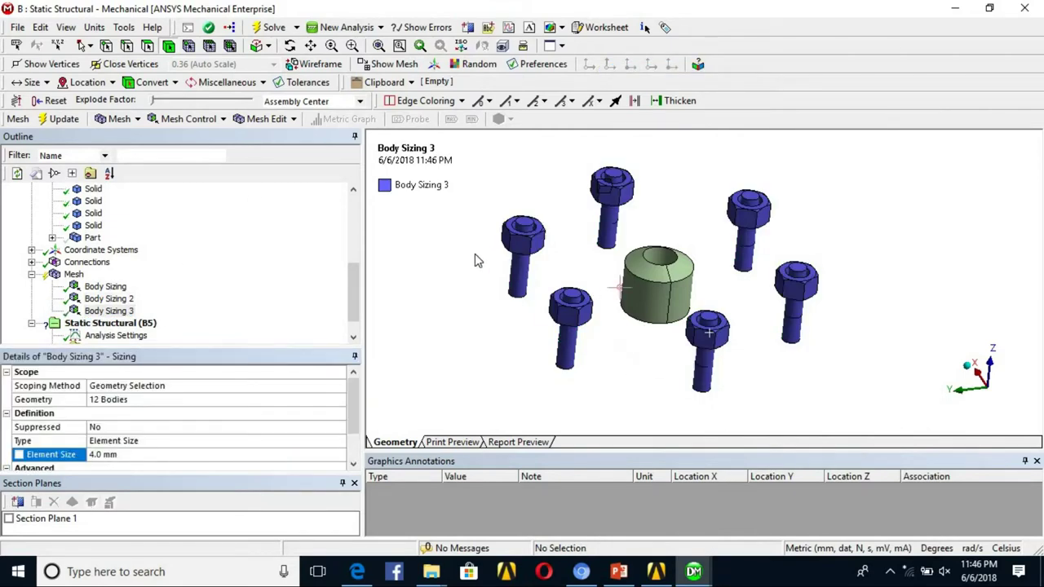
# Show all bodies and cut the valve model with Section Plane 1
pyautogui.rightClick(514, 340)
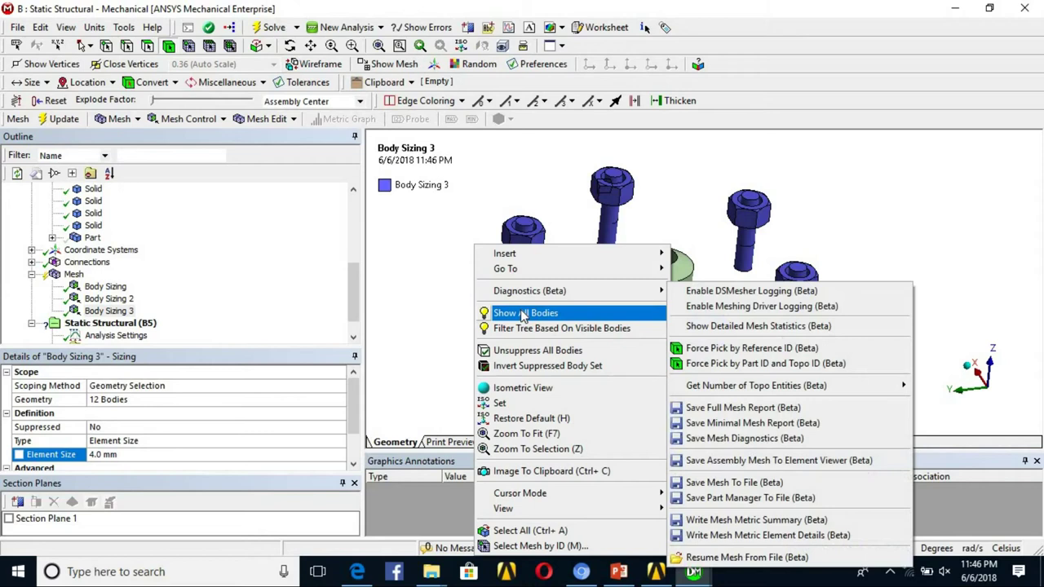
pyautogui.click(528, 313)
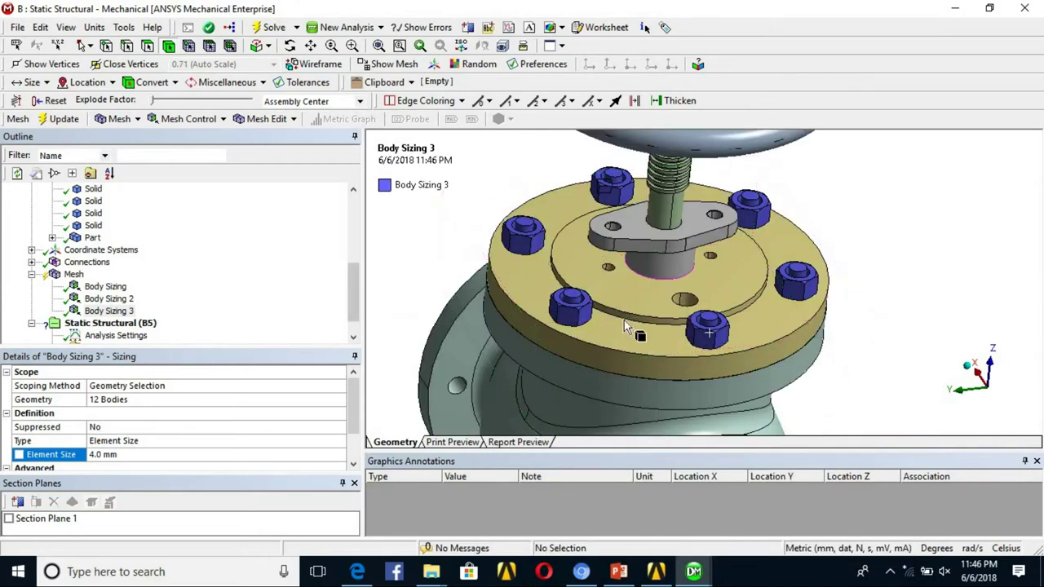
pyautogui.click(8, 519)
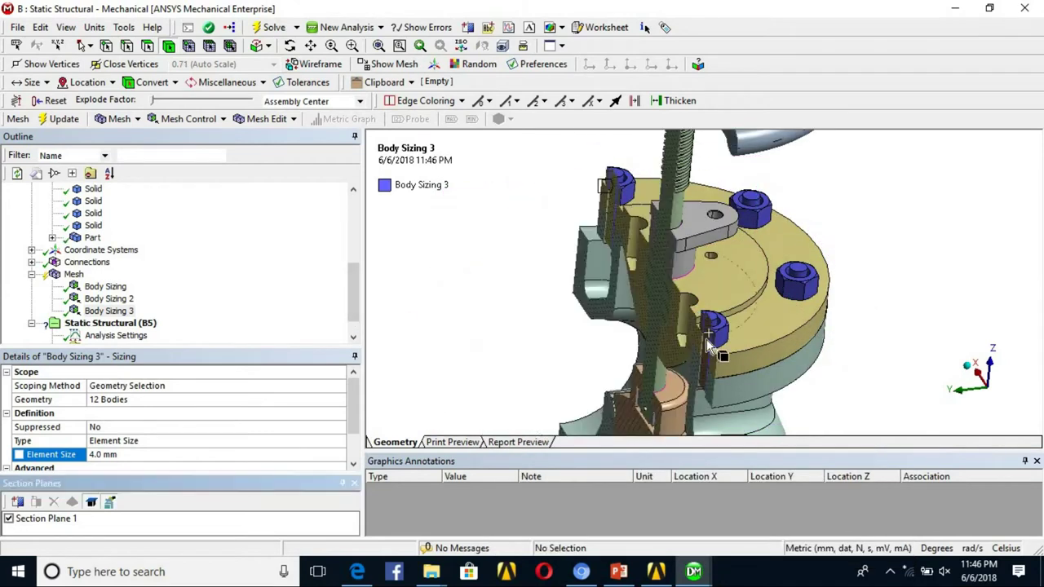
# Hide the gland flange and the bonnet to inspect the bodies around the stem in the section view
pyautogui.moveTo(718, 335); pyautogui.dragTo(536, 261, button='middle')
pyautogui.click(536, 261)
pyautogui.moveTo(590, 316); pyautogui.dragTo(749, 211, button='middle')
pyautogui.rightClick(746, 211)
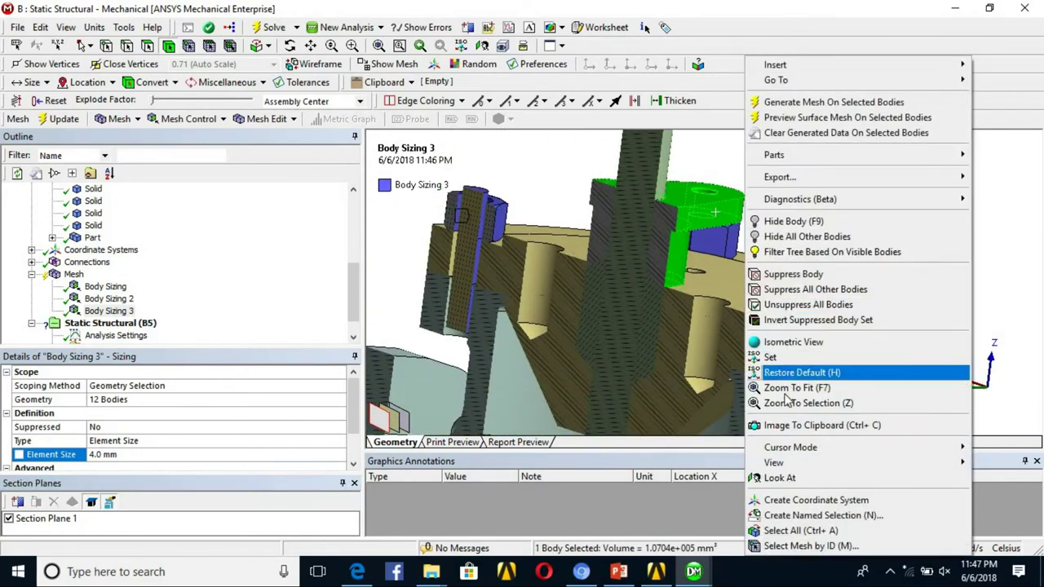
pyautogui.click(795, 222)
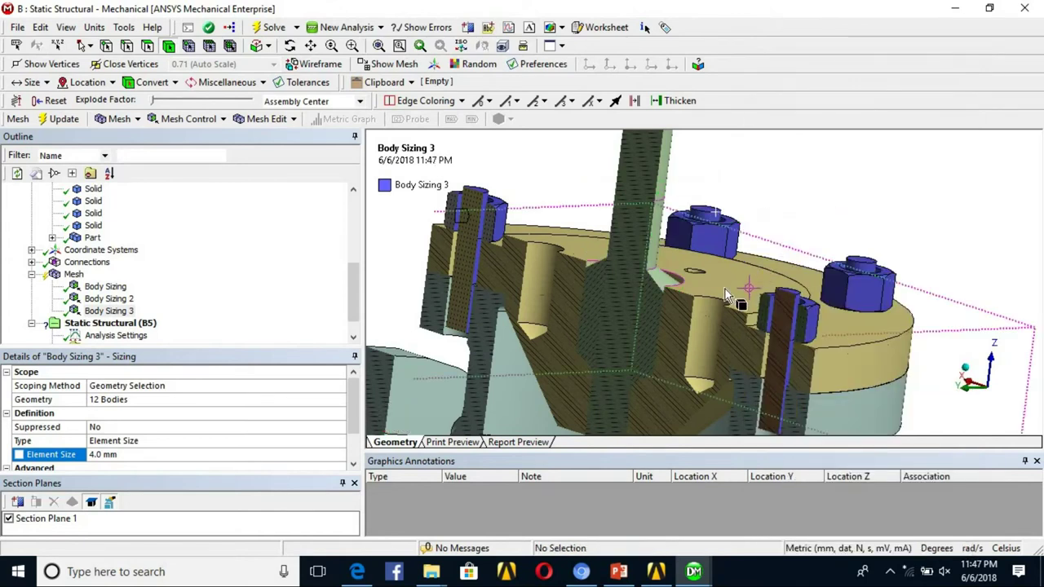
pyautogui.scroll(2, 725, 288)
pyautogui.click(684, 322)
pyautogui.rightClick(684, 322)
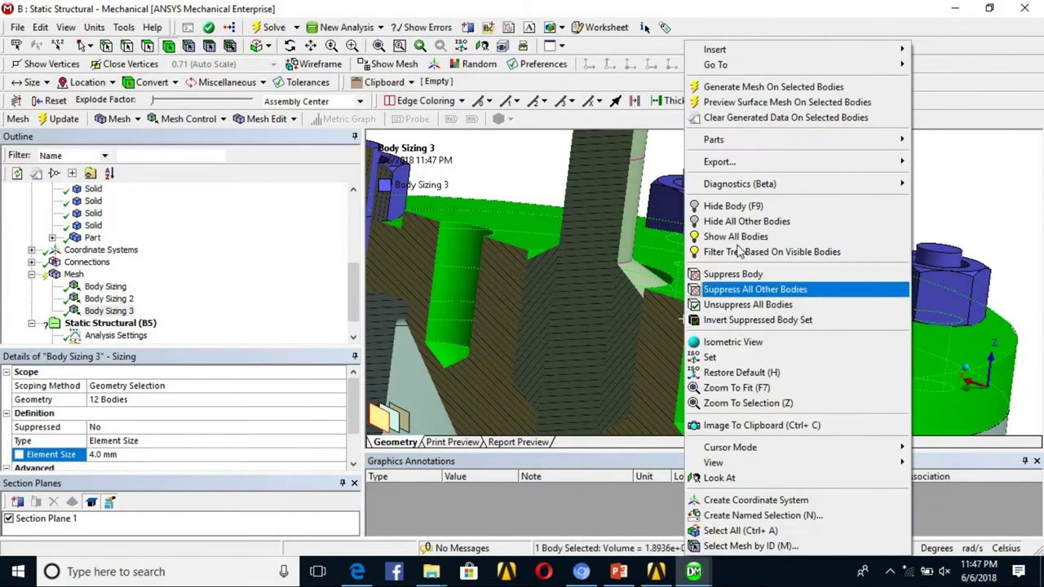
pyautogui.click(738, 203)
# Hide the packing body around the stem to inspect the interior, then show all bodies again
pyautogui.scroll(2, 792, 261)
pyautogui.click(728, 261)
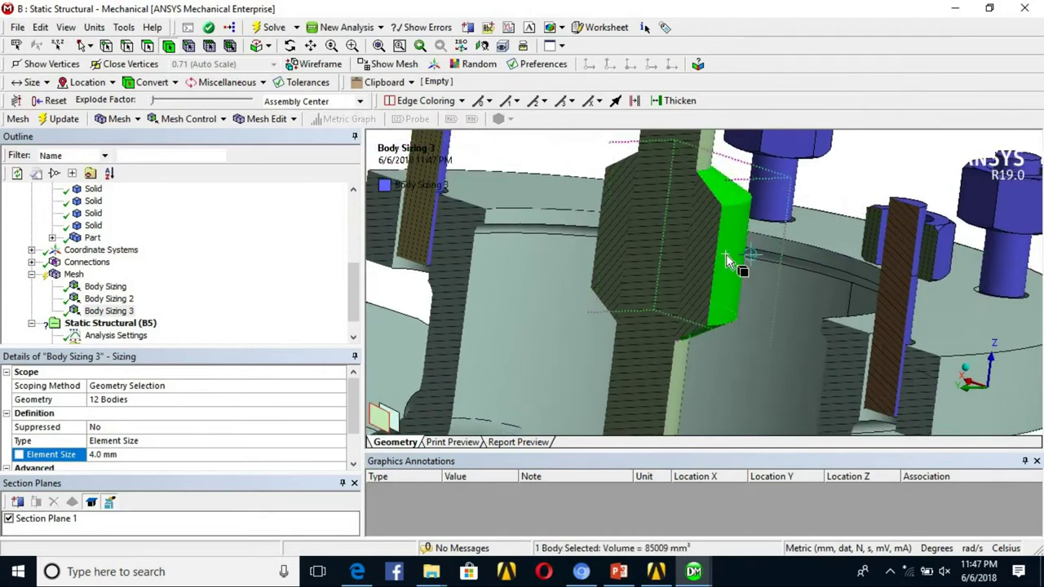
pyautogui.rightClick(729, 260)
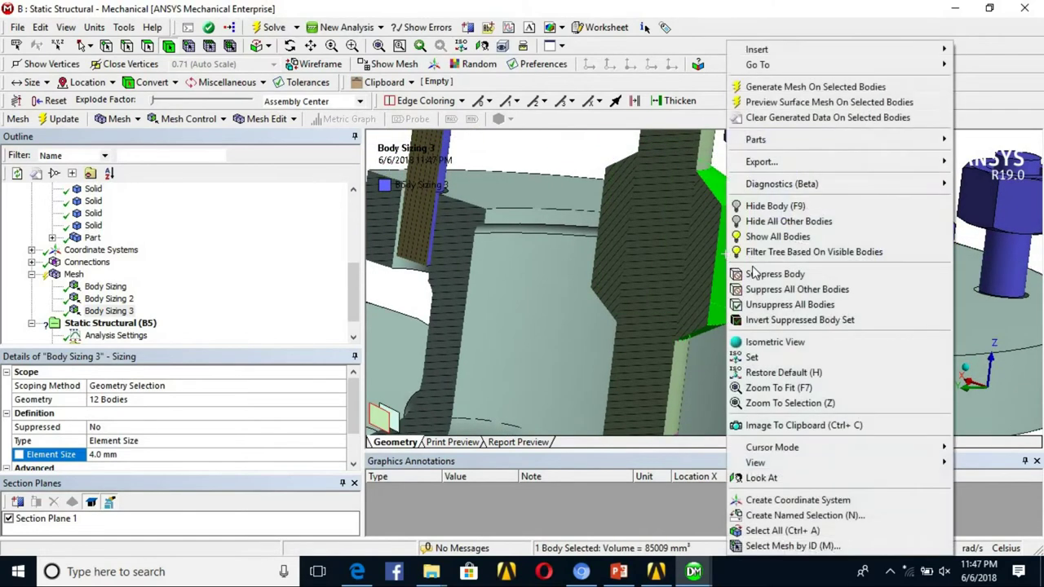
pyautogui.click(772, 207)
pyautogui.scroll(-3, 622, 155)
pyautogui.rightClick(622, 155)
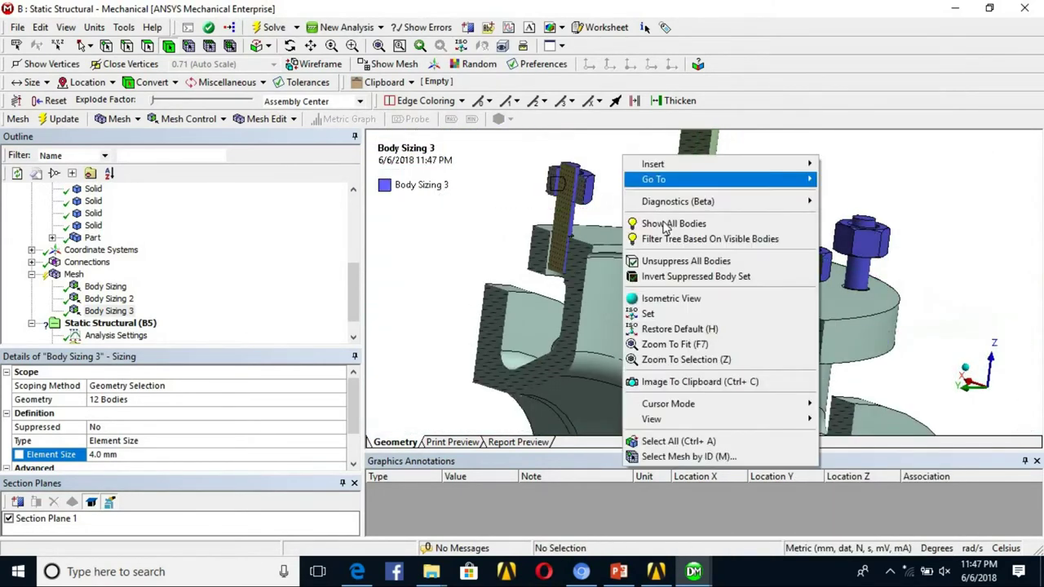
pyautogui.click(677, 223)
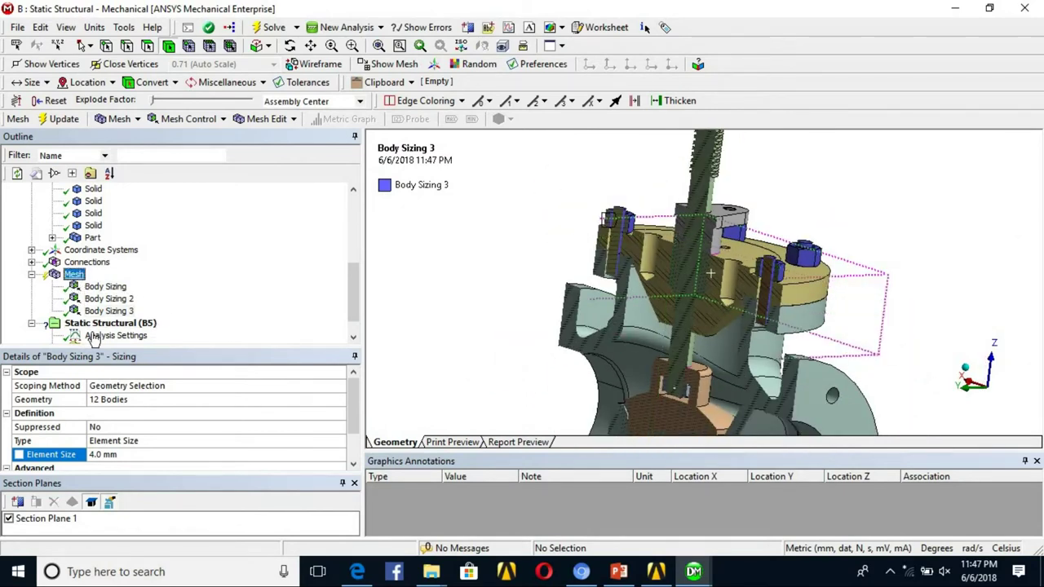
# Clear the existing mesh data and generate a new mesh with the three body sizings
pyautogui.rightClick(74, 274)
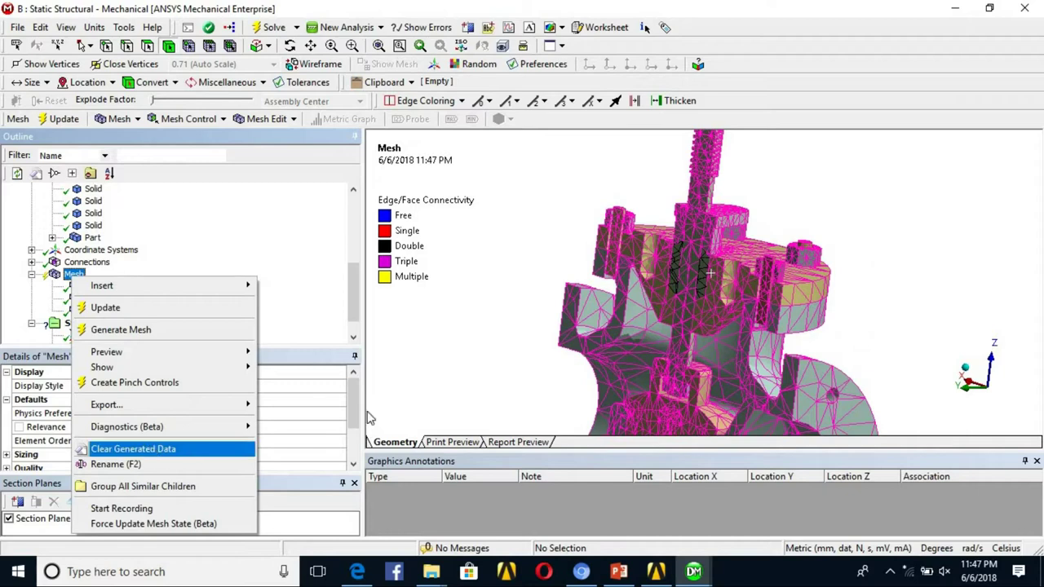
pyautogui.click(133, 448)
pyautogui.click(567, 336)
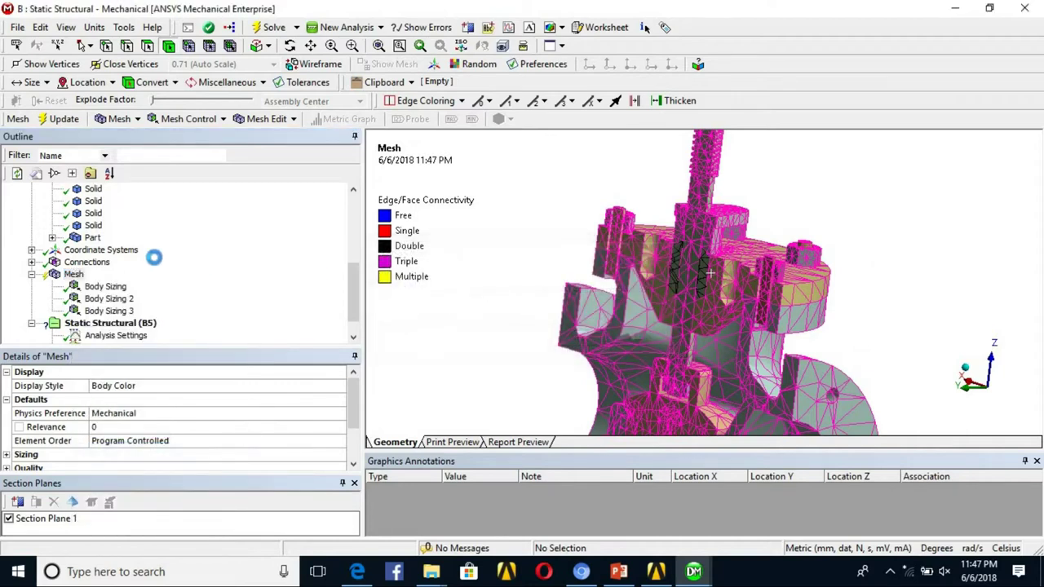
pyautogui.click(73, 276)
pyautogui.rightClick(73, 276)
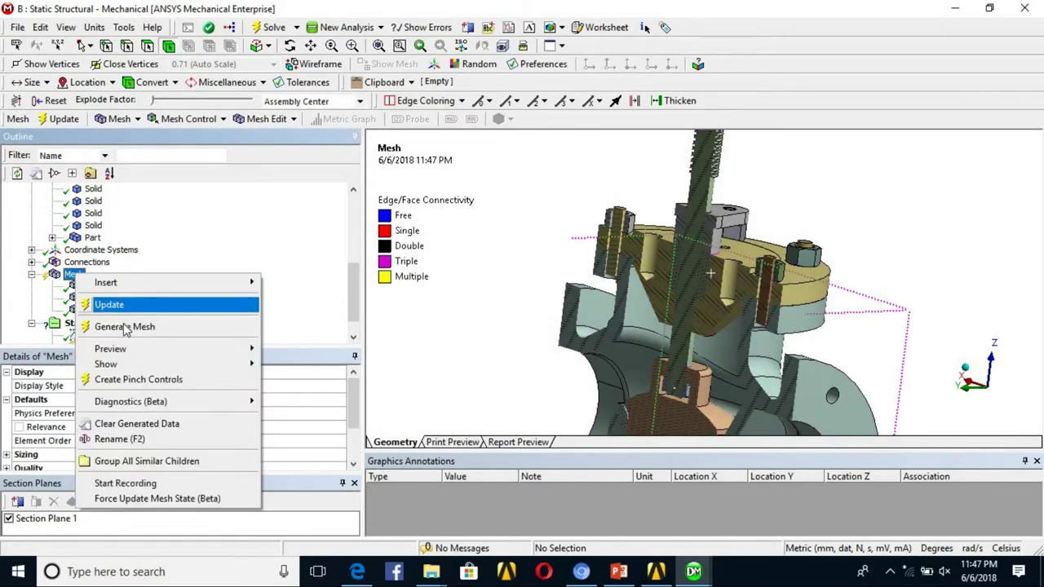
pyautogui.click(115, 327)
# Examine the sectioned mesh through the valve body walls, disc, stem and bonnet
pyautogui.scroll(-4, 721, 274)
pyautogui.moveTo(720, 274); pyautogui.dragTo(742, 290, button='middle')
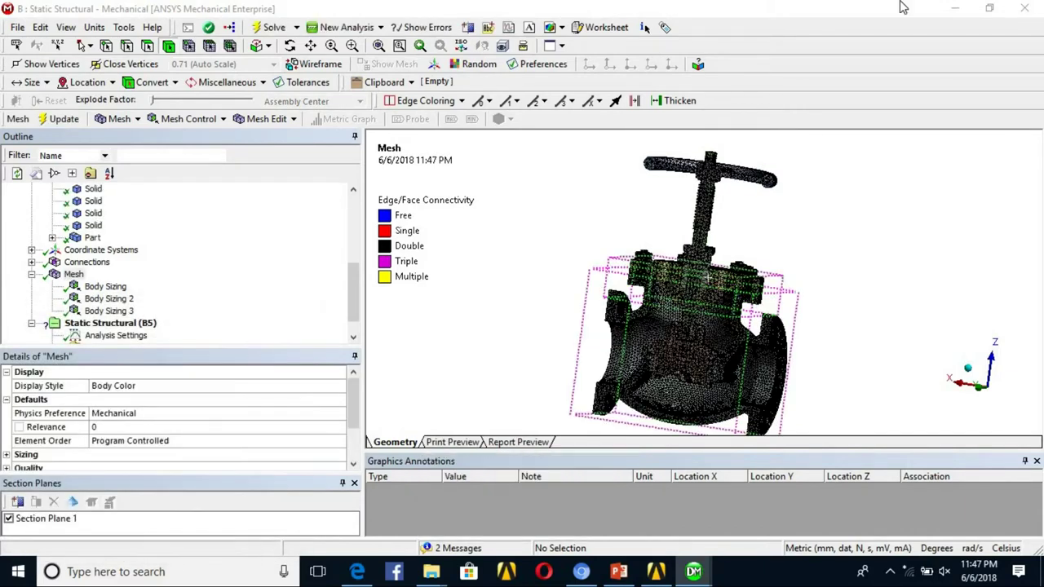
pyautogui.scroll(5, 689, 330)
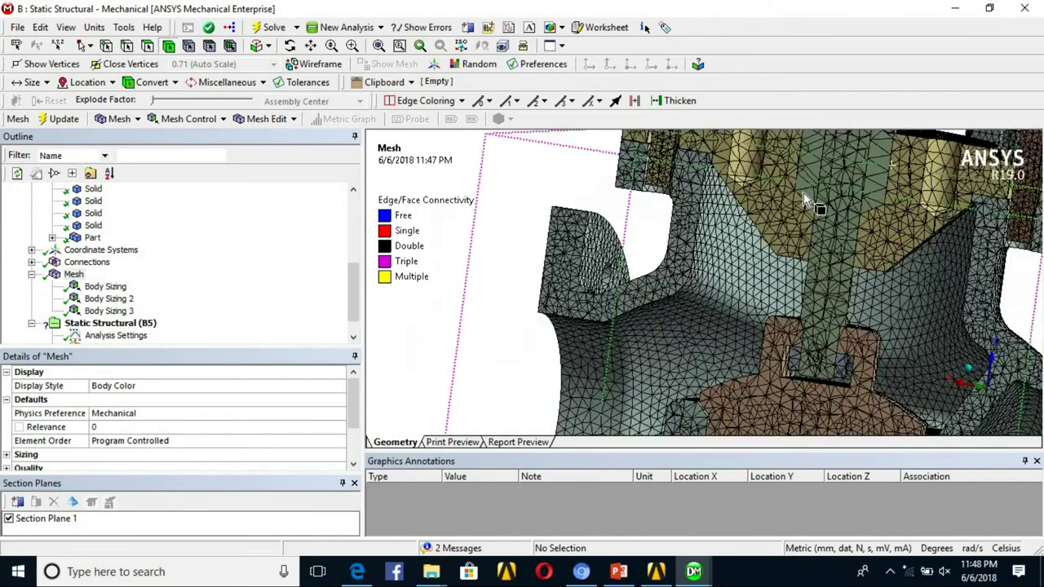
pyautogui.scroll(5, 803, 200)
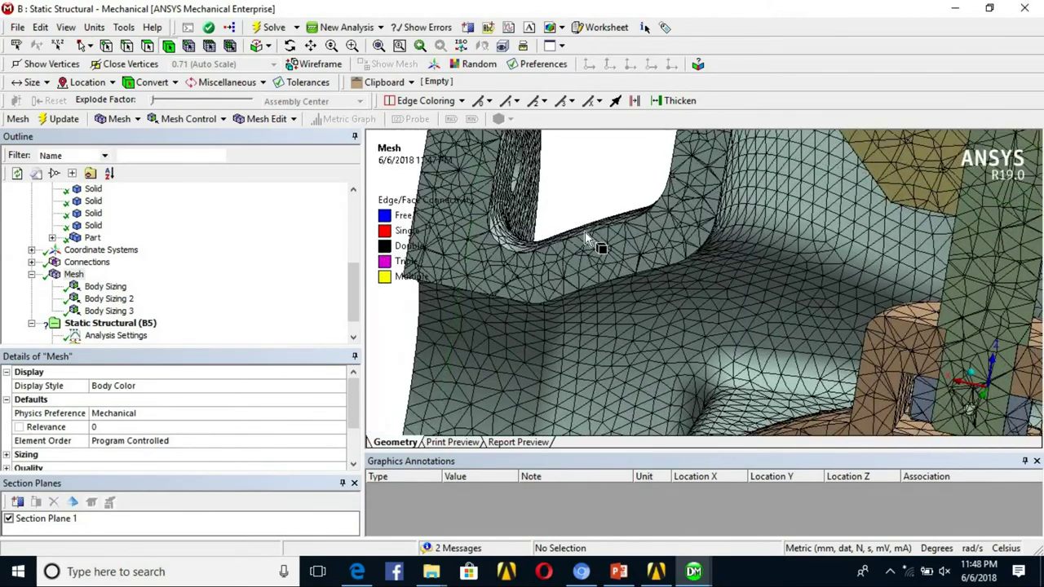
pyautogui.scroll(-8, 640, 249)
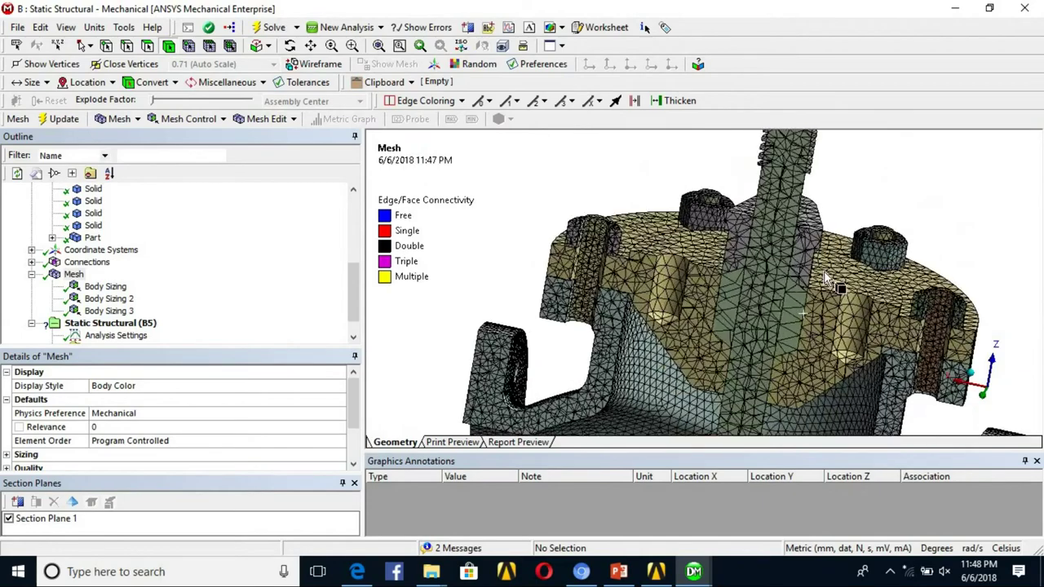
# Hide the bonnet in the sectioned mesh to expose the packing body around the stem
pyautogui.scroll(8, 774, 263)
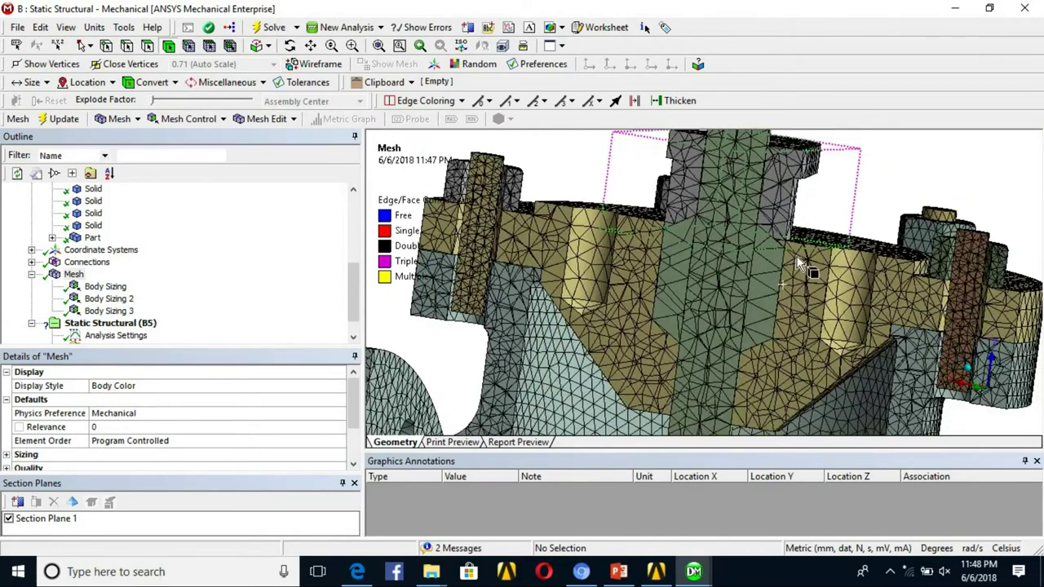
pyautogui.click(670, 255)
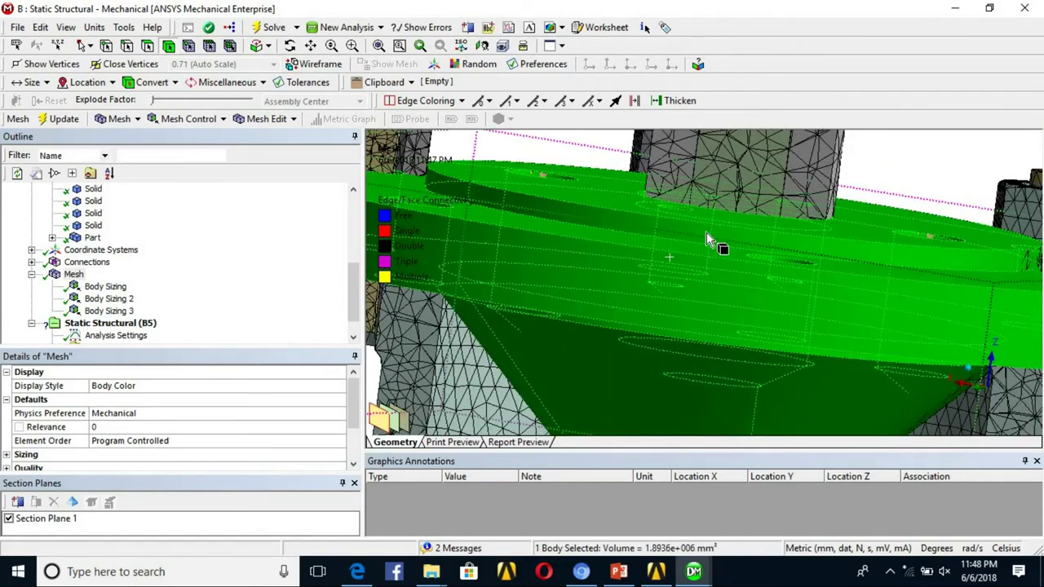
pyautogui.rightClick(642, 251)
pyautogui.click(691, 199)
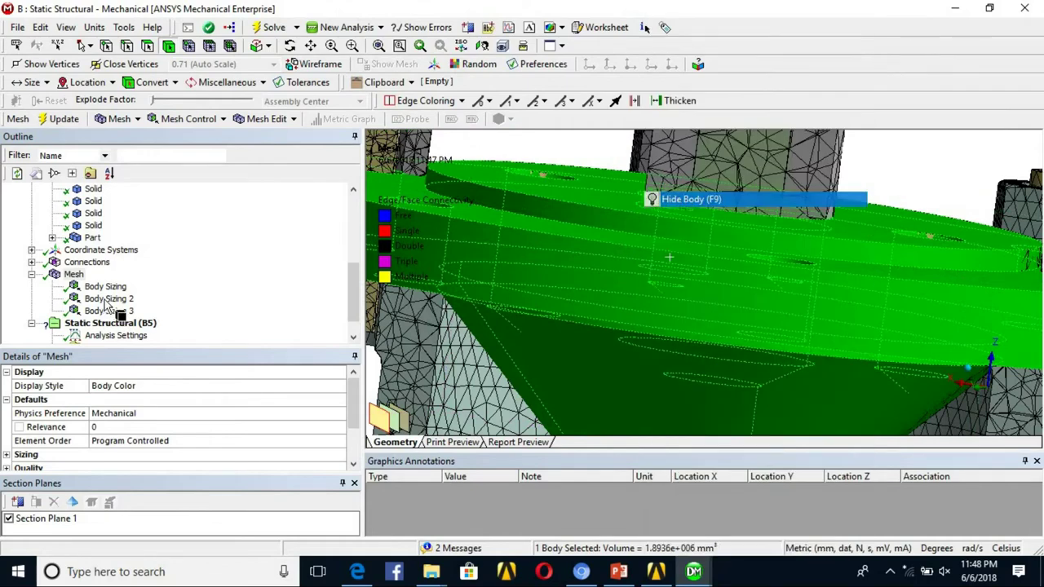
# Add the packing body around the stem to the geometry scope of Body Sizing 2
pyautogui.click(102, 300)
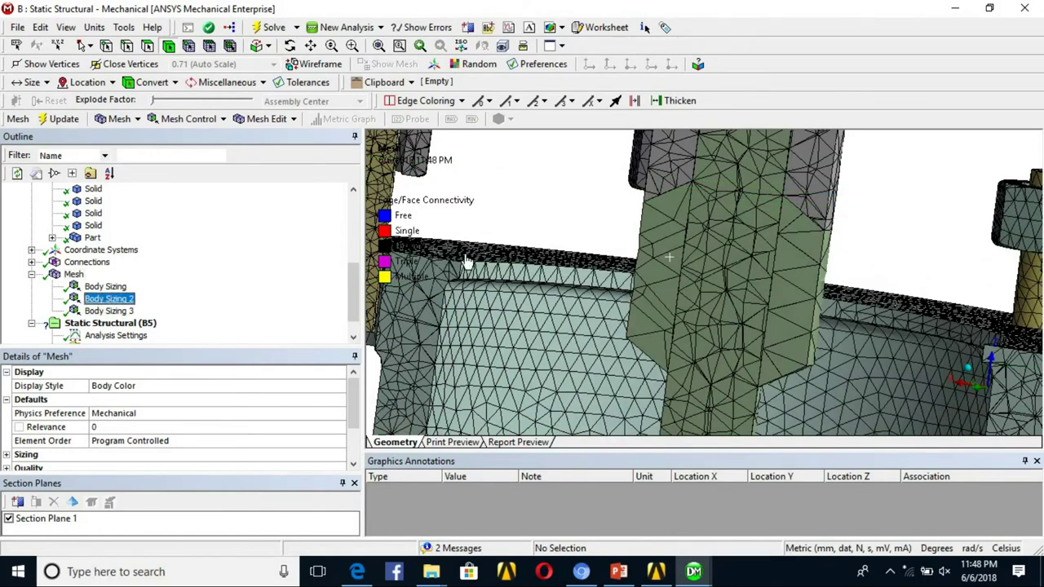
pyautogui.moveTo(627, 272); pyautogui.dragTo(522, 281, button='middle')
pyautogui.click(118, 400)
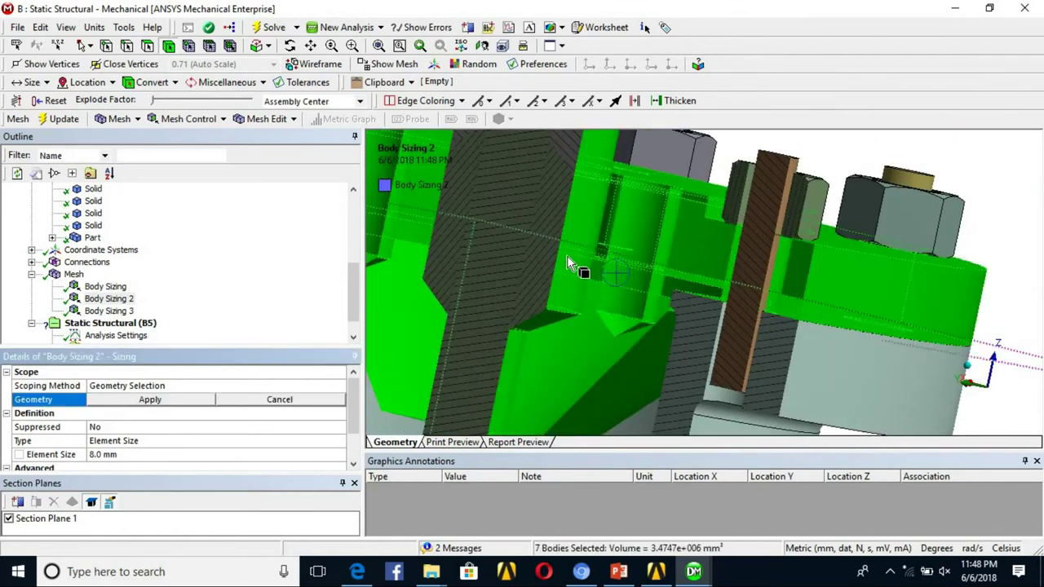
pyautogui.click(203, 399)
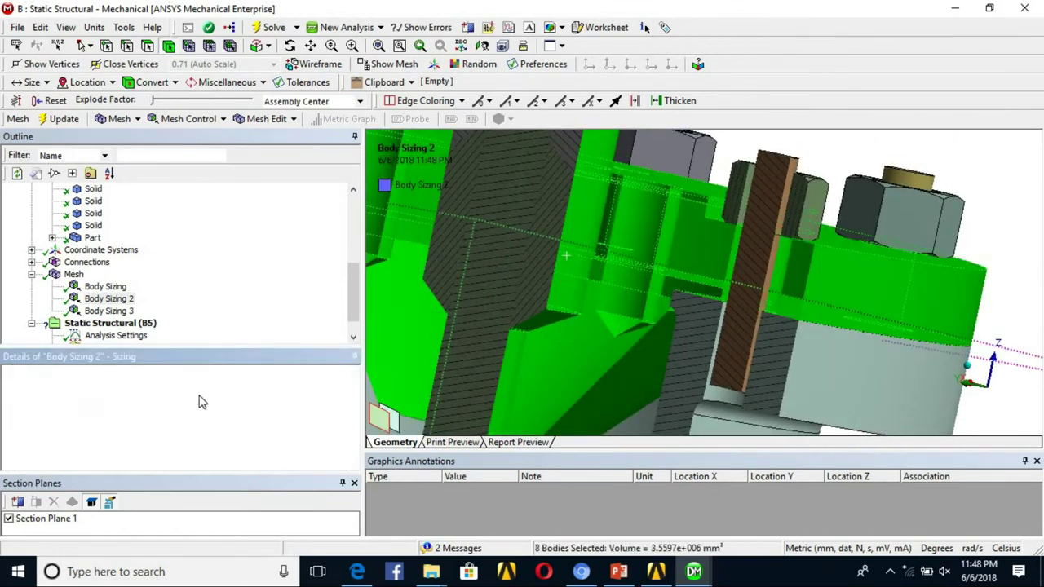
pyautogui.moveTo(592, 295); pyautogui.dragTo(711, 296, button='middle')
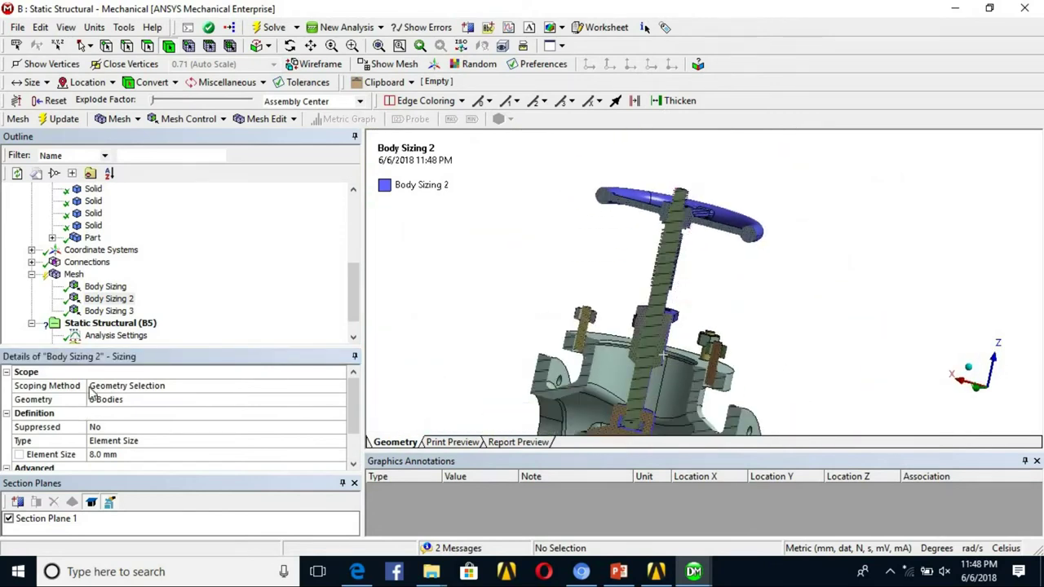
# Clear the generated data of the outdated mesh
pyautogui.click(75, 275)
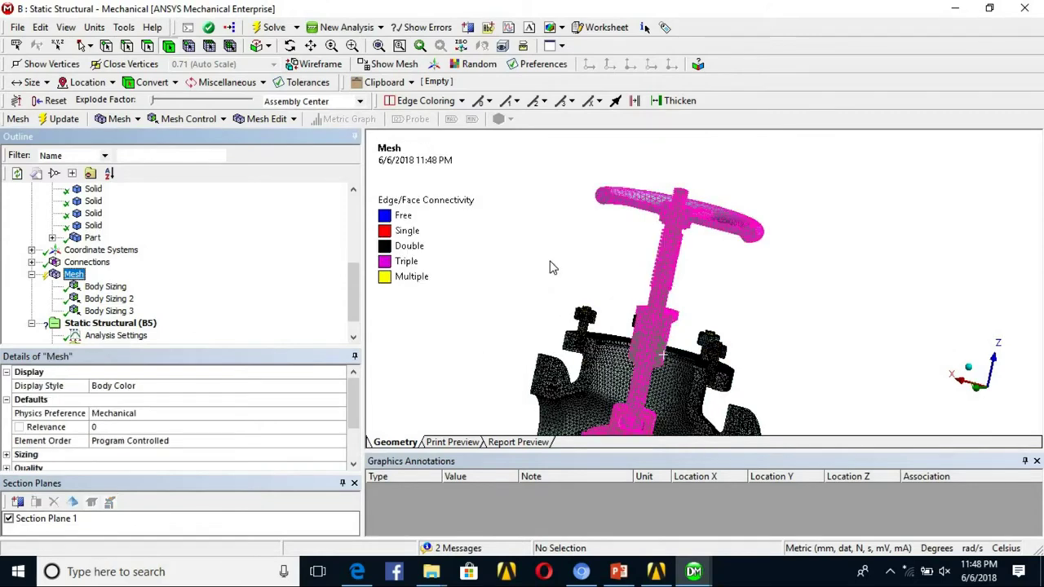
pyautogui.rightClick(73, 275)
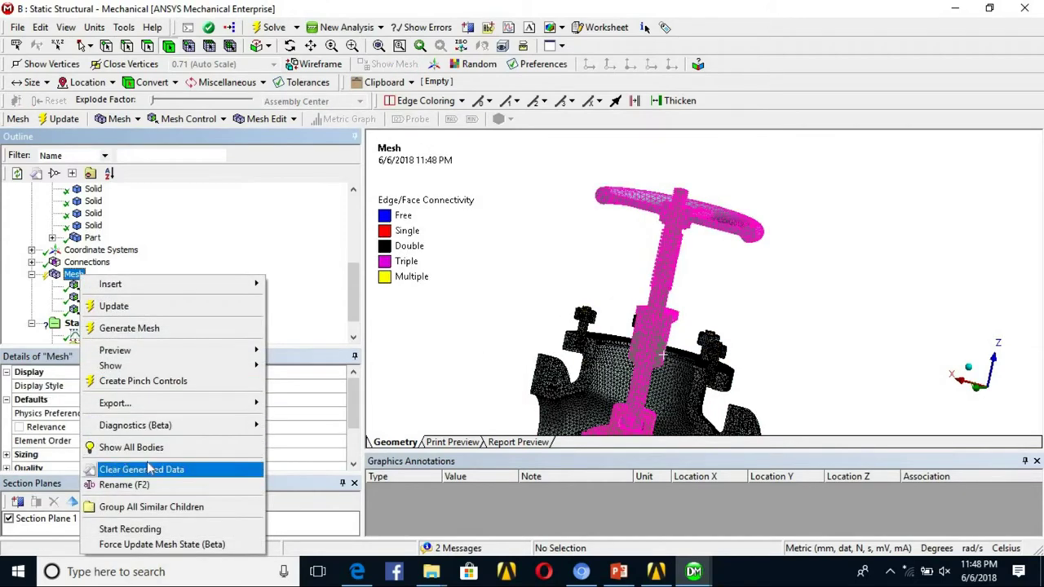
pyautogui.click(122, 470)
pyautogui.click(592, 347)
# Switch to DesignModeler and highlight the multibody part to check which bodies it contains around the stem and bonnet
pyautogui.moveTo(698, 573)
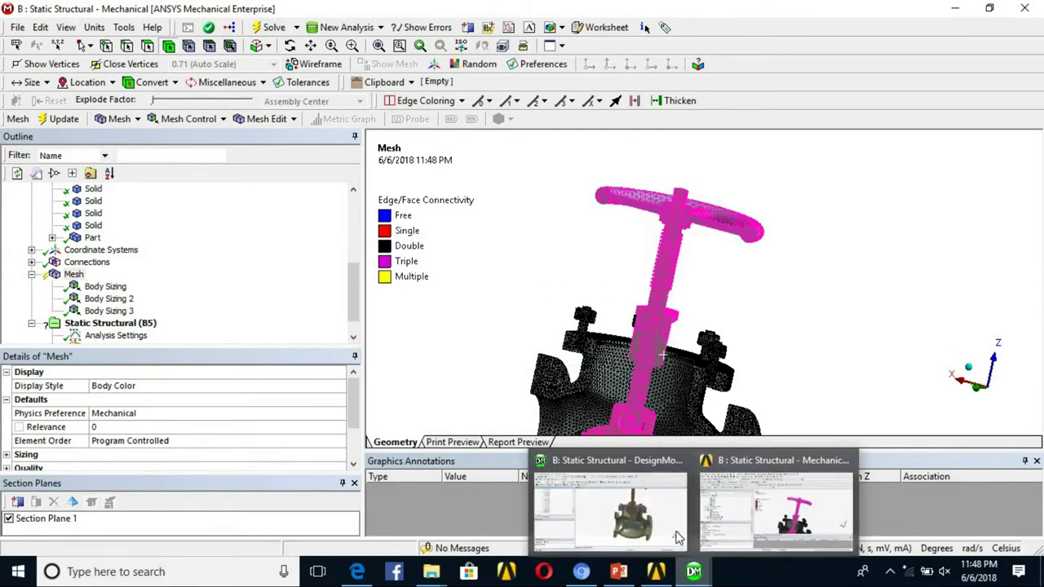
pyautogui.click(652, 514)
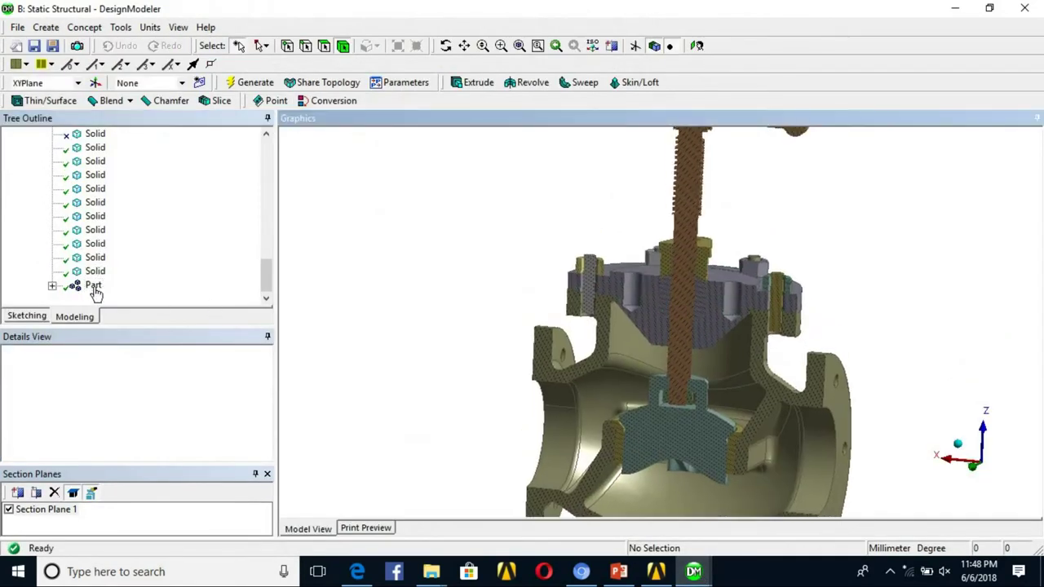
pyautogui.click(94, 286)
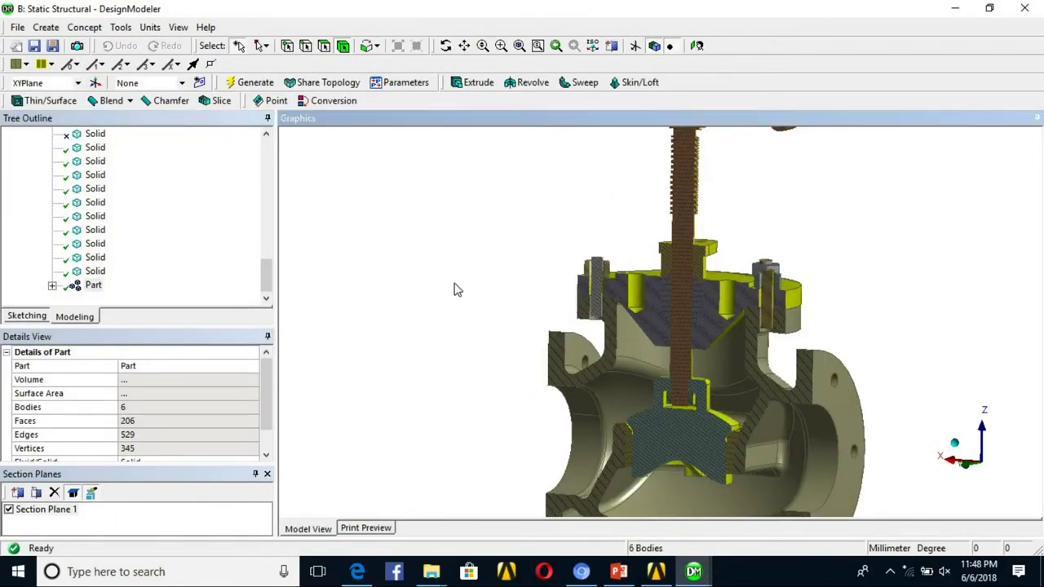
pyautogui.scroll(3, 792, 352)
pyautogui.keyDown('ctrl'); pyautogui.moveTo(792, 261); pyautogui.dragTo(786, 254, button='middle'); pyautogui.keyUp('ctrl')
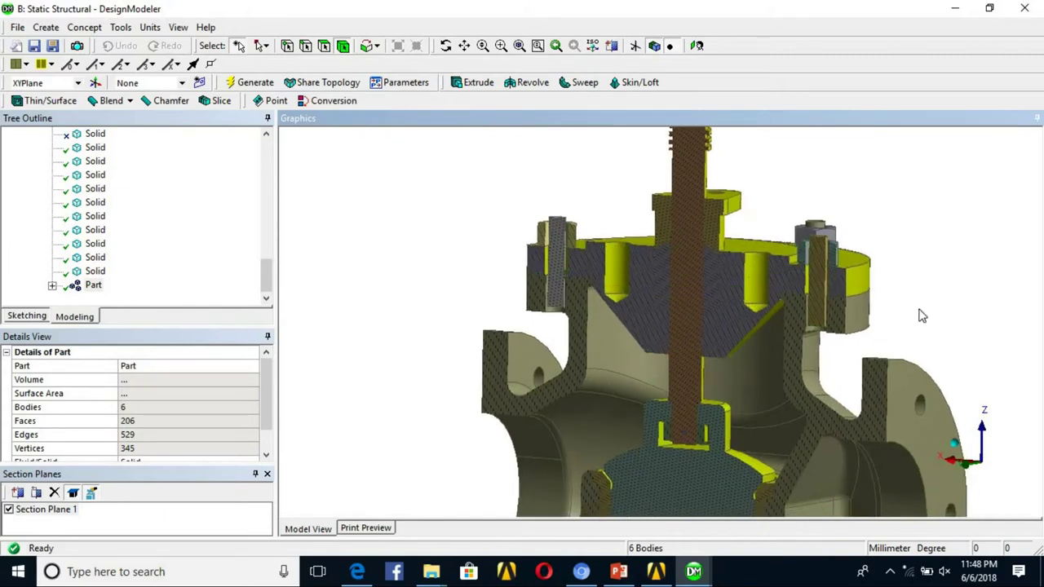
# Hide the valve body and the bonnet to expose the packing body around the stem
pyautogui.click(919, 314)
pyautogui.rightClick(921, 413)
pyautogui.click(881, 298)
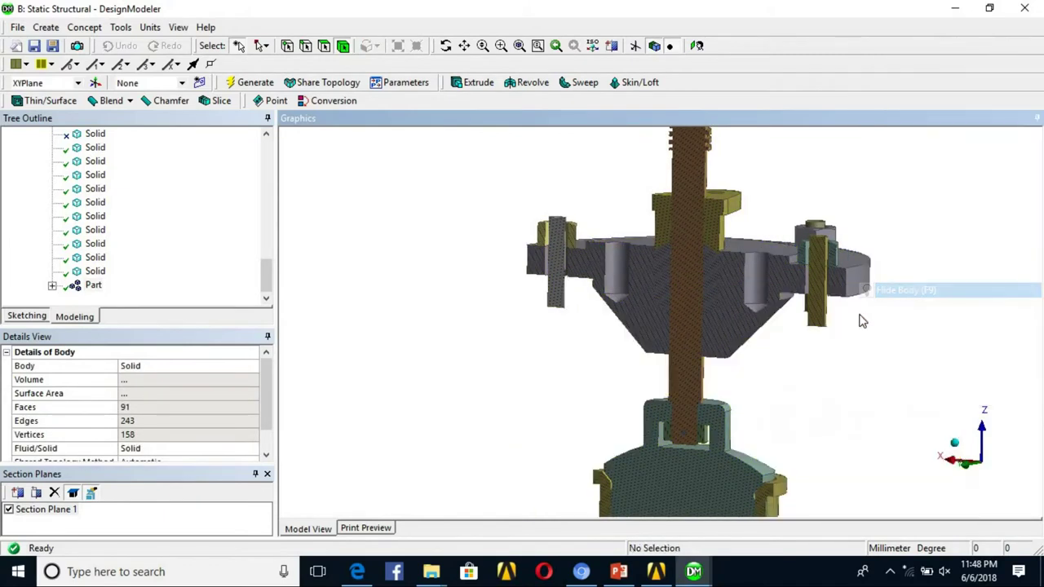
pyautogui.scroll(3, 815, 330)
pyautogui.rightClick(781, 321)
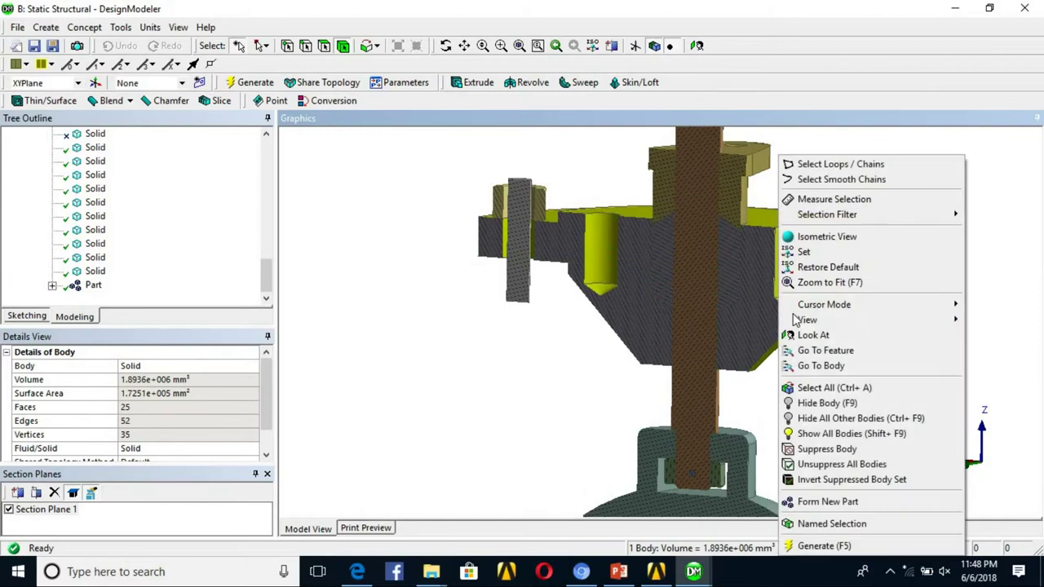
pyautogui.click(824, 404)
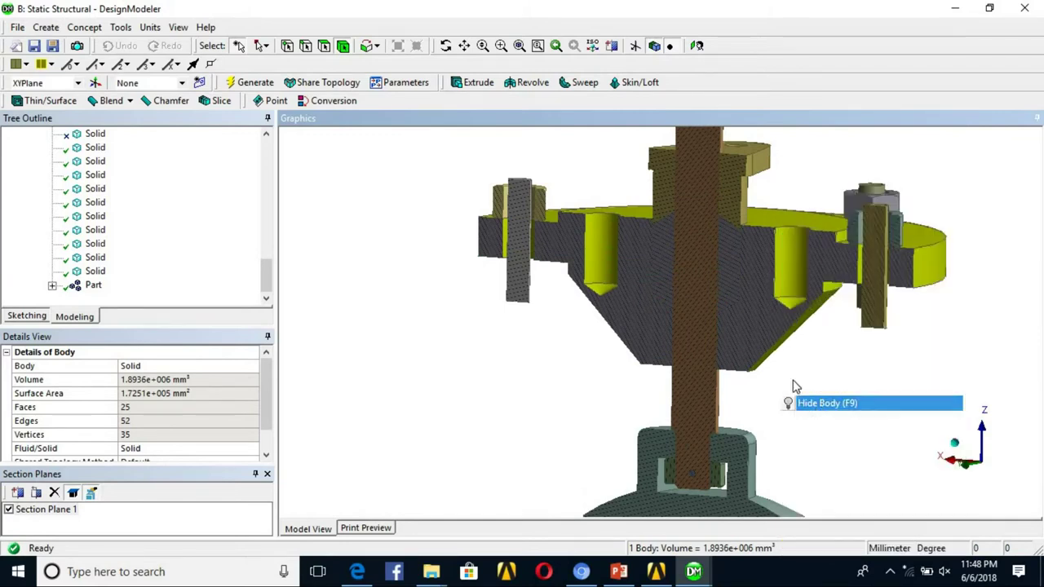
# Form a new part from the existing multibody part, the packing body around the stem and the handwheel
pyautogui.click(92, 288)
pyautogui.keyDown('ctrl'); pyautogui.click(729, 280); pyautogui.keyUp('ctrl')
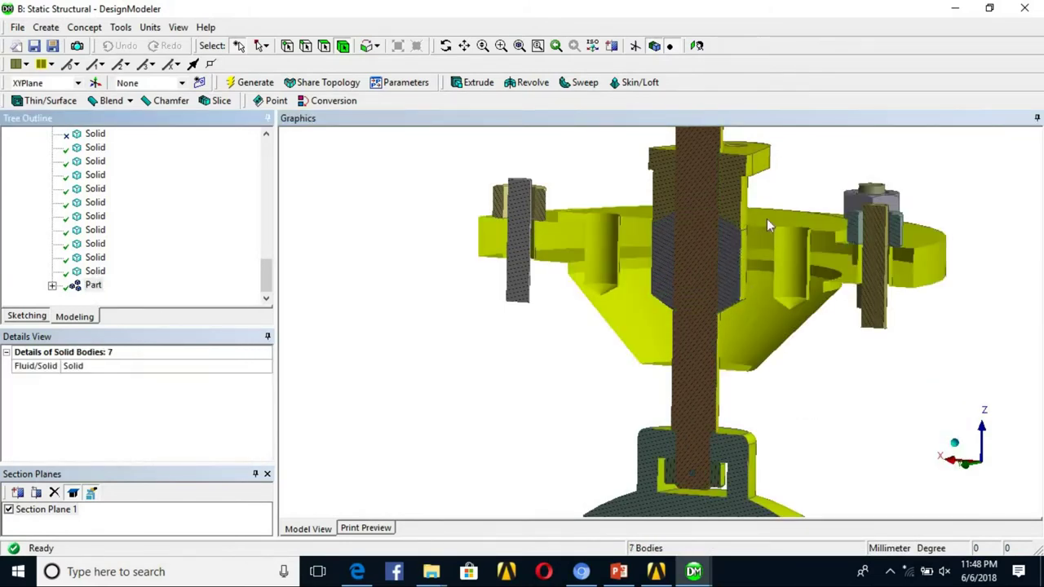
pyautogui.keyDown('ctrl'); pyautogui.moveTo(766, 219); pyautogui.dragTo(677, 424, button='middle'); pyautogui.keyUp('ctrl')
pyautogui.keyDown('ctrl'); pyautogui.click(689, 290); pyautogui.keyUp('ctrl')
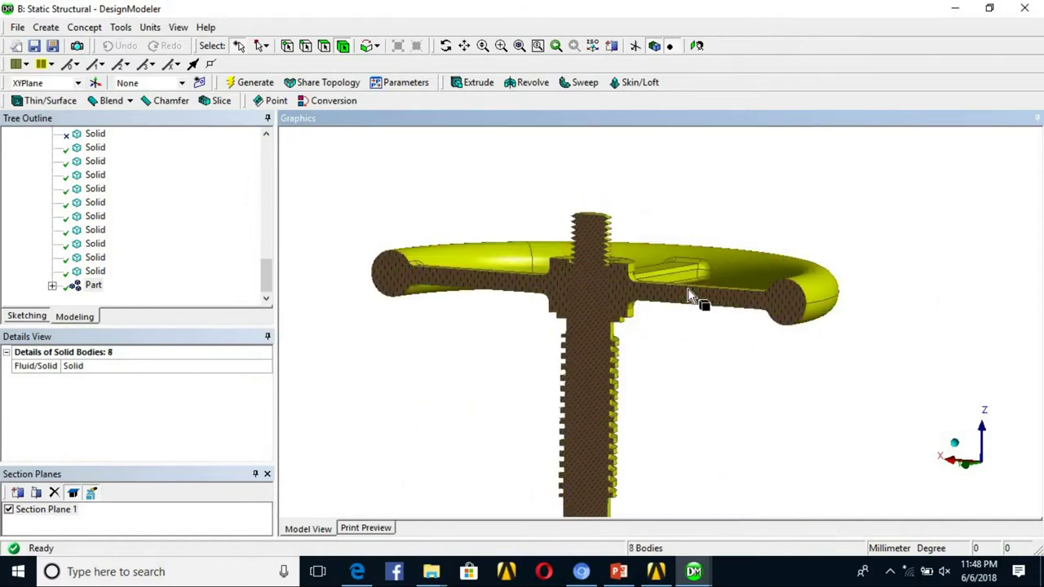
pyautogui.keyDown('ctrl'); pyautogui.rightClick(688, 290); pyautogui.keyUp('ctrl')
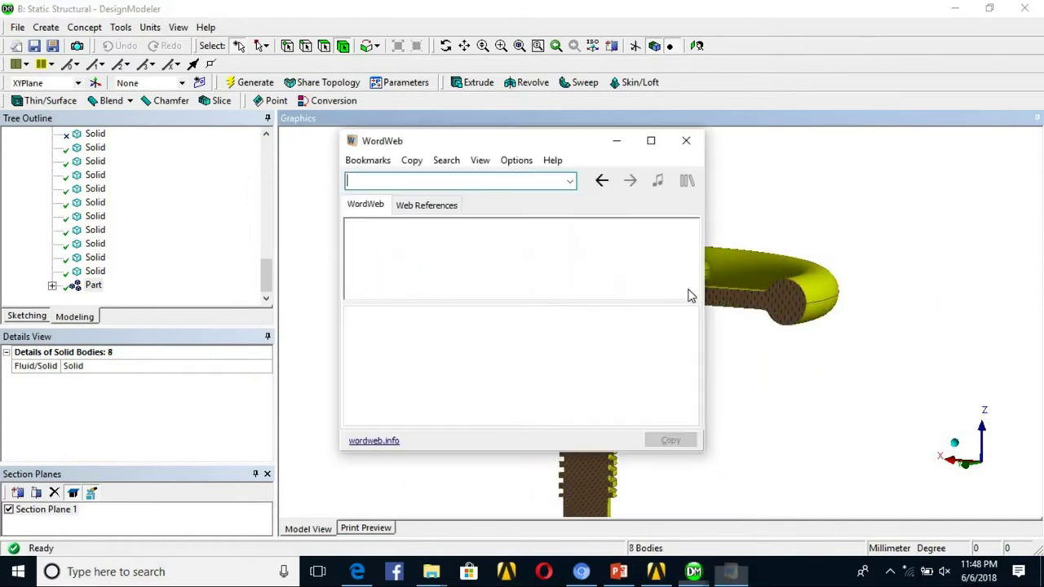
pyautogui.click(688, 142)
pyautogui.rightClick(718, 244)
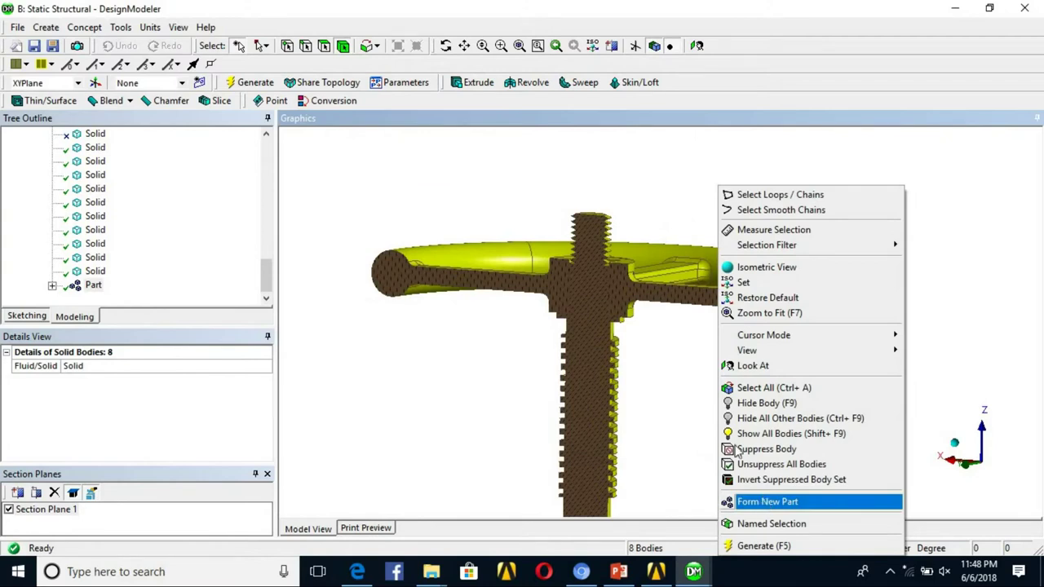
pyautogui.click(767, 502)
# Show all hidden bodies of the valve again
pyautogui.scroll(-5, 634, 292)
pyautogui.rightClick(541, 243)
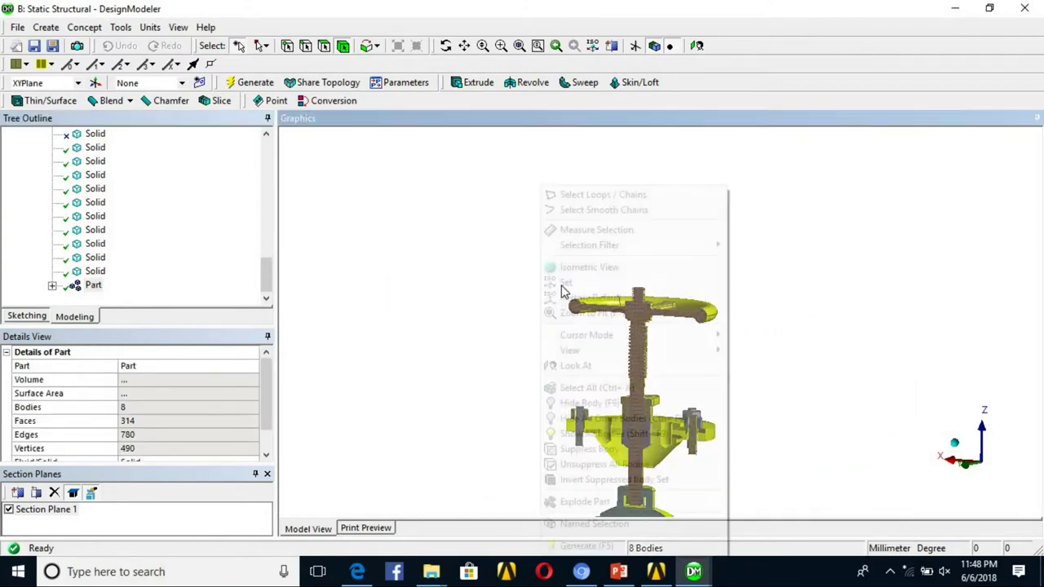
pyautogui.click(605, 434)
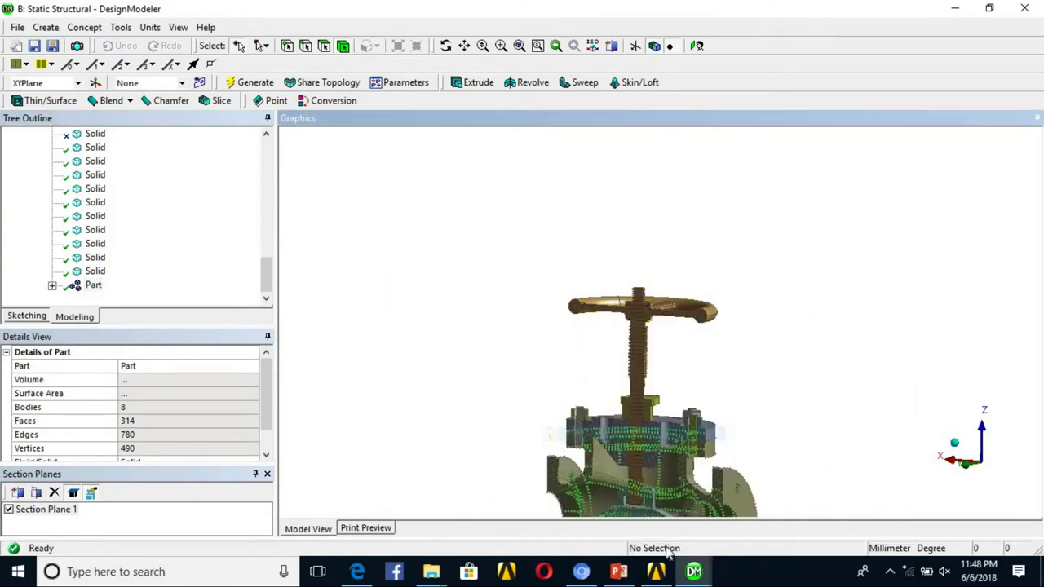
# Switch back to Mechanical and update the geometry from its source
pyautogui.moveTo(693, 571)
pyautogui.click(779, 509)
pyautogui.scroll(5, 128, 231)
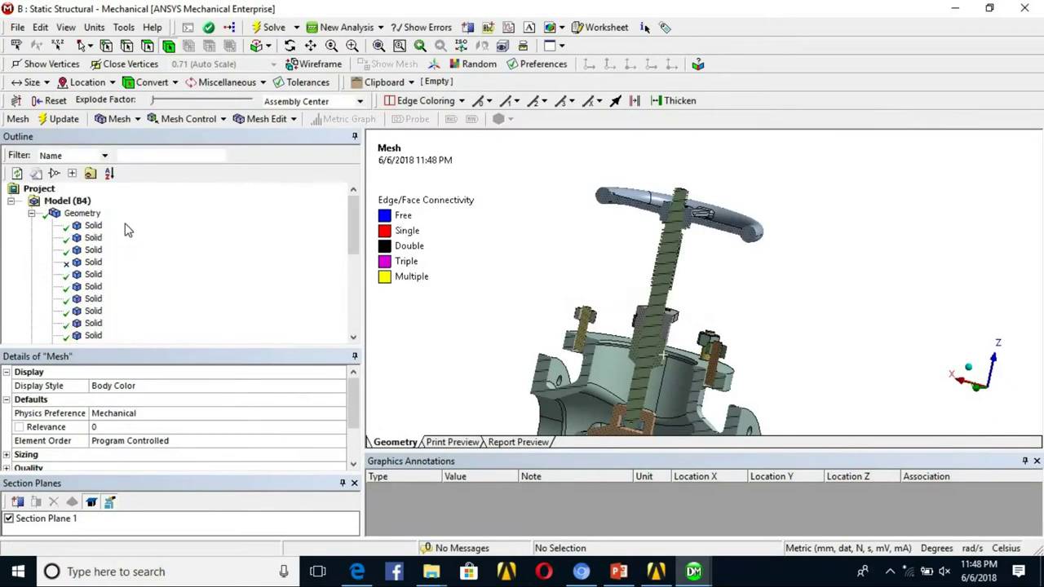
pyautogui.rightClick(59, 213)
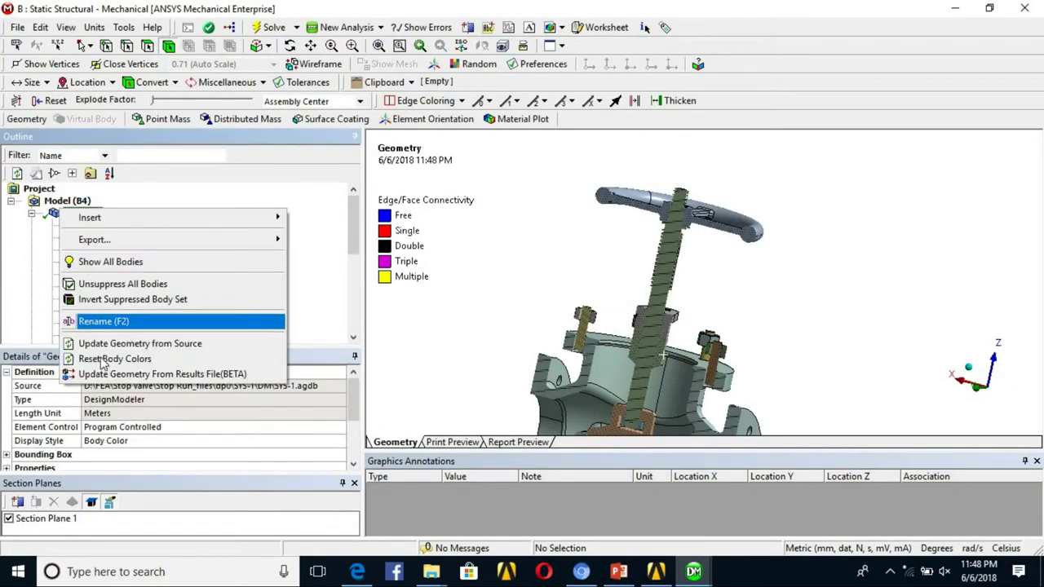
pyautogui.click(173, 336)
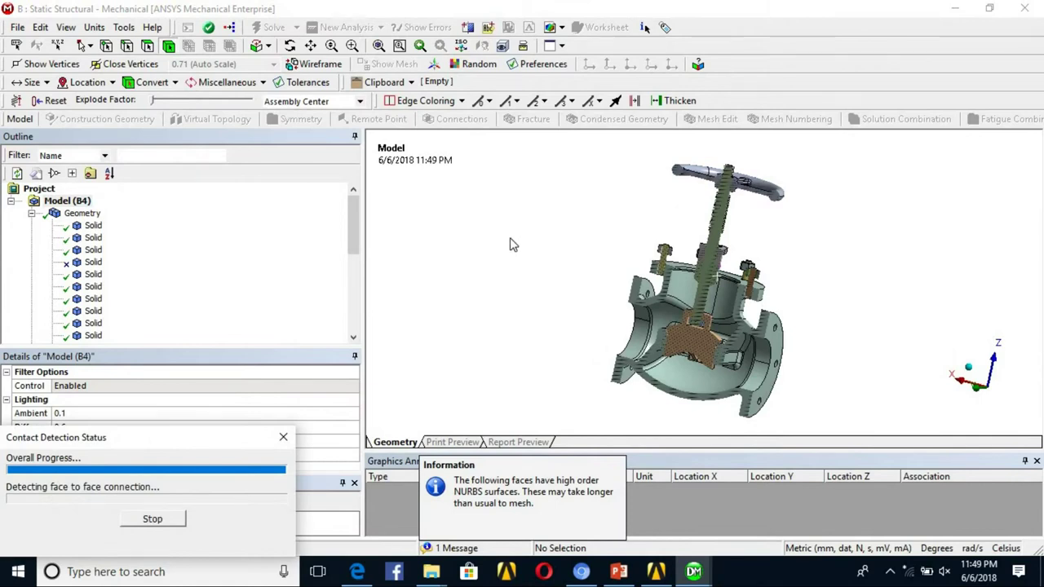
# Clear the generated mesh data on the updated model and generate a new mesh
pyautogui.click(31, 201)
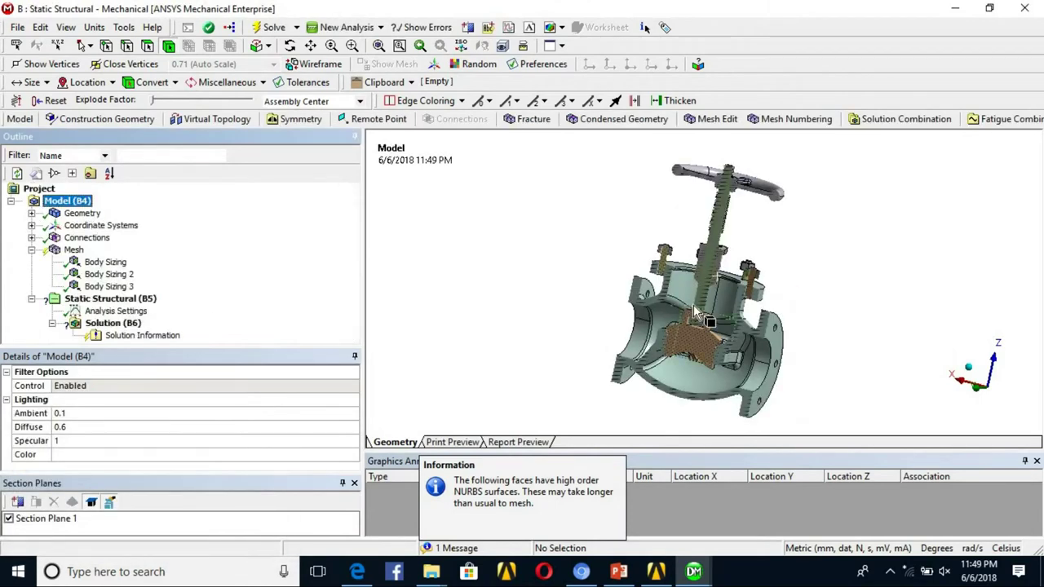
pyautogui.scroll(5, 693, 306)
pyautogui.moveTo(737, 274)
pyautogui.mouseDown(button='middle')
pyautogui.moveTo(694, 261)
pyautogui.moveTo(717, 274)
pyautogui.mouseUp(button='middle')
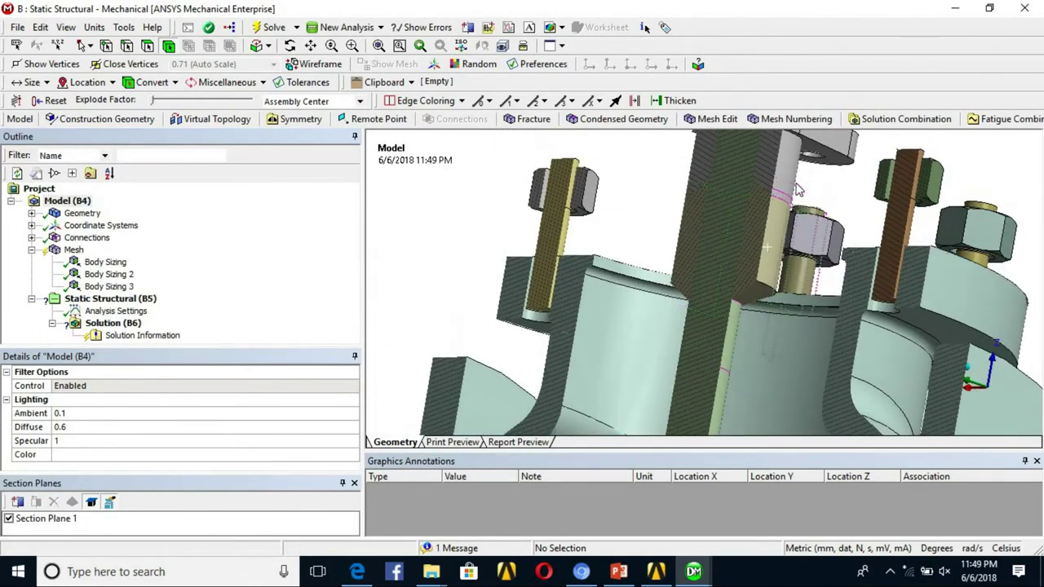
pyautogui.scroll(-3, 699, 240)
pyautogui.click(73, 250)
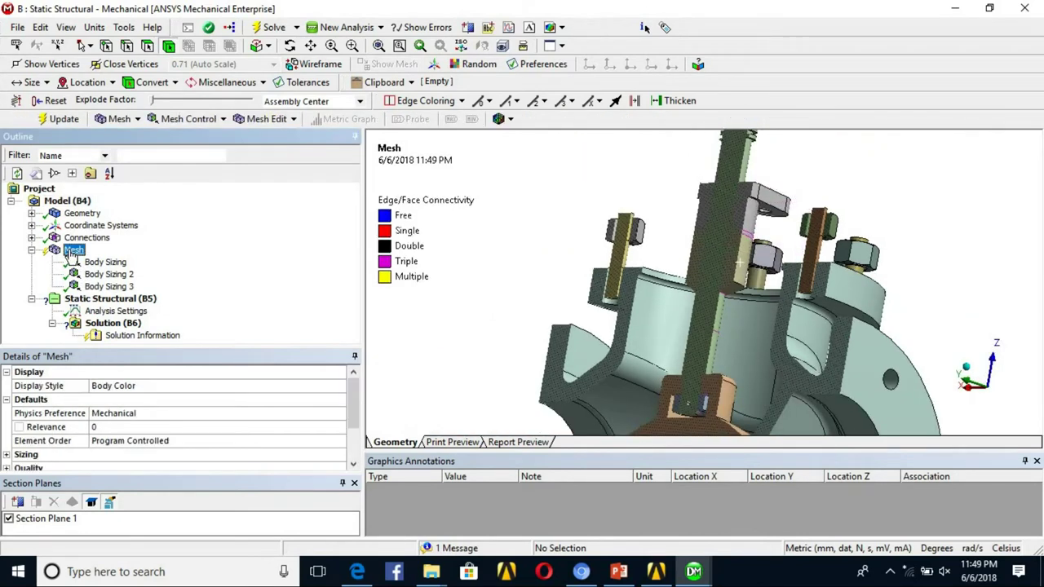
pyautogui.rightClick(73, 250)
pyautogui.click(131, 422)
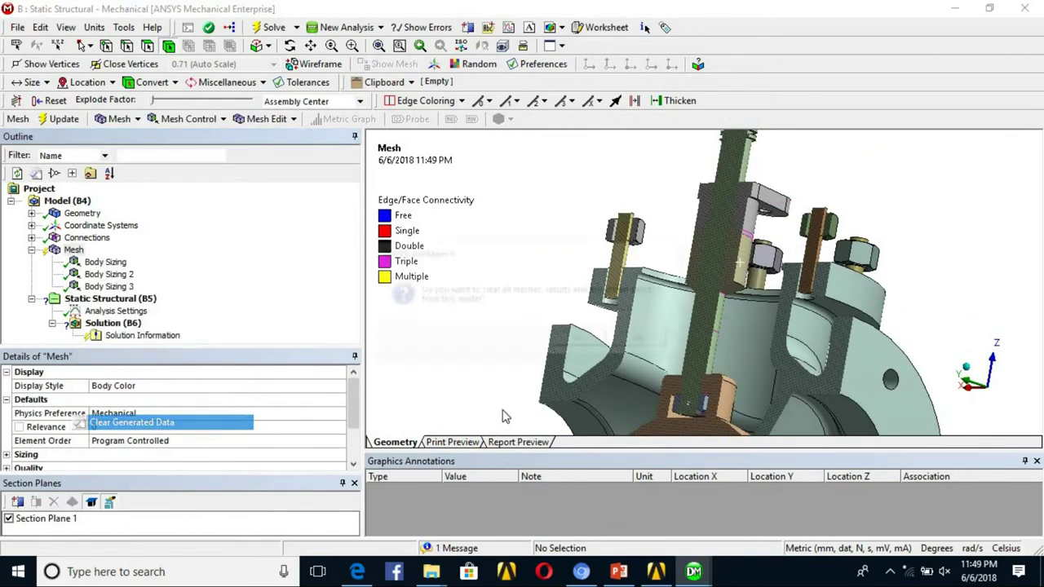
pyautogui.click(580, 344)
pyautogui.rightClick(75, 250)
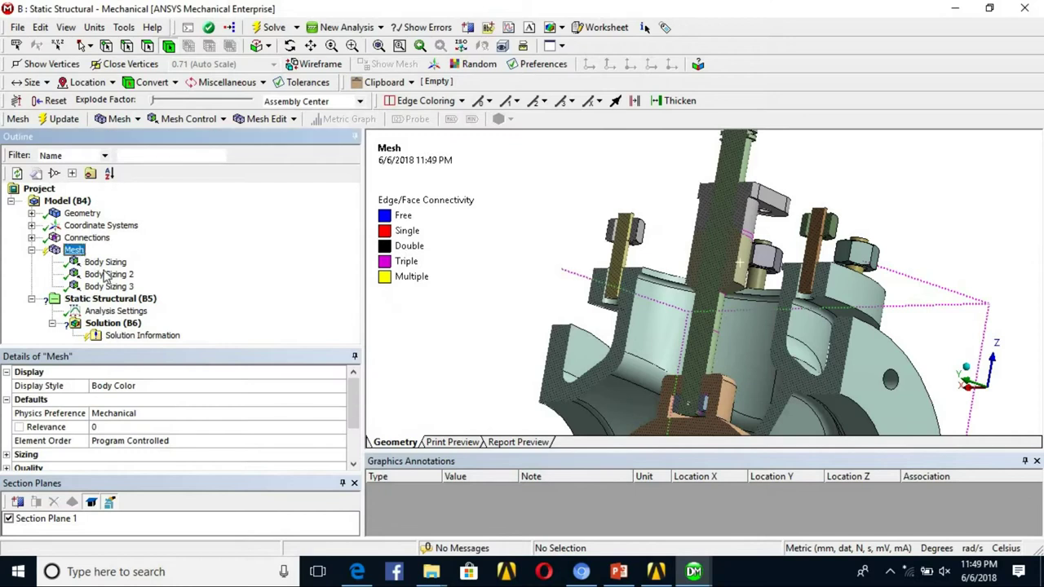
pyautogui.click(198, 304)
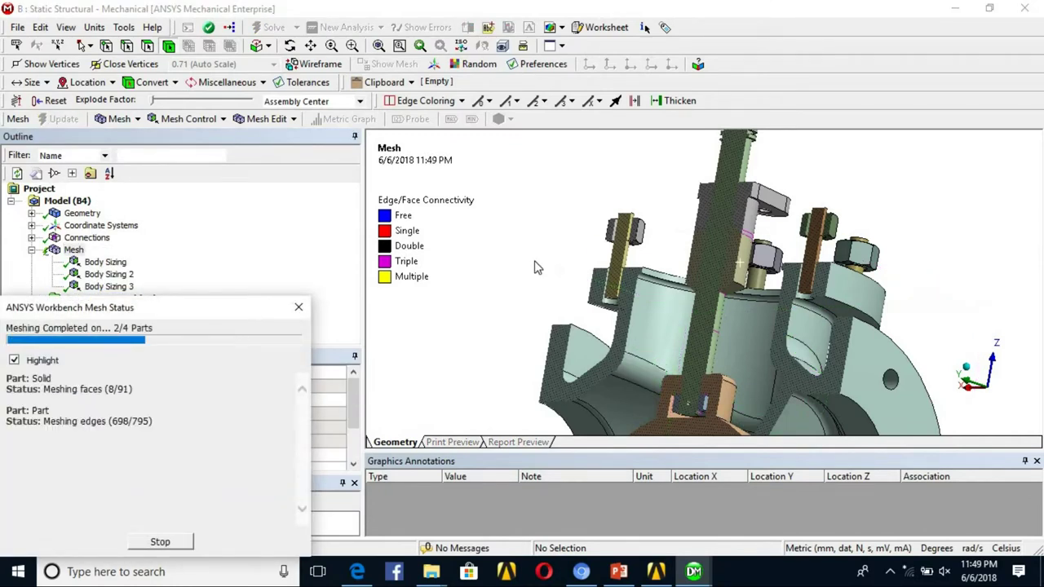
# Move the mesh status window clear of the outline and set edge coloring to By Body Color
pyautogui.scroll(-5, 727, 244)
pyautogui.moveTo(667, 289); pyautogui.dragTo(681, 301, button='middle')
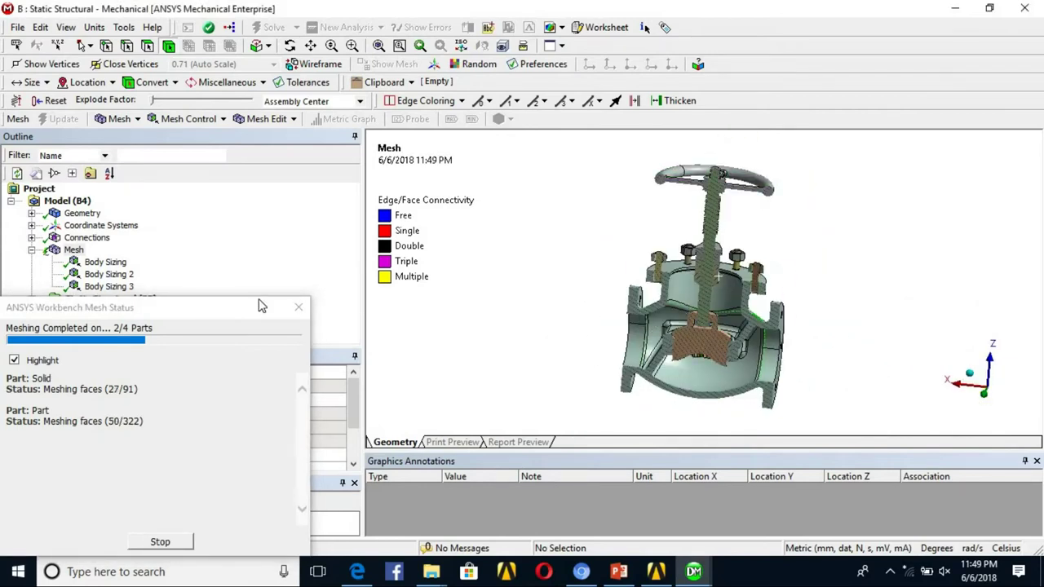
pyautogui.moveTo(204, 306); pyautogui.dragTo(467, 186)
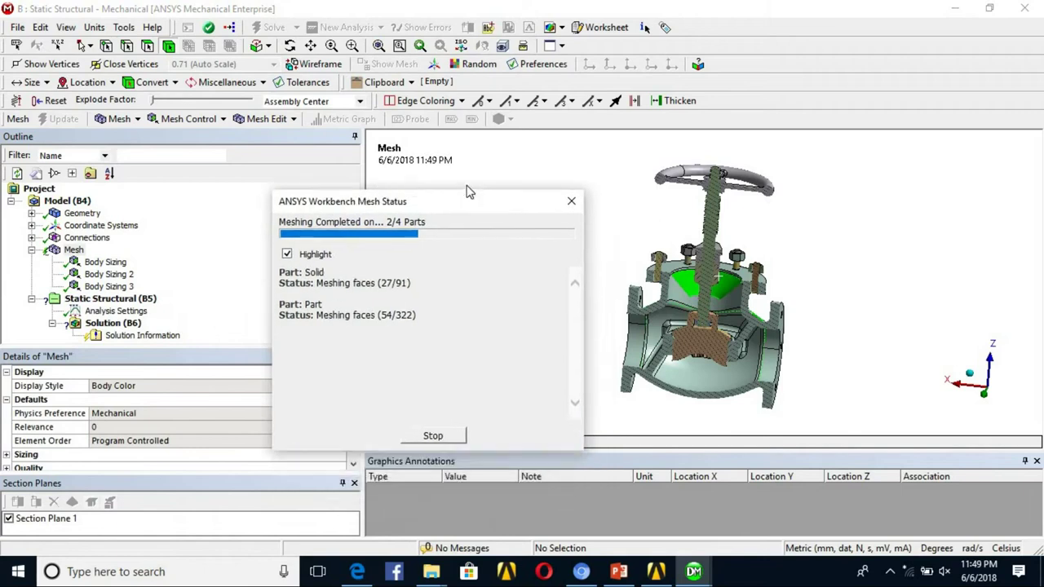
pyautogui.rightClick(390, 154)
pyautogui.click(409, 159)
pyautogui.click(440, 165)
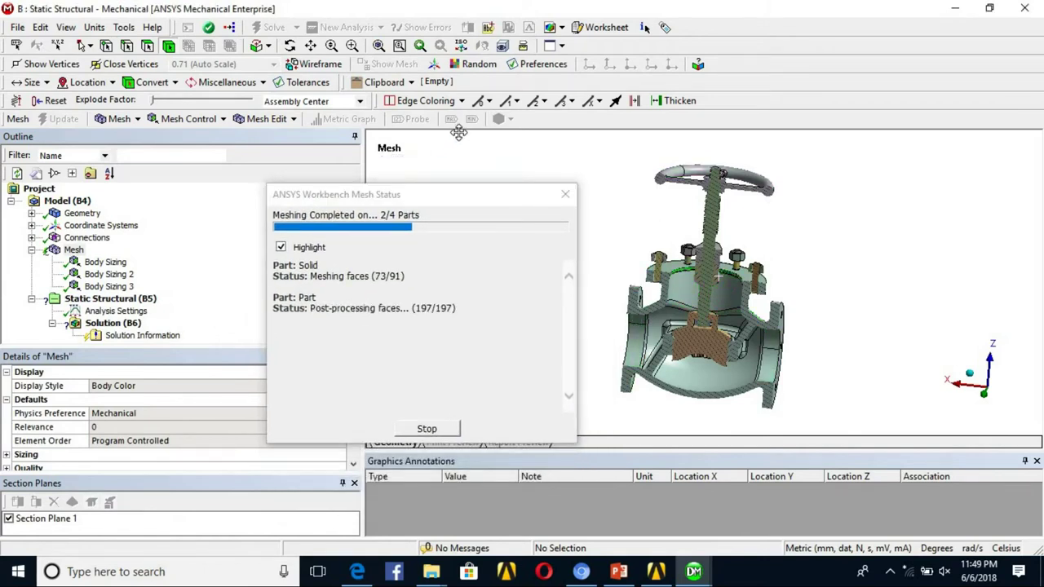
pyautogui.click(426, 100)
pyautogui.click(427, 122)
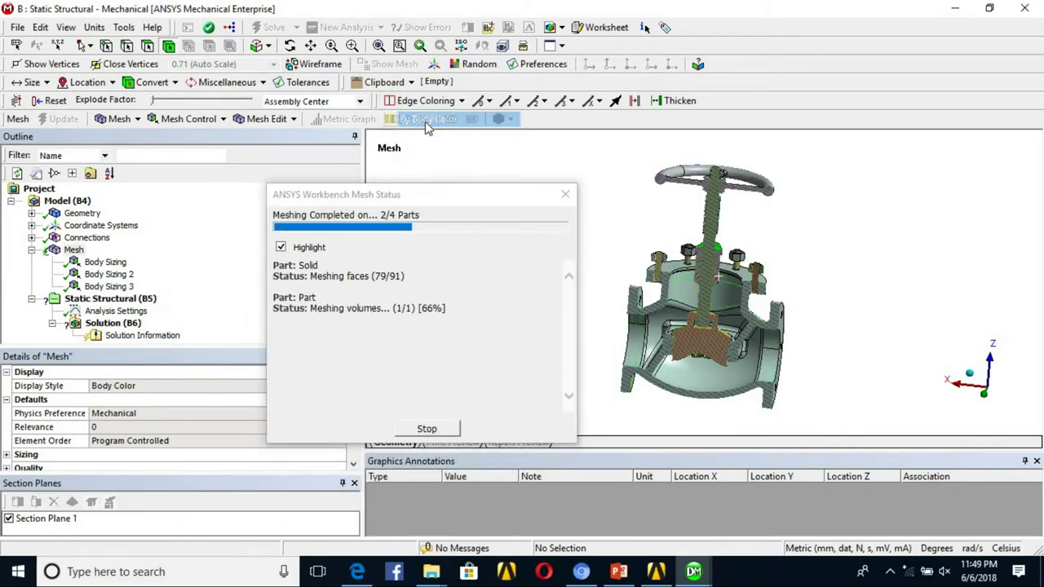
# Expand the contacts under Connections to review the contact regions, and move the mesh status window clear of the model
pyautogui.moveTo(432, 199); pyautogui.dragTo(404, 172)
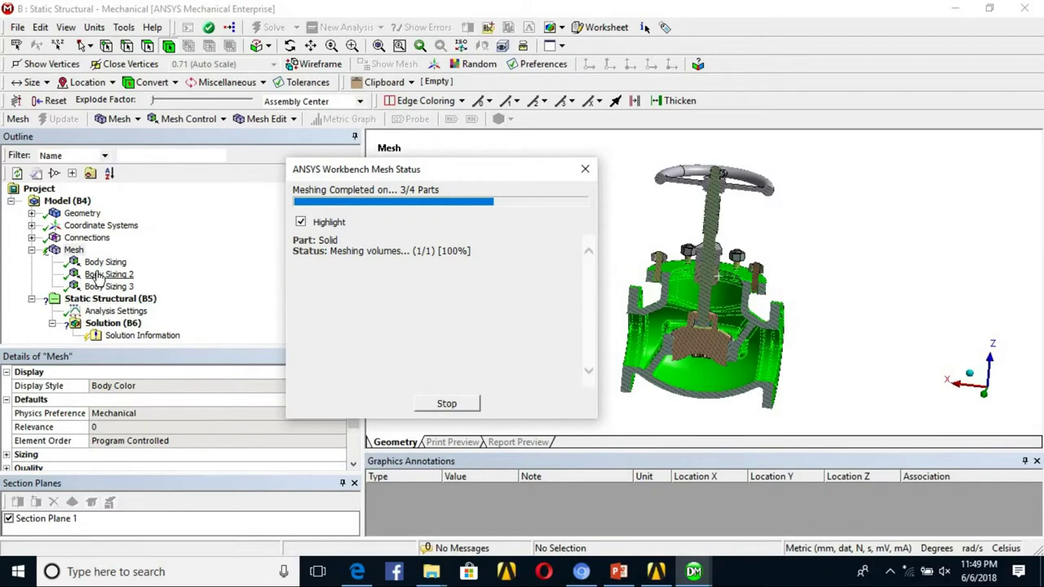
pyautogui.click(31, 238)
pyautogui.click(47, 250)
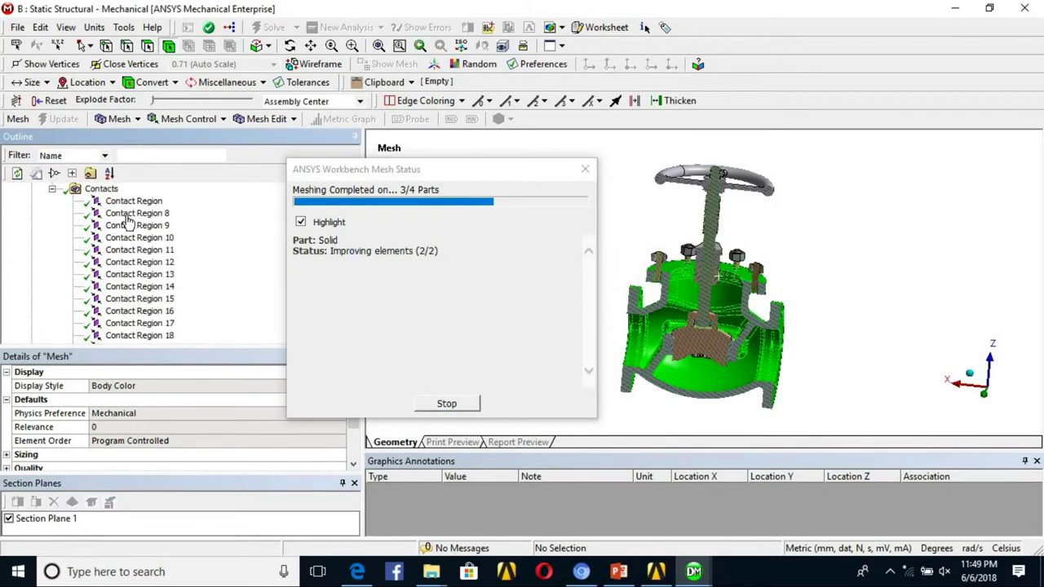
pyautogui.scroll(-4, 128, 220)
pyautogui.scroll(5, 131, 245)
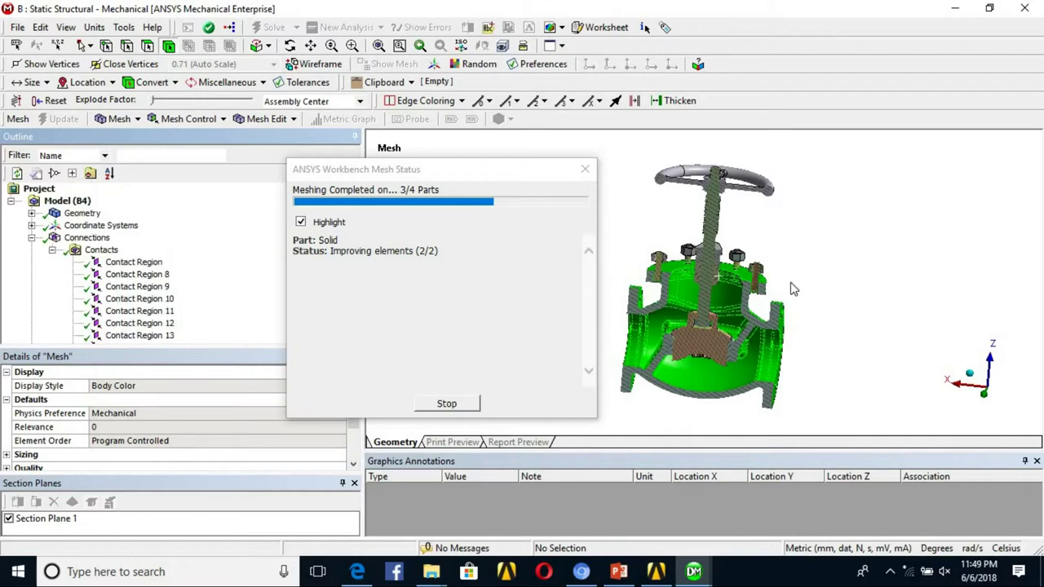
pyautogui.moveTo(478, 173); pyautogui.dragTo(339, 186)
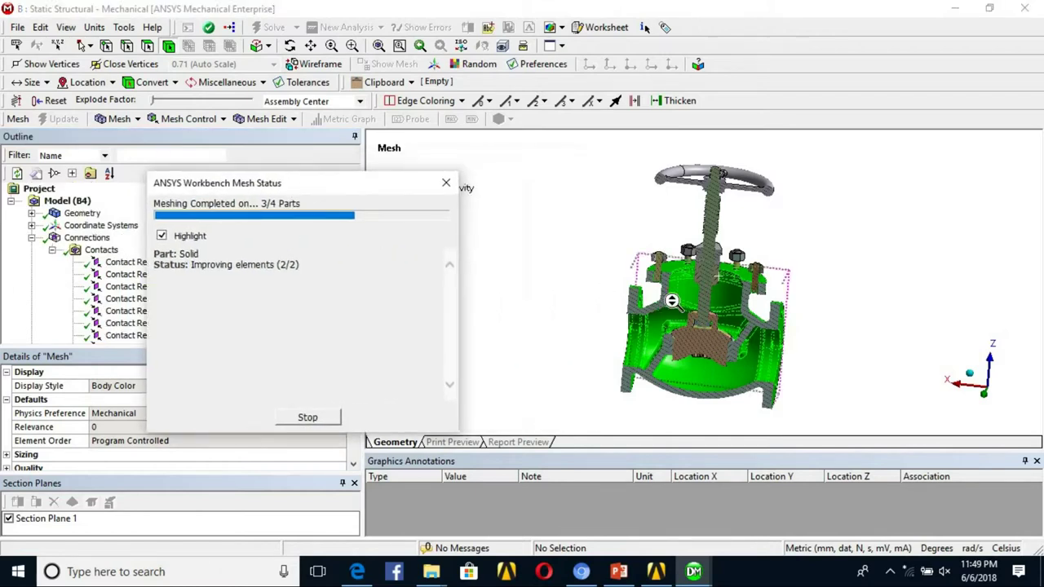
# Show all bodies of the meshed valve again so the bonnet is included in the section view
pyautogui.scroll(5, 710, 316)
pyautogui.scroll(-3, 710, 316)
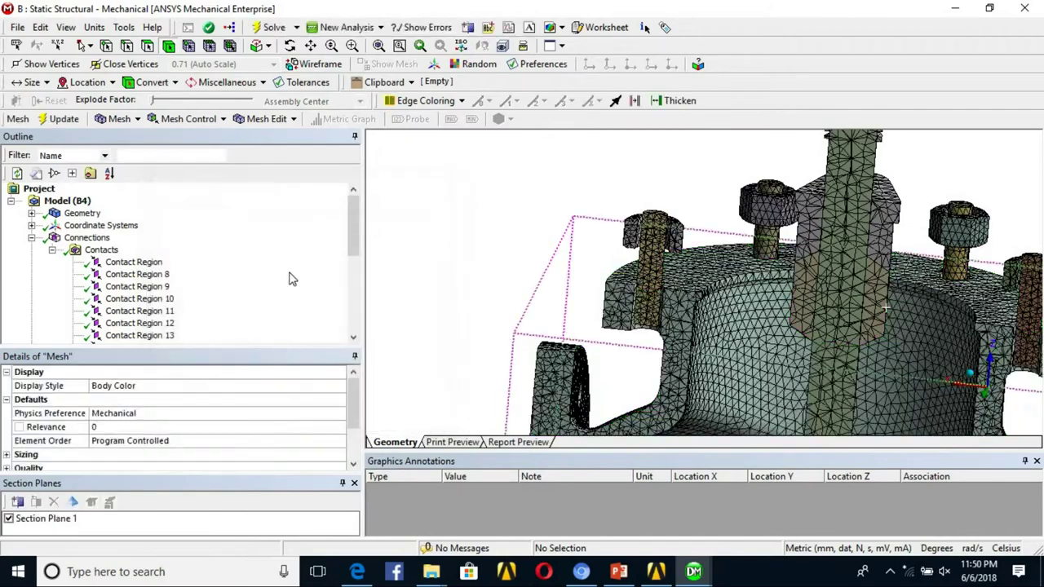
pyautogui.moveTo(694, 294); pyautogui.dragTo(699, 267, button='middle')
pyautogui.scroll(8, 689, 293)
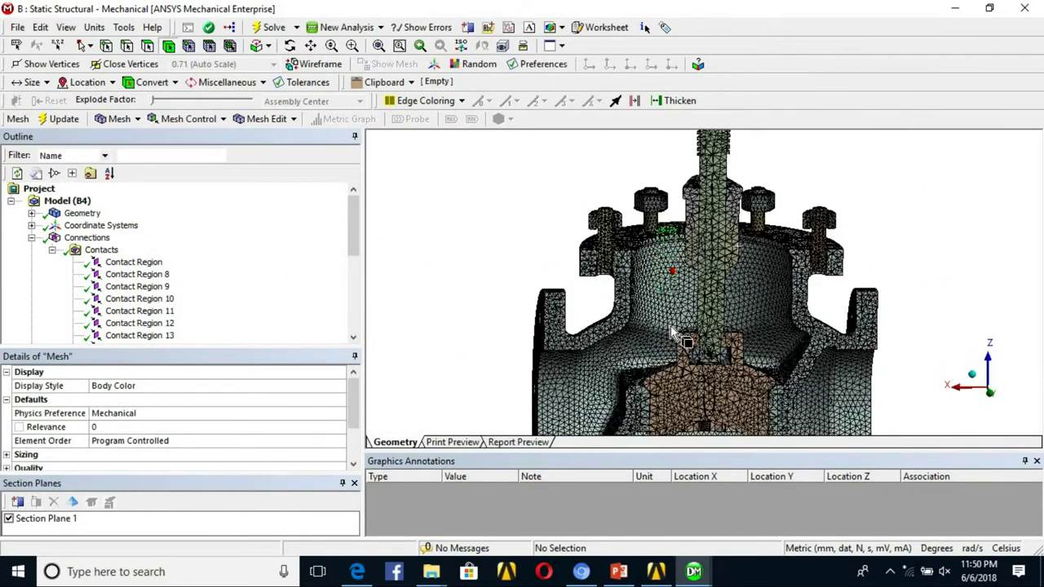
pyautogui.scroll(-6, 681, 328)
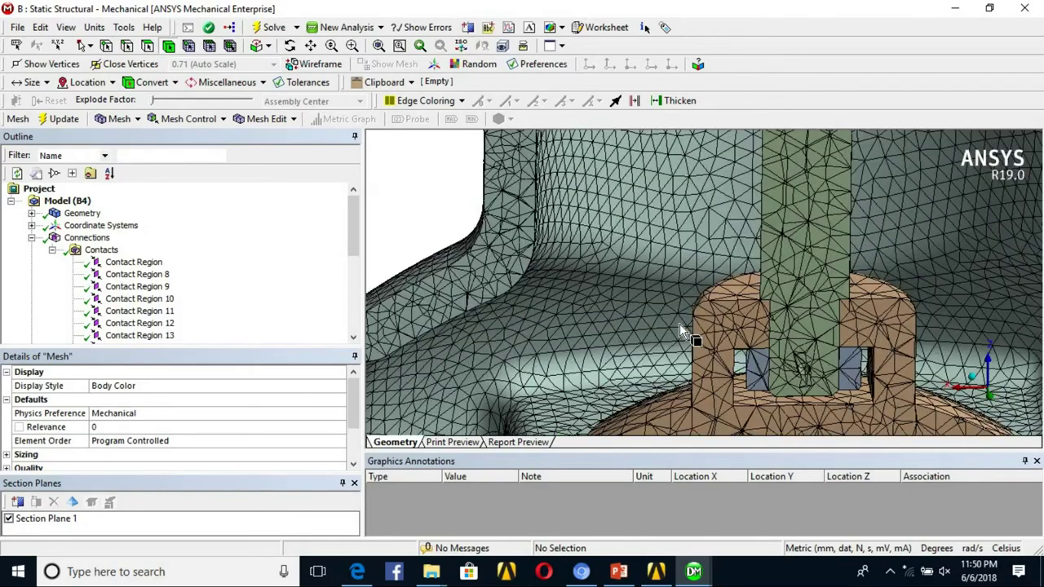
pyautogui.rightClick(511, 199)
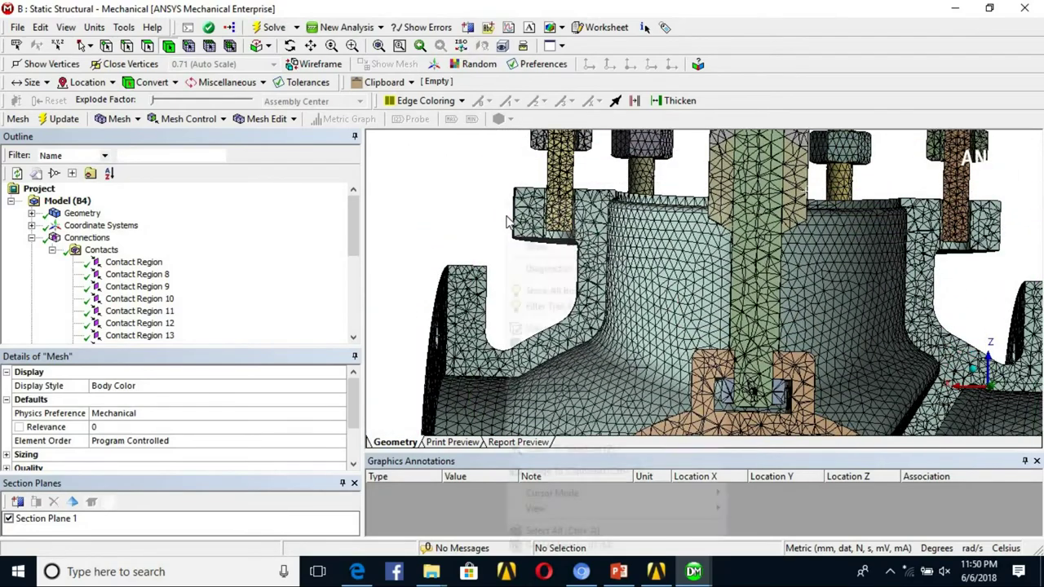
pyautogui.click(629, 295)
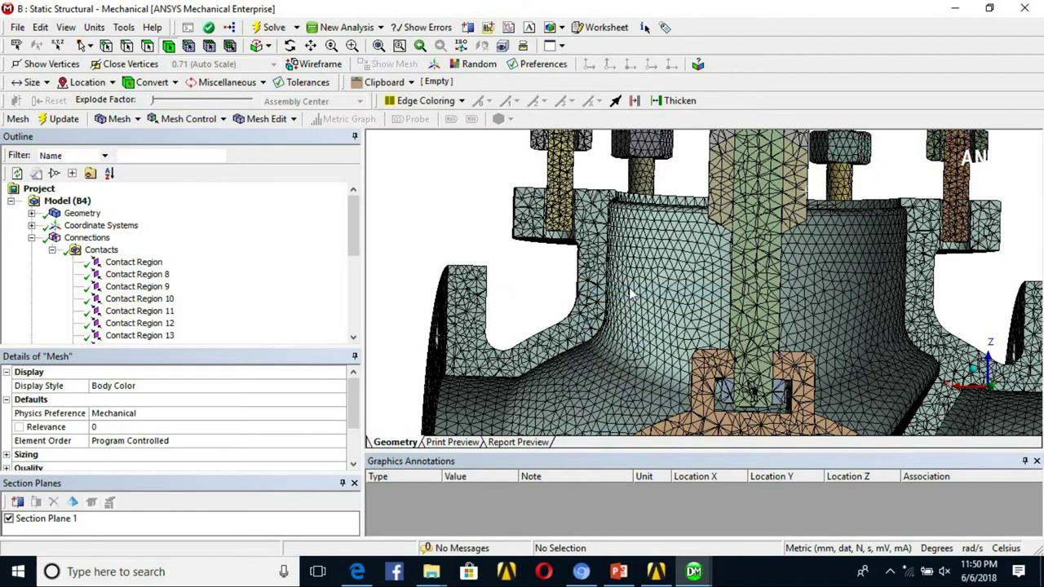
# Examine the sectioned mesh around the stem, the plug and the valve body's seat
pyautogui.scroll(-4, 657, 296)
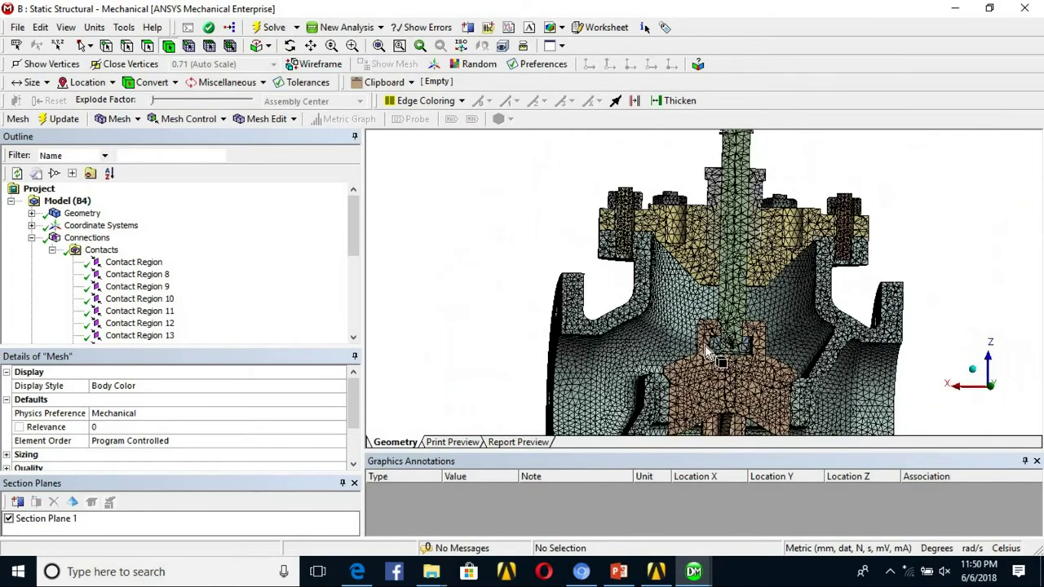
pyautogui.moveTo(703, 344); pyautogui.dragTo(603, 354, button='middle')
pyautogui.keyDown('ctrl'); pyautogui.moveTo(657, 326); pyautogui.dragTo(617, 303, button='middle'); pyautogui.keyUp('ctrl')
pyautogui.scroll(4, 854, 276)
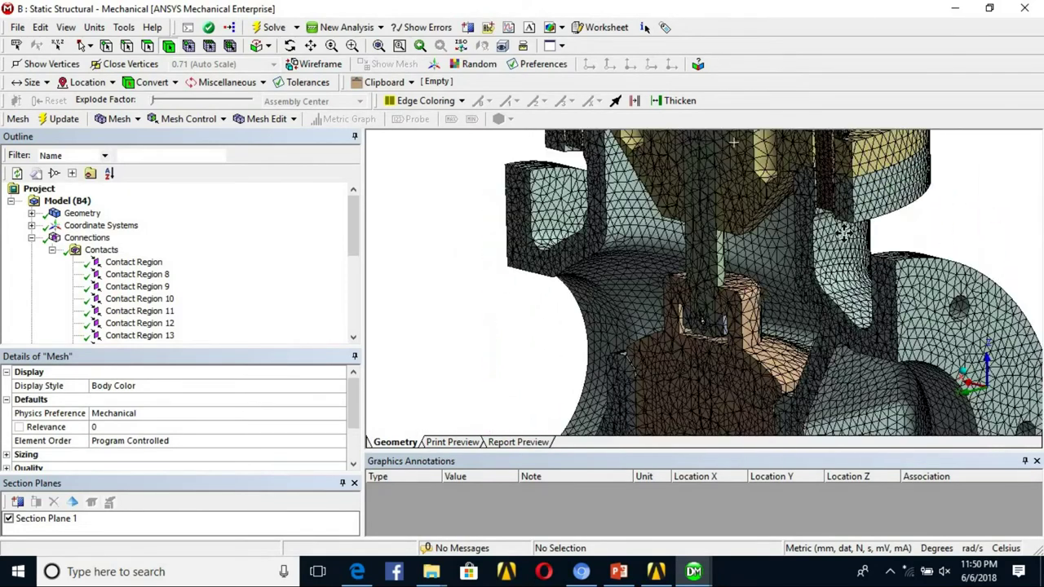
pyautogui.keyDown('ctrl'); pyautogui.moveTo(857, 135); pyautogui.dragTo(729, 301, button='middle'); pyautogui.keyUp('ctrl')
pyautogui.scroll(6, 624, 330)
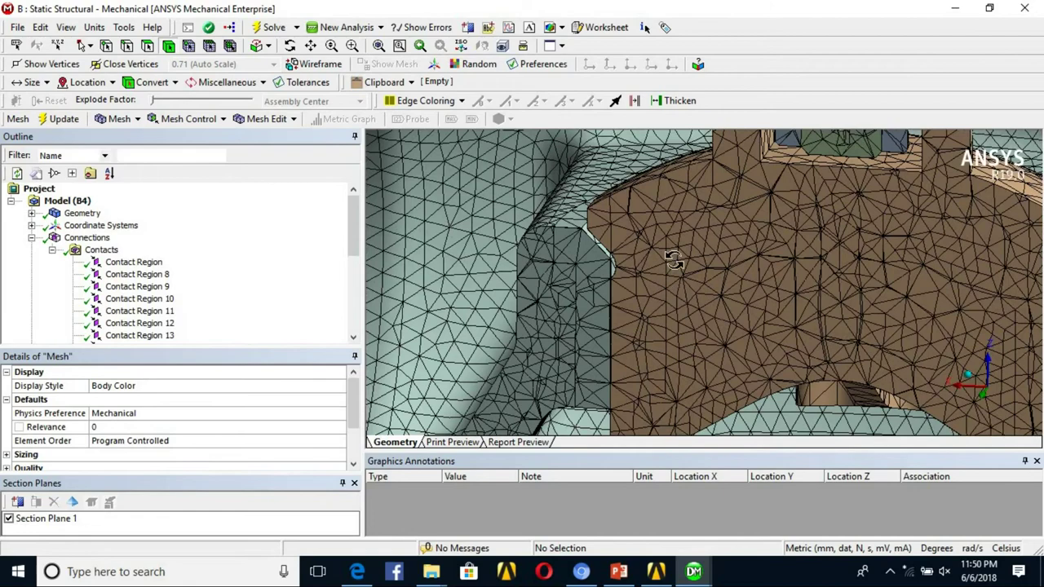
pyautogui.moveTo(661, 276)
pyautogui.mouseDown(button='middle')
pyautogui.moveTo(671, 292)
pyautogui.moveTo(672, 276)
pyautogui.mouseUp(button='middle')
pyautogui.scroll(-3, 620, 318)
pyautogui.scroll(3, 620, 318)
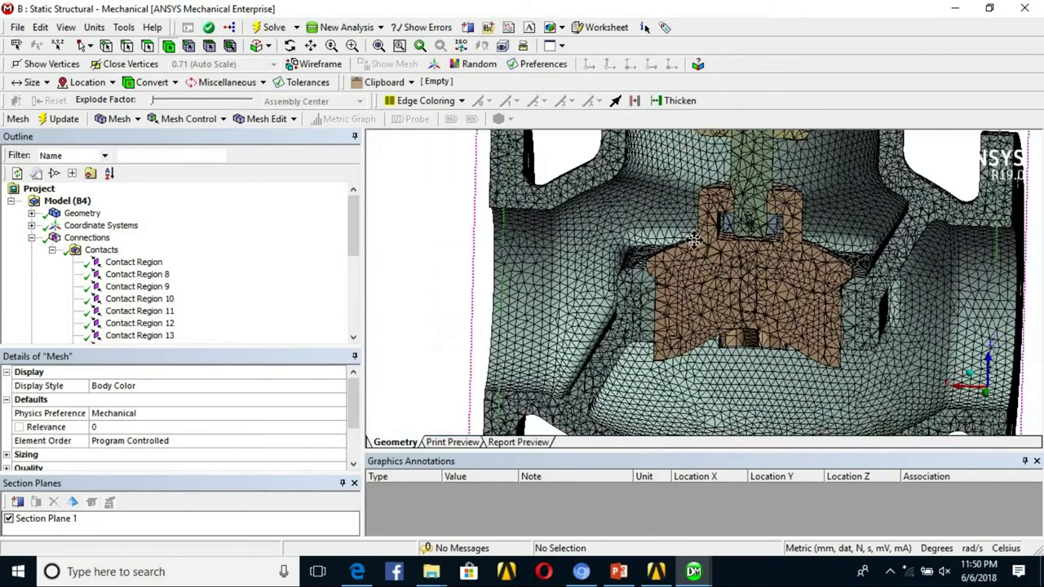
# Delete all contact regions from Contact Region through Contact Region 21
pyautogui.click(127, 265)
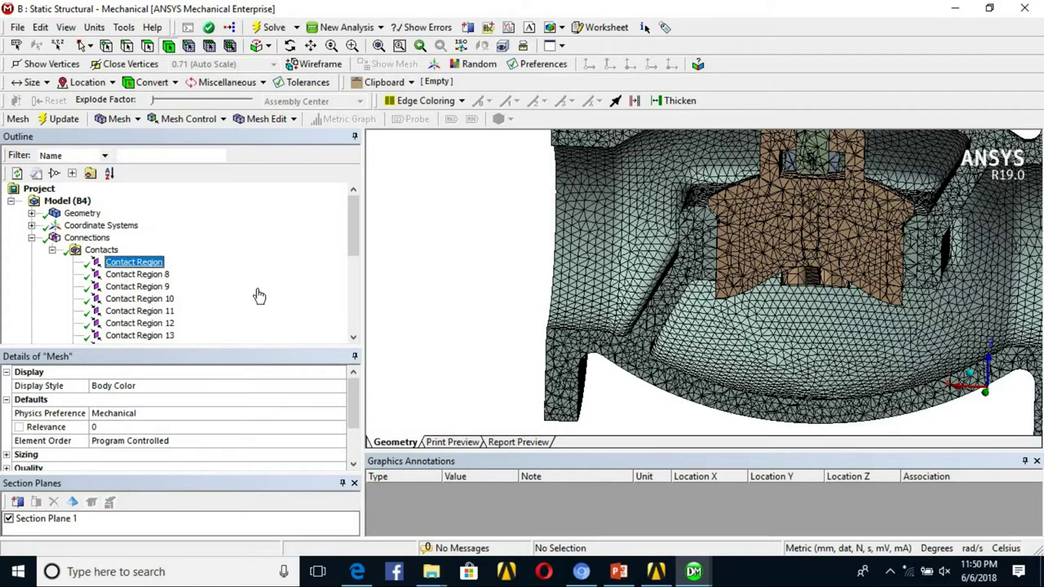
pyautogui.scroll(-5, 158, 314)
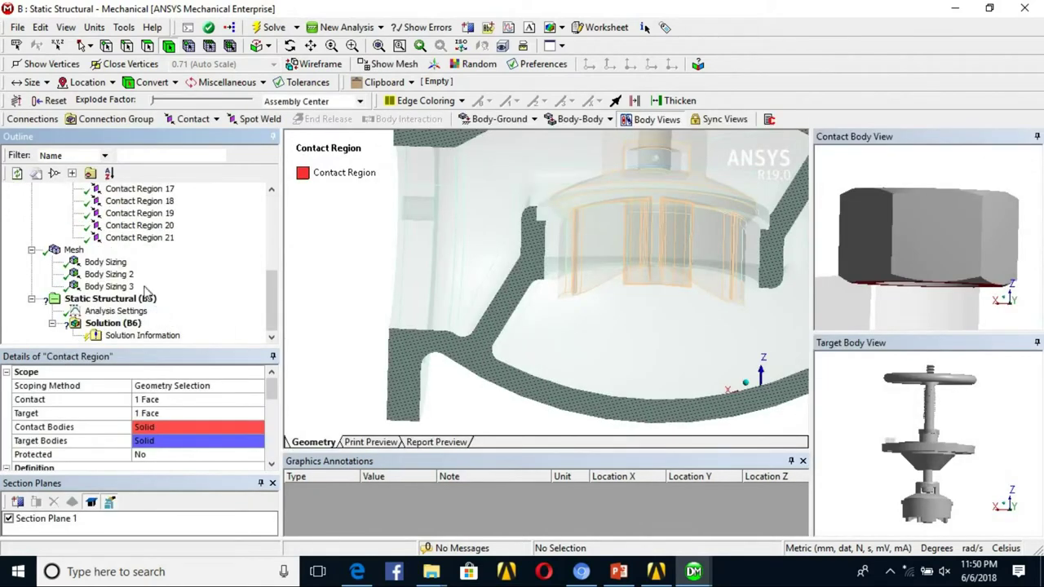
pyautogui.keyDown('shift'); pyautogui.click(138, 238); pyautogui.keyUp('shift')
pyautogui.rightClick(138, 239)
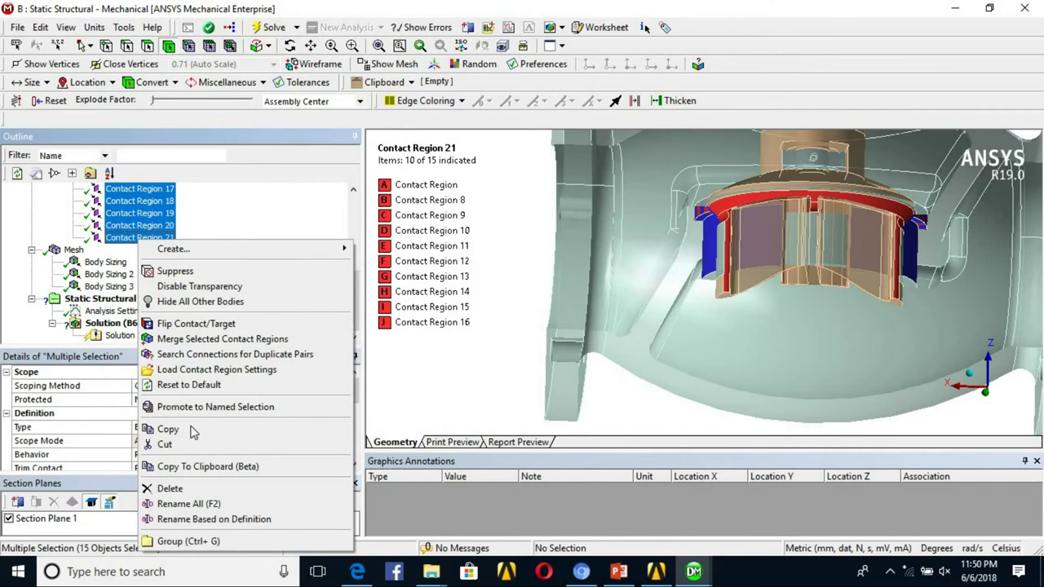
pyautogui.click(171, 488)
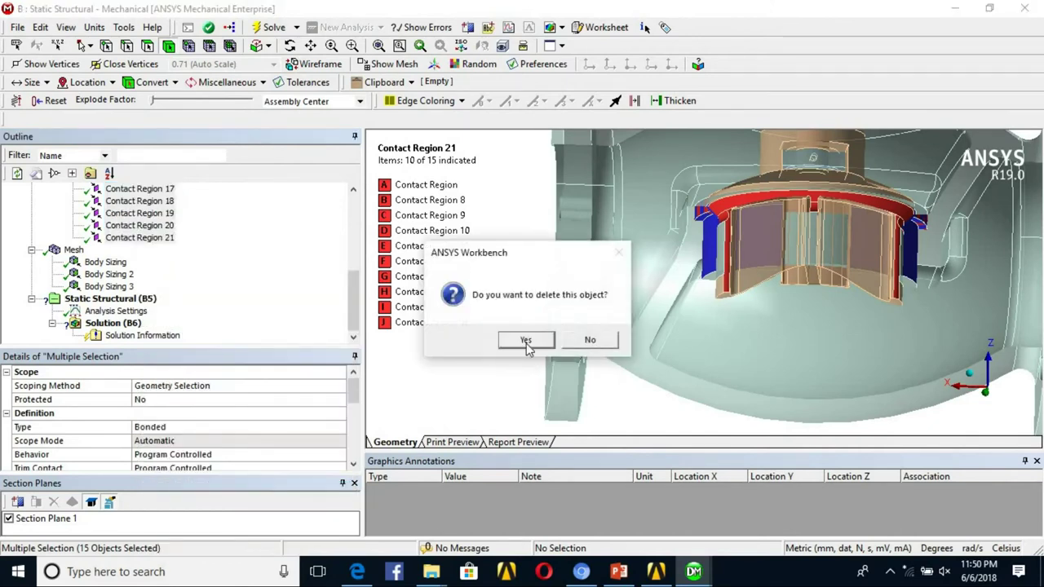
pyautogui.click(526, 341)
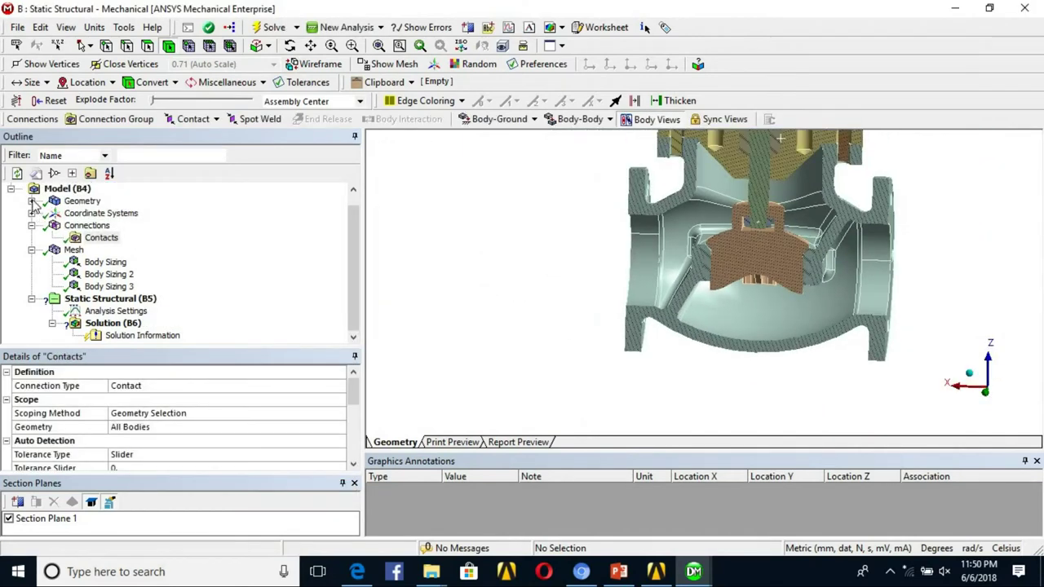
# Highlight the multibody part under Geometry and examine which bodies it covers around the bonnet and its bolts
pyautogui.click(31, 201)
pyautogui.scroll(-5, 96, 252)
pyautogui.click(92, 201)
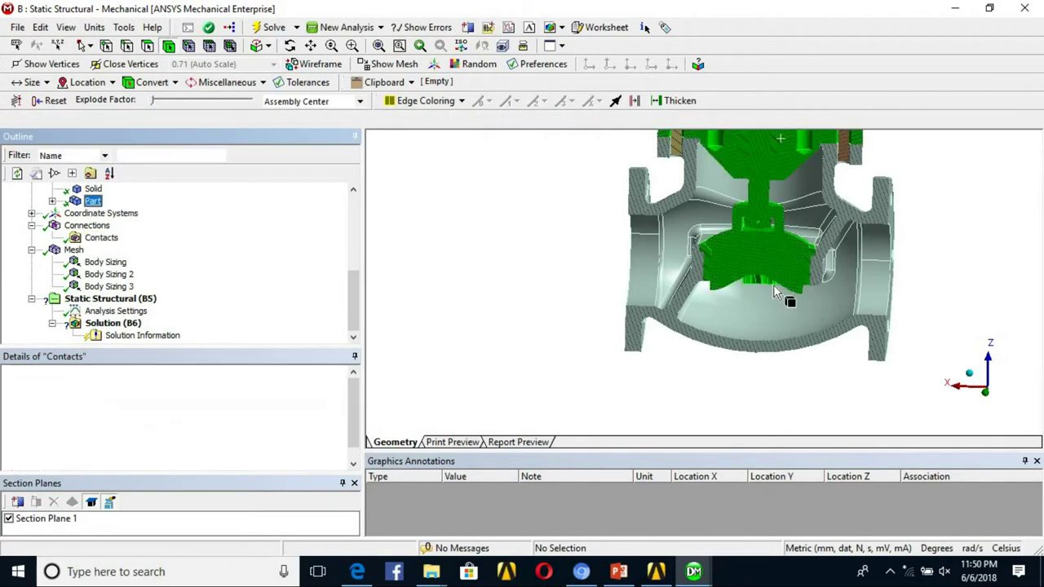
pyautogui.scroll(5, 750, 342)
pyautogui.keyDown('ctrl'); pyautogui.moveTo(622, 217); pyautogui.dragTo(679, 290, button='middle'); pyautogui.keyUp('ctrl')
pyautogui.keyDown('ctrl'); pyautogui.moveTo(710, 189); pyautogui.dragTo(660, 294, button='middle'); pyautogui.keyUp('ctrl')
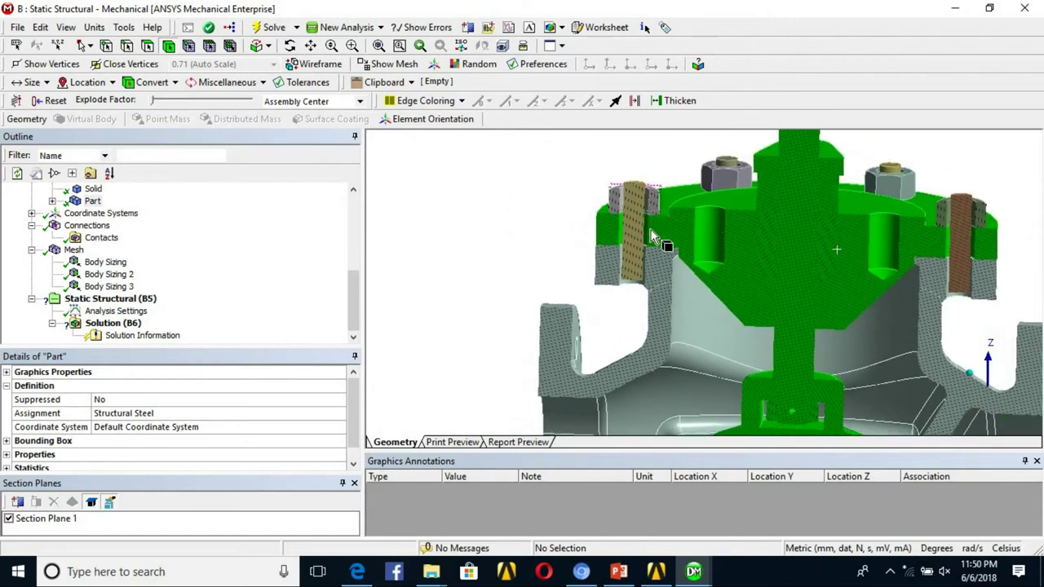
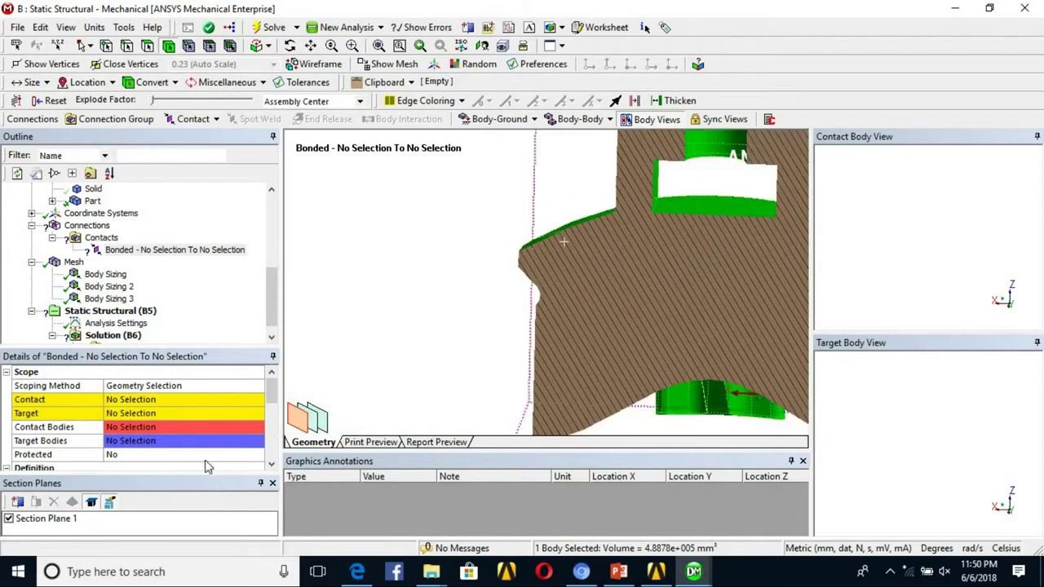
# Turn off Section Plane 1 and switch to face selection on the isolated plug
pyautogui.click(8, 519)
pyautogui.moveTo(585, 354); pyautogui.dragTo(552, 272, button='middle')
pyautogui.click(486, 259)
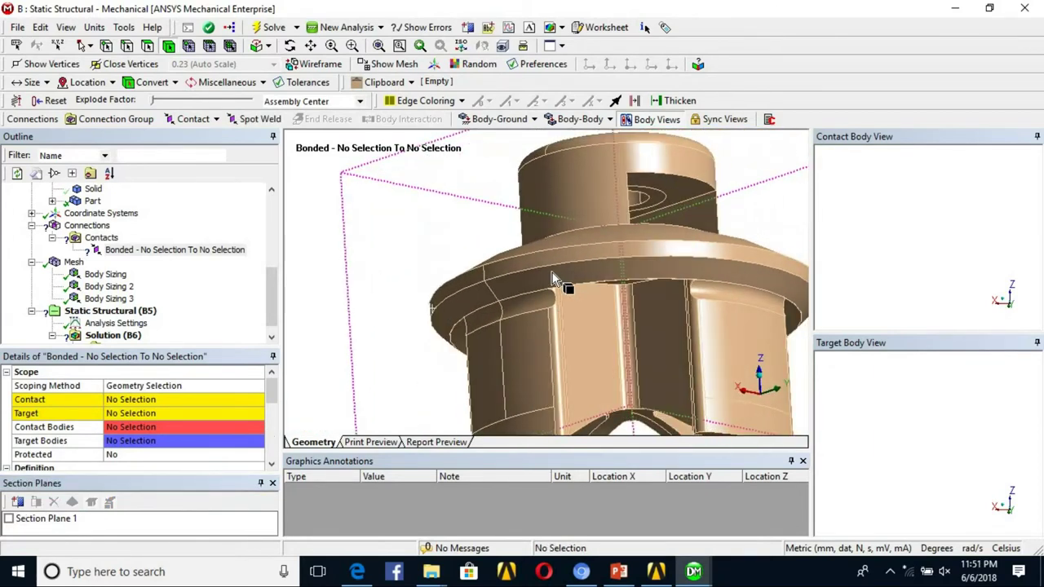
pyautogui.click(552, 273)
pyautogui.click(399, 225)
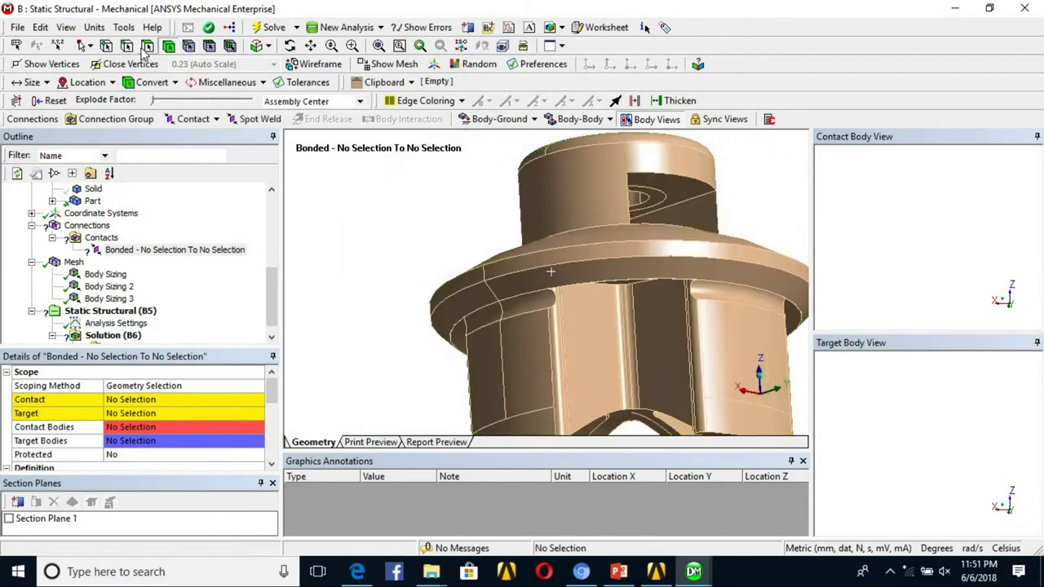
# Select the plug's conical seating face together with the upper outer faces of its guide legs
pyautogui.click(484, 295)
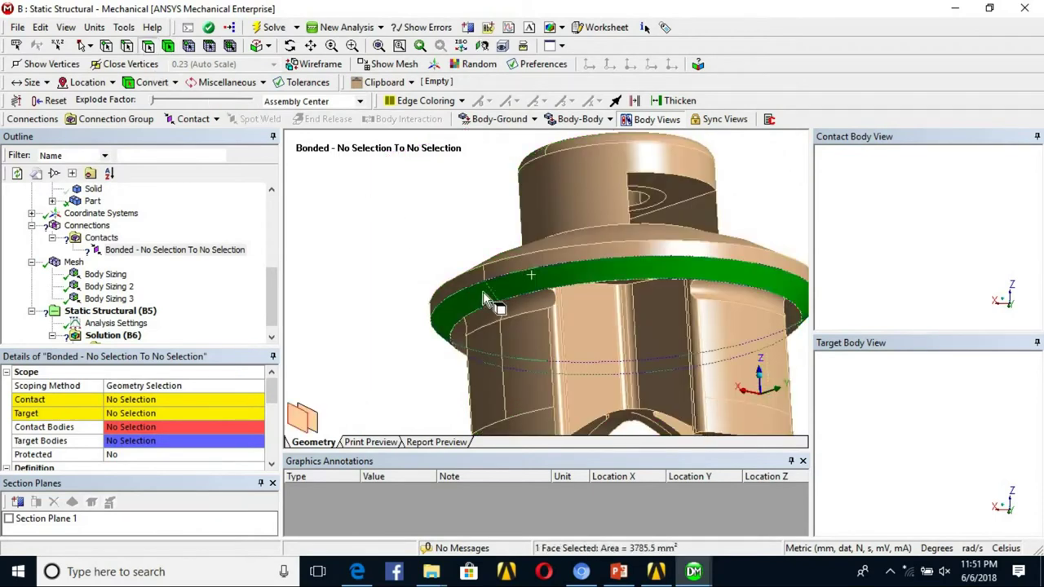
pyautogui.keyDown('ctrl'); pyautogui.click(514, 359); pyautogui.keyUp('ctrl')
pyautogui.keyDown('ctrl'); pyautogui.click(630, 373); pyautogui.keyUp('ctrl')
pyautogui.keyDown('ctrl'); pyautogui.click(763, 355); pyautogui.keyUp('ctrl')
pyautogui.moveTo(763, 354); pyautogui.dragTo(465, 289, button='middle')
pyautogui.keyDown('ctrl'); pyautogui.click(754, 292); pyautogui.keyUp('ctrl')
pyautogui.scroll(-3, 753, 291)
pyautogui.moveTo(734, 310); pyautogui.dragTo(650, 343, button='middle')
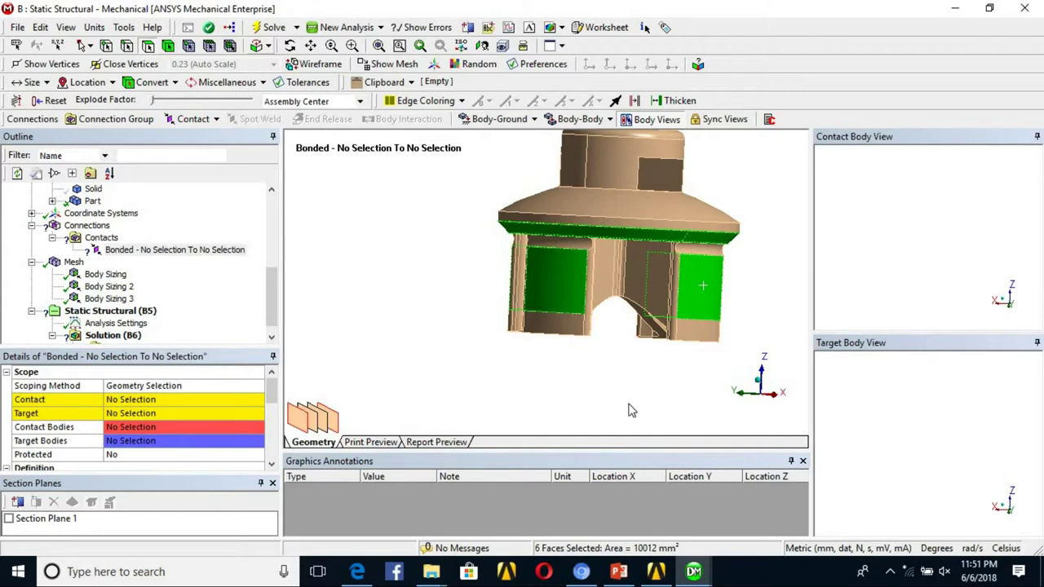
# Add the lower outer faces of the plug's guide legs to the selection
pyautogui.keyDown('ctrl'); pyautogui.click(559, 325); pyautogui.keyUp('ctrl')
pyautogui.keyDown('ctrl'); pyautogui.click(701, 331); pyautogui.keyUp('ctrl')
pyautogui.moveTo(701, 330); pyautogui.dragTo(640, 325, button='middle')
pyautogui.moveTo(699, 341); pyautogui.dragTo(575, 349, button='middle')
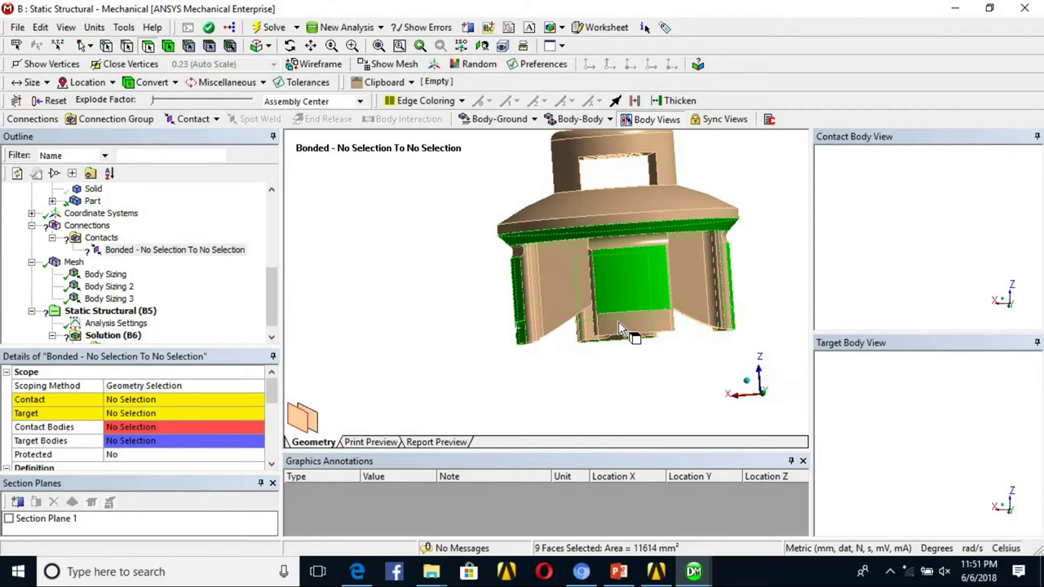
pyautogui.keyDown('ctrl'); pyautogui.click(625, 321); pyautogui.keyUp('ctrl')
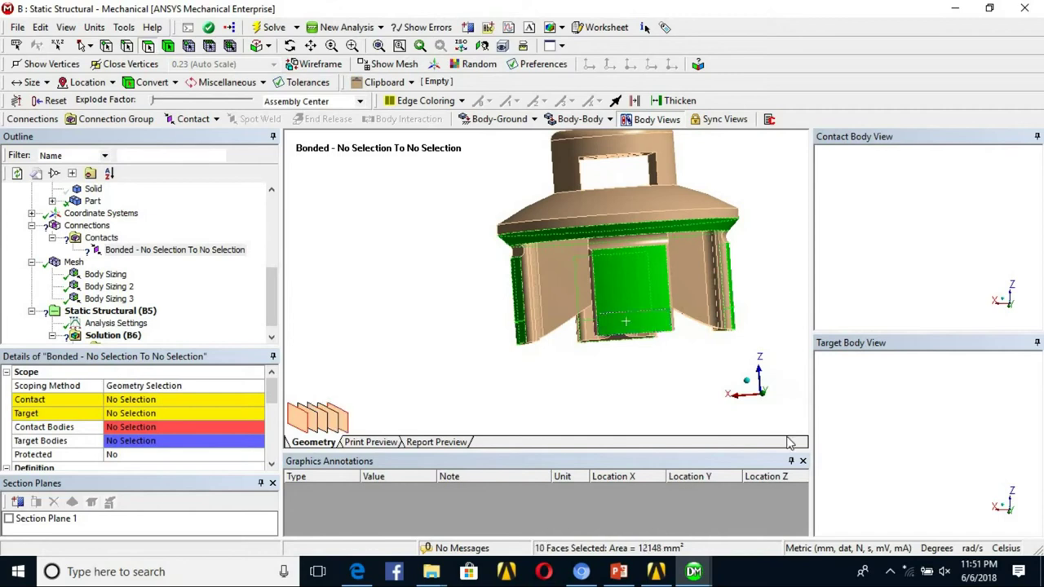
# Scope the bonded contact's Contact side to five plug faces: the conical ring and the lower guide leg faces
pyautogui.click(144, 401)
pyautogui.click(122, 400)
pyautogui.rightClick(455, 254)
pyautogui.click(176, 403)
pyautogui.click(176, 403)
pyautogui.keyDown('ctrl'); pyautogui.click(520, 286); pyautogui.keyUp('ctrl')
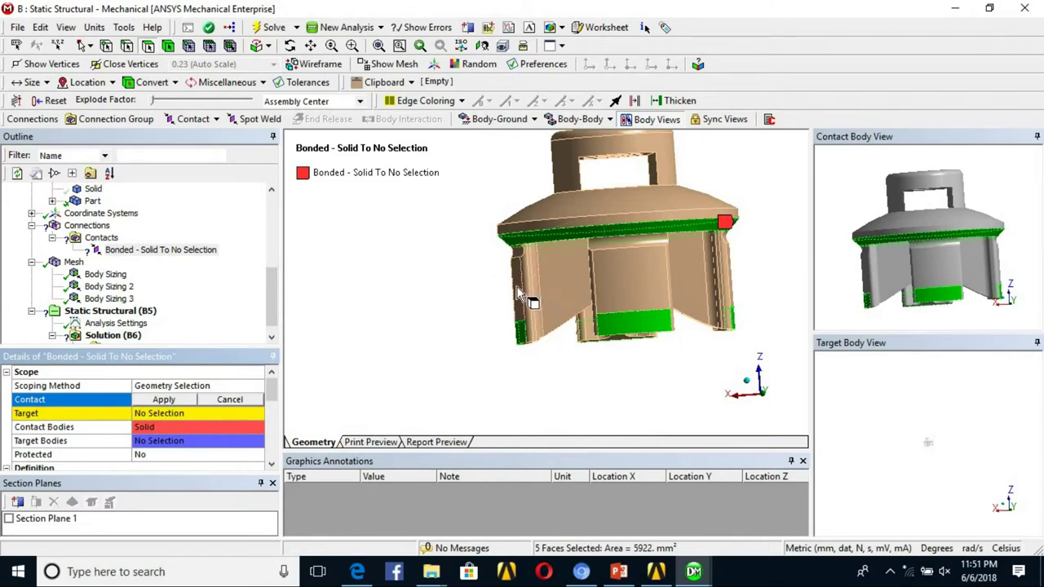
pyautogui.click(186, 399)
# Show all bodies of the valve and turn Section Plane 1 back on
pyautogui.moveTo(503, 280); pyautogui.dragTo(446, 251, button='middle')
pyautogui.rightClick(448, 253)
pyautogui.click(471, 308)
pyautogui.moveTo(646, 289); pyautogui.dragTo(646, 286, button='middle')
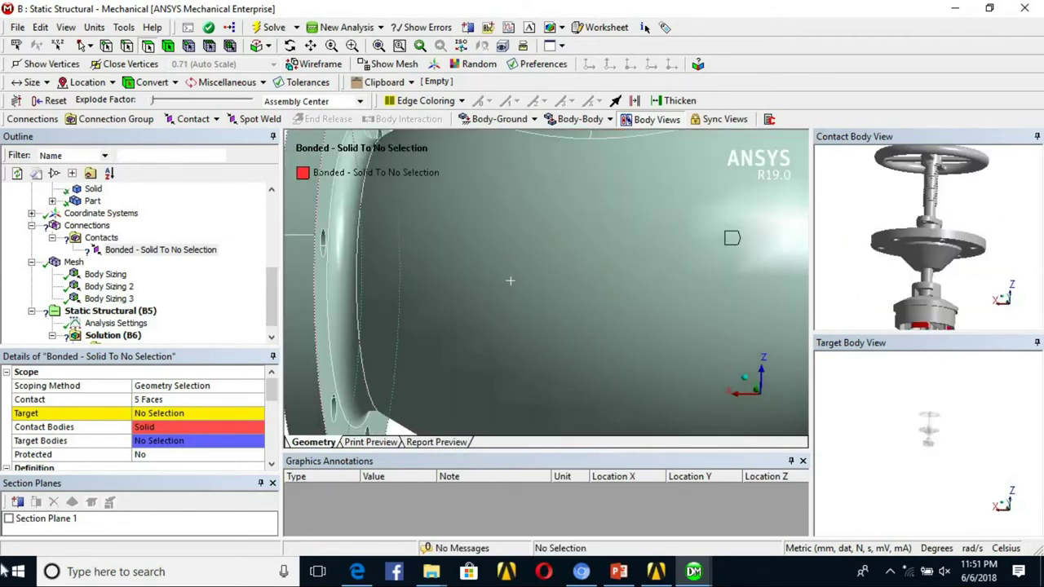
pyautogui.click(8, 519)
# Select the cylindrical seat face in the valve body and hide all other bodies
pyautogui.moveTo(685, 235); pyautogui.dragTo(595, 272, button='middle')
pyautogui.scroll(2, 620, 273)
pyautogui.keyDown('ctrl'); pyautogui.moveTo(530, 264); pyautogui.dragTo(481, 293, button='middle'); pyautogui.keyUp('ctrl')
pyautogui.click(516, 214)
pyautogui.moveTo(516, 214); pyautogui.dragTo(526, 236, button='middle')
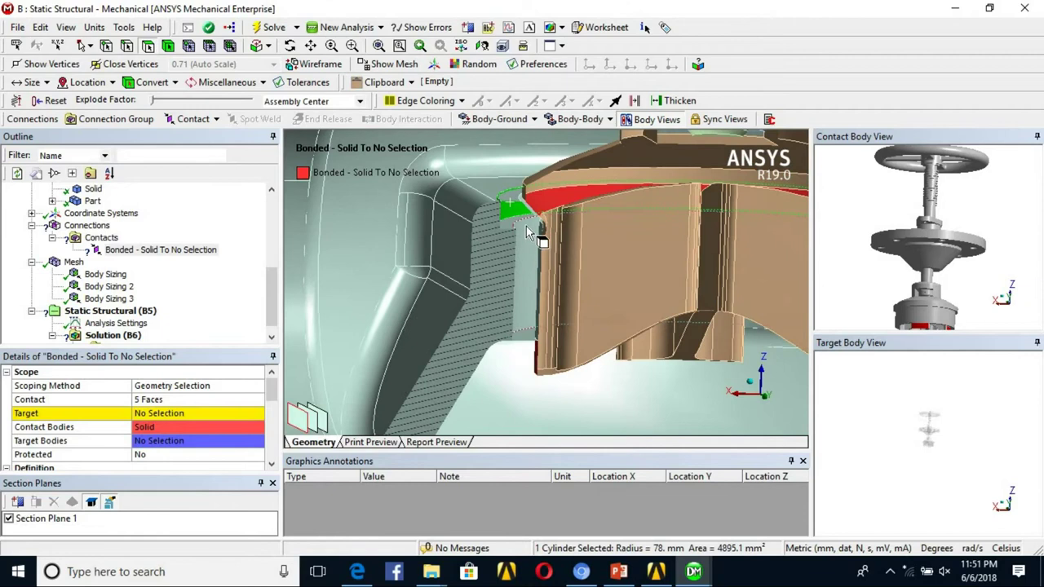
pyautogui.rightClick(526, 223)
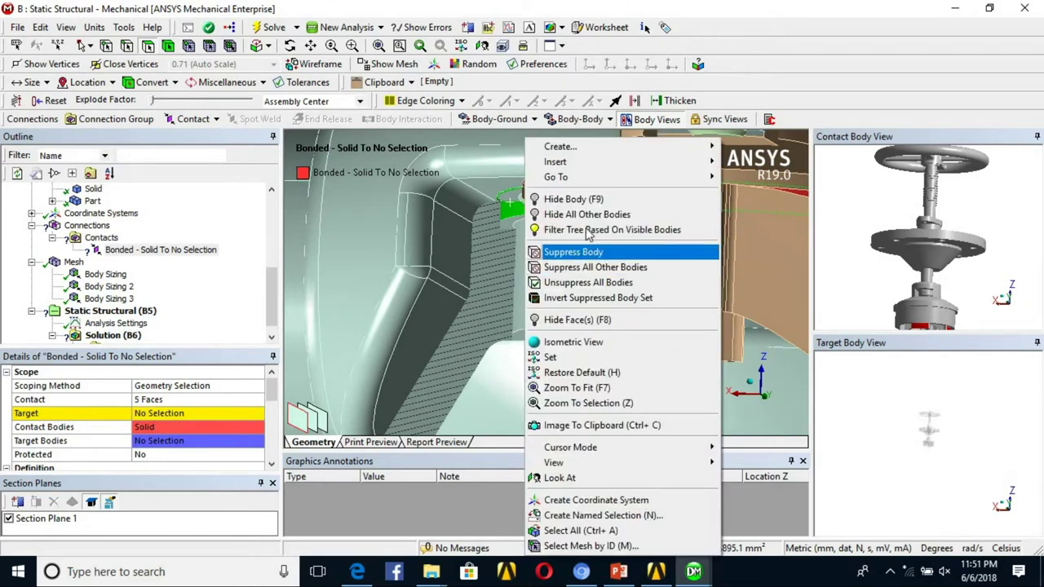
pyautogui.click(587, 214)
pyautogui.moveTo(601, 263); pyautogui.dragTo(547, 285, button='middle')
# Rescope the bonded contact's Contact side to three valve body faces in the seat bore: upper cylinder, ledge and lower cylinder
pyautogui.click(160, 403)
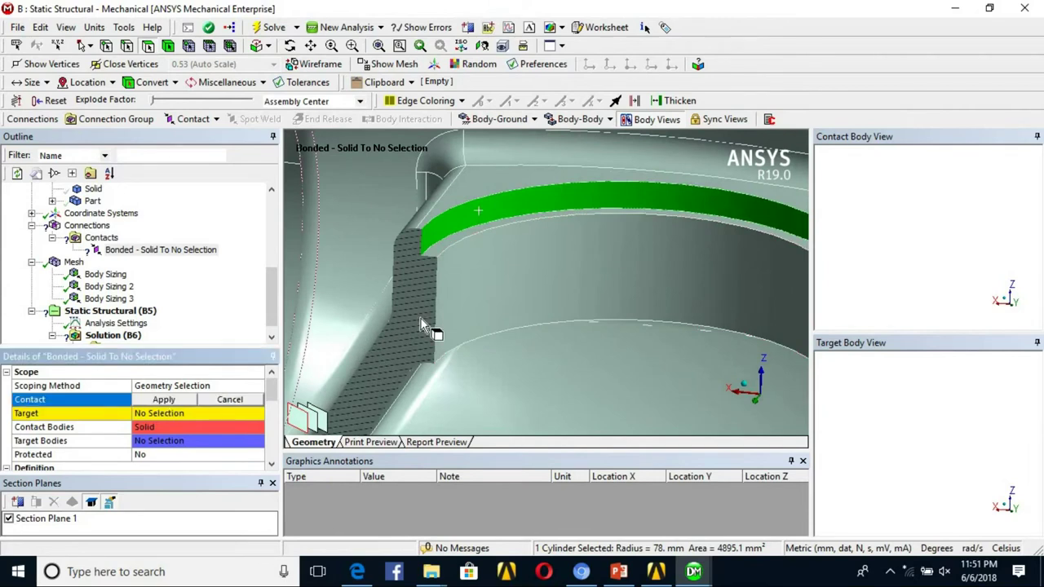
pyautogui.scroll(-3, 339, 327)
pyautogui.click(366, 253)
pyautogui.click(164, 400)
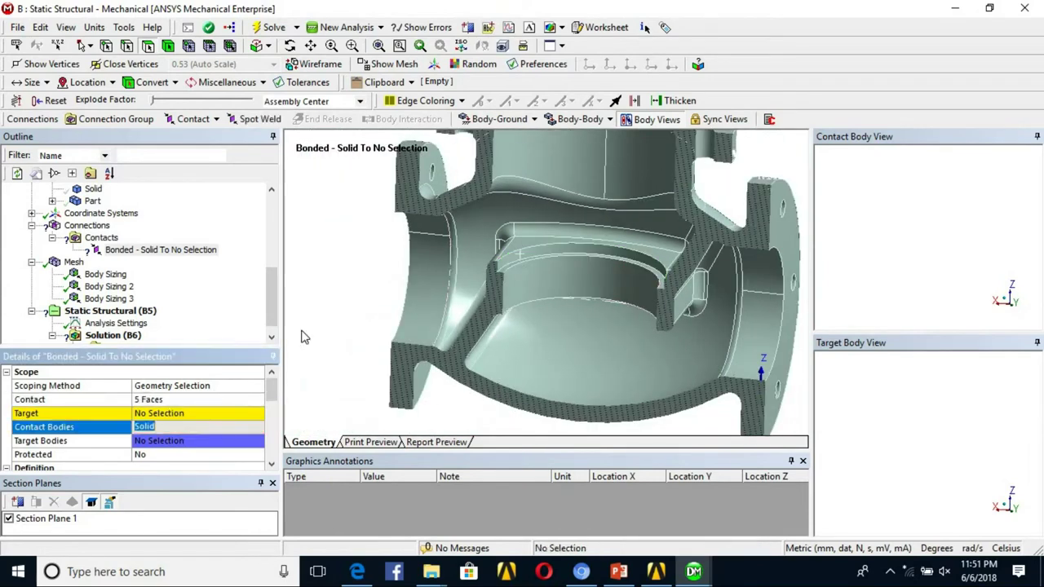
pyautogui.click(154, 402)
pyautogui.scroll(5, 483, 270)
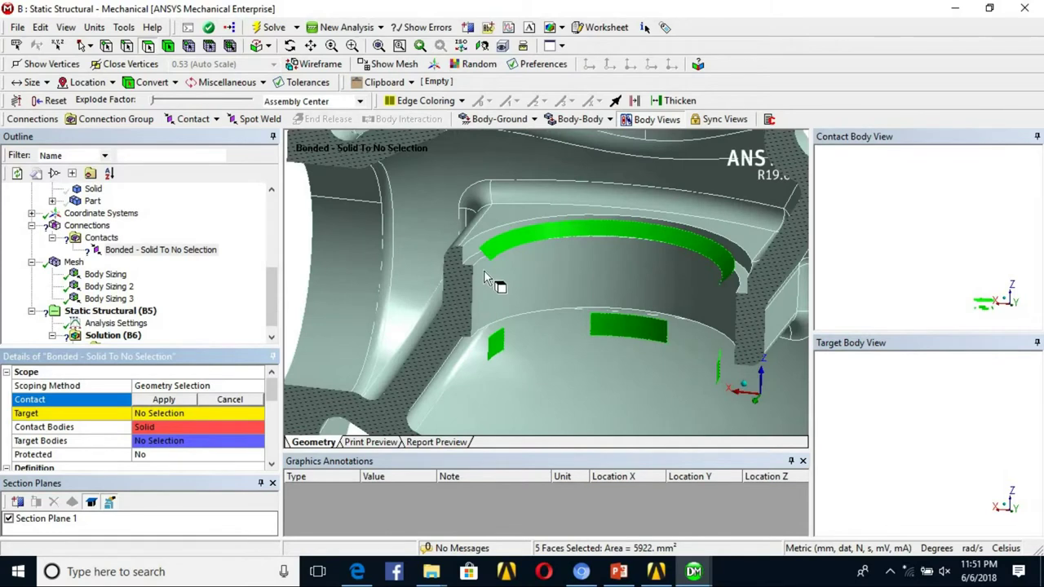
pyautogui.click(471, 248)
pyautogui.keyDown('ctrl'); pyautogui.click(474, 258); pyautogui.keyUp('ctrl')
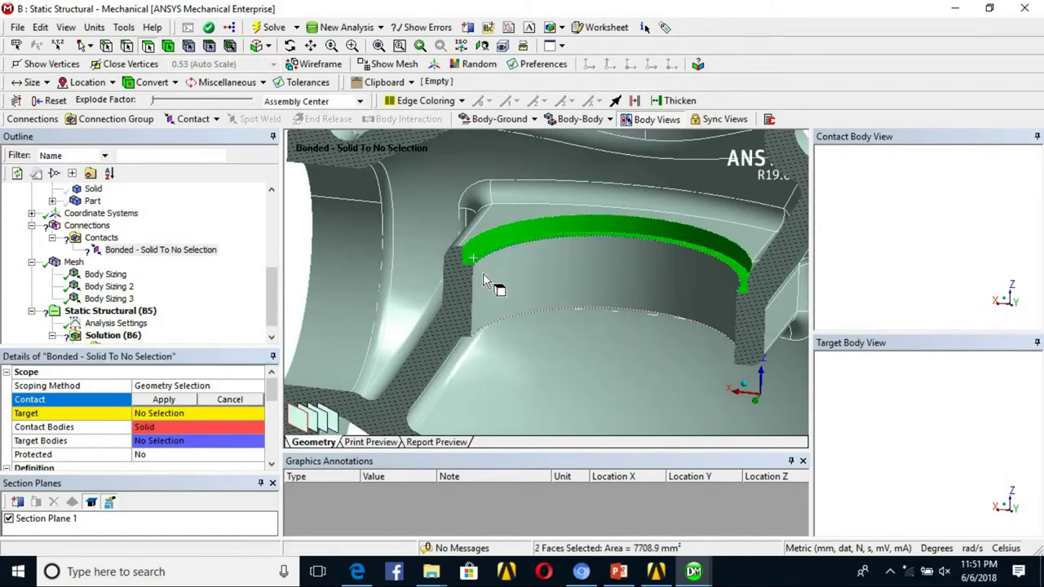
pyautogui.keyDown('ctrl'); pyautogui.click(482, 273); pyautogui.keyUp('ctrl')
pyautogui.click(162, 400)
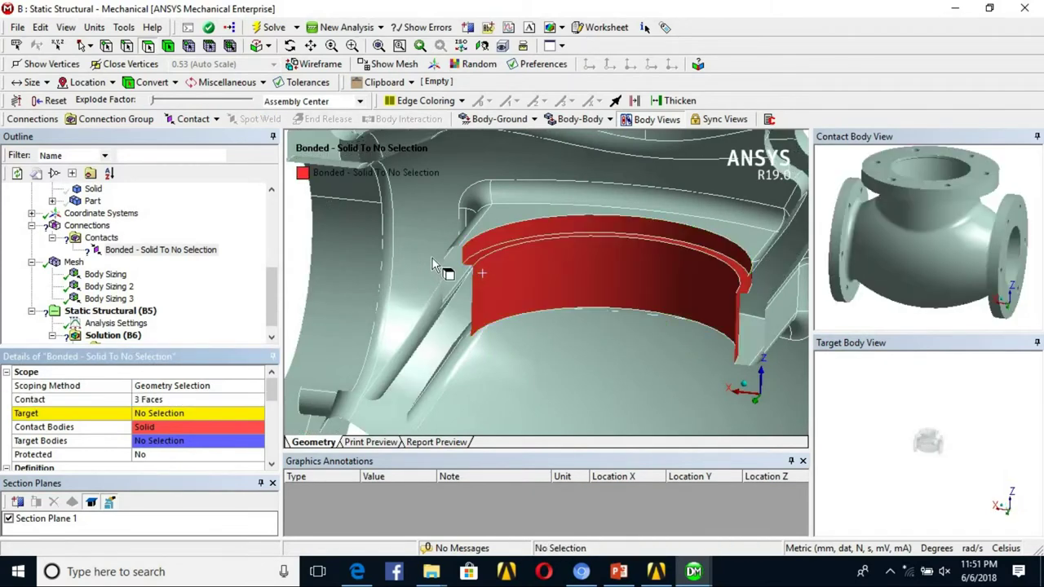
# Show all bodies of the valve, and isolate the seat ring by hiding all other bodies
pyautogui.rightClick(437, 254)
pyautogui.click(485, 313)
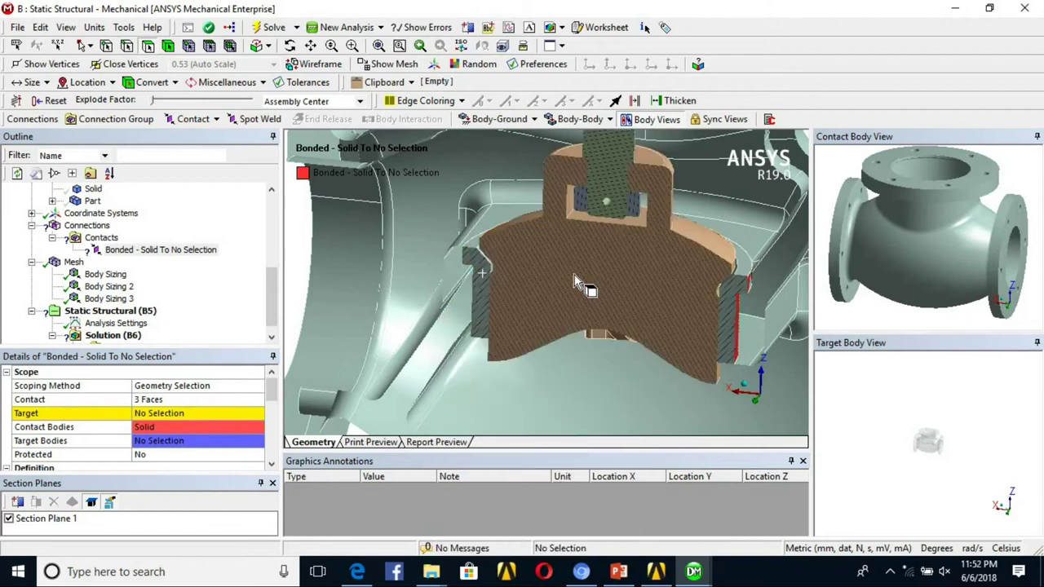
pyautogui.click(471, 240)
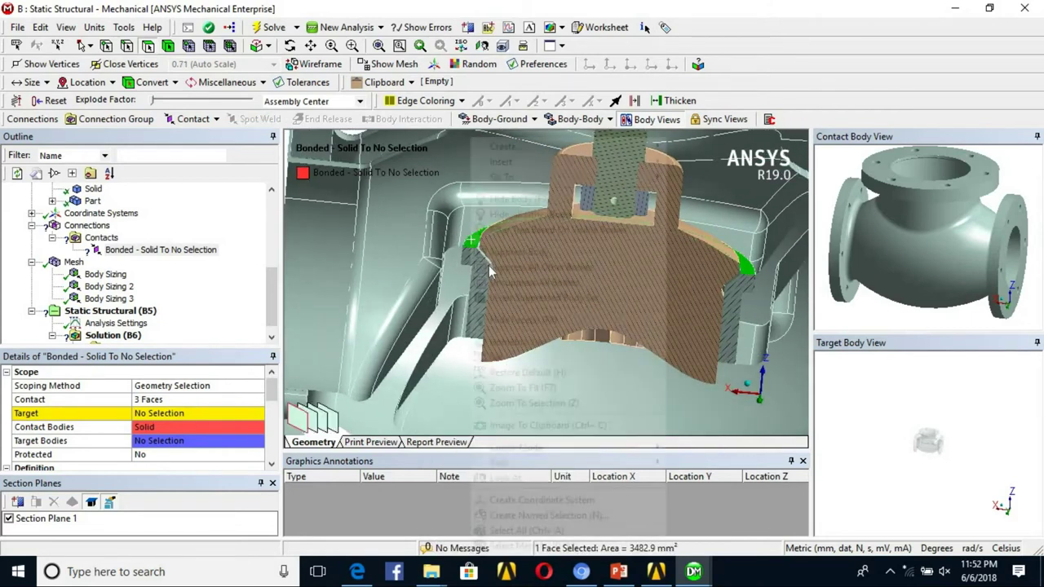
pyautogui.rightClick(470, 240)
pyautogui.click(534, 214)
# Scope the bonded contact's Target side to the three outer faces of the seat ring
pyautogui.moveTo(620, 301); pyautogui.dragTo(707, 316, button='middle')
pyautogui.click(473, 241)
pyautogui.moveTo(578, 281); pyautogui.dragTo(555, 294, button='middle')
pyautogui.moveTo(553, 284); pyautogui.dragTo(543, 309)
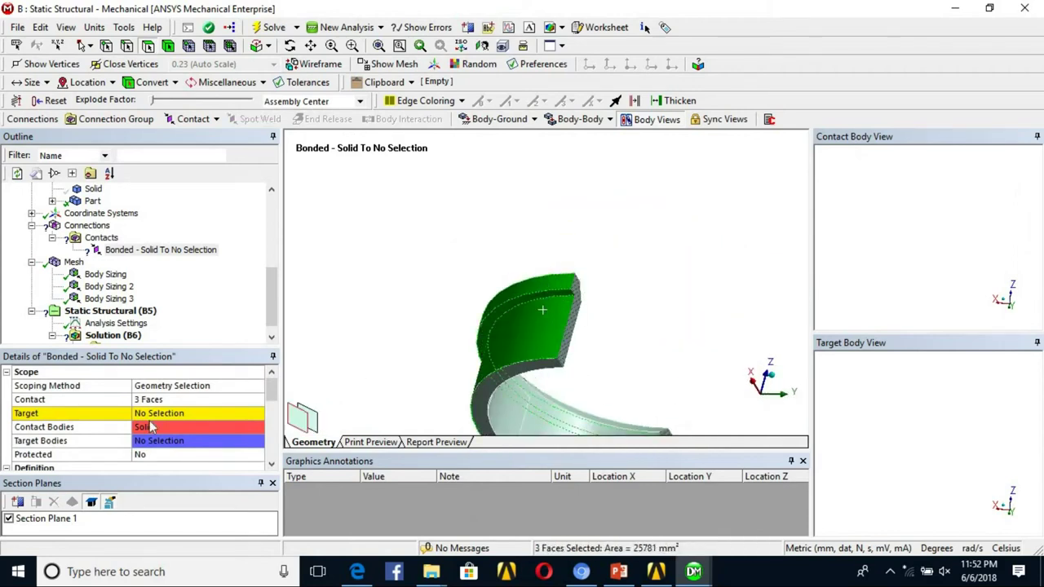
pyautogui.click(151, 413)
pyautogui.click(156, 411)
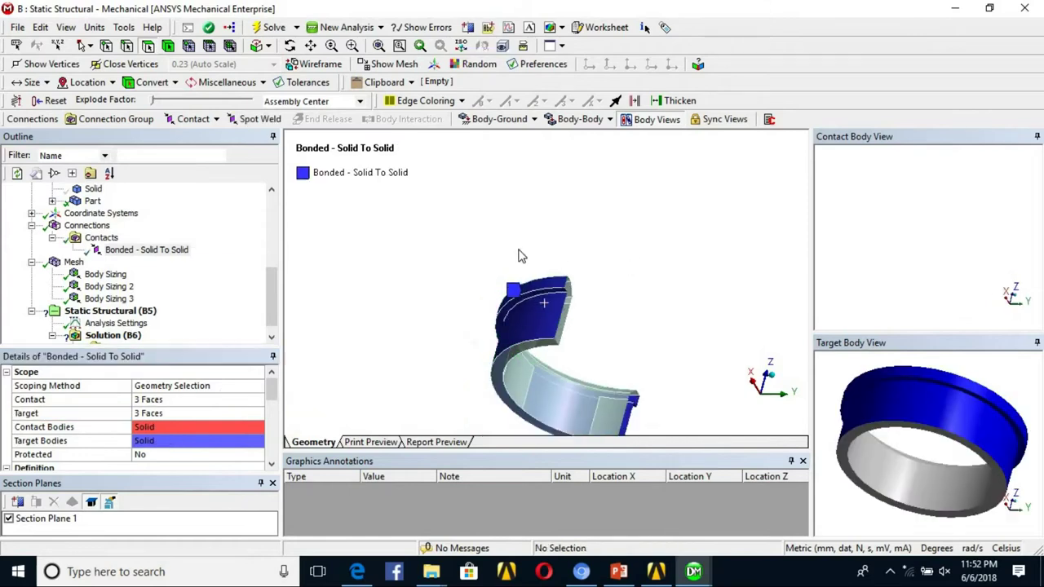
# Show all bodies again and disable transparency for the bonded contact
pyautogui.rightClick(538, 269)
pyautogui.click(538, 299)
pyautogui.moveTo(599, 333); pyautogui.dragTo(500, 339, button='middle')
pyautogui.scroll(-3, 500, 339)
pyautogui.scroll(3, 495, 312)
pyautogui.scroll(-1, 461, 249)
pyautogui.moveTo(462, 248); pyautogui.dragTo(474, 236, button='middle')
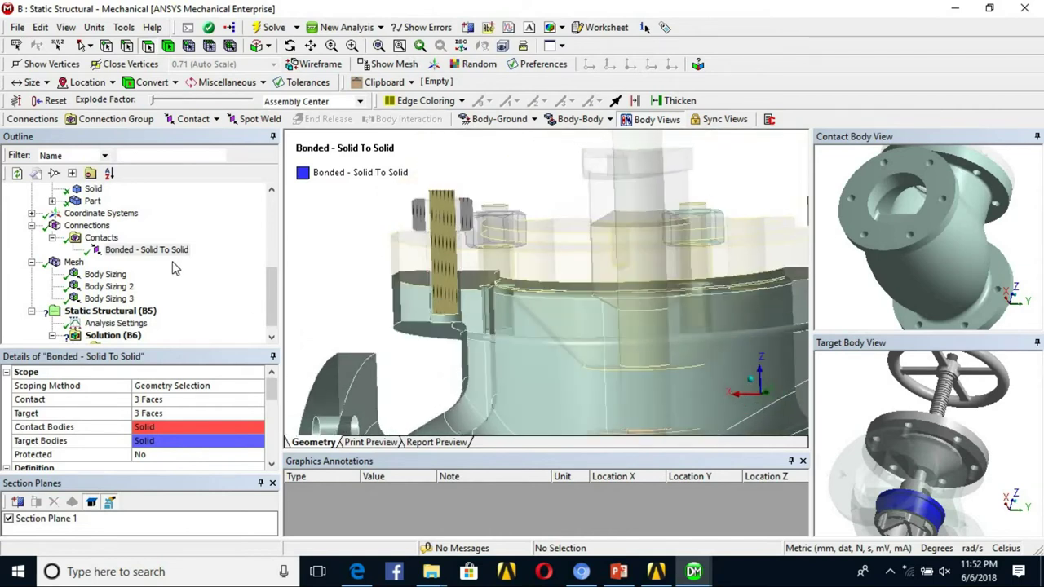
pyautogui.rightClick(164, 252)
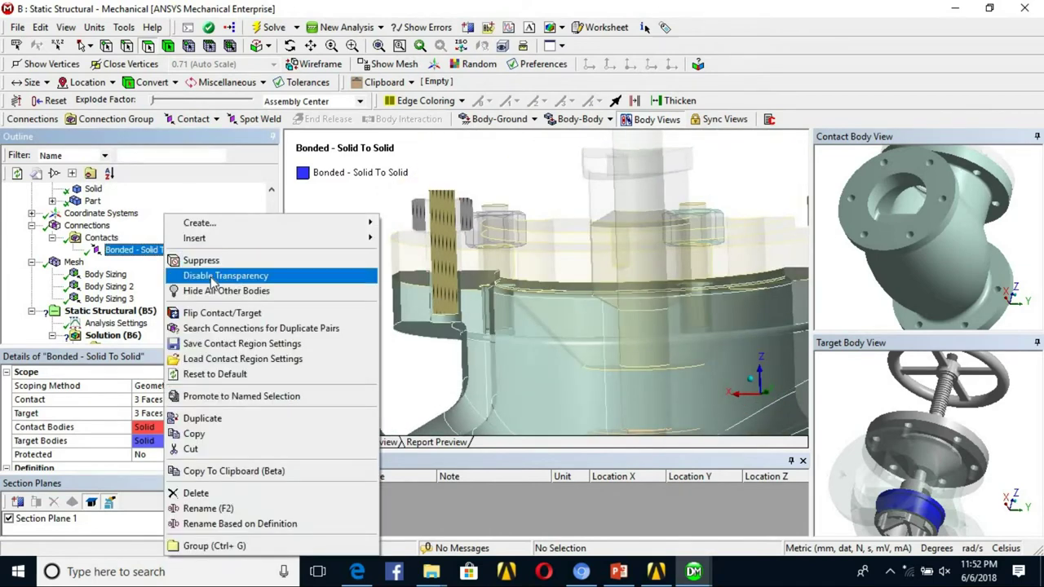
pyautogui.click(225, 275)
pyautogui.scroll(10, 562, 275)
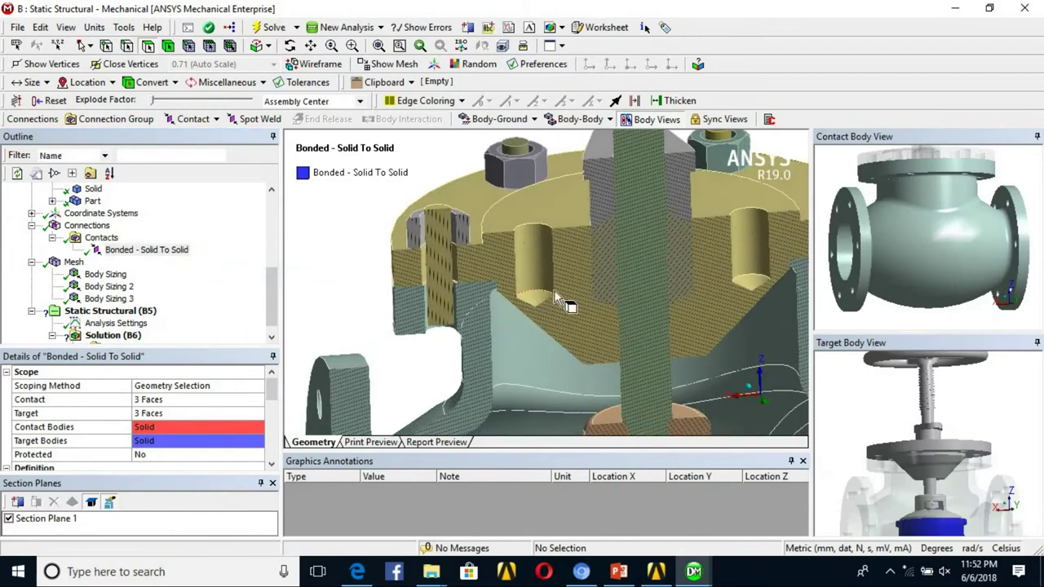
# Examine in section how the nuts, studs and gland sit on the bonnet flange
pyautogui.moveTo(320, 263); pyautogui.dragTo(536, 321, button='middle')
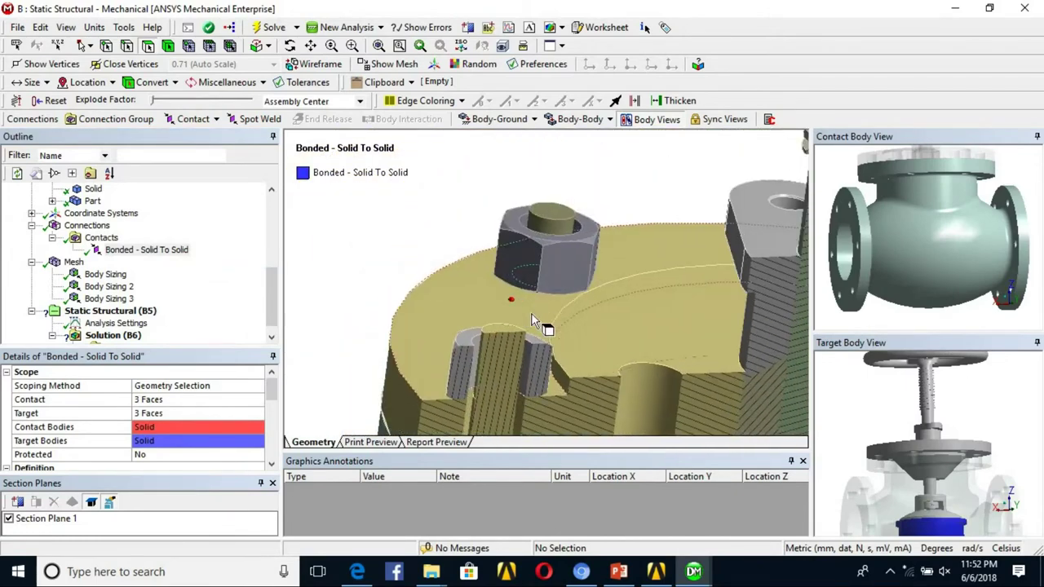
pyautogui.scroll(2, 473, 290)
pyautogui.scroll(5, 473, 290)
pyautogui.moveTo(487, 291); pyautogui.dragTo(475, 273, button='middle')
pyautogui.scroll(-5, 540, 313)
pyautogui.keyDown('ctrl'); pyautogui.moveTo(523, 240); pyautogui.dragTo(332, 195, button='middle'); pyautogui.keyUp('ctrl')
pyautogui.scroll(-3, 664, 256)
pyautogui.keyDown('ctrl'); pyautogui.moveTo(615, 249); pyautogui.dragTo(408, 246, button='middle'); pyautogui.keyUp('ctrl')
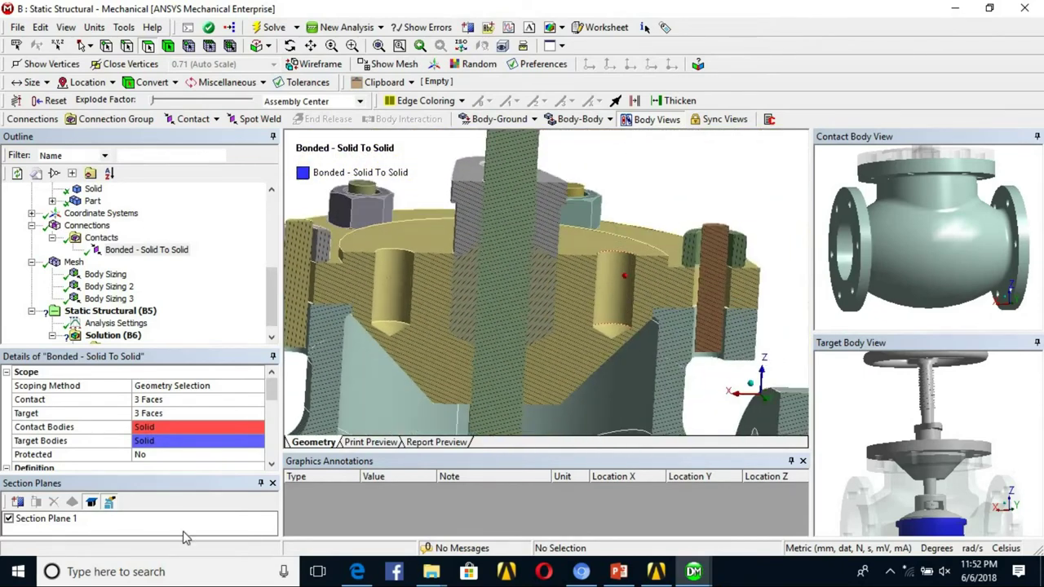
# Turn off Section Plane 1, switch to DesignModeler and turn off its Section Plane 1 as well
pyautogui.click(9, 518)
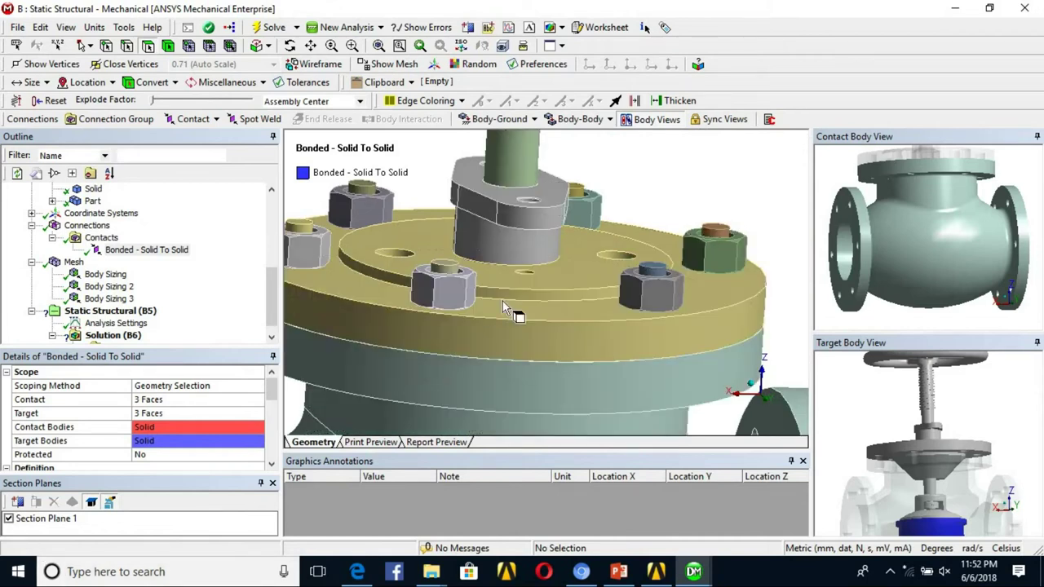
pyautogui.click(693, 570)
pyautogui.click(652, 516)
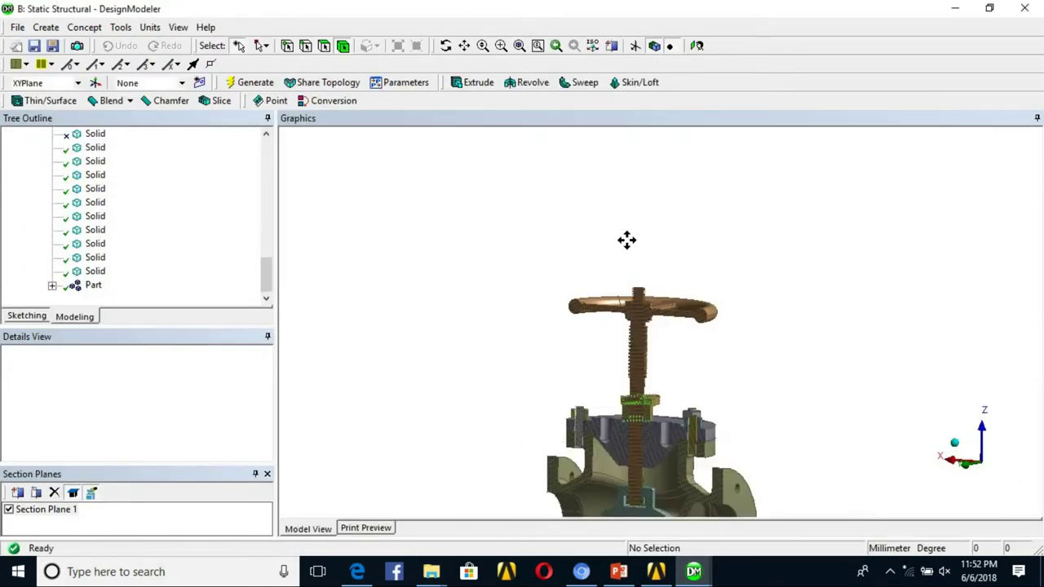
pyautogui.click(8, 509)
pyautogui.click(8, 510)
pyautogui.scroll(8, 624, 315)
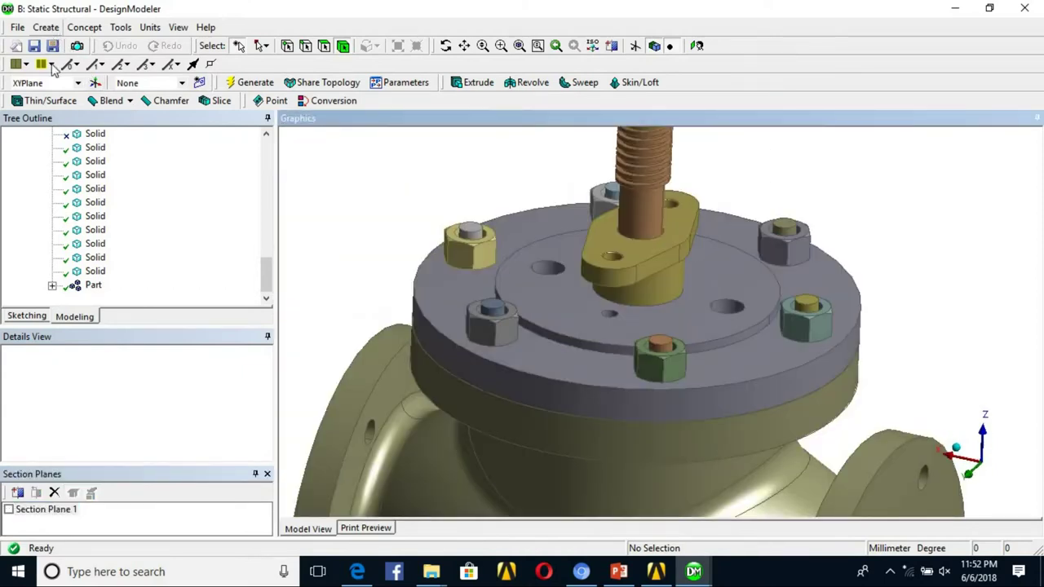
# Create a Boolean feature with the Imprint Faces operation and the bonnet flange as its target body
pyautogui.click(46, 27)
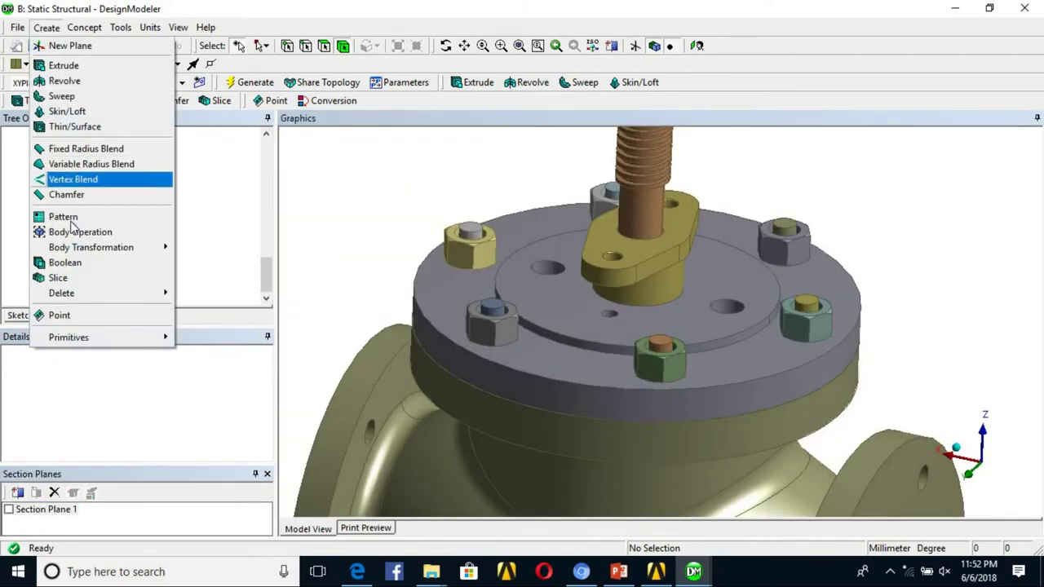
pyautogui.click(72, 261)
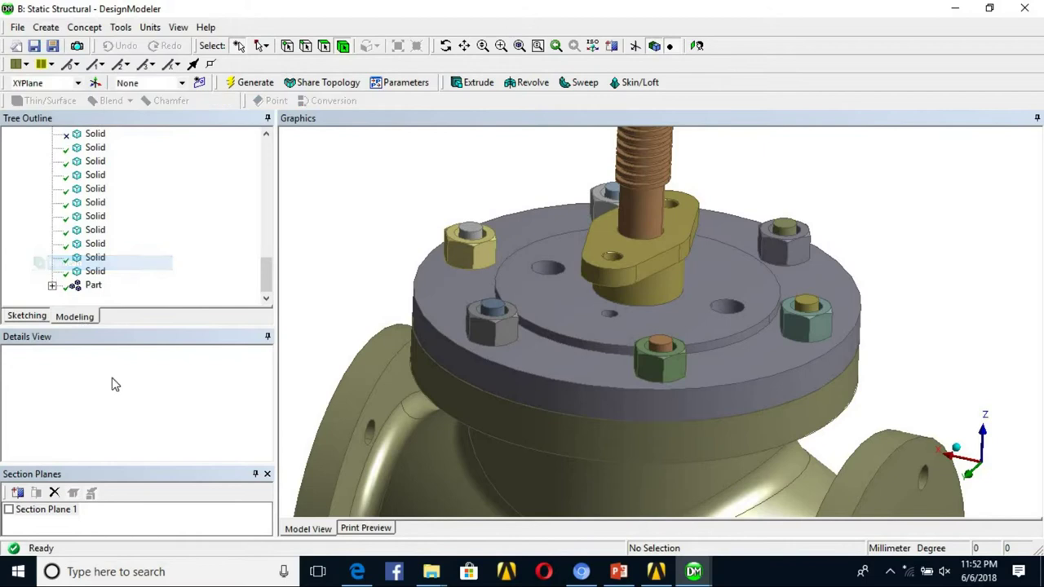
pyautogui.click(106, 381)
pyautogui.doubleClick(107, 381)
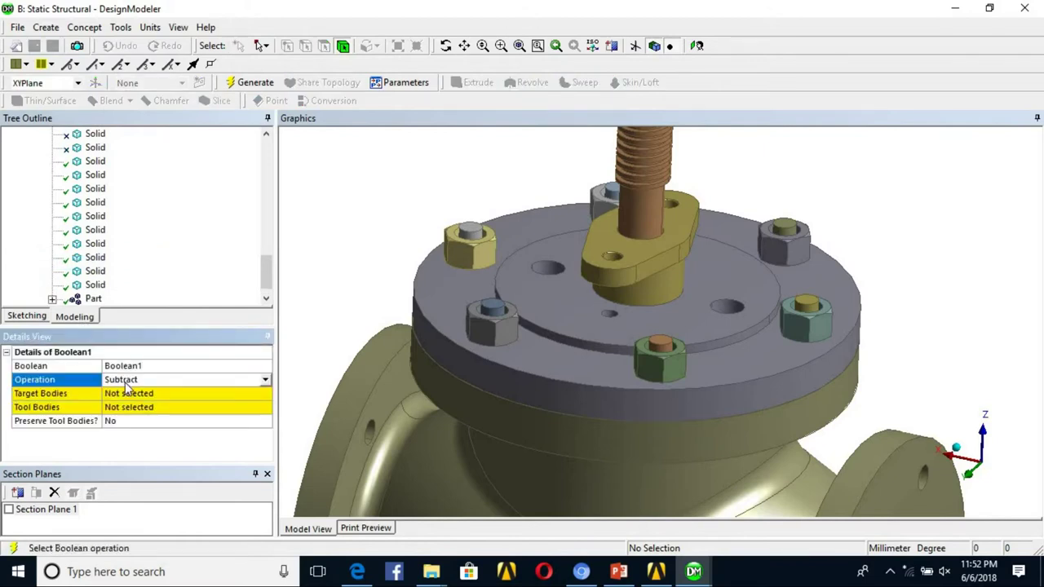
pyautogui.doubleClick(125, 384)
pyautogui.doubleClick(125, 383)
pyautogui.click(129, 393)
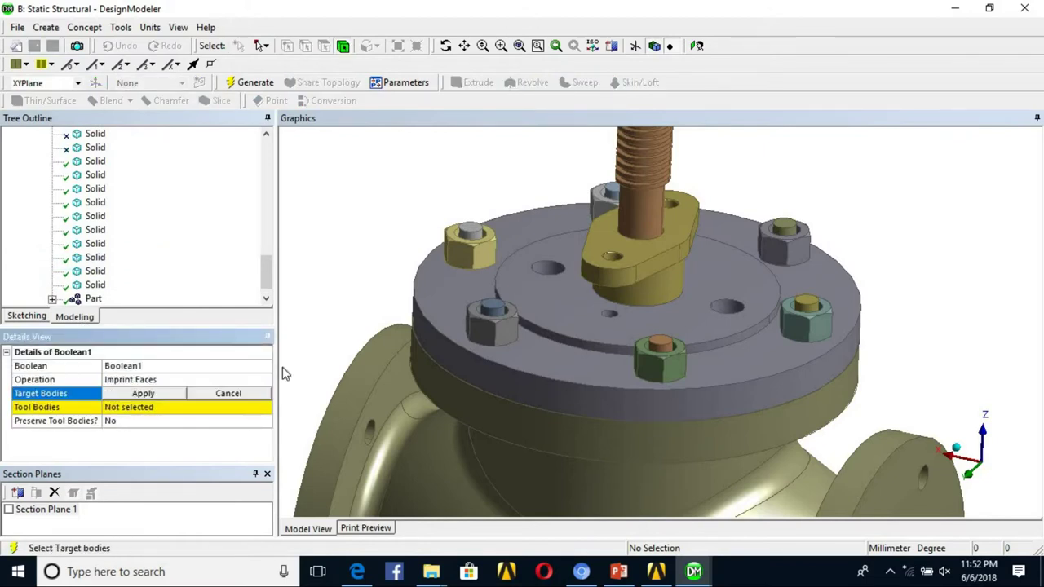
pyautogui.click(537, 358)
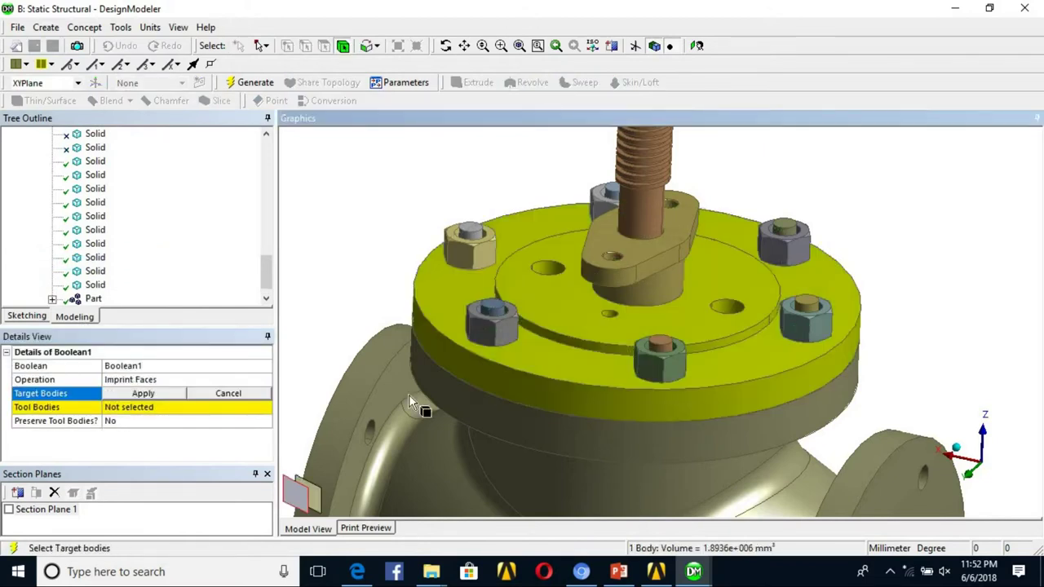
pyautogui.click(154, 397)
# Assign the six nuts on the bonnet flange as the Boolean's tool bodies and generate the imprint
pyautogui.click(491, 306)
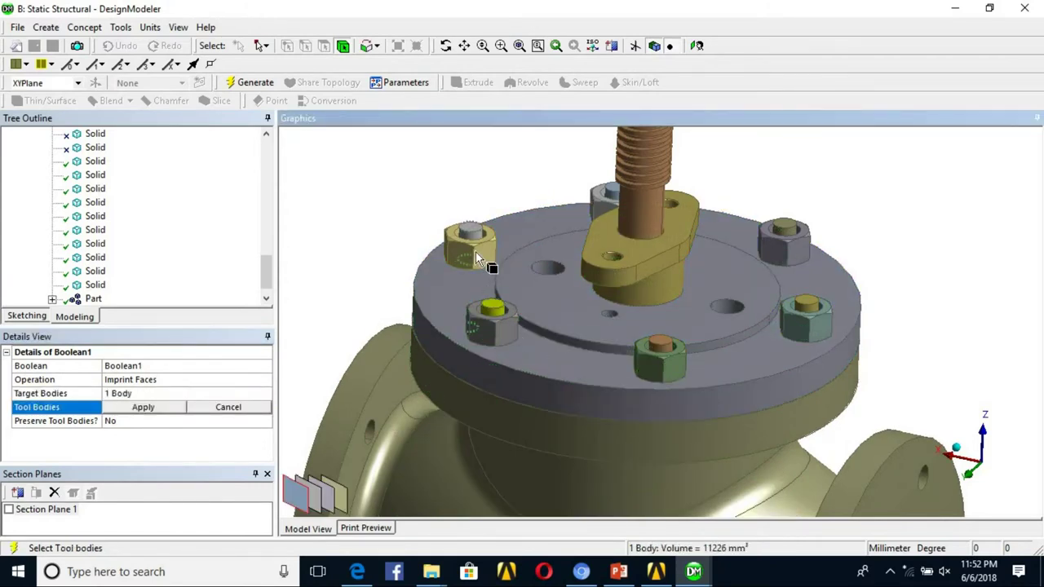
pyautogui.keyDown('ctrl'); pyautogui.click(474, 323); pyautogui.keyUp('ctrl')
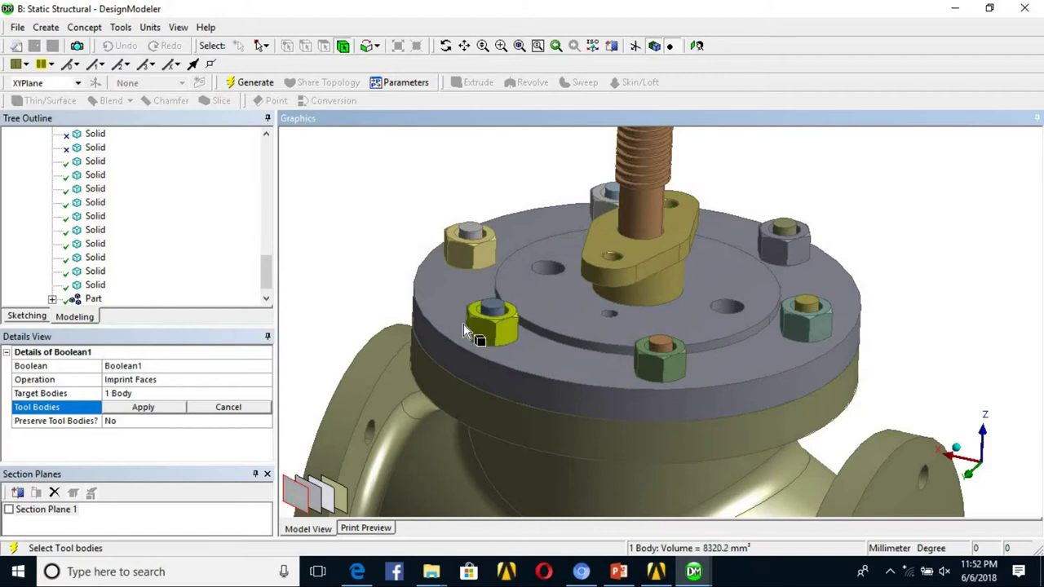
pyautogui.keyDown('ctrl'); pyautogui.click(807, 249); pyautogui.keyUp('ctrl')
pyautogui.keyDown('ctrl'); pyautogui.click(825, 319); pyautogui.keyUp('ctrl')
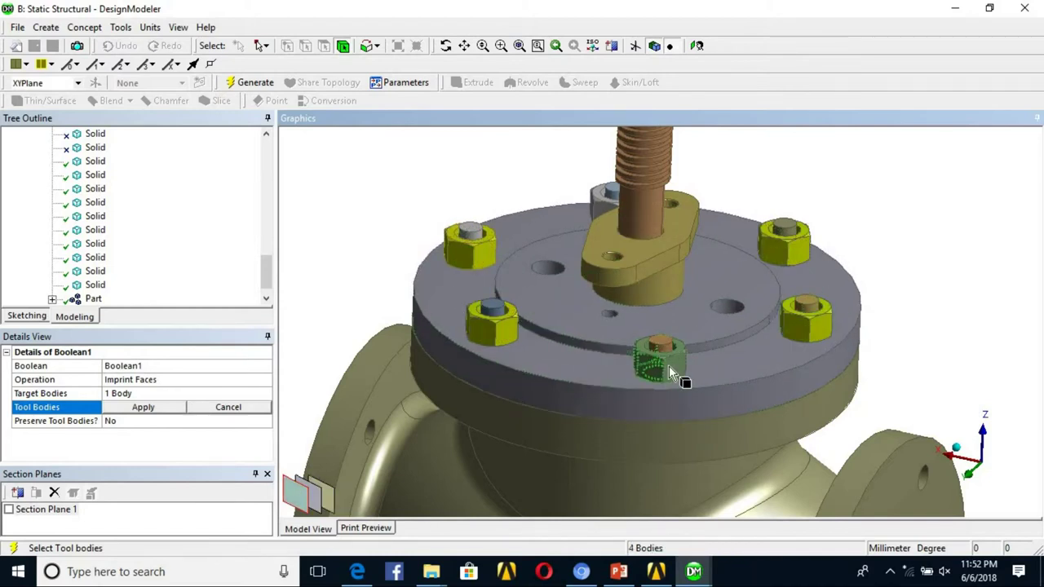
pyautogui.keyDown('ctrl'); pyautogui.click(657, 357); pyautogui.keyUp('ctrl')
pyautogui.keyDown('ctrl'); pyautogui.click(591, 207); pyautogui.keyUp('ctrl')
pyautogui.click(141, 407)
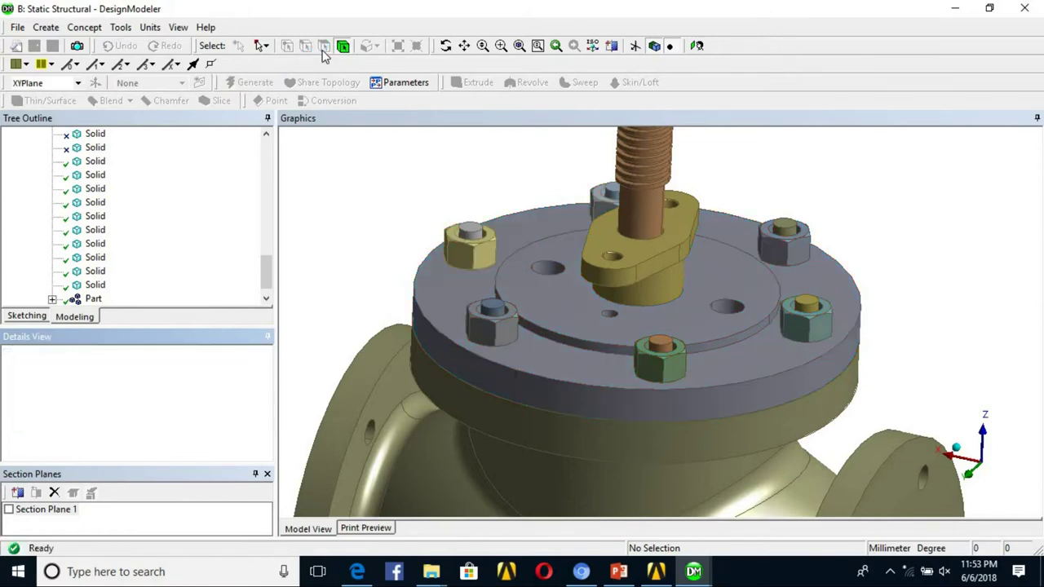
# Isolate the bonnet flange to inspect the nut imprints around its bolt holes, and show all bodies again
pyautogui.rightClick(571, 360)
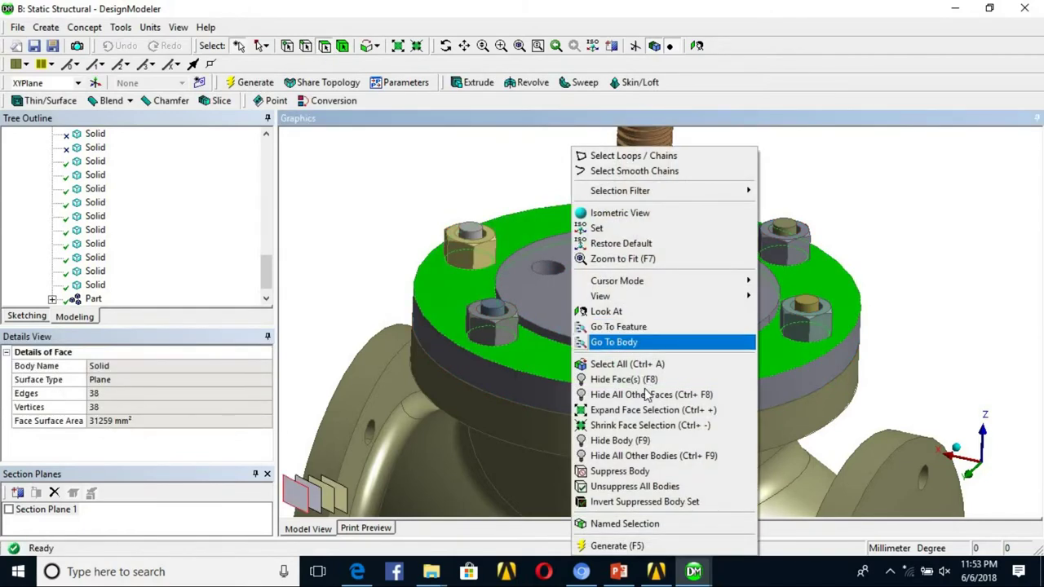
pyautogui.click(654, 457)
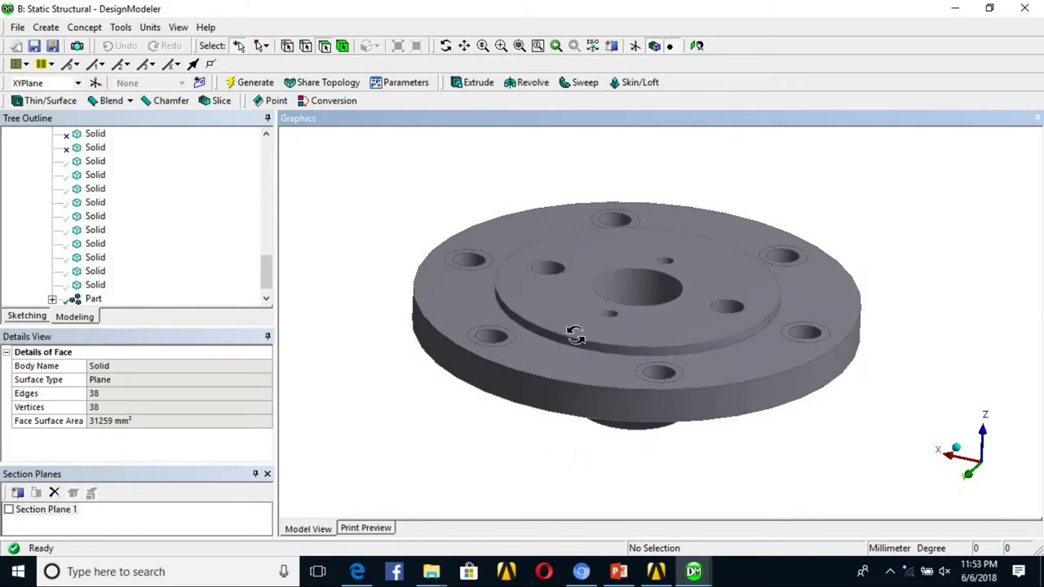
pyautogui.moveTo(575, 334); pyautogui.dragTo(576, 211, button='middle')
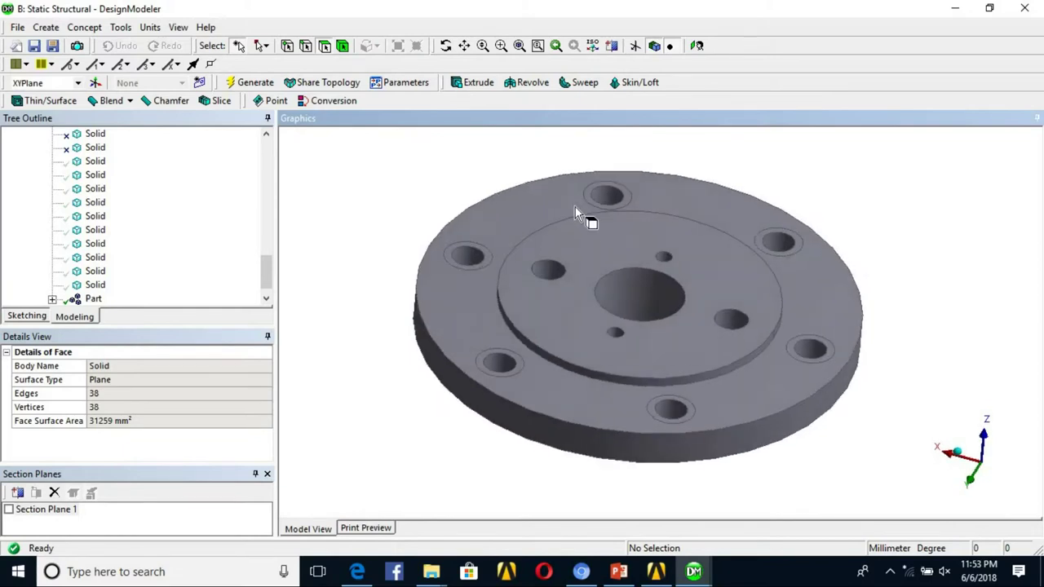
pyautogui.rightClick(825, 187)
pyautogui.click(864, 387)
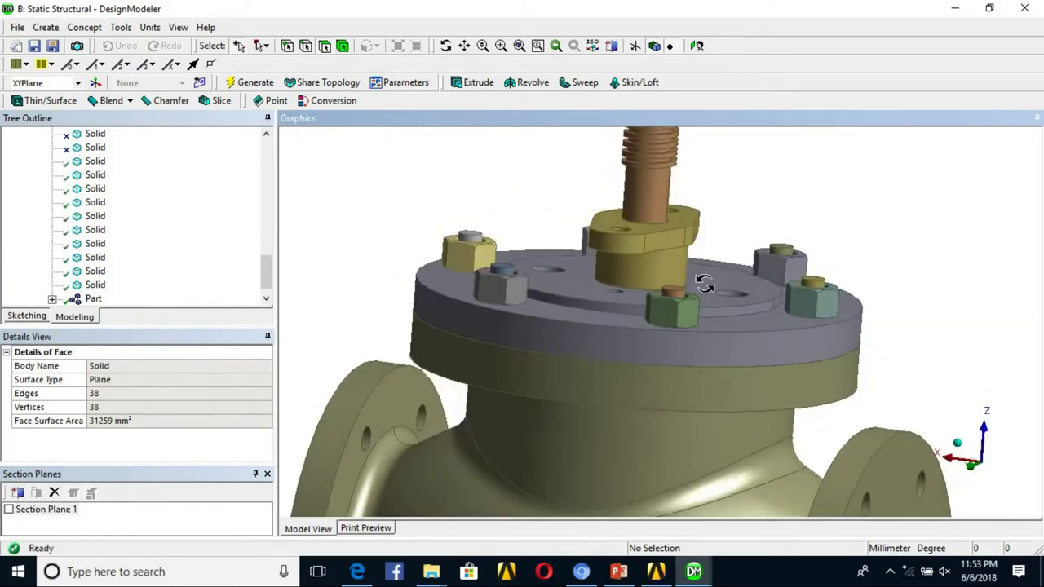
# Switch back to Mechanical and open the Generate Automatic Connection On Refresh setting of Connections for editing
pyautogui.click(751, 515)
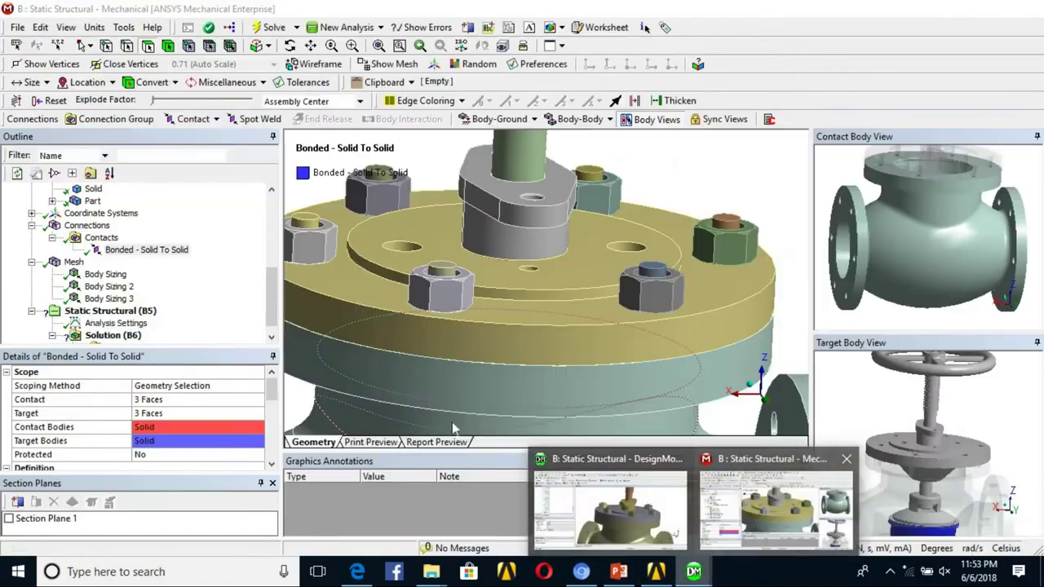
pyautogui.scroll(4, 192, 265)
pyautogui.scroll(-5, 186, 272)
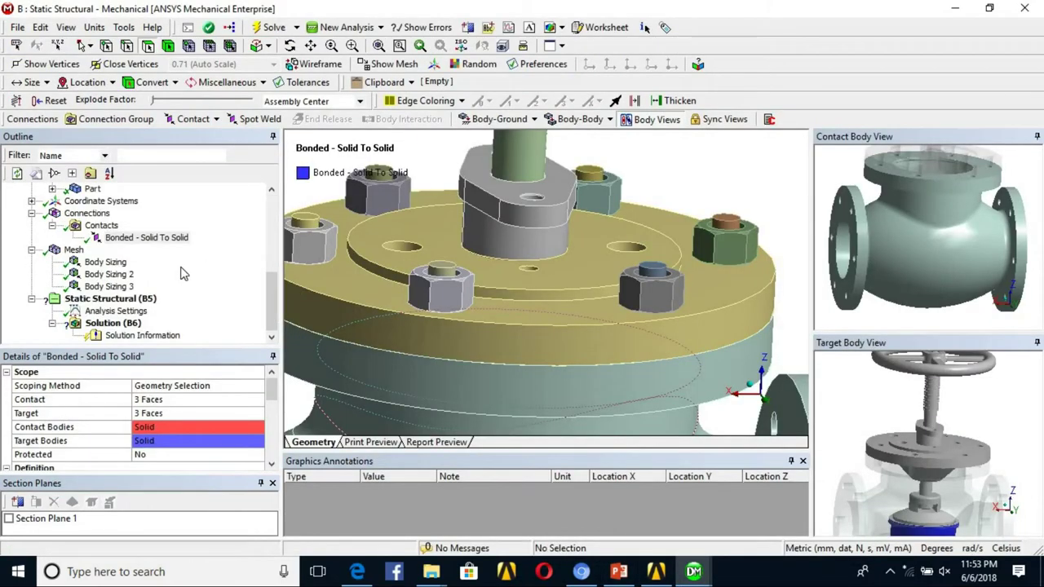
pyautogui.click(89, 213)
pyautogui.click(227, 390)
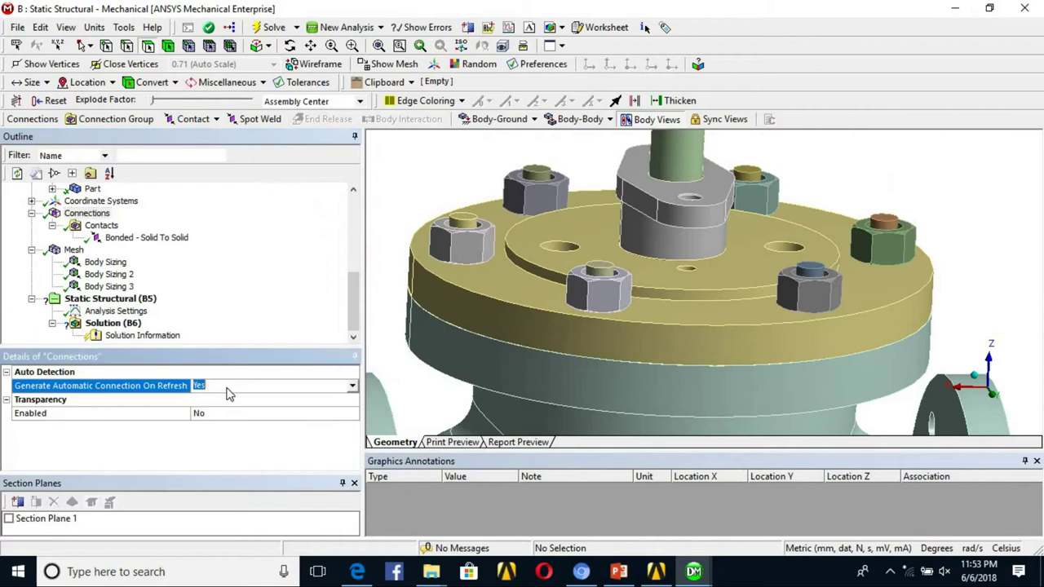
# Update the model's geometry from its source
pyautogui.scroll(6, 182, 263)
pyautogui.click(65, 200)
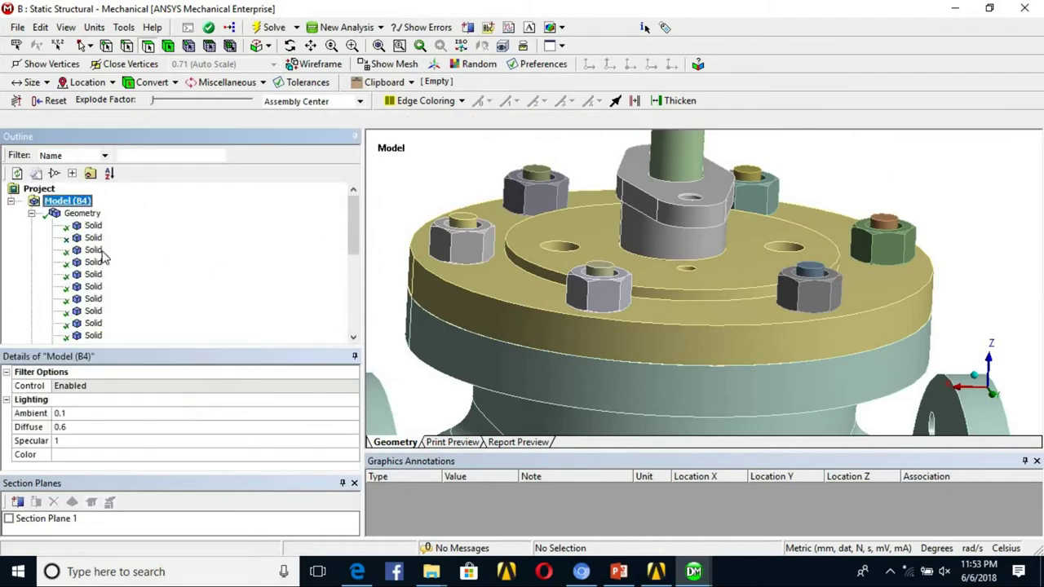
pyautogui.rightClick(70, 201)
pyautogui.click(125, 379)
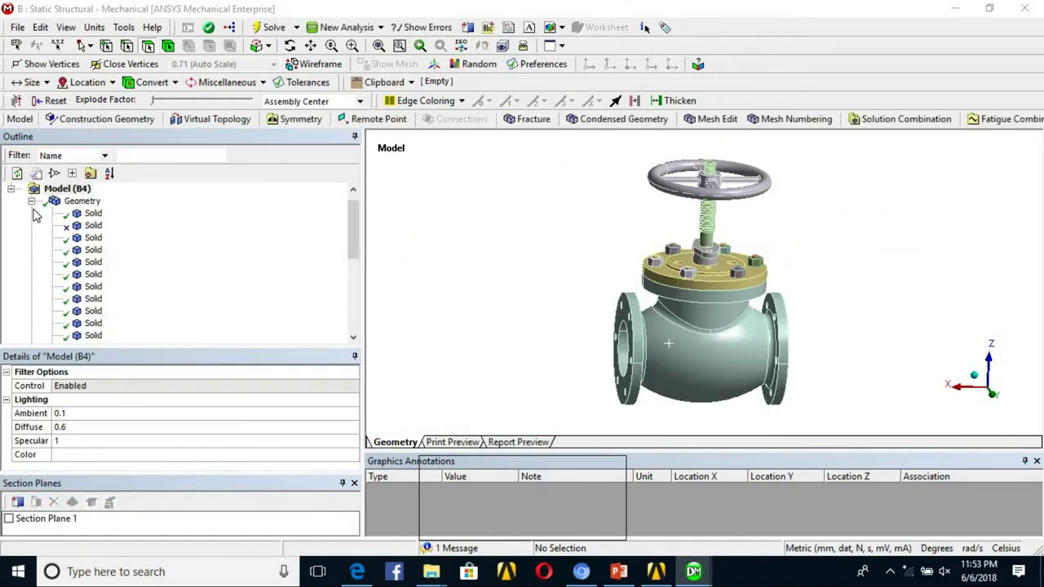
# Hide every body except the yellow cover flange, starting from the existing bonded contact's view
pyautogui.click(155, 250)
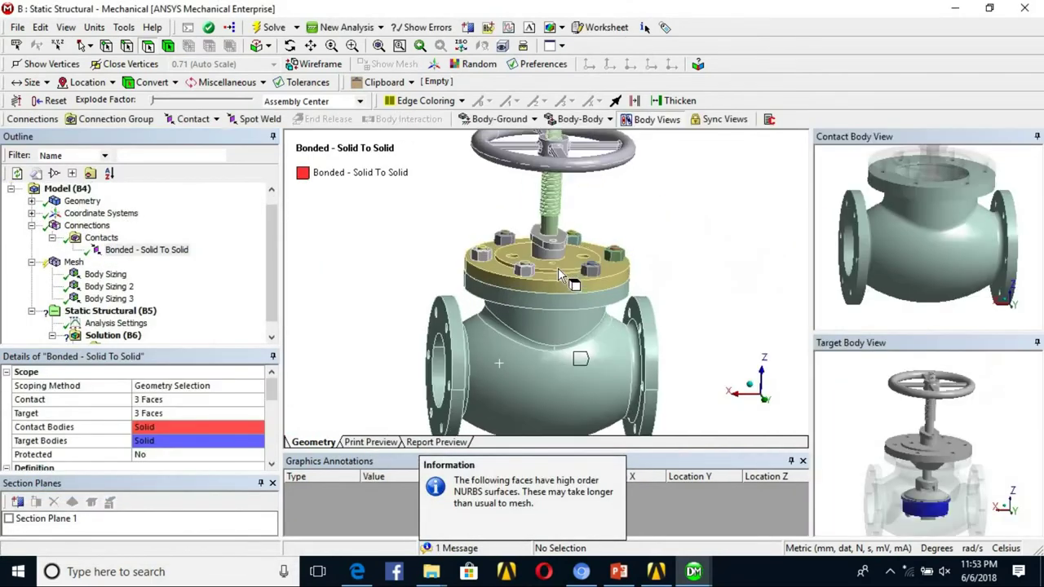
pyautogui.scroll(4, 560, 276)
pyautogui.rightClick(429, 246)
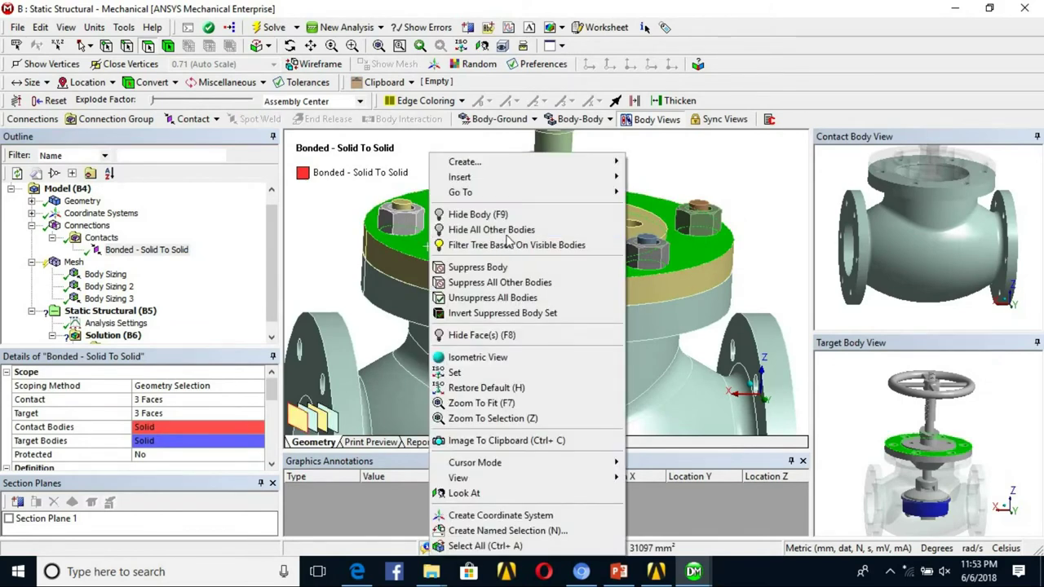
pyautogui.click(475, 231)
# Insert a manual contact region under Contacts
pyautogui.click(145, 252)
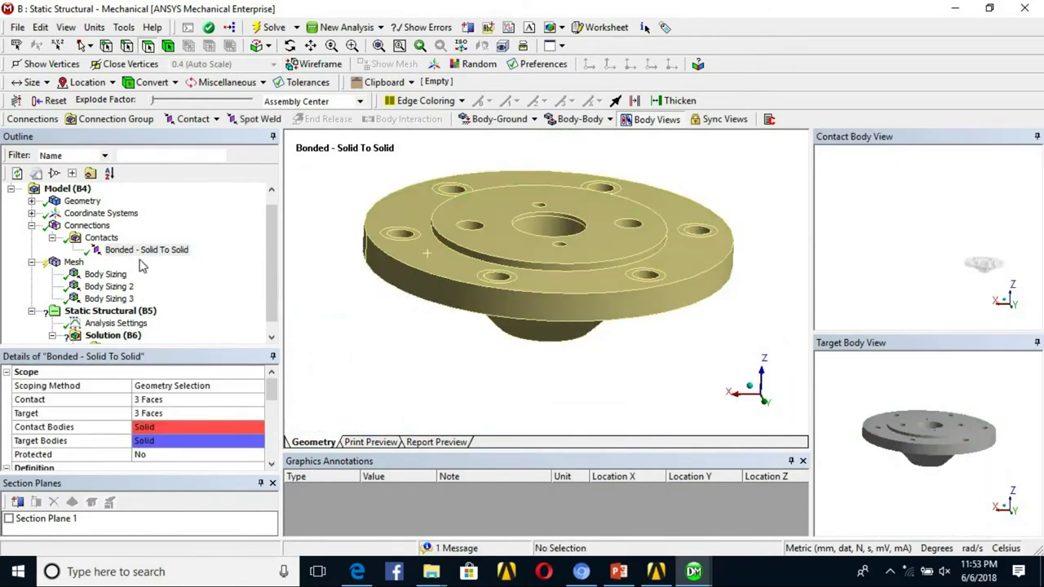
pyautogui.rightClick(145, 250)
pyautogui.moveTo(186, 217)
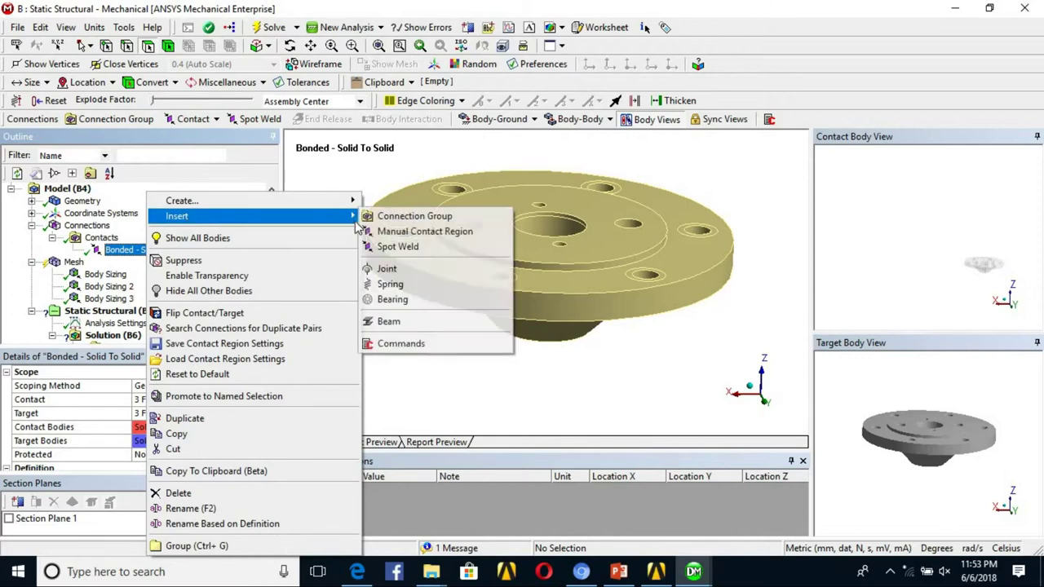
pyautogui.click(394, 235)
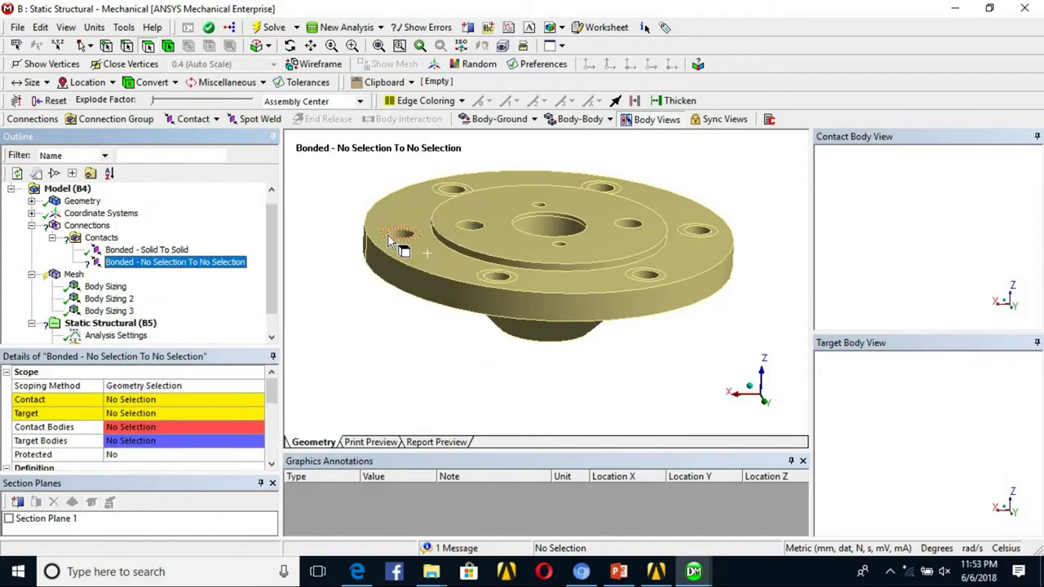
# Scope the new region's contact side to the six ring faces around the bolt holes on the cover flange's upper surface
pyautogui.click(389, 235)
pyautogui.keyDown('ctrl'); pyautogui.click(448, 189); pyautogui.keyUp('ctrl')
pyautogui.scroll(2, 629, 172)
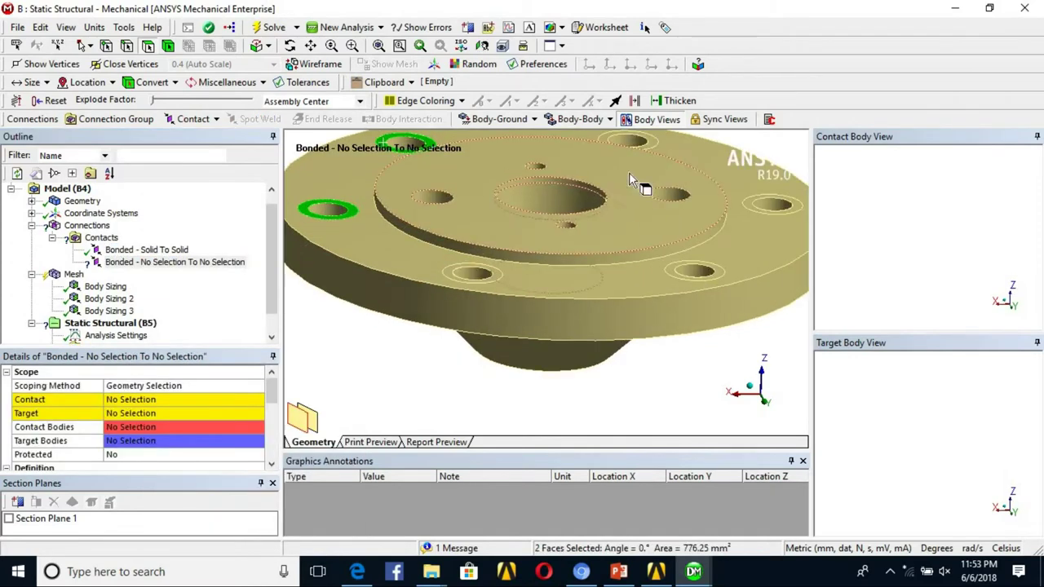
pyautogui.keyDown('ctrl'); pyautogui.click(650, 140); pyautogui.keyUp('ctrl')
pyautogui.keyDown('ctrl'); pyautogui.moveTo(539, 208); pyautogui.dragTo(417, 234, button='middle'); pyautogui.keyUp('ctrl')
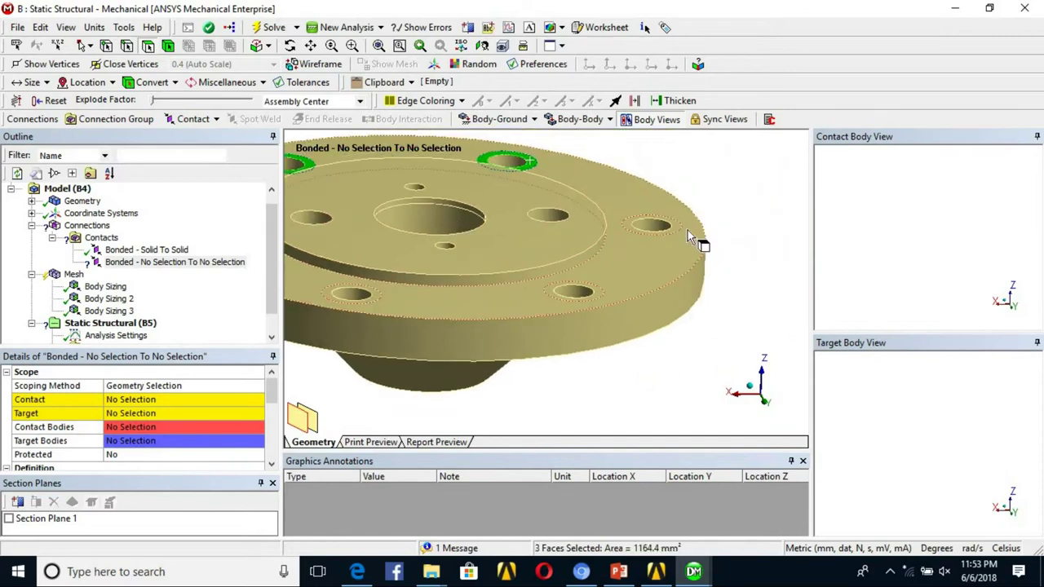
pyautogui.keyDown('ctrl'); pyautogui.click(674, 226); pyautogui.keyUp('ctrl')
pyautogui.keyDown('ctrl'); pyautogui.click(597, 287); pyautogui.keyUp('ctrl')
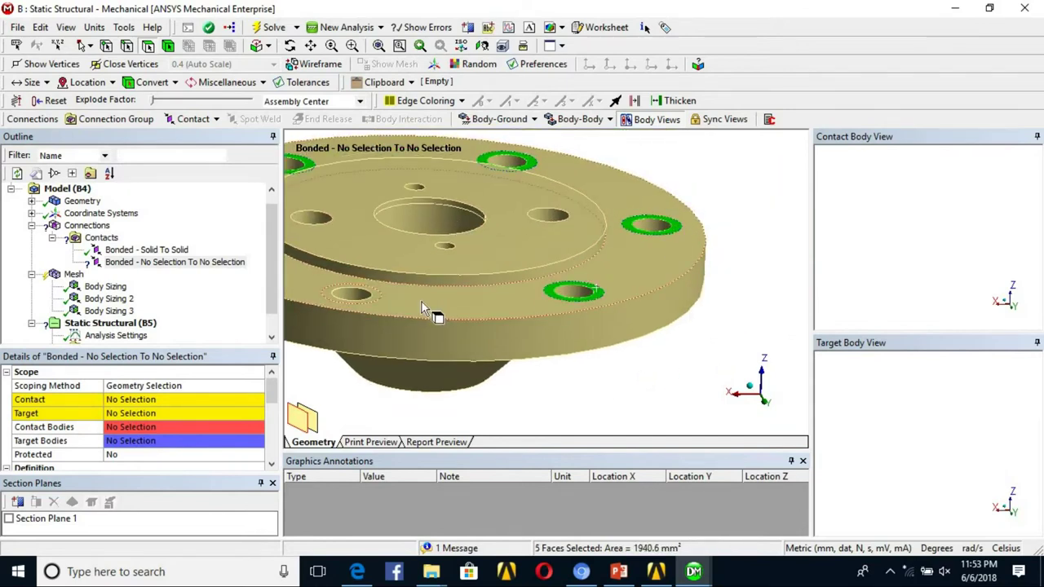
pyautogui.keyDown('ctrl'); pyautogui.click(372, 299); pyautogui.keyUp('ctrl')
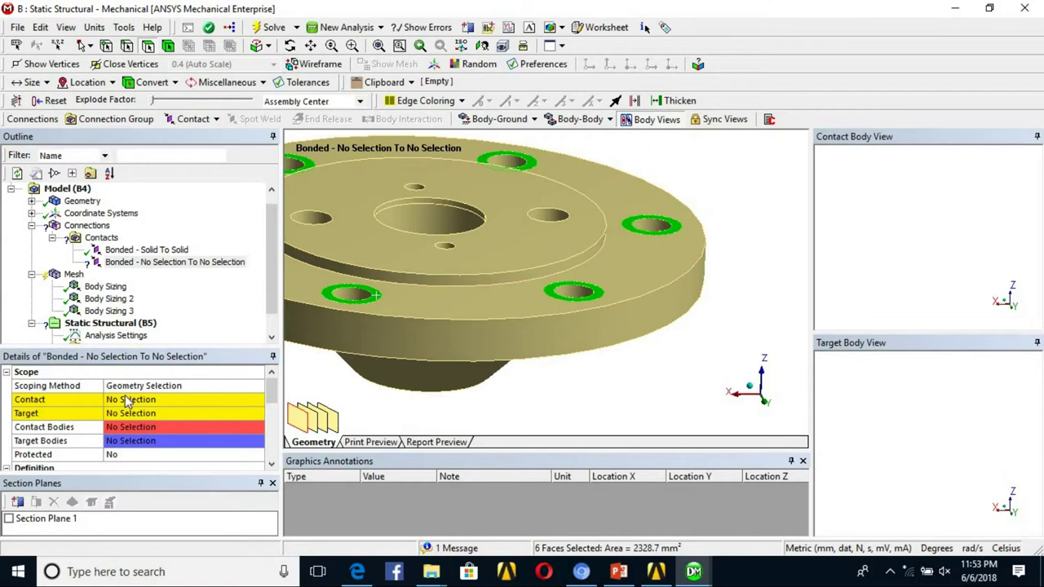
pyautogui.click(126, 399)
pyautogui.click(127, 399)
# Show all bodies again and hide the cover flange and the valve body so the nuts' undersides are exposed
pyautogui.rightClick(663, 219)
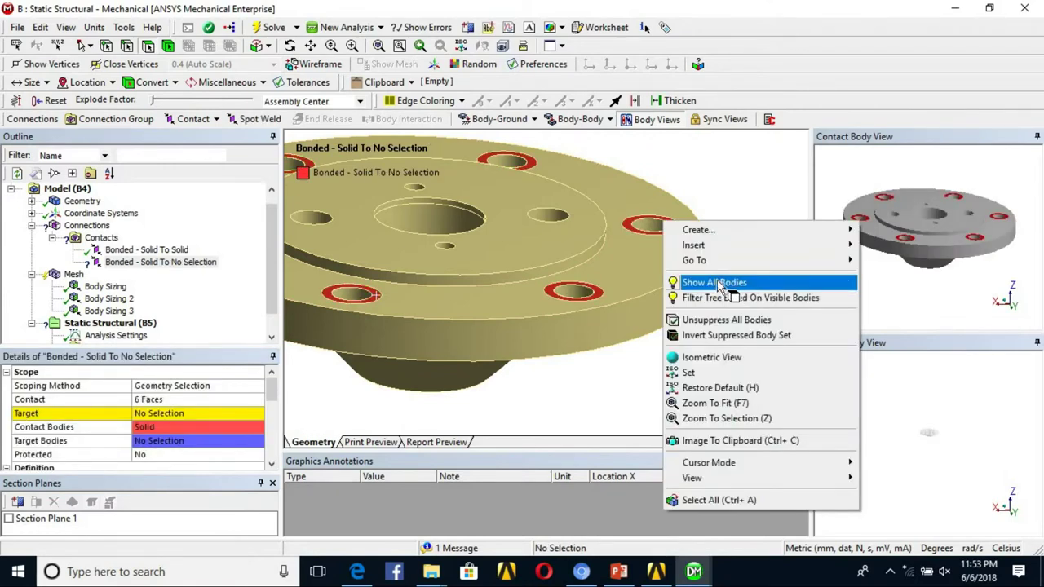
pyautogui.click(716, 283)
pyautogui.click(660, 277)
pyautogui.rightClick(660, 277)
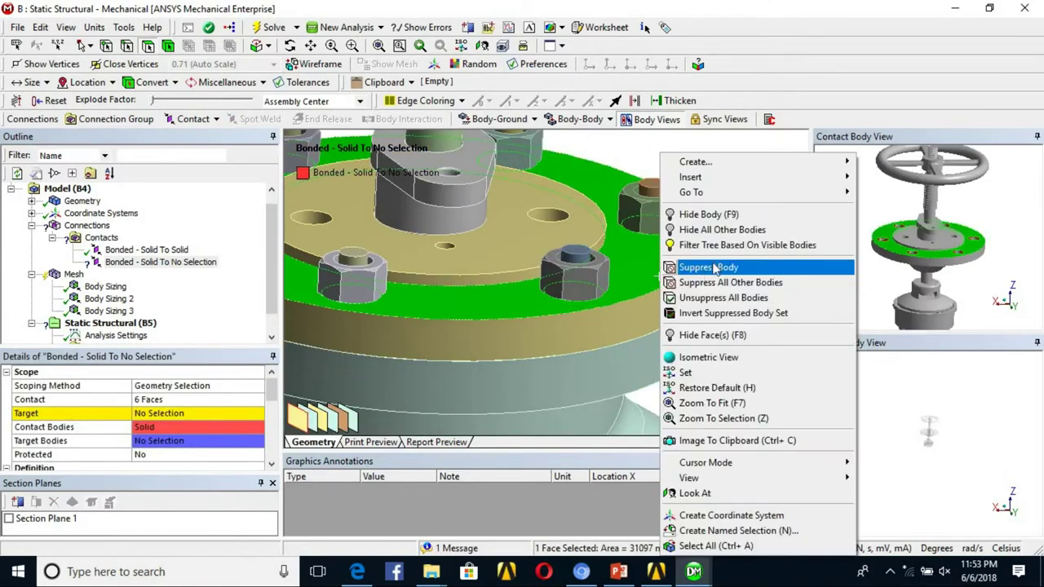
pyautogui.keyDown('ctrl'); pyautogui.click(572, 368); pyautogui.keyUp('ctrl')
pyautogui.keyDown('ctrl'); pyautogui.click(598, 337); pyautogui.keyUp('ctrl')
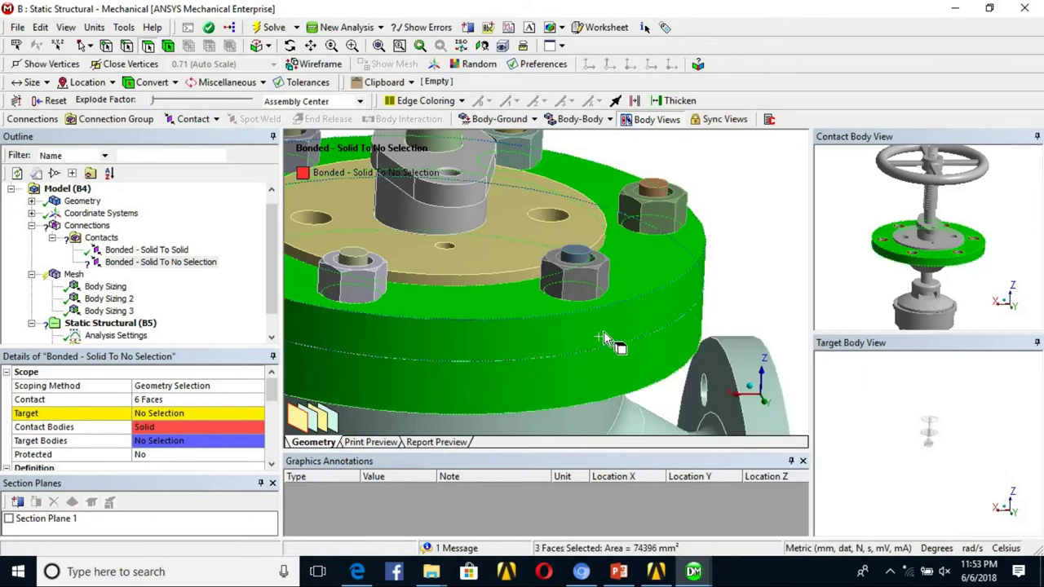
pyautogui.keyDown('ctrl'); pyautogui.rightClick(613, 322); pyautogui.keyUp('ctrl')
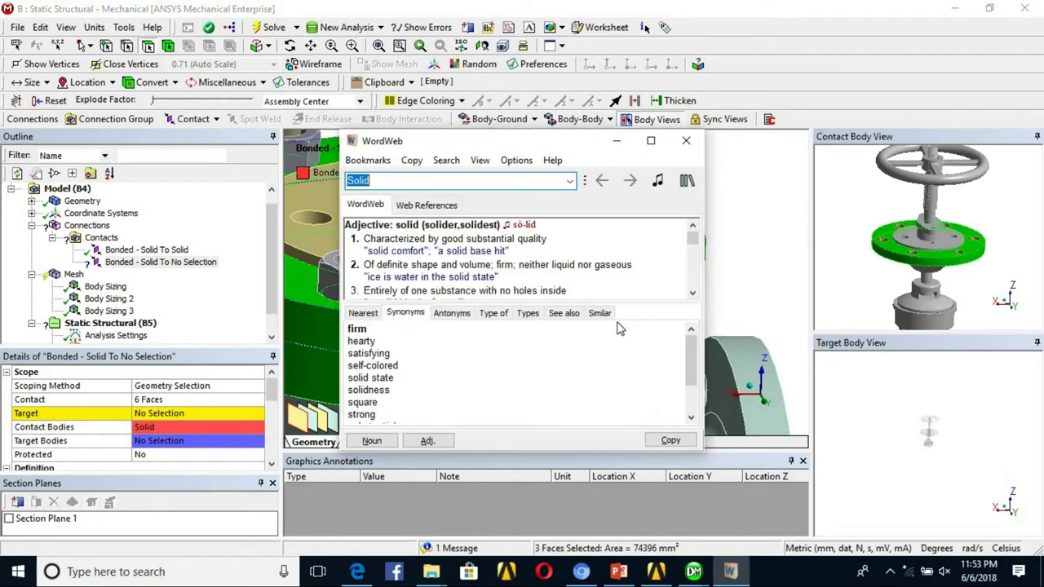
pyautogui.click(685, 144)
pyautogui.rightClick(561, 320)
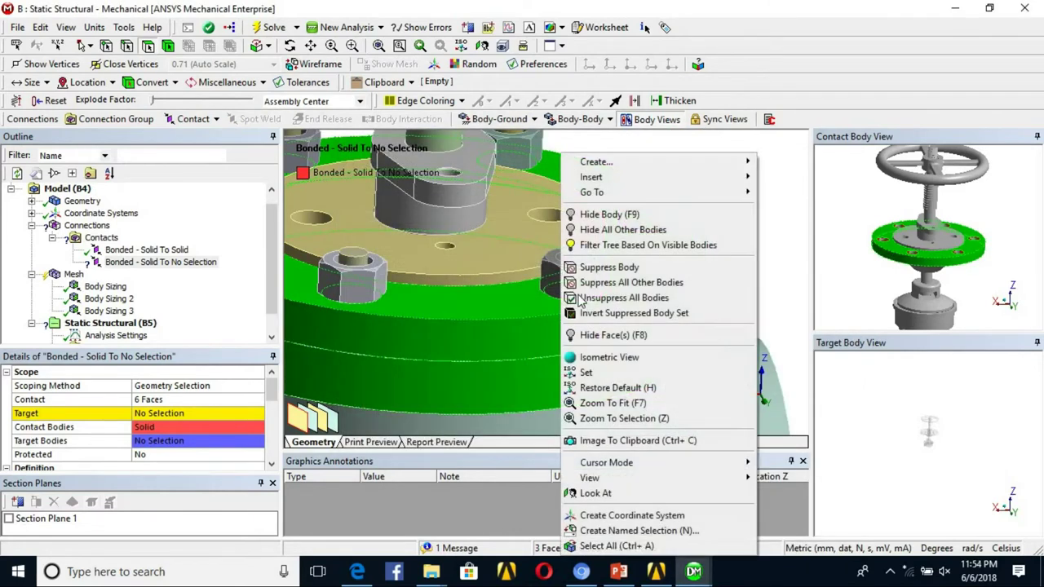
pyautogui.click(609, 214)
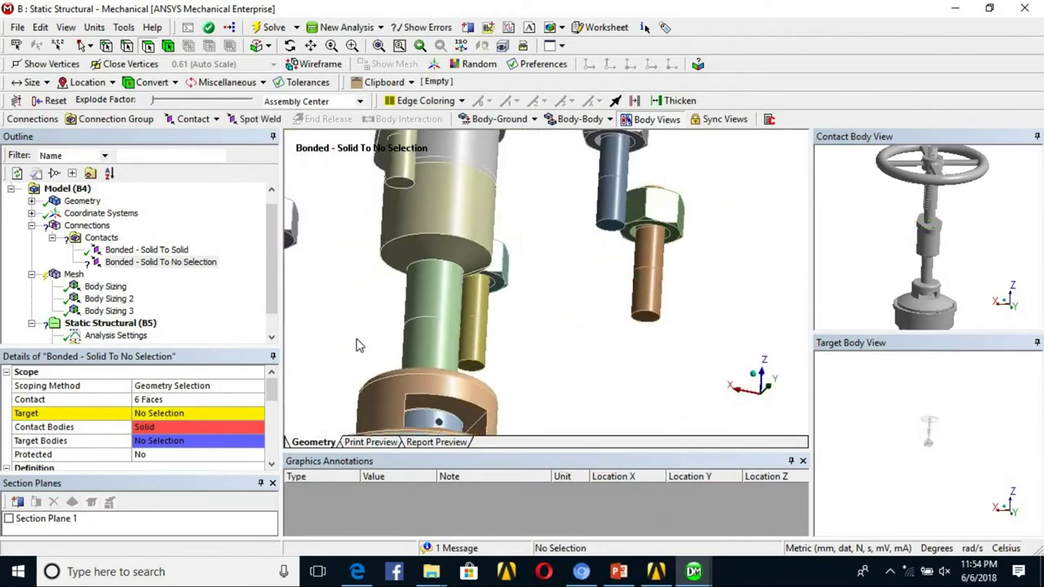
# Scope the target side of the flange contact region to the bottom faces of the six nuts
pyautogui.click(168, 413)
pyautogui.click(632, 234)
pyautogui.keyDown('ctrl'); pyautogui.click(605, 155); pyautogui.keyUp('ctrl')
pyautogui.moveTo(605, 155); pyautogui.dragTo(546, 186, button='middle')
pyautogui.keyDown('ctrl'); pyautogui.click(569, 266); pyautogui.keyUp('ctrl')
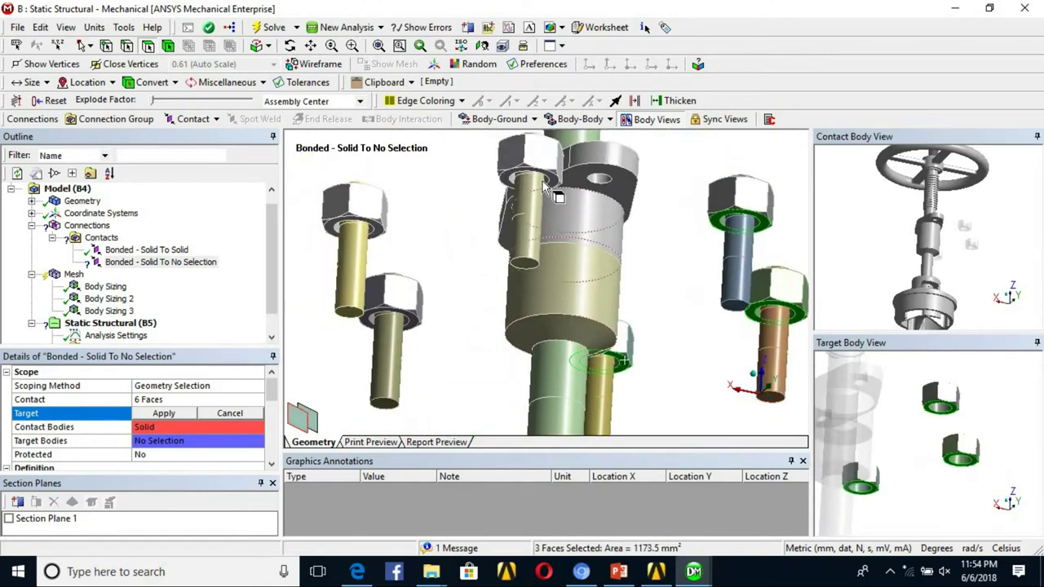
pyautogui.keyDown('ctrl'); pyautogui.click(557, 188); pyautogui.keyUp('ctrl')
pyautogui.keyDown('ctrl'); pyautogui.click(377, 234); pyautogui.keyUp('ctrl')
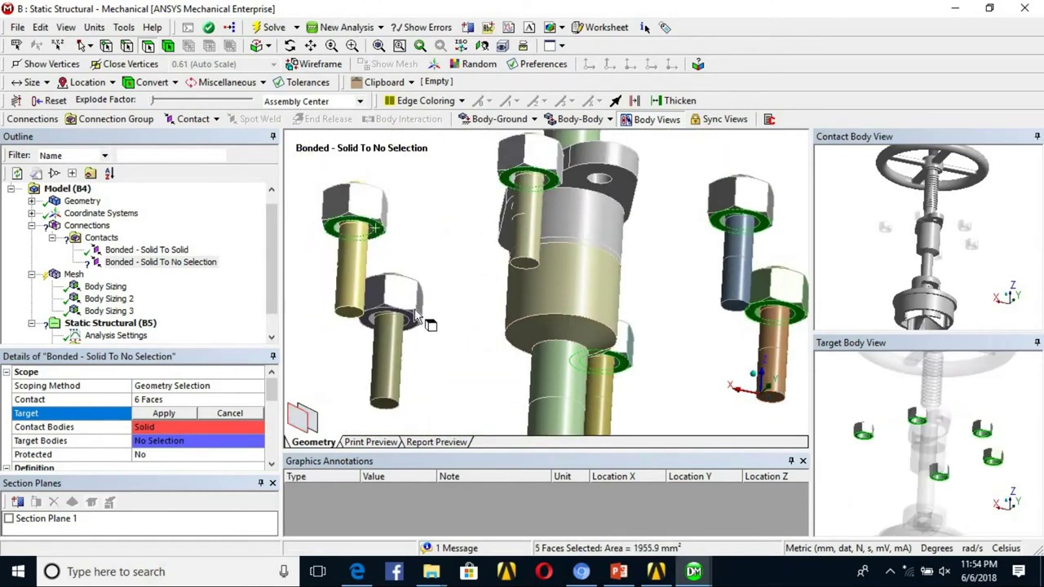
pyautogui.keyDown('ctrl'); pyautogui.moveTo(502, 311); pyautogui.dragTo(483, 260, button='middle'); pyautogui.keyUp('ctrl')
pyautogui.click(151, 420)
pyautogui.scroll(-3, 482, 273)
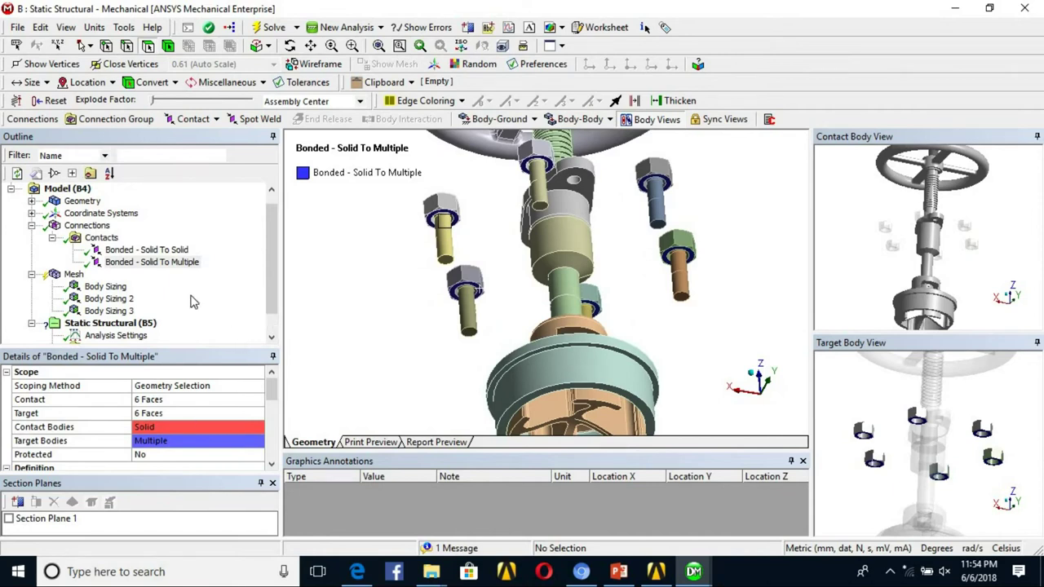
# Insert another manual contact region for the connection between the nuts and bolts
pyautogui.click(165, 269)
pyautogui.rightClick(165, 269)
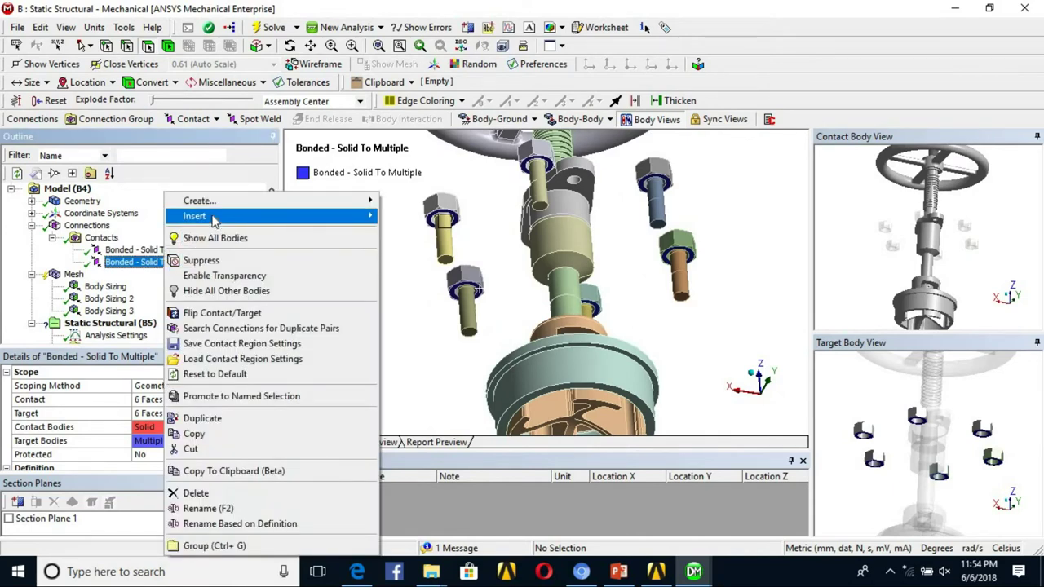
pyautogui.moveTo(358, 217)
pyautogui.click(424, 232)
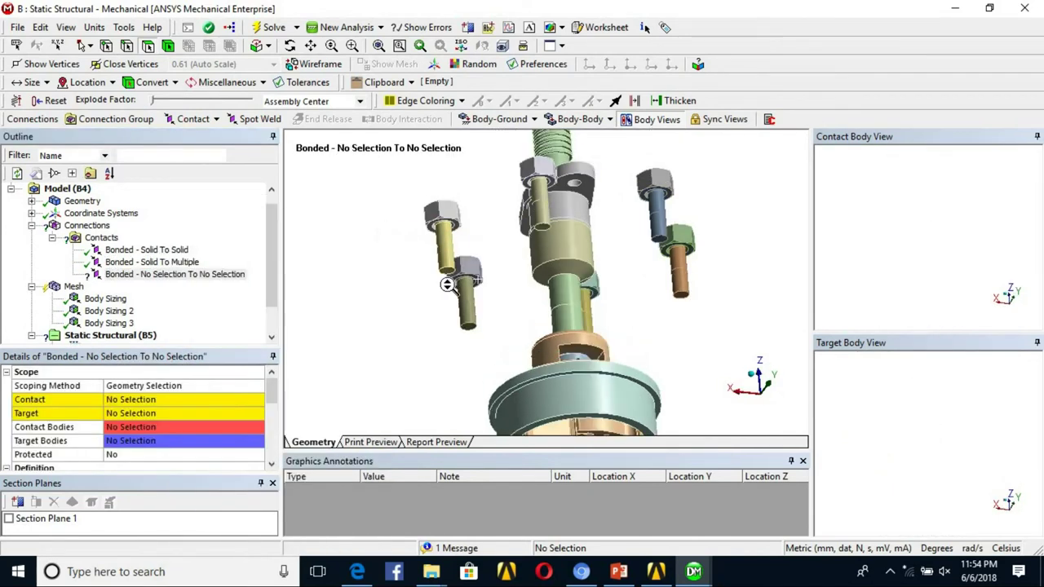
# Scope the nut-to-bolt region's contact side to the inner cylindrical faces of the six nuts
pyautogui.scroll(5, 418, 273)
pyautogui.keyDown('ctrl'); pyautogui.moveTo(417, 273); pyautogui.dragTo(539, 249, button='middle'); pyautogui.keyUp('ctrl')
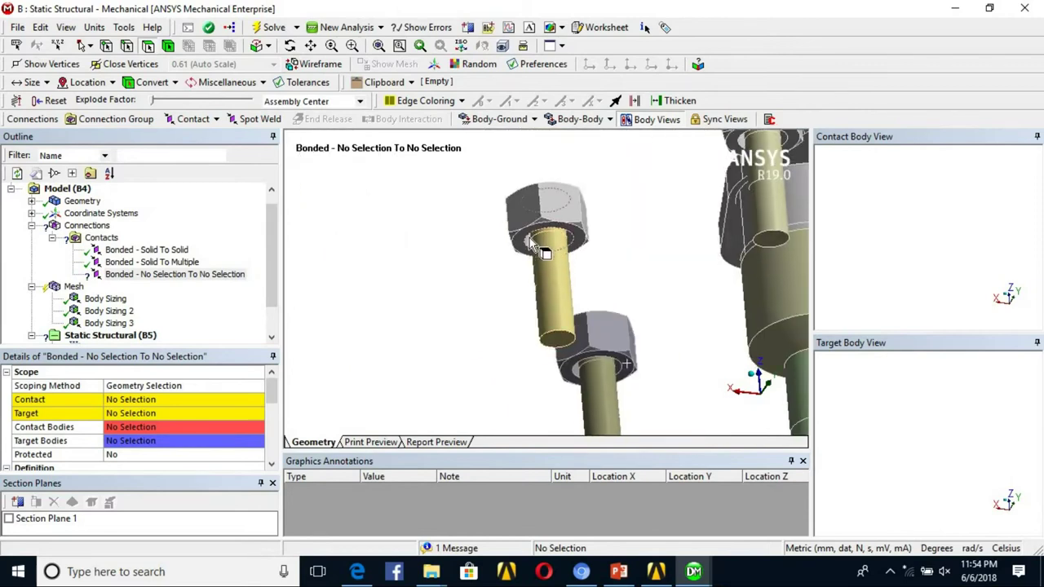
pyautogui.click(530, 243)
pyautogui.keyDown('ctrl'); pyautogui.click(581, 369); pyautogui.keyUp('ctrl')
pyautogui.keyDown('ctrl'); pyautogui.moveTo(495, 361); pyautogui.dragTo(285, 419, button='middle'); pyautogui.keyUp('ctrl')
pyautogui.keyDown('ctrl'); pyautogui.click(527, 199); pyautogui.keyUp('ctrl')
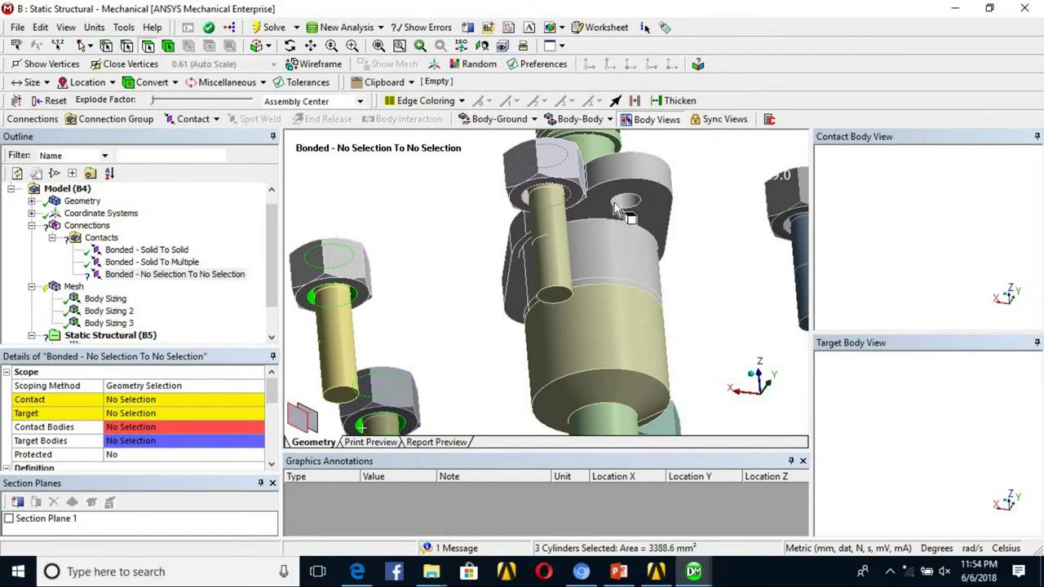
pyautogui.keyDown('ctrl'); pyautogui.moveTo(617, 209); pyautogui.dragTo(560, 284, button='middle'); pyautogui.keyUp('ctrl')
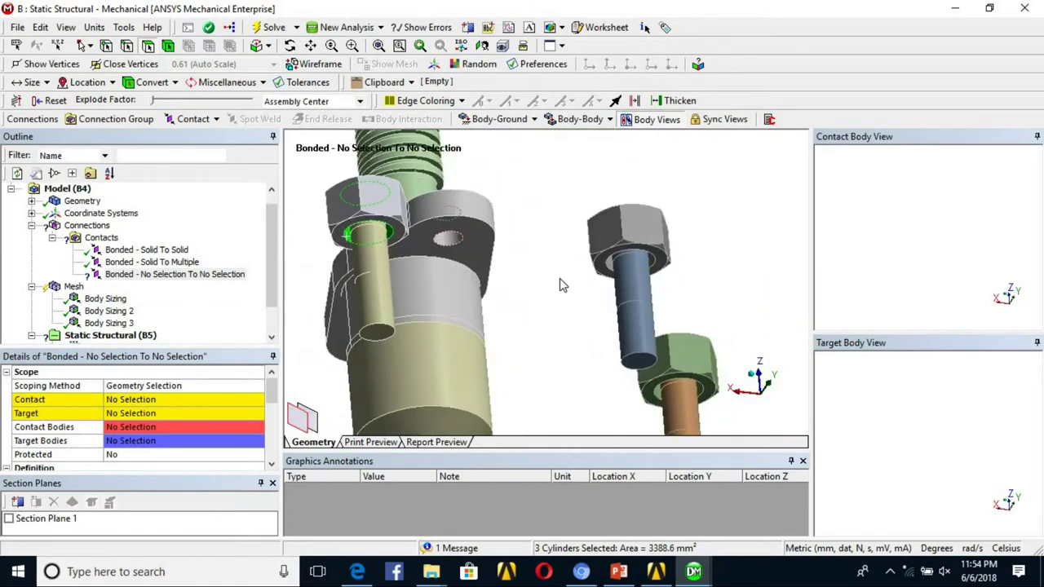
pyautogui.keyDown('ctrl'); pyautogui.click(608, 269); pyautogui.keyUp('ctrl')
pyautogui.keyDown('ctrl'); pyautogui.moveTo(607, 269); pyautogui.dragTo(517, 122, button='middle'); pyautogui.keyUp('ctrl')
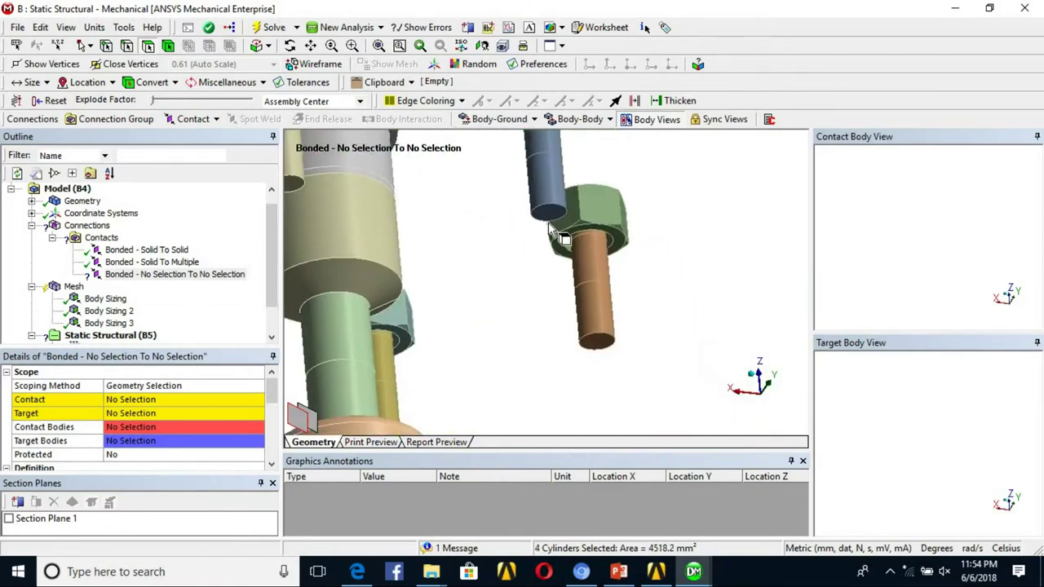
pyautogui.keyDown('ctrl'); pyautogui.click(395, 340); pyautogui.keyUp('ctrl')
pyautogui.click(138, 399)
pyautogui.click(135, 400)
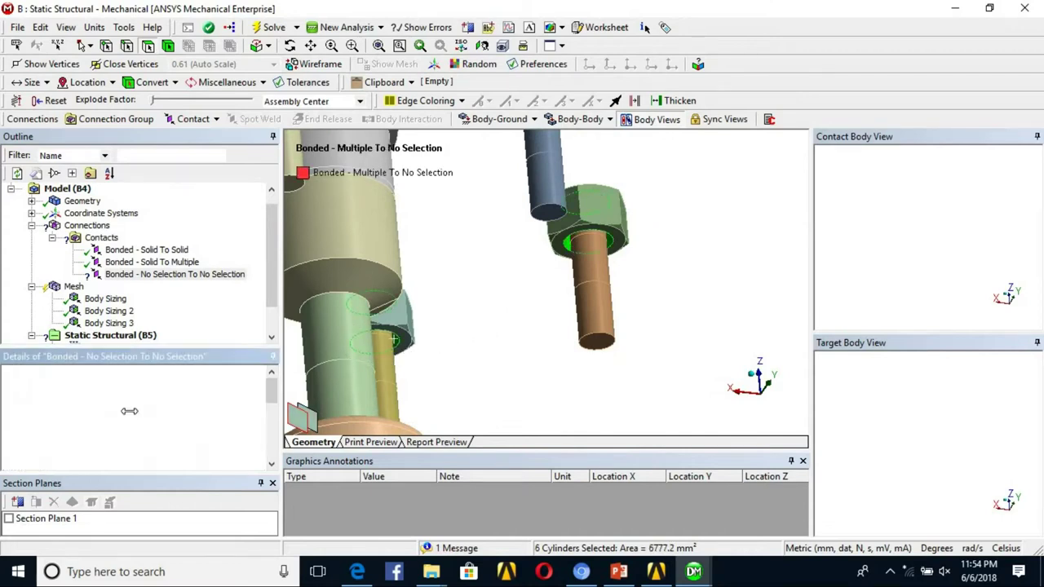
# Scope the nut-to-bolt region's target side to the upper cylindrical faces of five bolts, leaving out the one behind the stem
pyautogui.click(146, 416)
pyautogui.scroll(3, 585, 297)
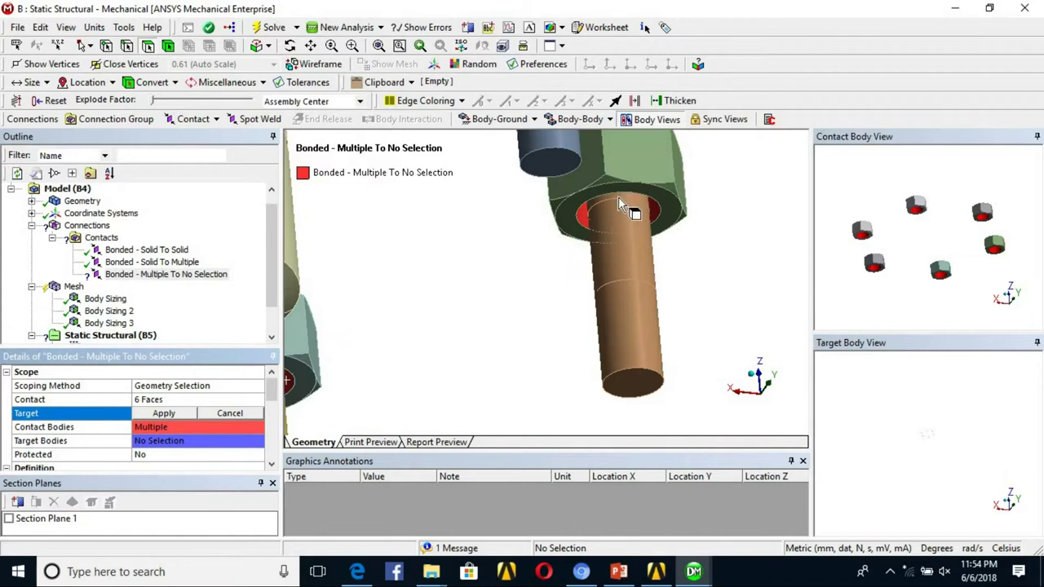
pyautogui.click(617, 200)
pyautogui.keyDown('ctrl'); pyautogui.moveTo(617, 201); pyautogui.dragTo(587, 366, button='middle'); pyautogui.keyUp('ctrl')
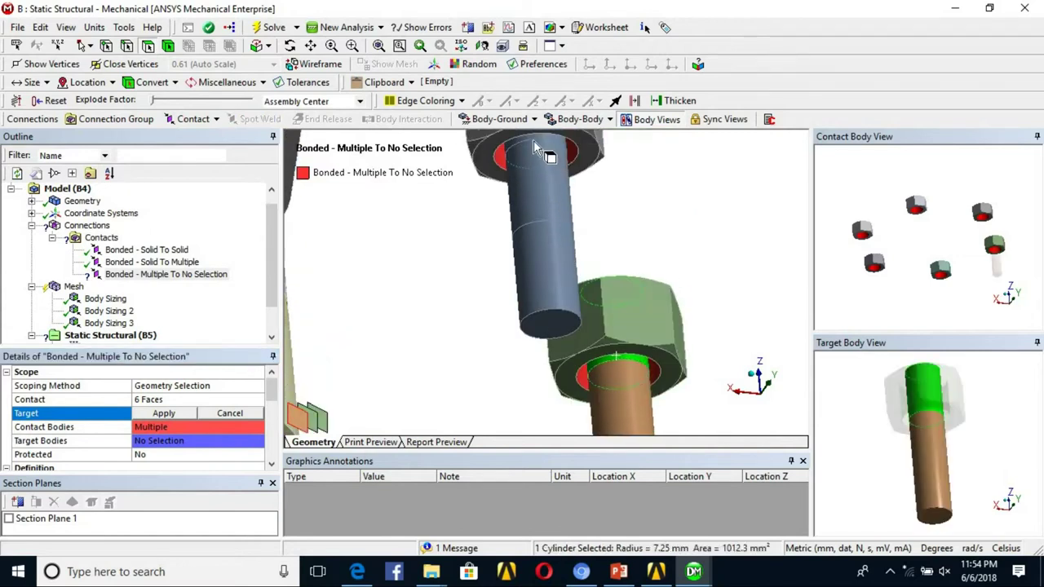
pyautogui.keyDown('ctrl'); pyautogui.click(545, 154); pyautogui.keyUp('ctrl')
pyautogui.keyDown('ctrl'); pyautogui.moveTo(492, 239); pyautogui.dragTo(727, 305, button='middle'); pyautogui.keyUp('ctrl')
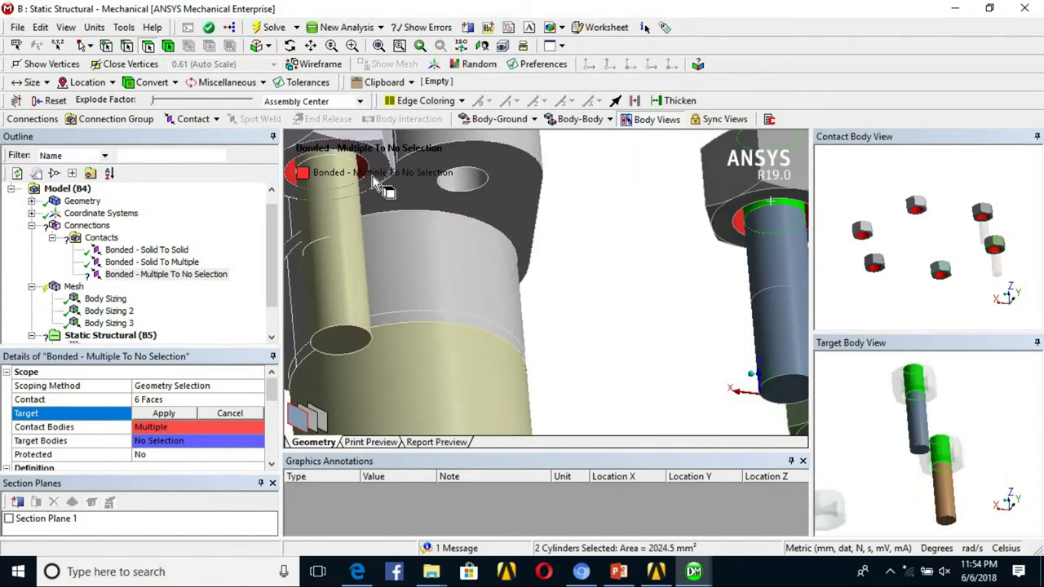
pyautogui.keyDown('ctrl'); pyautogui.moveTo(373, 177); pyautogui.dragTo(685, 261, button='middle'); pyautogui.keyUp('ctrl')
pyautogui.keyDown('ctrl'); pyautogui.click(650, 236); pyautogui.keyUp('ctrl')
pyautogui.keyDown('ctrl'); pyautogui.moveTo(562, 293); pyautogui.dragTo(633, 206, button='middle'); pyautogui.keyUp('ctrl')
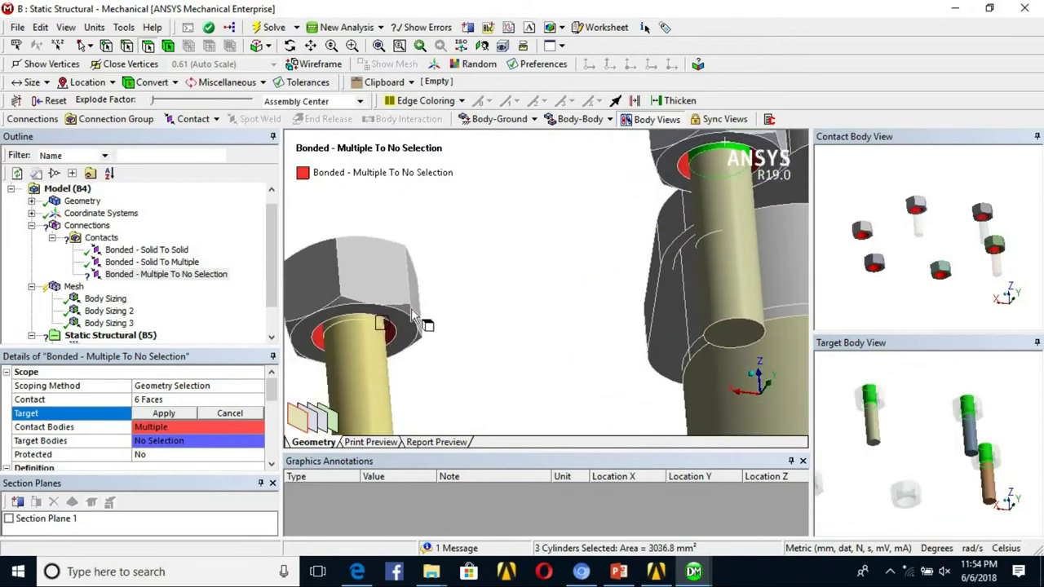
pyautogui.keyDown('ctrl'); pyautogui.click(380, 327); pyautogui.keyUp('ctrl')
pyautogui.scroll(-5, 380, 326)
pyautogui.keyDown('ctrl'); pyautogui.moveTo(477, 350); pyautogui.dragTo(441, 306, button='middle'); pyautogui.keyUp('ctrl')
pyautogui.scroll(6, 441, 306)
pyautogui.keyDown('ctrl'); pyautogui.click(454, 279); pyautogui.keyUp('ctrl')
pyautogui.click(154, 417)
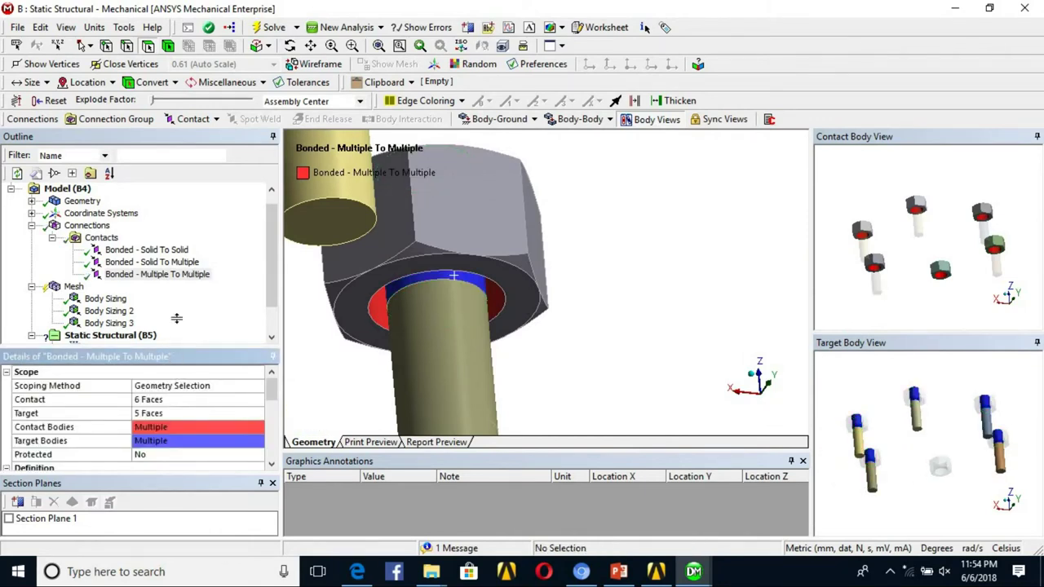
# Extend the nut-to-bolt region's target scope with the upper cylindrical face of the sixth bolt behind the stem
pyautogui.moveTo(187, 351); pyautogui.dragTo(187, 273)
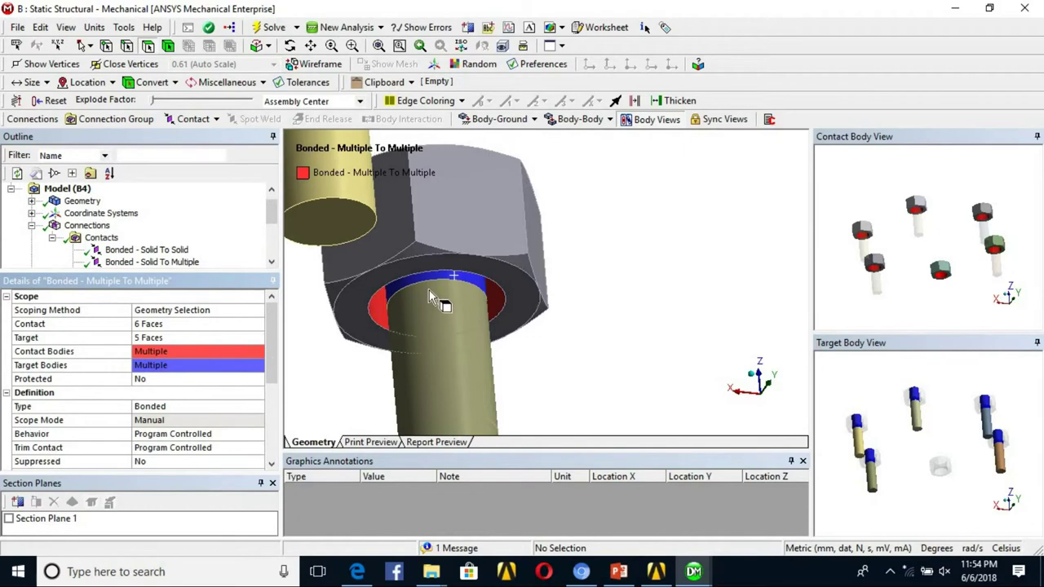
pyautogui.scroll(-5, 429, 290)
pyautogui.keyDown('ctrl'); pyautogui.moveTo(559, 200); pyautogui.dragTo(419, 258, button='middle'); pyautogui.keyUp('ctrl')
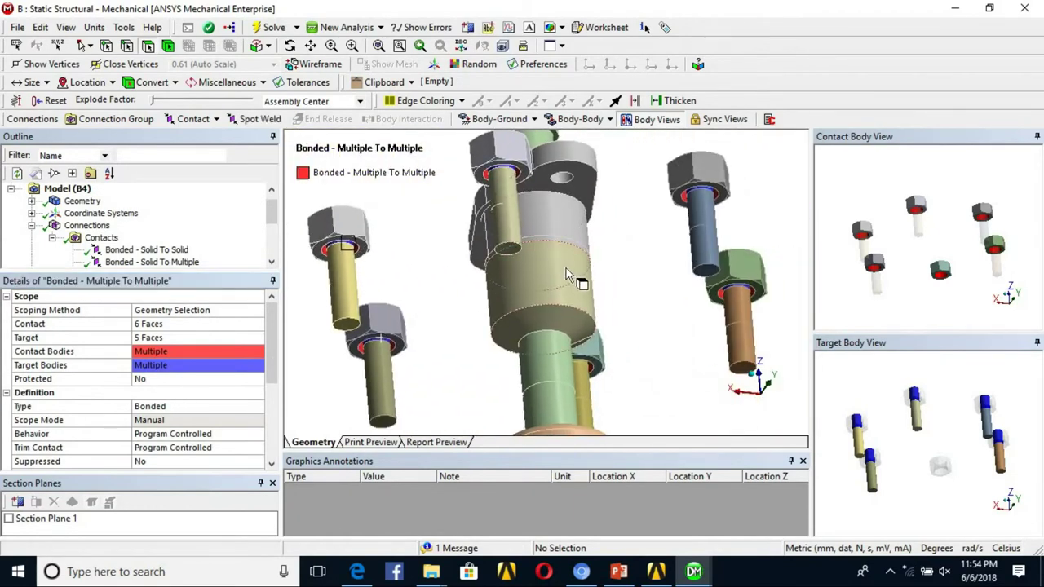
pyautogui.scroll(6, 566, 269)
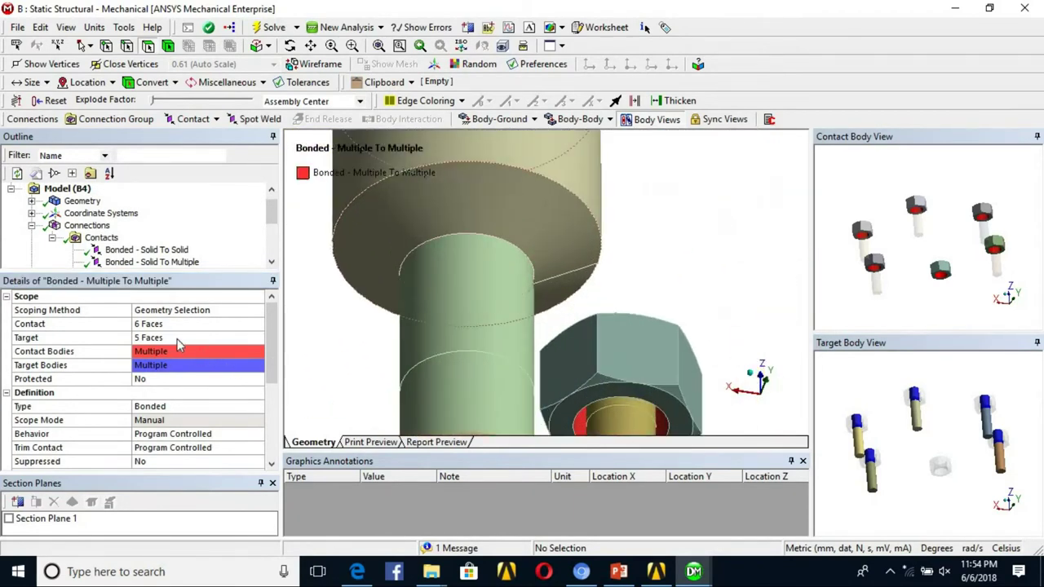
pyautogui.click(175, 339)
pyautogui.keyDown('ctrl'); pyautogui.moveTo(627, 293); pyautogui.dragTo(631, 163, button='middle'); pyautogui.keyUp('ctrl')
pyautogui.scroll(1, 684, 231)
pyautogui.keyDown('ctrl'); pyautogui.click(657, 249); pyautogui.keyUp('ctrl')
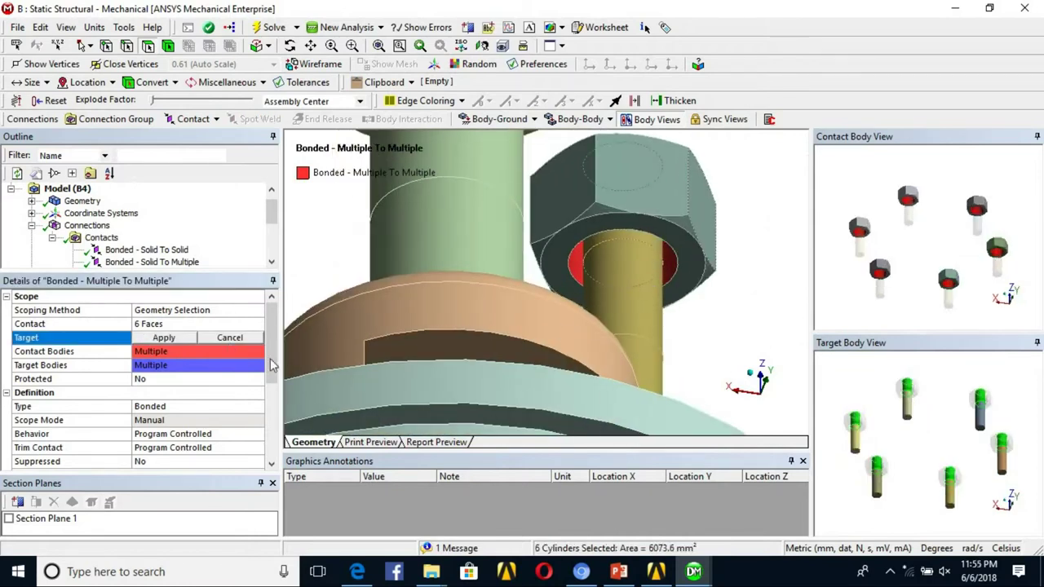
pyautogui.click(163, 337)
# Set the nut-to-bolt region's pinball region to Radius with a pinball radius of 5 mm
pyautogui.scroll(-4, 161, 434)
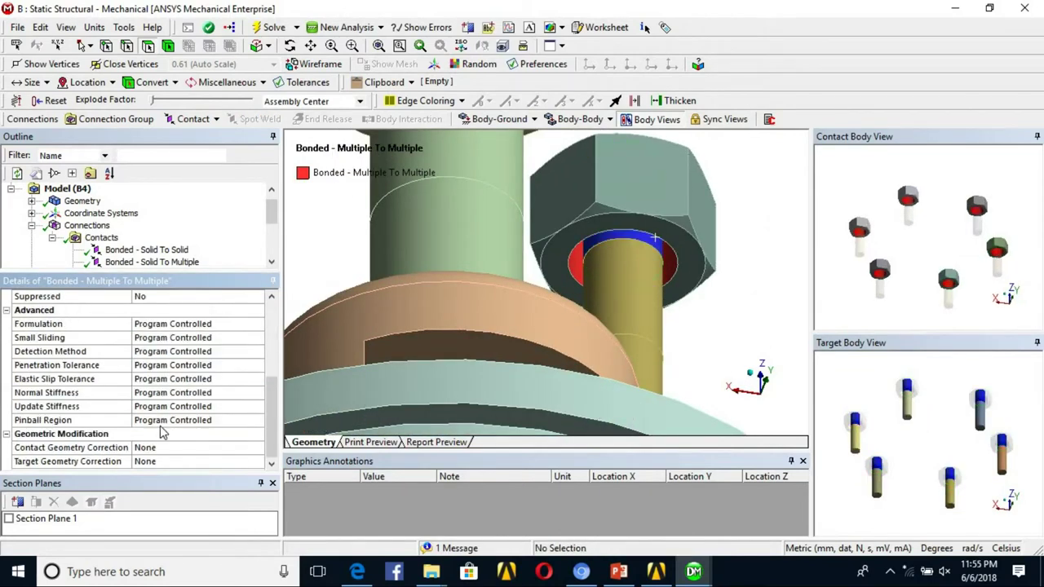
pyautogui.doubleClick(161, 423)
pyautogui.scroll(-2, 166, 429)
pyautogui.click(165, 424)
pyautogui.scroll(1, 708, 232)
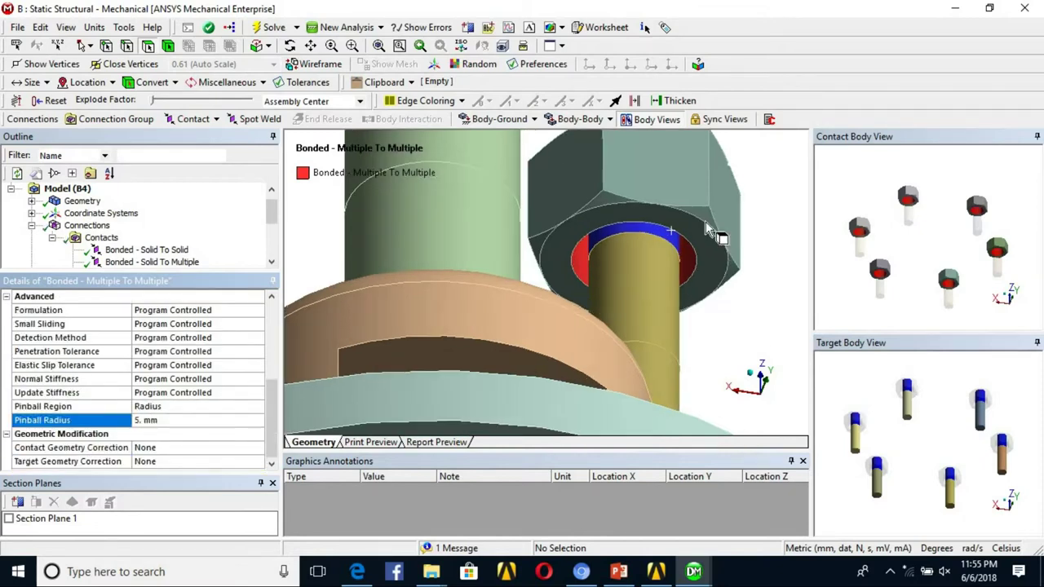
# Examine how the cylindrical shank faces of the bolts are split below the nuts
pyautogui.scroll(-6, 595, 235)
pyautogui.moveTo(577, 203); pyautogui.dragTo(579, 226, button='middle')
pyautogui.scroll(8, 579, 237)
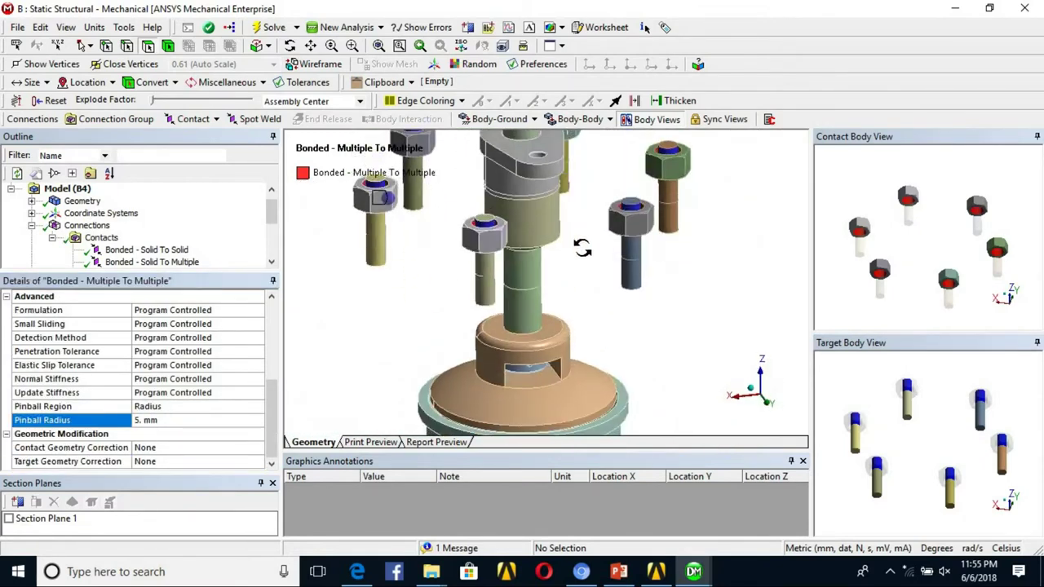
pyautogui.moveTo(500, 226)
pyautogui.mouseDown(button='middle')
pyautogui.moveTo(525, 338)
pyautogui.moveTo(509, 240)
pyautogui.moveTo(541, 256)
pyautogui.moveTo(534, 277)
pyautogui.moveTo(548, 287)
pyautogui.moveTo(522, 259)
pyautogui.moveTo(559, 244)
pyautogui.moveTo(557, 219)
pyautogui.moveTo(501, 235)
pyautogui.mouseUp(button='middle')
pyautogui.scroll(-3, 529, 255)
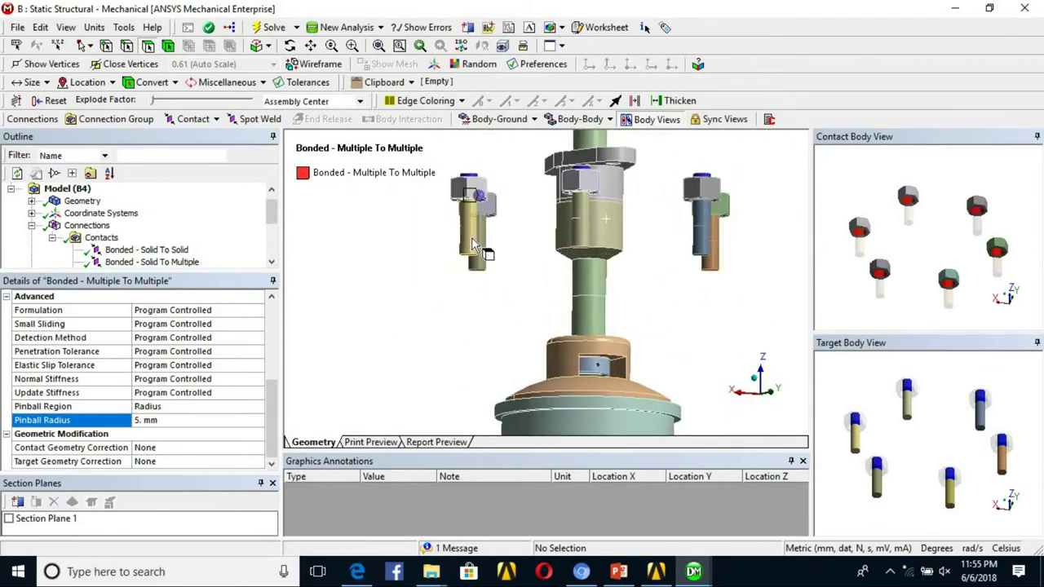
pyautogui.click(472, 237)
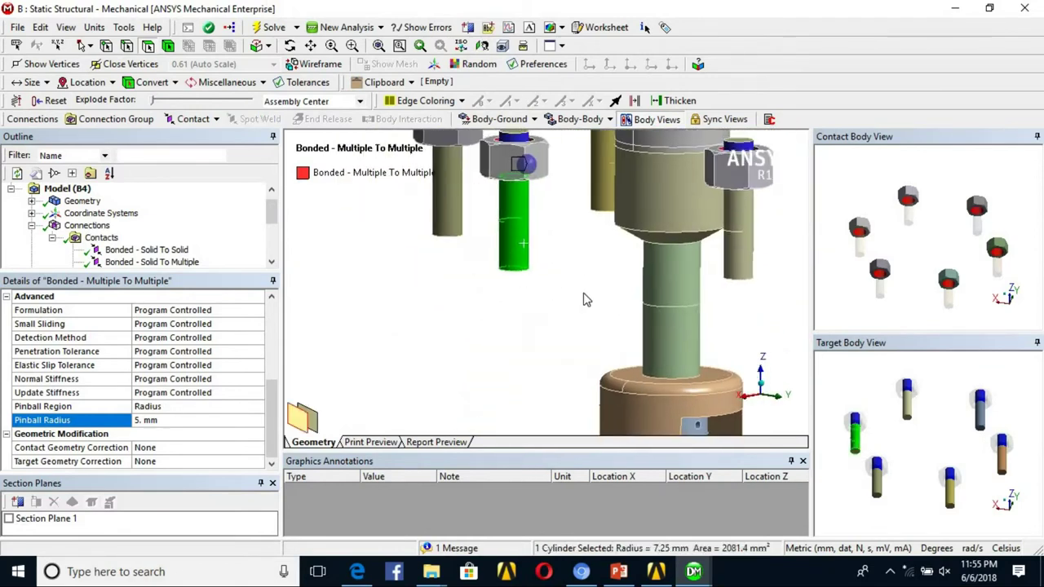
pyautogui.scroll(3, 584, 300)
pyautogui.click(559, 305)
pyautogui.scroll(-3, 559, 305)
pyautogui.moveTo(553, 255); pyautogui.dragTo(596, 292, button='middle')
pyautogui.click(555, 272)
pyautogui.scroll(3, 542, 237)
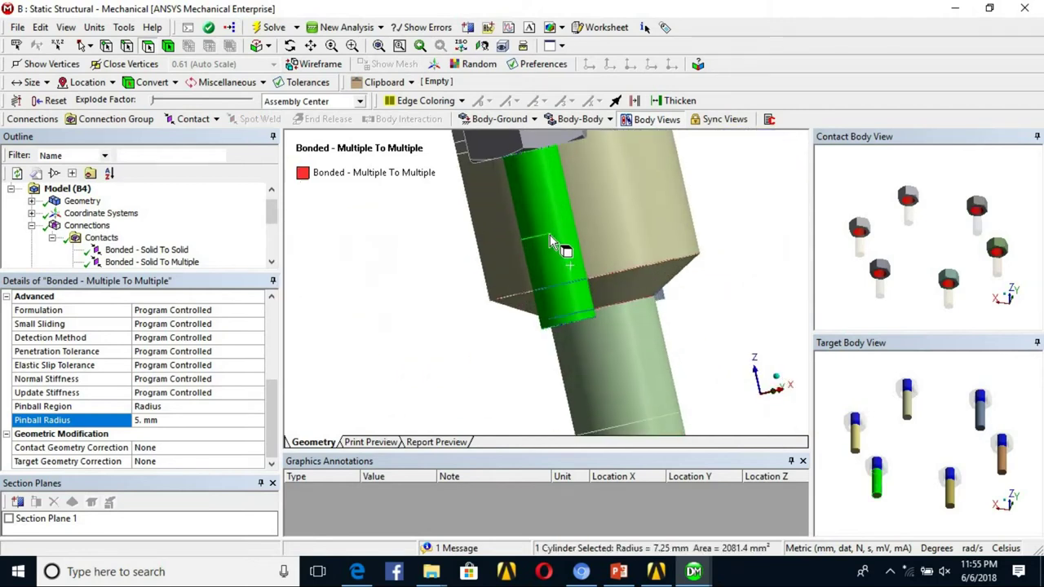
pyautogui.click(549, 349)
# Switch to DesignModeler and hide the valve body beneath the bonnet flange
pyautogui.moveTo(693, 571)
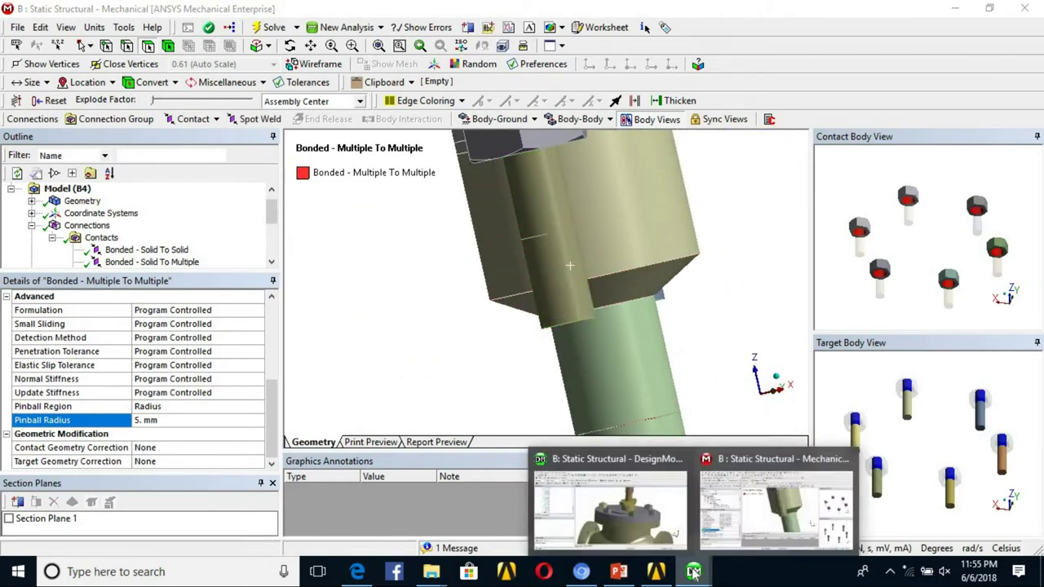
pyautogui.click(610, 510)
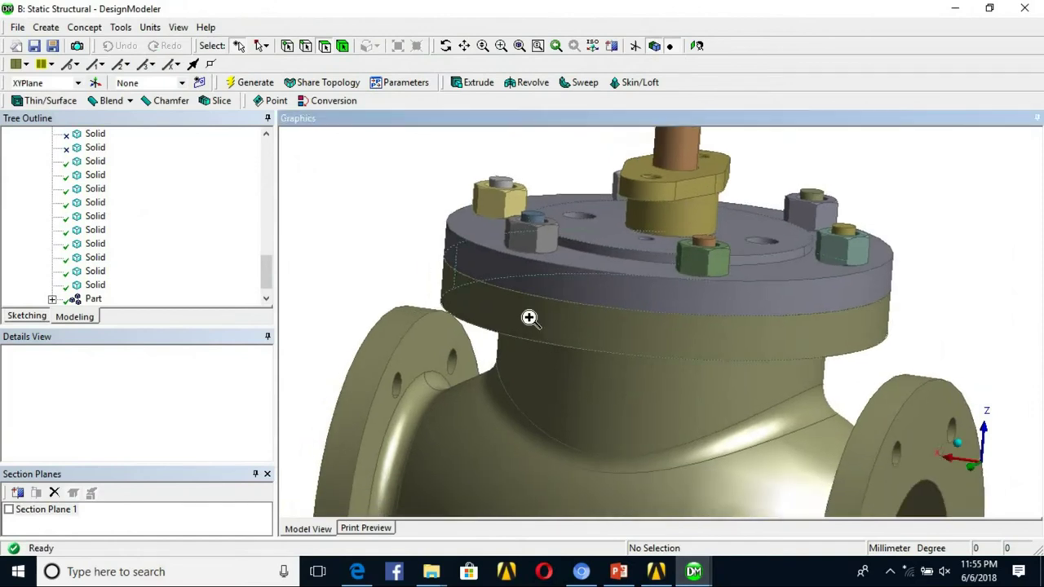
pyautogui.rightClick(529, 317)
pyautogui.click(573, 442)
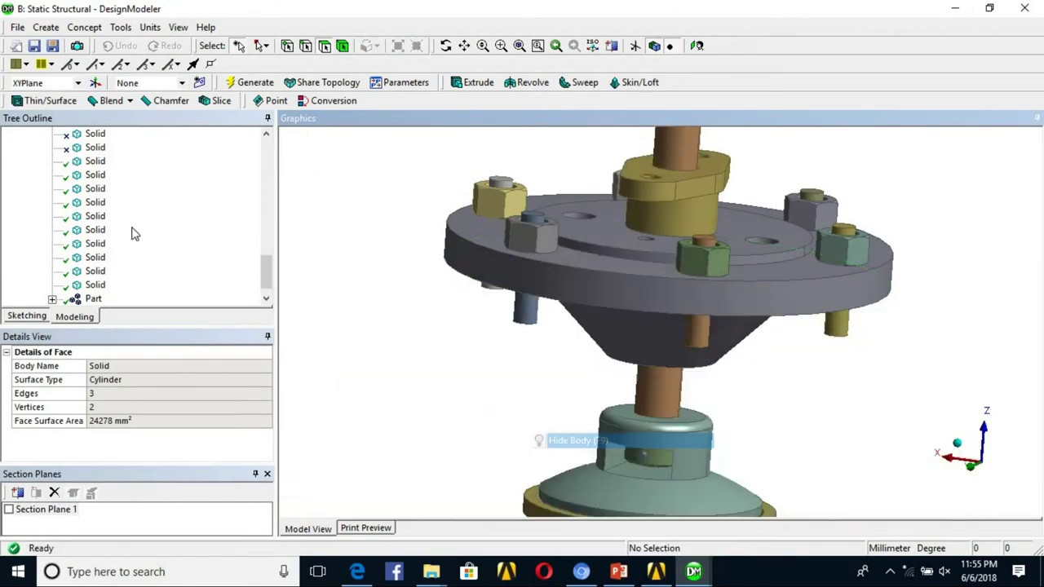
# Review the Extrude4 and Projection2 features in the model's feature tree
pyautogui.scroll(15, 114, 240)
pyautogui.click(31, 270)
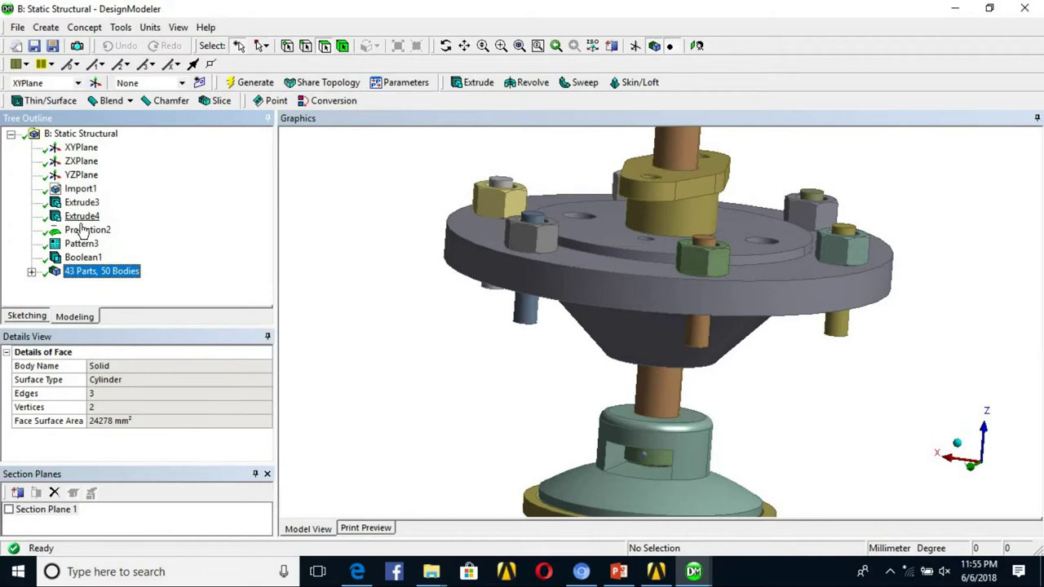
pyautogui.click(82, 217)
pyautogui.click(86, 231)
pyautogui.moveTo(627, 246); pyautogui.dragTo(308, 359, button='middle')
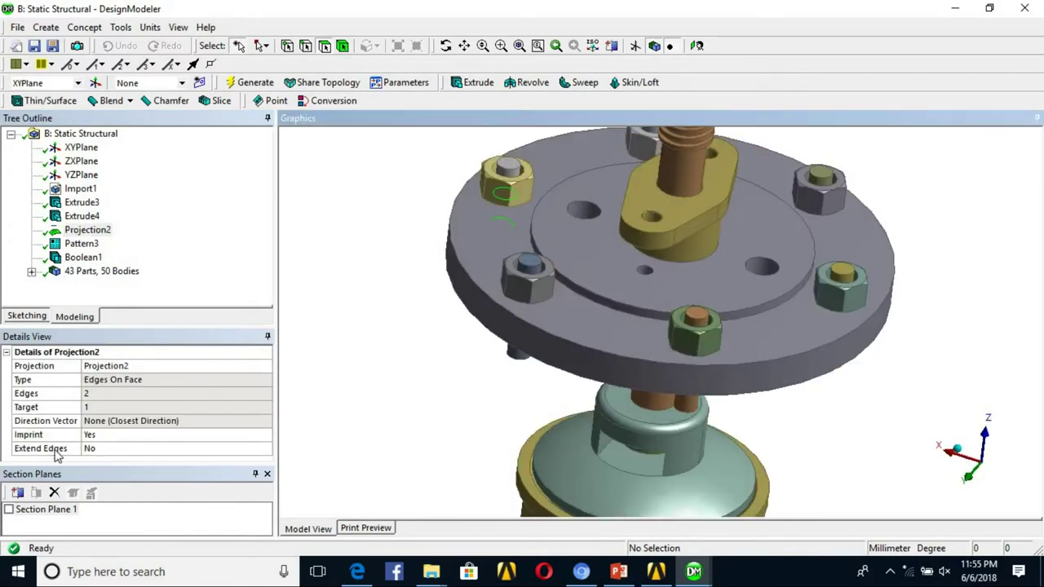
# Edit Projection2's edge selection with Extend to Limits to complete the circle around the bolt, regenerate the model, and check the bolt's lower face
pyautogui.rightClick(105, 239)
pyautogui.click(130, 239)
pyautogui.keyDown('shift'); pyautogui.moveTo(497, 226); pyautogui.dragTo(427, 200, button='middle'); pyautogui.keyUp('shift')
pyautogui.keyDown('ctrl'); pyautogui.moveTo(428, 204); pyautogui.dragTo(703, 333, button='middle'); pyautogui.keyUp('ctrl')
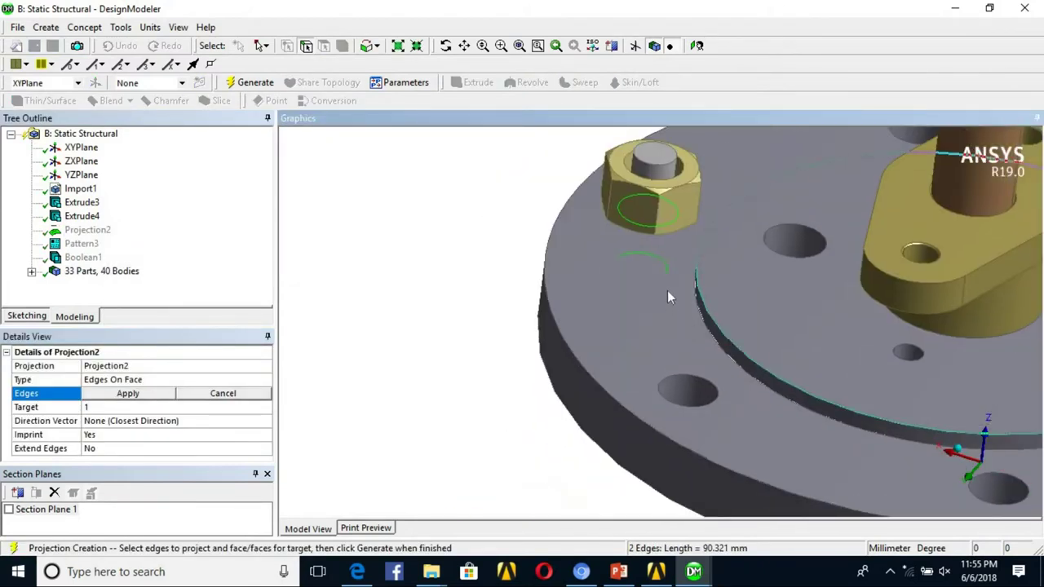
pyautogui.scroll(3, 626, 278)
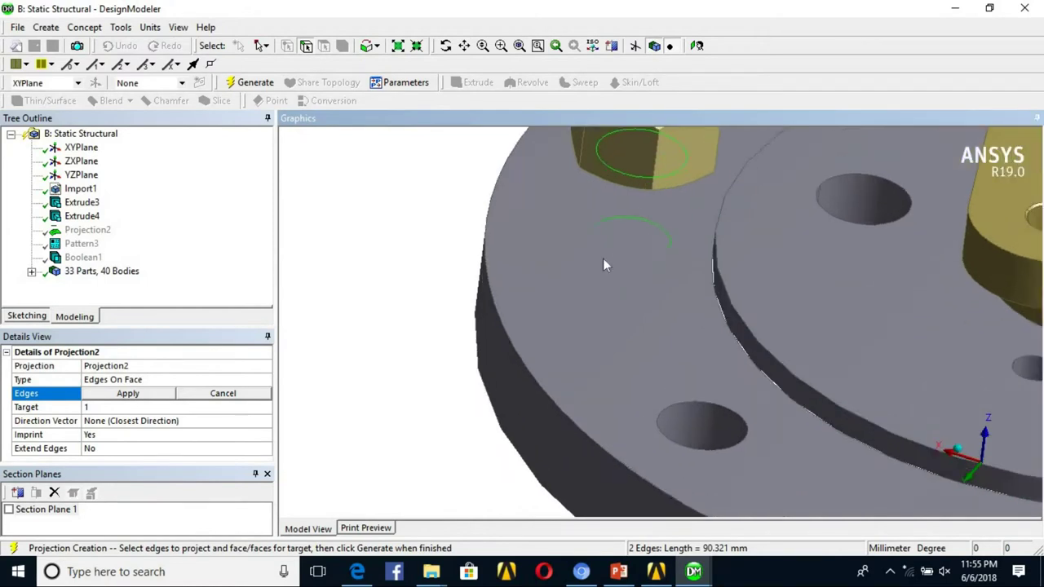
pyautogui.scroll(-5, 599, 299)
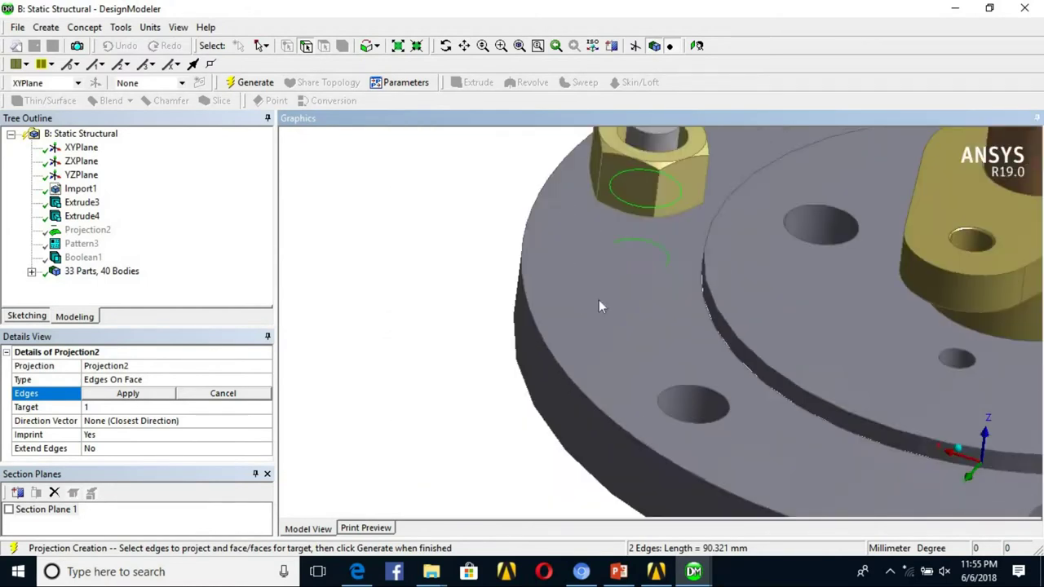
pyautogui.scroll(4, 618, 365)
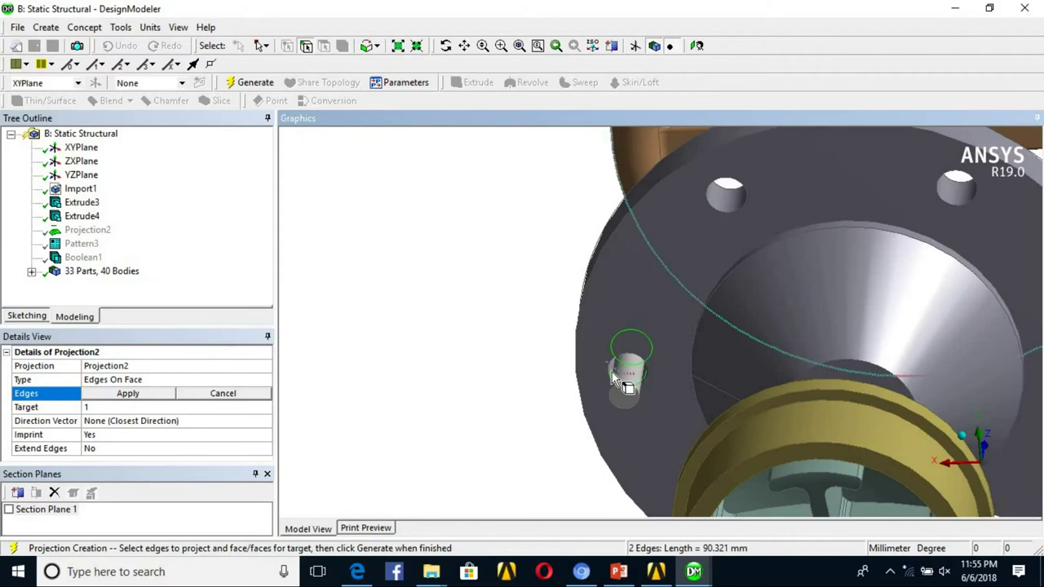
pyautogui.moveTo(611, 378); pyautogui.dragTo(632, 371, button='middle')
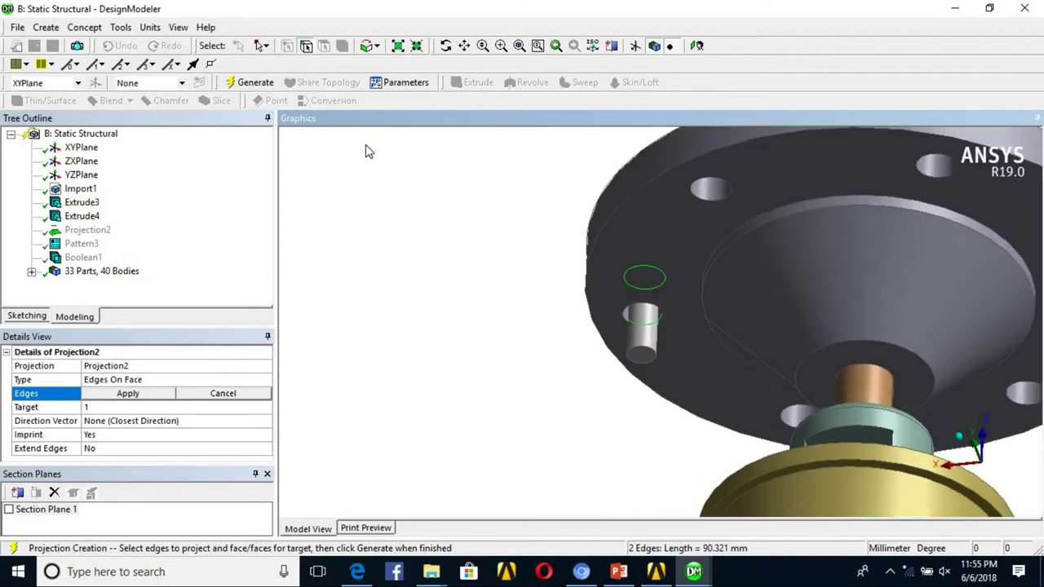
pyautogui.click(374, 46)
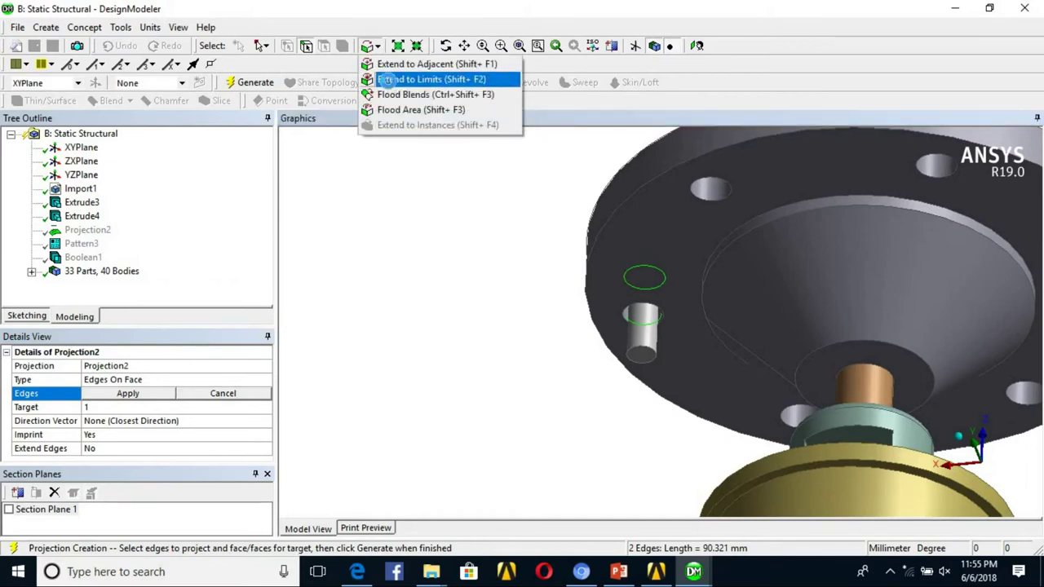
pyautogui.click(391, 81)
pyautogui.click(128, 393)
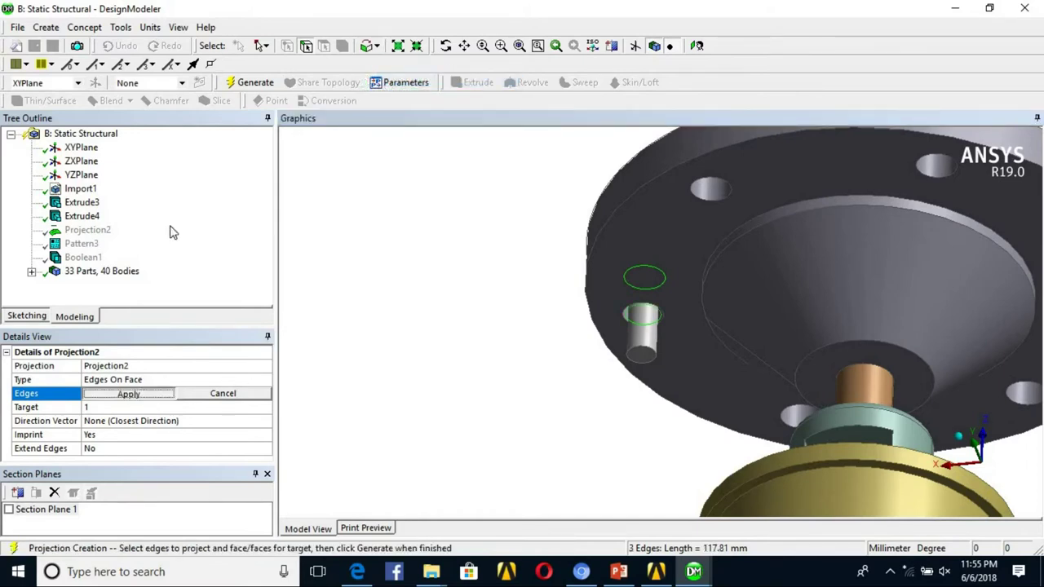
pyautogui.click(259, 83)
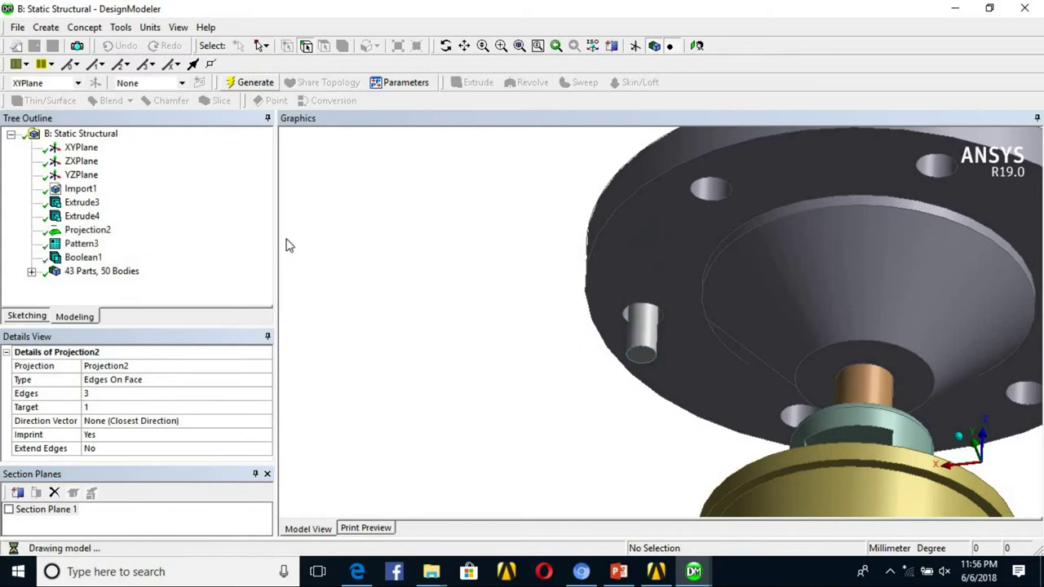
pyautogui.click(323, 46)
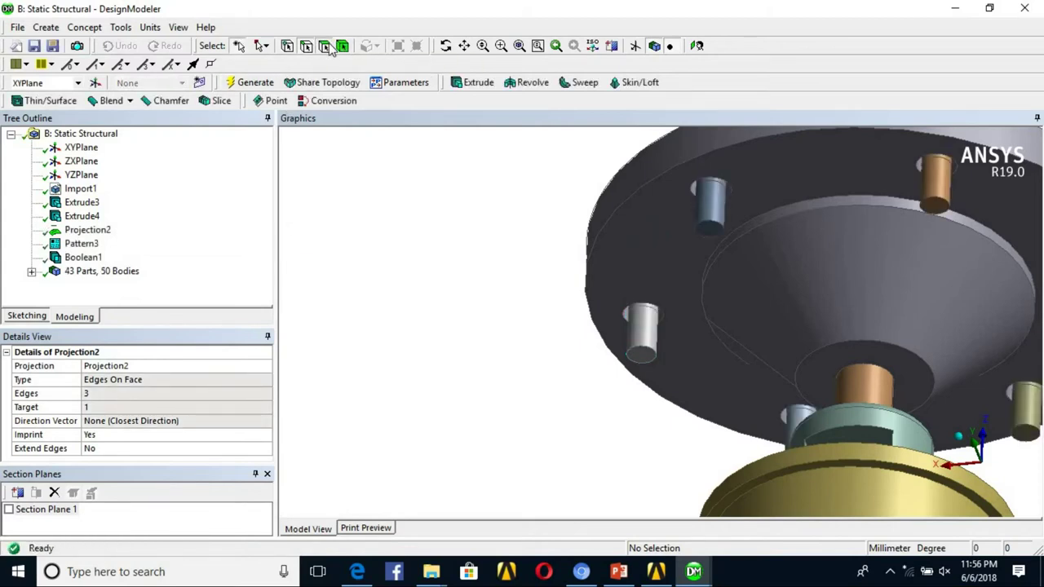
pyautogui.click(650, 328)
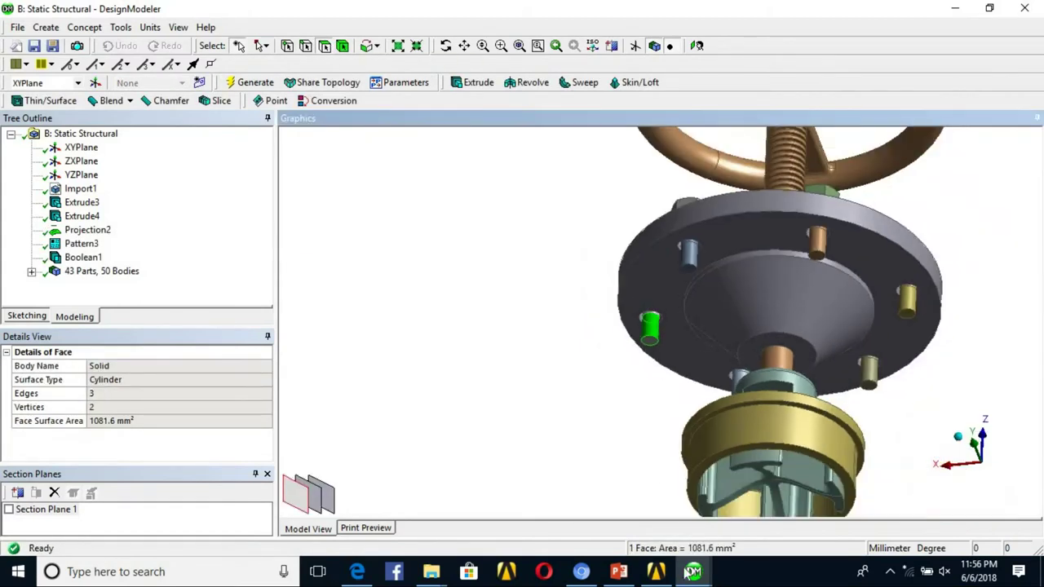
# Switch back to Mechanical and refresh the model's geometry from its source
pyautogui.moveTo(692, 573)
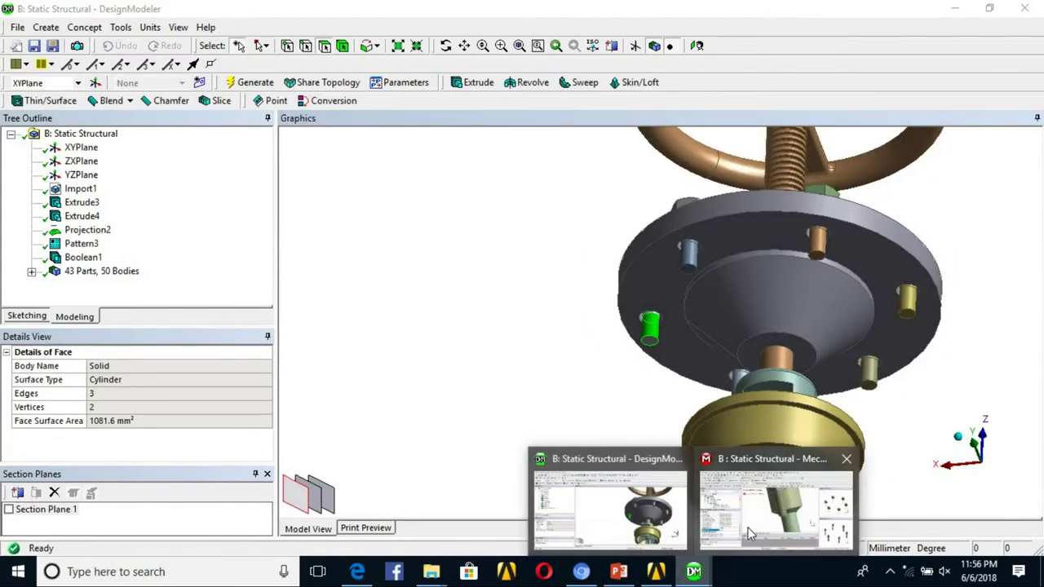
pyautogui.click(781, 502)
pyautogui.click(68, 202)
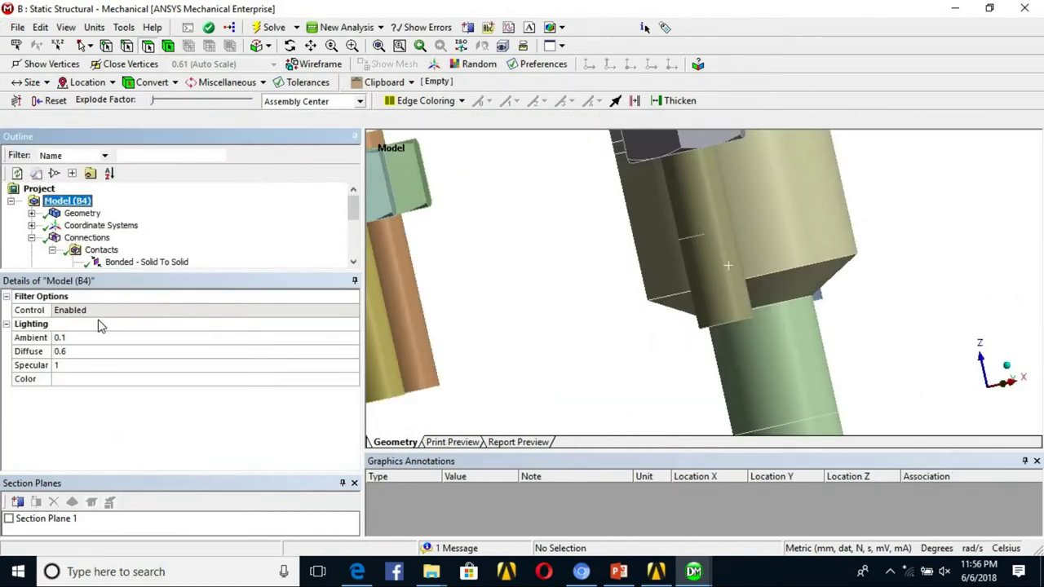
pyautogui.rightClick(74, 203)
pyautogui.click(98, 403)
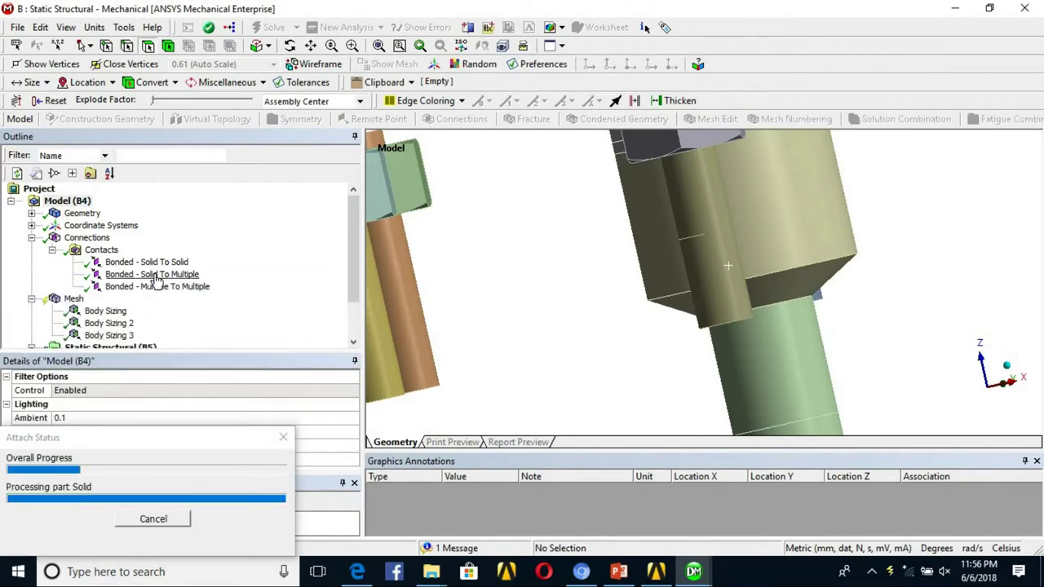
# Create another manual contact region for the lower cylindrical portions of the bolts
pyautogui.scroll(-3, 639, 239)
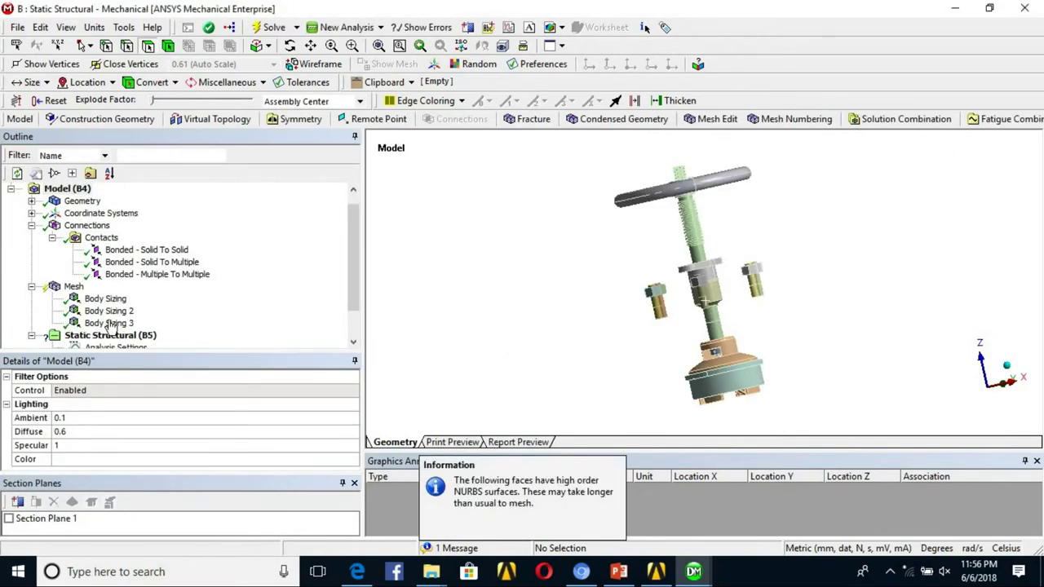
pyautogui.click(123, 278)
pyautogui.scroll(5, 610, 221)
pyautogui.moveTo(610, 221); pyautogui.dragTo(551, 295, button='middle')
pyautogui.moveTo(493, 227); pyautogui.dragTo(558, 248, button='middle')
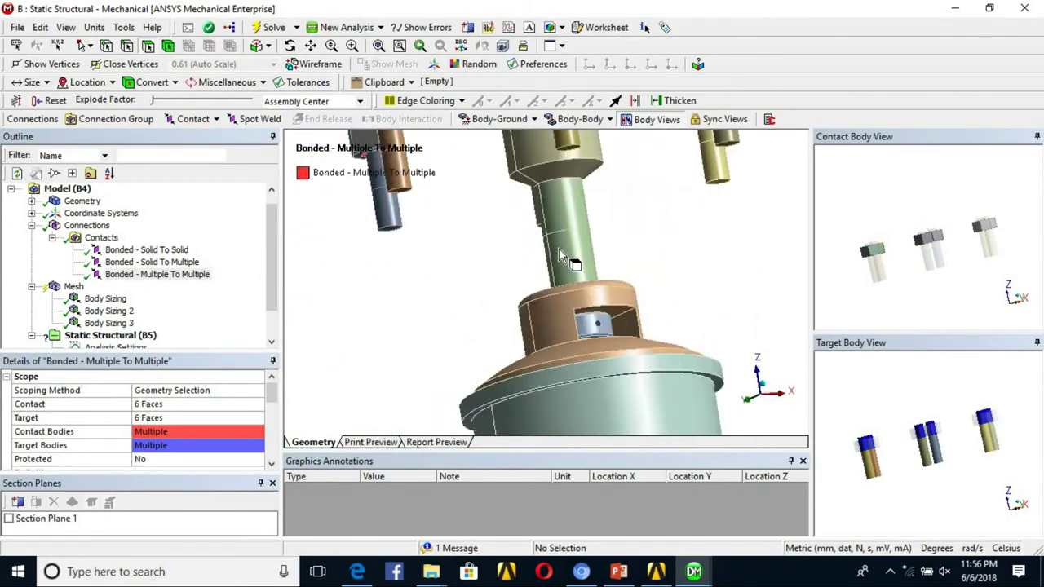
pyautogui.keyDown('ctrl'); pyautogui.moveTo(636, 149); pyautogui.dragTo(708, 299, button='middle'); pyautogui.keyUp('ctrl')
pyautogui.click(461, 303)
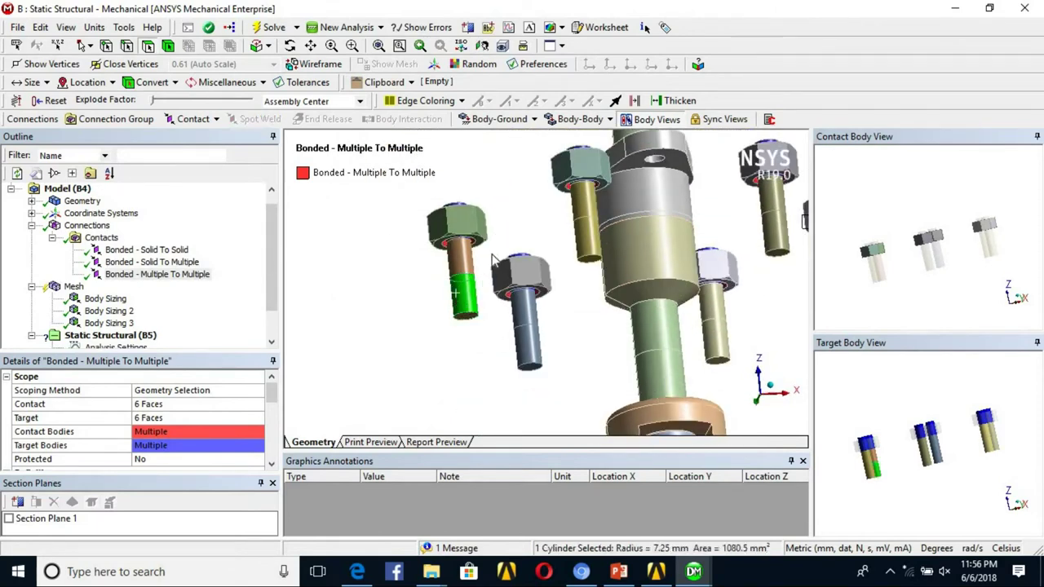
pyautogui.rightClick(457, 301)
pyautogui.moveTo(509, 167)
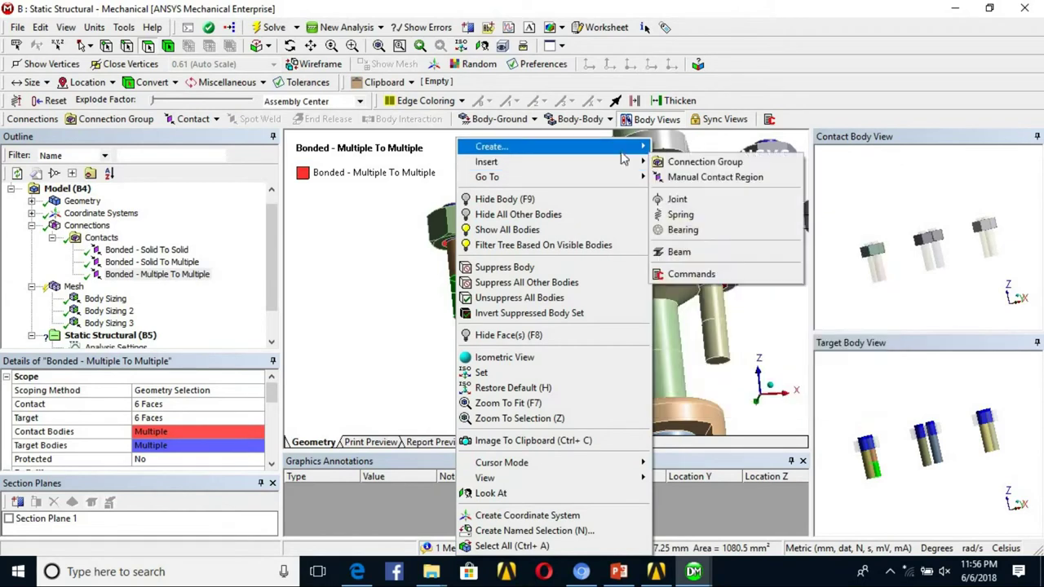
pyautogui.click(717, 177)
# Scope the new region's contact side to the lower cylindrical faces of all six bolts
pyautogui.click(466, 303)
pyautogui.keyDown('ctrl'); pyautogui.click(527, 352); pyautogui.keyUp('ctrl')
pyautogui.keyDown('ctrl'); pyautogui.click(586, 230); pyautogui.keyUp('ctrl')
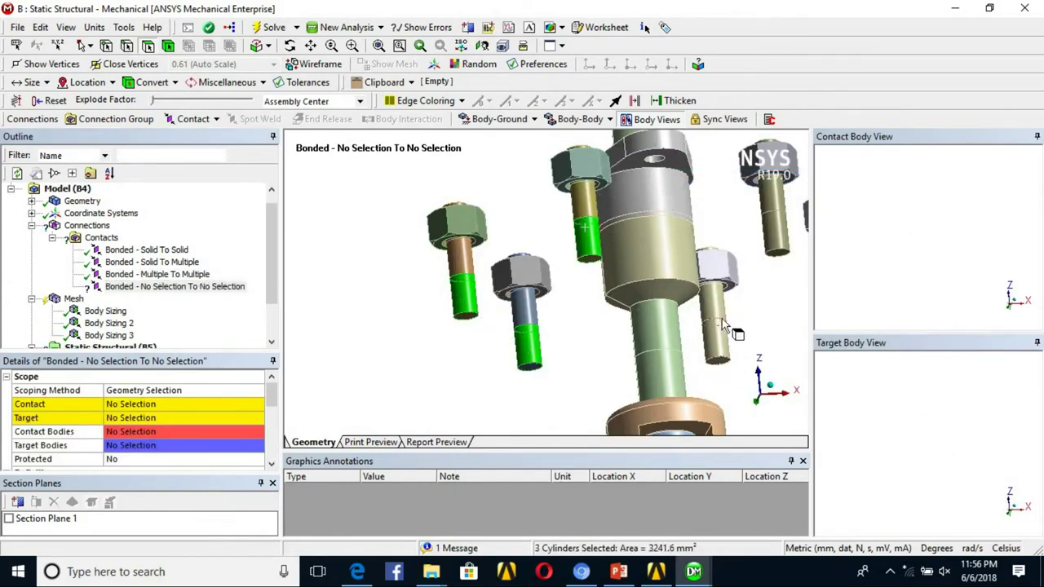
pyautogui.keyDown('ctrl'); pyautogui.click(722, 324); pyautogui.keyUp('ctrl')
pyautogui.keyDown('ctrl'); pyautogui.moveTo(722, 324); pyautogui.dragTo(571, 253, button='middle'); pyautogui.keyUp('ctrl')
pyautogui.keyDown('ctrl'); pyautogui.click(607, 210); pyautogui.keyUp('ctrl')
pyautogui.keyDown('ctrl'); pyautogui.click(661, 256); pyautogui.keyUp('ctrl')
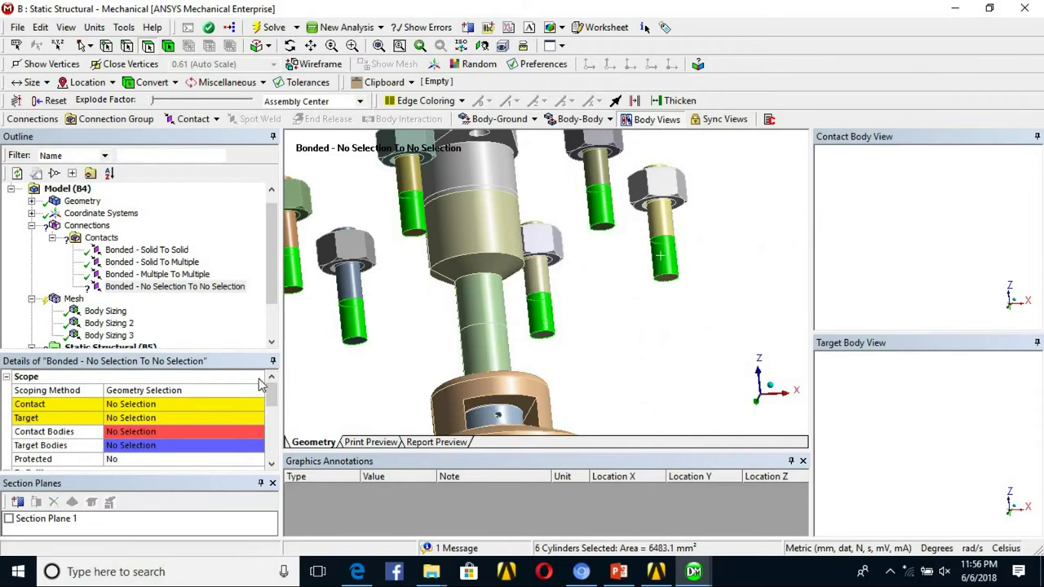
pyautogui.click(122, 406)
pyautogui.click(141, 404)
pyautogui.scroll(-5, 677, 278)
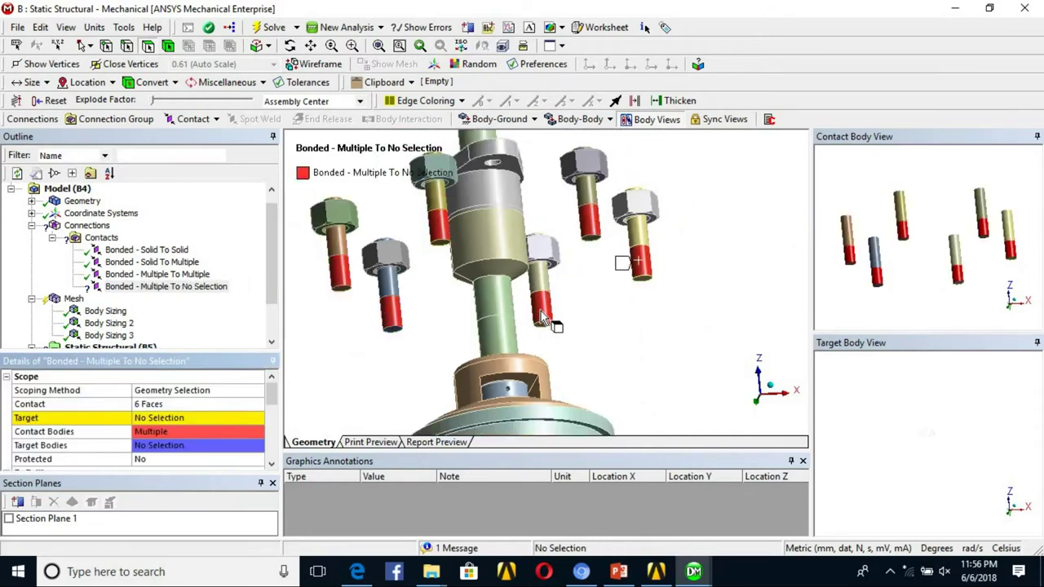
# Restore all hidden bodies and isolate the valve body to expose the bolt holes in its upper flange
pyautogui.rightClick(692, 234)
pyautogui.click(738, 291)
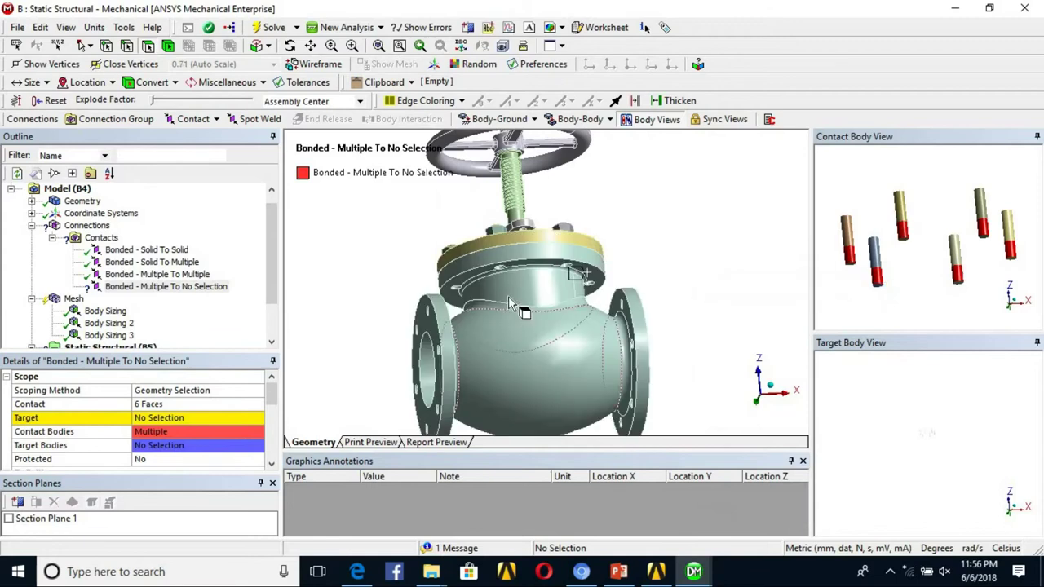
pyautogui.click(519, 262)
pyautogui.rightClick(522, 264)
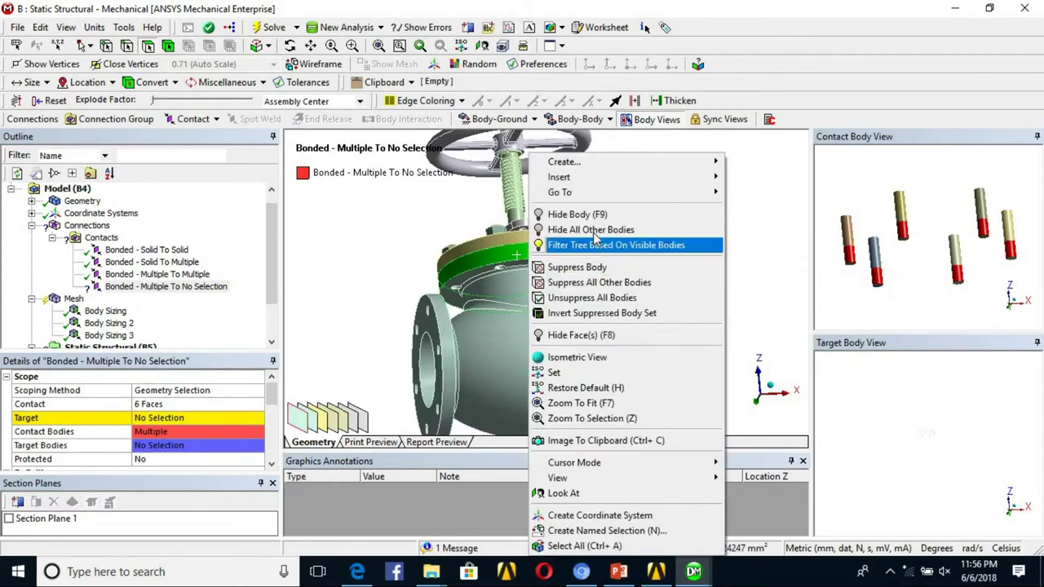
pyautogui.click(591, 230)
pyautogui.moveTo(554, 291); pyautogui.dragTo(525, 398, button='middle')
# Scope the contact region's target side to the cylindrical faces of the six bolt holes in the valve body's upper flange
pyautogui.click(239, 417)
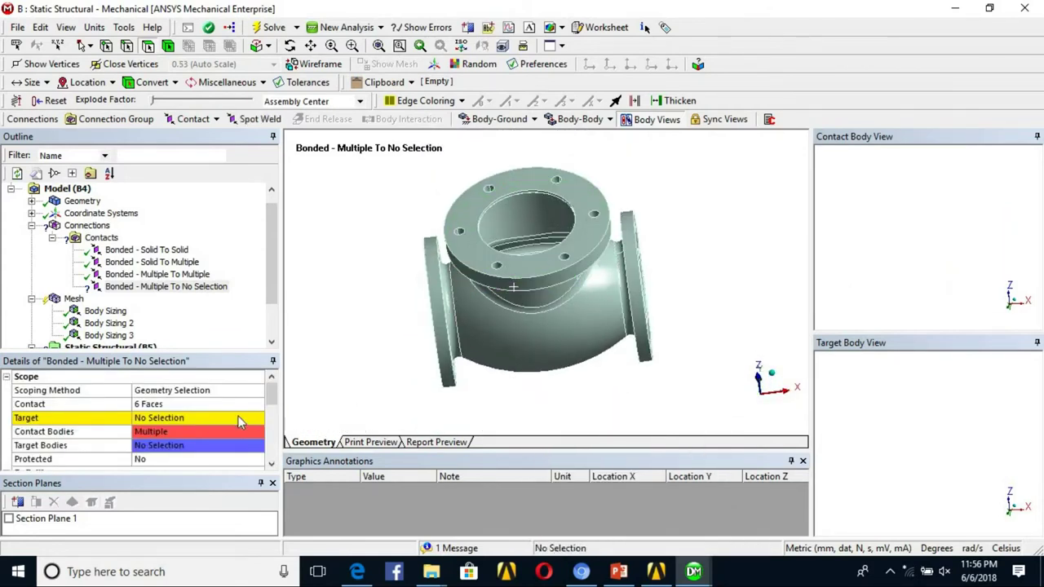
pyautogui.click(187, 418)
pyautogui.click(489, 190)
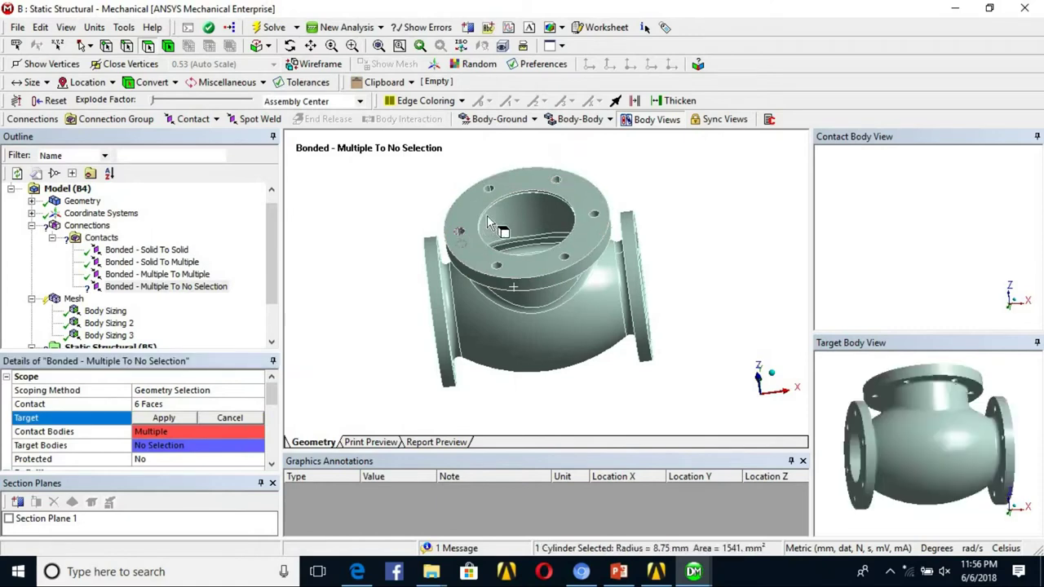
pyautogui.keyDown('ctrl'); pyautogui.click(488, 190); pyautogui.keyUp('ctrl')
pyautogui.keyDown('ctrl'); pyautogui.click(555, 179); pyautogui.keyUp('ctrl')
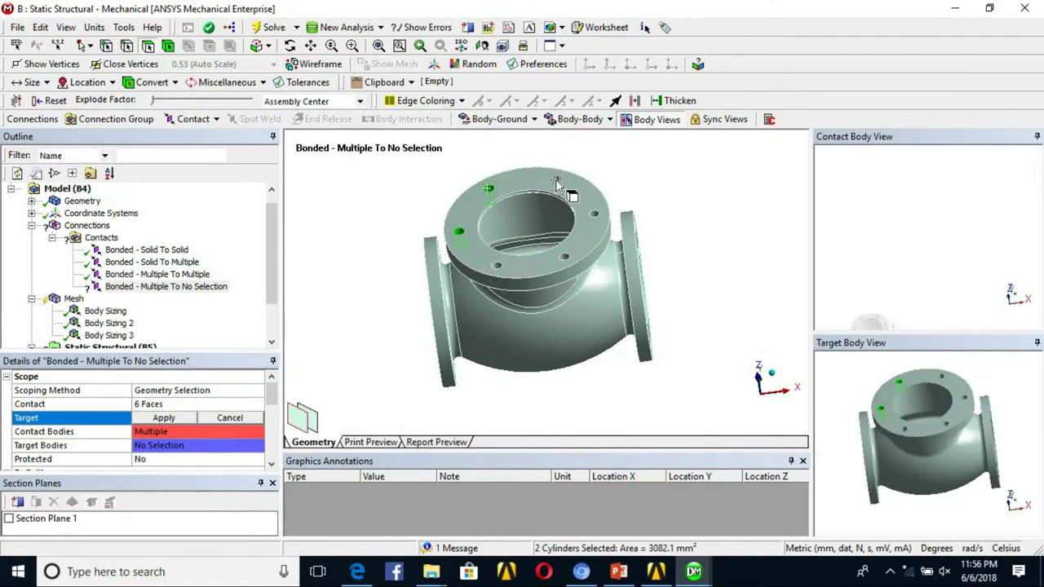
pyautogui.scroll(3, 585, 213)
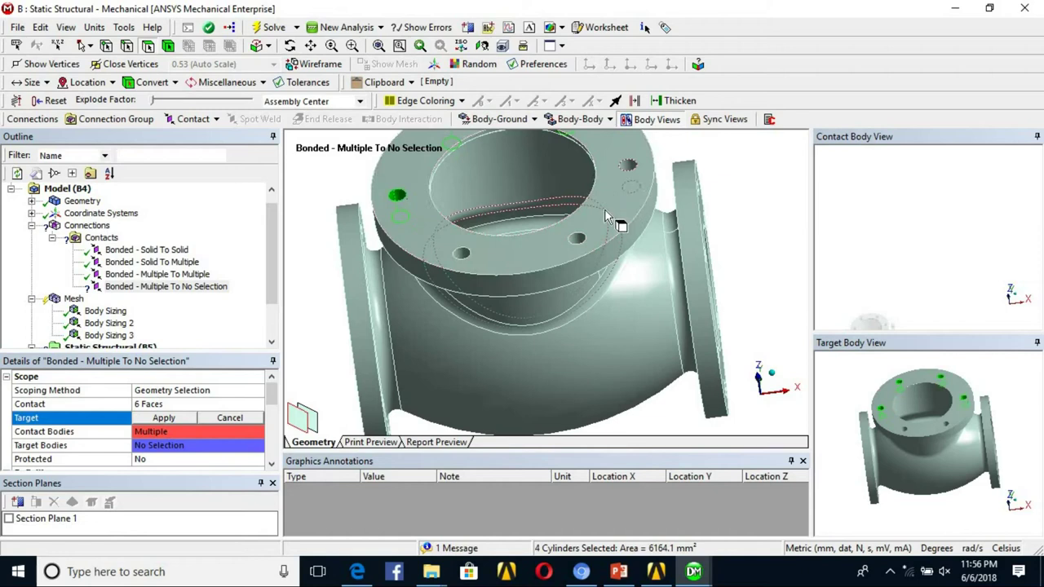
pyautogui.keyDown('ctrl'); pyautogui.click(578, 237); pyautogui.keyUp('ctrl')
pyautogui.keyDown('ctrl'); pyautogui.click(463, 253); pyautogui.keyUp('ctrl')
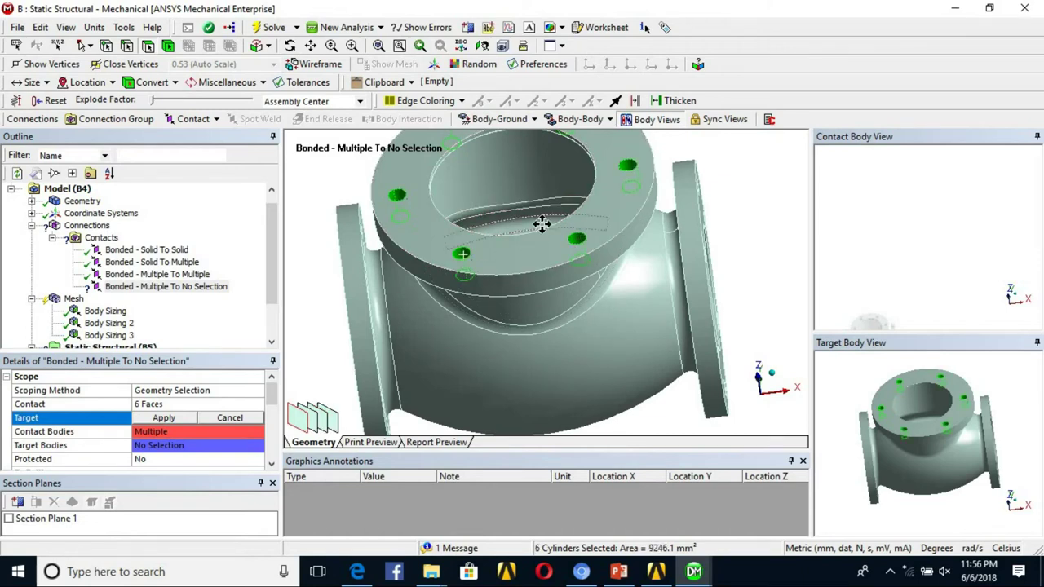
pyautogui.moveTo(542, 224); pyautogui.dragTo(574, 313, button='middle')
pyautogui.click(159, 417)
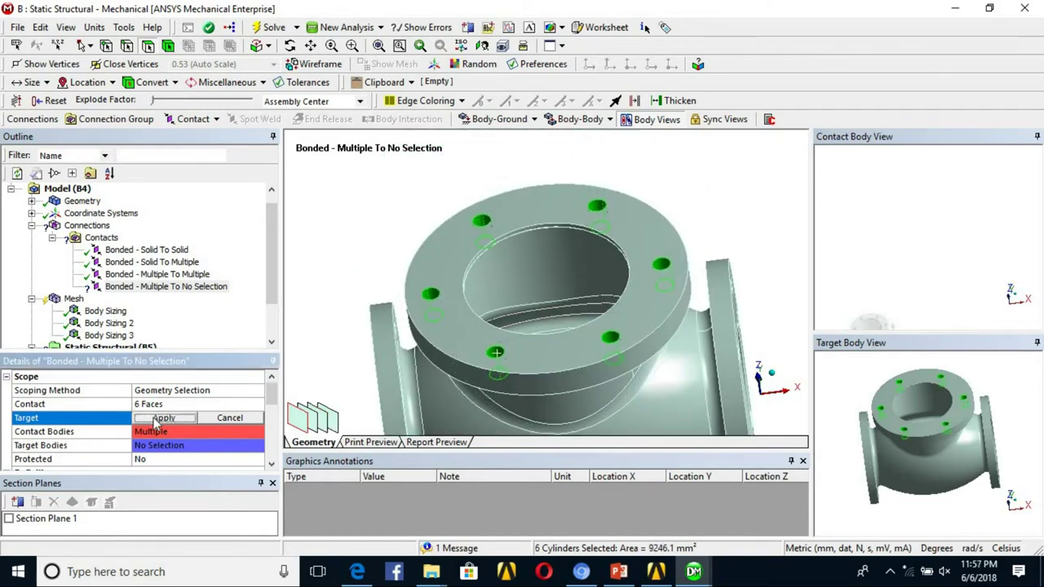
# Set the bolt-to-body contact's pinball region to Radius with a pinball radius of 5 mm
pyautogui.scroll(-5, 152, 424)
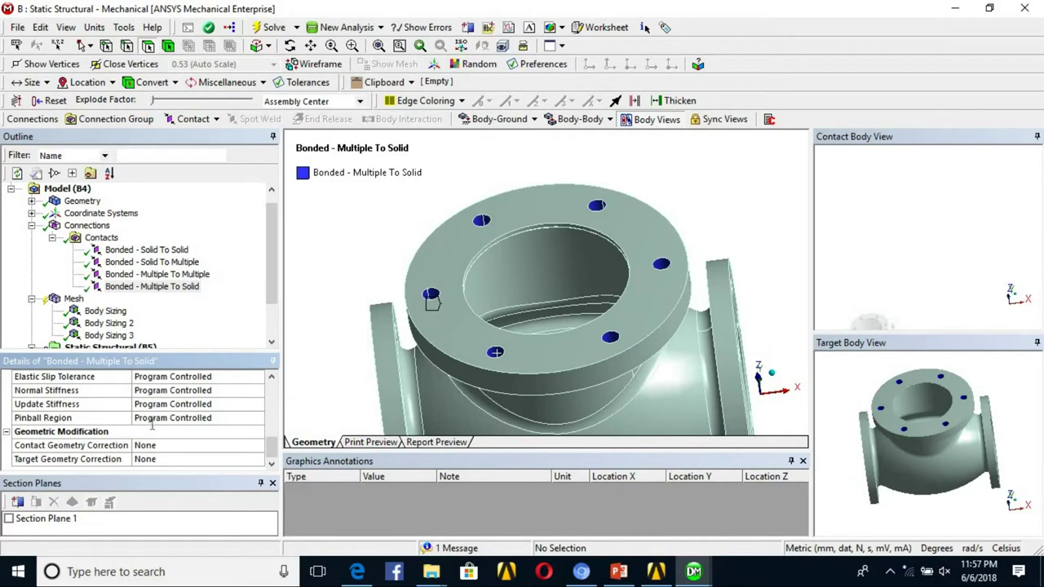
pyautogui.doubleClick(151, 421)
pyautogui.scroll(-2, 158, 426)
pyautogui.click(160, 414)
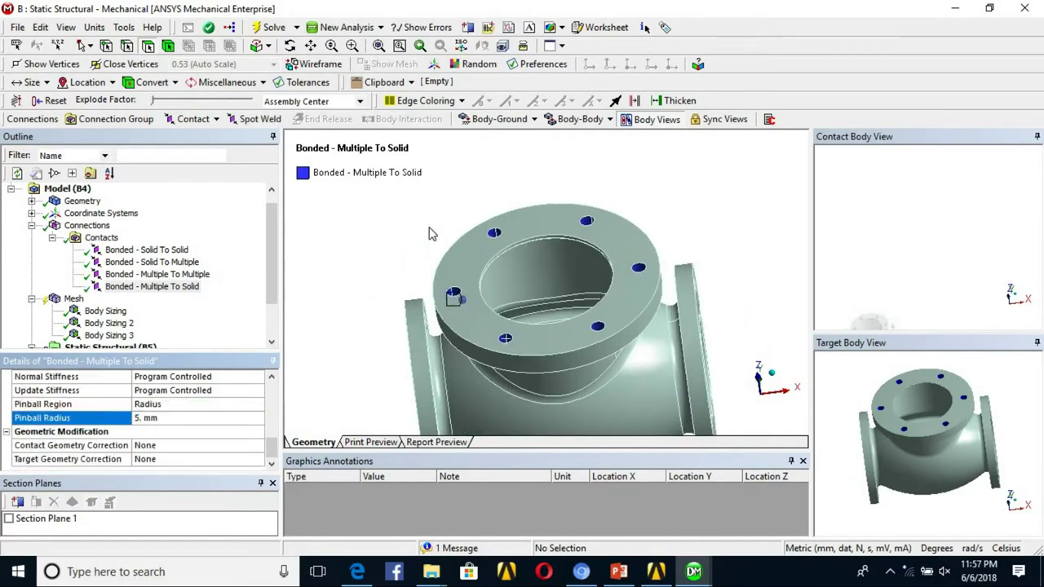
# Show all bodies and activate Section Plane 1 to examine the bolt, nut and flange contacts in cross-section
pyautogui.rightClick(429, 228)
pyautogui.click(493, 286)
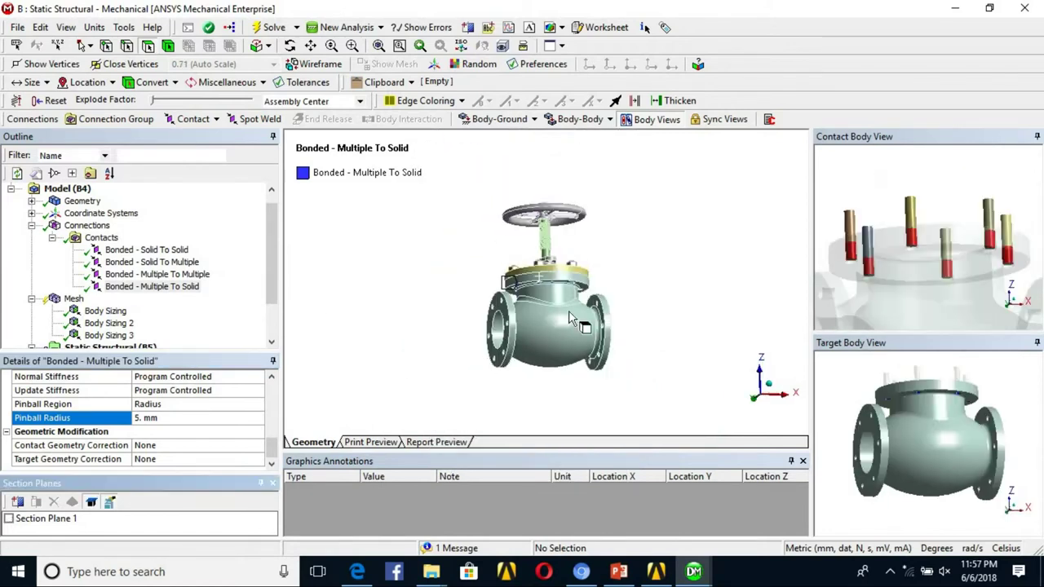
pyautogui.click(8, 519)
pyautogui.moveTo(580, 319); pyautogui.dragTo(530, 279, button='middle')
pyautogui.scroll(4, 676, 312)
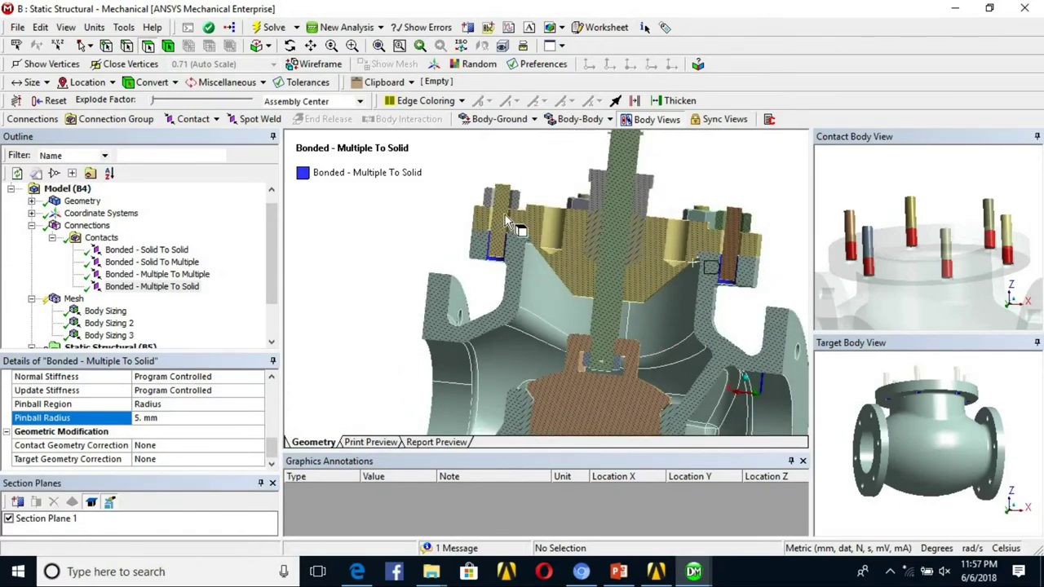
pyautogui.moveTo(507, 224); pyautogui.dragTo(524, 234, button='middle')
pyautogui.scroll(2, 502, 229)
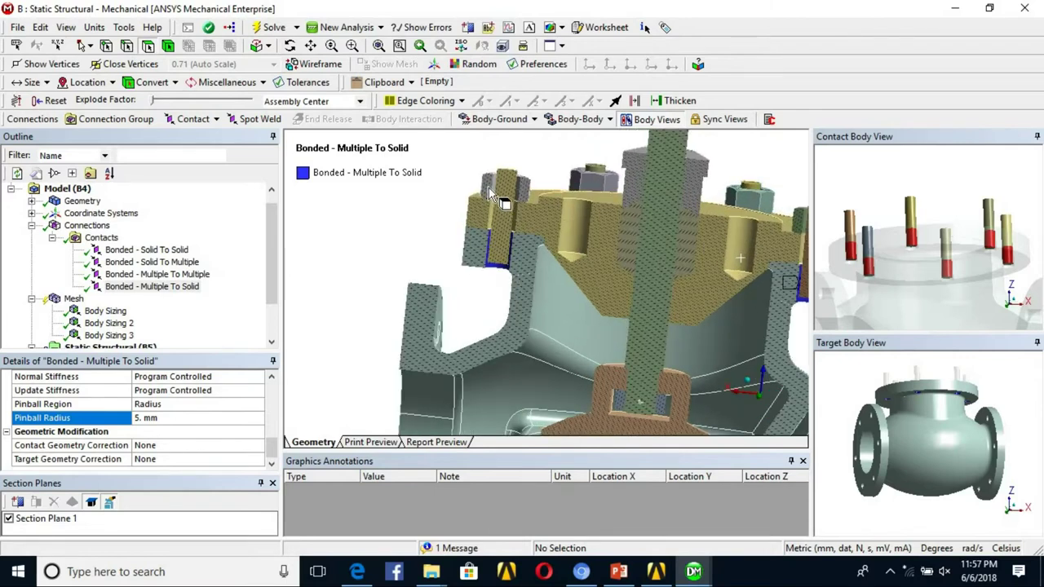
pyautogui.scroll(-3, 531, 350)
pyautogui.keyDown('ctrl'); pyautogui.moveTo(530, 350); pyautogui.dragTo(505, 347, button='middle'); pyautogui.keyUp('ctrl')
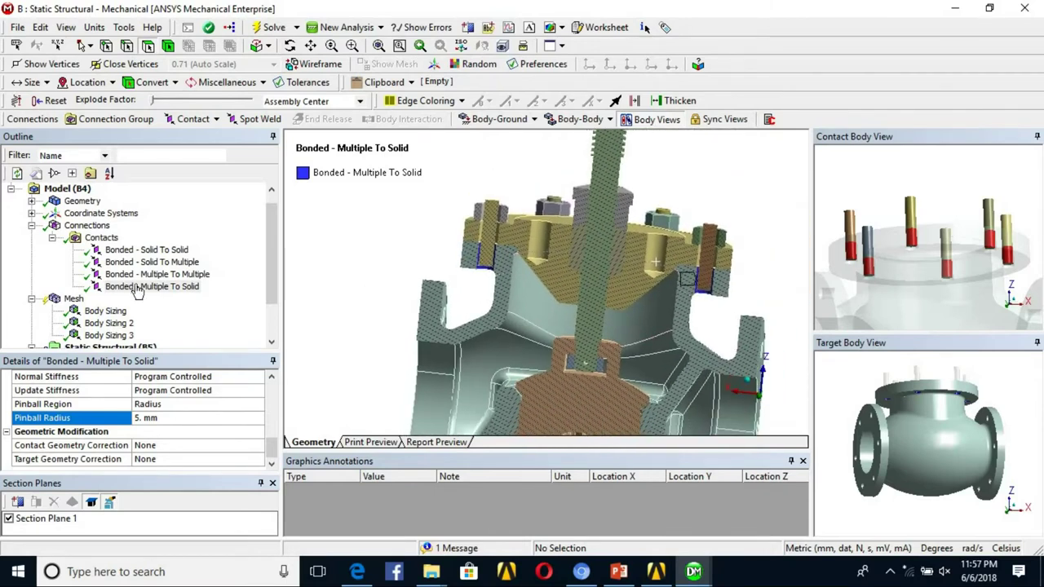
# Insert a Contact Tool under Connections and generate the initial contact results for all contacts
pyautogui.click(91, 227)
pyautogui.rightClick(95, 229)
pyautogui.moveTo(253, 235)
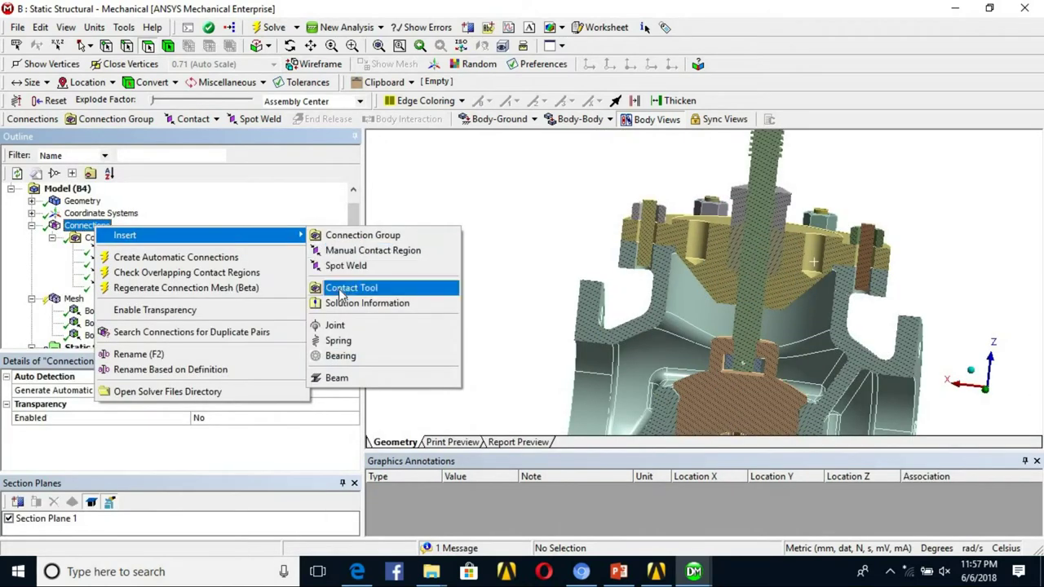
pyautogui.click(341, 296)
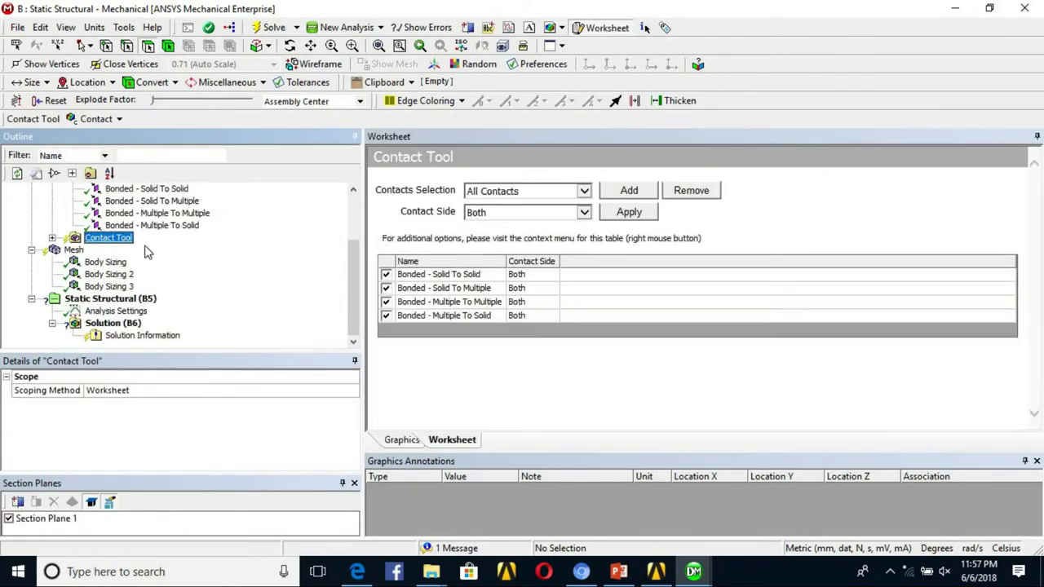
pyautogui.rightClick(115, 237)
pyautogui.click(173, 271)
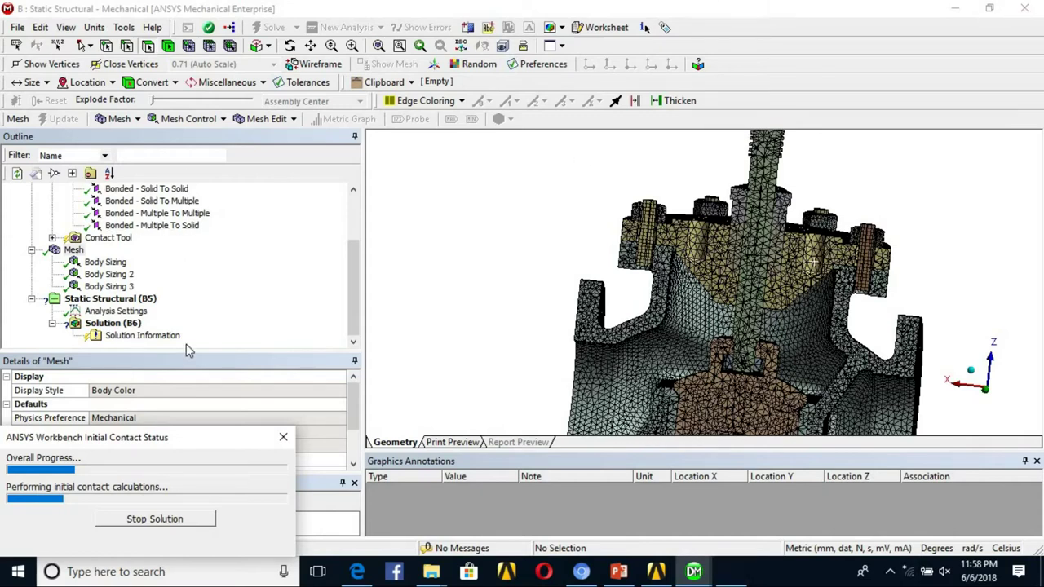
# Examine the sectioned mesh around the bolts, flanges and plug while the initial contact calculation runs
pyautogui.moveTo(144, 448); pyautogui.dragTo(299, 152)
pyautogui.scroll(2, 724, 233)
pyautogui.scroll(2, 722, 226)
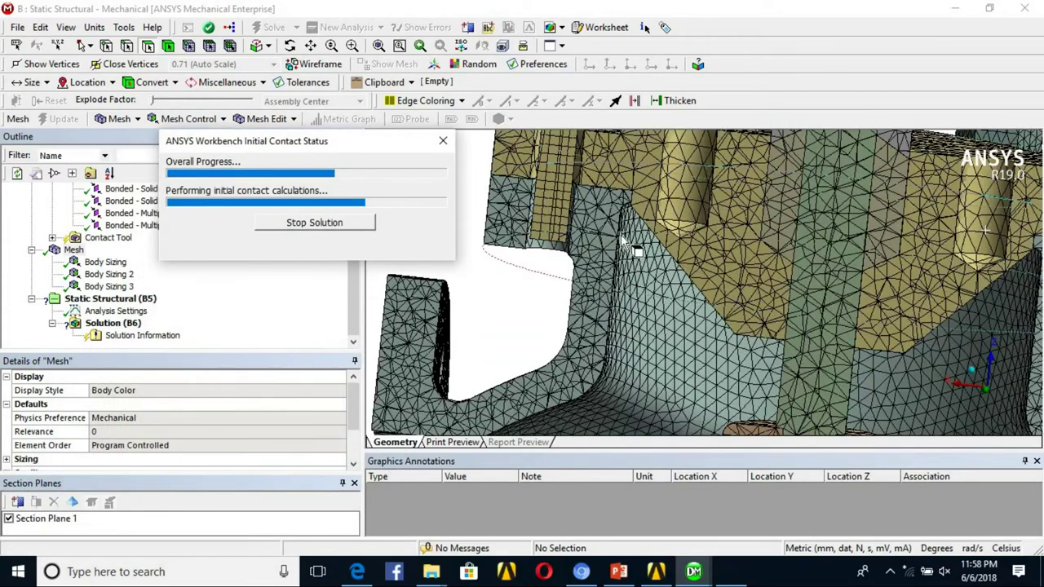
pyautogui.keyDown('ctrl'); pyautogui.moveTo(624, 223); pyautogui.dragTo(704, 313, button='middle'); pyautogui.keyUp('ctrl')
pyautogui.scroll(2, 704, 312)
pyautogui.scroll(-5, 708, 290)
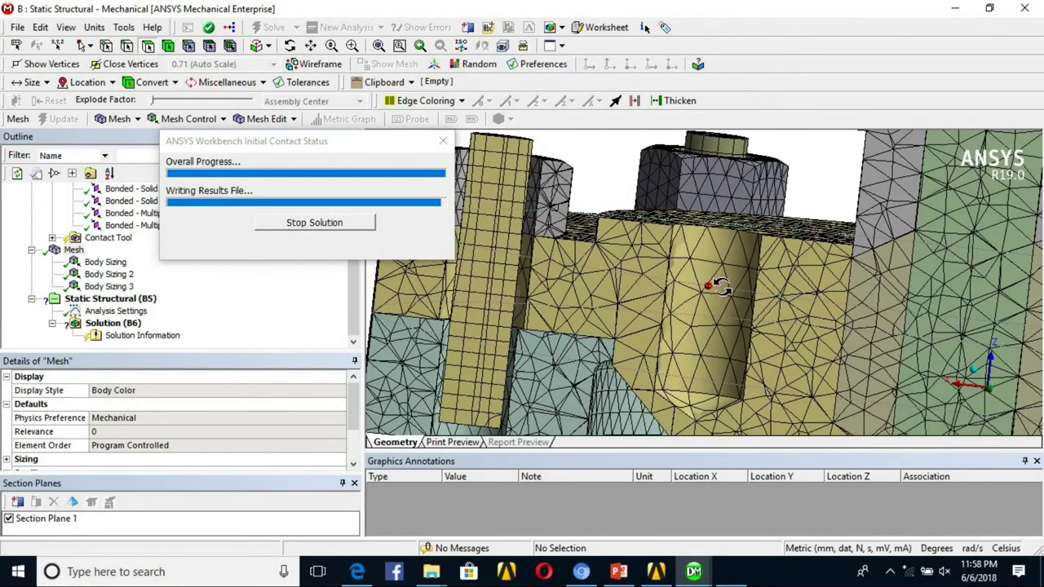
pyautogui.scroll(4, 771, 181)
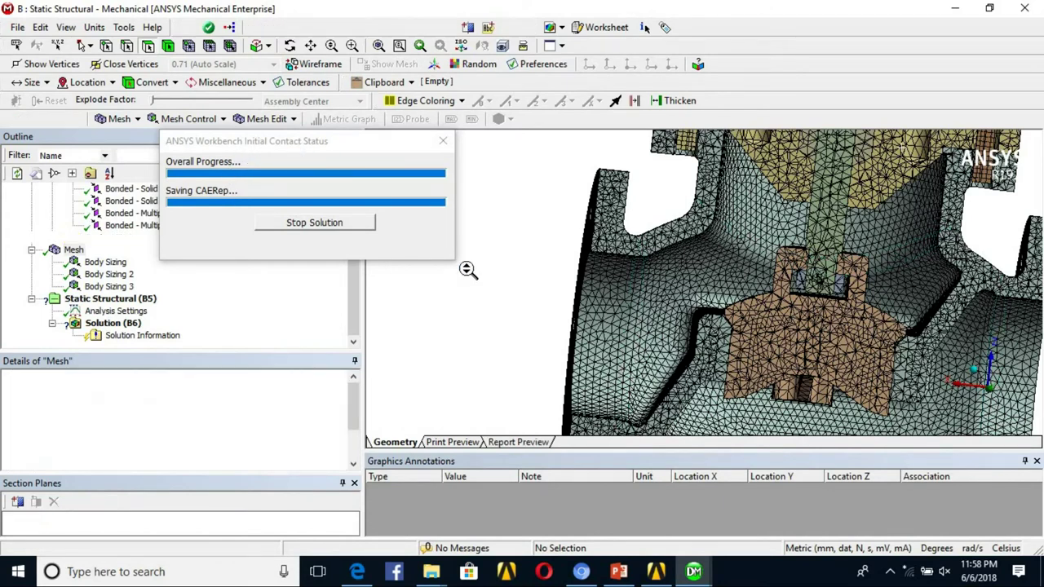
# Review the Contact Tool's Initial Information, comparing the status of each bonded contact with the color legend
pyautogui.click(51, 238)
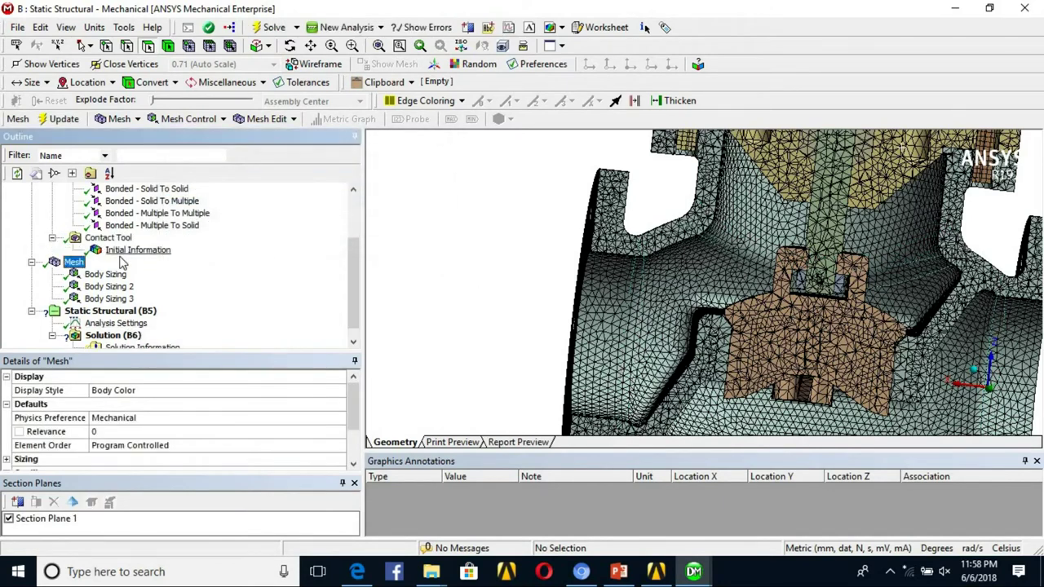
pyautogui.click(131, 249)
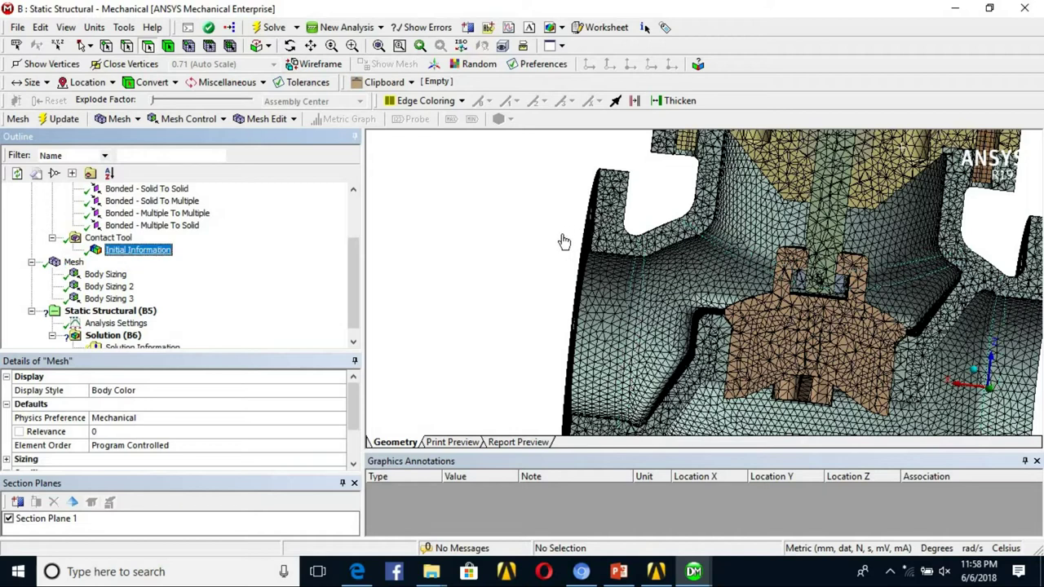
pyautogui.click(160, 250)
pyautogui.scroll(-3, 471, 308)
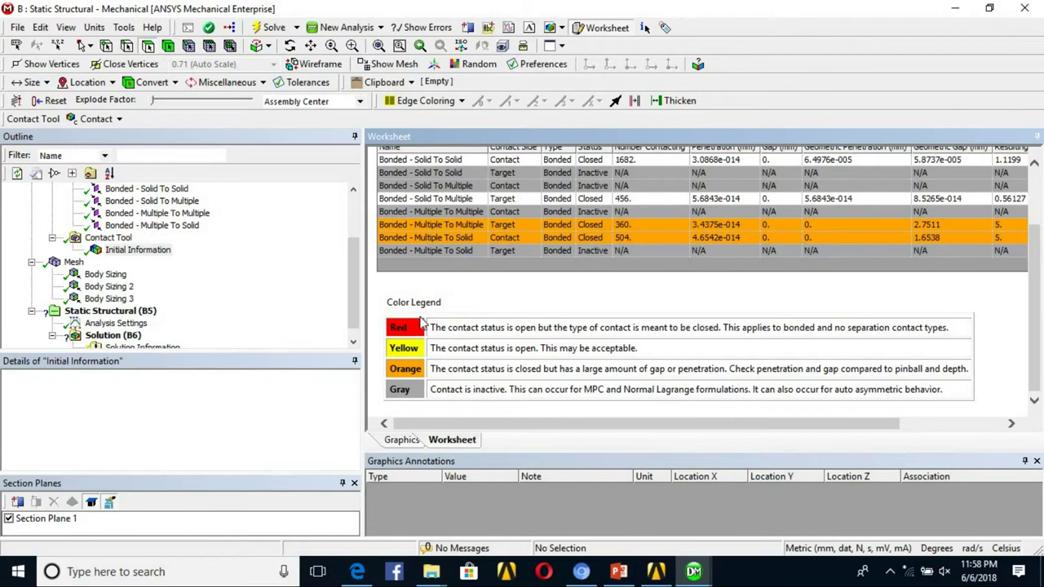
pyautogui.click(461, 229)
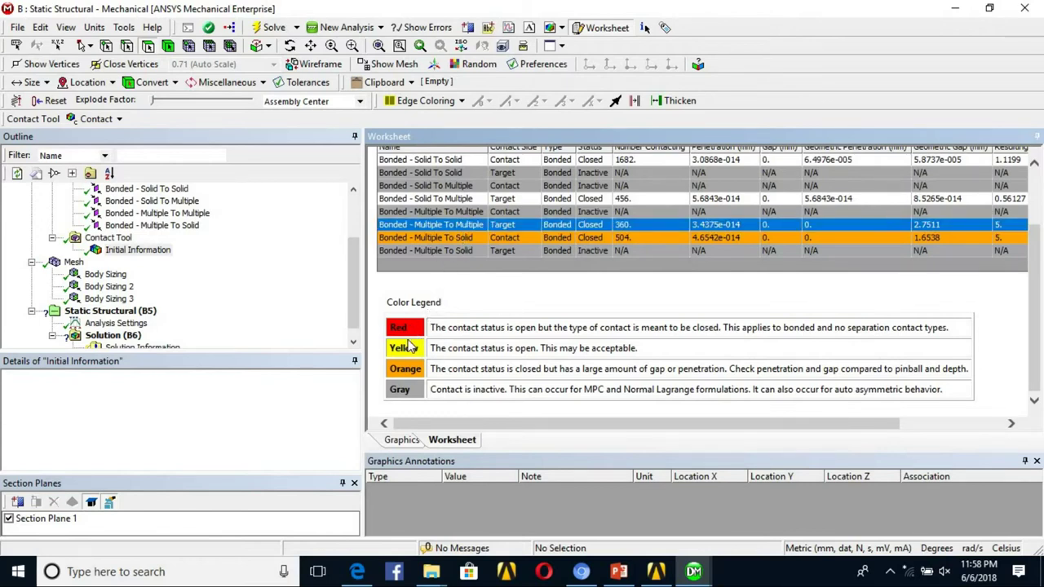
pyautogui.click(471, 253)
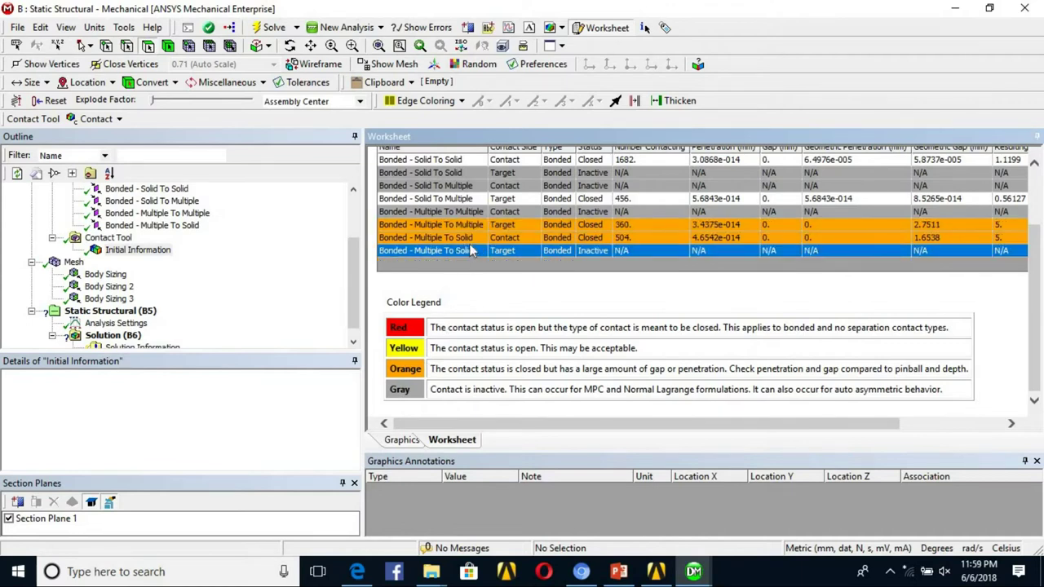
pyautogui.scroll(2, 471, 256)
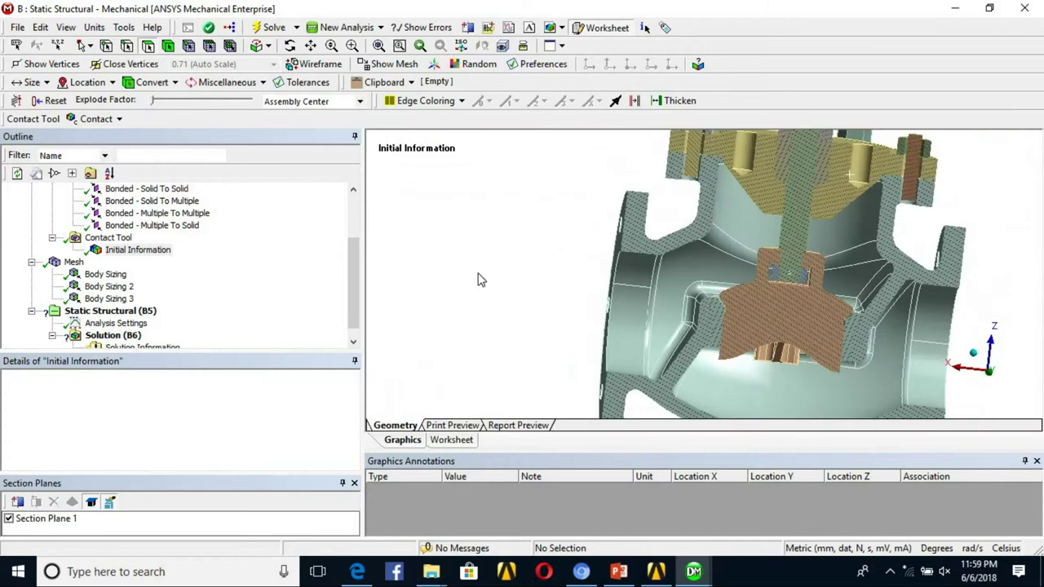
# Deactivate Section Plane 1, and collapse the Contacts and Mesh branches to reach the Static Structural environment
pyautogui.click(9, 518)
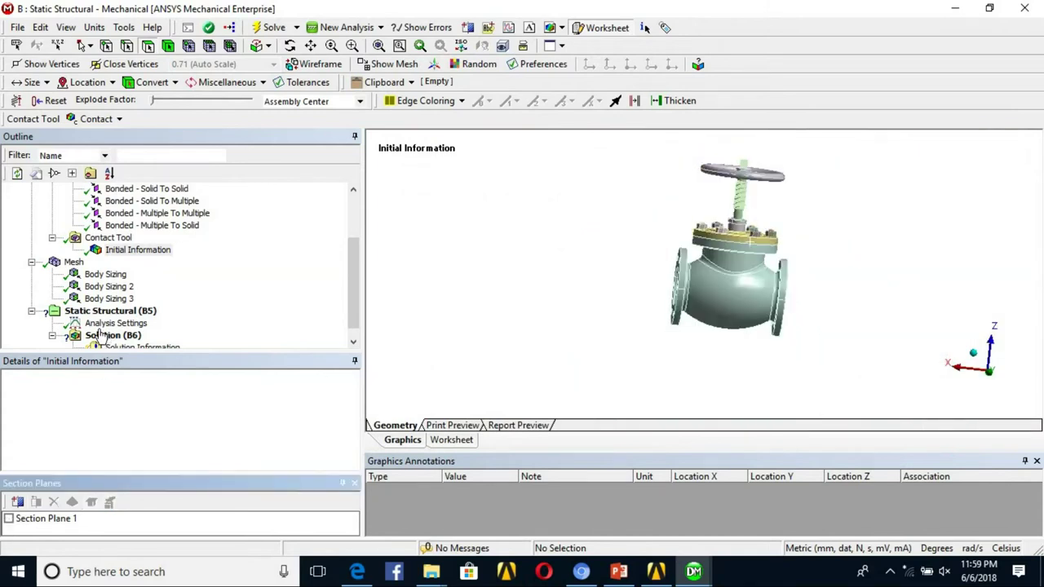
pyautogui.scroll(2, 50, 261)
pyautogui.click(51, 250)
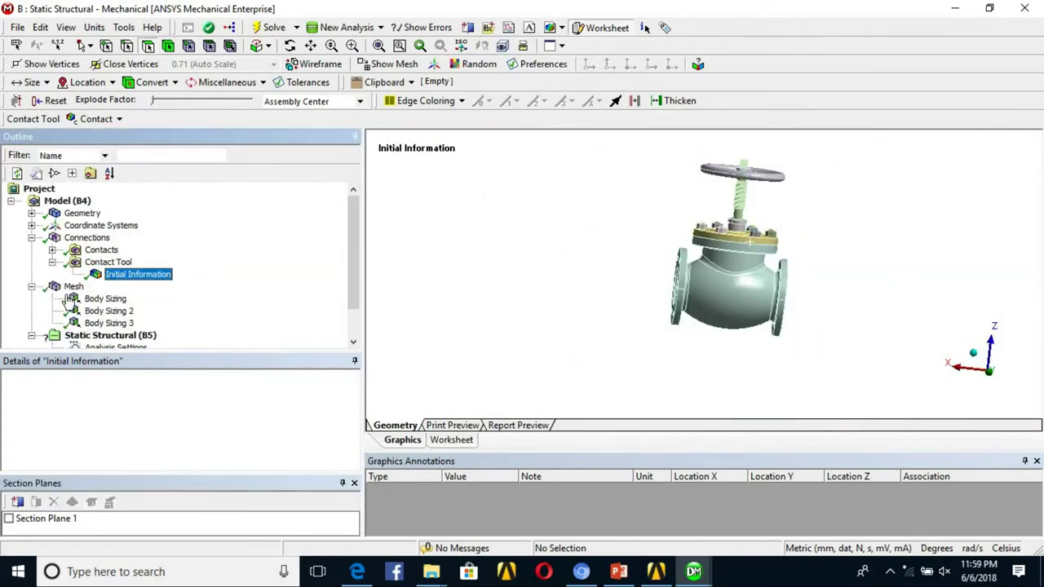
pyautogui.click(31, 286)
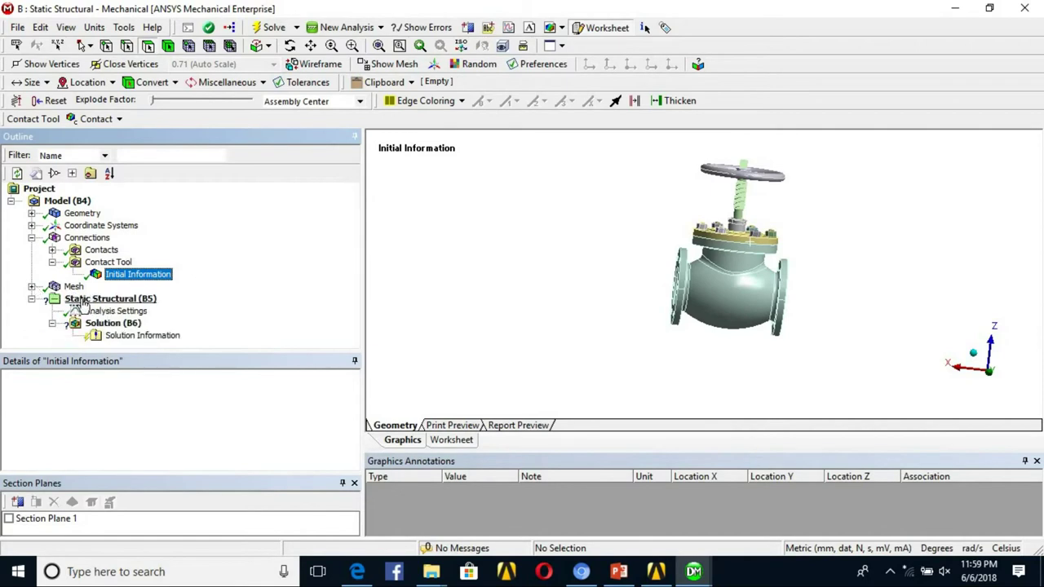
pyautogui.click(77, 301)
pyautogui.scroll(4, 676, 235)
pyautogui.keyDown('ctrl'); pyautogui.moveTo(563, 247); pyautogui.dragTo(536, 279, button='middle'); pyautogui.keyUp('ctrl')
pyautogui.scroll(-5, 510, 298)
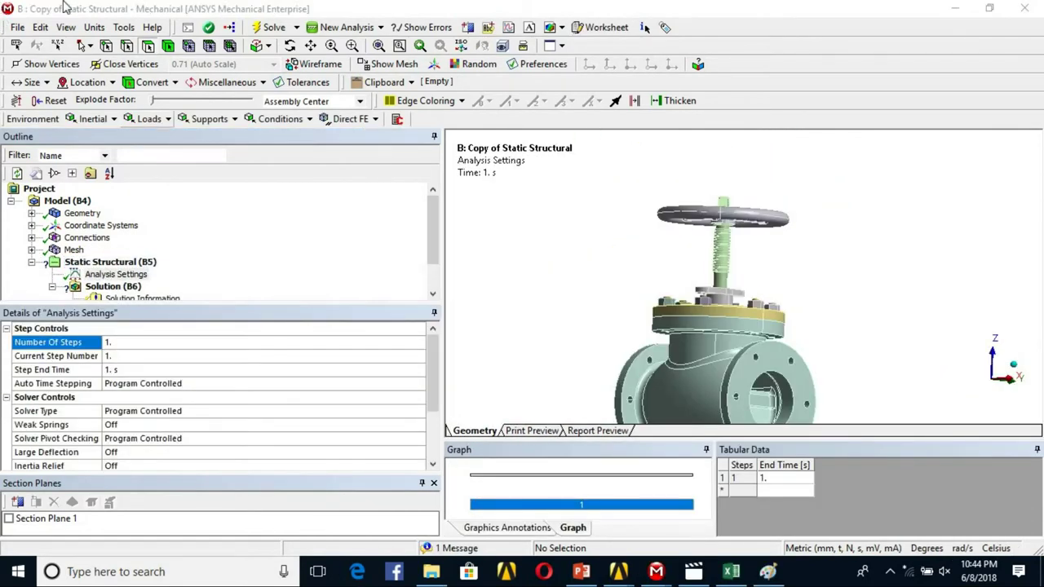
# Set the number of steps to 4 in the Static Structural analysis settings
pyautogui.click(114, 262)
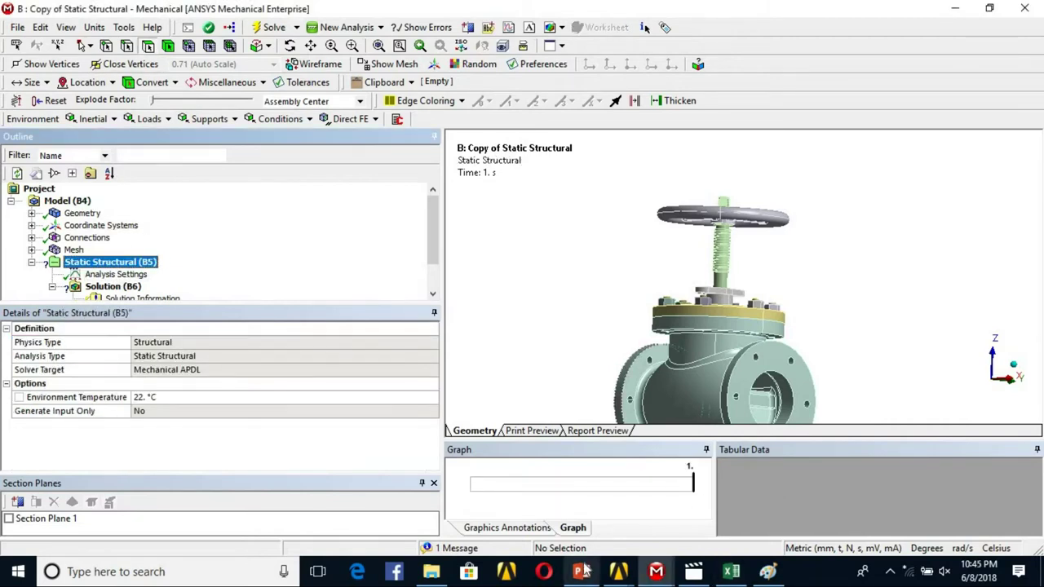
pyautogui.click(582, 571)
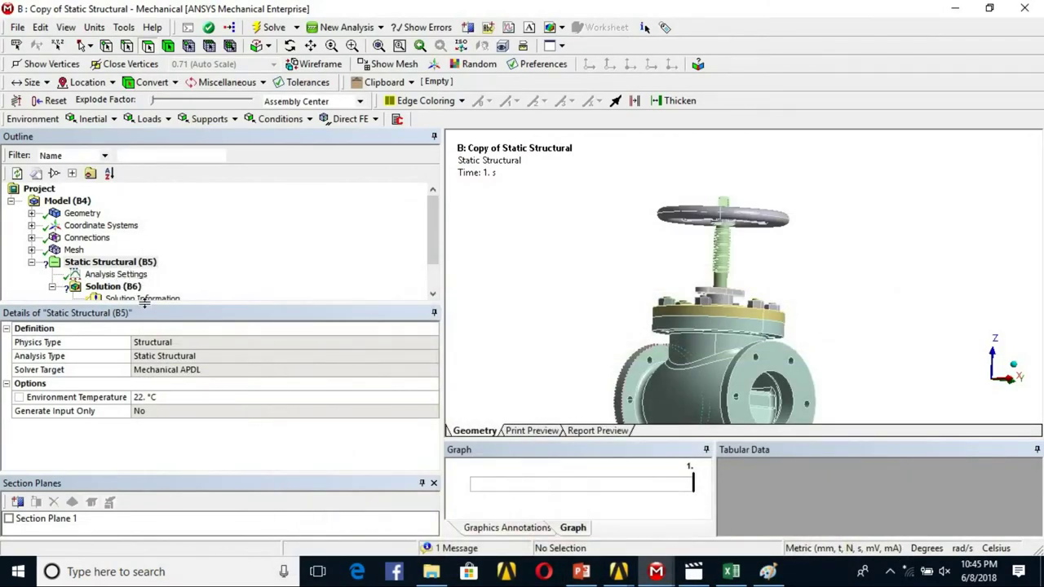
pyautogui.click(122, 275)
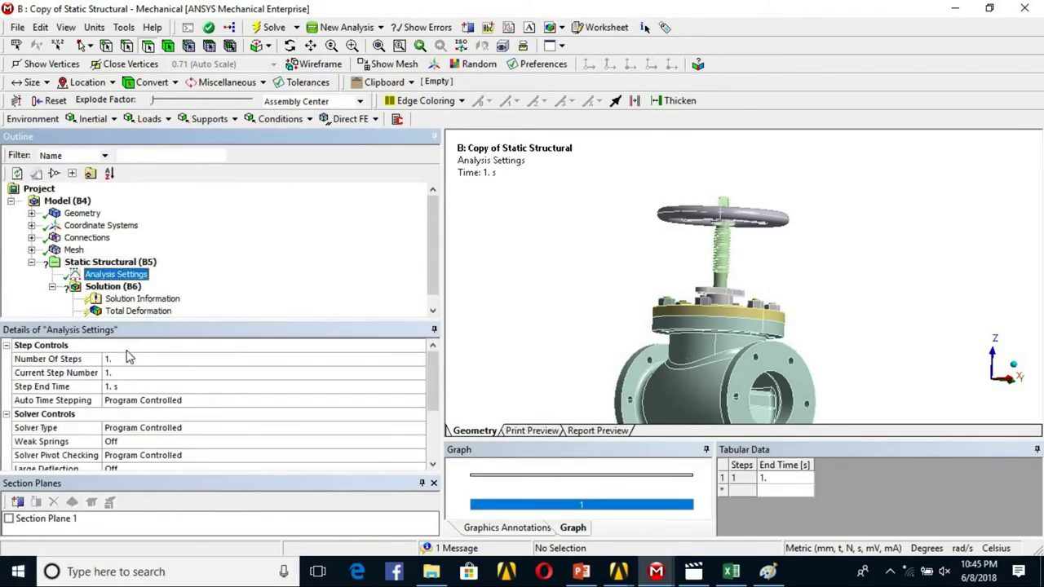
pyautogui.click(127, 362)
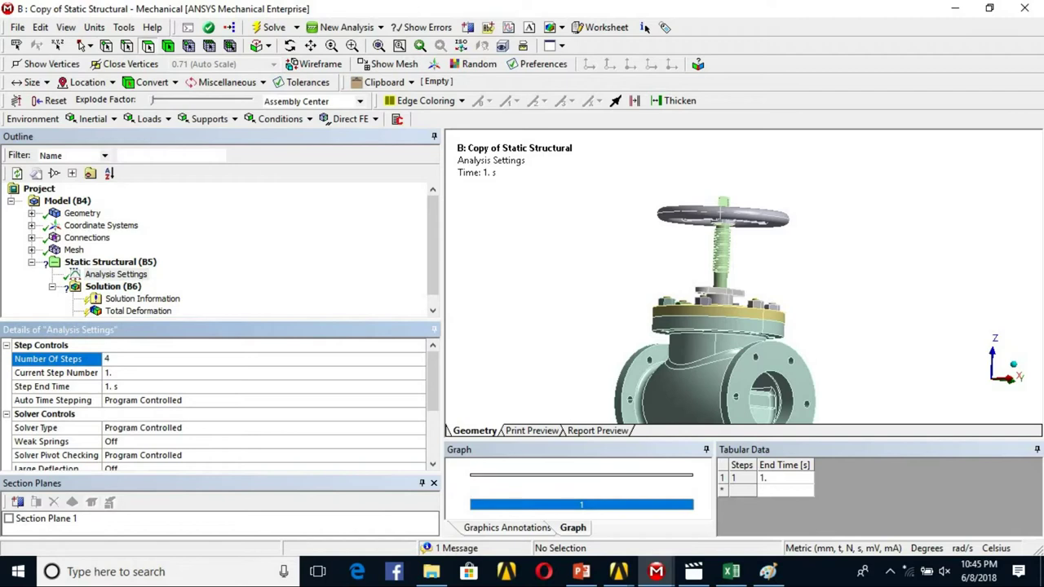
pyautogui.press('Return')
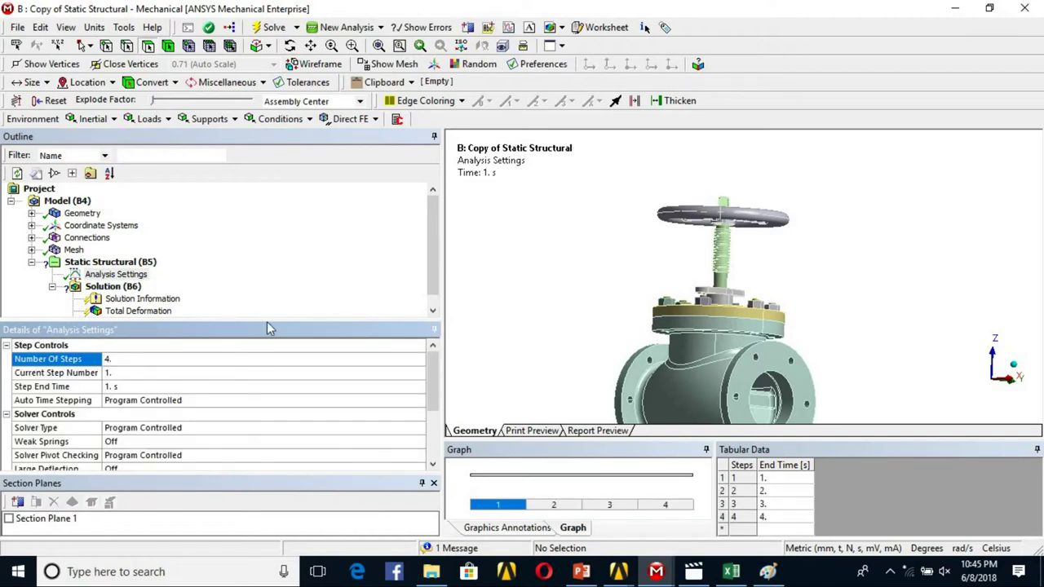
pyautogui.moveTo(267, 381); pyautogui.dragTo(267, 384)
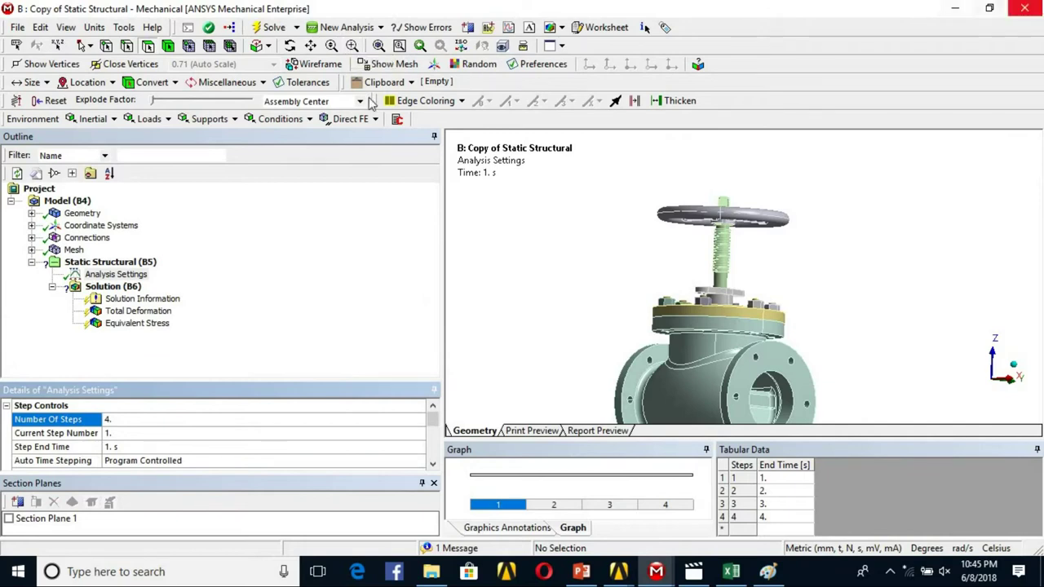
pyautogui.click(31, 213)
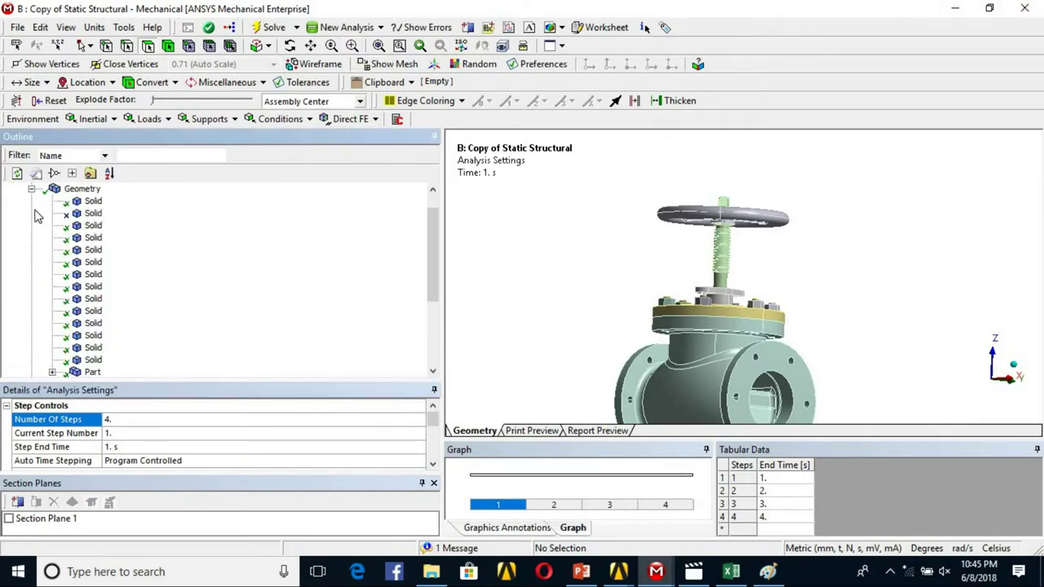
pyautogui.click(31, 189)
# Isolate the six flange bolts in the view by selecting their bodies and hiding all the others
pyautogui.click(152, 27)
pyautogui.click(229, 184)
pyautogui.moveTo(478, 150); pyautogui.dragTo(519, 172, button='middle')
pyautogui.keyDown('ctrl'); pyautogui.moveTo(685, 208); pyautogui.dragTo(699, 155, button='middle'); pyautogui.keyUp('ctrl')
pyautogui.scroll(5, 698, 155)
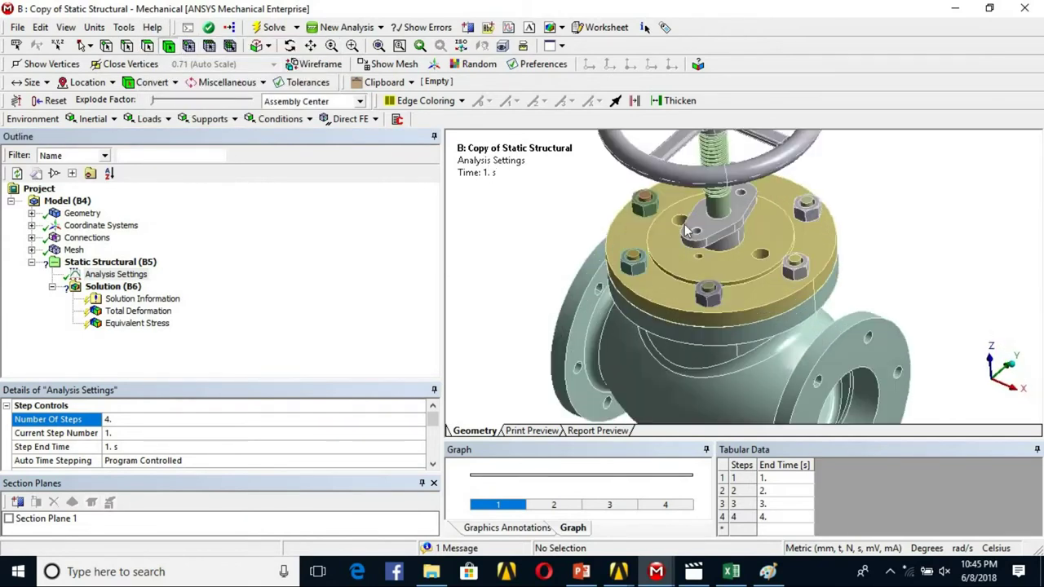
pyautogui.click(593, 161)
pyautogui.keyDown('ctrl'); pyautogui.click(576, 249); pyautogui.keyUp('ctrl')
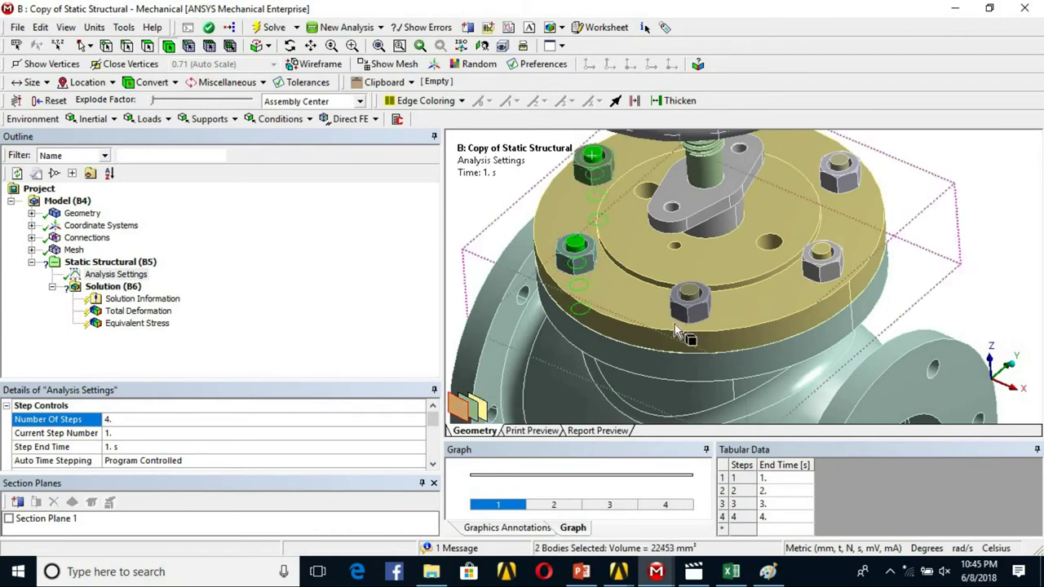
pyautogui.keyDown('ctrl'); pyautogui.click(689, 297); pyautogui.keyUp('ctrl')
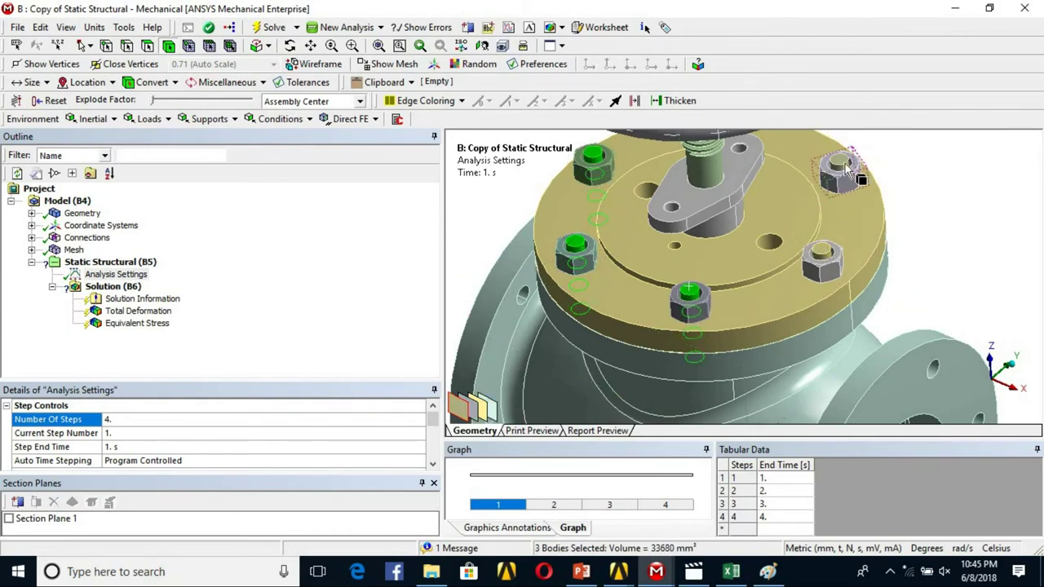
pyautogui.keyDown('ctrl'); pyautogui.click(845, 166); pyautogui.keyUp('ctrl')
pyautogui.keyDown('ctrl'); pyautogui.click(825, 252); pyautogui.keyUp('ctrl')
pyautogui.moveTo(681, 143); pyautogui.dragTo(741, 241, button='middle')
pyautogui.keyDown('ctrl'); pyautogui.click(738, 241); pyautogui.keyUp('ctrl')
pyautogui.keyDown('ctrl'); pyautogui.rightClick(740, 236); pyautogui.keyUp('ctrl')
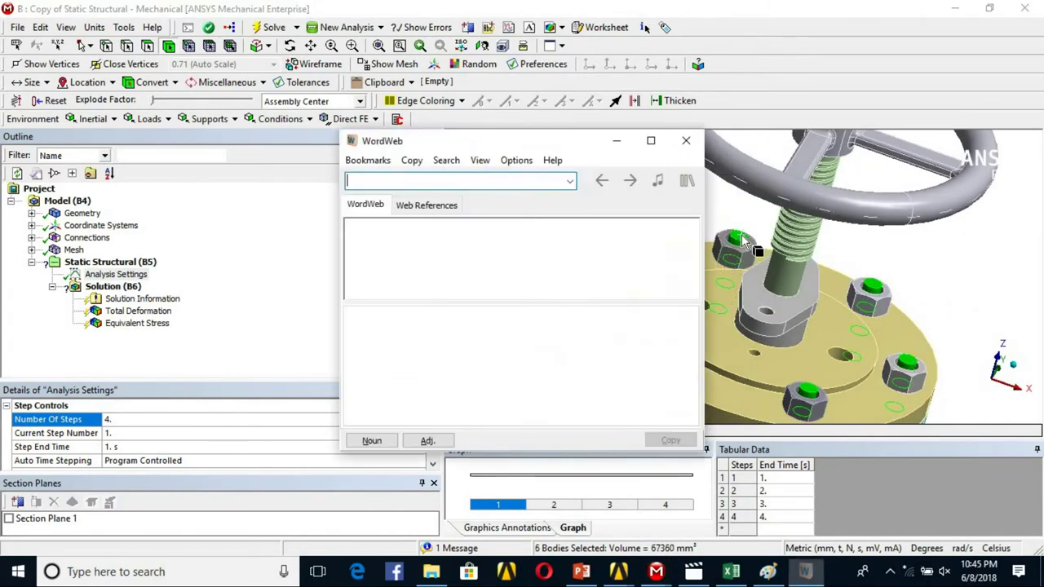
pyautogui.click(692, 140)
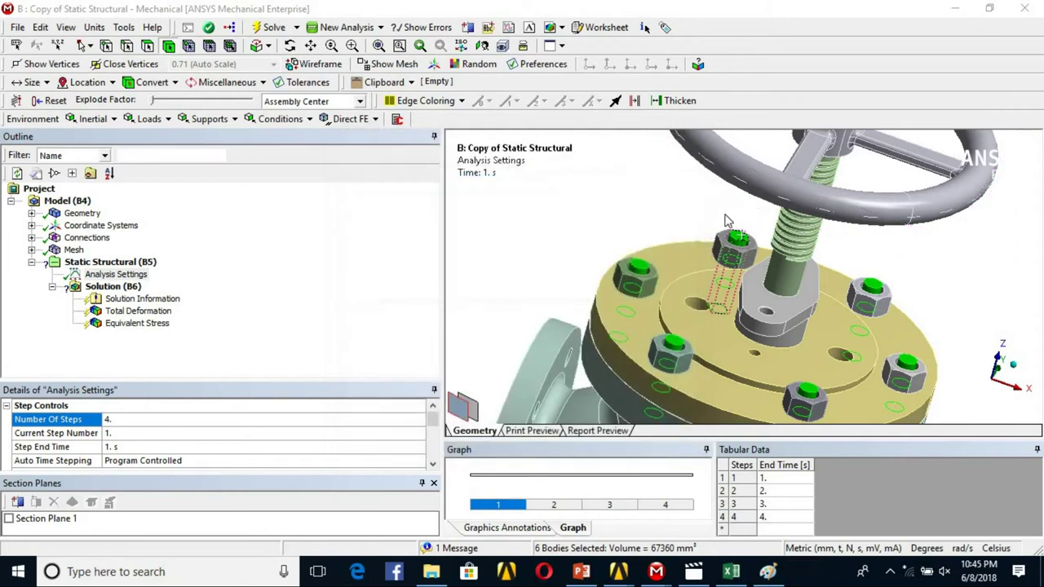
pyautogui.rightClick(728, 237)
pyautogui.click(762, 236)
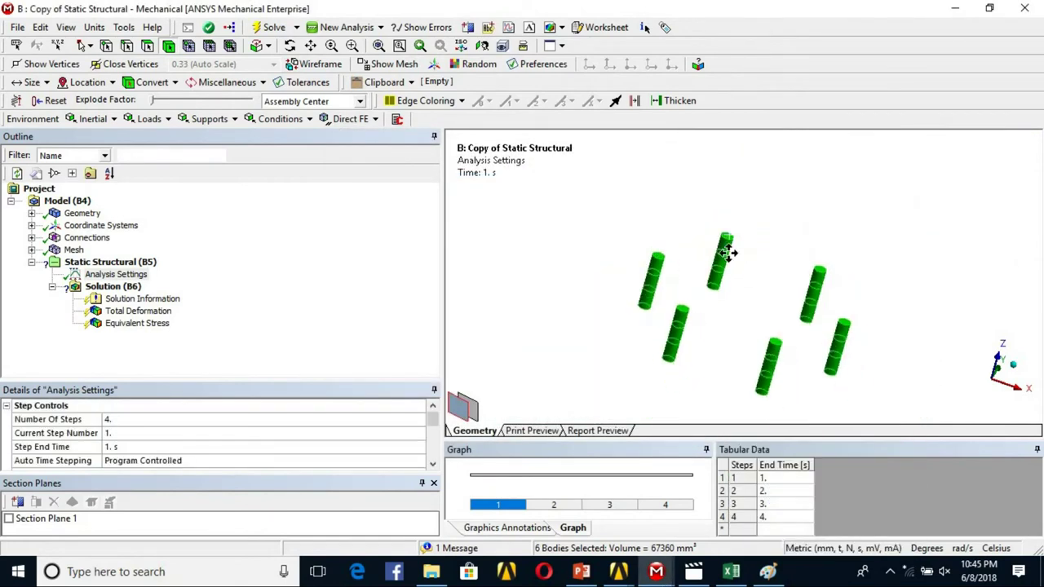
# Insert a Bolt Pretension load under Static Structural and scope it to the middle cylindrical face of one outer bolt
pyautogui.click(144, 269)
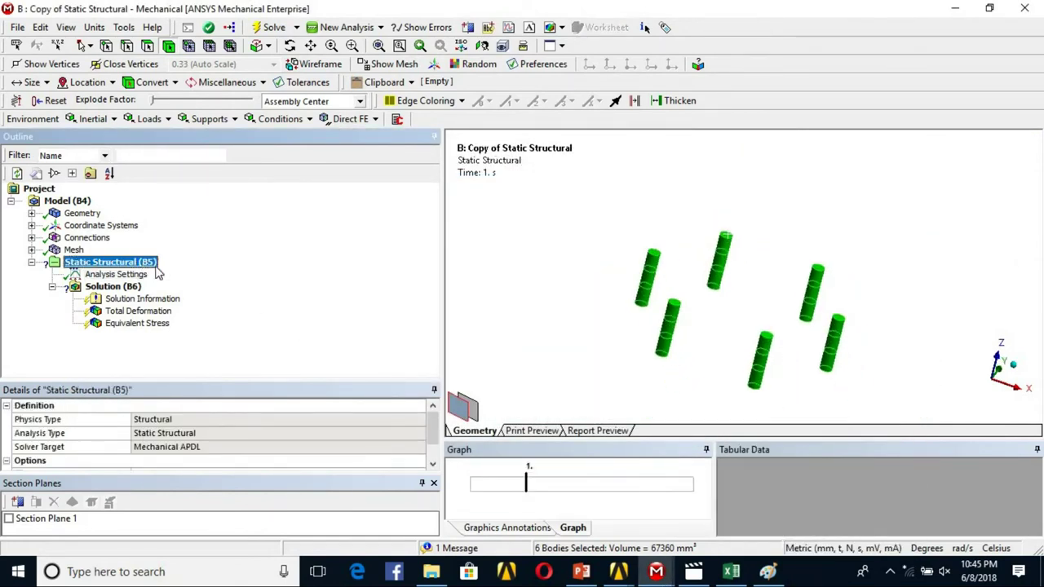
pyautogui.rightClick(147, 267)
pyautogui.moveTo(213, 277)
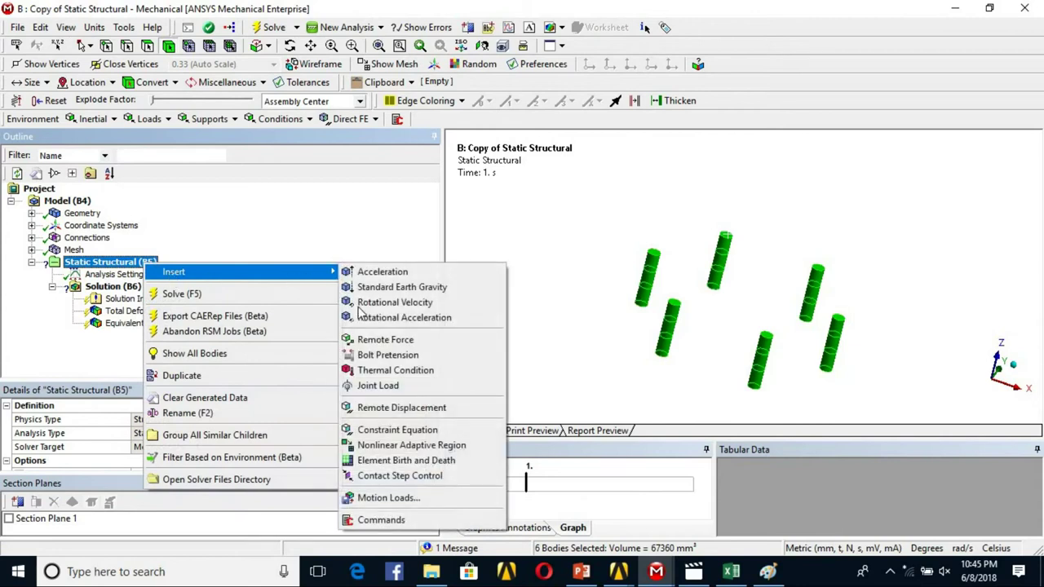
pyautogui.click(377, 356)
pyautogui.click(145, 46)
pyautogui.click(645, 282)
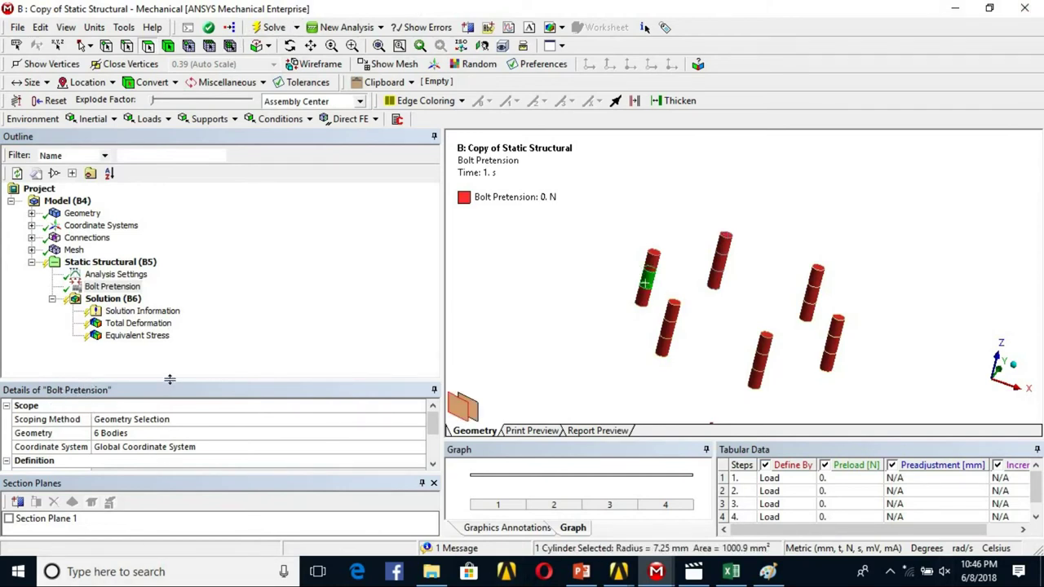
pyautogui.moveTo(185, 329); pyautogui.dragTo(149, 333)
pyautogui.click(116, 384)
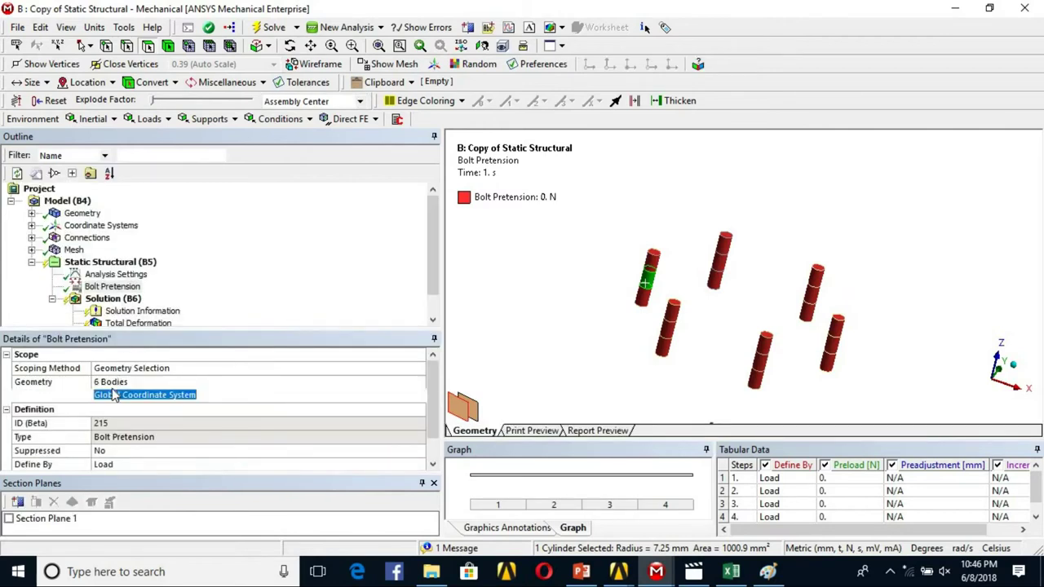
pyautogui.click(115, 382)
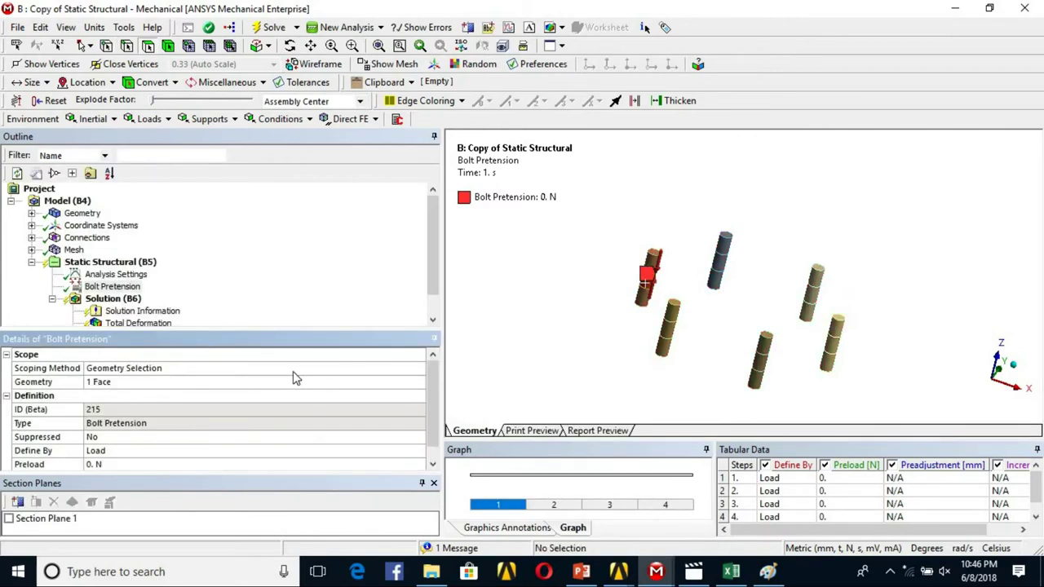
# Examine how the bolt shanks are split into cylindrical faces, comparing the adjacent bolt's end faces with the pretensioned middle face
pyautogui.moveTo(605, 285)
pyautogui.mouseDown(button='middle')
pyautogui.moveTo(569, 270)
pyautogui.moveTo(601, 273)
pyautogui.moveTo(606, 285)
pyautogui.mouseUp(button='middle')
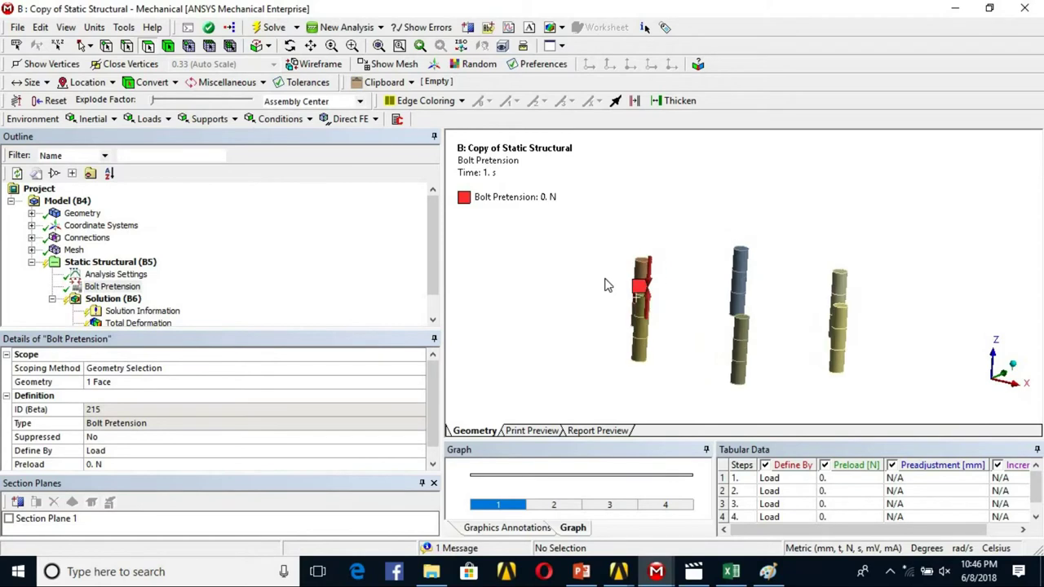
pyautogui.moveTo(632, 328); pyautogui.dragTo(683, 298, button='middle')
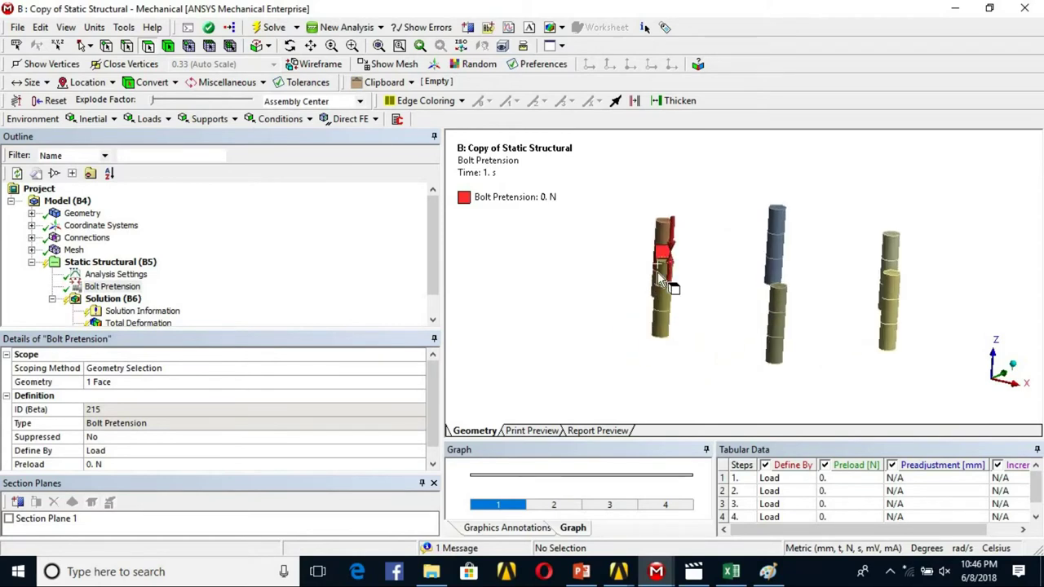
pyautogui.click(659, 273)
pyautogui.keyDown('ctrl'); pyautogui.click(667, 323); pyautogui.keyUp('ctrl')
pyautogui.moveTo(690, 322); pyautogui.dragTo(606, 261, button='middle')
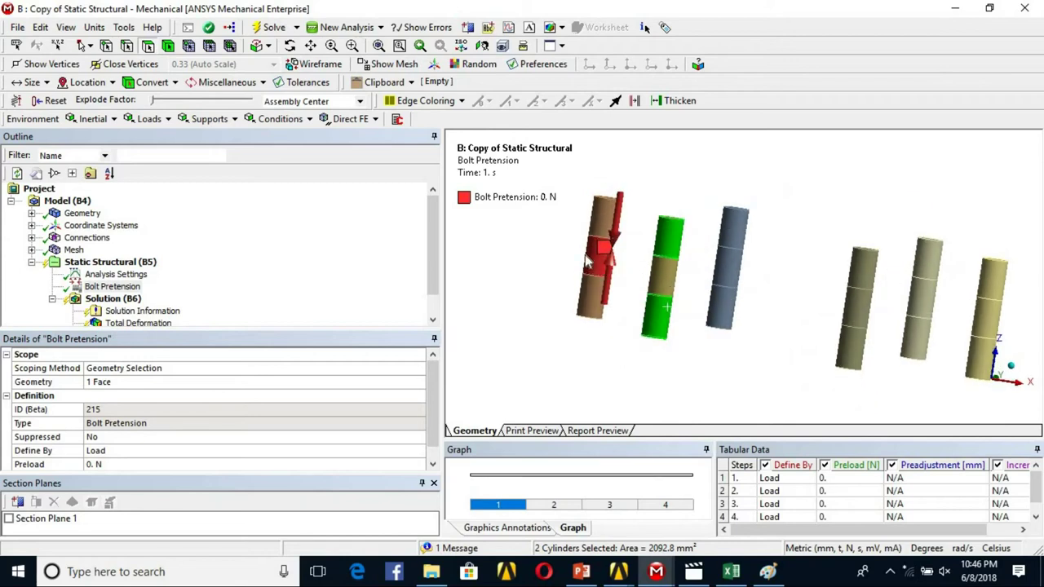
pyautogui.click(593, 260)
pyautogui.click(593, 262)
pyautogui.moveTo(522, 250); pyautogui.dragTo(504, 272, button='middle')
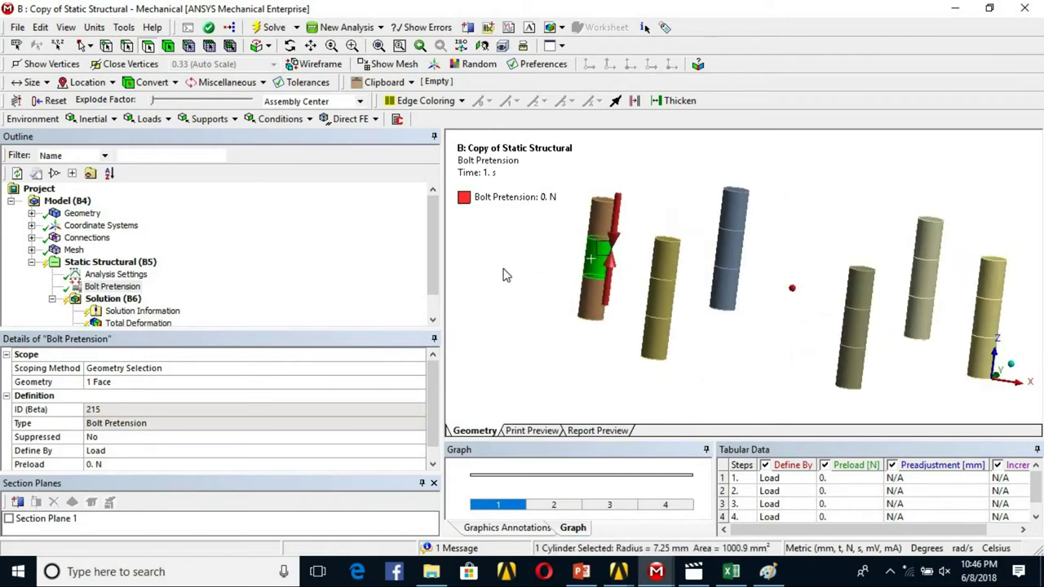
# Set the bolt's pretension preload to 25e3 N for the first load step
pyautogui.click(107, 464)
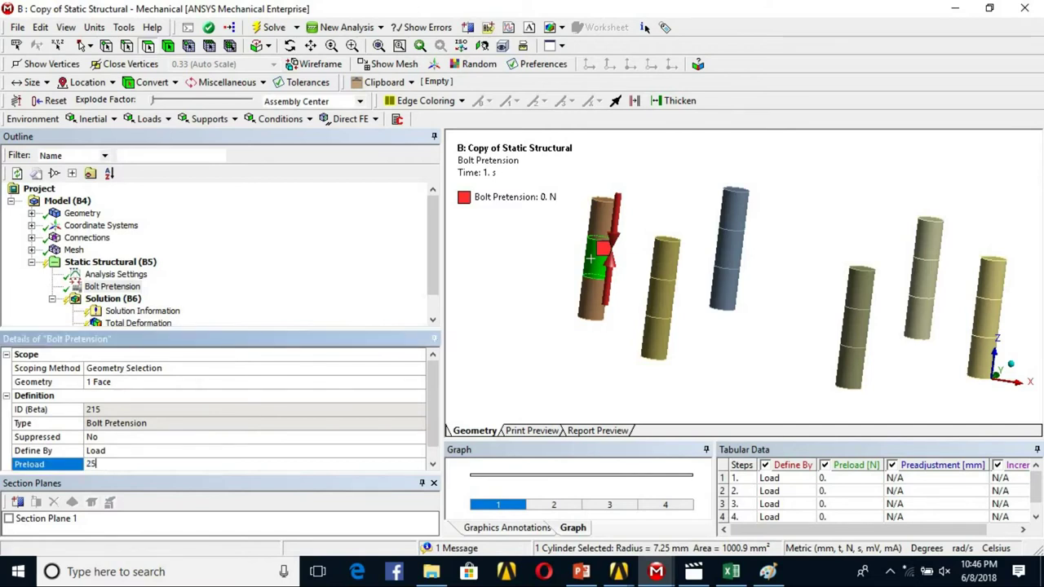
pyautogui.write('25e3')
pyautogui.press('Return')
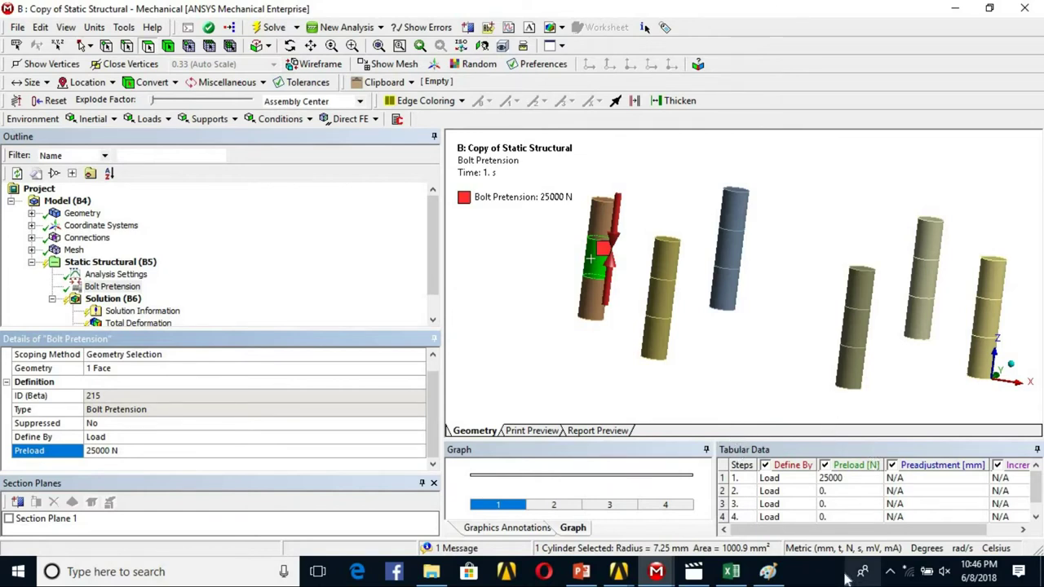
# Define the bolt pretension as Lock for load steps 2, 3 and 4, enlarging the tabular data to show all steps
pyautogui.click(812, 490)
pyautogui.click(812, 491)
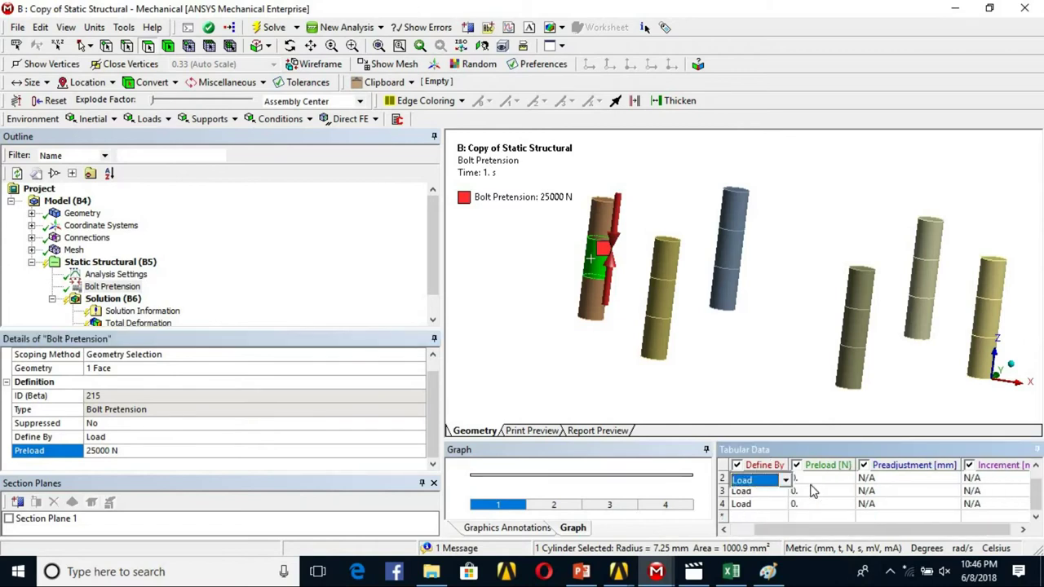
pyautogui.click(763, 498)
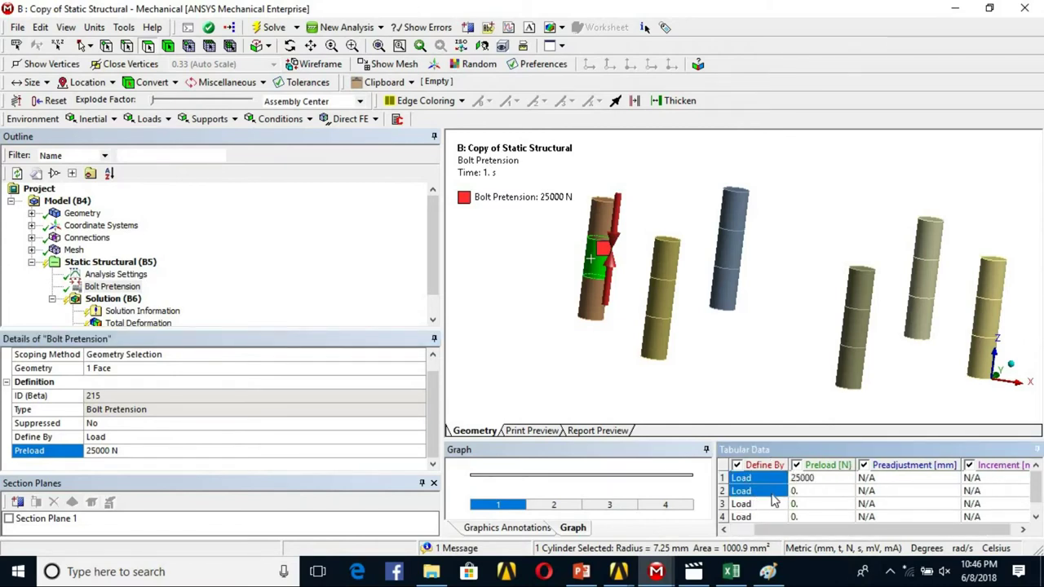
pyautogui.click(758, 504)
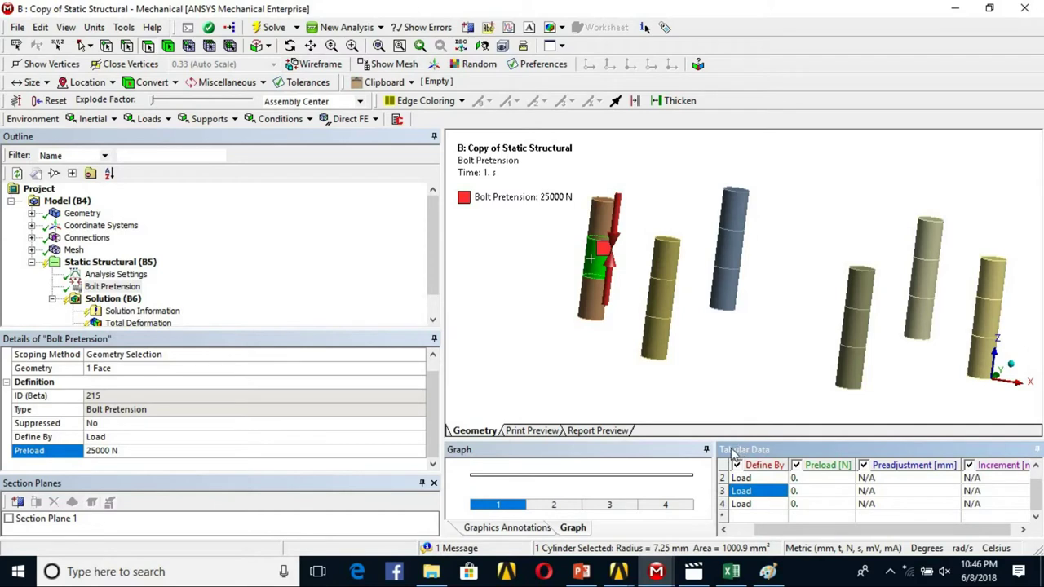
pyautogui.moveTo(646, 545); pyautogui.dragTo(650, 545)
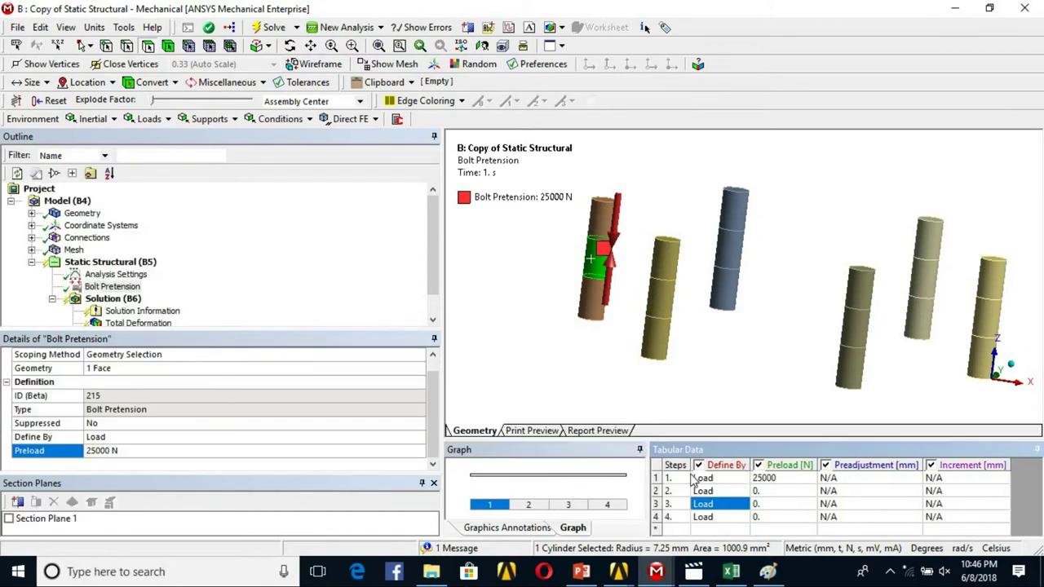
pyautogui.moveTo(724, 440); pyautogui.dragTo(716, 392)
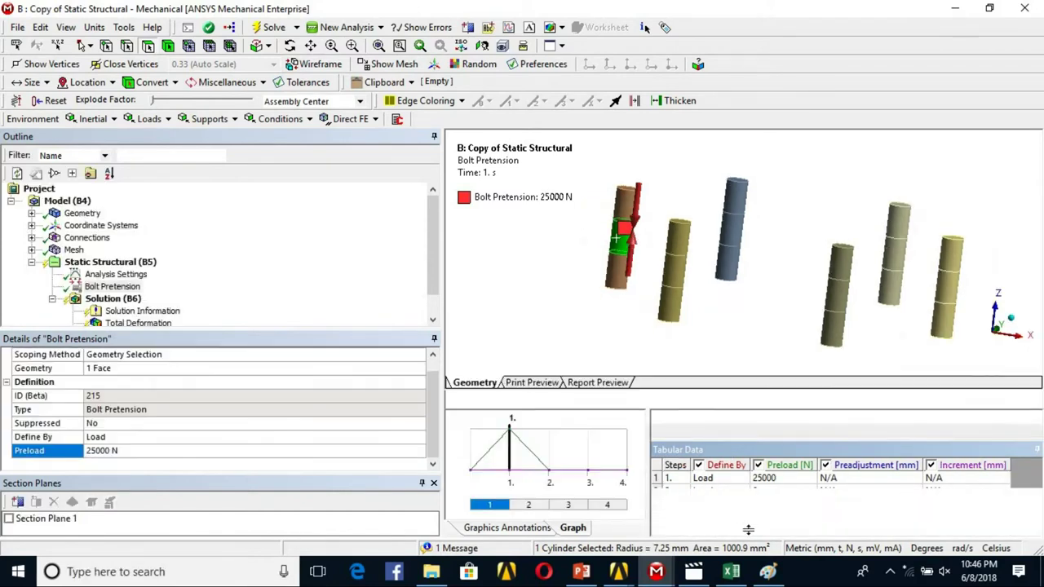
pyautogui.click(744, 445)
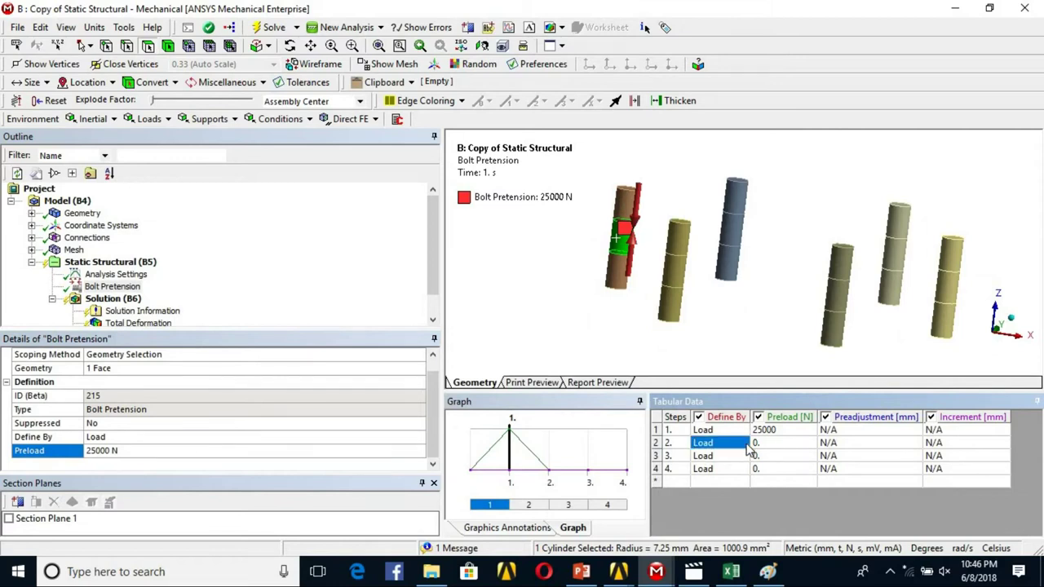
pyautogui.click(747, 444)
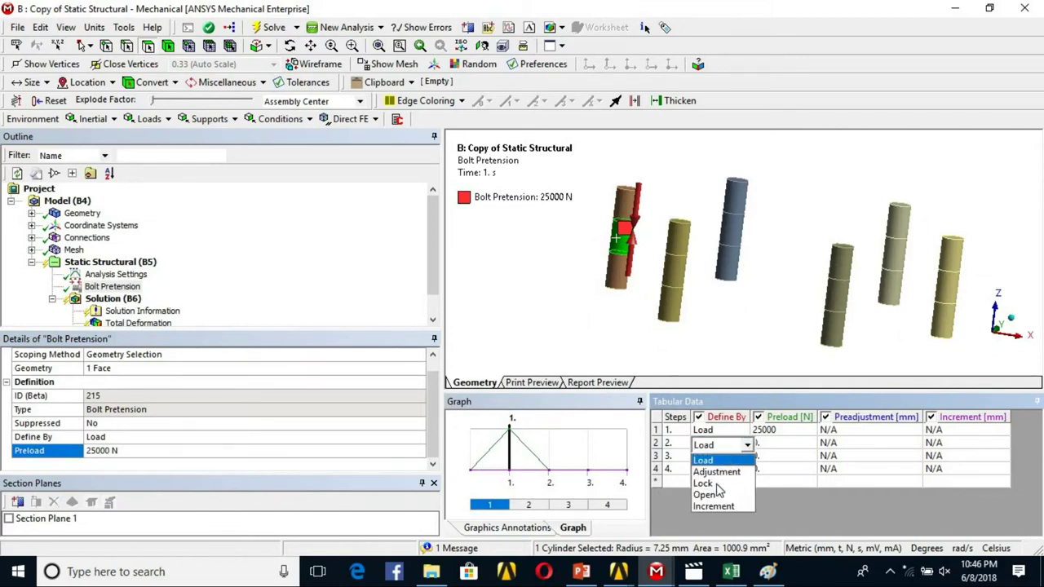
pyautogui.click(717, 482)
pyautogui.click(744, 457)
pyautogui.click(747, 458)
pyautogui.click(719, 498)
pyautogui.click(729, 470)
pyautogui.click(747, 471)
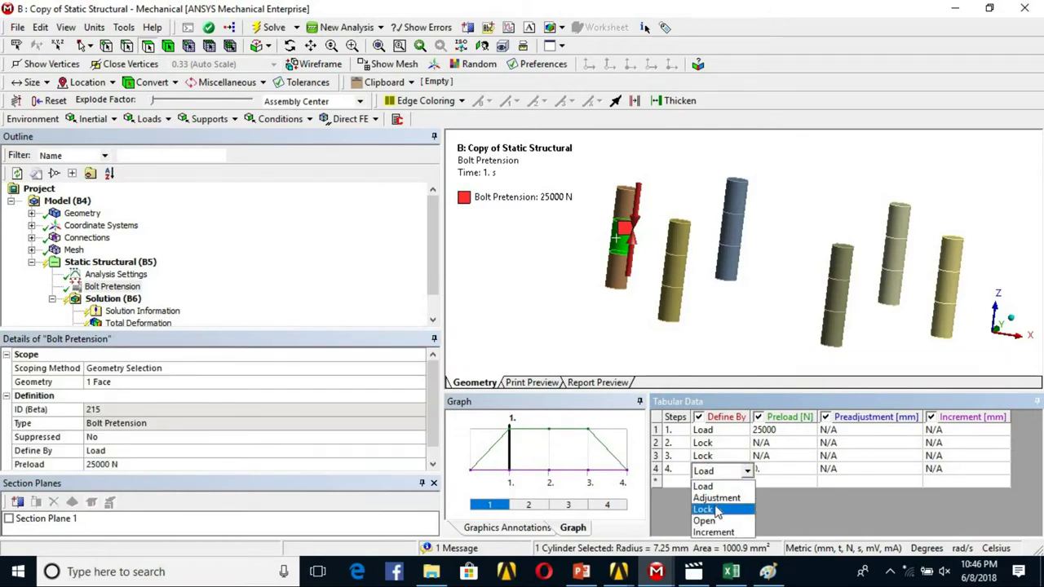
pyautogui.click(703, 509)
# Duplicate the bolt pretension and rescope the copy to the middle cylindrical face of the neighbouring bolt
pyautogui.click(118, 288)
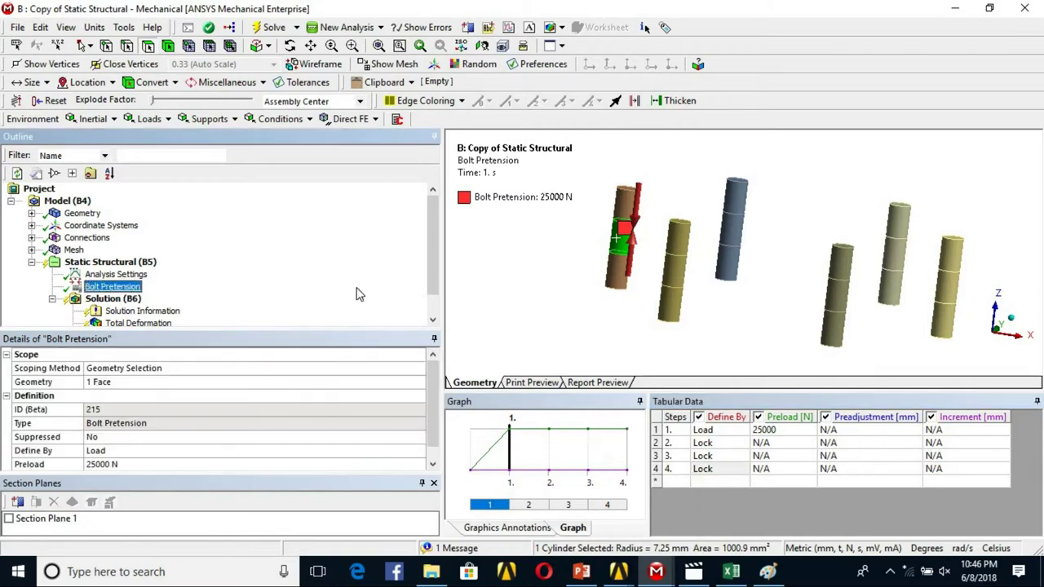
pyautogui.rightClick(128, 294)
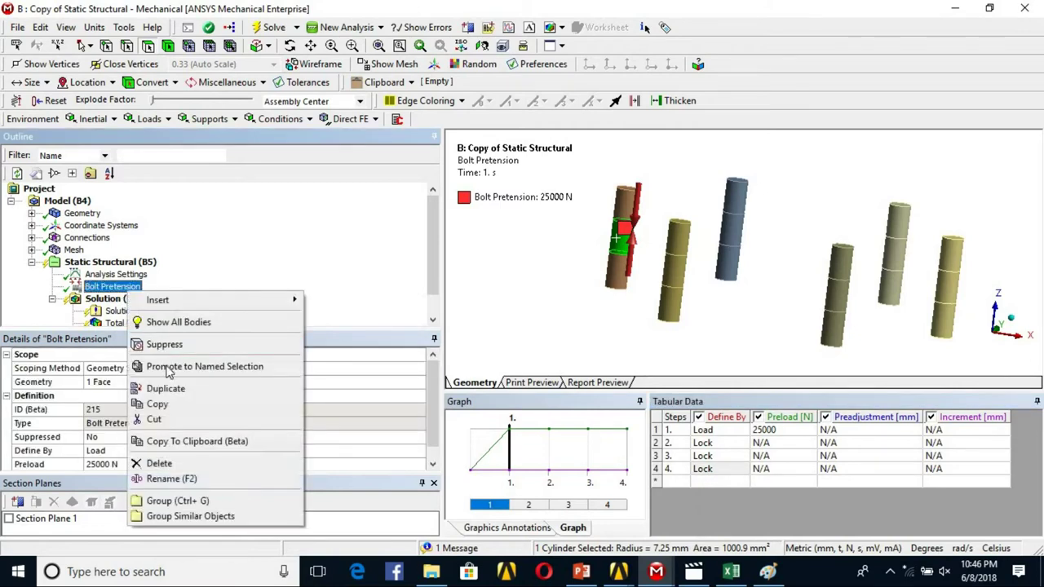
pyautogui.click(170, 388)
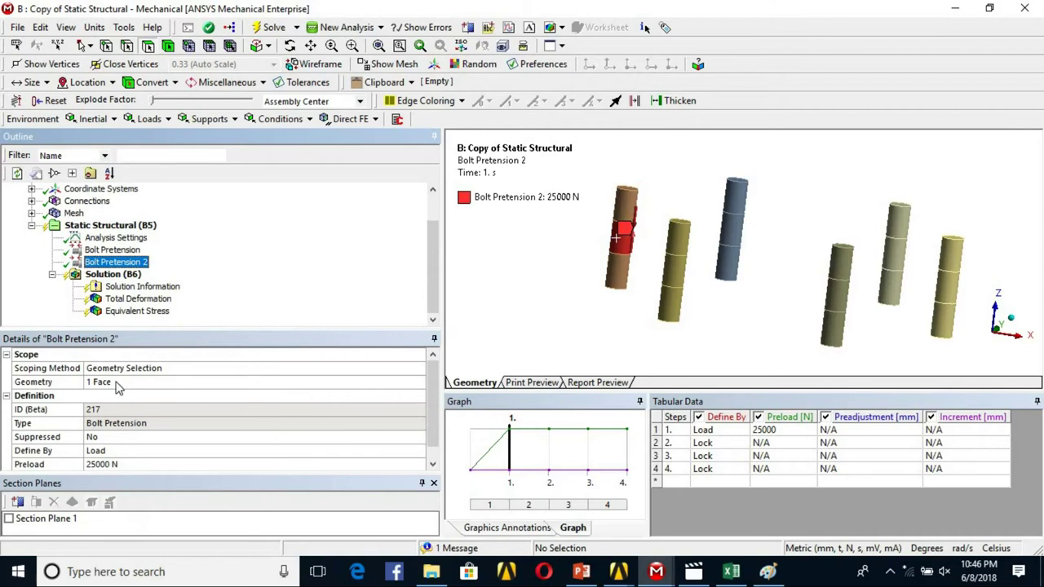
pyautogui.click(116, 384)
pyautogui.click(670, 260)
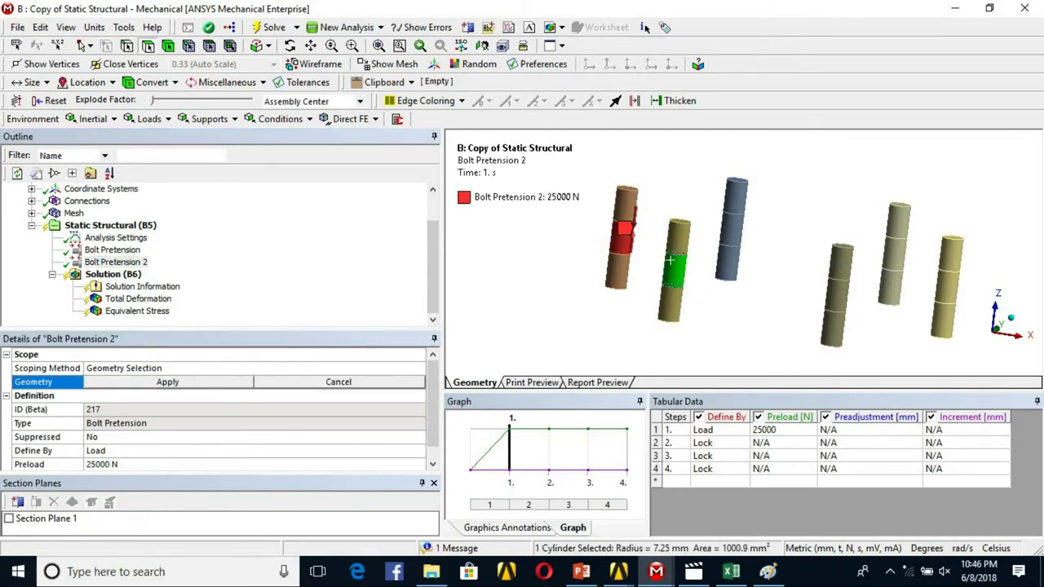
pyautogui.click(216, 382)
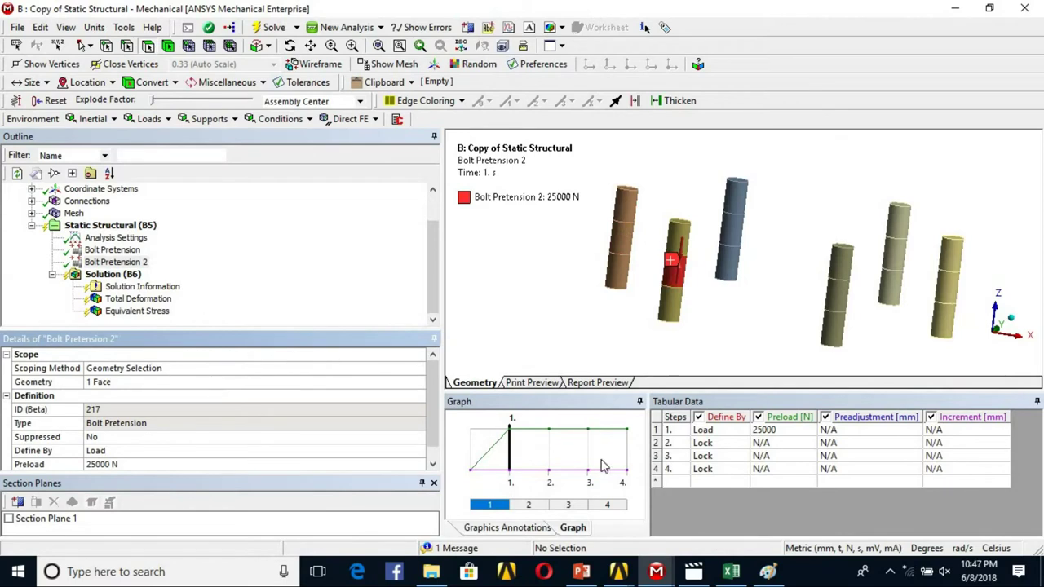
# Duplicate the second bolt pretension and rescope the copy to the middle face of the frontmost bolt in the other group of three
pyautogui.rightClick(122, 261)
pyautogui.click(147, 362)
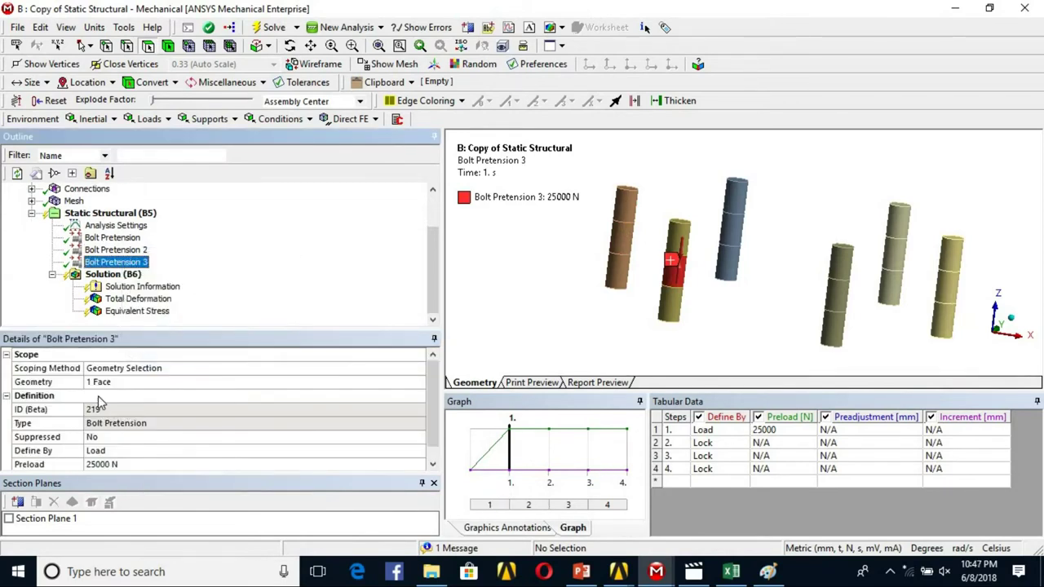
pyautogui.click(99, 385)
pyautogui.click(847, 300)
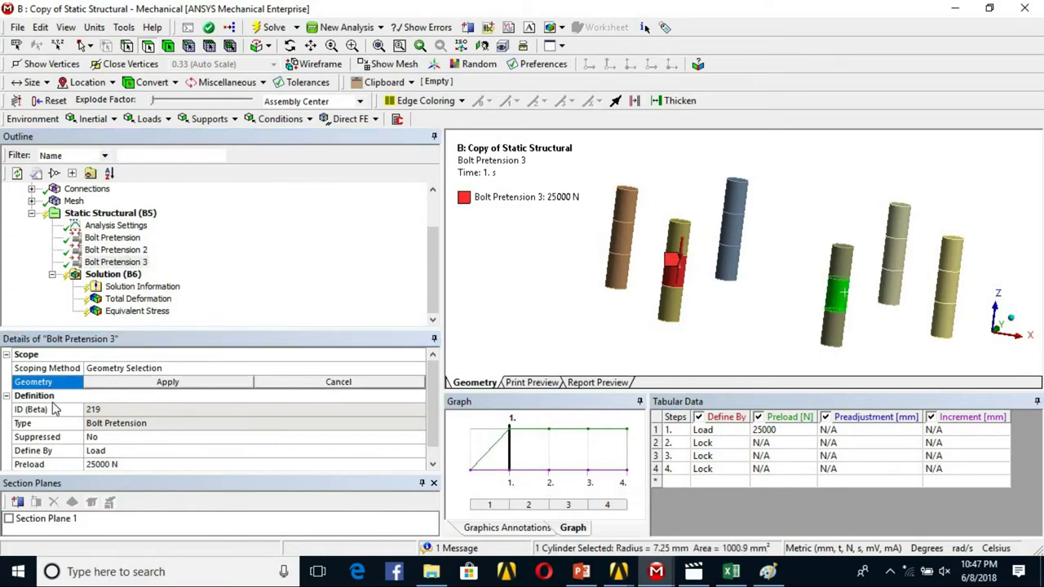
pyautogui.click(104, 384)
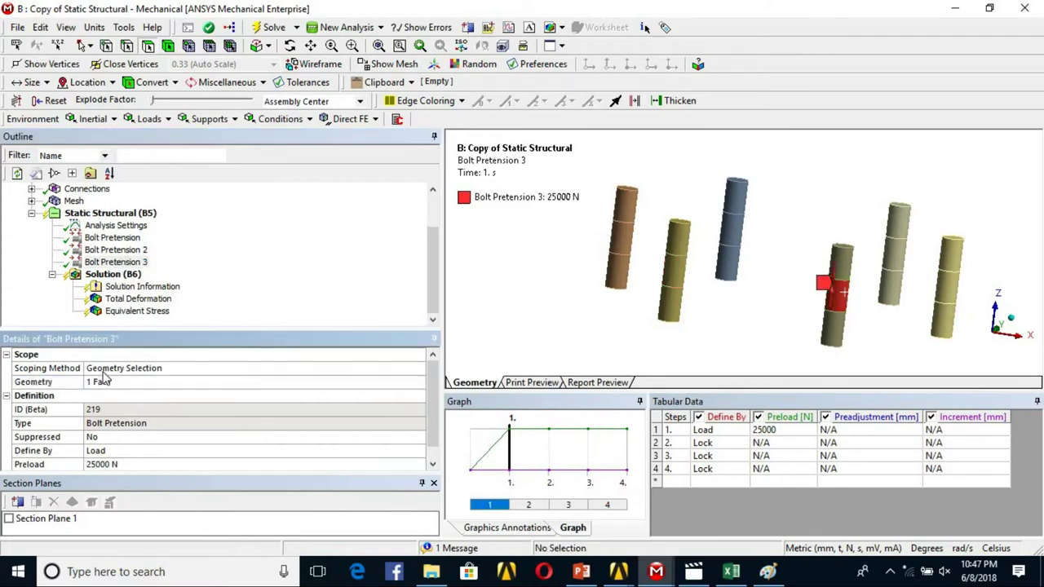
# Duplicate the third bolt pretension and rescope the copy to the middle cylindrical face of the outermost bolt in the same group
pyautogui.rightClick(115, 262)
pyautogui.click(163, 362)
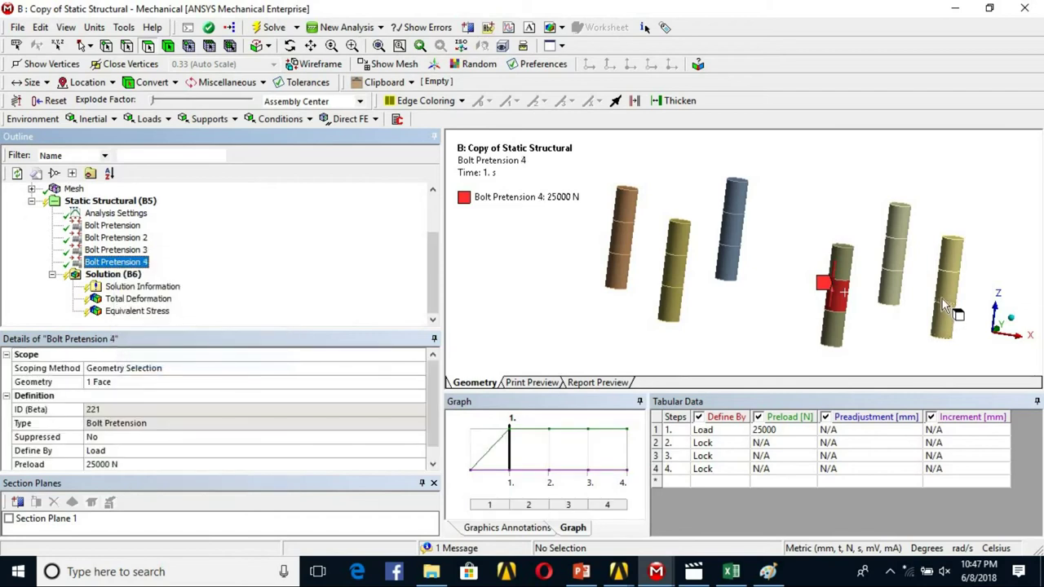
pyautogui.click(114, 383)
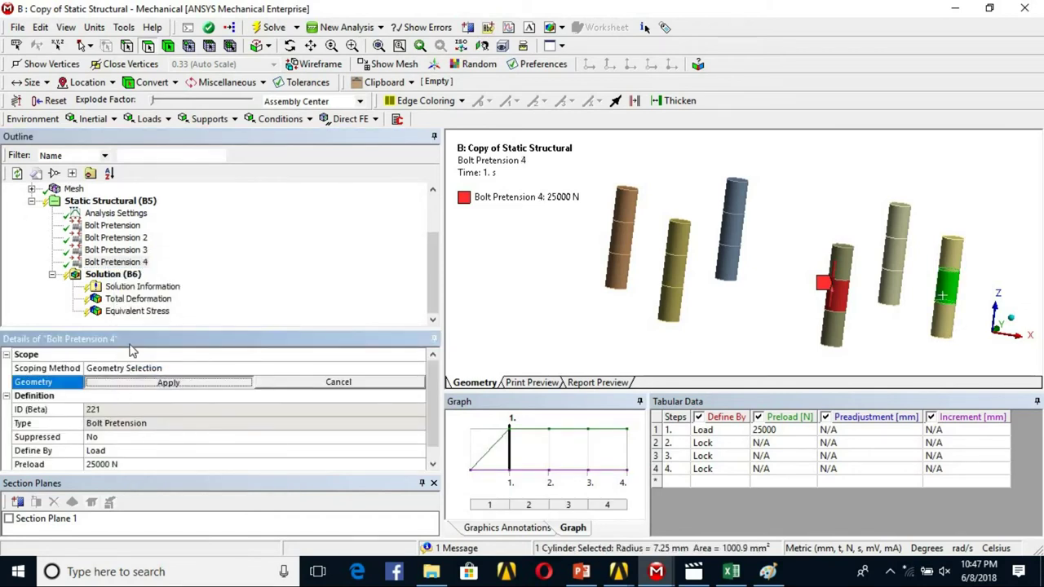
pyautogui.click(103, 383)
# Duplicate the fourth bolt pretension and rescope the copy to the middle cylindrical face of the rear bolt in that group
pyautogui.rightClick(144, 271)
pyautogui.click(142, 262)
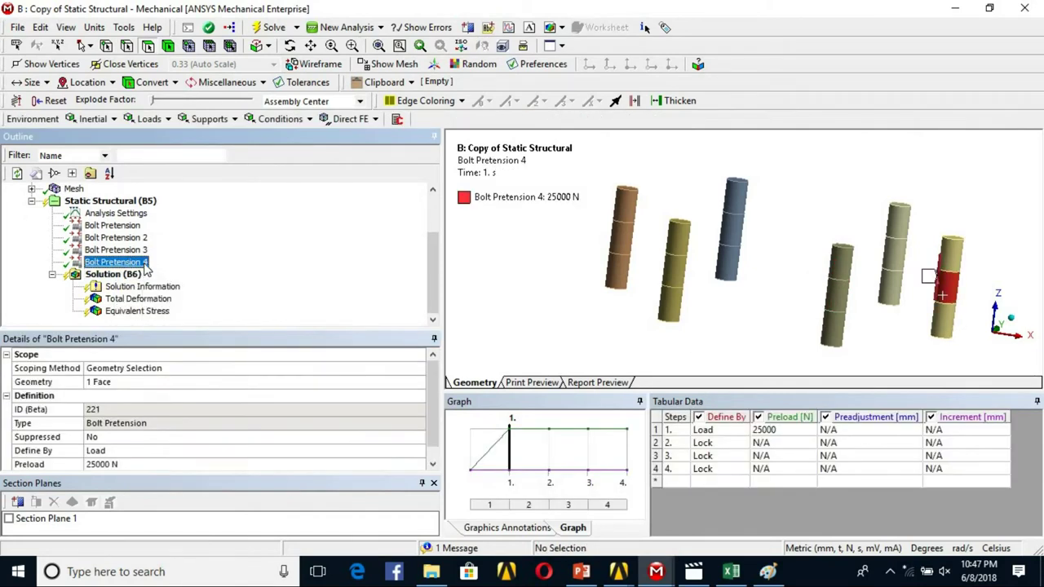
pyautogui.rightClick(145, 263)
pyautogui.click(175, 362)
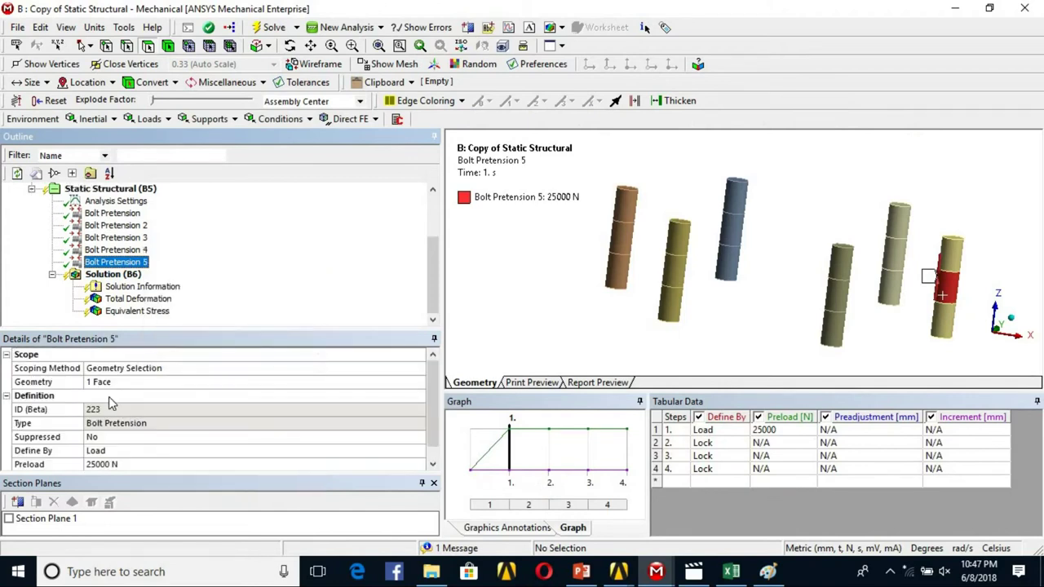
pyautogui.click(108, 383)
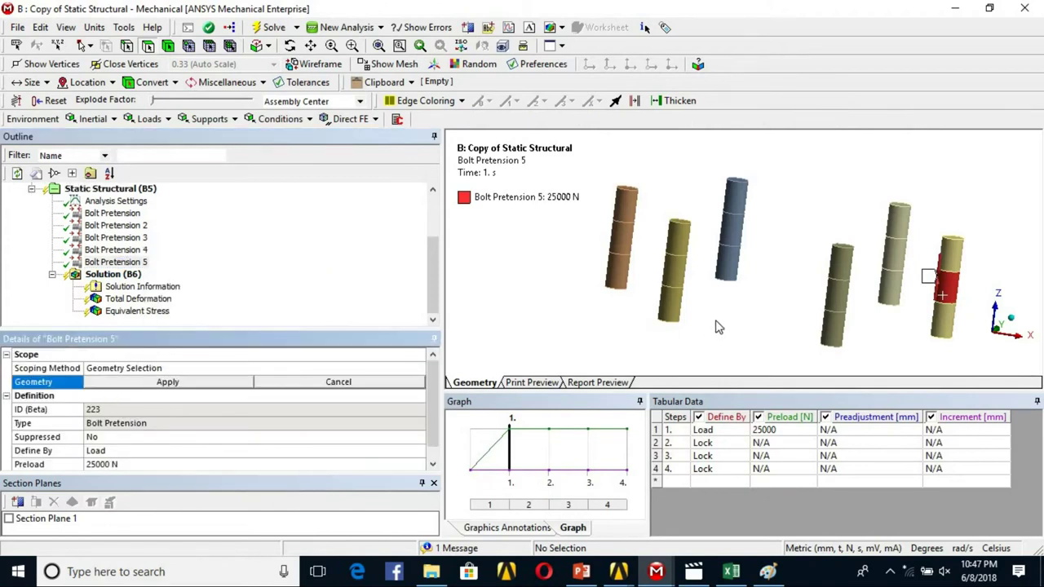
pyautogui.click(902, 254)
pyautogui.click(215, 384)
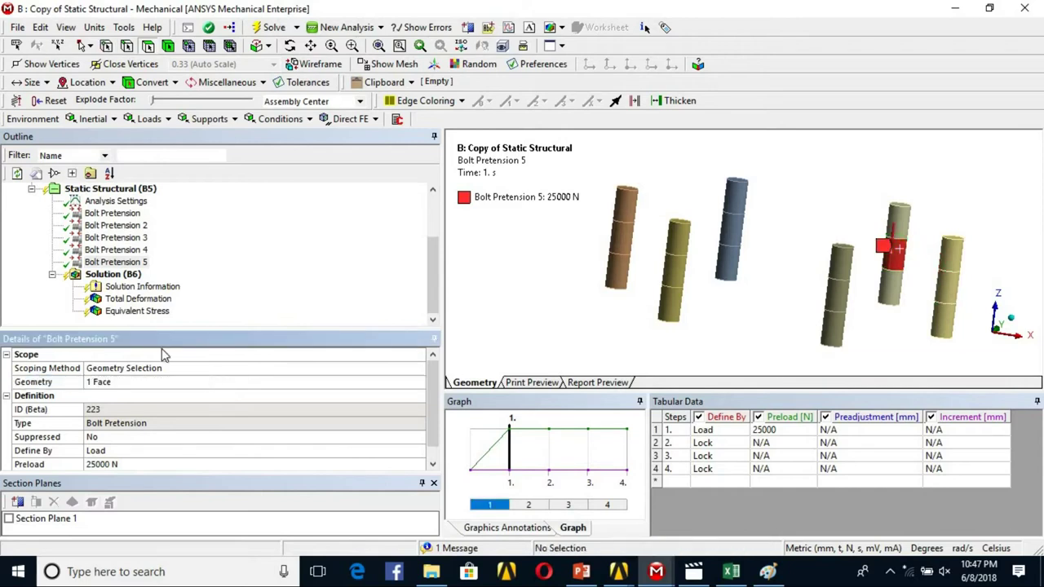
# Duplicate the fifth bolt pretension and rescope the copy to the middle face of the remaining blue bolt
pyautogui.click(118, 261)
pyautogui.rightClick(123, 261)
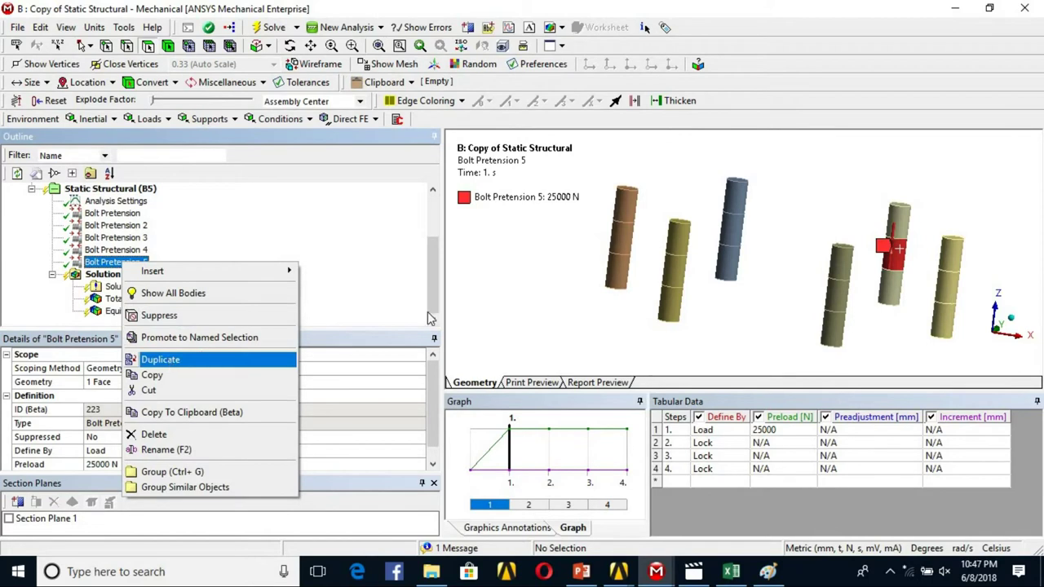
pyautogui.click(169, 361)
pyautogui.click(736, 237)
pyautogui.click(140, 390)
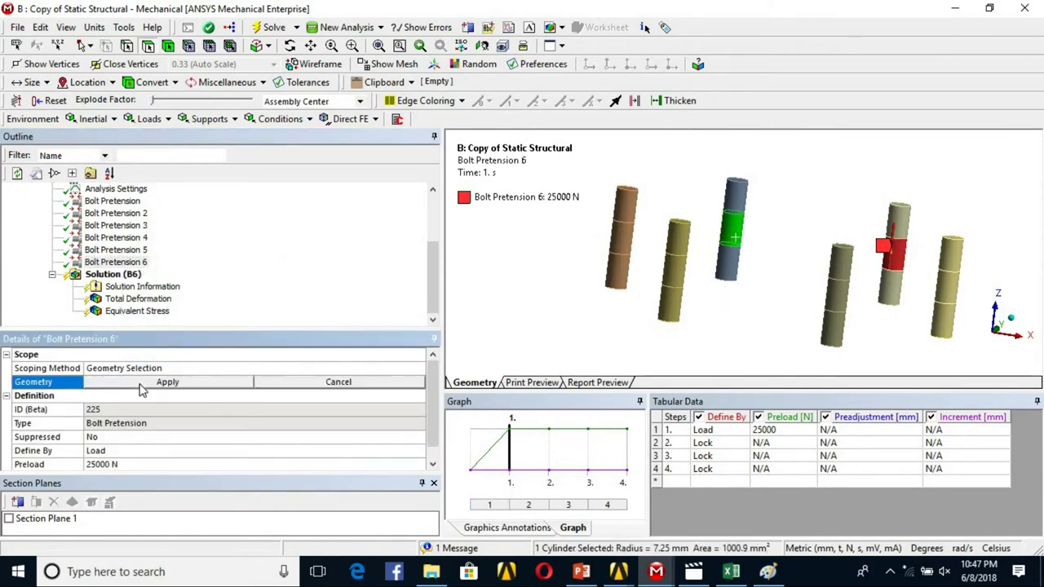
pyautogui.click(139, 390)
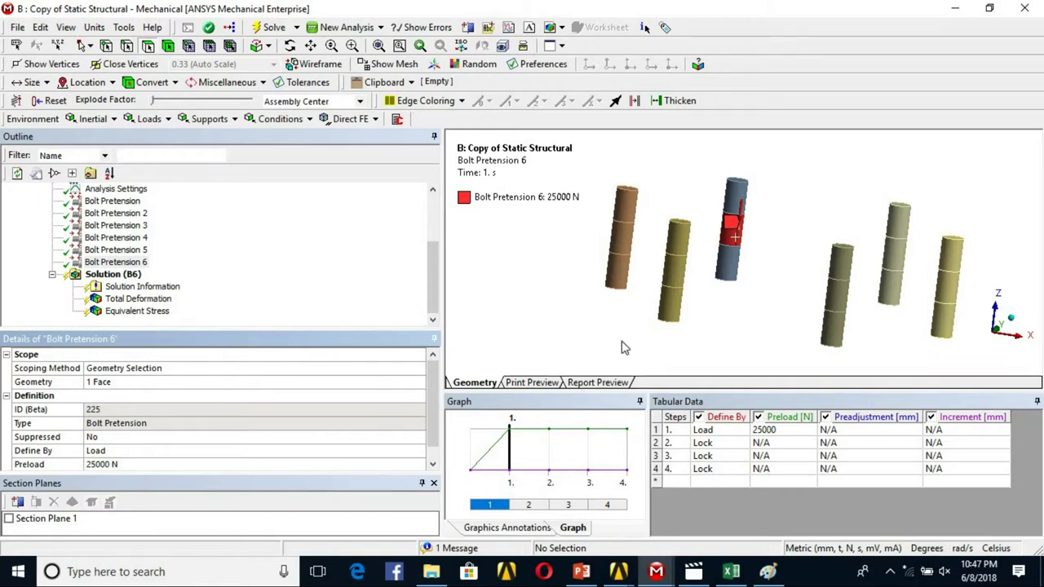
# Examine the first and last bolt pretensions, and display all six together to check which bolts they load
pyautogui.click(112, 202)
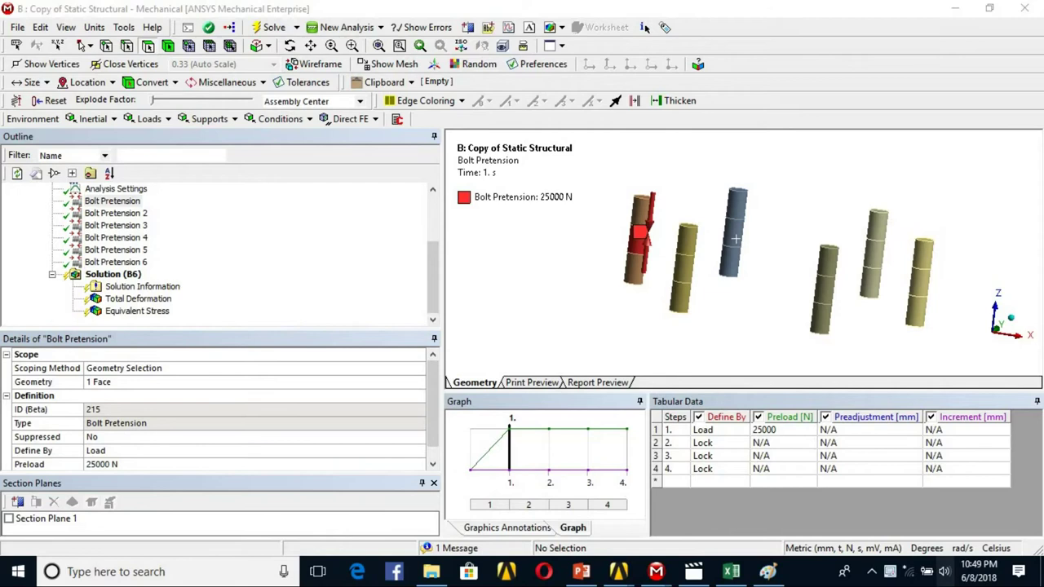
pyautogui.click(944, 572)
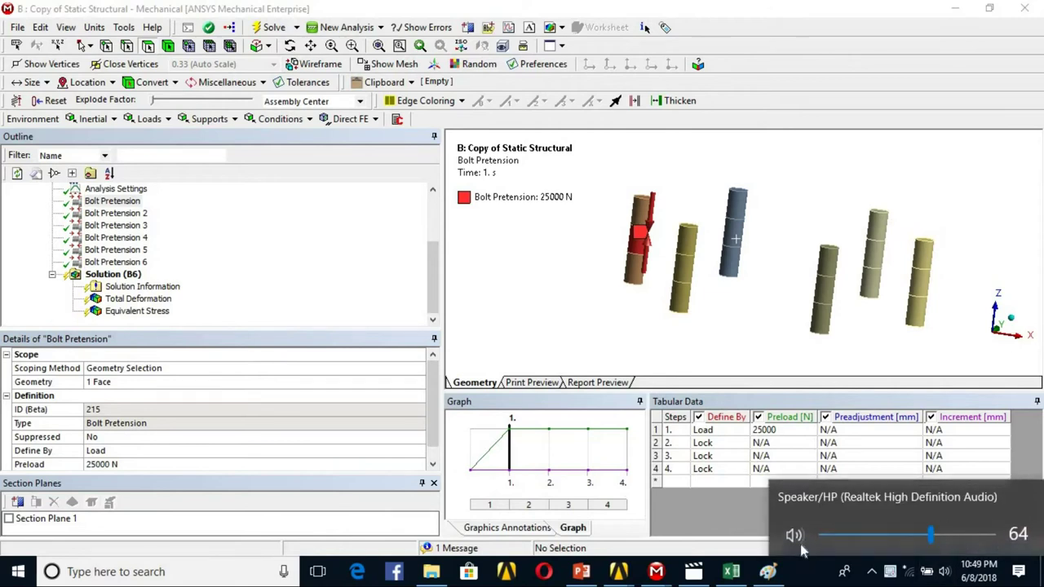
pyautogui.click(415, 285)
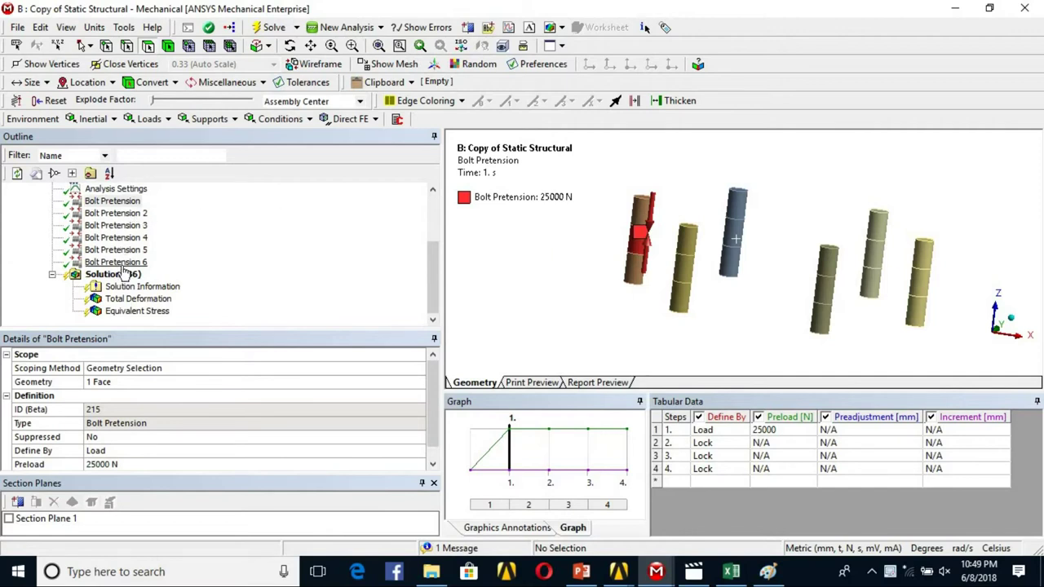
pyautogui.click(118, 263)
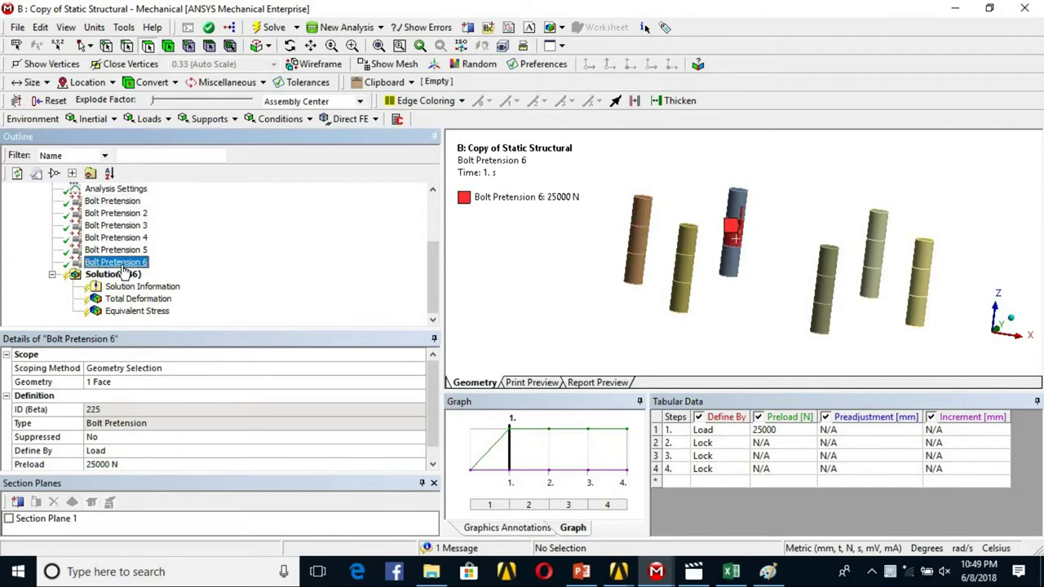
pyautogui.keyDown('shift'); pyautogui.click(122, 202); pyautogui.keyUp('shift')
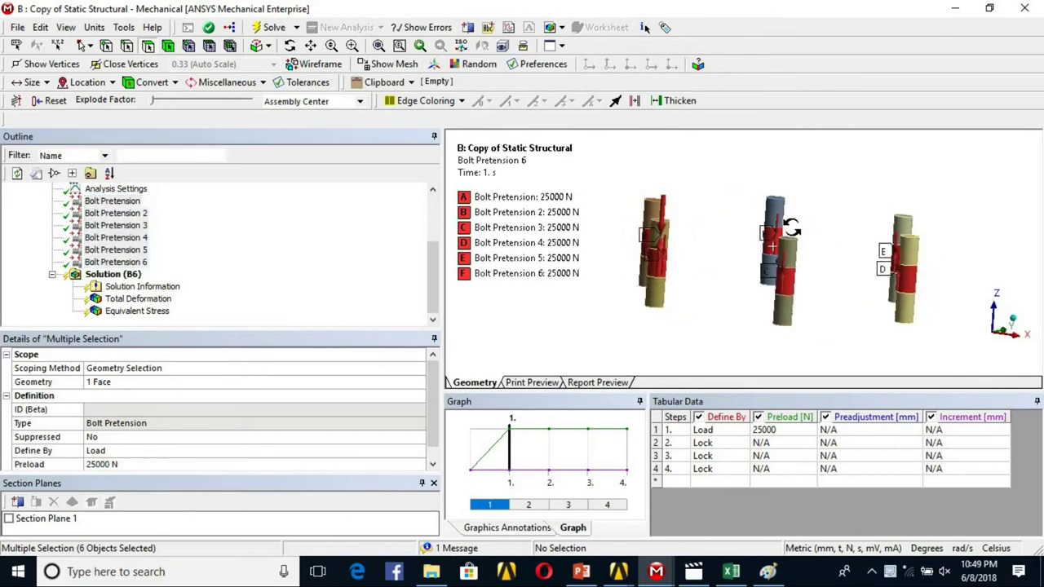
# Insert a Pressure load in the Static Structural analysis and show all bodies of the valve
pyautogui.click(122, 191)
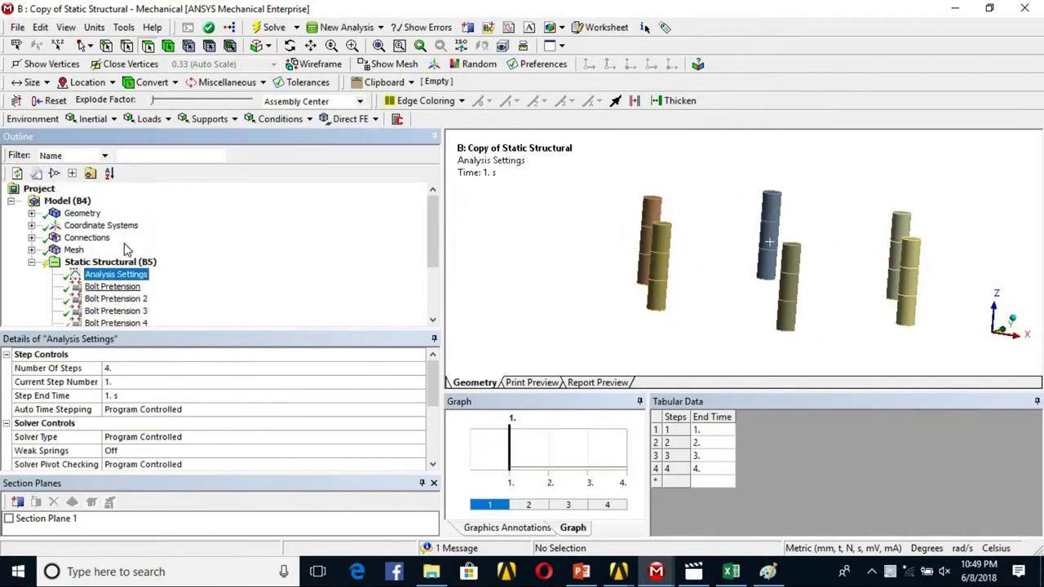
pyautogui.rightClick(109, 263)
pyautogui.moveTo(146, 275)
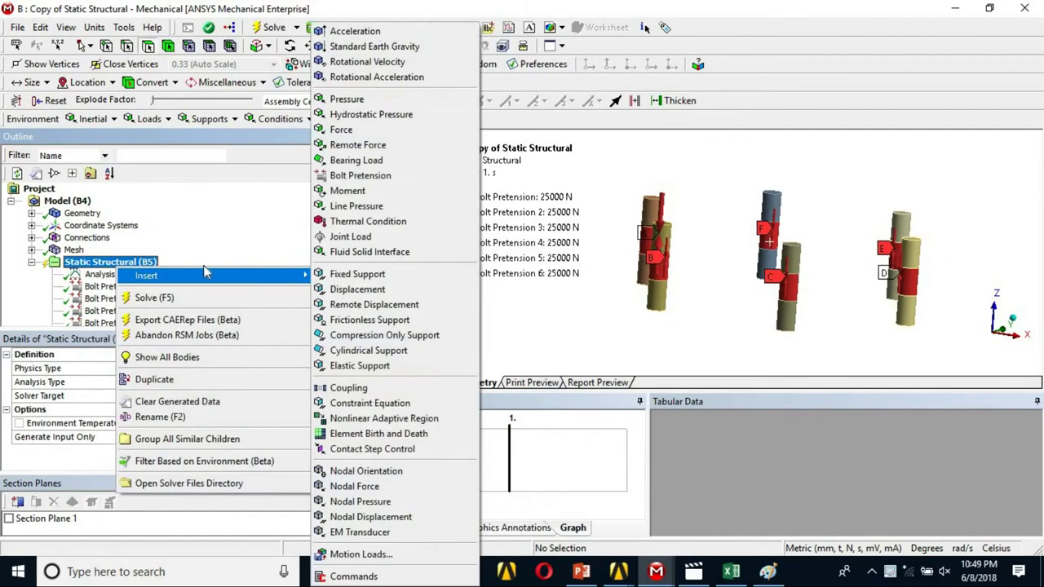
pyautogui.click(342, 99)
pyautogui.rightClick(685, 195)
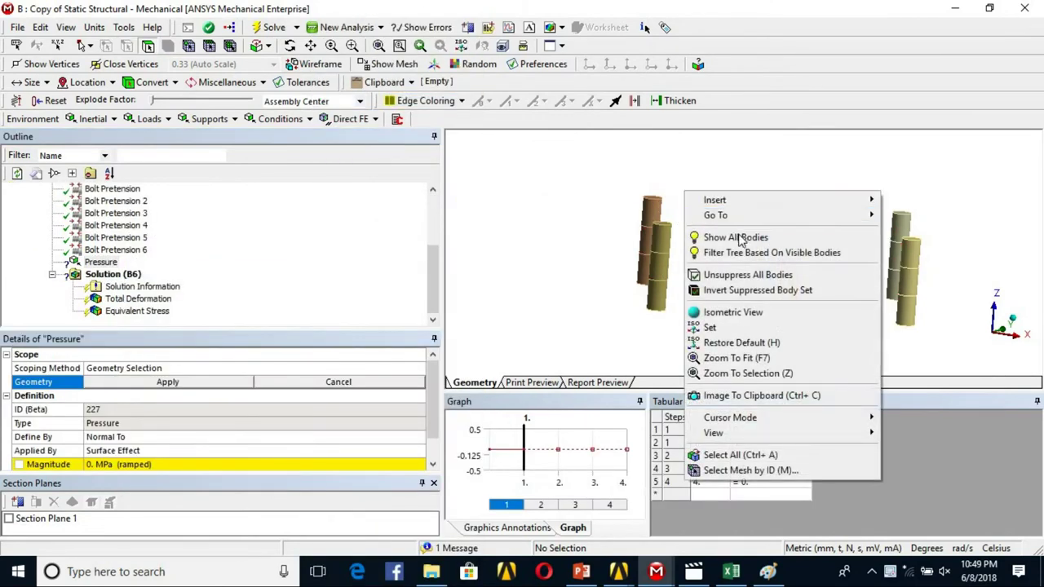
pyautogui.click(748, 238)
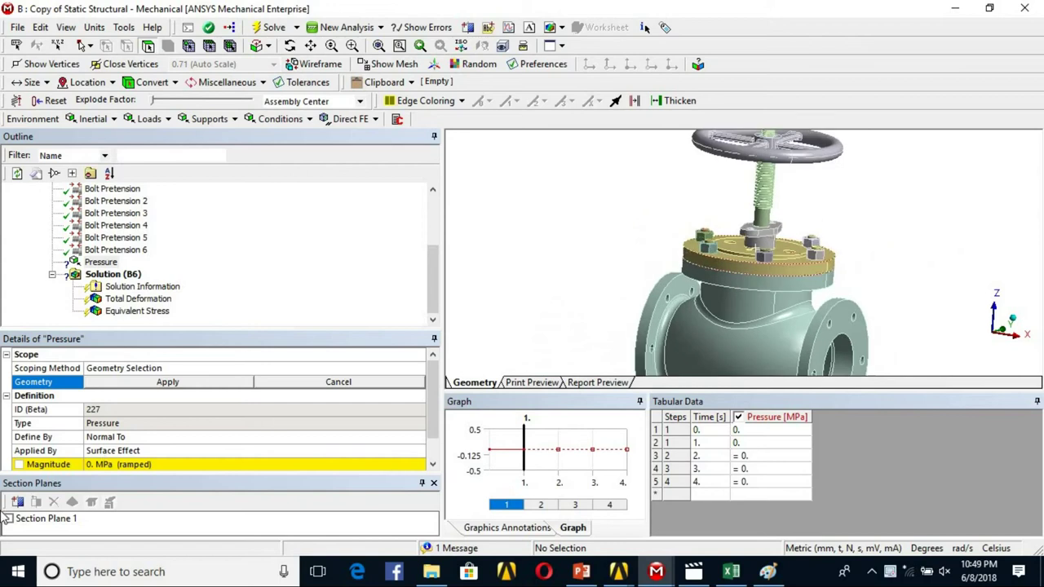
# Create a section plane through the valve's centreline, cutting the body open lengthwise to expose the interior
pyautogui.click(1011, 341)
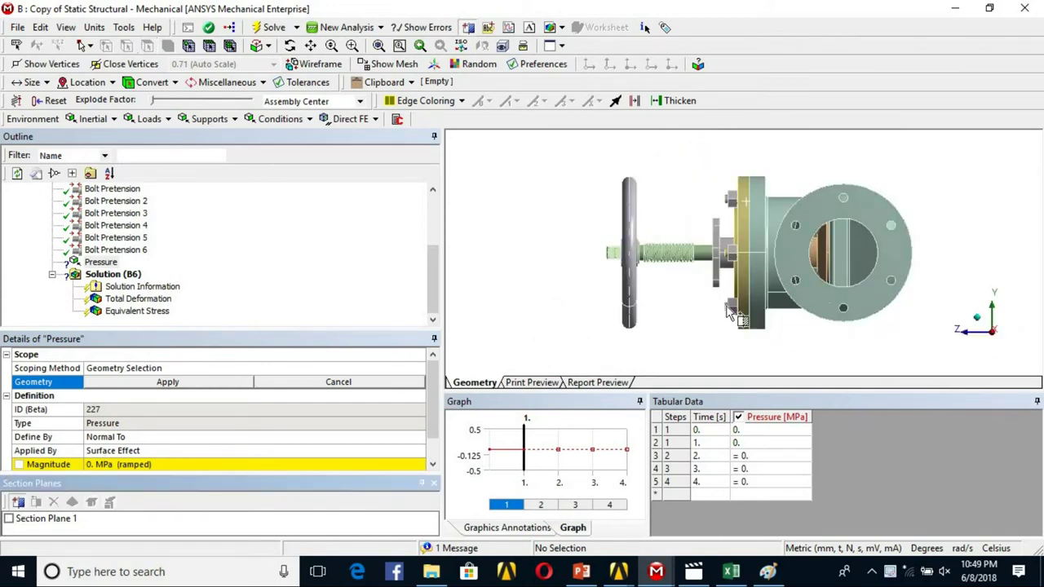
pyautogui.scroll(6, 771, 260)
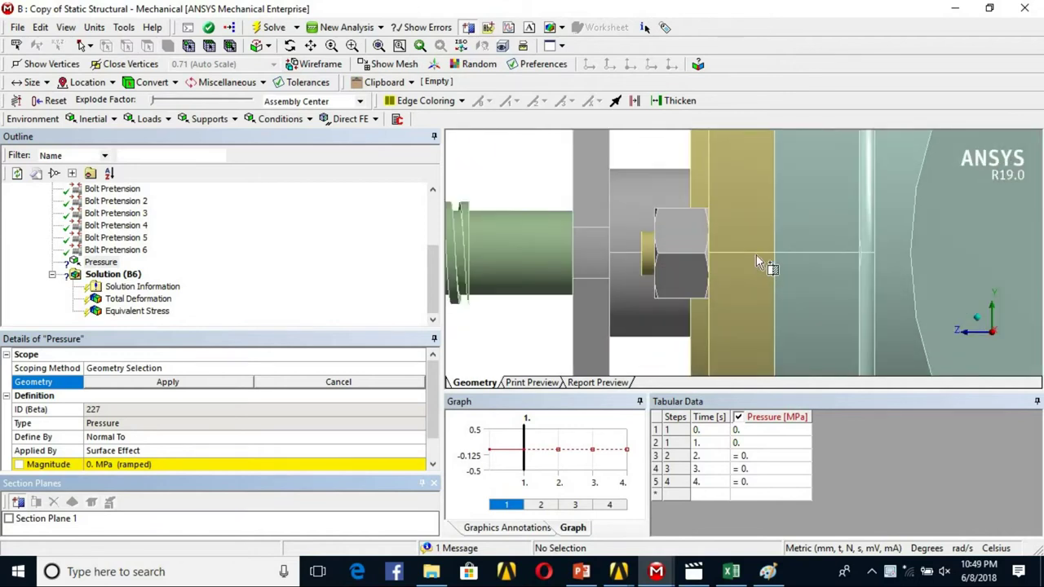
pyautogui.moveTo(849, 261); pyautogui.dragTo(848, 258)
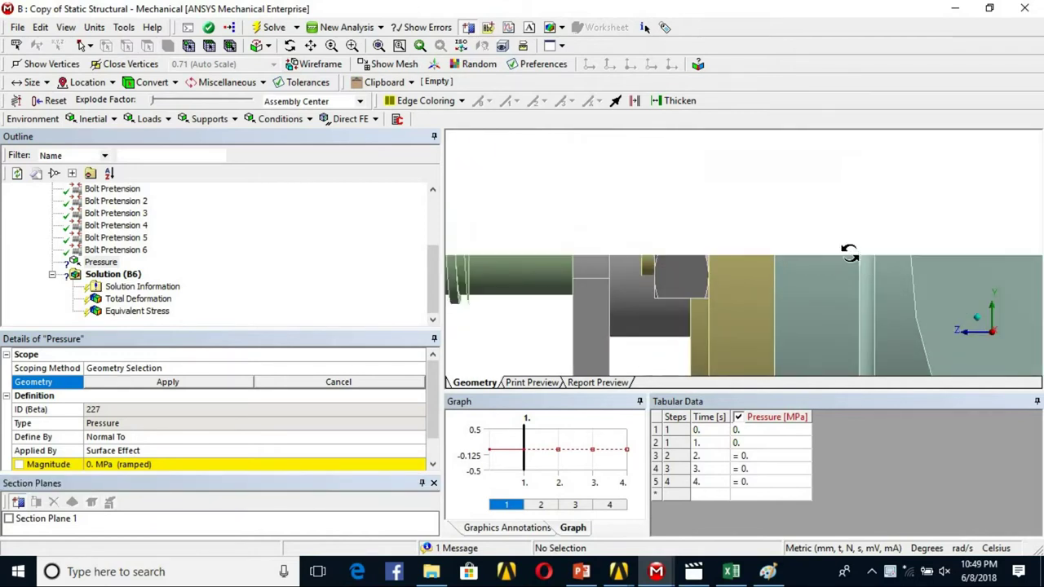
pyautogui.moveTo(726, 317); pyautogui.dragTo(908, 282)
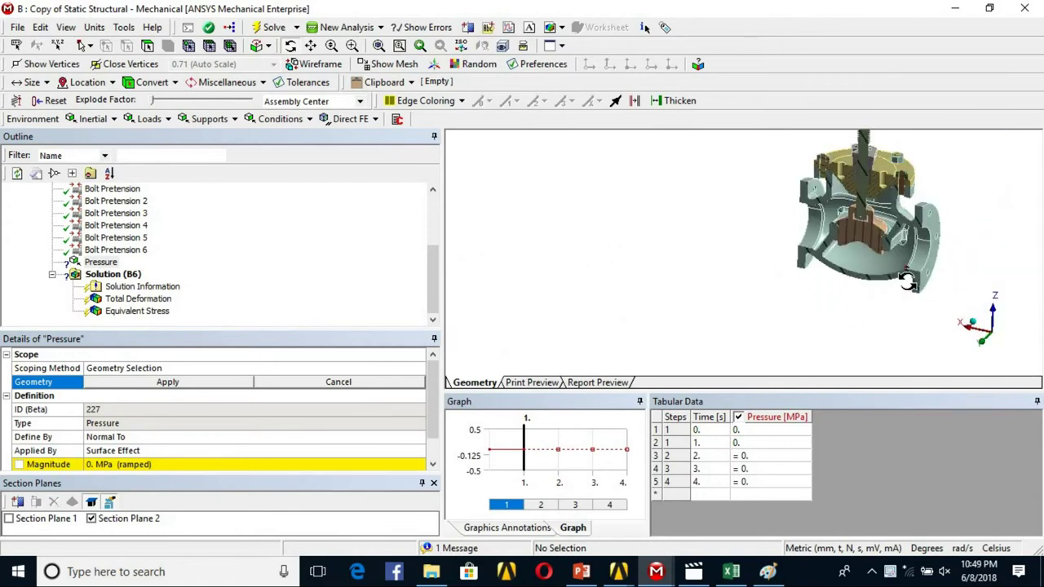
# Switch to PowerPoint and check the Loading Conditions slide for the pressurised faces with the seat valve open and closed, returning to Mechanical
pyautogui.keyDown('ctrl'); pyautogui.moveTo(875, 281); pyautogui.dragTo(793, 282, button='middle'); pyautogui.keyUp('ctrl')
pyautogui.scroll(3, 796, 284)
pyautogui.click(581, 571)
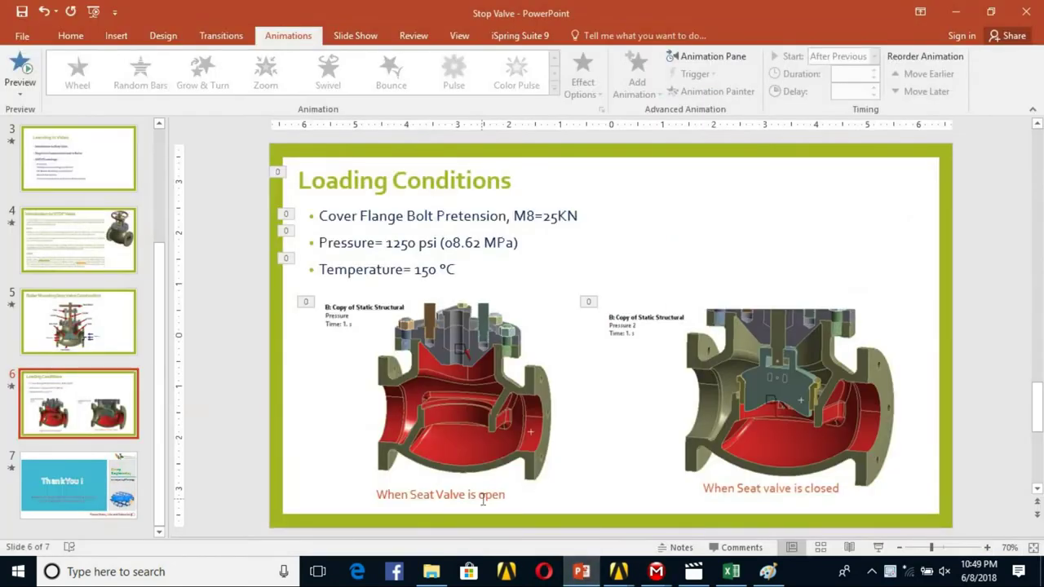
pyautogui.click(955, 12)
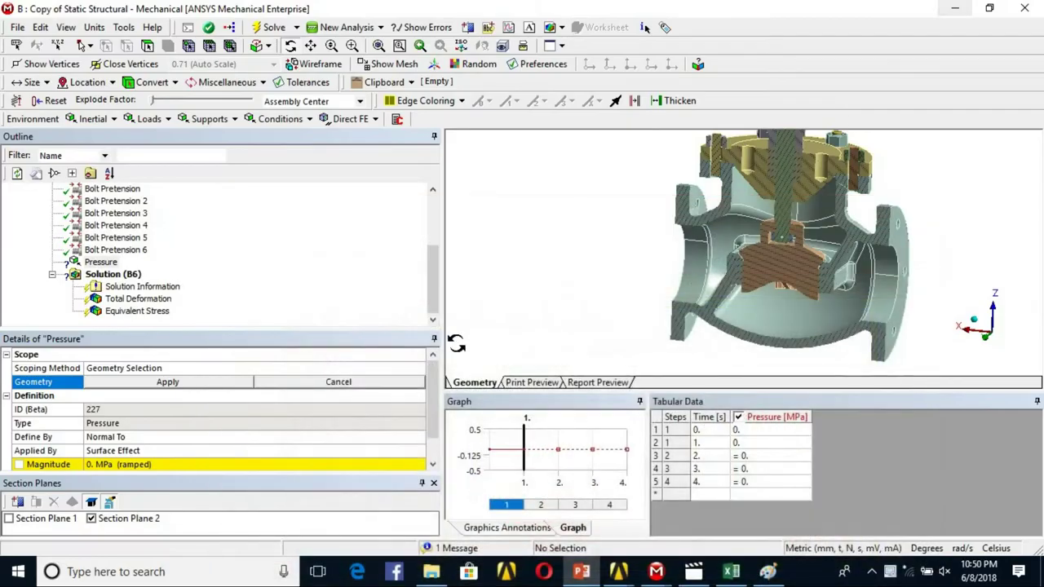
# Shift Section Plane 2 off the valve's centreline so that the stem is no longer cut
pyautogui.click(101, 519)
pyautogui.click(36, 502)
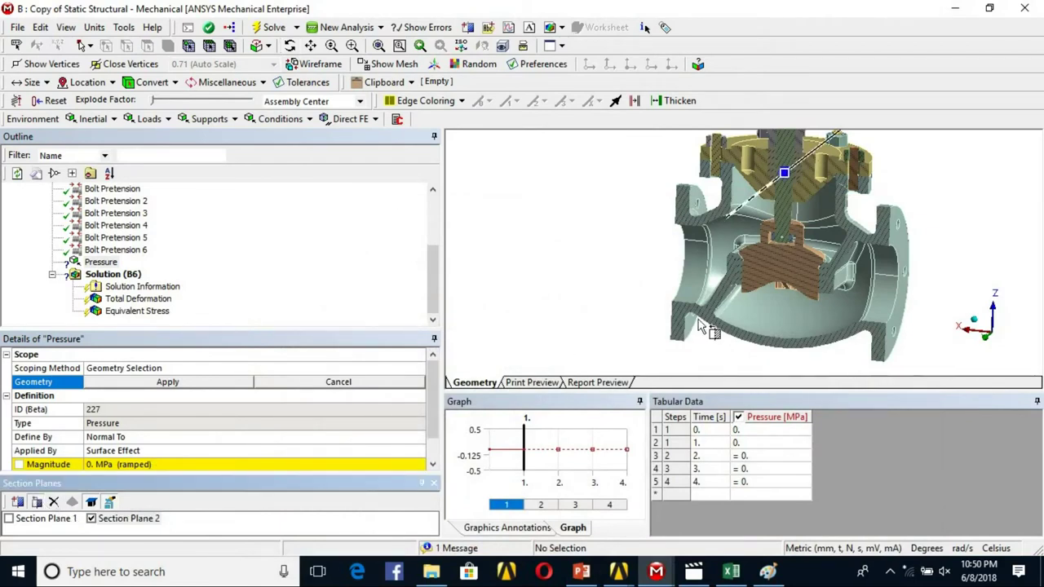
pyautogui.moveTo(782, 189); pyautogui.dragTo(756, 210)
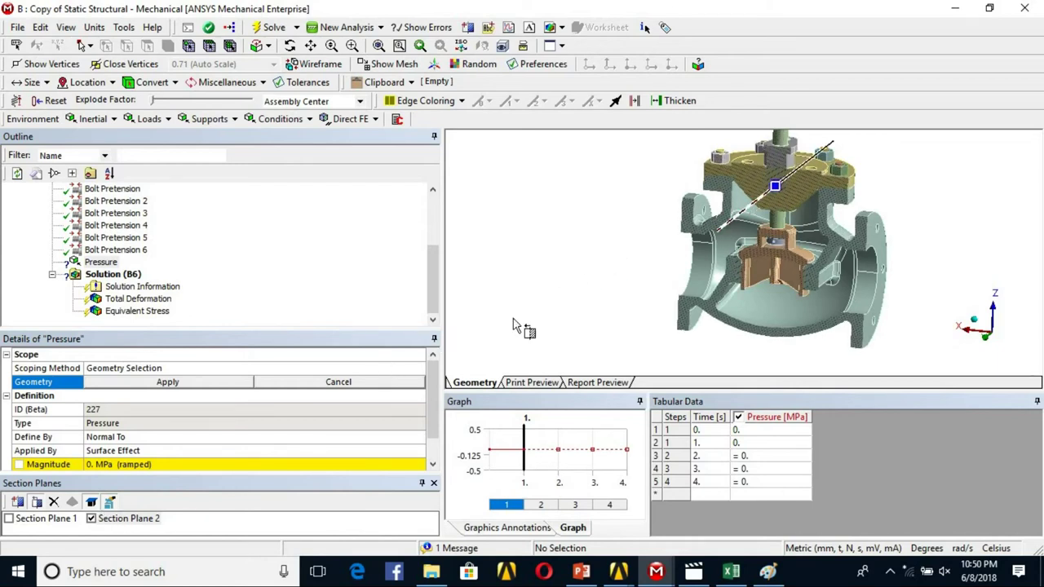
pyautogui.click(36, 502)
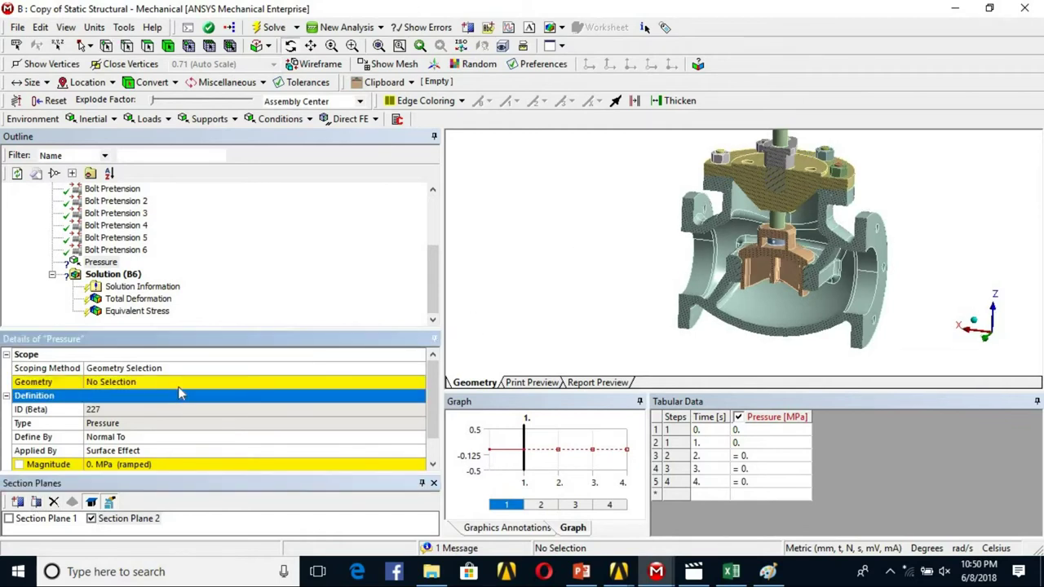
# Select interior faces of the valve body for the pressure scope and extend the selection to its limits to cover the connected inner surfaces
pyautogui.moveTo(570, 245); pyautogui.dragTo(743, 229)
pyautogui.scroll(2, 743, 249)
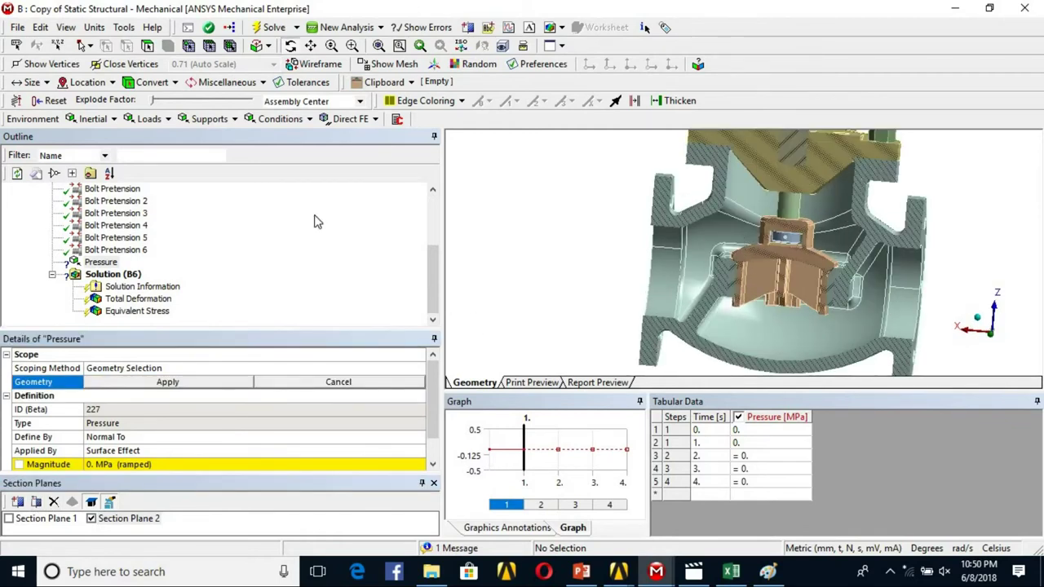
pyautogui.click(689, 267)
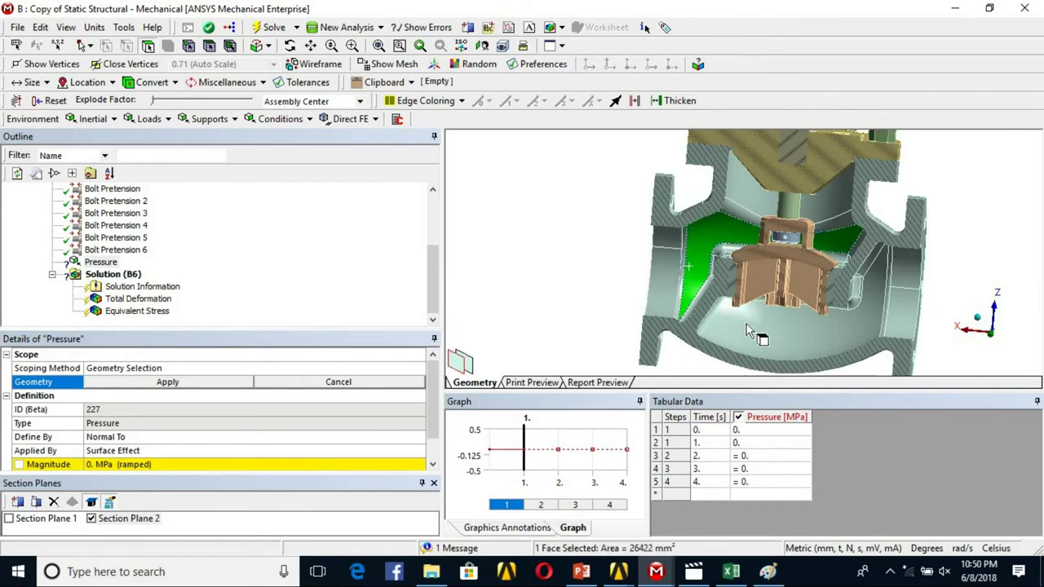
pyautogui.keyDown('ctrl'); pyautogui.click(751, 326); pyautogui.keyUp('ctrl')
pyautogui.moveTo(757, 324); pyautogui.dragTo(748, 303, button='middle')
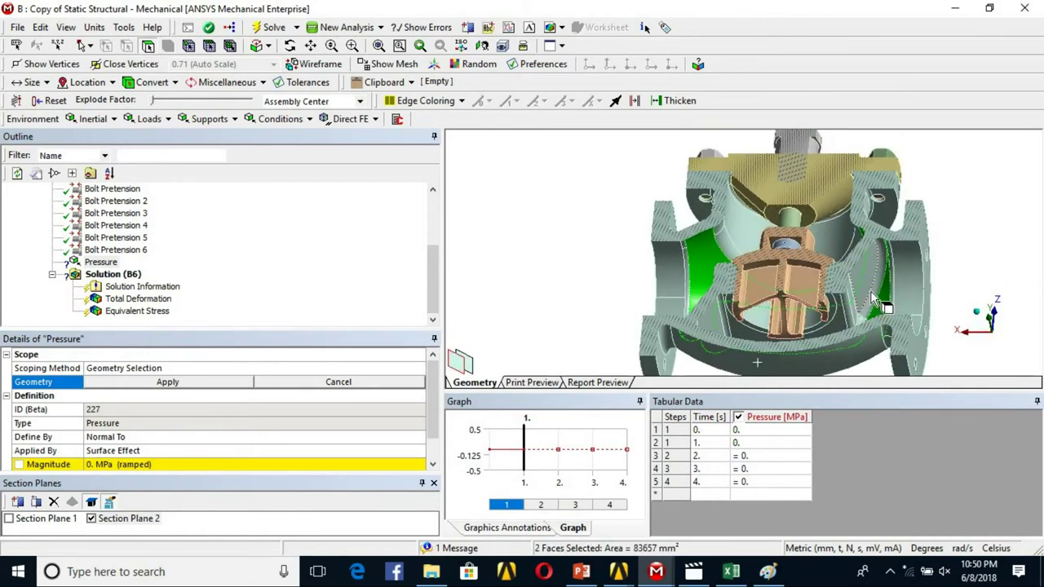
pyautogui.keyDown('ctrl'); pyautogui.click(861, 295); pyautogui.keyUp('ctrl')
pyautogui.keyDown('ctrl'); pyautogui.click(840, 313); pyautogui.keyUp('ctrl')
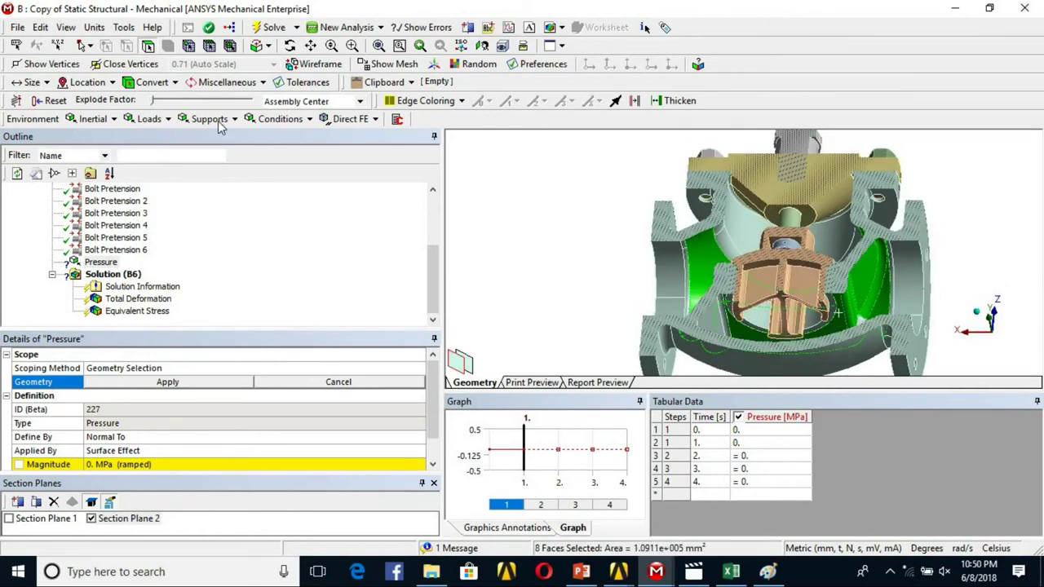
pyautogui.click(267, 46)
pyautogui.click(302, 79)
# Add the unselected interior faces around the valve seat and the bonnet's underside to the pressure face selection
pyautogui.scroll(5, 743, 301)
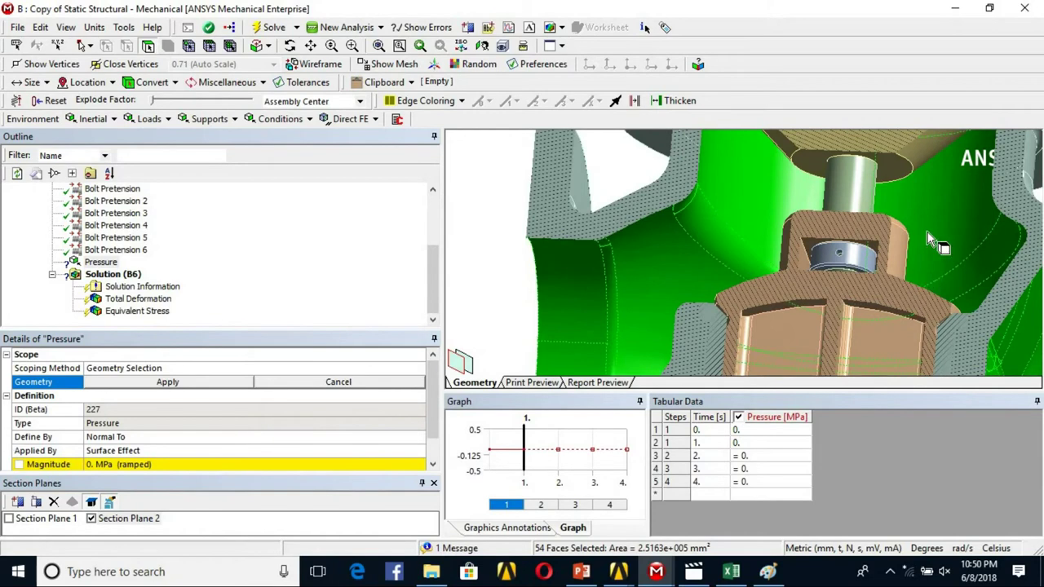
pyautogui.moveTo(928, 232); pyautogui.dragTo(894, 152, button='middle')
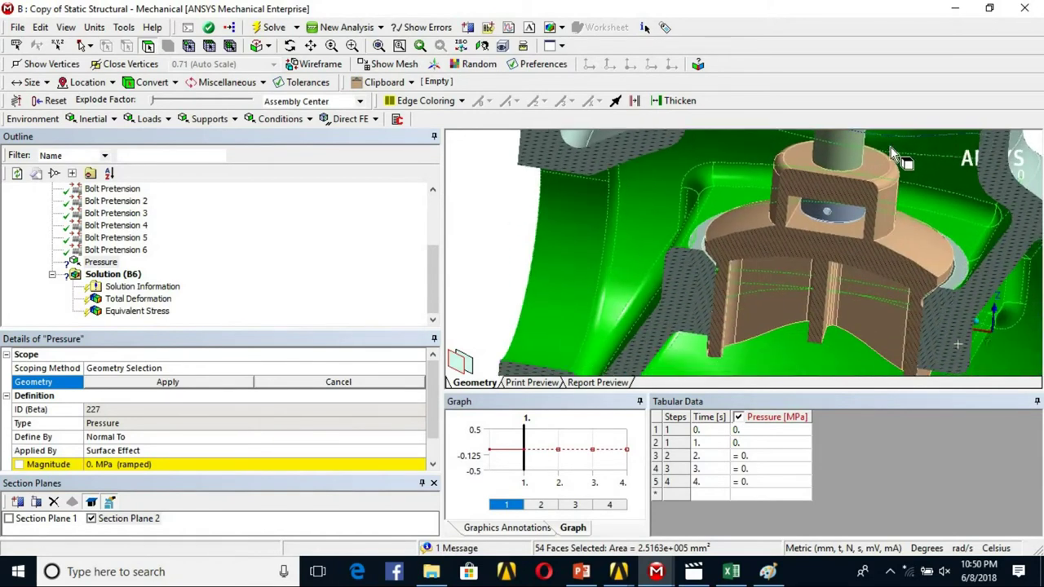
pyautogui.moveTo(943, 249); pyautogui.dragTo(733, 252, button='middle')
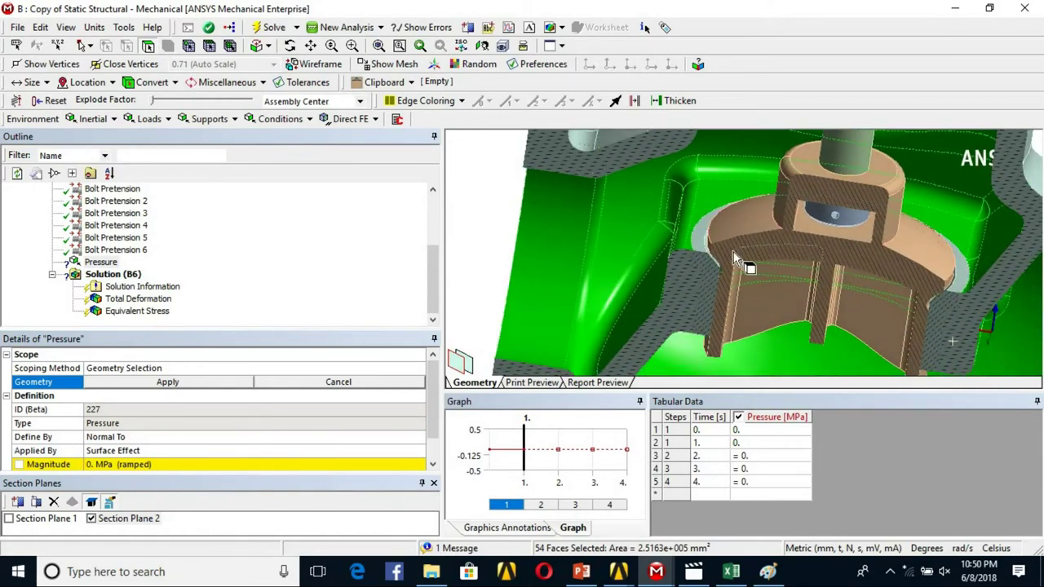
pyautogui.keyDown('ctrl'); pyautogui.click(699, 247); pyautogui.keyUp('ctrl')
pyautogui.moveTo(786, 227); pyautogui.dragTo(839, 104, button='middle')
pyautogui.moveTo(795, 264); pyautogui.dragTo(838, 346, button='middle')
pyautogui.keyDown('ctrl'); pyautogui.click(712, 211); pyautogui.keyUp('ctrl')
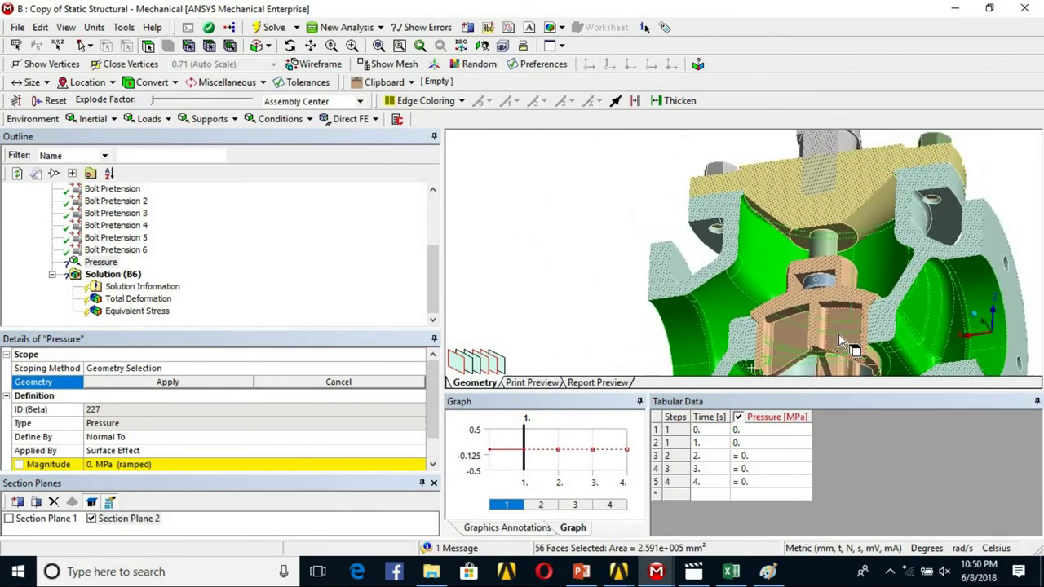
pyautogui.keyDown('ctrl'); pyautogui.click(855, 229); pyautogui.keyUp('ctrl')
pyautogui.keyDown('ctrl'); pyautogui.click(827, 246); pyautogui.keyUp('ctrl')
pyautogui.moveTo(827, 246); pyautogui.dragTo(858, 221, button='middle')
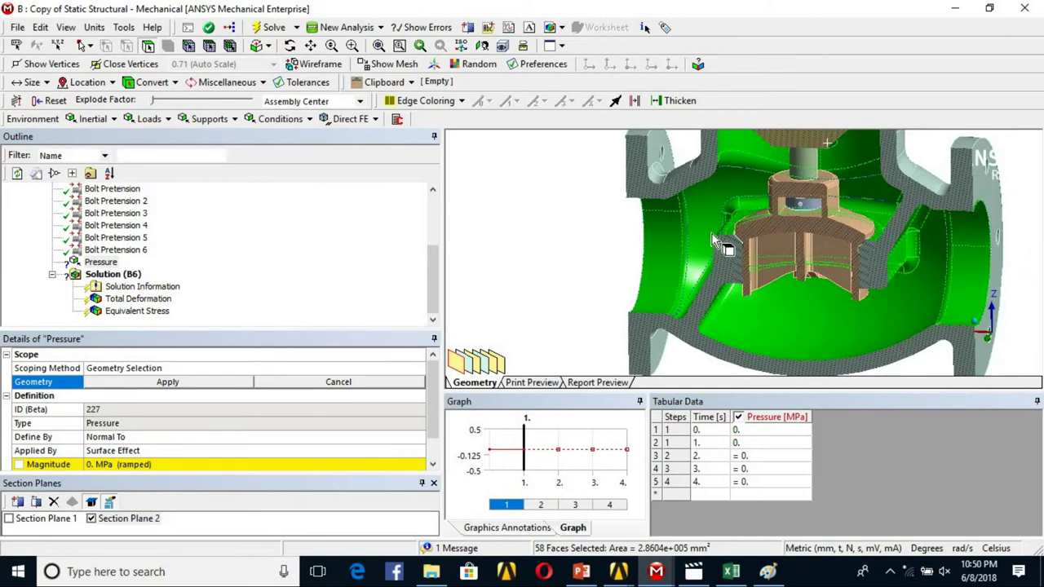
# Check the selected inner surfaces around the plug and seat, and apply them as the pressure load's geometry
pyautogui.keyDown('ctrl'); pyautogui.moveTo(741, 228); pyautogui.dragTo(781, 328, button='middle'); pyautogui.keyUp('ctrl')
pyautogui.scroll(-3, 748, 242)
pyautogui.scroll(3, 787, 259)
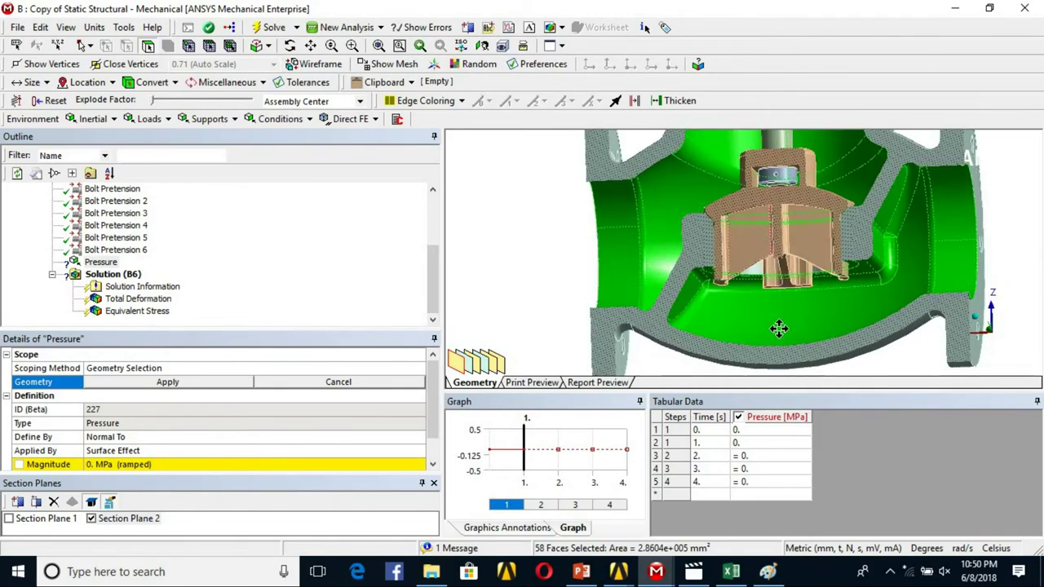
pyautogui.scroll(4, 764, 289)
pyautogui.scroll(-3, 764, 289)
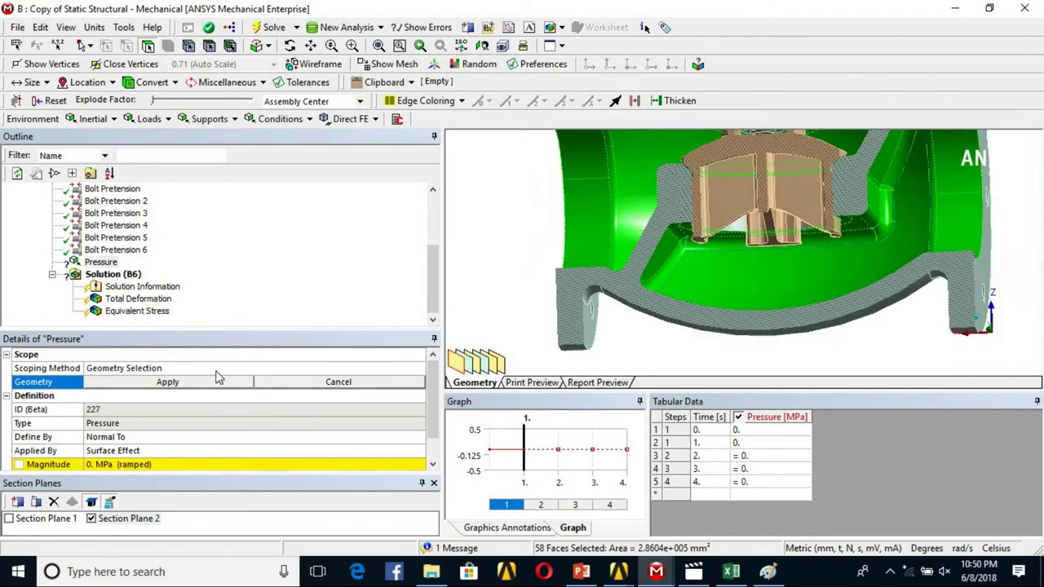
pyautogui.click(167, 381)
pyautogui.scroll(-3, 701, 289)
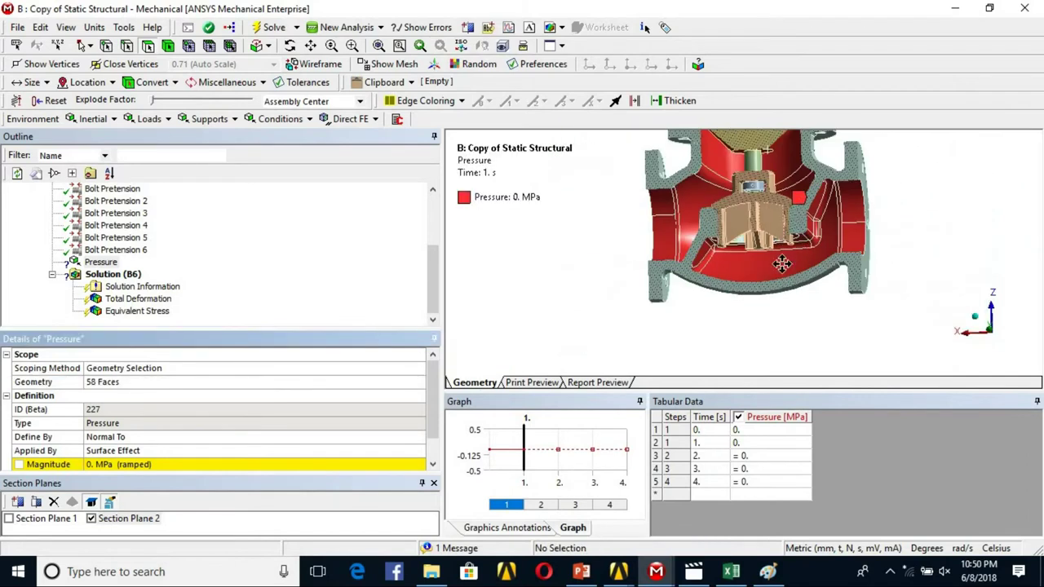
# Hide the plug and stem bodies to expose the valve seat and the pressure faces behind them
pyautogui.click(711, 289)
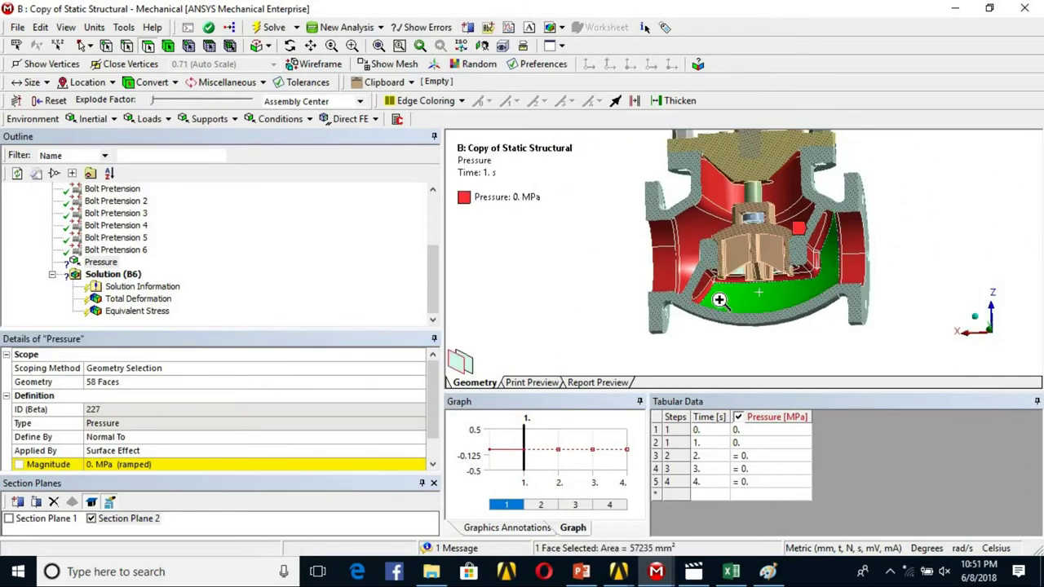
pyautogui.rightClick(722, 307)
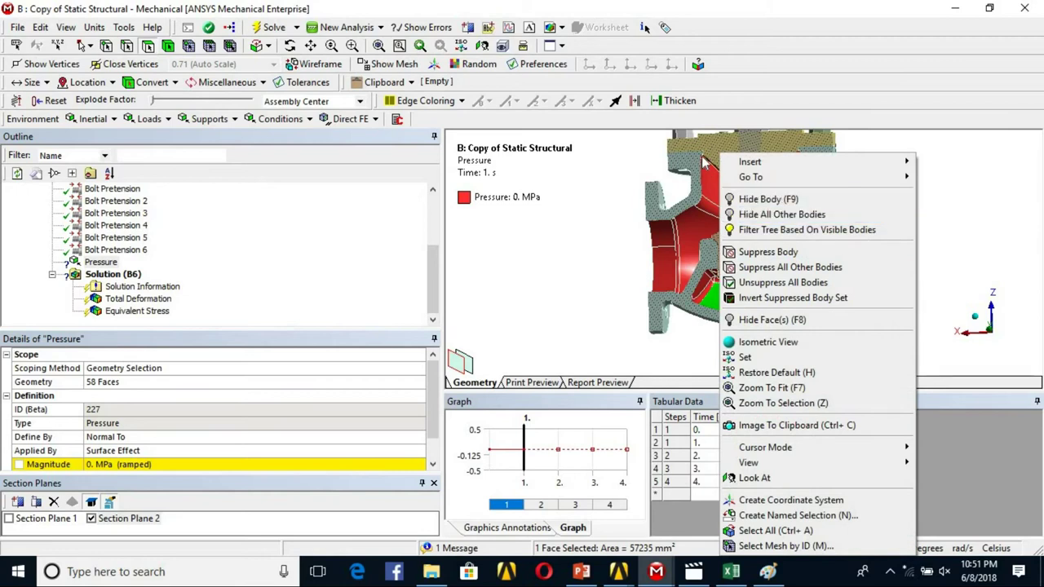
pyautogui.click(703, 205)
pyautogui.moveTo(714, 199); pyautogui.dragTo(730, 172, button='middle')
pyautogui.keyDown('ctrl'); pyautogui.click(725, 165); pyautogui.keyUp('ctrl')
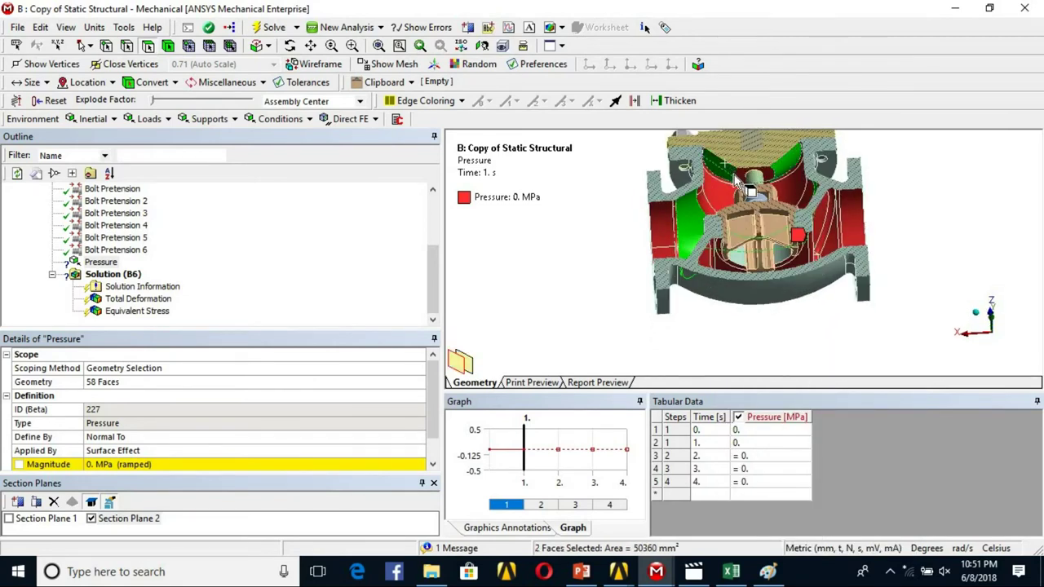
pyautogui.keyDown('ctrl'); pyautogui.rightClick(729, 169); pyautogui.keyUp('ctrl')
pyautogui.click(686, 140)
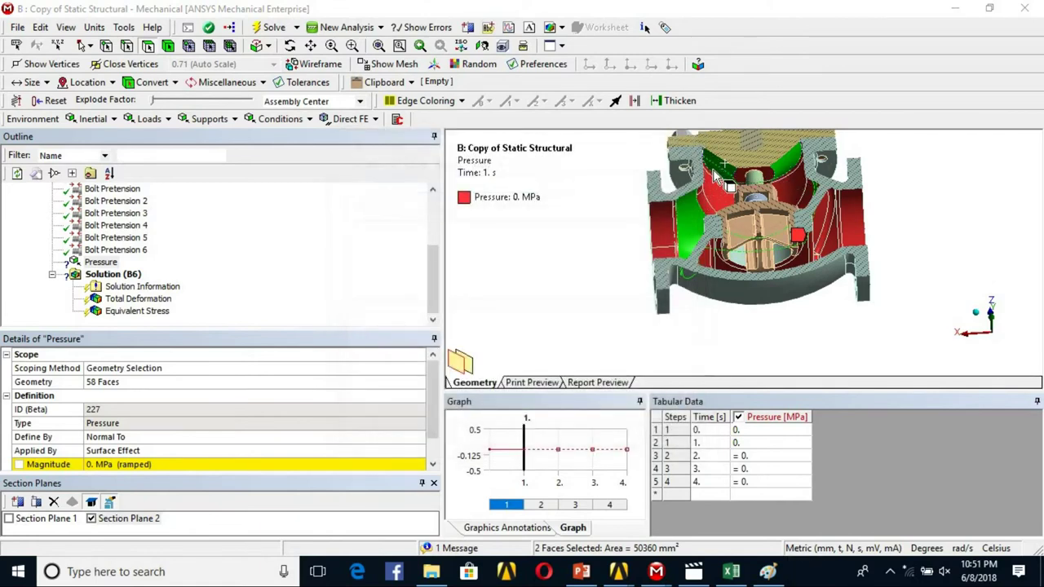
pyautogui.rightClick(732, 192)
pyautogui.click(780, 215)
# Examine the pressure faces around the exposed seat and inside the sectioned body for full coverage
pyautogui.moveTo(776, 310); pyautogui.dragTo(738, 338, button='middle')
pyautogui.scroll(3, 724, 277)
pyautogui.scroll(3, 730, 302)
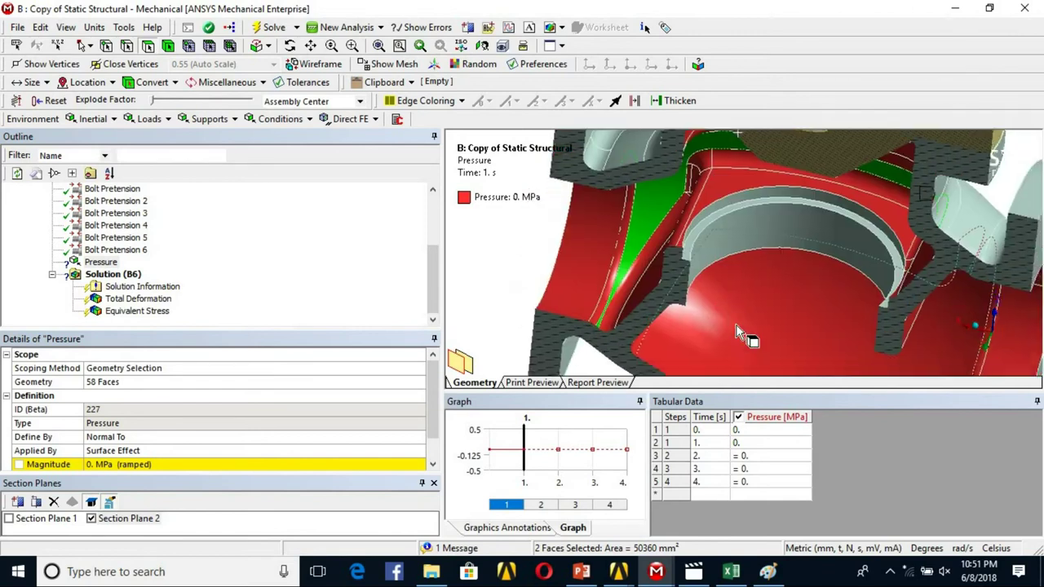
pyautogui.scroll(-3, 692, 239)
pyautogui.moveTo(707, 235); pyautogui.dragTo(661, 237, button='middle')
pyautogui.click(606, 237)
pyautogui.scroll(-3, 653, 237)
pyautogui.rightClick(639, 223)
pyautogui.click(603, 248)
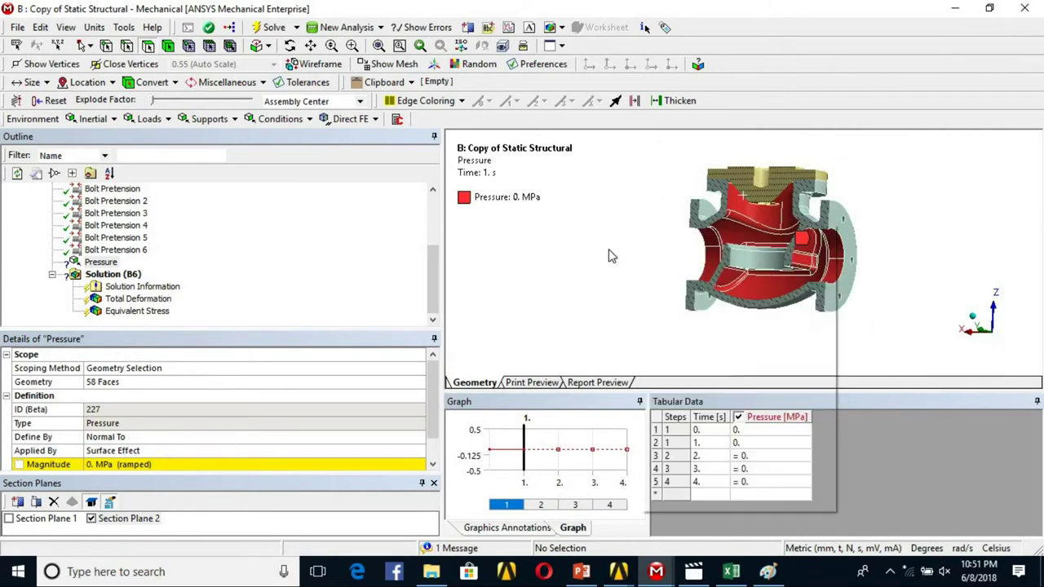
pyautogui.scroll(3, 743, 253)
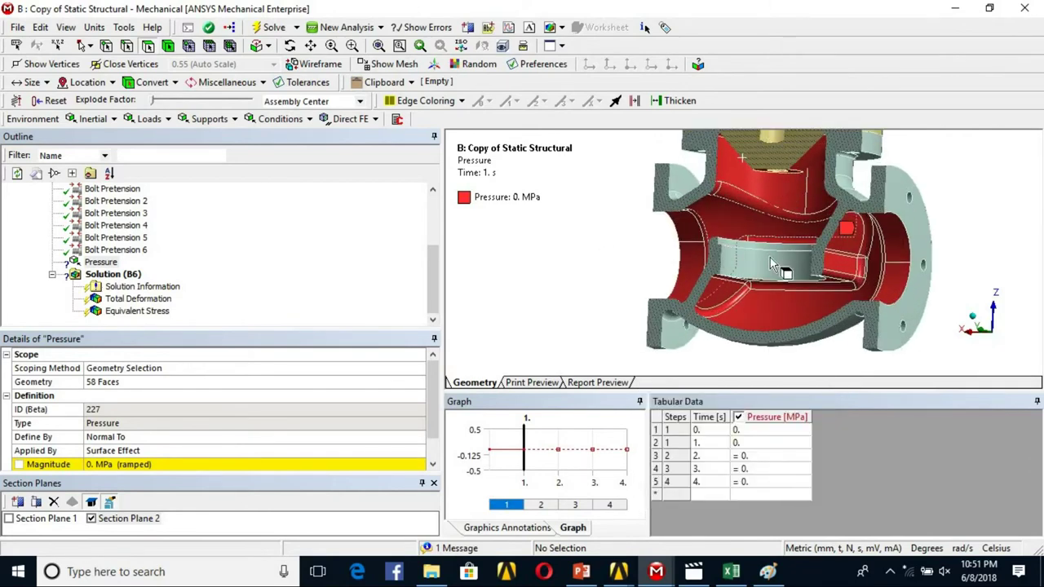
pyautogui.moveTo(749, 248); pyautogui.dragTo(747, 227, button='middle')
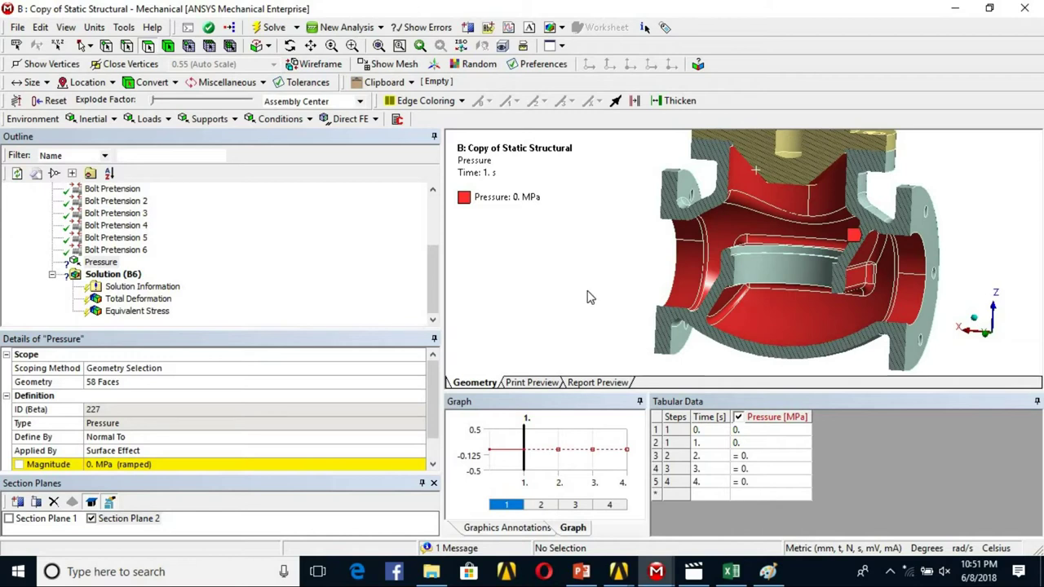
# Show the hidden plug and stem bodies again
pyautogui.rightClick(587, 294)
pyautogui.click(633, 313)
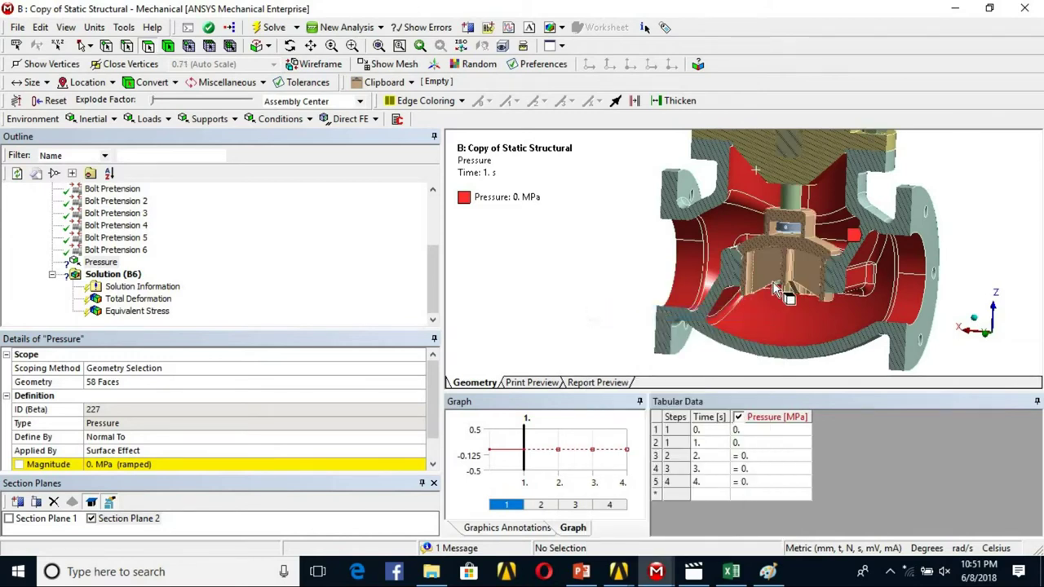
pyautogui.moveTo(777, 301); pyautogui.dragTo(705, 281, button='middle')
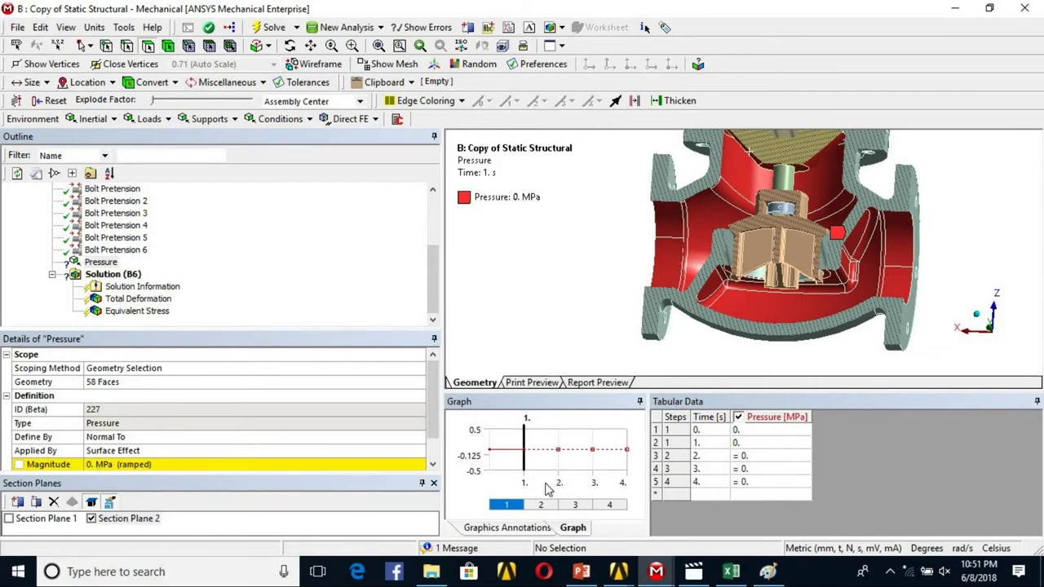
# Switch the units to U.S. Customary (in, lbm, lbf, °F, s, V, A) and set the pressure for step 2 to 1250 psi
pyautogui.click(745, 458)
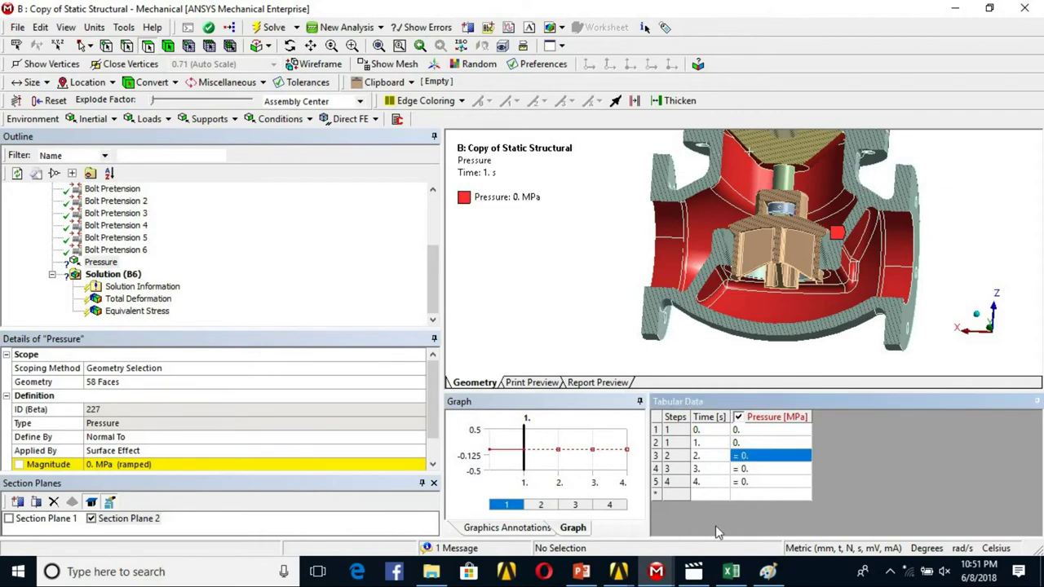
pyautogui.click(93, 27)
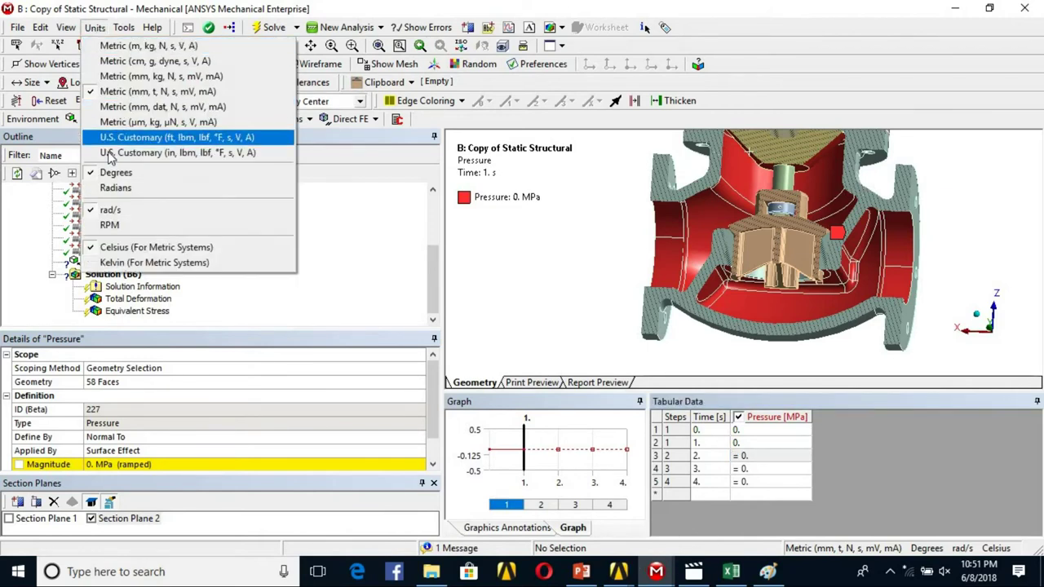
pyautogui.click(163, 153)
pyautogui.doubleClick(765, 457)
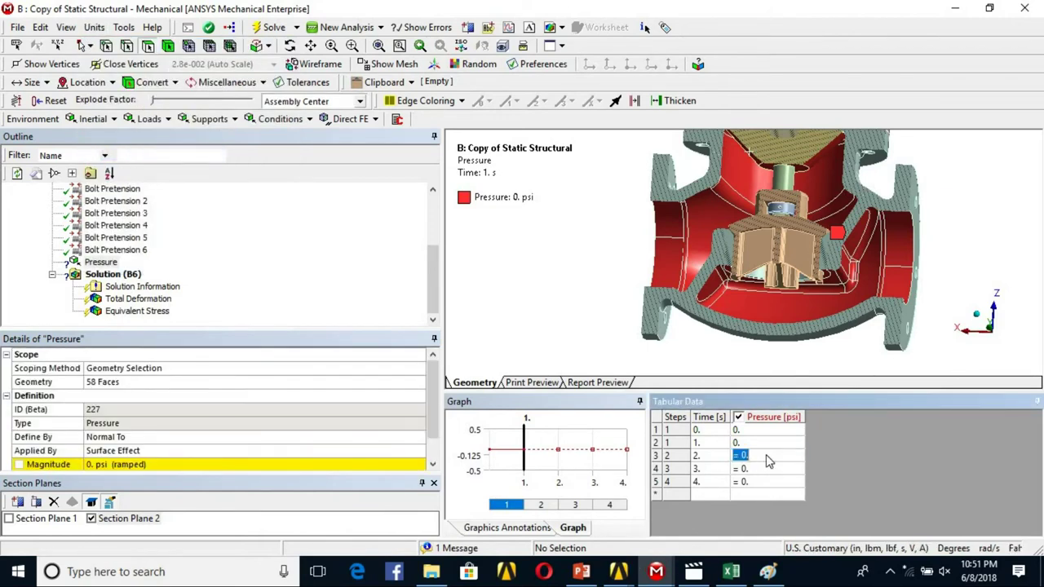
pyautogui.write('1250')
pyautogui.press('Return')
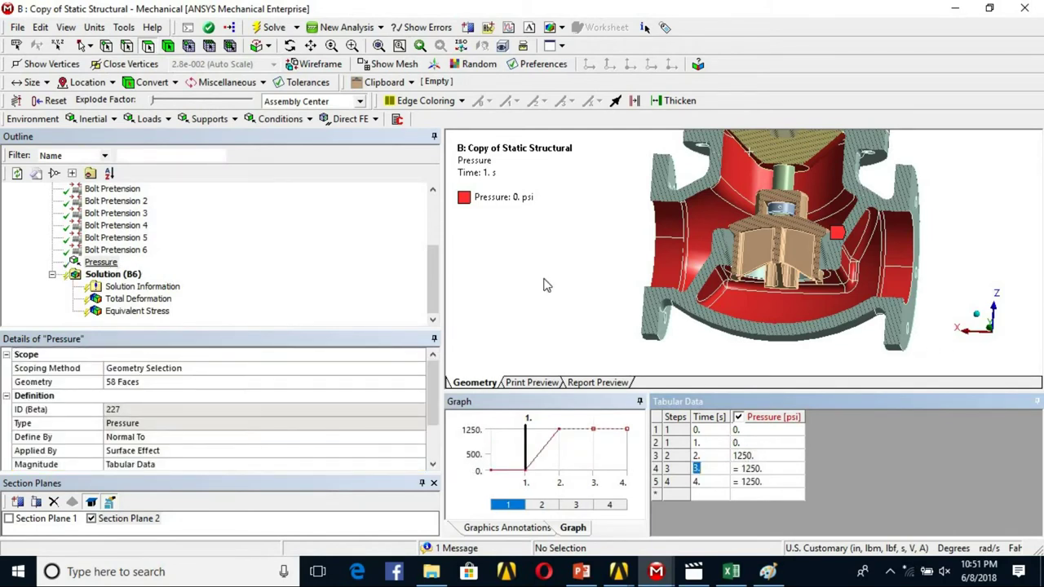
# Insert a second pressure load in the static structural analysis
pyautogui.scroll(2, 782, 279)
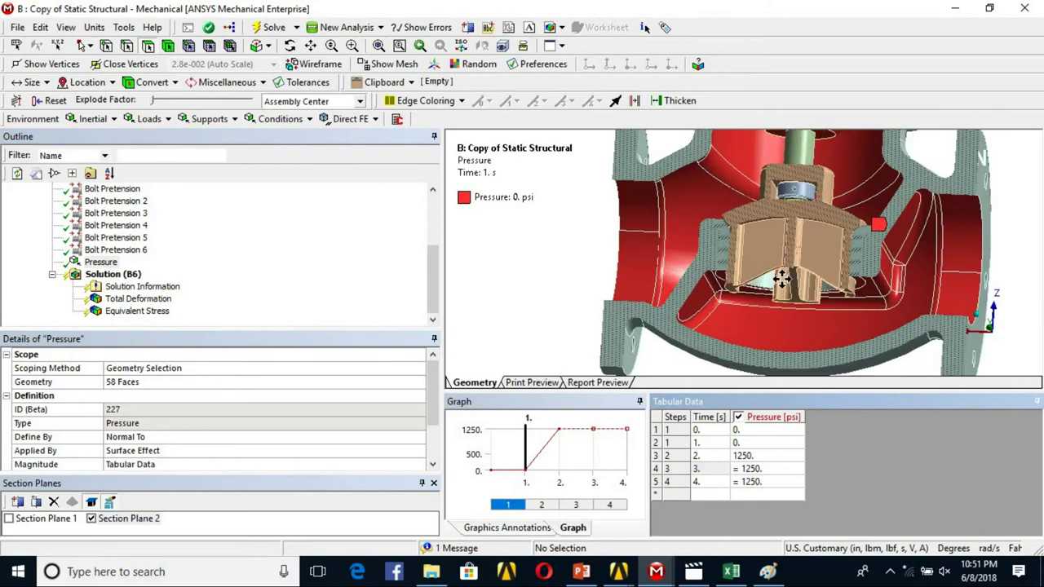
pyautogui.scroll(2, 736, 343)
pyautogui.scroll(2, 734, 335)
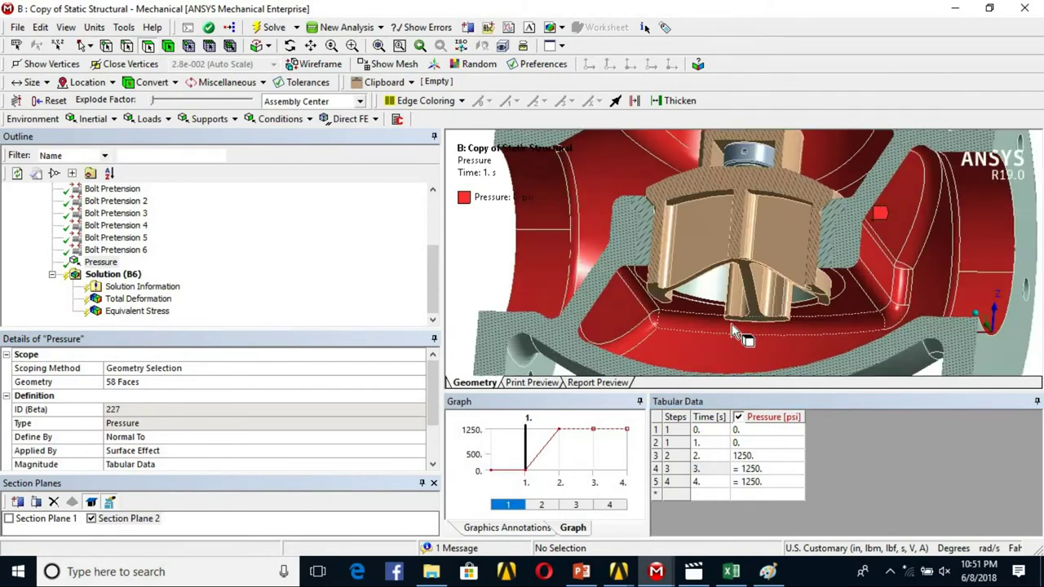
pyautogui.scroll(-5, 728, 294)
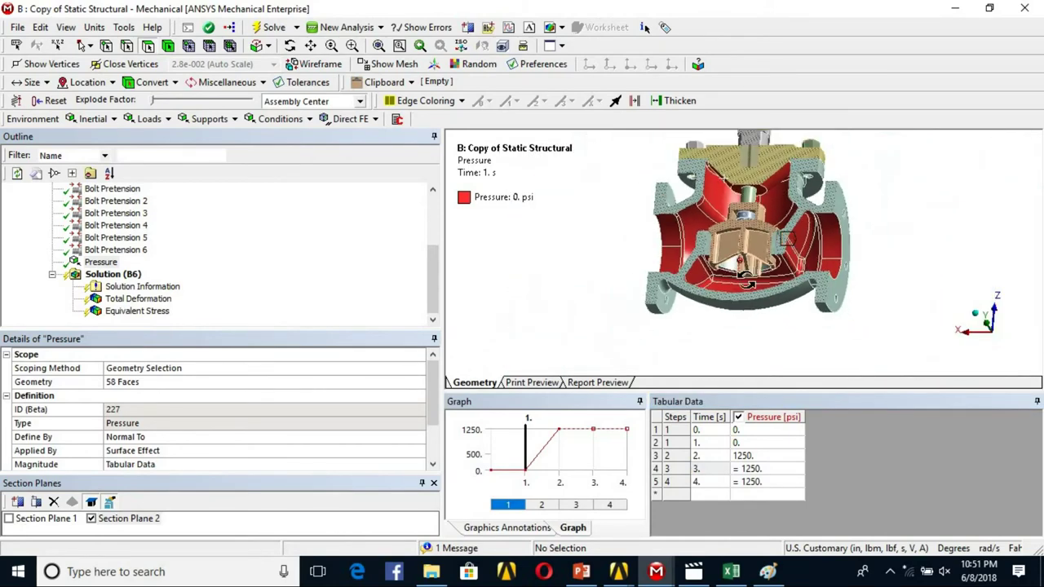
pyautogui.scroll(2, 751, 292)
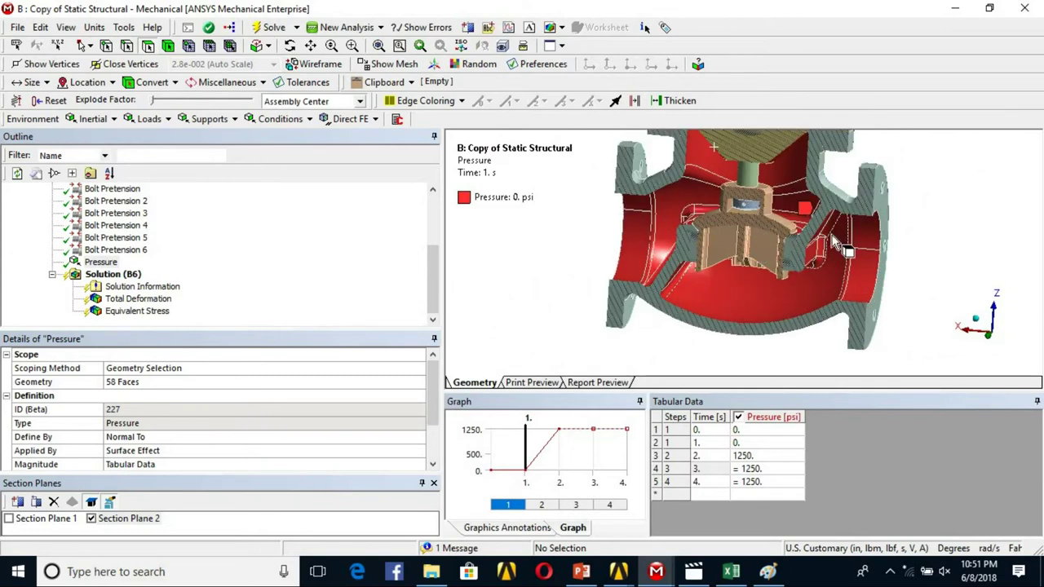
pyautogui.rightClick(107, 267)
pyautogui.moveTo(137, 272)
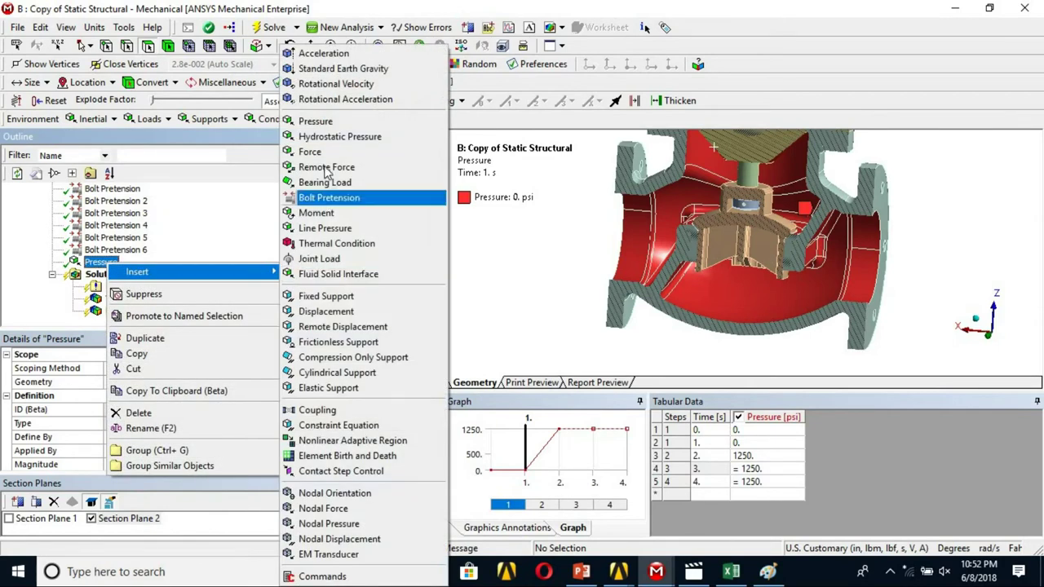
pyautogui.click(322, 121)
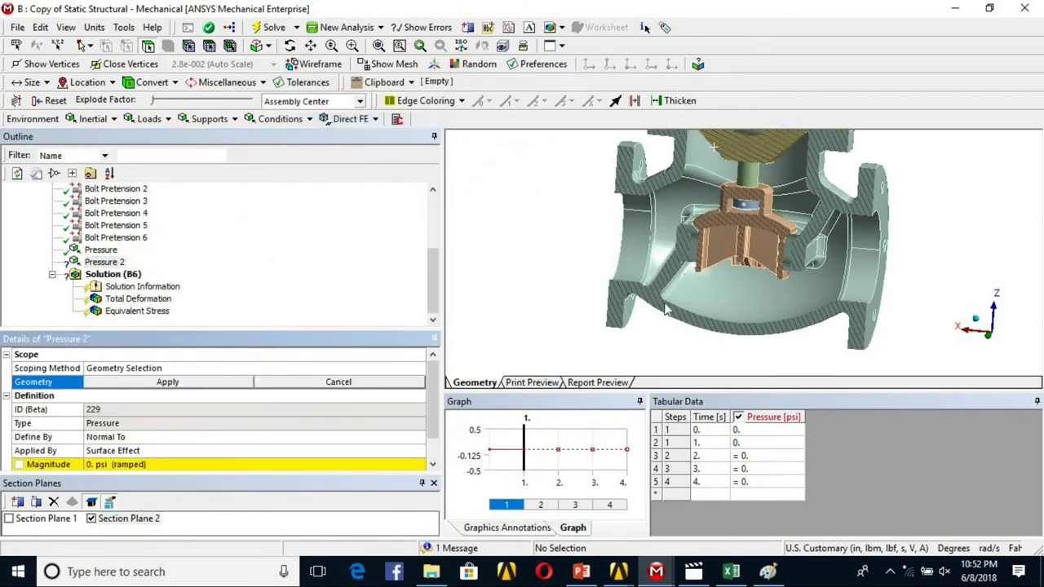
# Select the body's lower chamber face for Pressure 2, extend the selection to its limits, and add the adjoining face beneath the seat
pyautogui.click(744, 314)
pyautogui.click(268, 45)
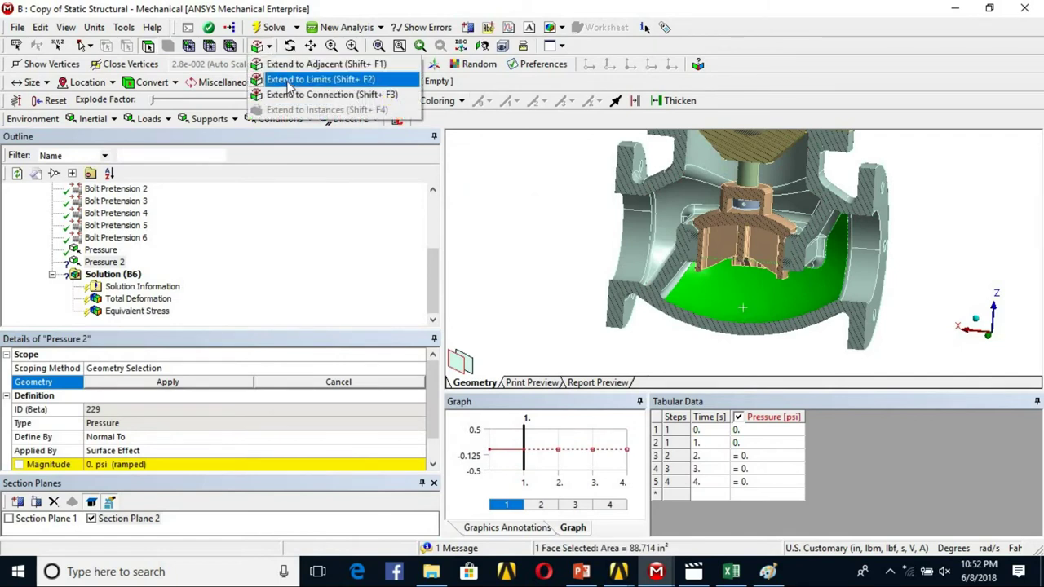
pyautogui.click(326, 79)
pyautogui.scroll(3, 743, 307)
pyautogui.moveTo(814, 305); pyautogui.dragTo(662, 255, button='middle')
pyautogui.keyDown('ctrl'); pyautogui.click(630, 251); pyautogui.keyUp('ctrl')
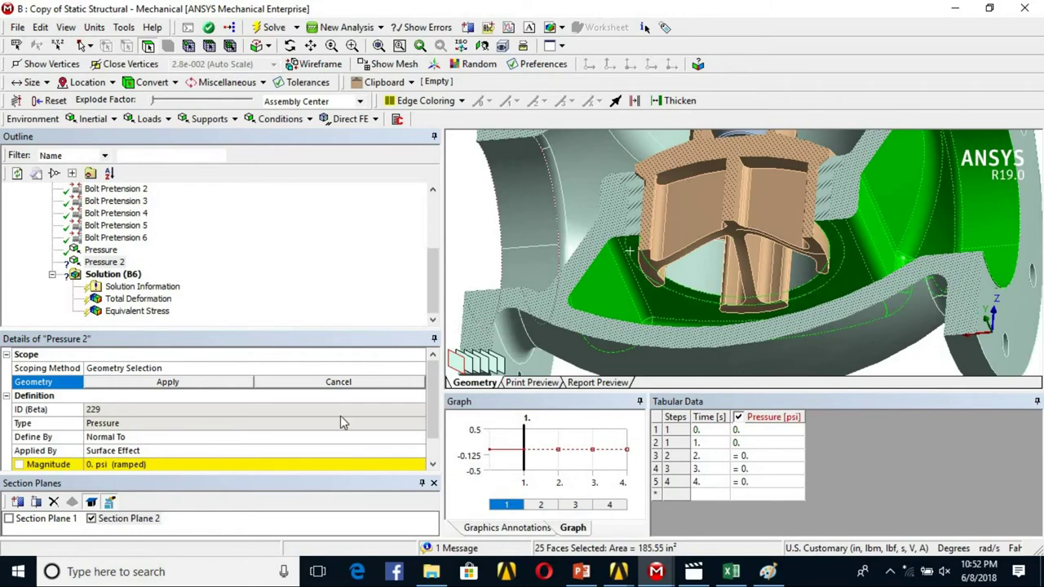
# Add the faces on the underside and lower guide ribs of the plug to the Pressure 2 selection
pyautogui.moveTo(846, 289)
pyautogui.mouseDown(button='middle')
pyautogui.moveTo(851, 276)
pyautogui.moveTo(854, 297)
pyautogui.mouseUp(button='middle')
pyautogui.scroll(3, 816, 261)
pyautogui.moveTo(816, 260); pyautogui.dragTo(733, 245, button='middle')
pyautogui.keyDown('ctrl'); pyautogui.click(709, 230); pyautogui.keyUp('ctrl')
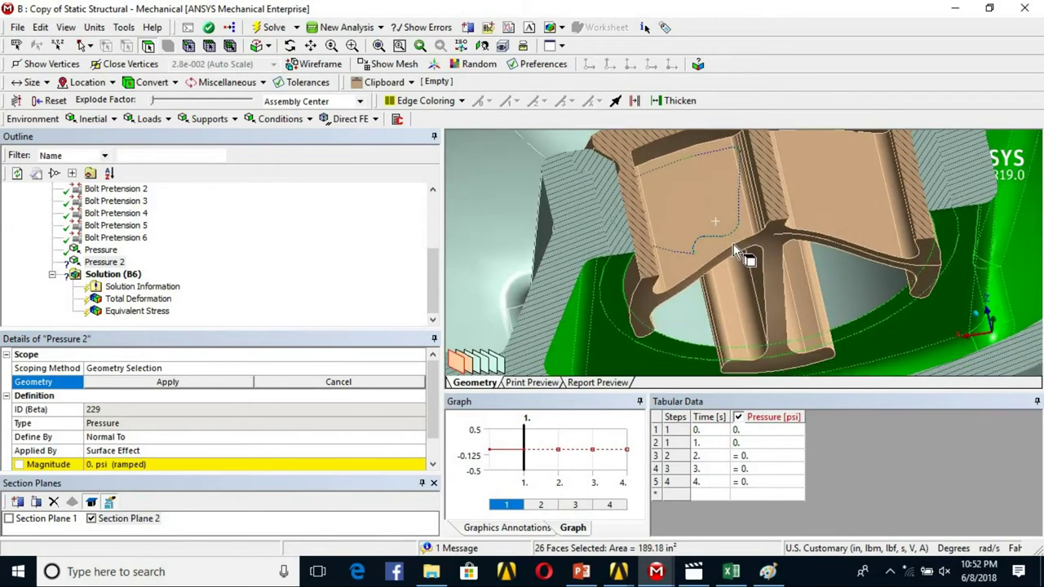
pyautogui.keyDown('ctrl'); pyautogui.moveTo(701, 327); pyautogui.dragTo(760, 259); pyautogui.keyUp('ctrl')
pyautogui.moveTo(760, 259); pyautogui.dragTo(788, 275, button='middle')
pyautogui.keyDown('ctrl'); pyautogui.moveTo(806, 264); pyautogui.dragTo(839, 270); pyautogui.keyUp('ctrl')
pyautogui.moveTo(839, 270); pyautogui.dragTo(816, 257, button='middle')
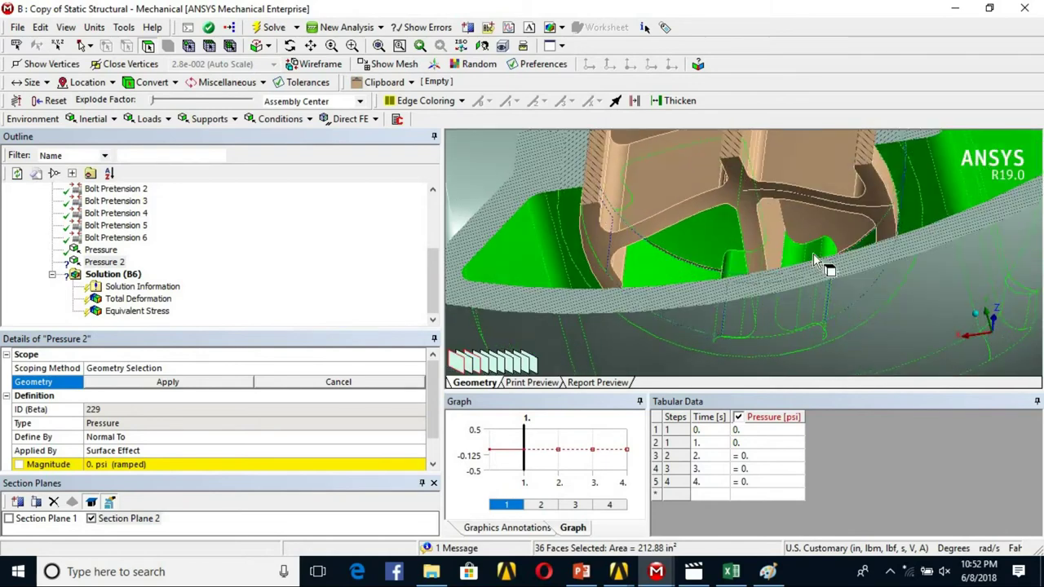
# Extend the Pressure 2 selection with more faces between the plug's lower guide ribs
pyautogui.keyDown('ctrl'); pyautogui.click(792, 209); pyautogui.keyUp('ctrl')
pyautogui.scroll(-3, 793, 209)
pyautogui.moveTo(792, 211); pyautogui.dragTo(858, 219, button='middle')
pyautogui.keyDown('ctrl'); pyautogui.click(807, 245); pyautogui.keyUp('ctrl')
pyautogui.keyDown('ctrl'); pyautogui.click(814, 247); pyautogui.keyUp('ctrl')
pyautogui.moveTo(815, 245); pyautogui.dragTo(721, 216, button='middle')
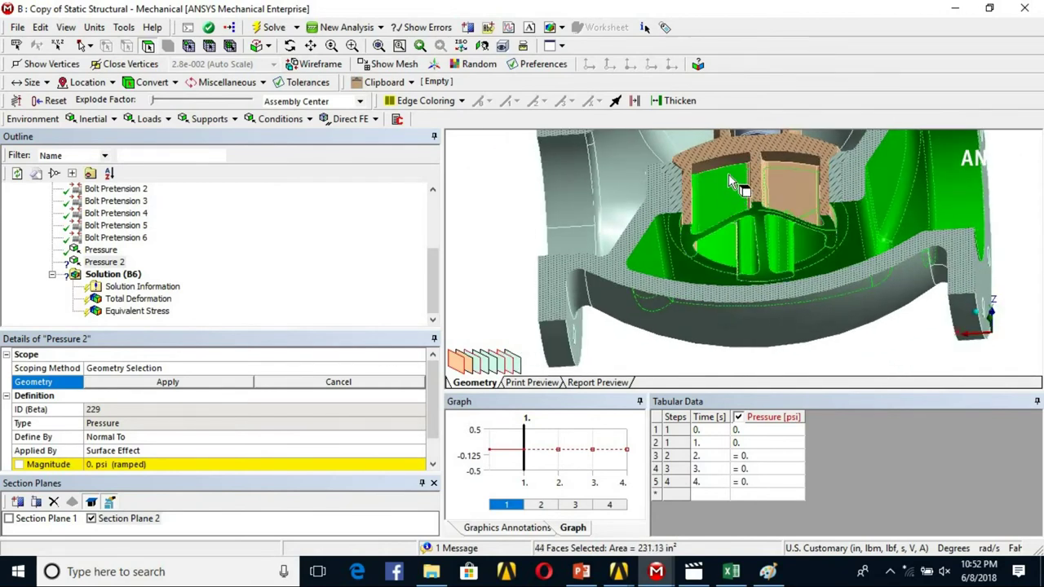
# Add the inner wall face and the narrow fillet faces along the plug's middle guide rib to the Pressure 2 selection
pyautogui.keyDown('ctrl'); pyautogui.click(732, 184); pyautogui.keyUp('ctrl')
pyautogui.moveTo(731, 183); pyautogui.dragTo(766, 214, button='middle')
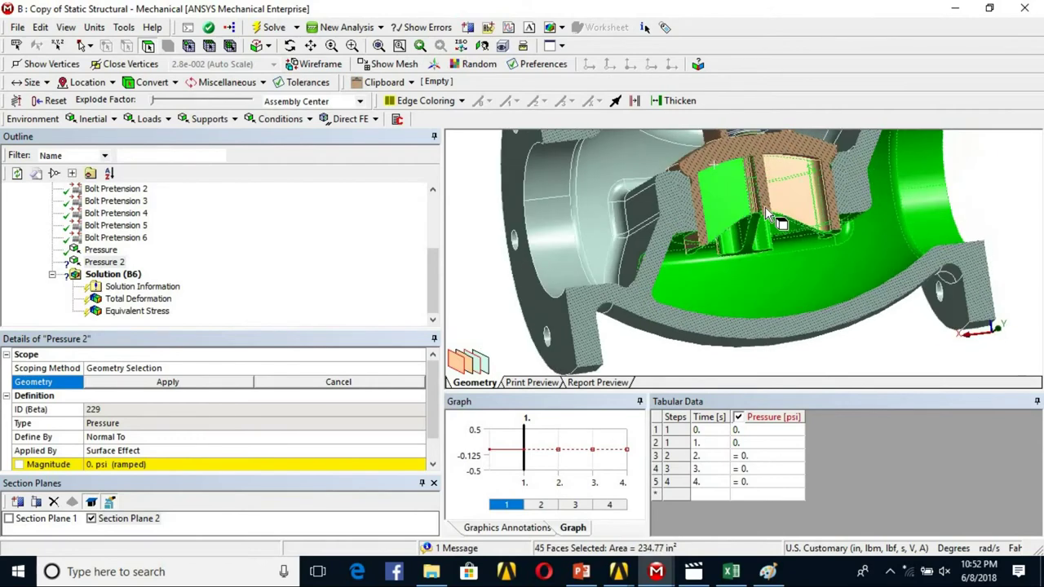
pyautogui.scroll(3, 765, 214)
pyautogui.keyDown('ctrl'); pyautogui.moveTo(760, 274); pyautogui.dragTo(750, 359, button='middle'); pyautogui.keyUp('ctrl')
pyautogui.keyDown('ctrl'); pyautogui.click(715, 244); pyautogui.keyUp('ctrl')
pyautogui.keyDown('ctrl'); pyautogui.click(734, 225); pyautogui.keyUp('ctrl')
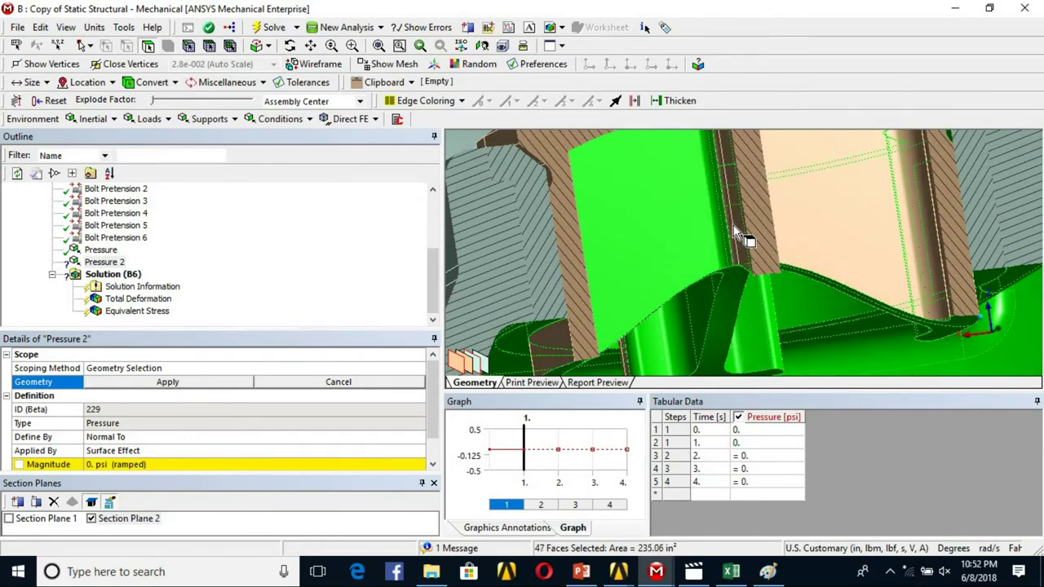
pyautogui.keyDown('ctrl'); pyautogui.click(733, 225); pyautogui.keyUp('ctrl')
pyautogui.keyDown('ctrl'); pyautogui.click(737, 229); pyautogui.keyUp('ctrl')
# Add the faces of the second opening between the plug's guide ribs, including its outer rib side and corner fillet, to the selection
pyautogui.scroll(-3, 847, 243)
pyautogui.moveTo(846, 243); pyautogui.dragTo(759, 206, button='middle')
pyautogui.moveTo(758, 206)
pyautogui.keyDown('ctrl'); pyautogui.mouseDown()
pyautogui.moveTo(787, 226)
pyautogui.moveTo(792, 203)
pyautogui.moveTo(779, 205)
pyautogui.mouseUp(); pyautogui.keyUp('ctrl')
pyautogui.moveTo(784, 221); pyautogui.dragTo(855, 229, button='middle')
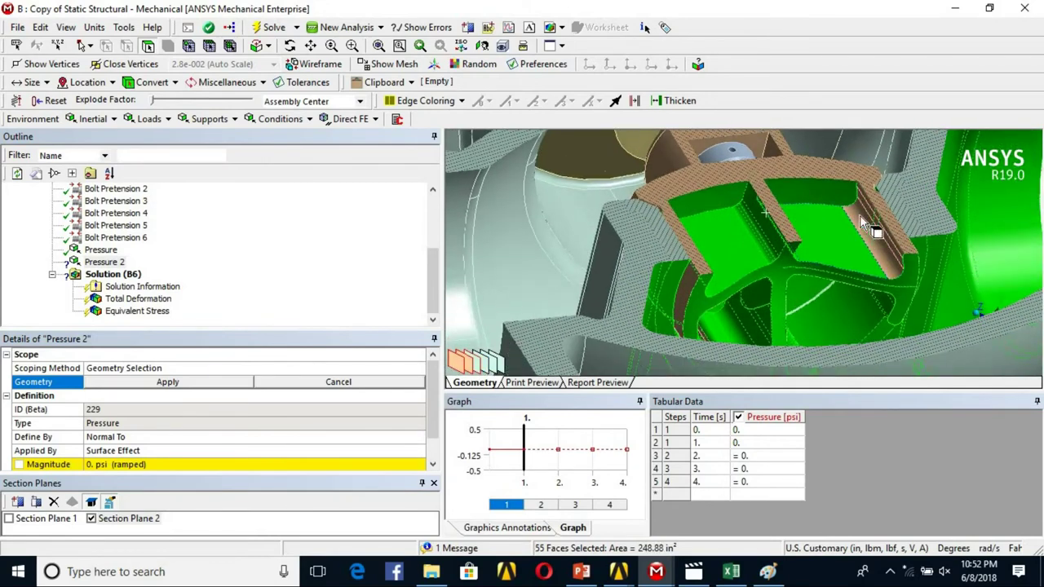
pyautogui.keyDown('ctrl'); pyautogui.click(861, 221); pyautogui.keyUp('ctrl')
pyautogui.keyDown('ctrl'); pyautogui.click(859, 205); pyautogui.keyUp('ctrl')
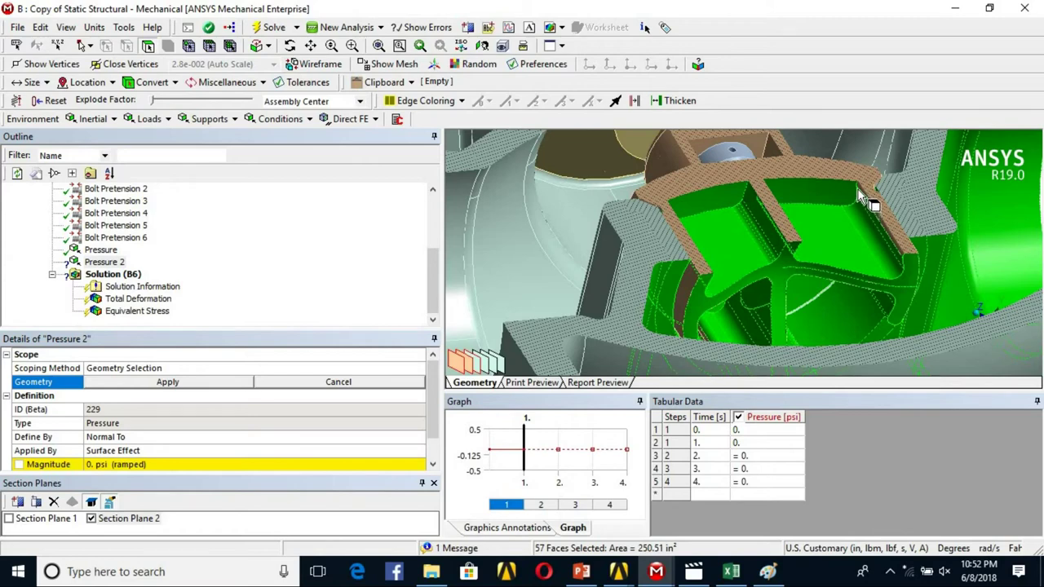
# Add the two remaining outer faces of the plug's guide ribs and apply the 59-face selection as the Pressure 2 geometry
pyautogui.moveTo(760, 226); pyautogui.dragTo(787, 249, button='middle')
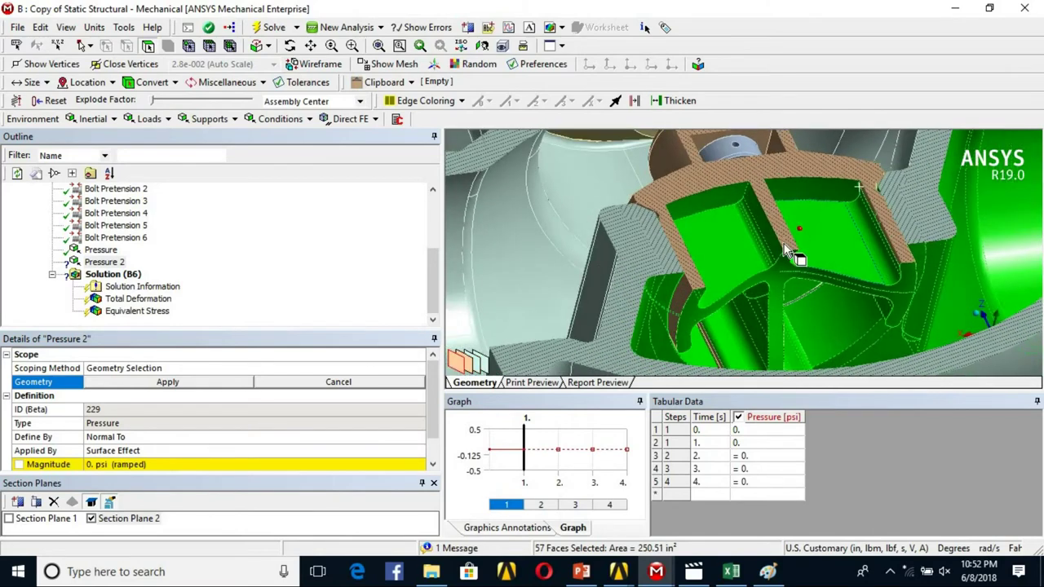
pyautogui.keyDown('ctrl'); pyautogui.click(685, 297); pyautogui.keyUp('ctrl')
pyautogui.moveTo(689, 298); pyautogui.dragTo(857, 312, button='middle')
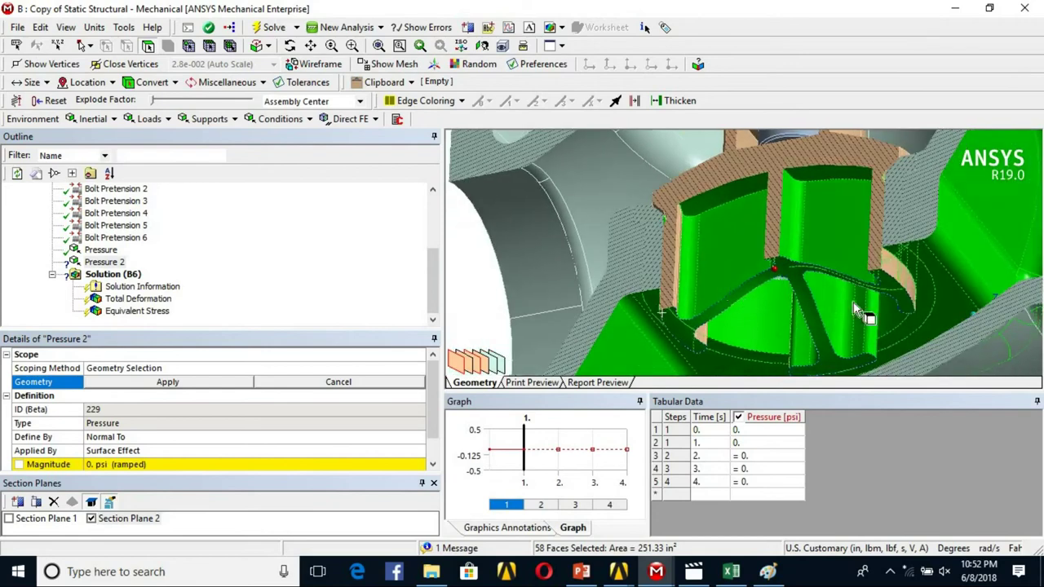
pyautogui.keyDown('ctrl'); pyautogui.click(898, 266); pyautogui.keyUp('ctrl')
pyautogui.scroll(-5, 820, 220)
pyautogui.moveTo(834, 259); pyautogui.dragTo(809, 258, button='middle')
pyautogui.click(137, 384)
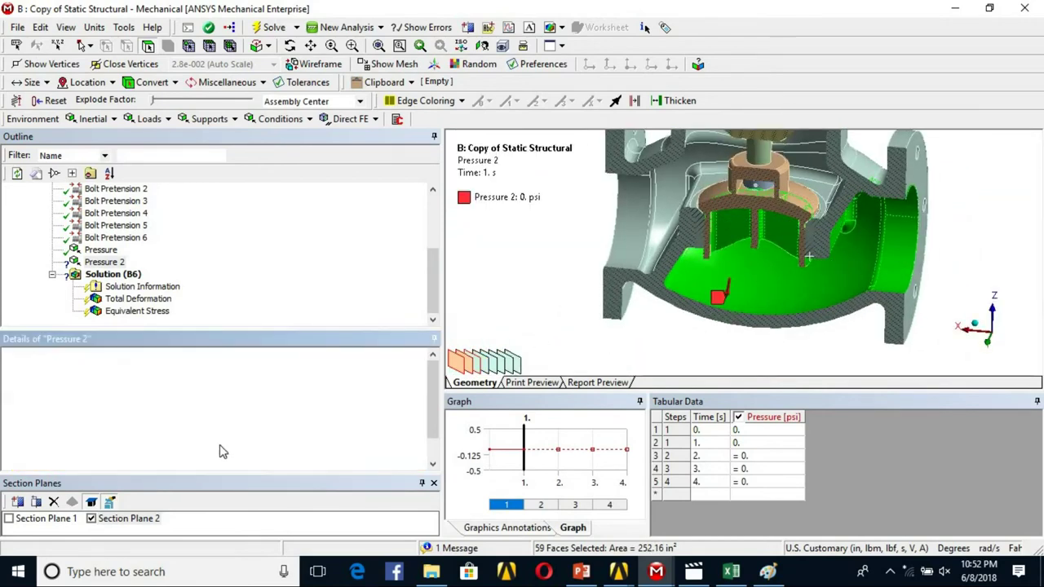
# Set Pressure 2 to 1250 psi at time 3 s and to 0 psi at times 2 s and 4 s
pyautogui.click(758, 470)
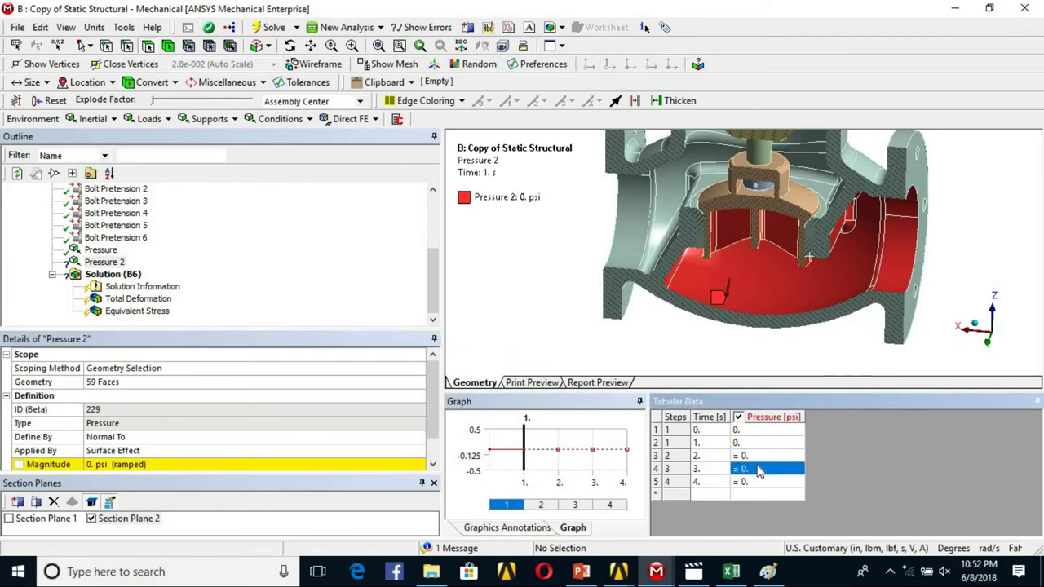
pyautogui.write('1250')
pyautogui.press('Return')
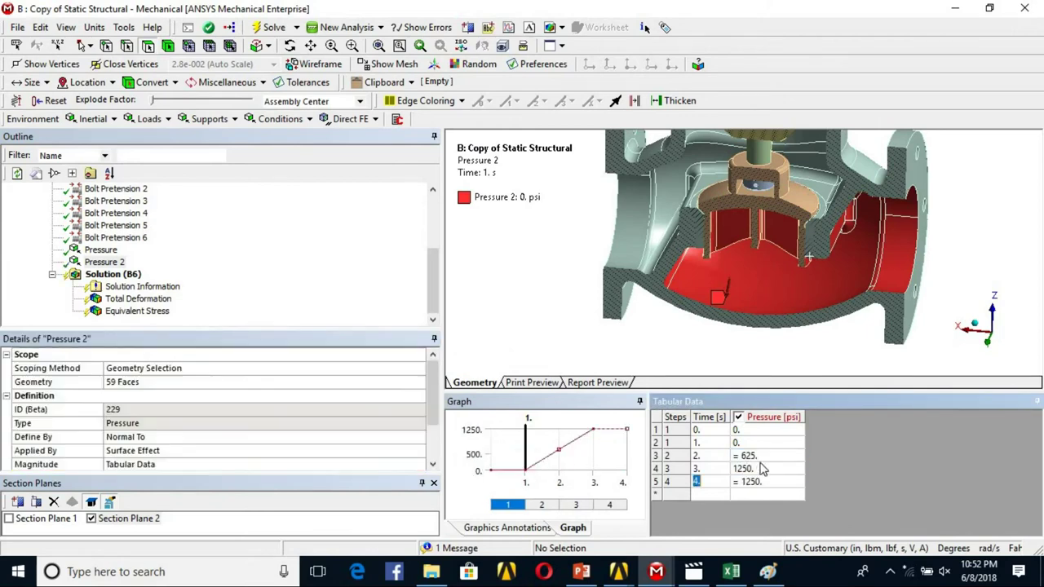
pyautogui.click(762, 457)
pyautogui.press('Return')
pyautogui.click(760, 458)
pyautogui.write('0')
pyautogui.press('Return')
pyautogui.click(757, 483)
pyautogui.write('0')
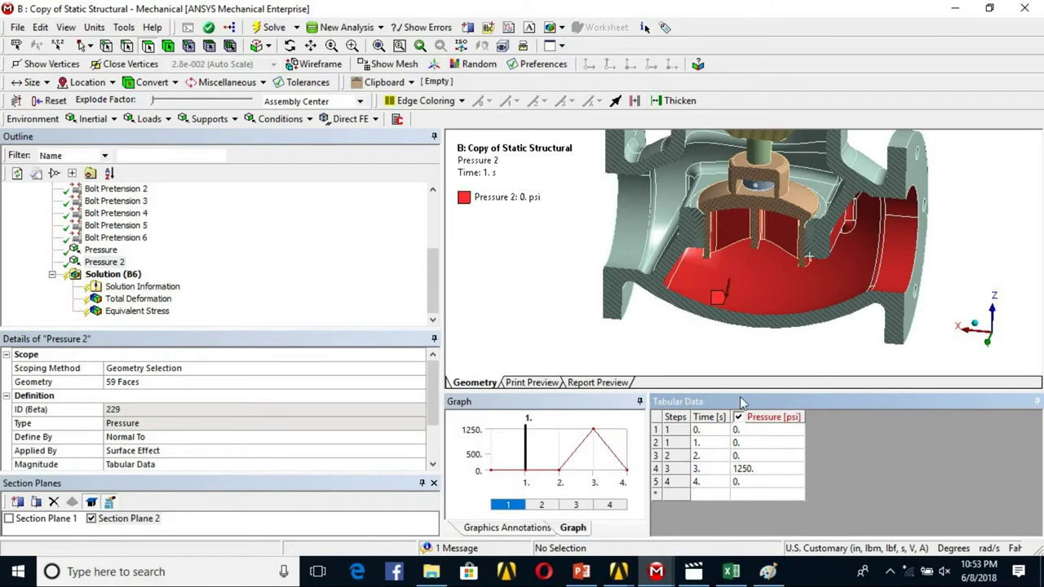
pyautogui.scroll(-1, 713, 192)
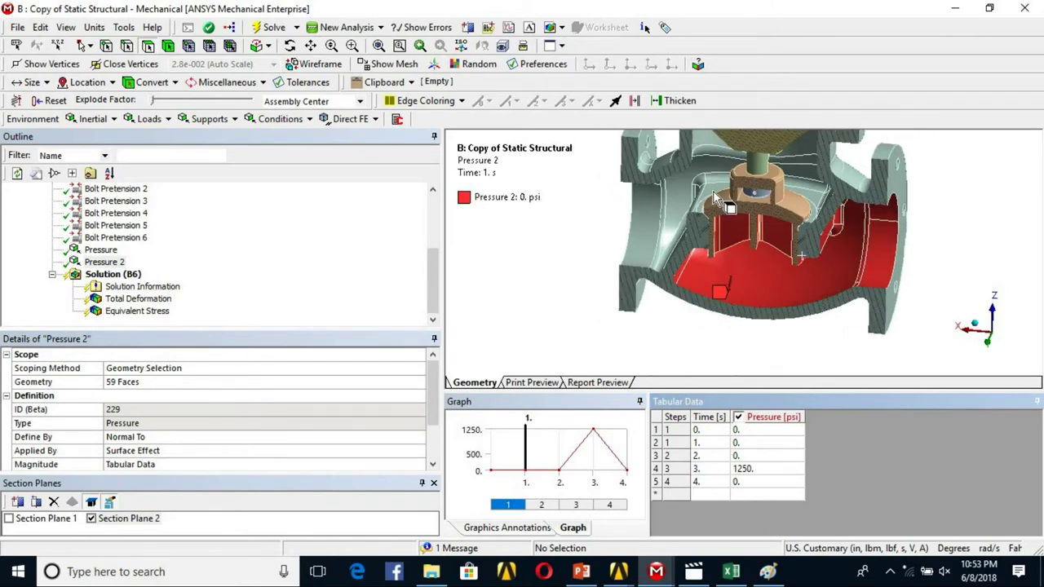
pyautogui.scroll(-4, 738, 219)
pyautogui.scroll(4, 737, 219)
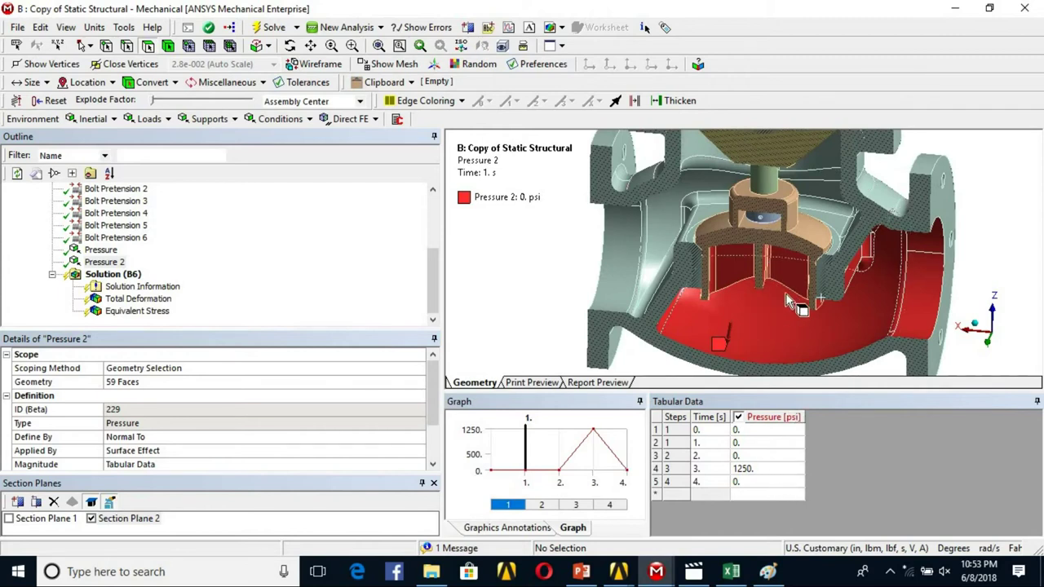
pyautogui.scroll(-3, 771, 287)
pyautogui.moveTo(771, 286); pyautogui.dragTo(752, 227, button='middle')
pyautogui.scroll(-2, 610, 278)
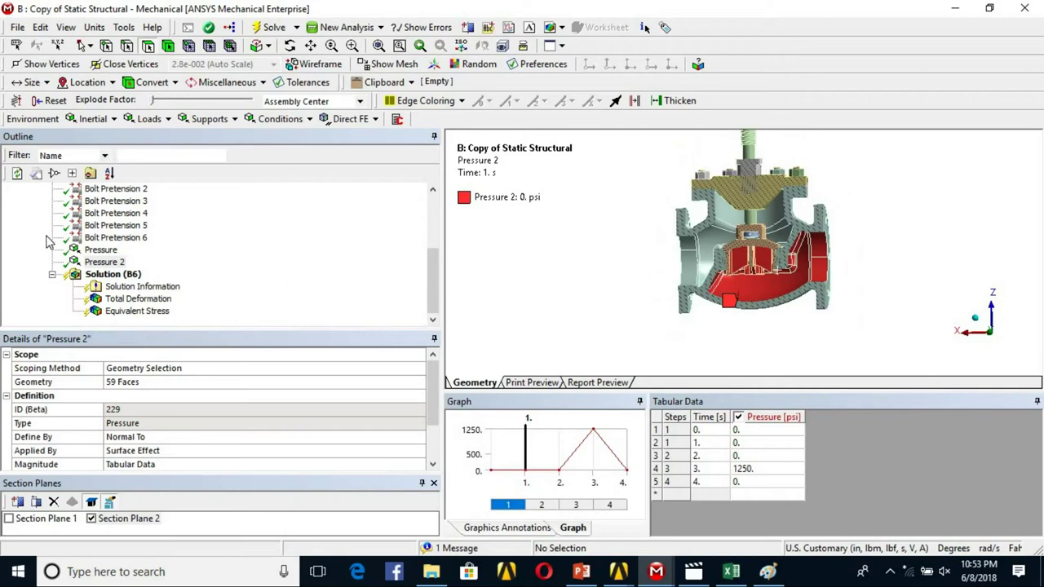
# Insert a thermal condition in the static structural analysis and scope it to all 21 bodies
pyautogui.scroll(3, 89, 248)
pyautogui.rightClick(104, 267)
pyautogui.moveTo(163, 269)
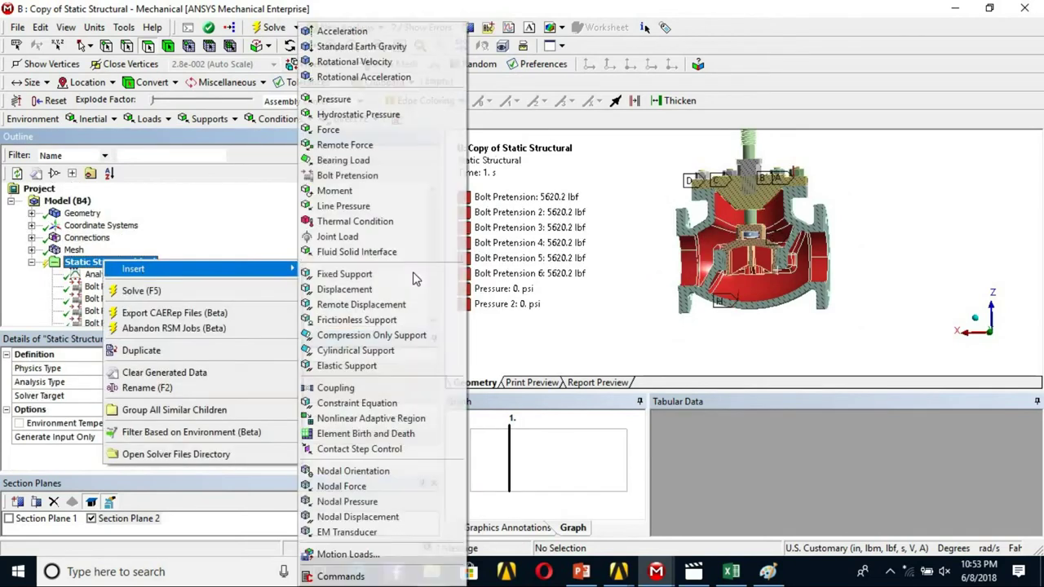
pyautogui.click(365, 232)
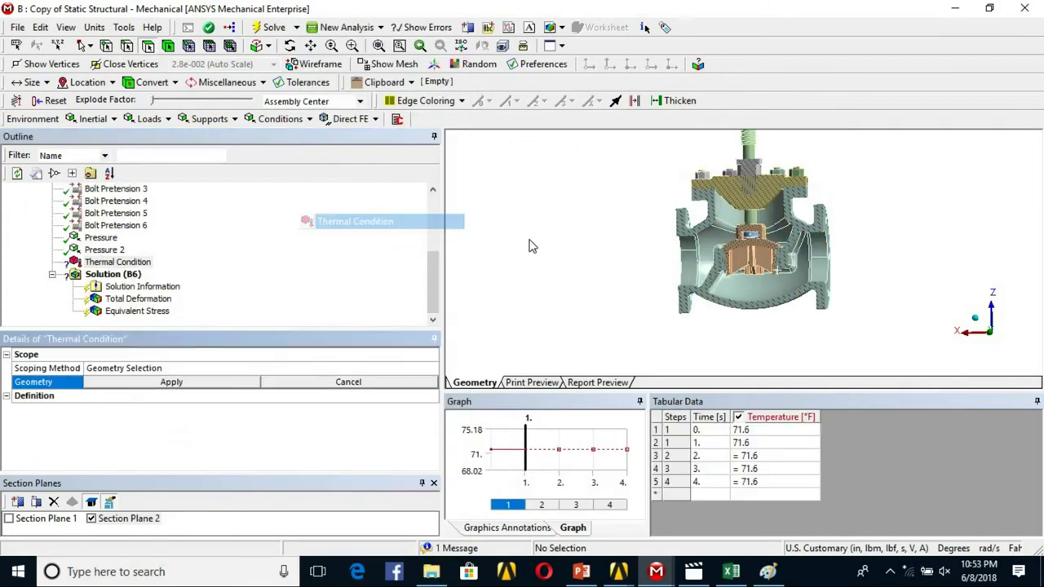
pyautogui.rightClick(597, 218)
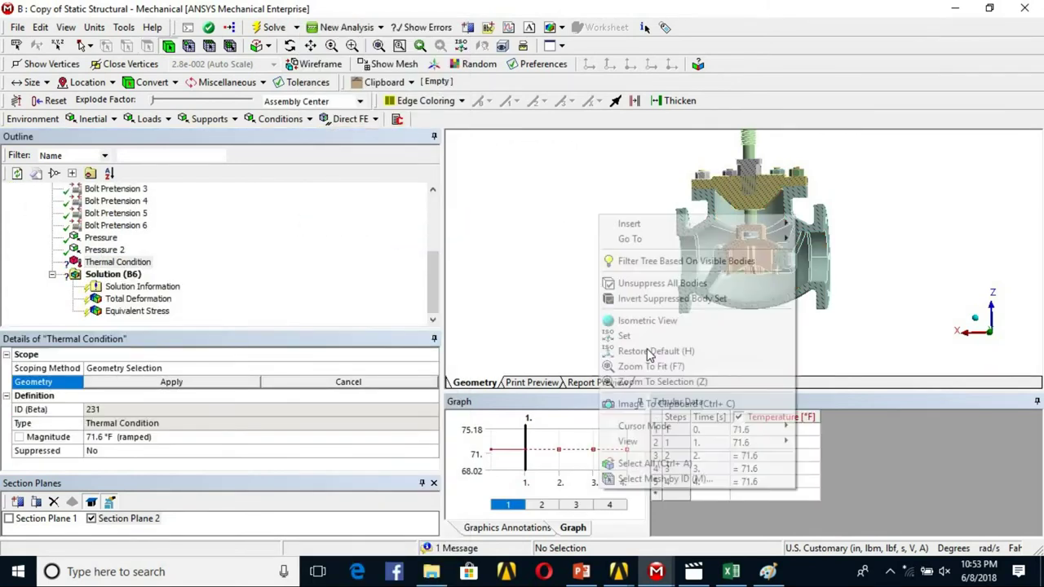
pyautogui.click(661, 464)
pyautogui.click(156, 383)
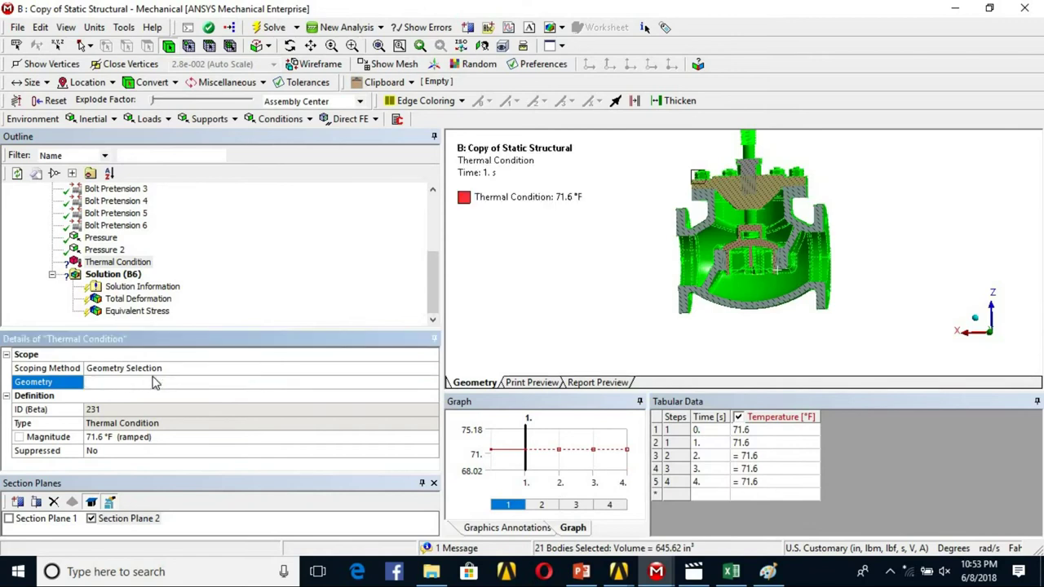
# Turn off Section Plane 2 to show the whole valve and widen the graphics area slightly
pyautogui.click(92, 519)
pyautogui.moveTo(648, 287); pyautogui.dragTo(716, 314, button='middle')
pyautogui.moveTo(769, 238); pyautogui.dragTo(640, 277, button='middle')
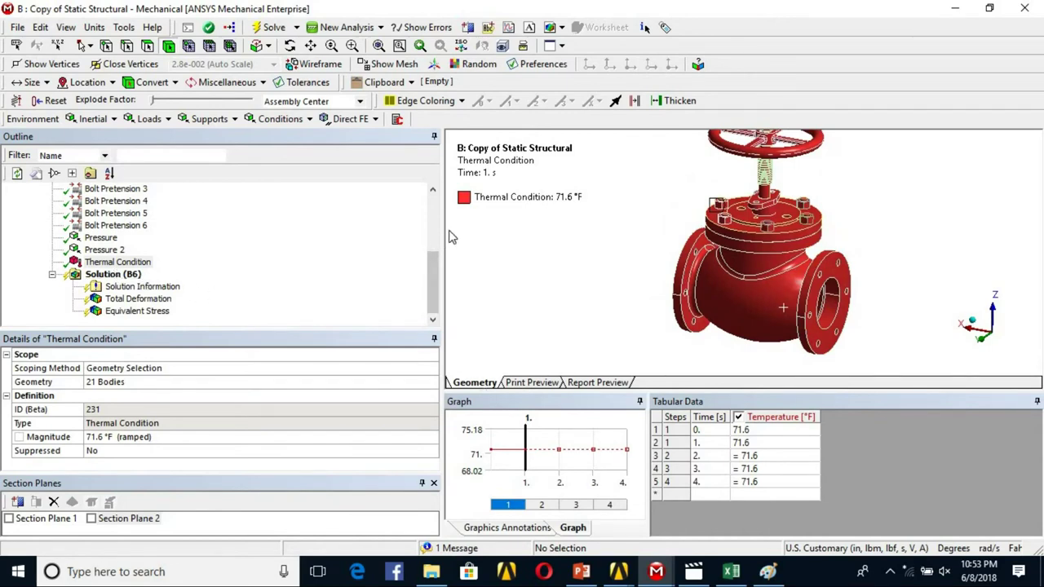
pyautogui.moveTo(413, 225); pyautogui.dragTo(408, 226)
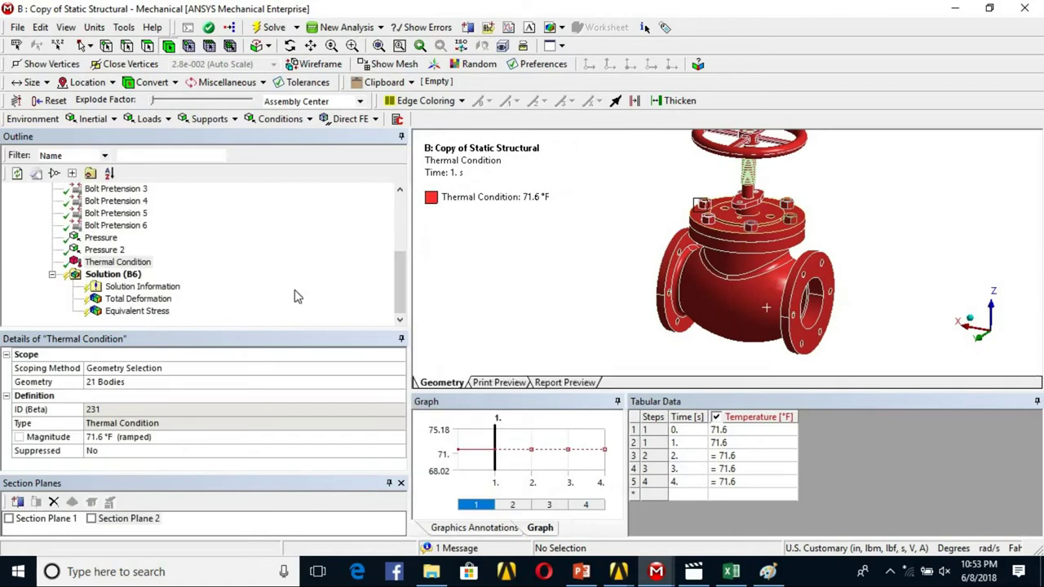
# Insert a fixed support in the static structural analysis
pyautogui.scroll(4, 109, 243)
pyautogui.rightClick(113, 265)
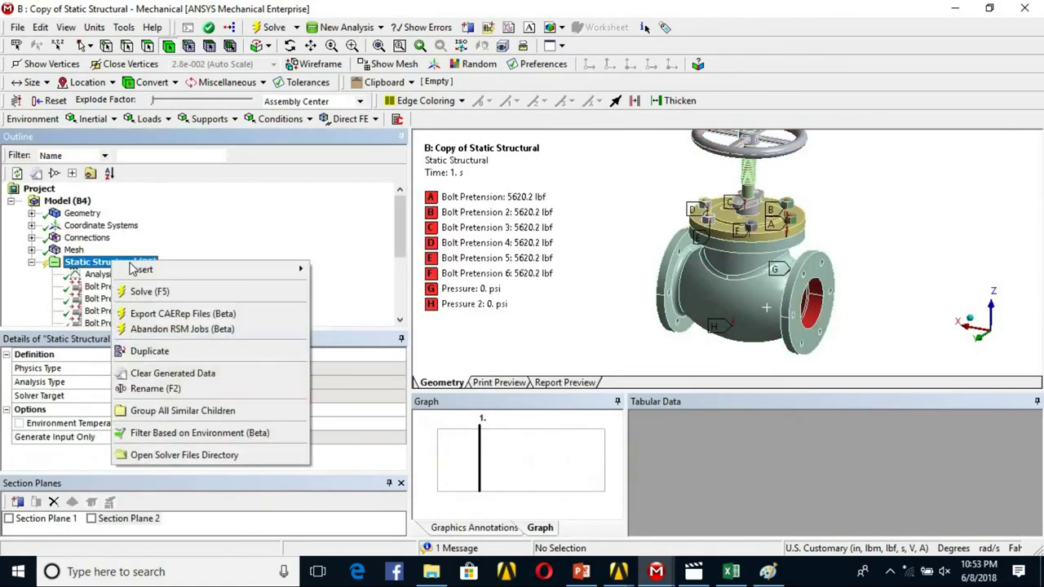
pyautogui.moveTo(133, 270)
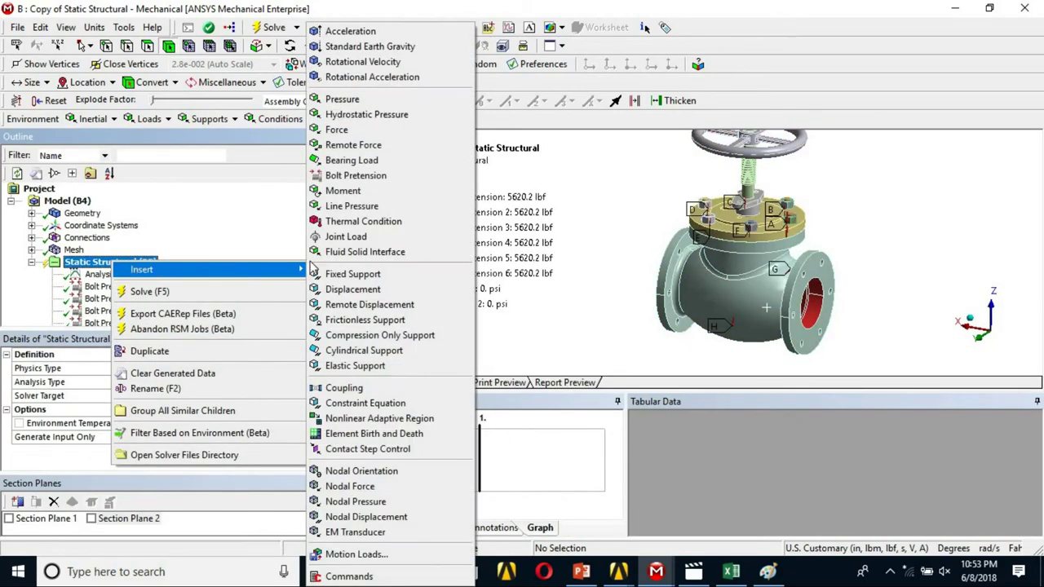
pyautogui.click(338, 280)
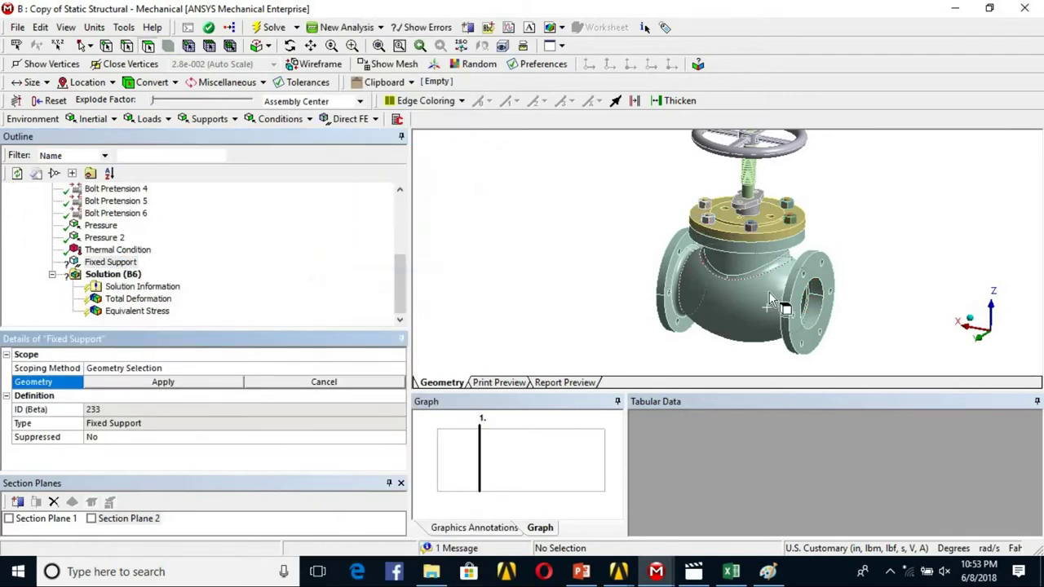
# Select the cylindrical faces of all six bolt holes in the pipe flange on the -X side for the fixed support
pyautogui.scroll(5, 750, 221)
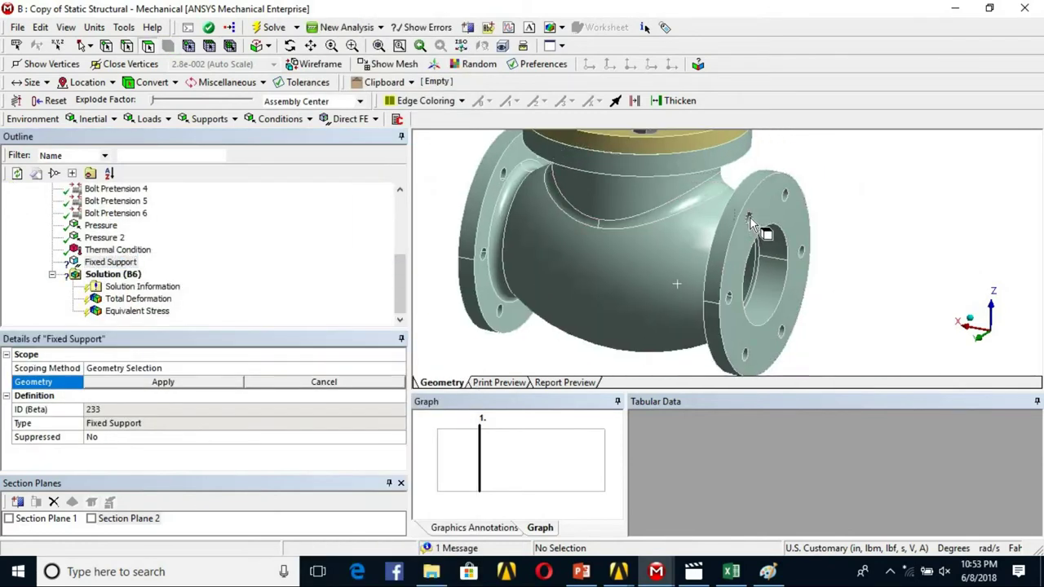
pyautogui.click(748, 216)
pyautogui.keyDown('ctrl'); pyautogui.click(785, 194); pyautogui.keyUp('ctrl')
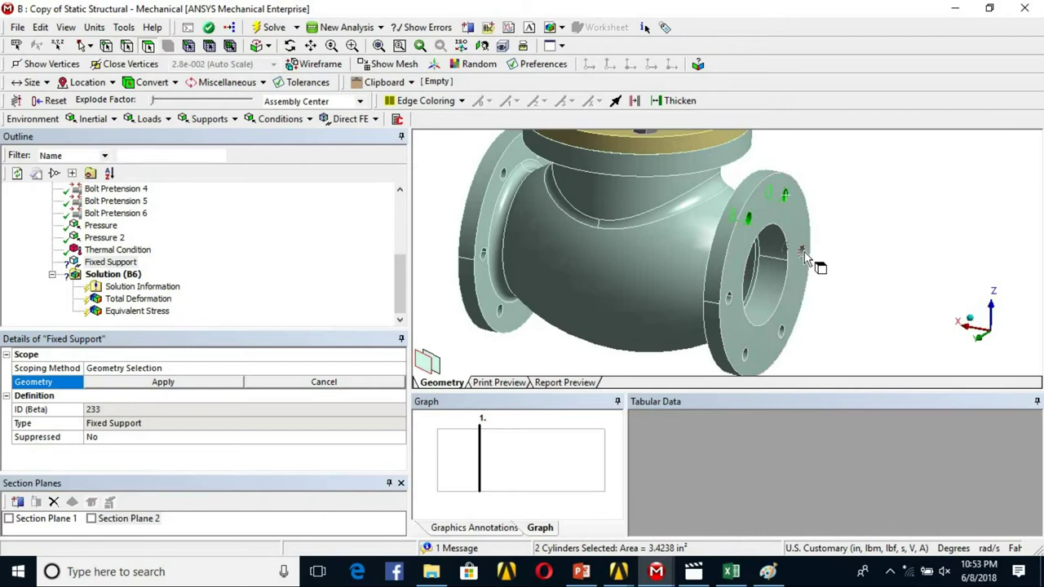
pyautogui.keyDown('ctrl'); pyautogui.click(805, 253); pyautogui.keyUp('ctrl')
pyautogui.keyDown('ctrl'); pyautogui.click(798, 300); pyautogui.keyUp('ctrl')
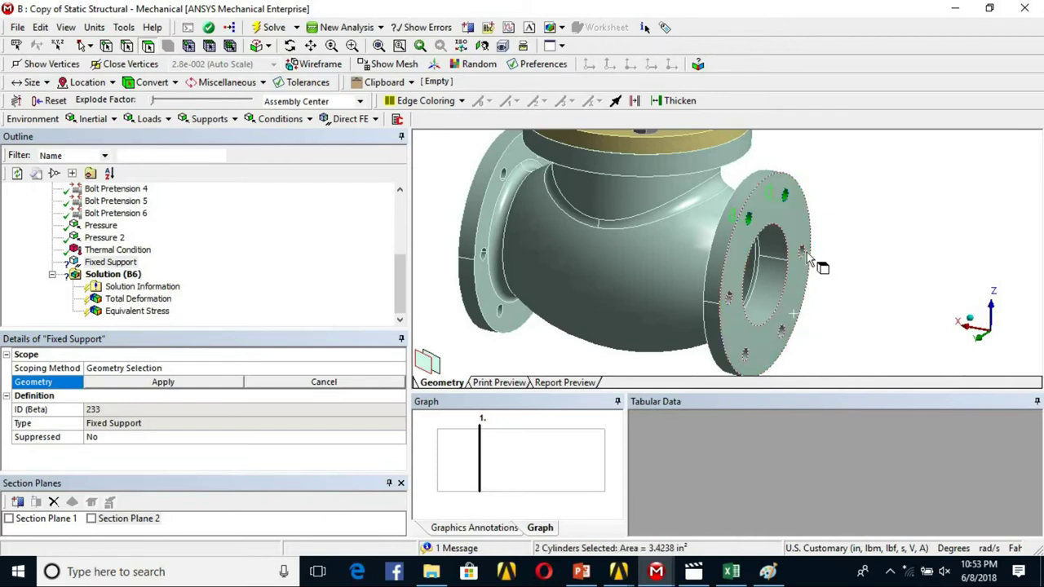
pyautogui.keyDown('ctrl'); pyautogui.click(802, 249); pyautogui.keyUp('ctrl')
pyautogui.scroll(3, 801, 303)
pyautogui.moveTo(745, 148); pyautogui.dragTo(759, 225, button='middle')
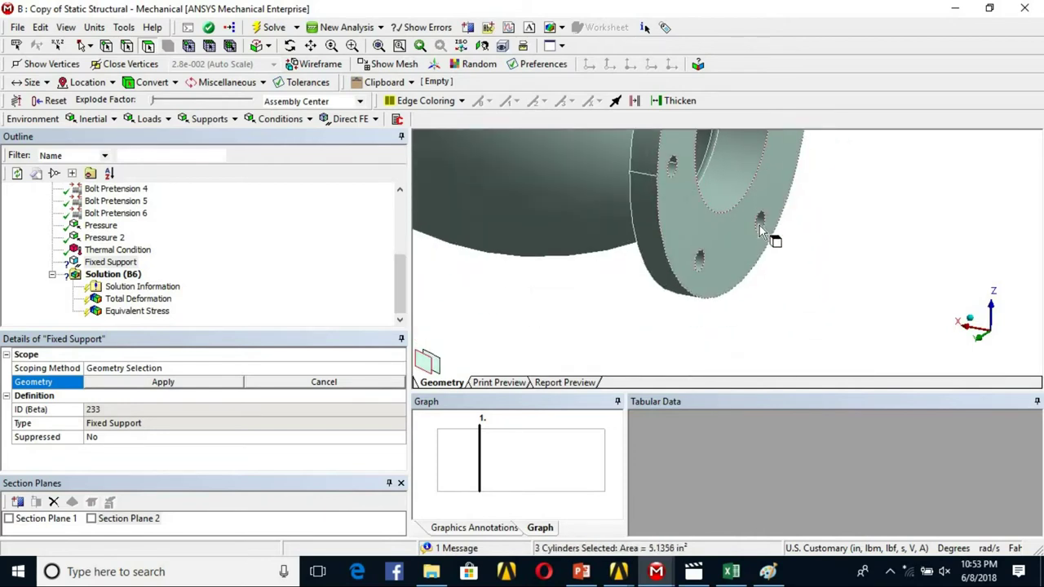
pyautogui.keyDown('ctrl'); pyautogui.click(760, 225); pyautogui.keyUp('ctrl')
pyautogui.keyDown('ctrl'); pyautogui.click(699, 261); pyautogui.keyUp('ctrl')
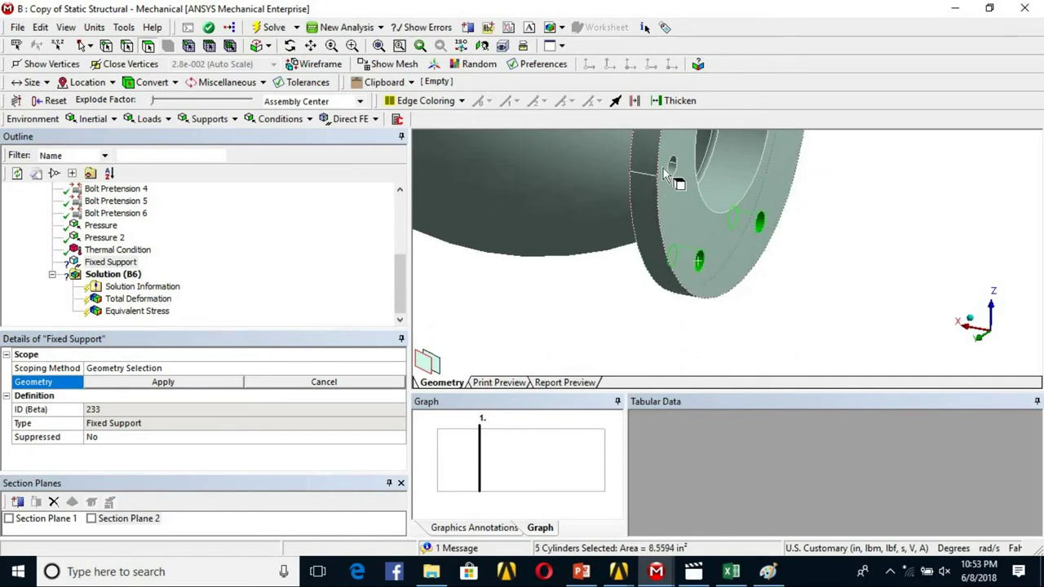
pyautogui.keyDown('ctrl'); pyautogui.click(672, 166); pyautogui.keyUp('ctrl')
# Add the cylindrical faces of five bolt holes in the opposite pipe flange and apply the 11-face selection to the fixed support
pyautogui.scroll(-3, 680, 205)
pyautogui.moveTo(669, 203); pyautogui.dragTo(633, 240, button='middle')
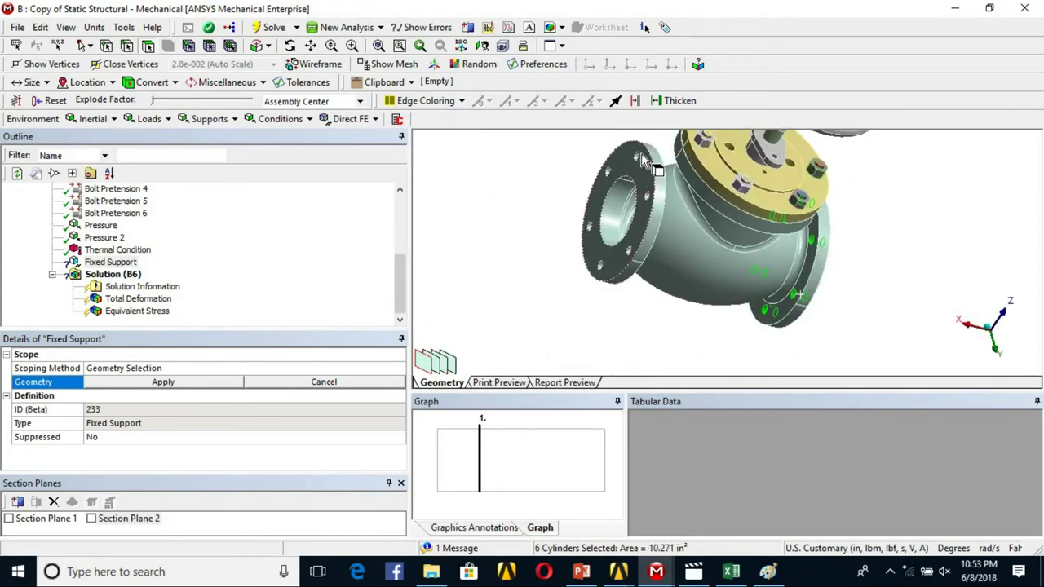
pyautogui.keyDown('ctrl'); pyautogui.click(639, 154); pyautogui.keyUp('ctrl')
pyautogui.scroll(4, 639, 154)
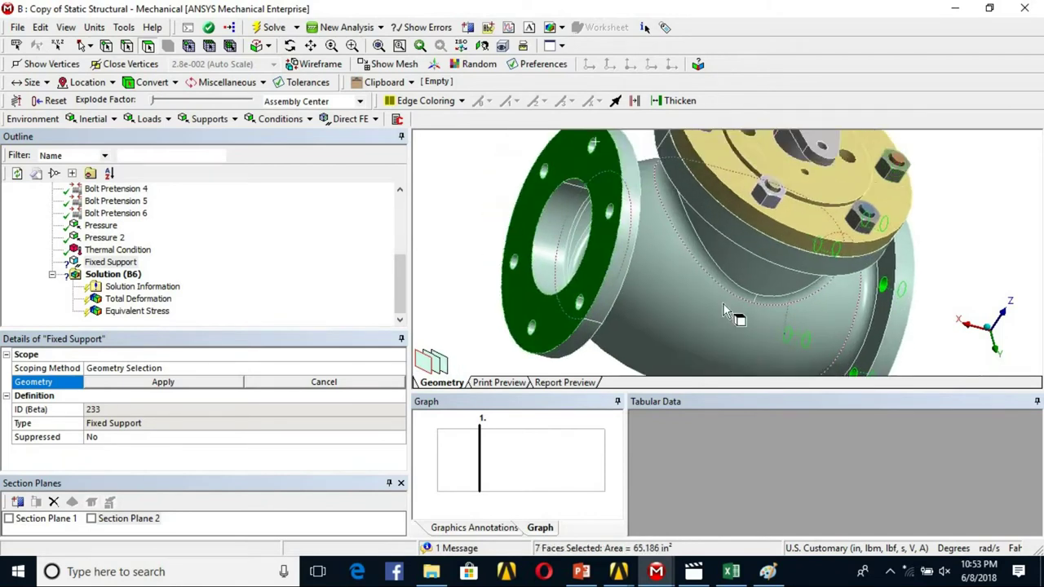
pyautogui.keyDown('ctrl'); pyautogui.click(683, 217); pyautogui.keyUp('ctrl')
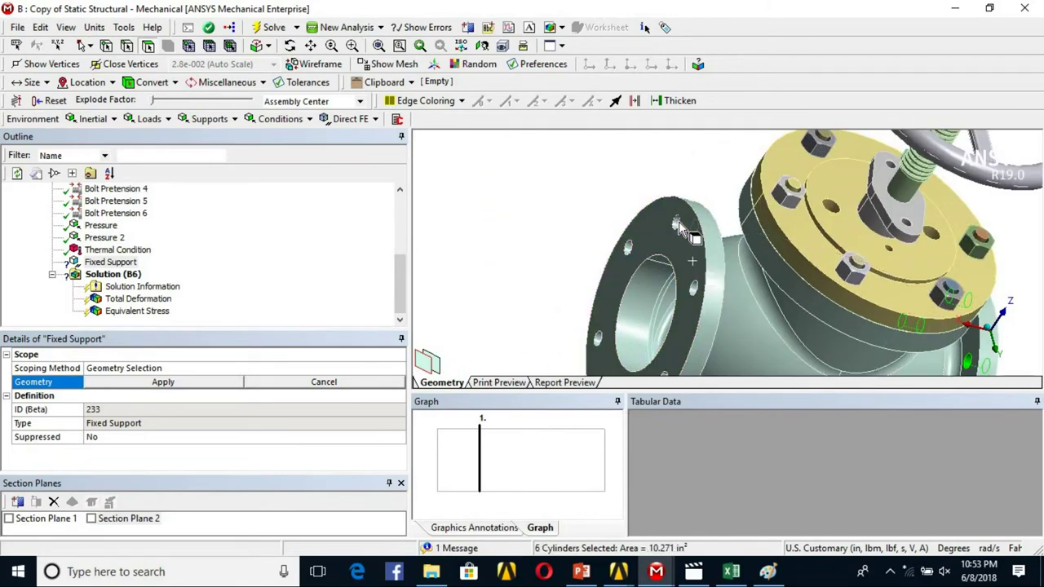
pyautogui.keyDown('ctrl'); pyautogui.click(678, 224); pyautogui.keyUp('ctrl')
pyautogui.keyDown('ctrl'); pyautogui.click(628, 247); pyautogui.keyUp('ctrl')
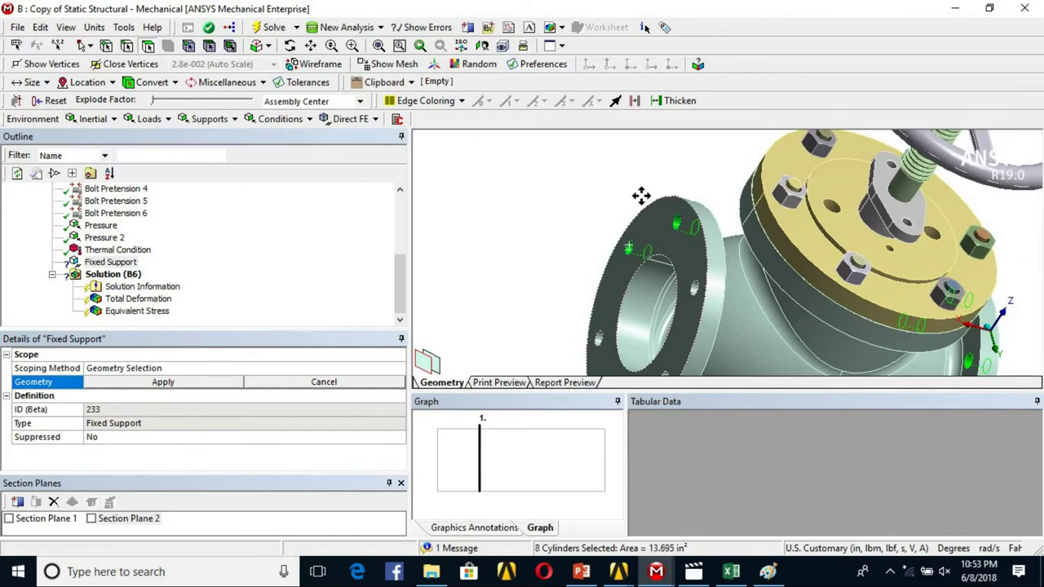
pyautogui.moveTo(641, 195); pyautogui.dragTo(614, 286, button='middle')
pyautogui.keyDown('ctrl'); pyautogui.click(606, 281); pyautogui.keyUp('ctrl')
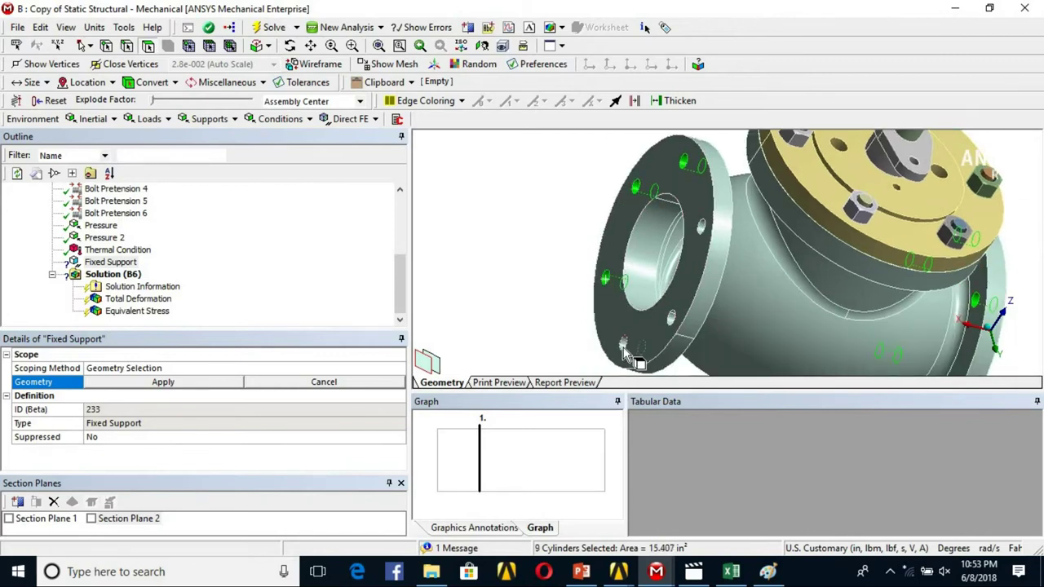
pyautogui.keyDown('ctrl'); pyautogui.click(624, 347); pyautogui.keyUp('ctrl')
pyautogui.keyDown('ctrl'); pyautogui.click(671, 320); pyautogui.keyUp('ctrl')
pyautogui.moveTo(691, 287); pyautogui.dragTo(403, 324, button='middle')
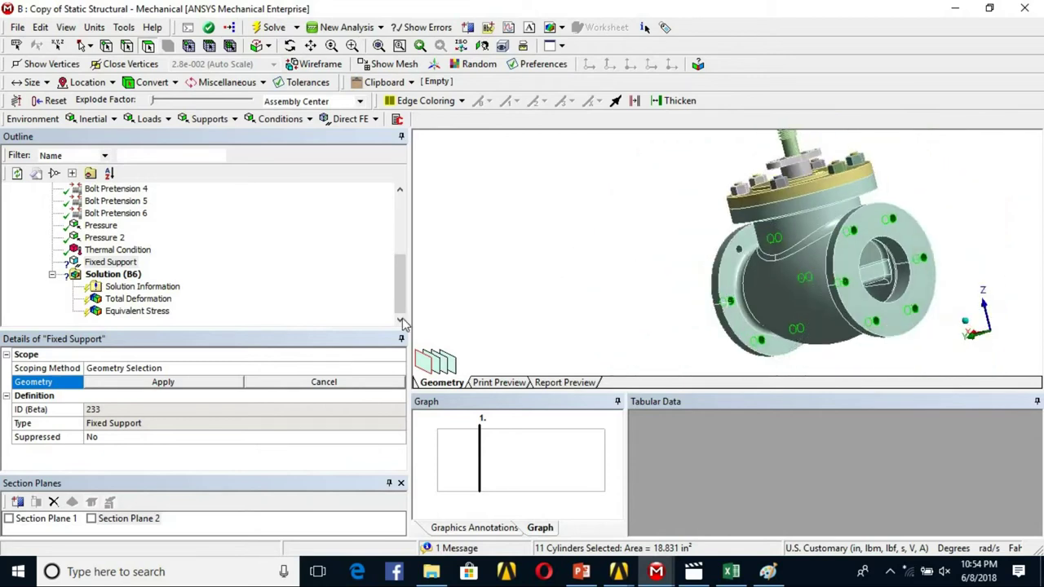
pyautogui.click(140, 384)
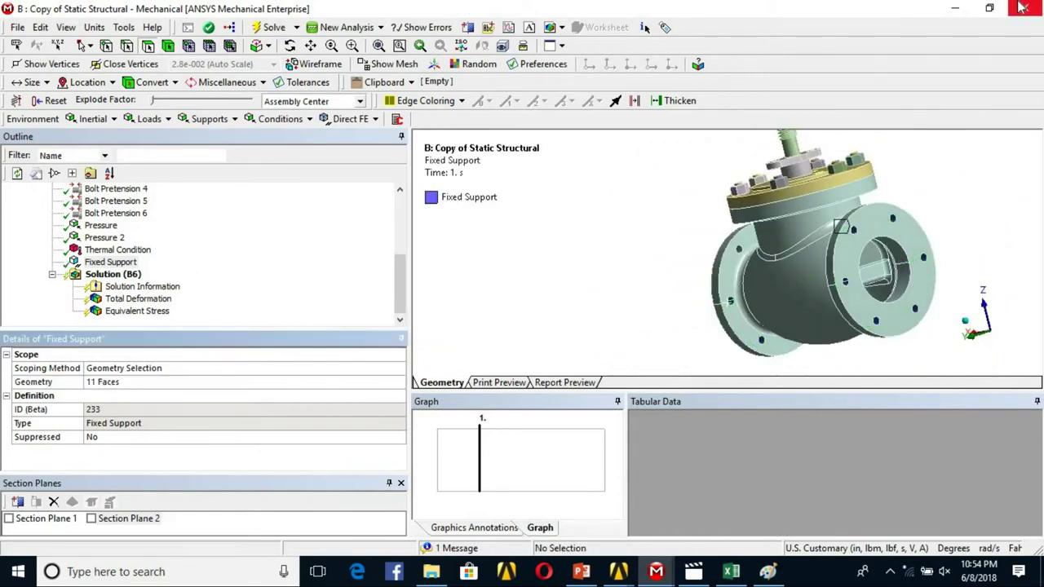
pyautogui.moveTo(606, 267); pyautogui.dragTo(718, 304, button='middle')
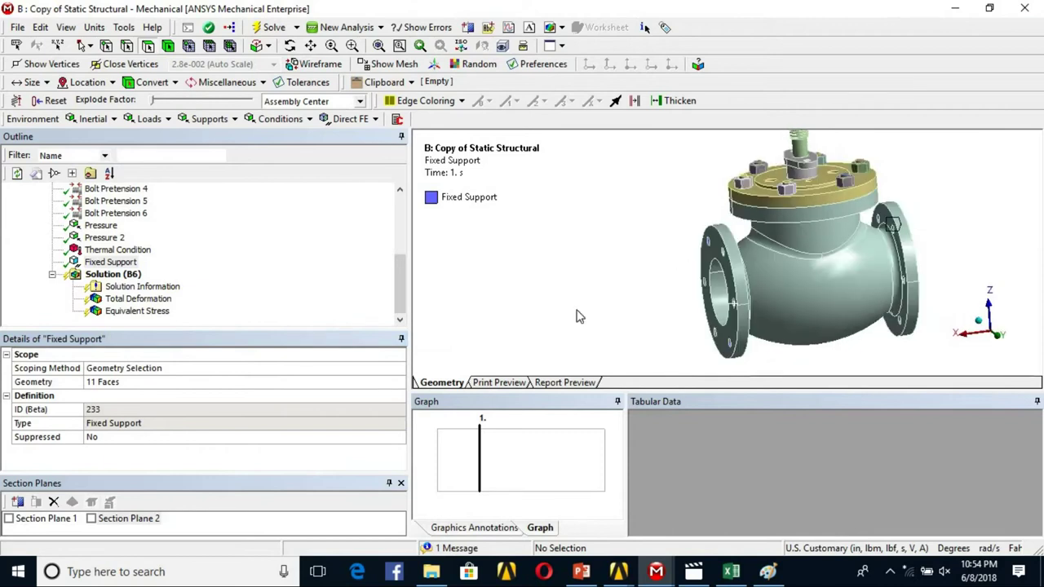
# Inspect the faces scoped to the first pressure load through both pipe openings of the valve
pyautogui.click(101, 226)
pyautogui.scroll(5, 768, 274)
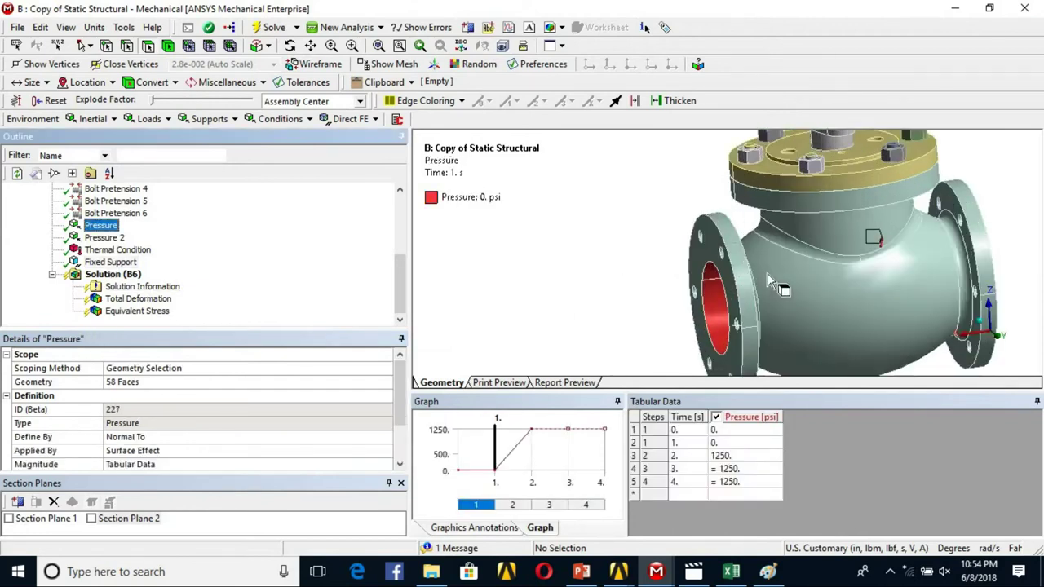
pyautogui.moveTo(674, 258); pyautogui.dragTo(748, 251, button='middle')
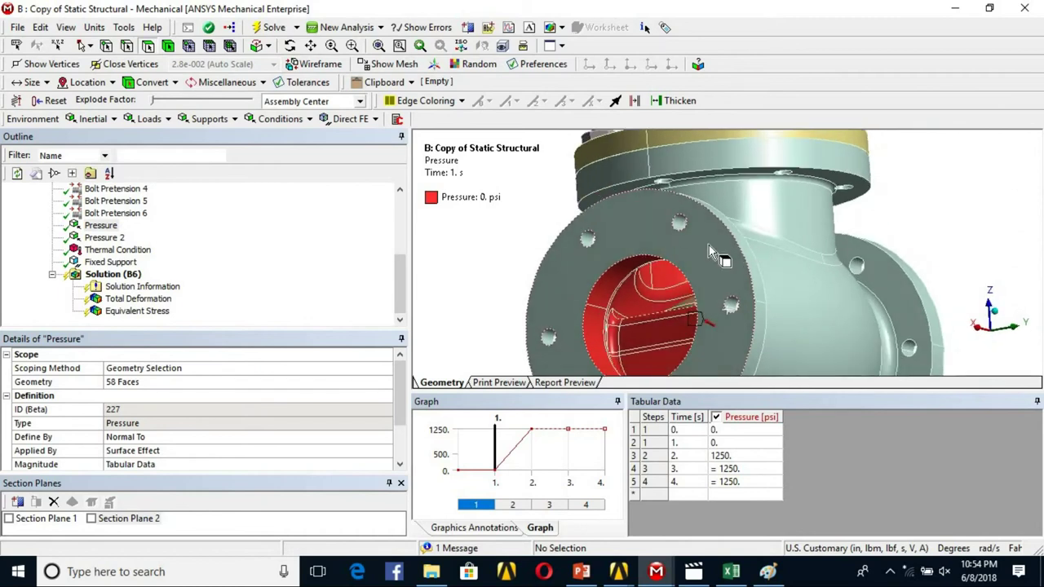
pyautogui.scroll(-3, 699, 259)
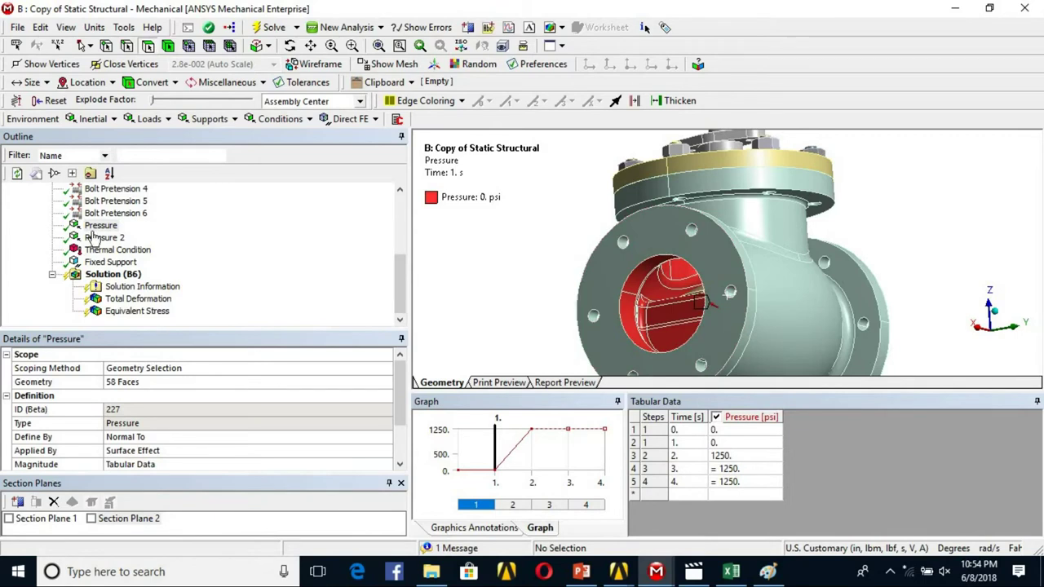
pyautogui.moveTo(662, 341); pyautogui.dragTo(681, 304, button='middle')
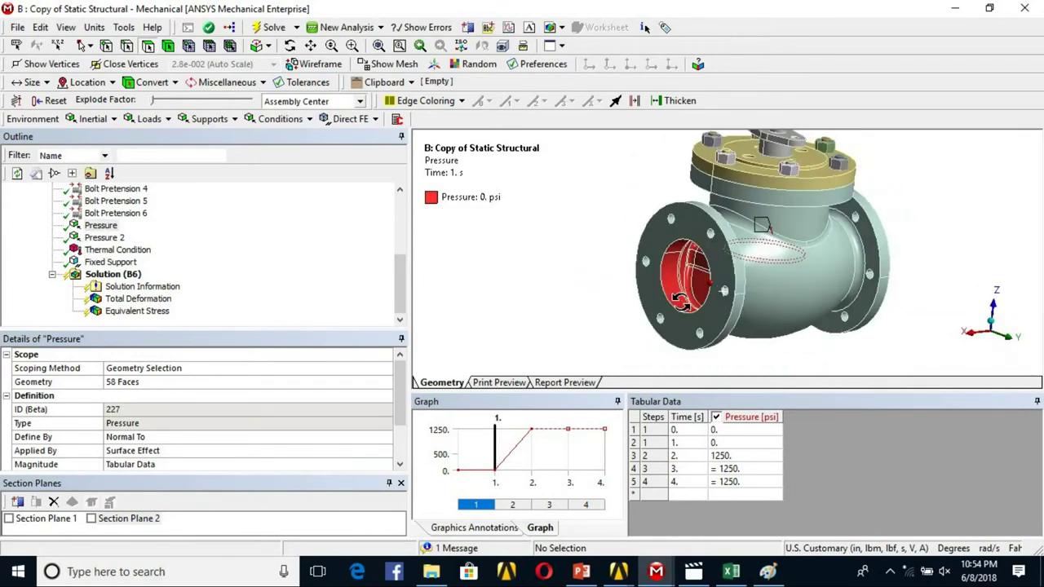
pyautogui.scroll(2, 684, 303)
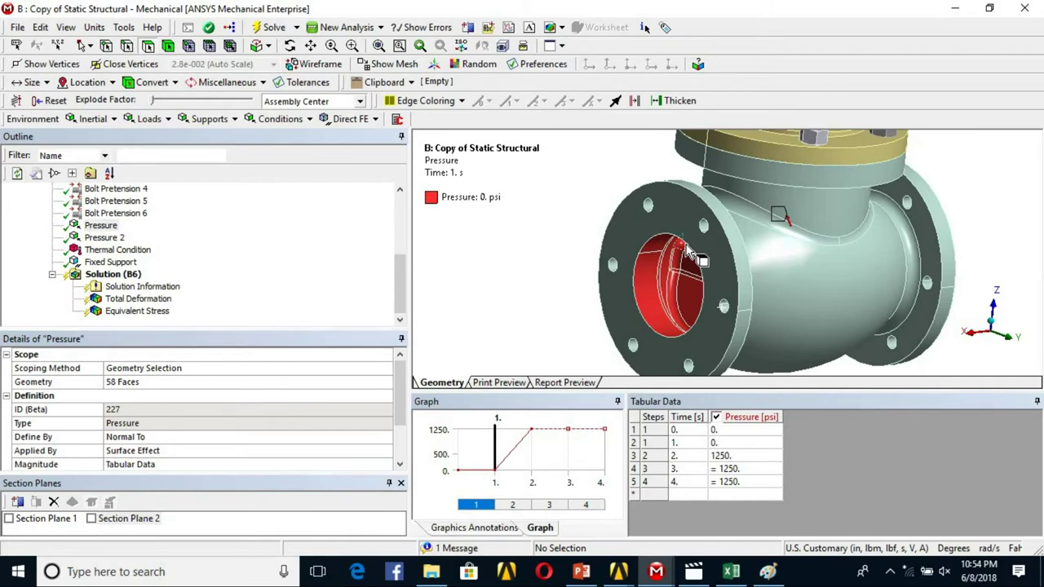
pyautogui.scroll(-2, 627, 242)
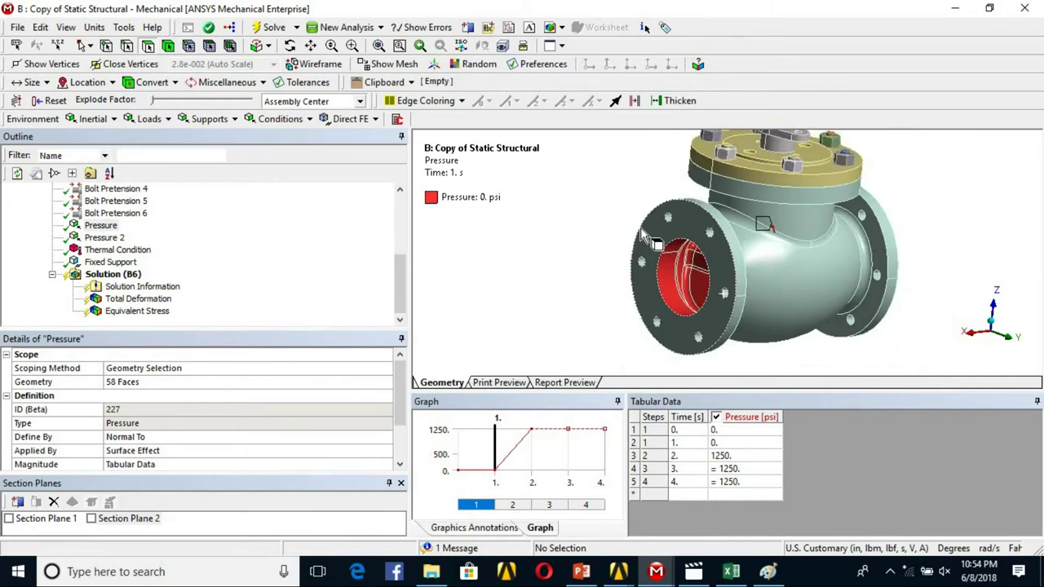
pyautogui.scroll(-2, 701, 259)
pyautogui.moveTo(701, 259); pyautogui.dragTo(645, 256, button='middle')
pyautogui.scroll(3, 650, 256)
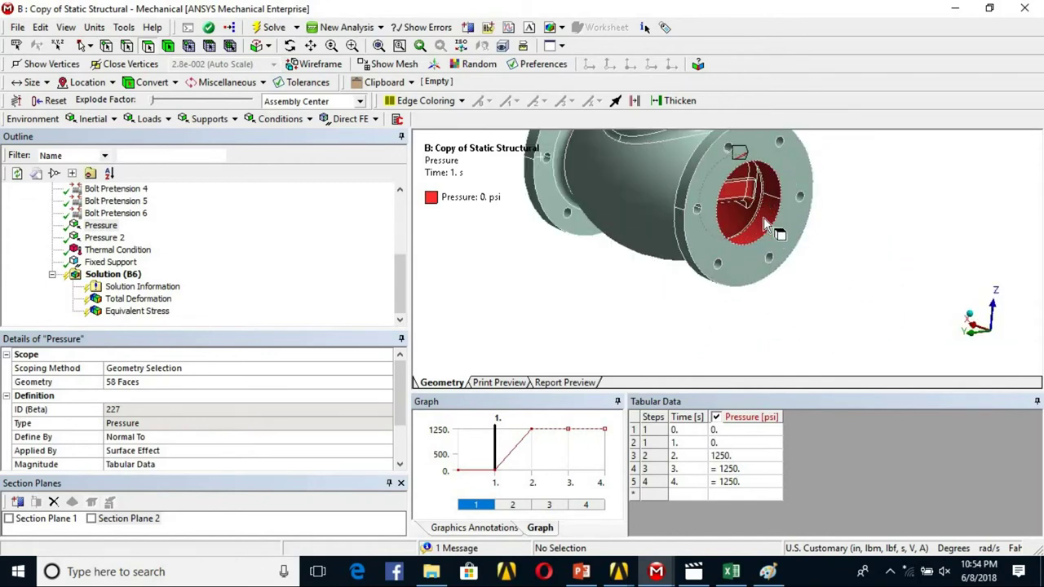
pyautogui.keyDown('ctrl'); pyautogui.moveTo(747, 251); pyautogui.dragTo(754, 284, button='middle'); pyautogui.keyUp('ctrl')
pyautogui.scroll(-2, 678, 256)
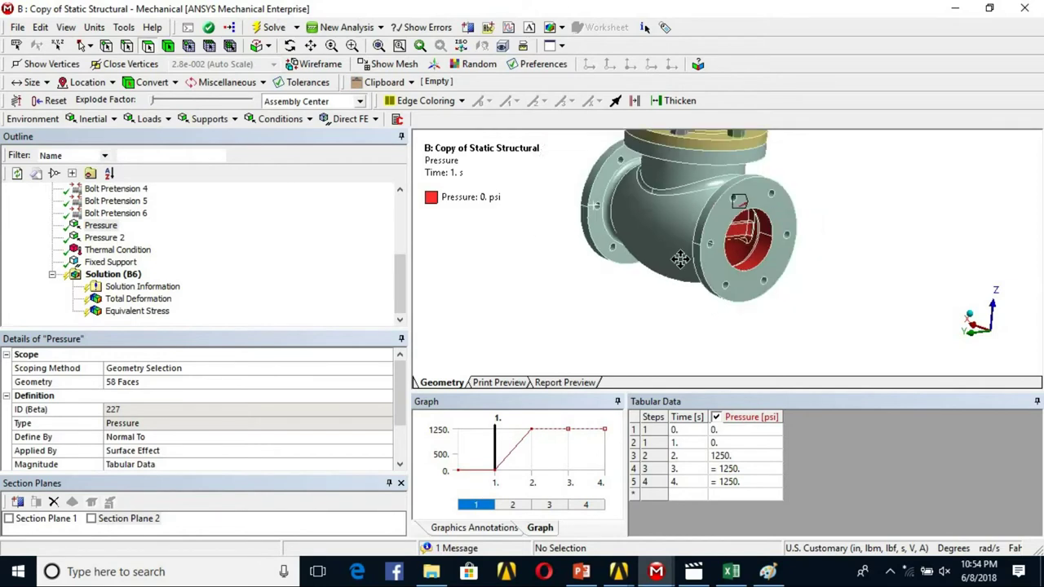
pyautogui.keyDown('ctrl'); pyautogui.moveTo(677, 256); pyautogui.dragTo(687, 283, button='middle'); pyautogui.keyUp('ctrl')
# Set the thermal condition's temperature at 4 s to 150 °F
pyautogui.click(138, 251)
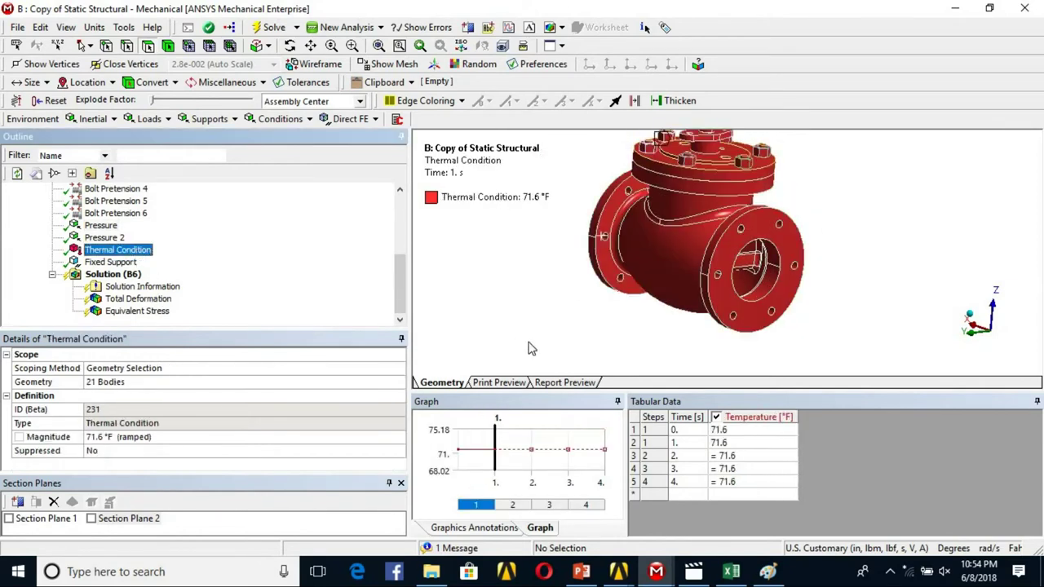
pyautogui.scroll(-3, 675, 189)
pyautogui.moveTo(675, 190); pyautogui.dragTo(766, 220, button='middle')
pyautogui.scroll(2, 752, 240)
pyautogui.doubleClick(743, 484)
pyautogui.write('150')
pyautogui.press('Return')
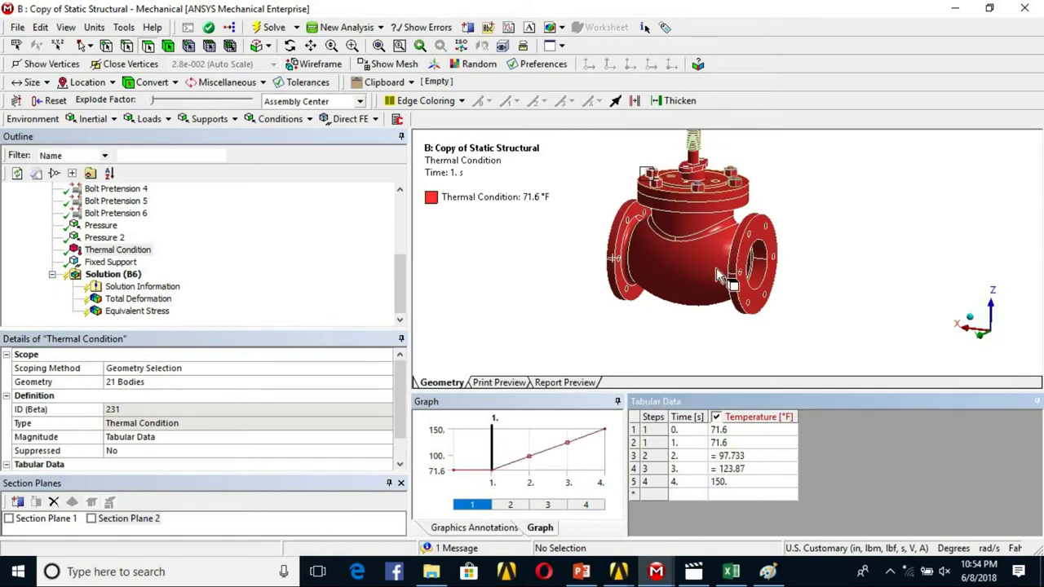
# Set the thermal condition's temperature at 2 s and 3 s to 71.6 °F
pyautogui.click(744, 469)
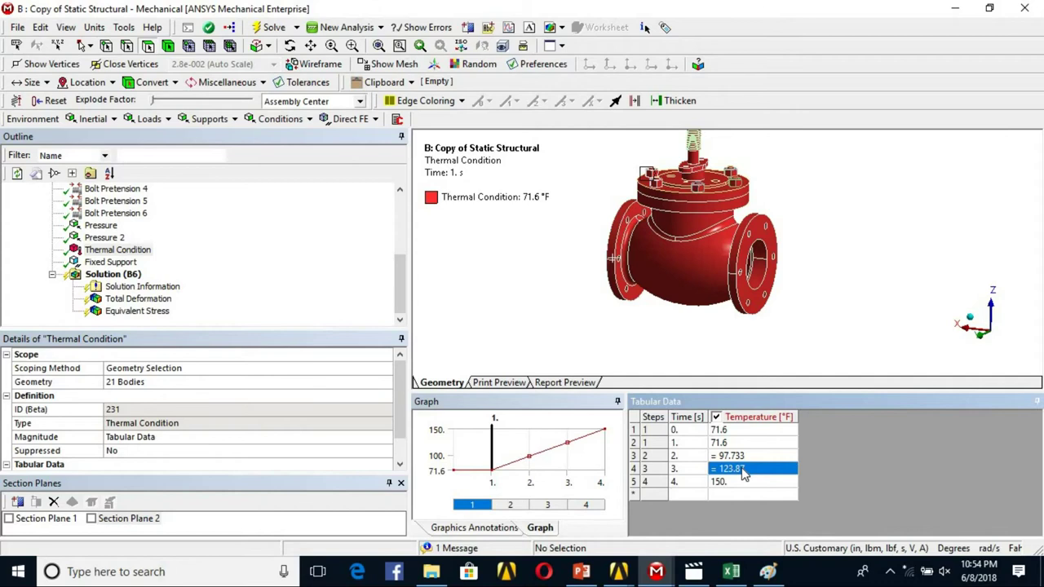
pyautogui.click(724, 445)
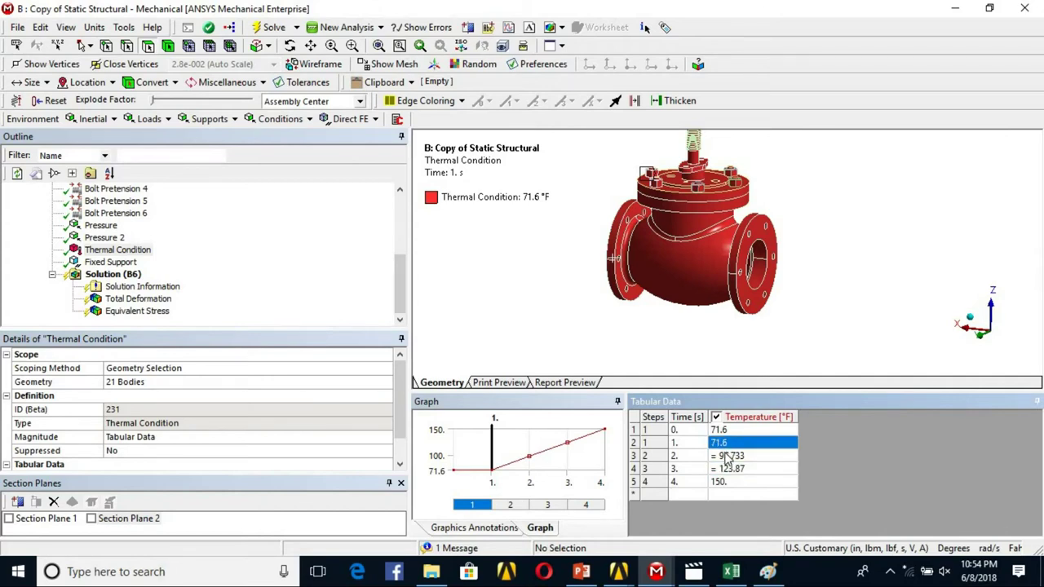
pyautogui.click(728, 457)
pyautogui.write('71.6')
pyautogui.click(731, 470)
pyautogui.write('71.6')
pyautogui.click(831, 310)
pyautogui.keyDown('shift'); pyautogui.moveTo(706, 289); pyautogui.dragTo(726, 275, button='middle'); pyautogui.keyUp('shift')
pyautogui.scroll(5, 726, 274)
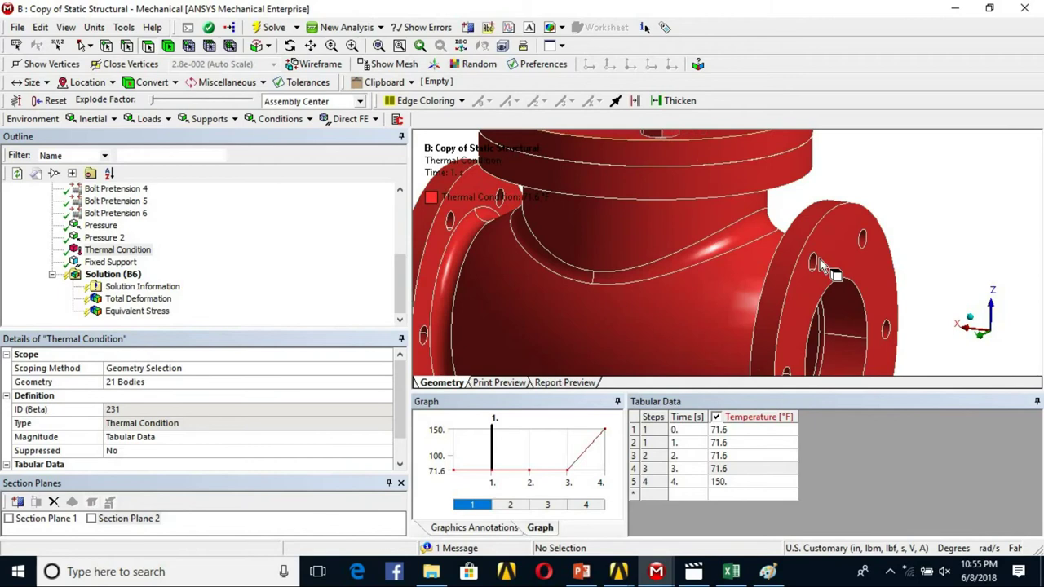
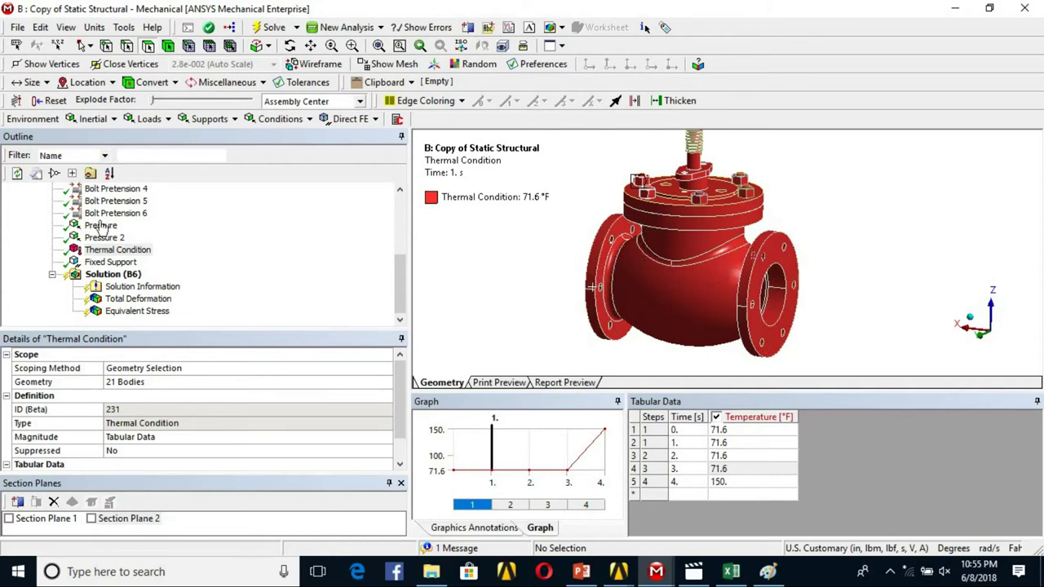
# Examine the bolt-hole faces of the fixed support and the bodies and temperature table of the thermal condition
pyautogui.click(111, 261)
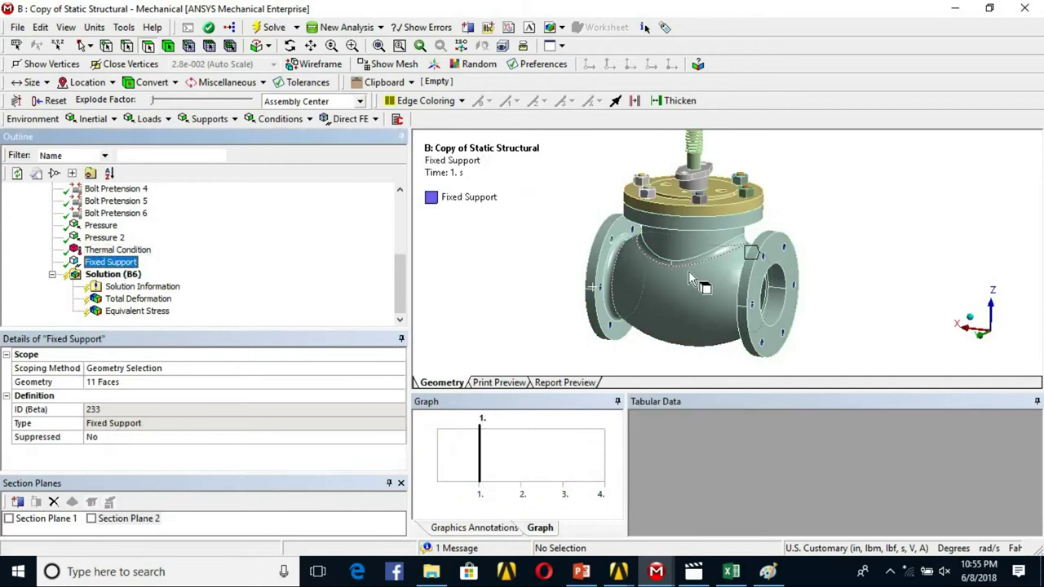
pyautogui.scroll(2, 740, 291)
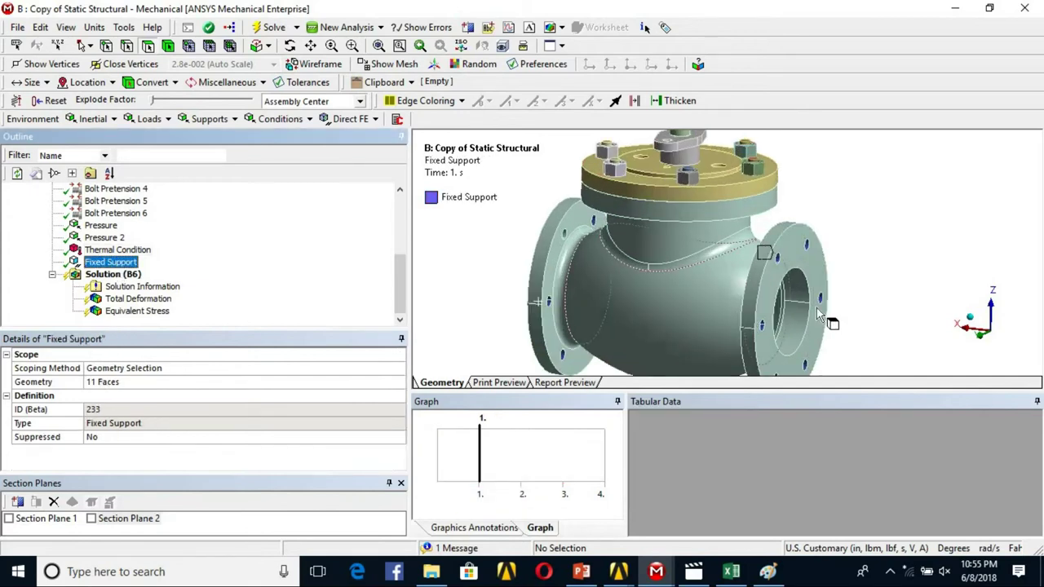
pyautogui.scroll(-1, 821, 243)
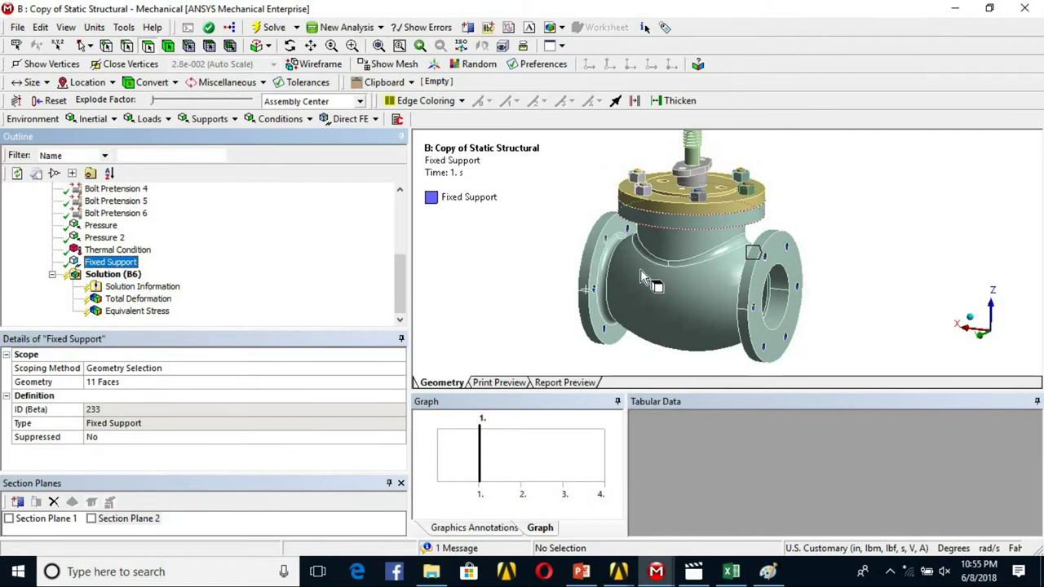
pyautogui.scroll(-1, 787, 255)
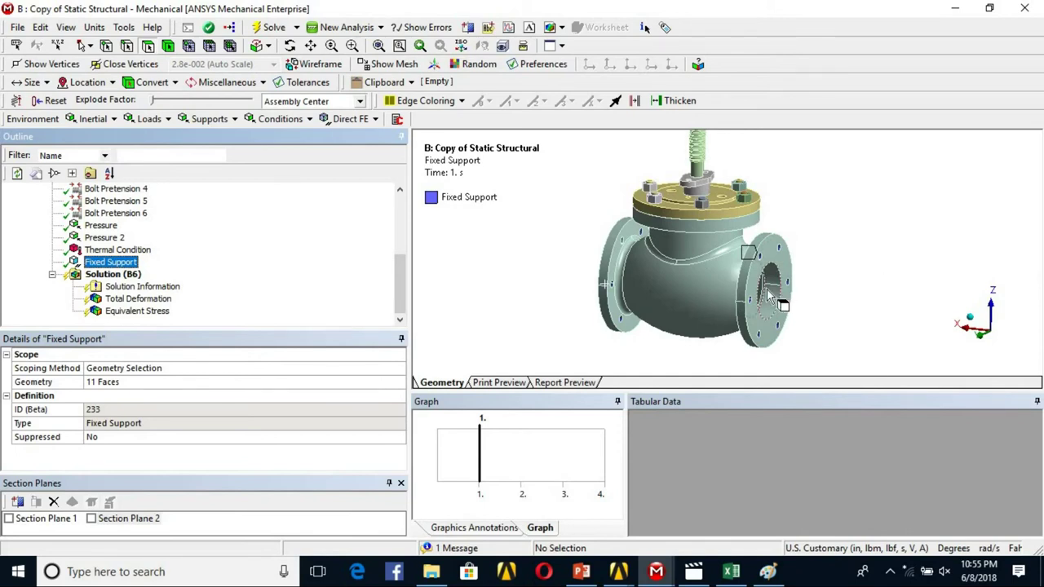
pyautogui.click(137, 249)
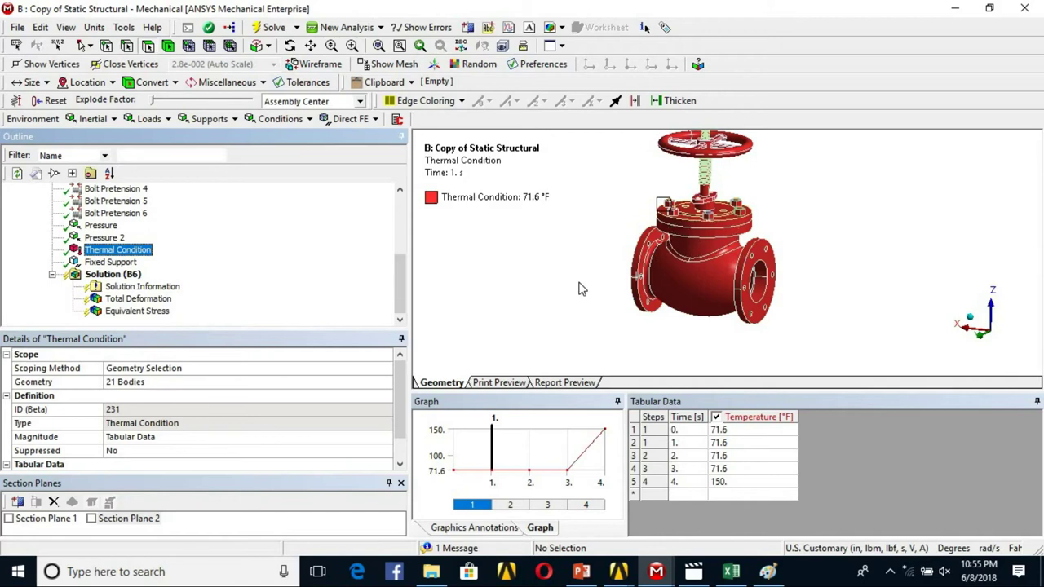
pyautogui.scroll(-2, 578, 290)
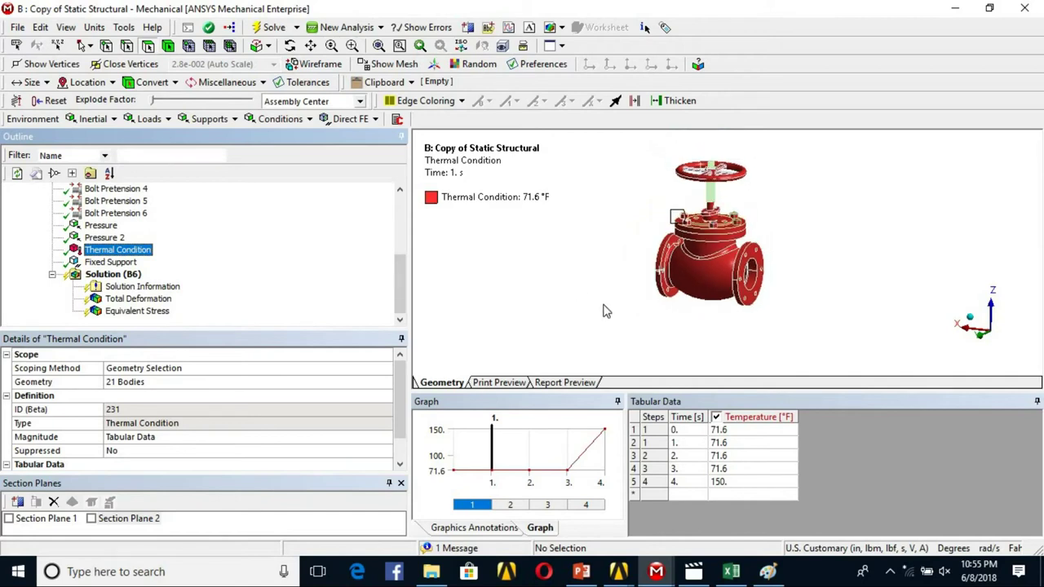
pyautogui.scroll(3, 615, 305)
pyautogui.keyDown('ctrl'); pyautogui.moveTo(677, 255); pyautogui.dragTo(683, 290, button='middle'); pyautogui.keyUp('ctrl')
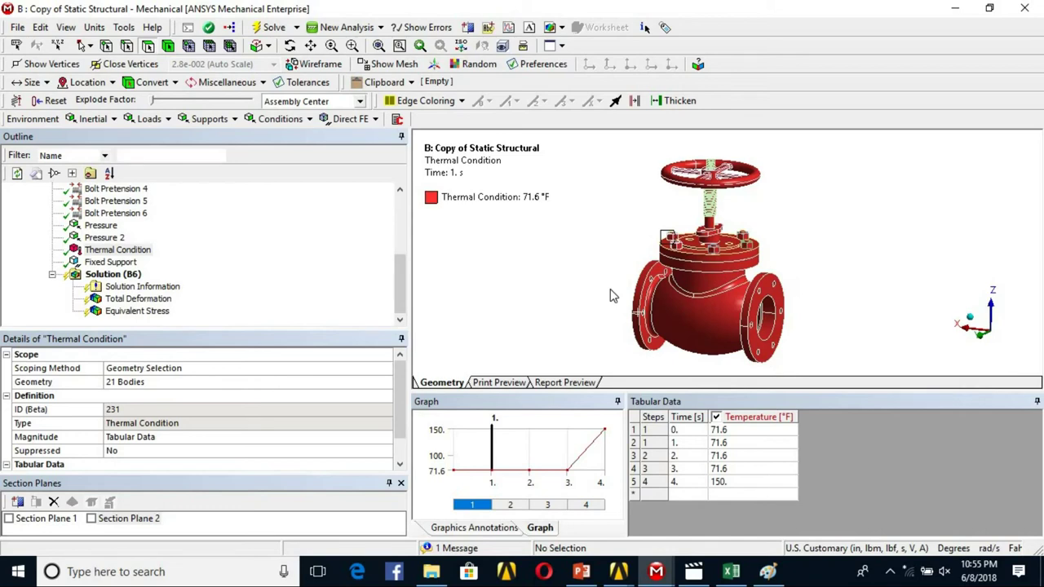
pyautogui.click(127, 252)
pyautogui.rightClick(129, 257)
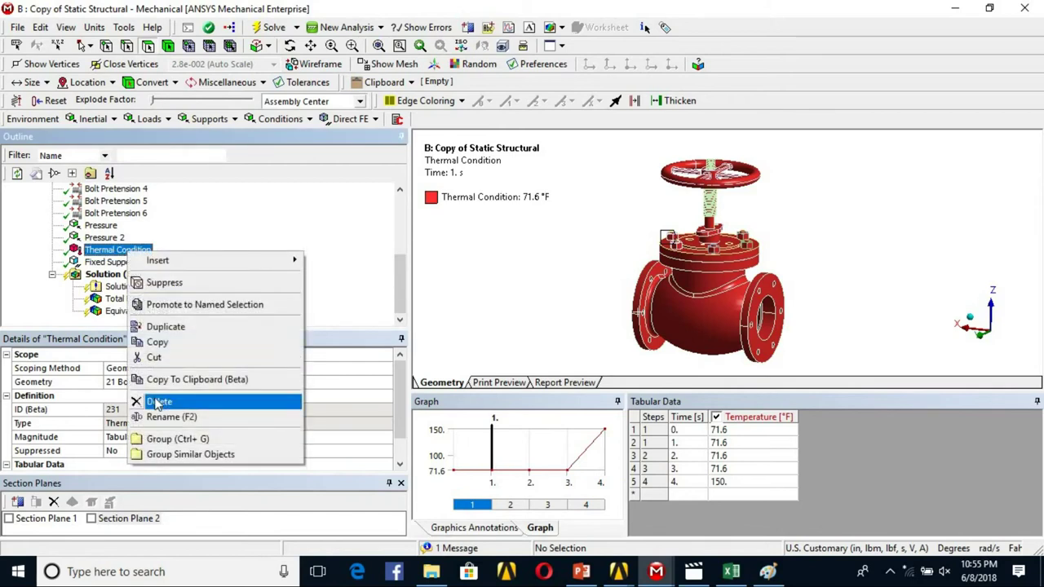
pyautogui.click(529, 282)
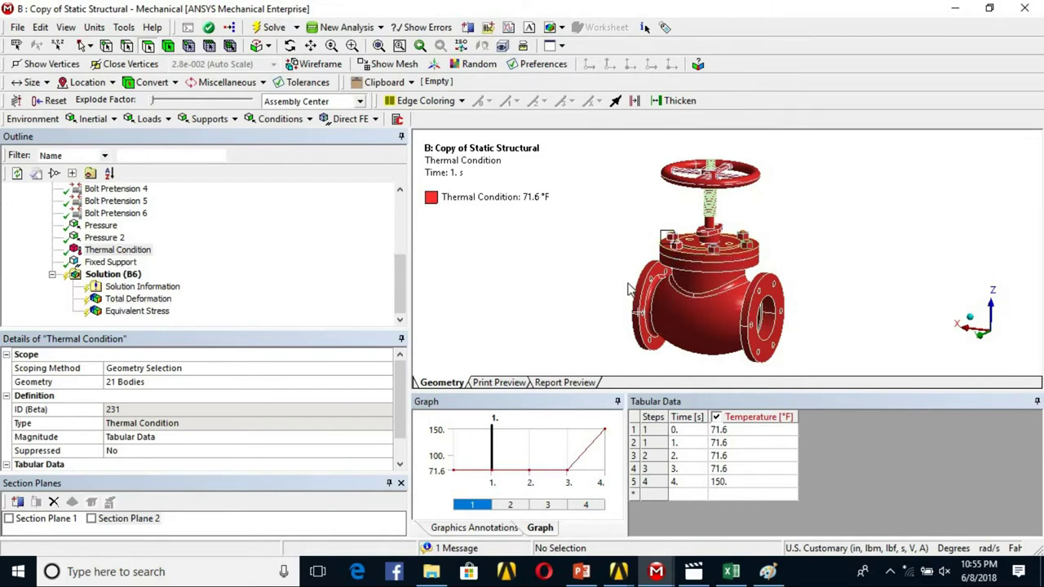
pyautogui.scroll(2, 706, 183)
pyautogui.scroll(-2, 685, 200)
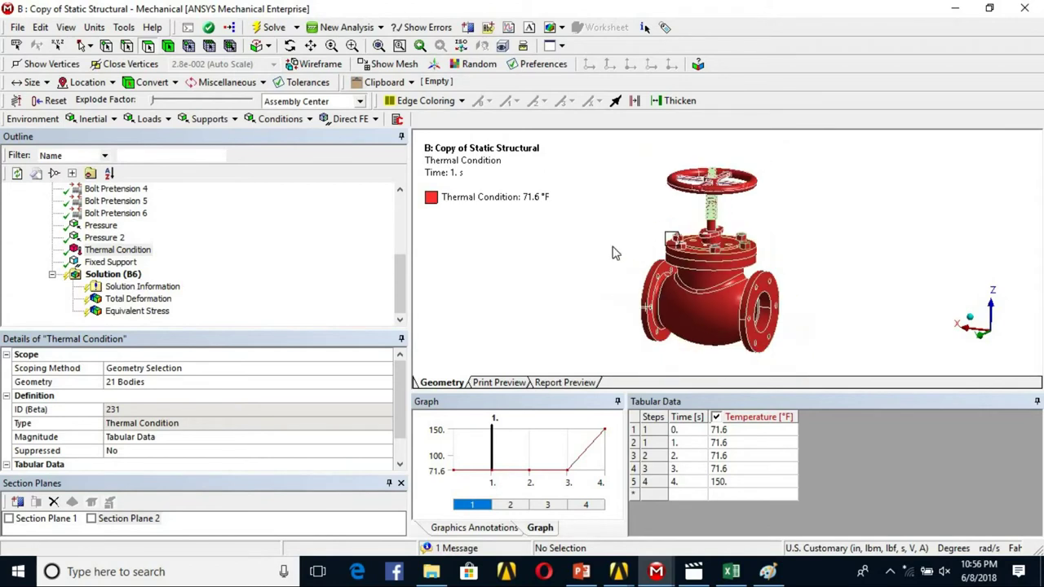
# Delete the thermal condition from the static structural analysis
pyautogui.rightClick(128, 254)
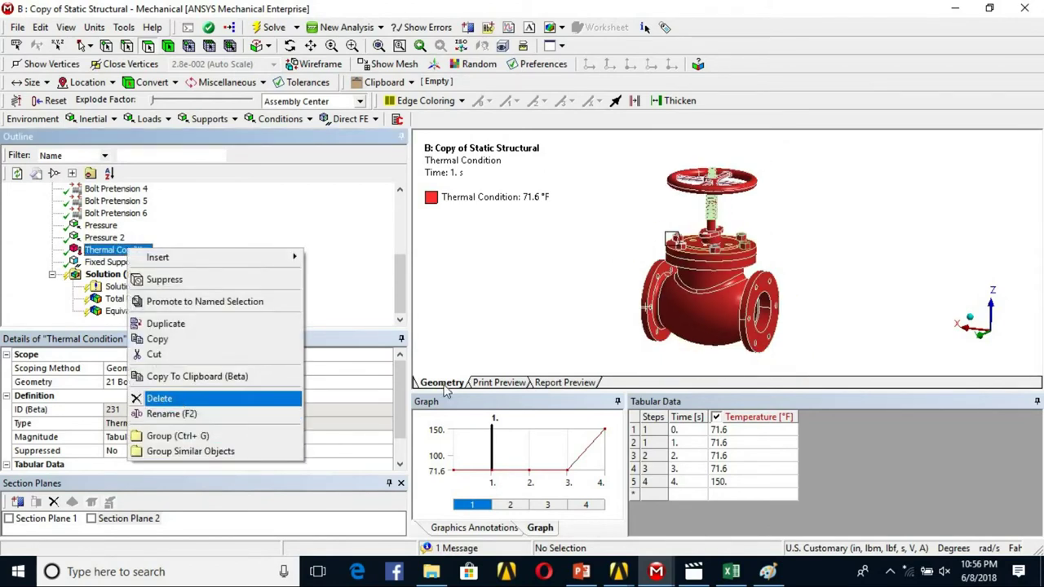
pyautogui.click(159, 396)
pyautogui.click(526, 341)
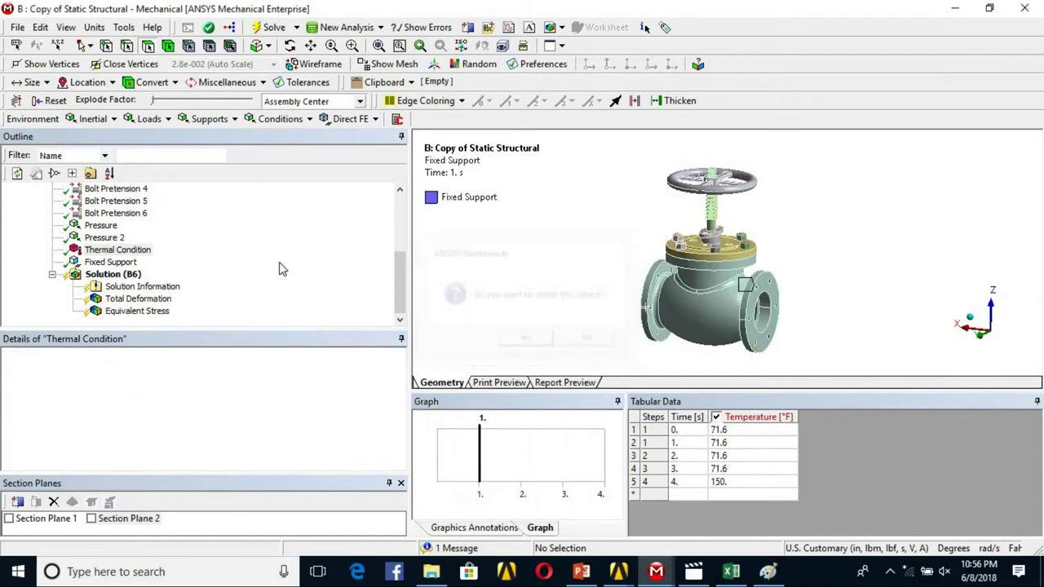
# Reduce the number of steps in the analysis settings to 3
pyautogui.scroll(4, 108, 277)
pyautogui.click(115, 275)
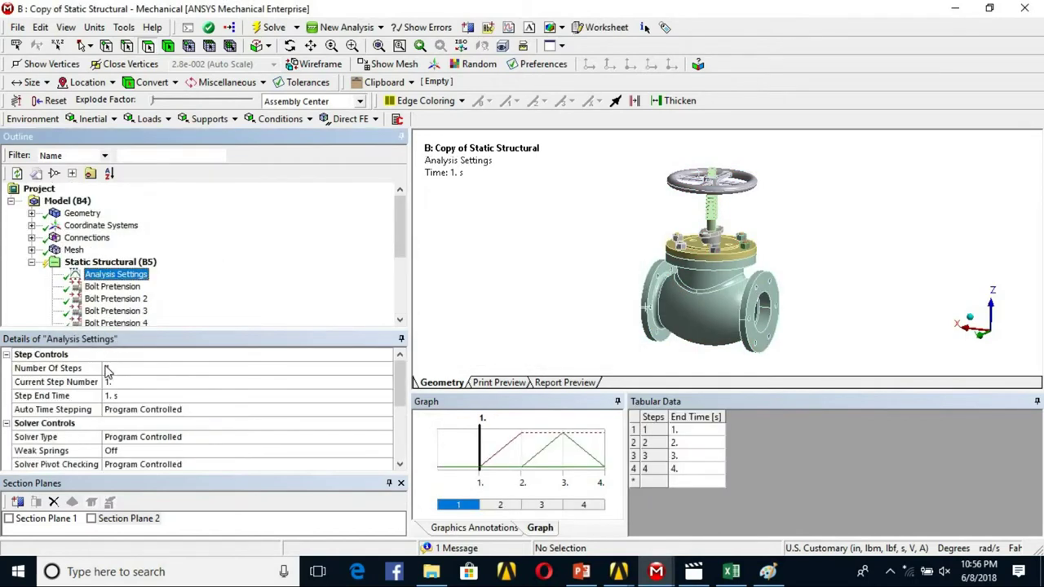
pyautogui.click(106, 368)
pyautogui.press('Return')
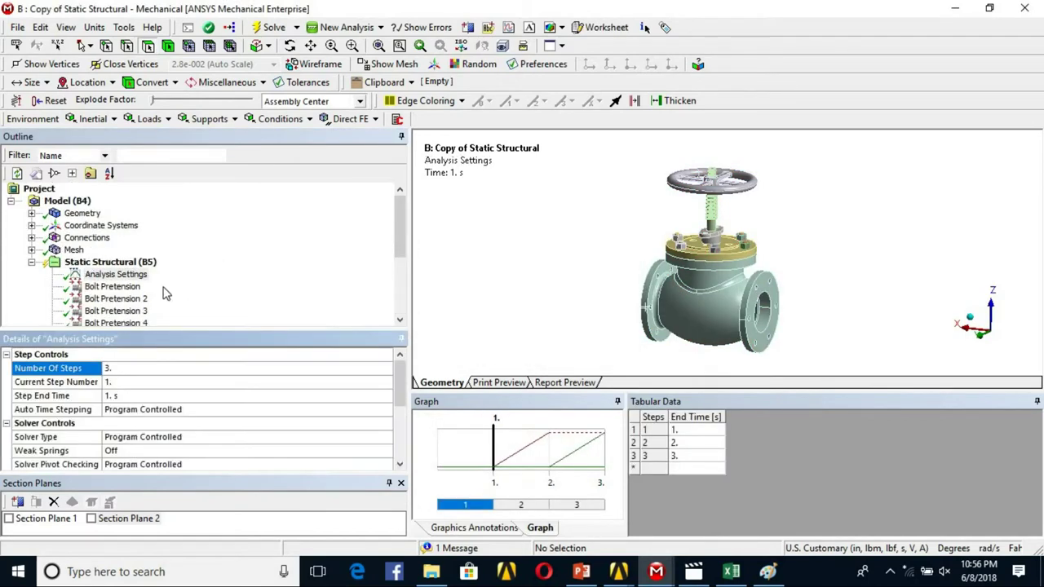
# Review the first bolt pretension, both pressure loads and the fixed support for the three-step analysis
pyautogui.click(110, 287)
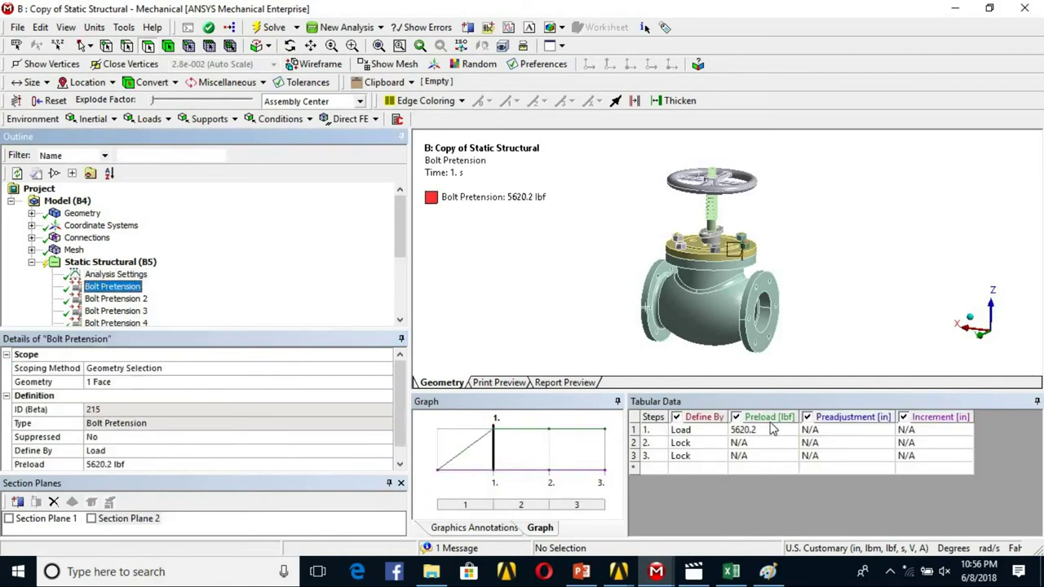
pyautogui.scroll(-3, 168, 296)
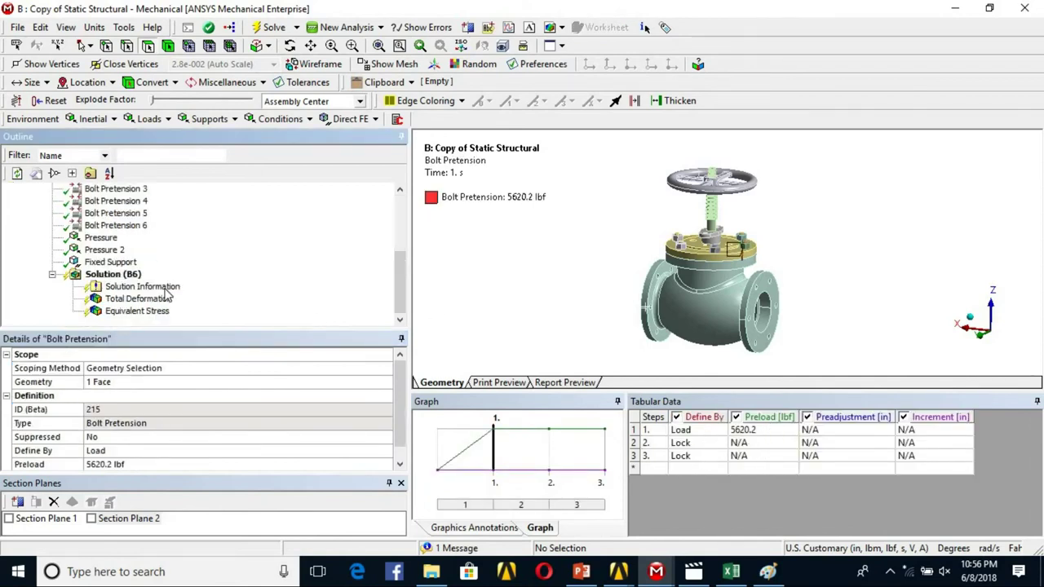
pyautogui.click(101, 238)
pyautogui.moveTo(600, 279); pyautogui.dragTo(534, 278, button='middle')
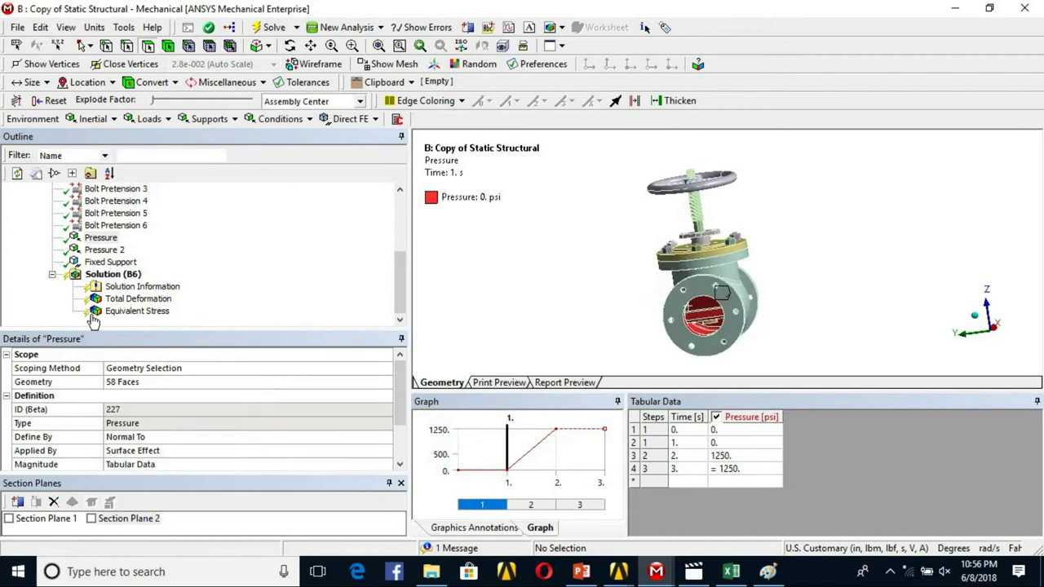
pyautogui.click(113, 251)
pyautogui.moveTo(478, 242); pyautogui.dragTo(538, 259, button='middle')
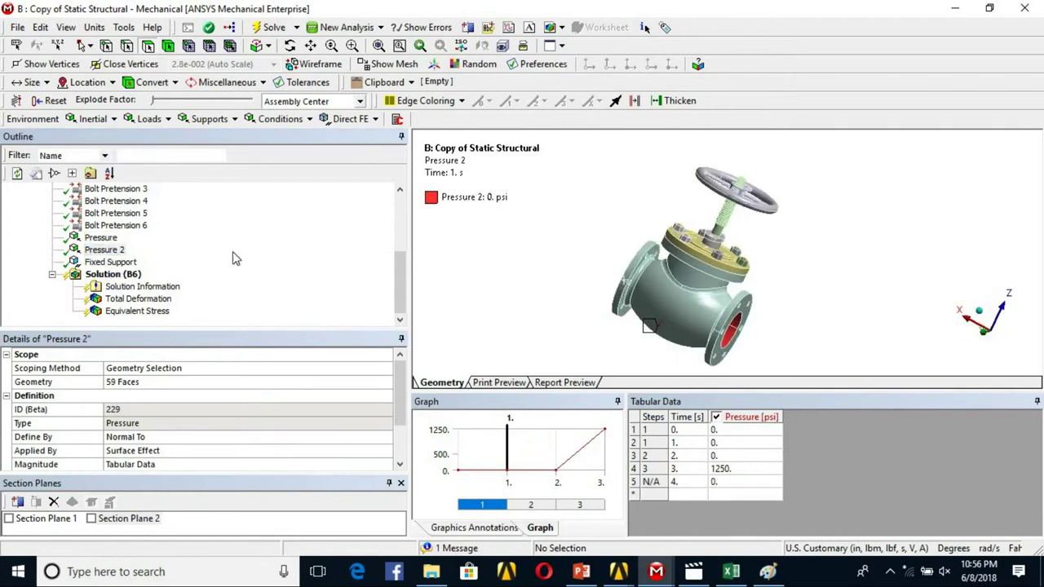
pyautogui.click(114, 263)
pyautogui.moveTo(718, 269); pyautogui.dragTo(2, 253, button='middle')
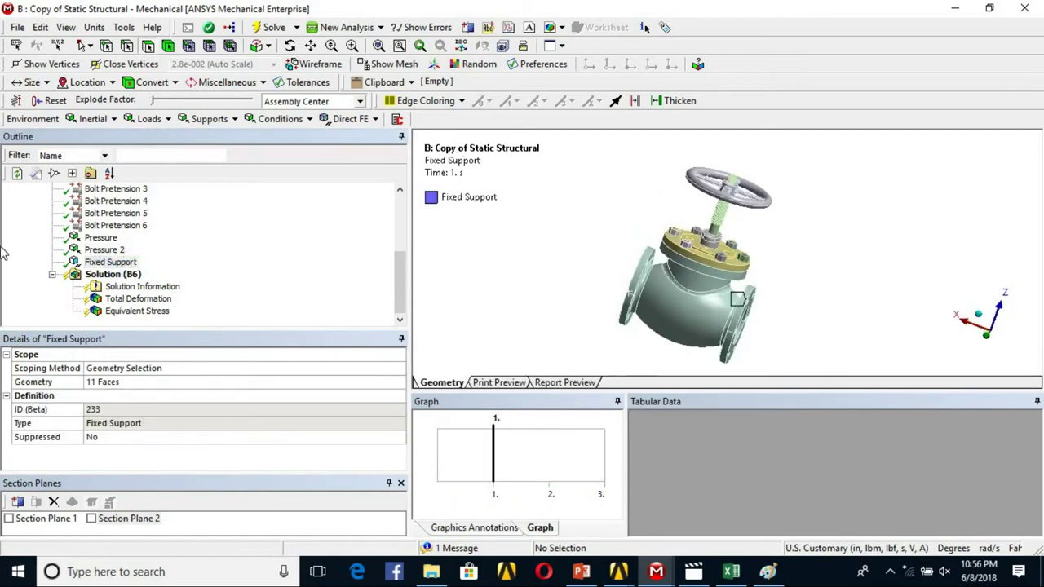
# Solve the static structural analysis from its solution branch
pyautogui.click(106, 275)
pyautogui.scroll(4, 126, 262)
pyautogui.scroll(-4, 126, 263)
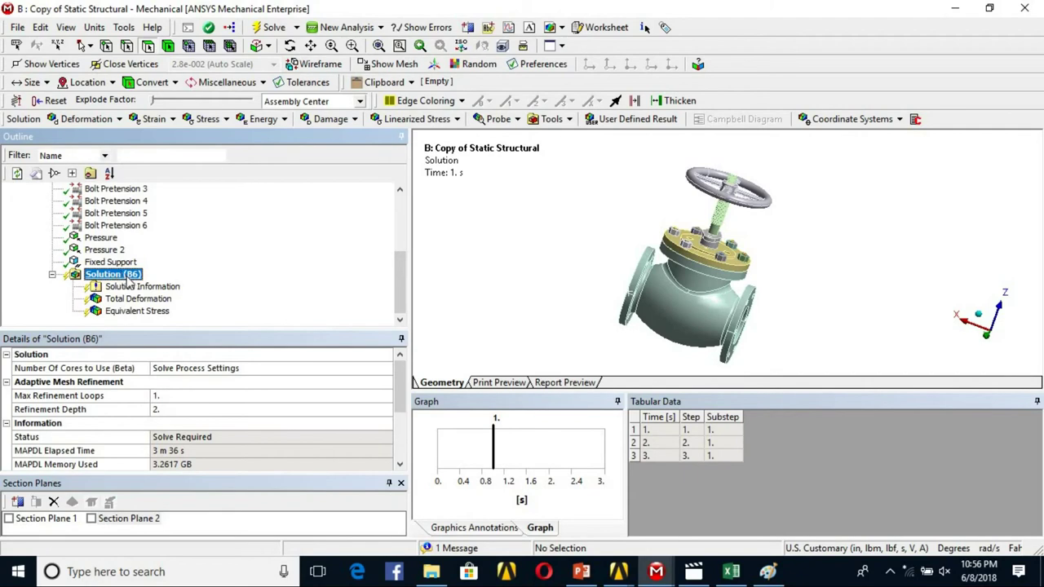
pyautogui.rightClick(128, 282)
pyautogui.click(168, 302)
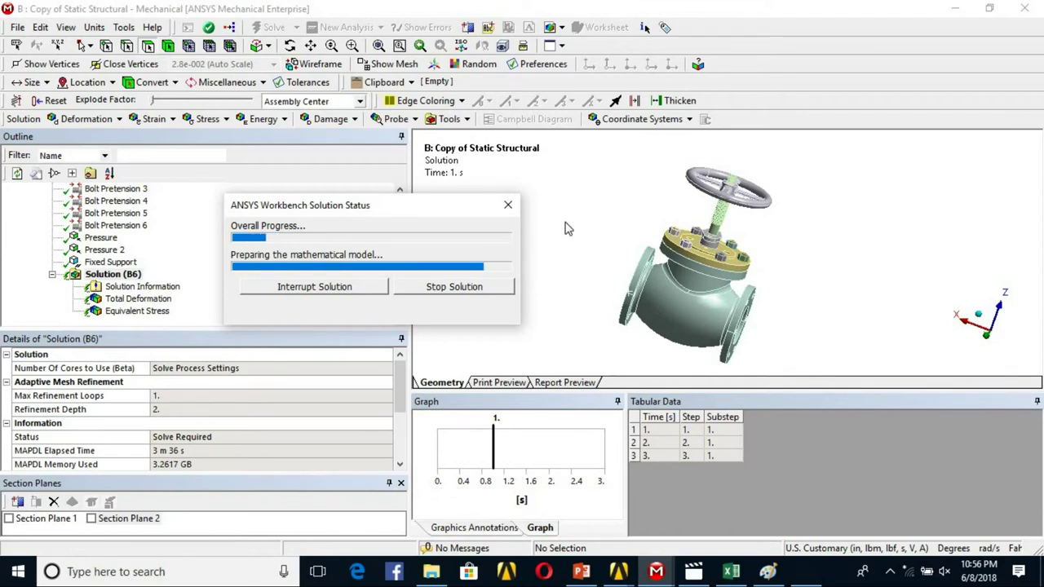
# Display the mesh of the whole valve assembly while the solution runs
pyautogui.moveTo(376, 206); pyautogui.dragTo(550, 254)
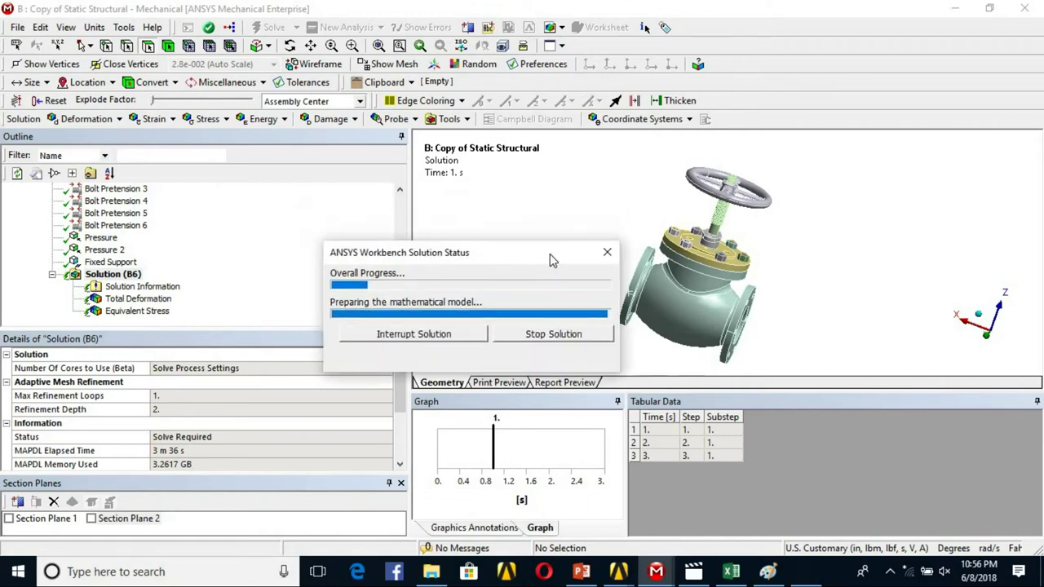
pyautogui.click(115, 226)
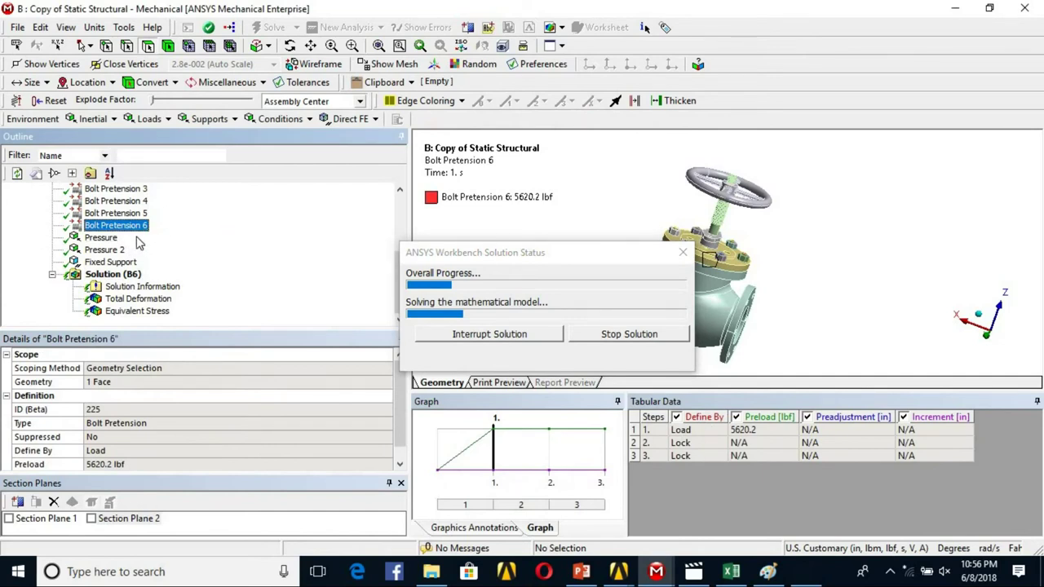
pyautogui.scroll(4, 137, 243)
pyautogui.click(74, 249)
pyautogui.scroll(3, 785, 258)
pyautogui.moveTo(550, 258); pyautogui.dragTo(445, 201)
pyautogui.scroll(-3, 795, 229)
pyautogui.moveTo(758, 245); pyautogui.dragTo(638, 253, button='middle')
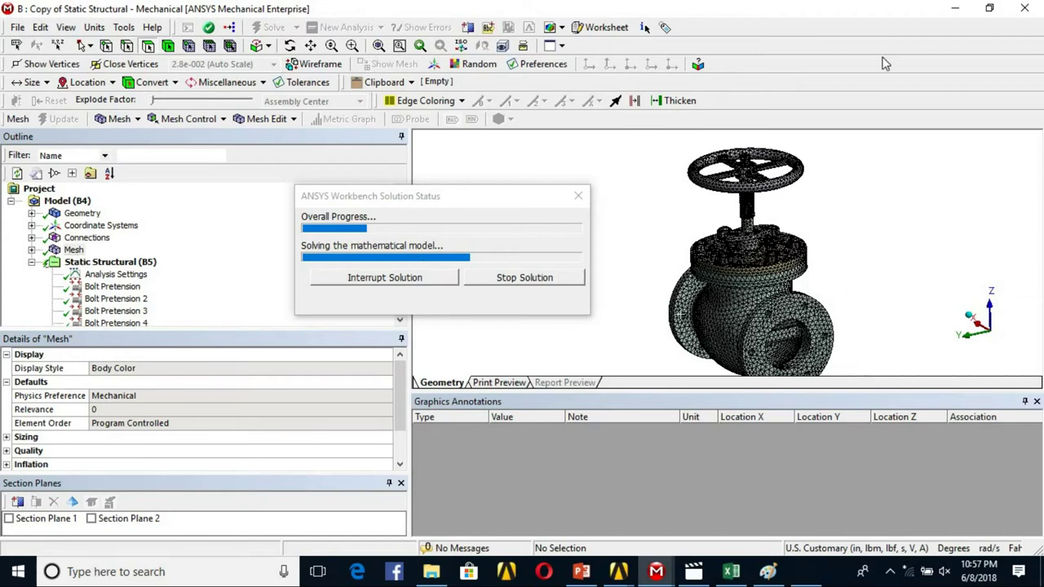
# Examine the mesh on the valve body and end flange up close and select the mesh's Statistics group
pyautogui.moveTo(425, 201); pyautogui.dragTo(515, 216)
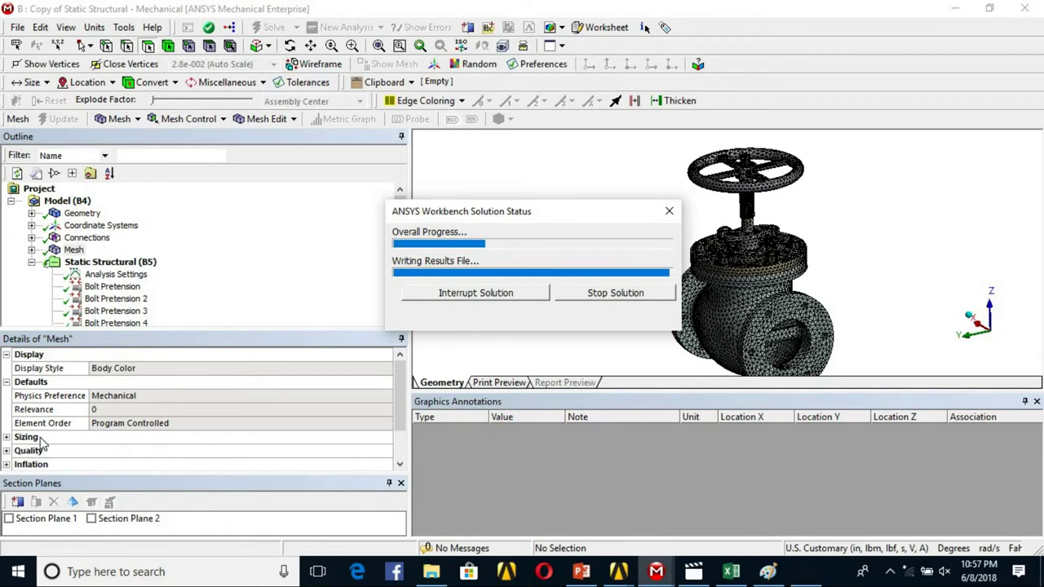
pyautogui.scroll(-1, 21, 456)
pyautogui.click(8, 451)
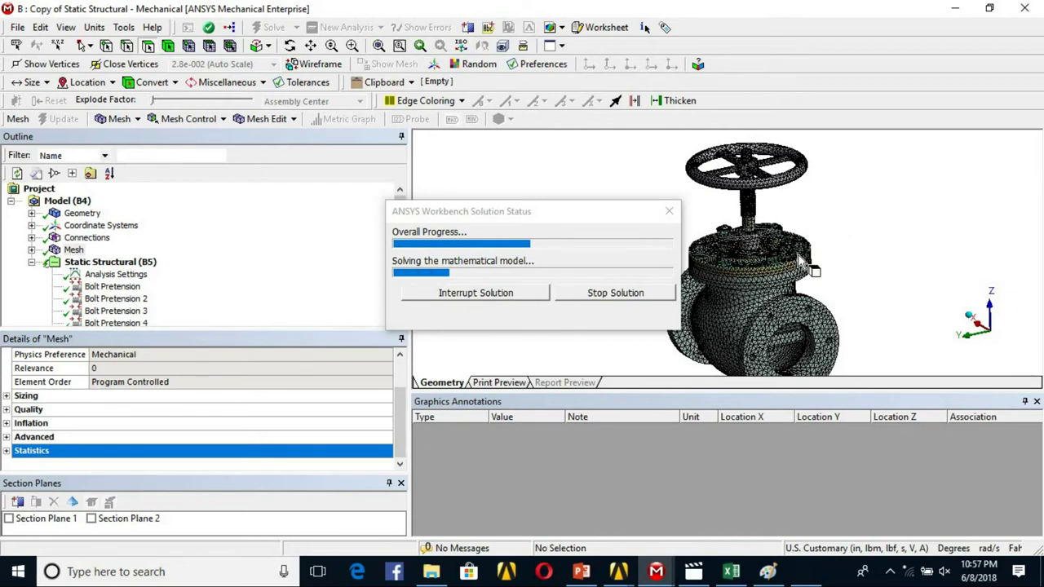
pyautogui.scroll(-3, 792, 299)
pyautogui.scroll(2, 790, 295)
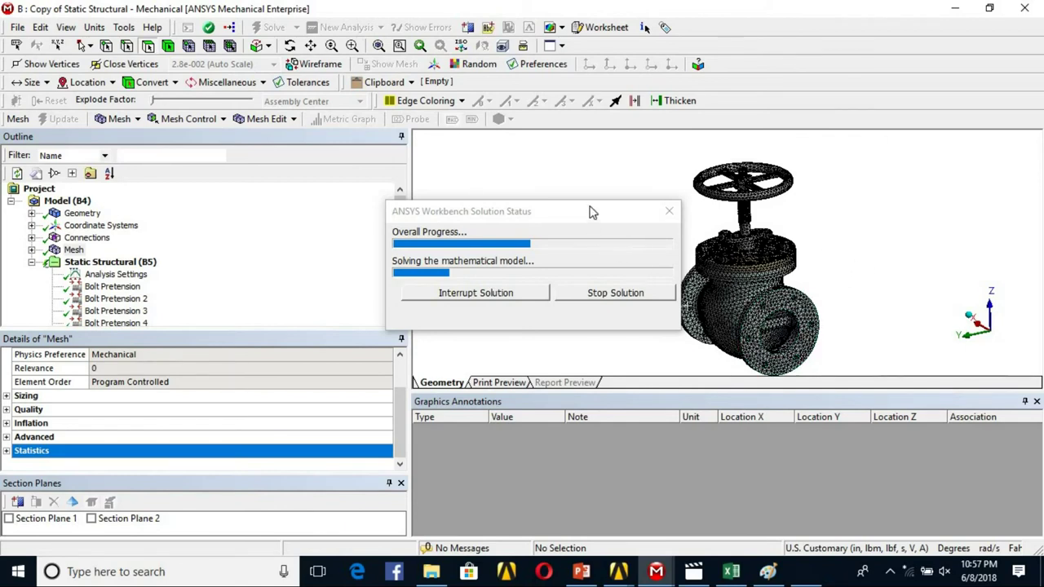
pyautogui.moveTo(593, 212); pyautogui.dragTo(405, 181)
pyautogui.scroll(4, 738, 293)
pyautogui.keyDown('ctrl'); pyautogui.moveTo(751, 292); pyautogui.dragTo(680, 94, button='middle'); pyautogui.keyUp('ctrl')
pyautogui.scroll(-2, 721, 202)
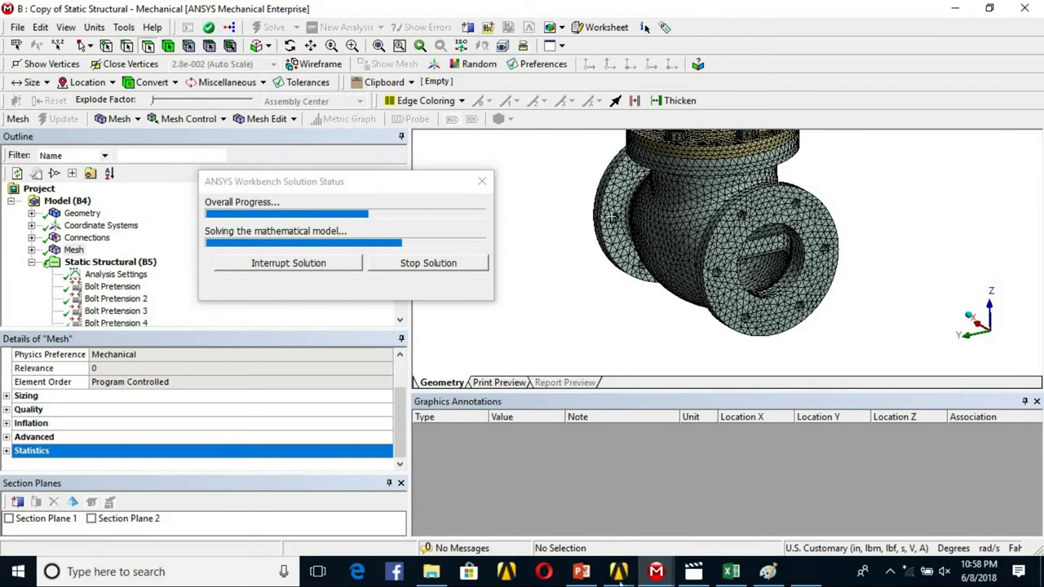
# Check the Loading Conditions slide in PowerPoint and return to the meshed valve of analysis B in Mechanical
pyautogui.click(582, 573)
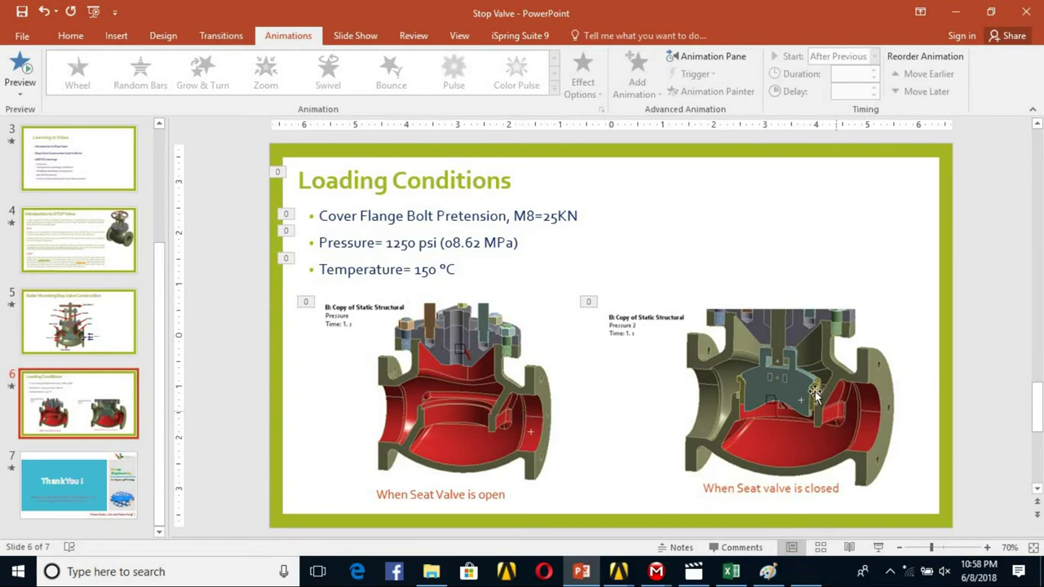
pyautogui.moveTo(655, 575)
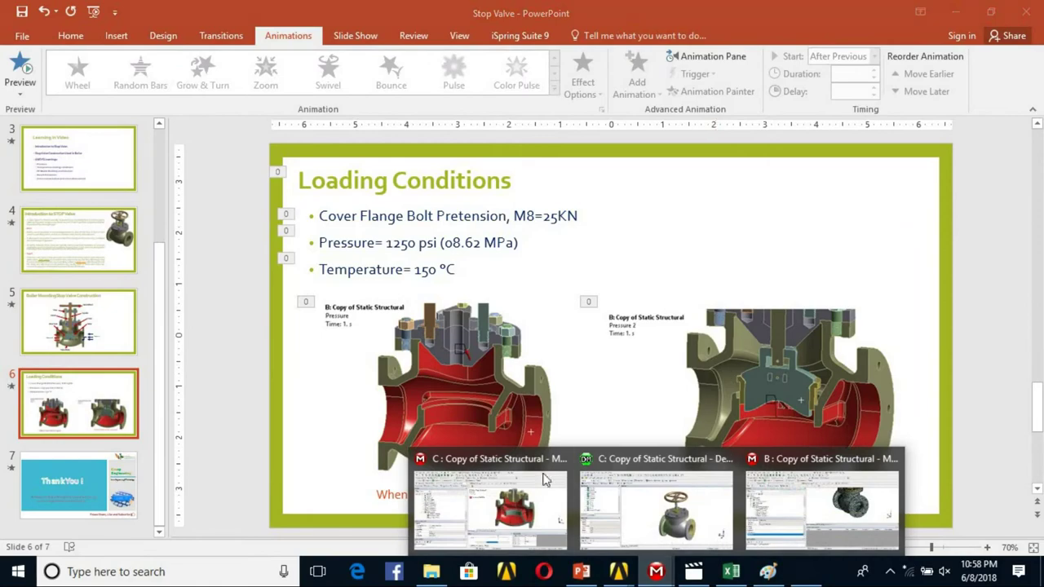
pyautogui.click(767, 473)
pyautogui.moveTo(711, 323); pyautogui.dragTo(809, 303, button='middle')
pyautogui.scroll(-5, 809, 302)
pyautogui.moveTo(761, 250); pyautogui.dragTo(857, 231, button='middle')
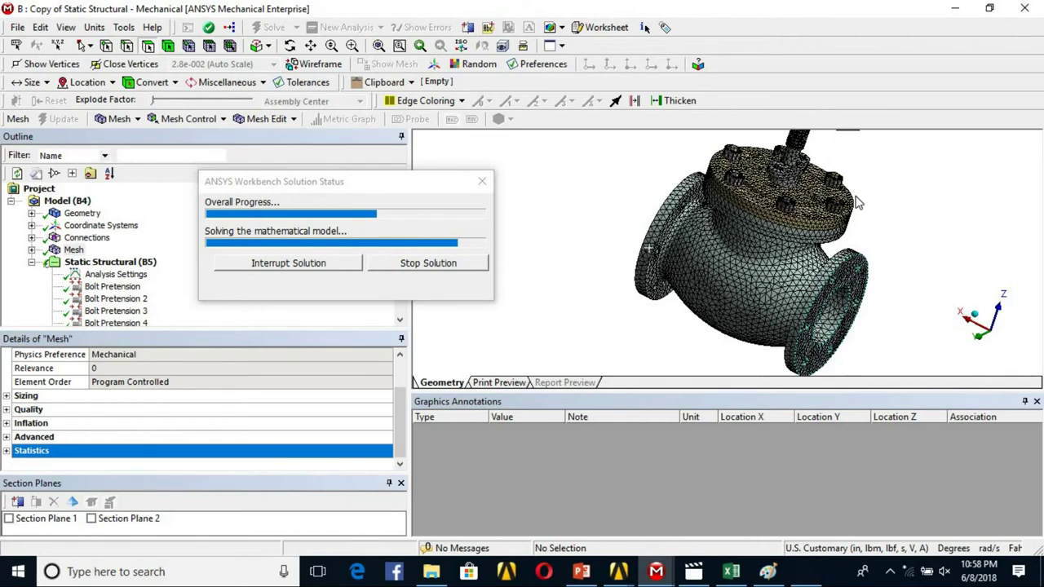
# Examine the unmeshed valve geometry of analysis B around the cover flange and both end flanges
pyautogui.moveTo(280, 189); pyautogui.dragTo(283, 303)
pyautogui.click(67, 213)
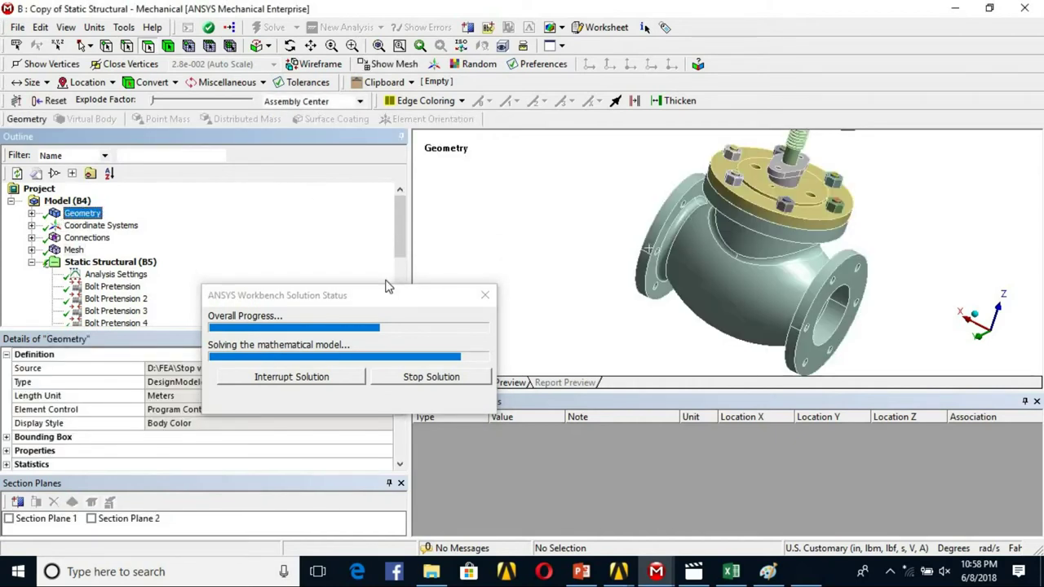
pyautogui.moveTo(411, 289); pyautogui.dragTo(462, 249)
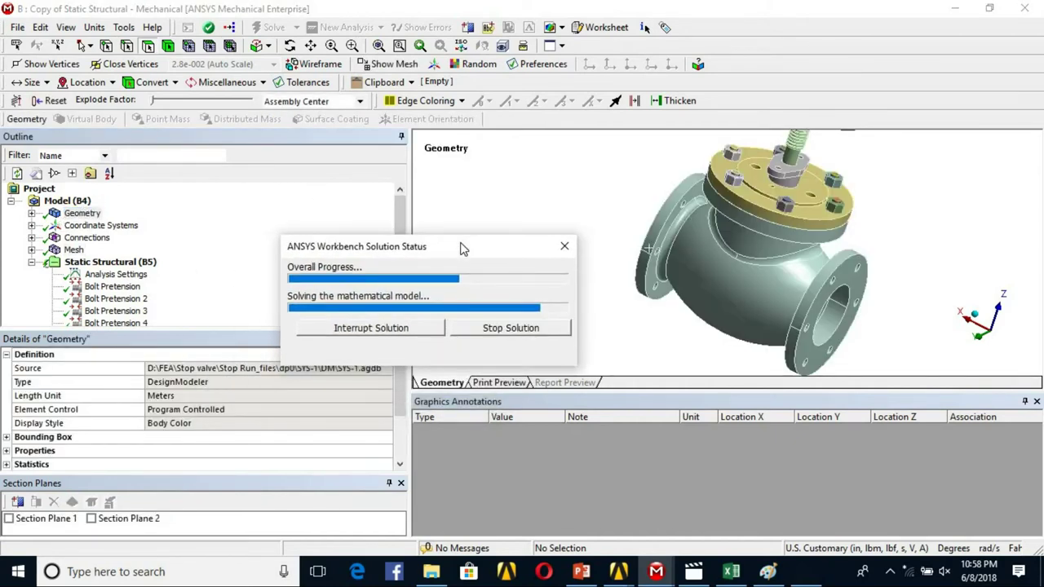
pyautogui.click(594, 200)
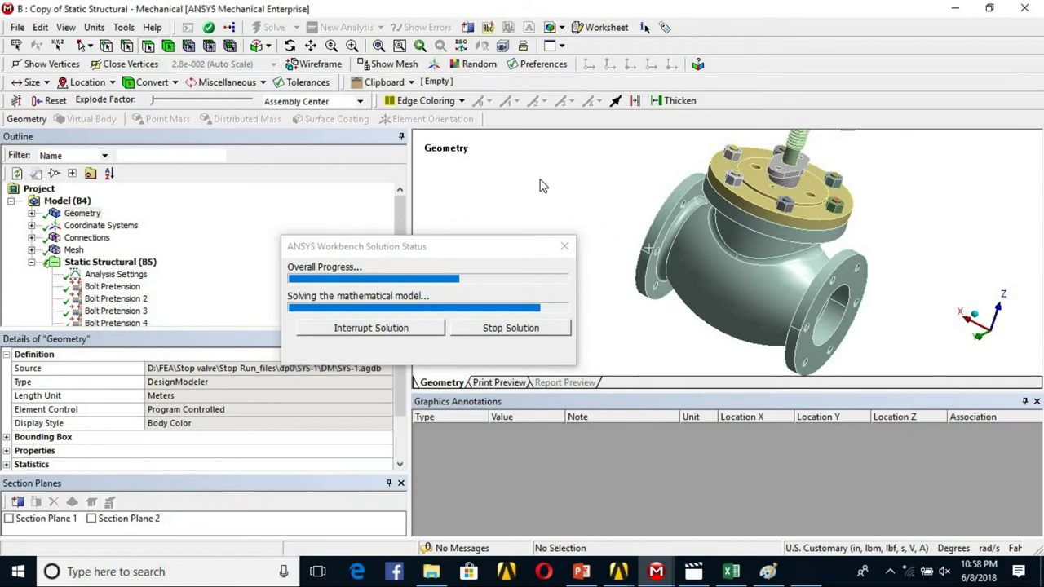
pyautogui.moveTo(490, 245); pyautogui.dragTo(342, 243)
pyautogui.click(493, 213)
pyautogui.moveTo(627, 248); pyautogui.dragTo(675, 235, button='middle')
pyautogui.moveTo(675, 235); pyautogui.dragTo(675, 235)
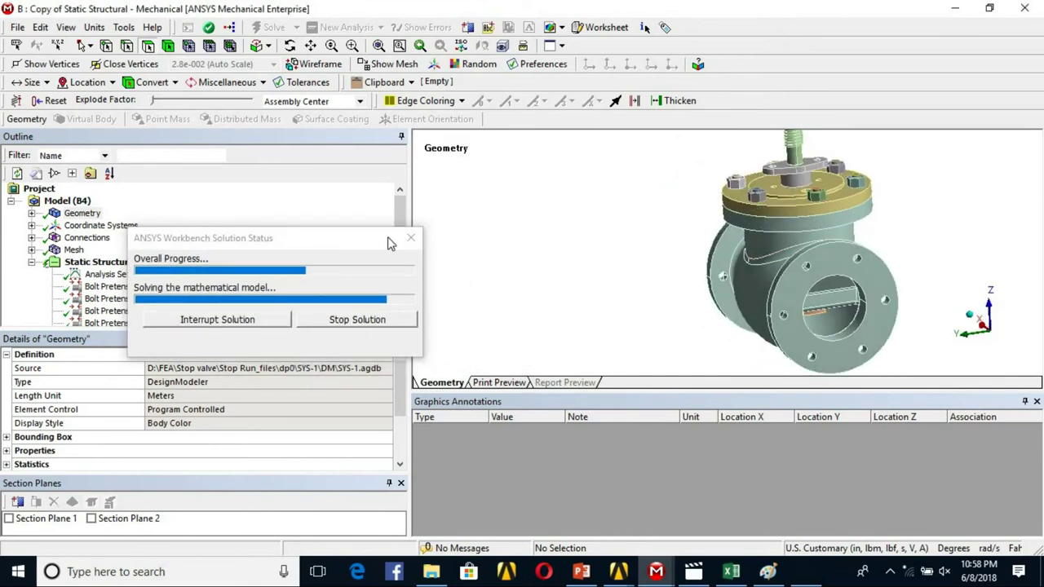
pyautogui.moveTo(306, 243); pyautogui.dragTo(365, 231)
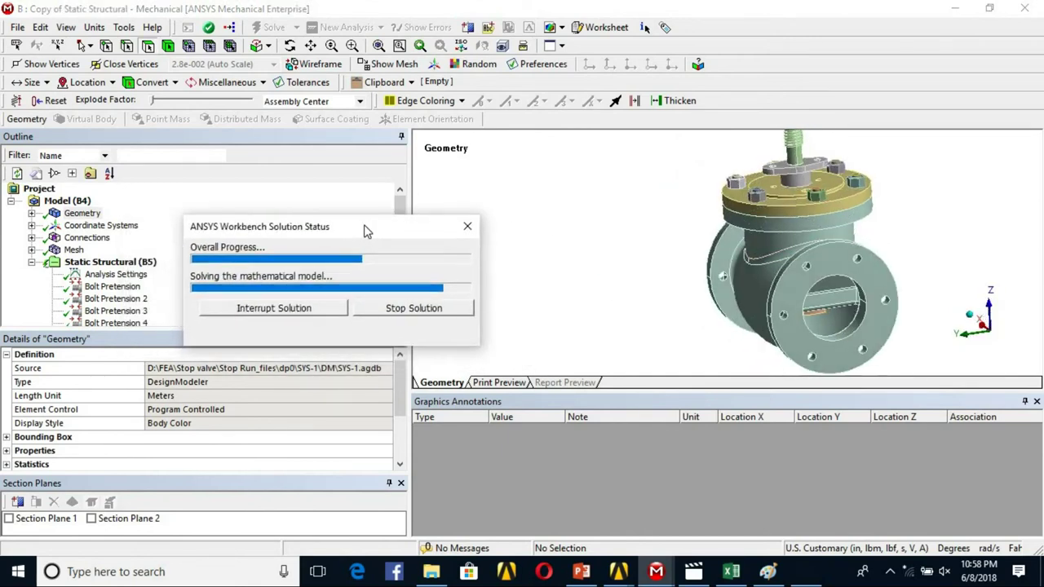
pyautogui.click(763, 220)
pyautogui.scroll(-3, 762, 221)
pyautogui.moveTo(738, 232); pyautogui.dragTo(610, 281, button='middle')
pyautogui.scroll(3, 794, 241)
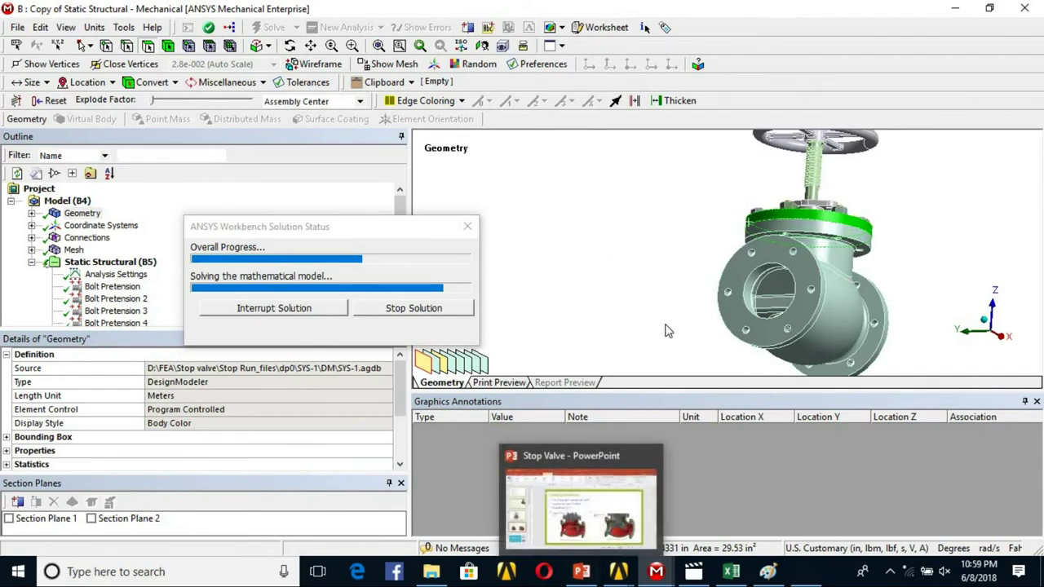
# Review the open-seat and closed-seat pressure pictures on PowerPoint's Loading Conditions slide, and switch to analysis C in Mechanical
pyautogui.click(582, 573)
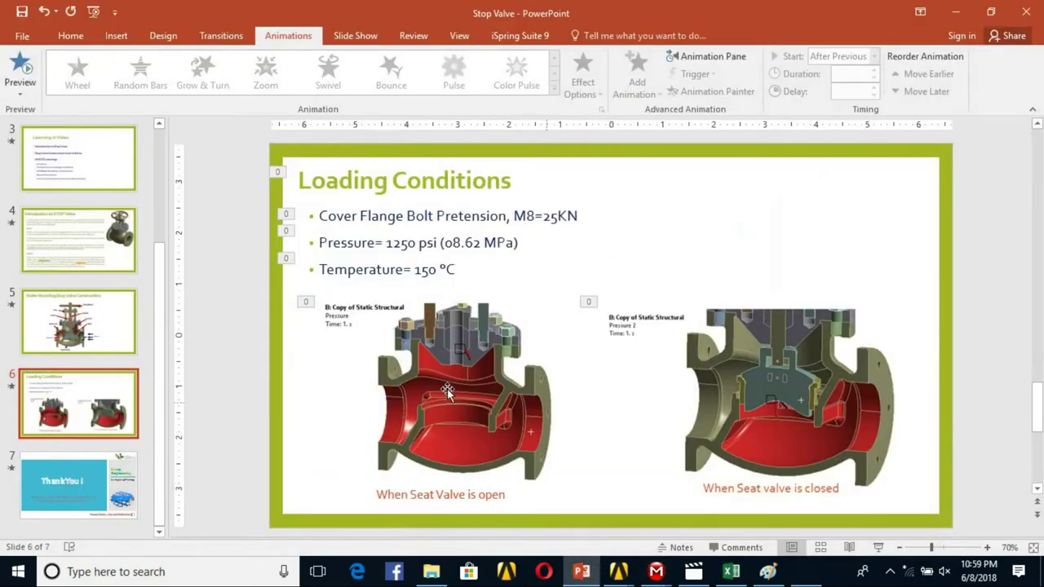
pyautogui.click(511, 405)
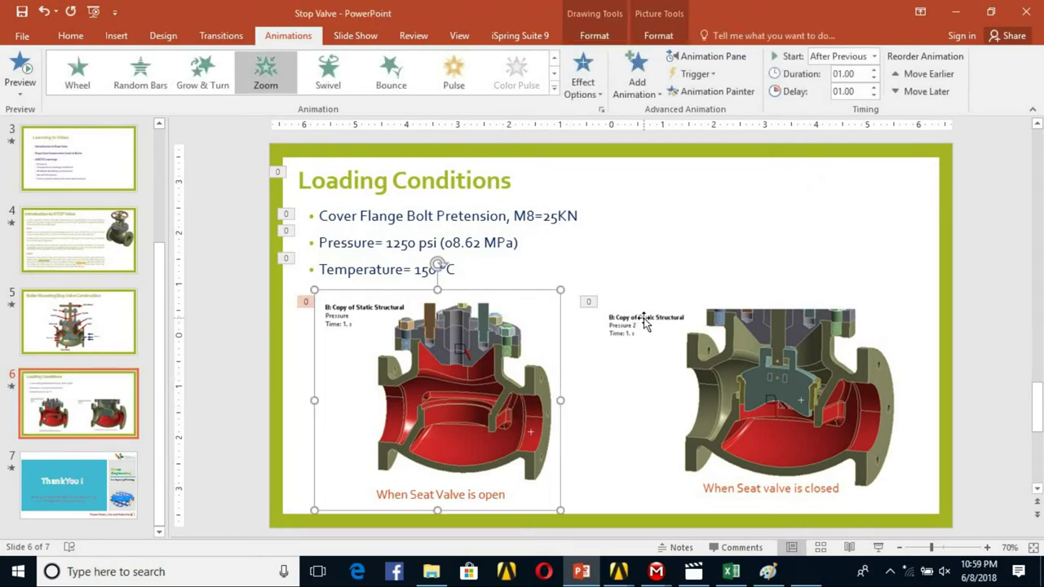
pyautogui.click(759, 437)
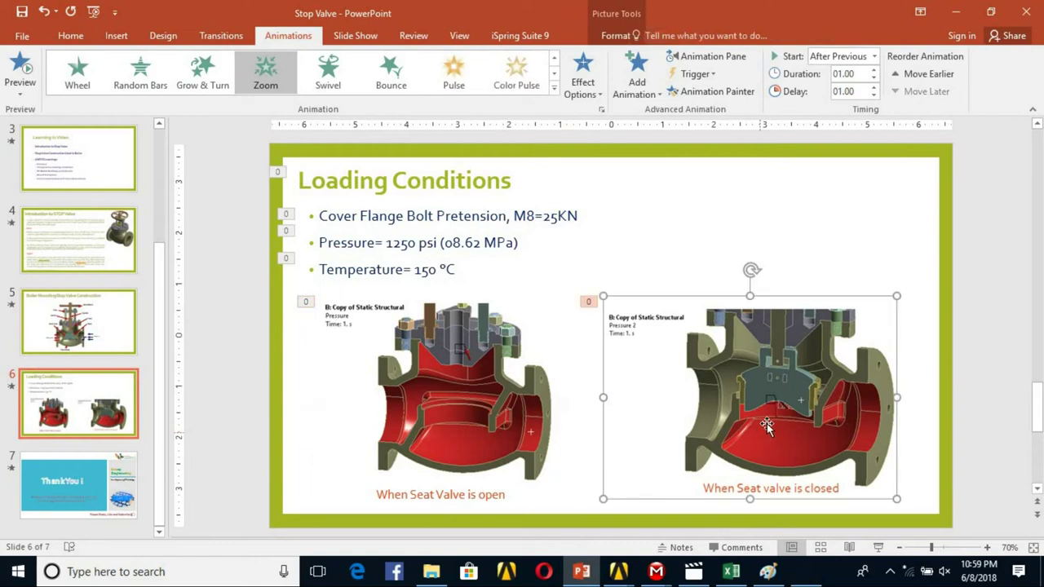
pyautogui.click(822, 245)
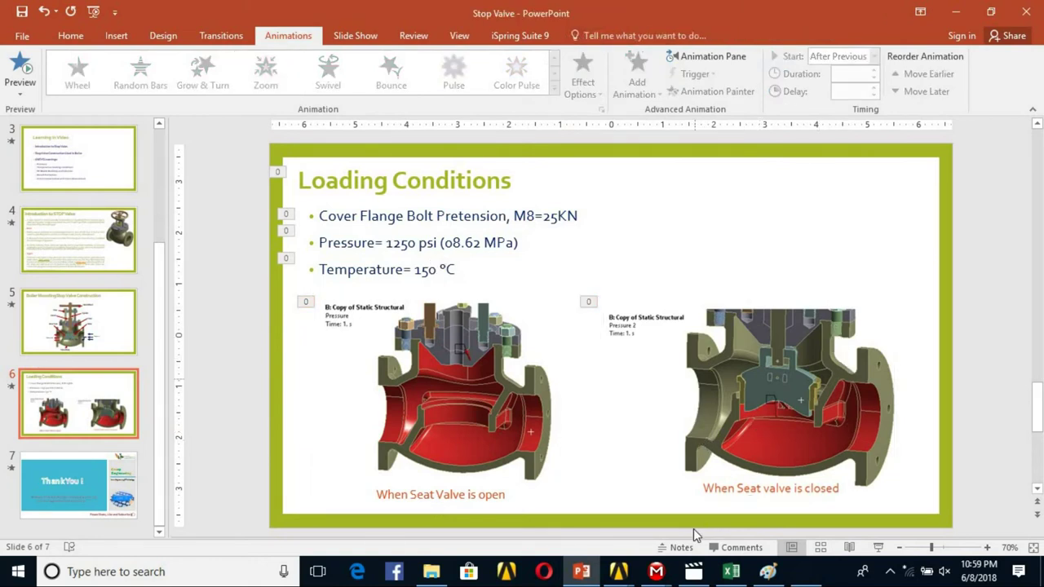
pyautogui.moveTo(655, 570)
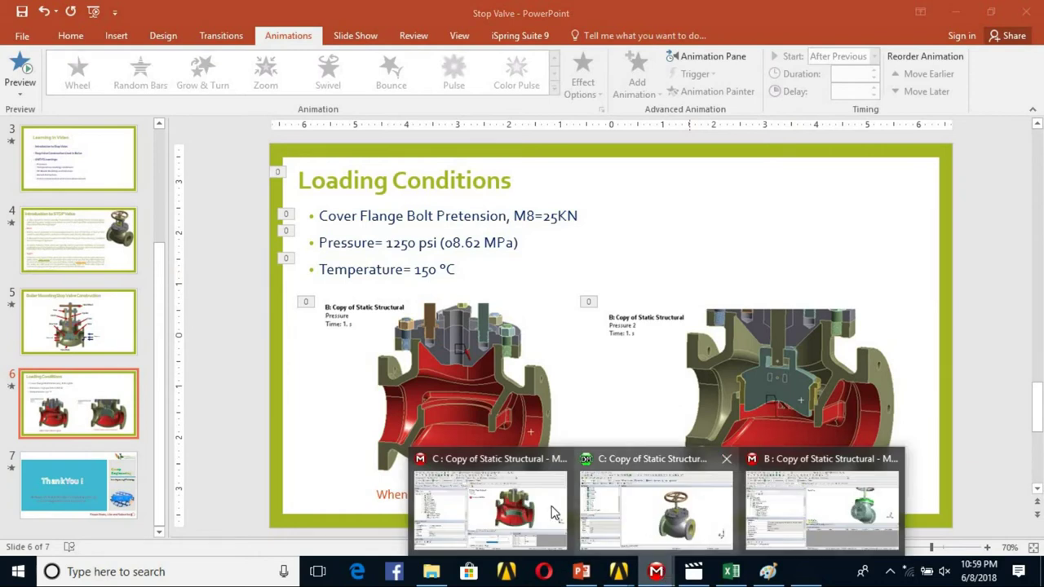
pyautogui.click(552, 512)
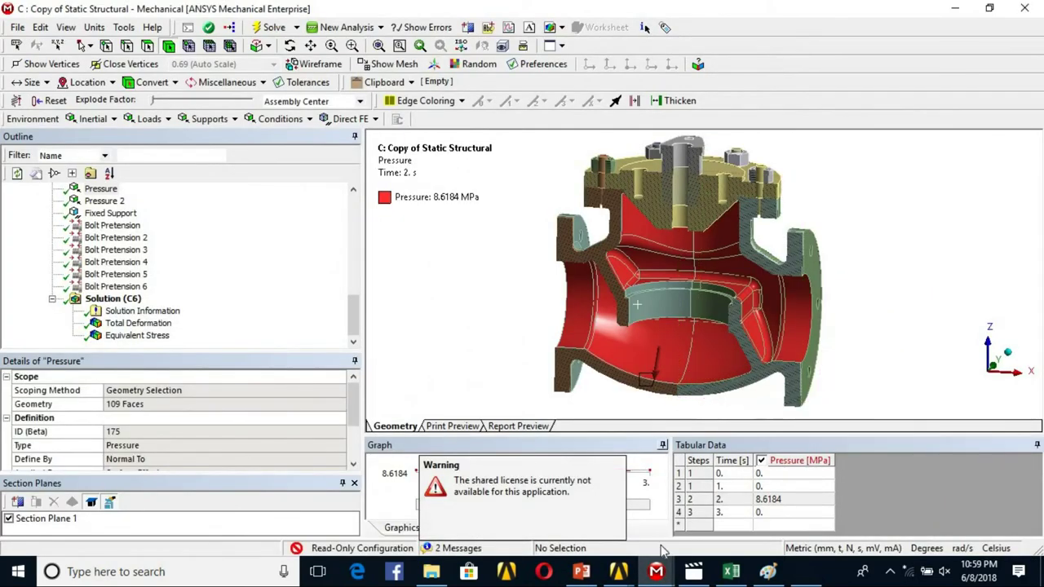
# Switch to the DesignModeler window of analysis C and show Plane4 on the valve's end flange
pyautogui.moveTo(655, 571)
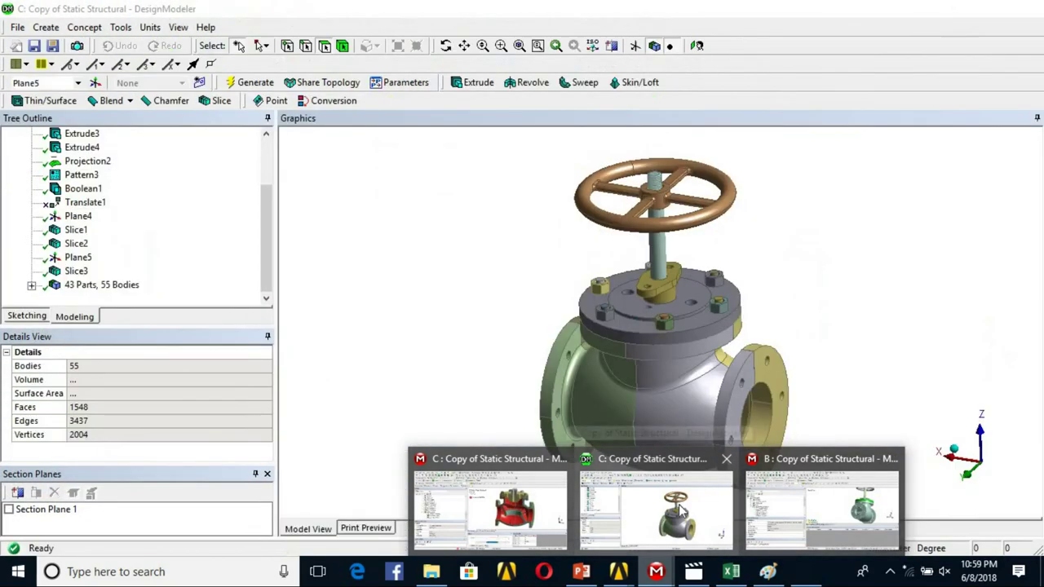
pyautogui.click(678, 504)
pyautogui.scroll(3, 654, 328)
pyautogui.keyDown('ctrl'); pyautogui.moveTo(654, 328); pyautogui.dragTo(647, 242, button='middle'); pyautogui.keyUp('ctrl')
pyautogui.scroll(-3, 652, 320)
pyautogui.moveTo(651, 320)
pyautogui.mouseDown(button='middle')
pyautogui.moveTo(487, 310)
pyautogui.moveTo(641, 321)
pyautogui.mouseUp(button='middle')
pyautogui.click(65, 216)
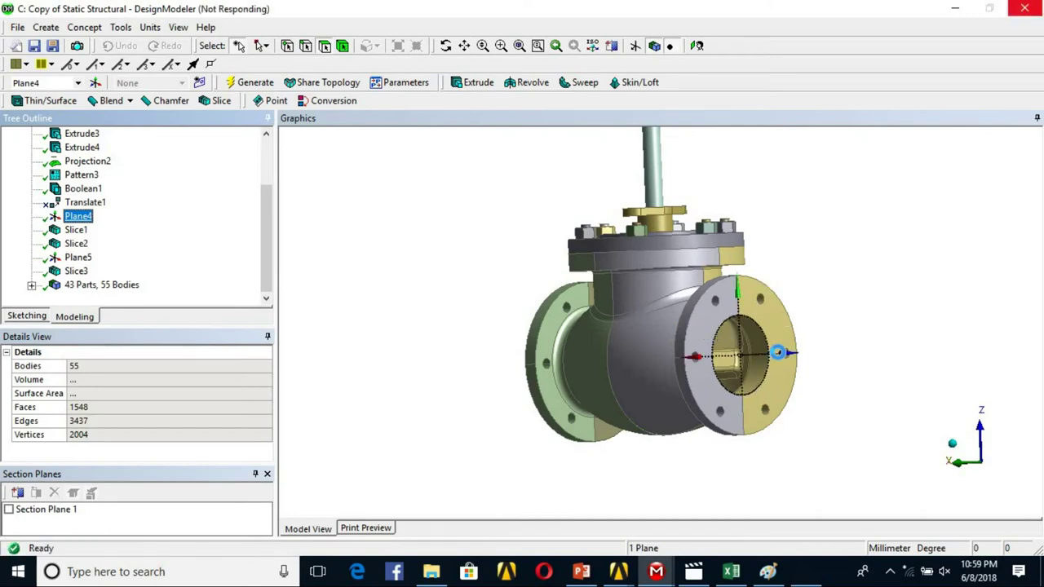
pyautogui.scroll(-3, 760, 327)
pyautogui.moveTo(681, 351); pyautogui.dragTo(690, 368)
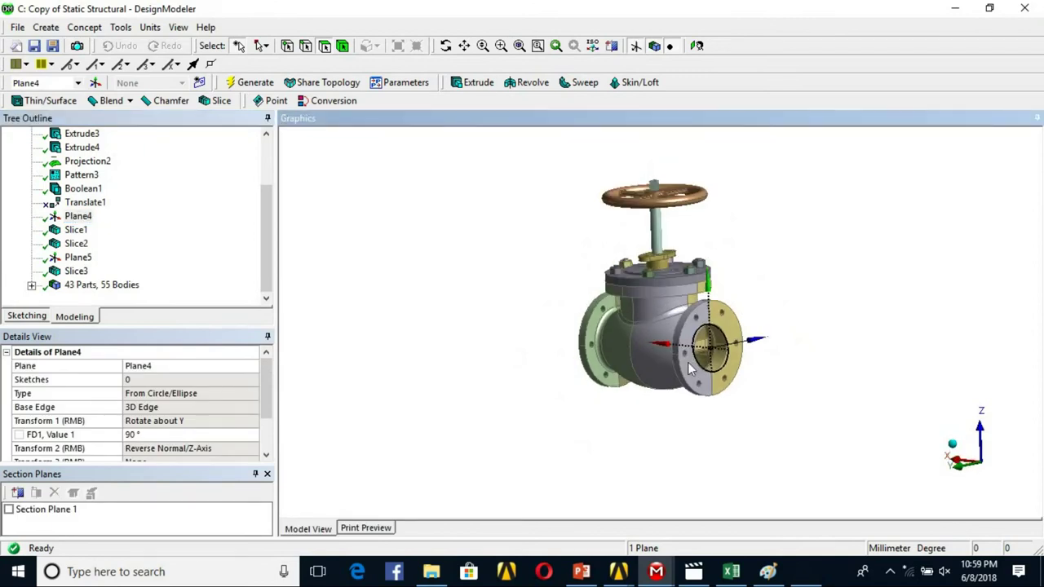
# Show Plane5 at the cover flange of the valve and view its orientation
pyautogui.click(73, 258)
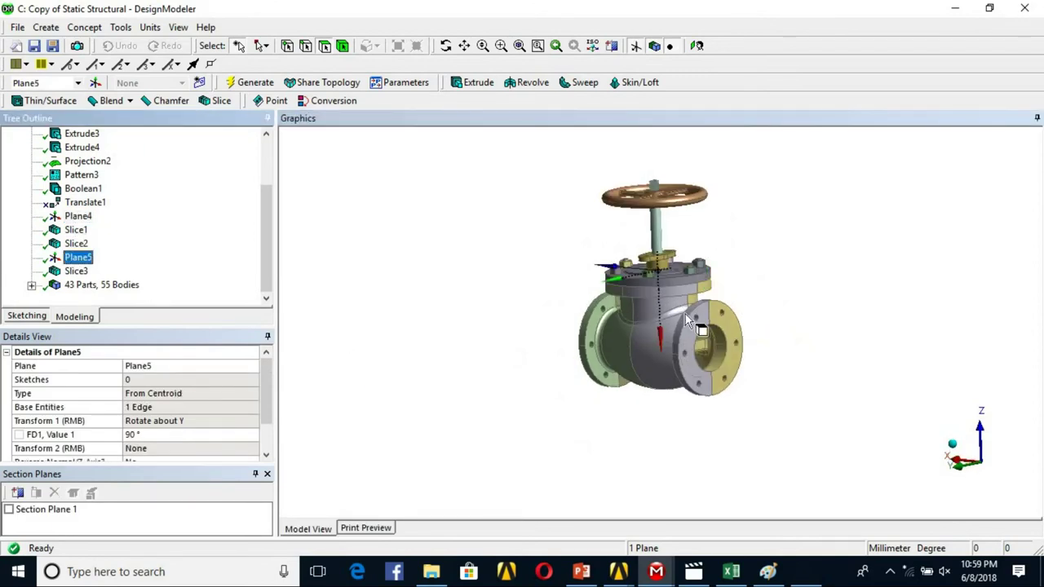
pyautogui.moveTo(689, 322); pyautogui.dragTo(697, 341, button='middle')
pyautogui.moveTo(702, 302); pyautogui.dragTo(710, 280, button='middle')
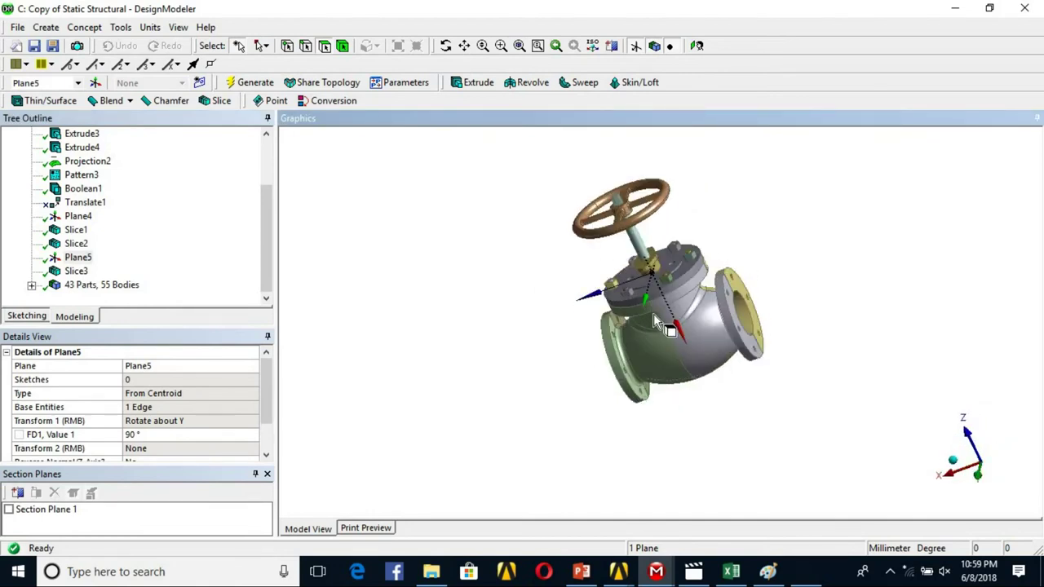
# Hide the sliced section of the valve body next to the end flange to expose the interior
pyautogui.scroll(3, 655, 320)
pyautogui.click(646, 379)
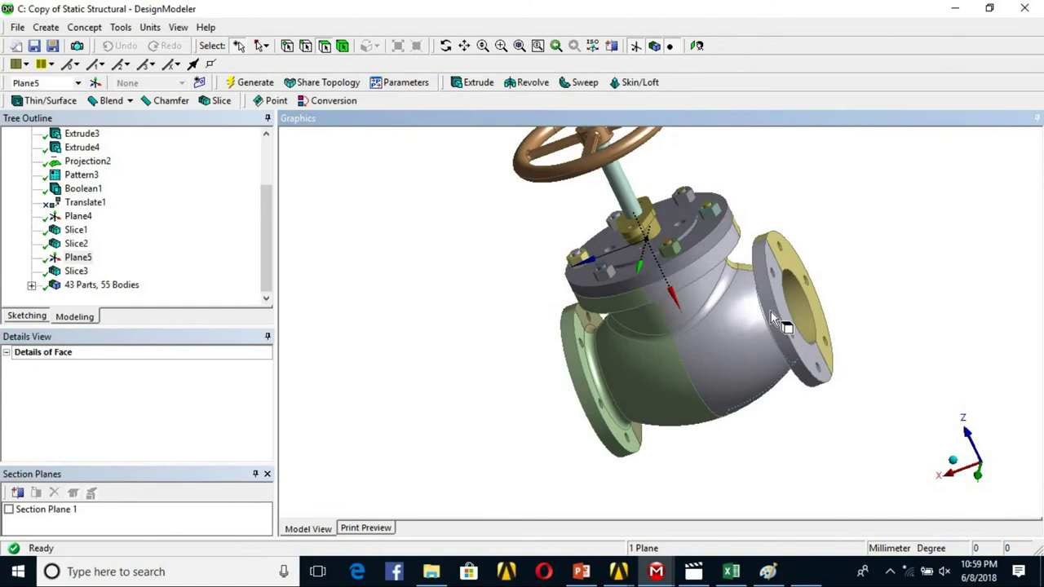
pyautogui.click(754, 326)
pyautogui.click(834, 357)
pyautogui.moveTo(811, 354); pyautogui.dragTo(564, 377, button='middle')
pyautogui.scroll(3, 608, 367)
pyautogui.click(565, 377)
pyautogui.rightClick(564, 377)
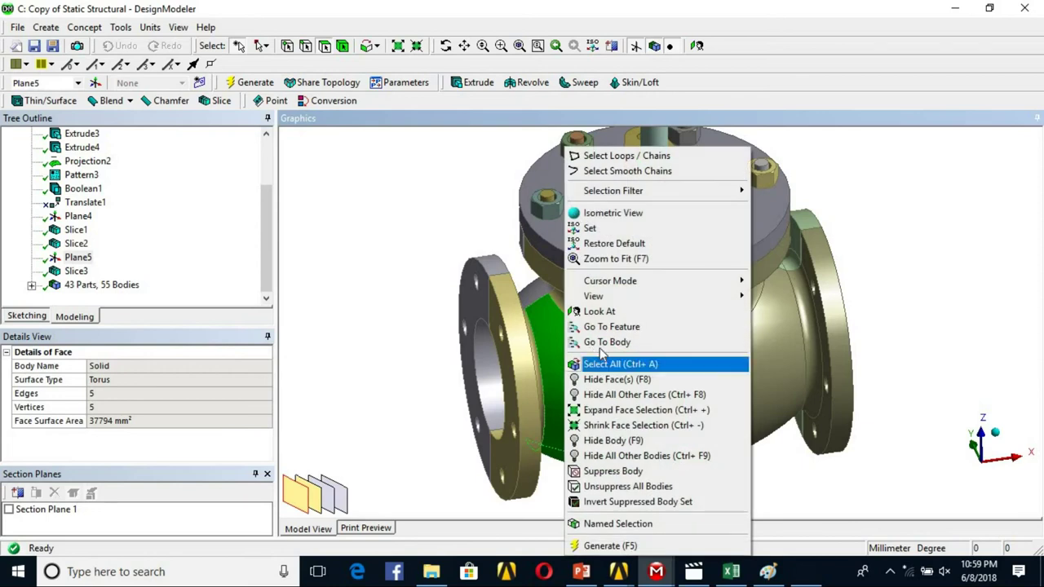
pyautogui.click(614, 440)
# Examine the contact area between the seat ring and the body's internal partition wall
pyautogui.moveTo(589, 361); pyautogui.dragTo(730, 269, button='middle')
pyautogui.scroll(3, 571, 399)
pyautogui.scroll(2, 729, 267)
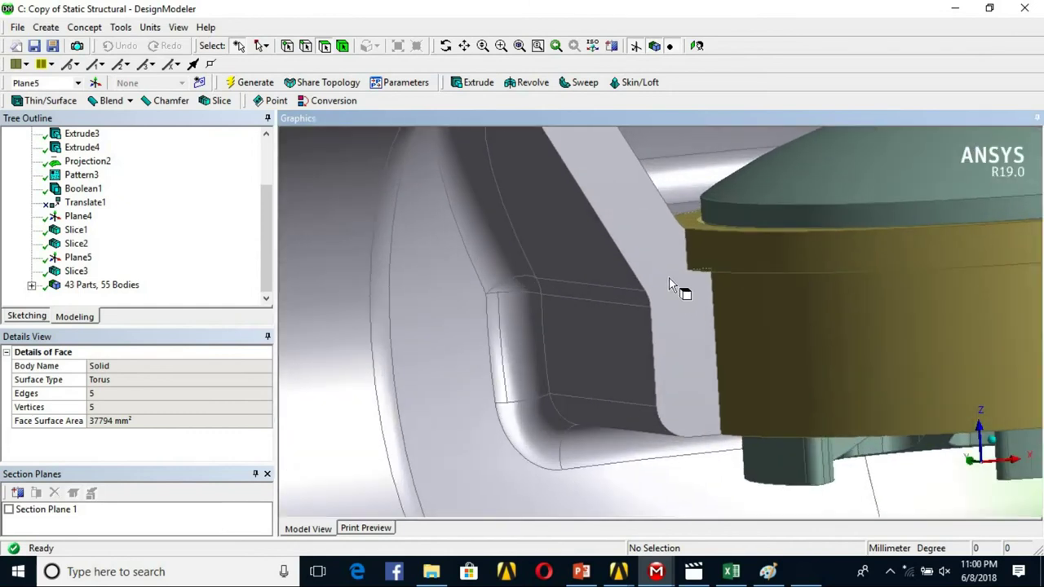
pyautogui.moveTo(645, 221); pyautogui.dragTo(533, 225, button='middle')
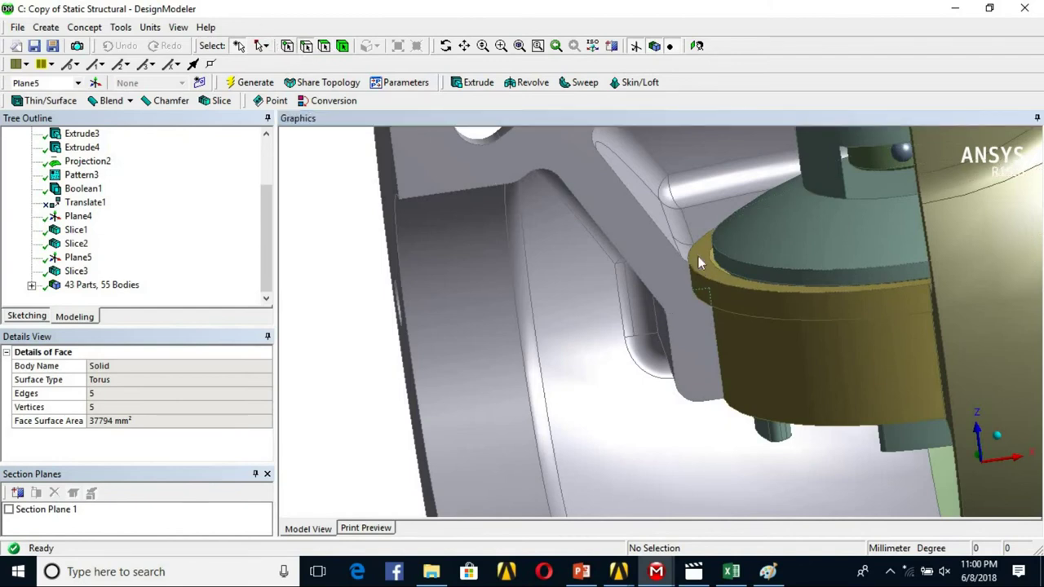
pyautogui.moveTo(658, 288); pyautogui.dragTo(683, 285, button='middle')
pyautogui.scroll(2, 684, 285)
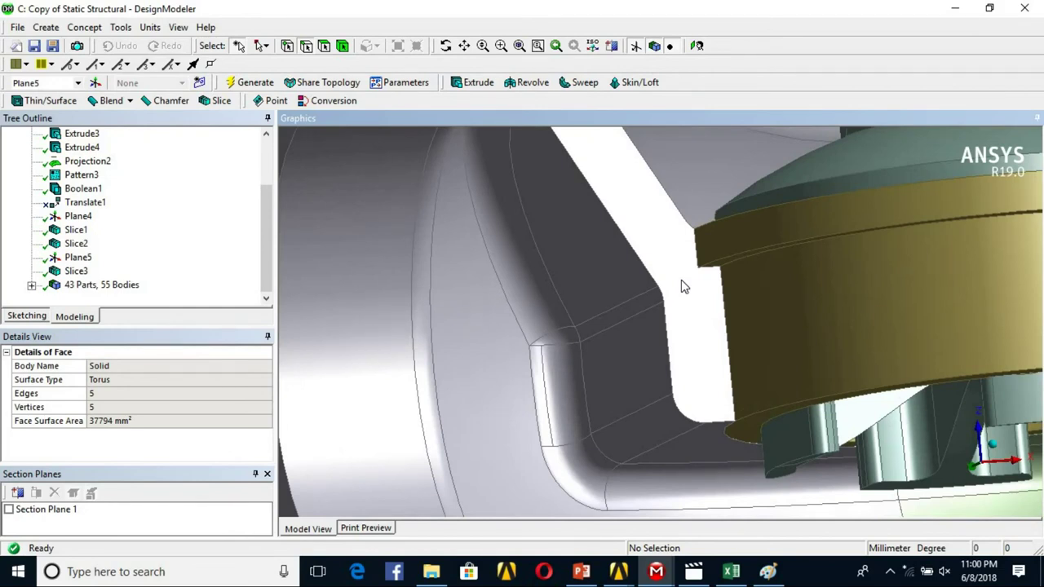
pyautogui.scroll(-2, 662, 316)
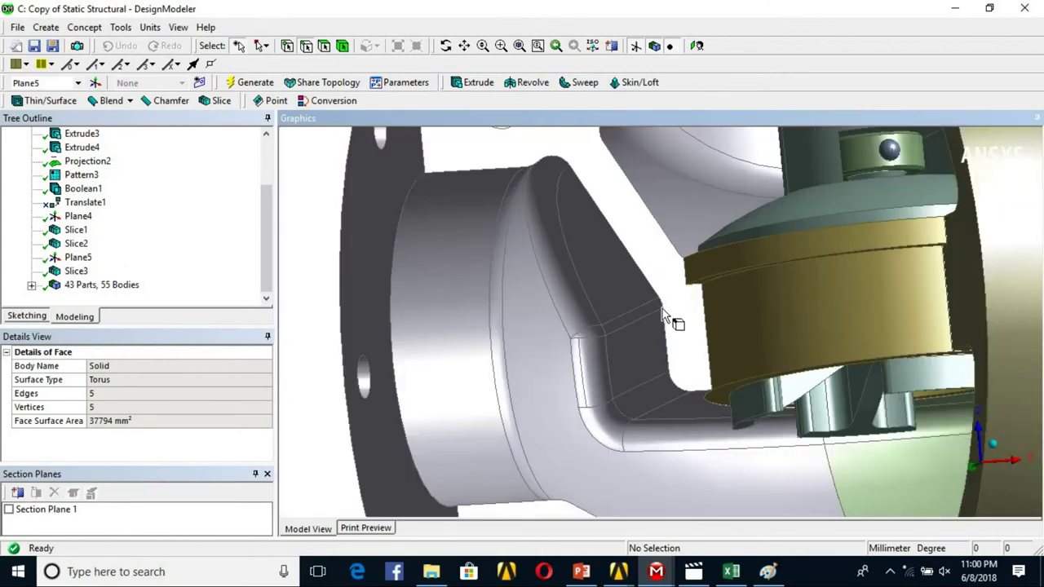
# Examine the cut-open valve around the internal seat wall and show all bodies of the model again
pyautogui.scroll(3, 663, 314)
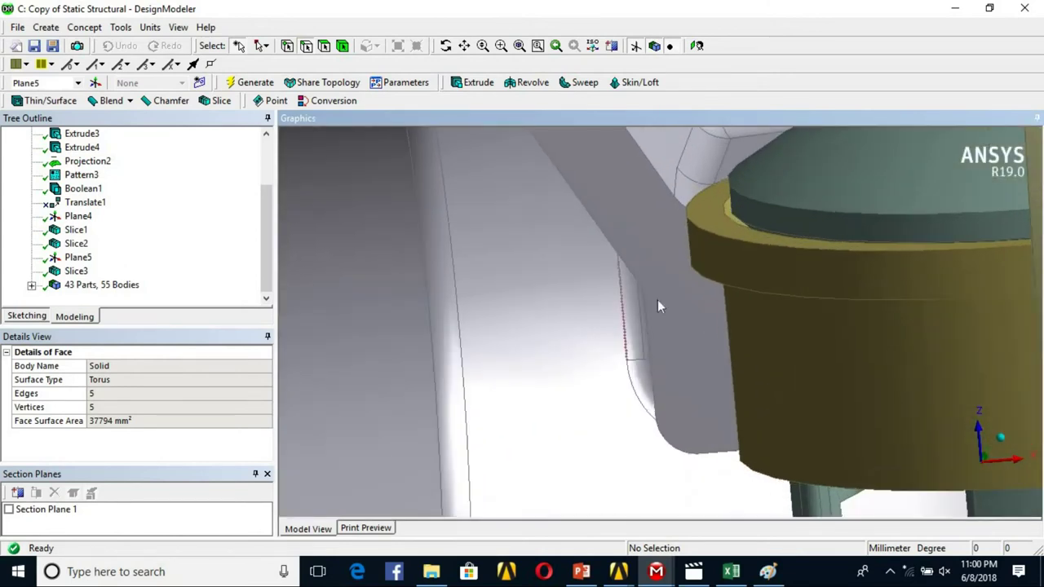
pyautogui.scroll(-5, 659, 305)
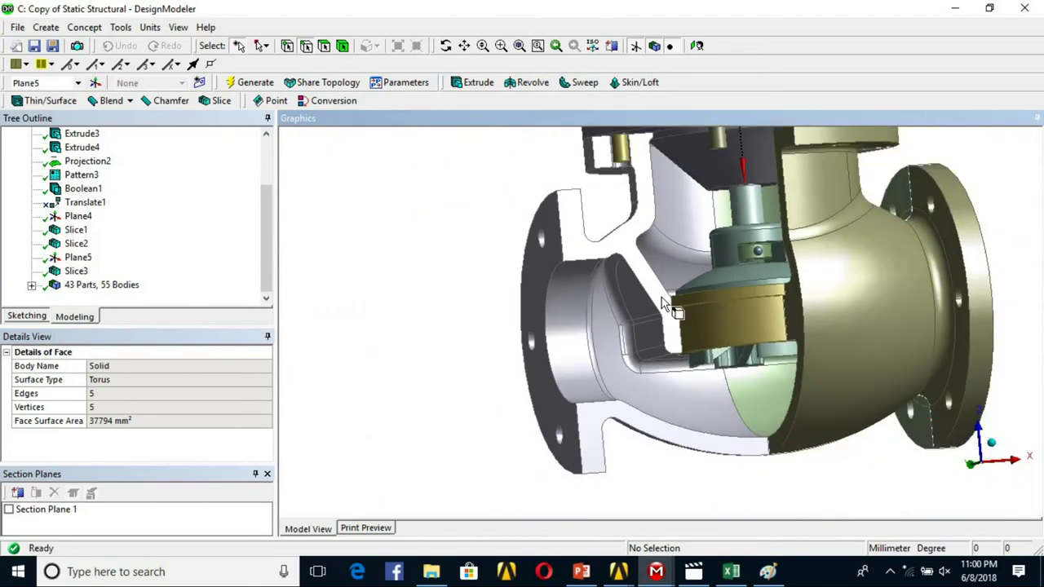
pyautogui.scroll(3, 665, 319)
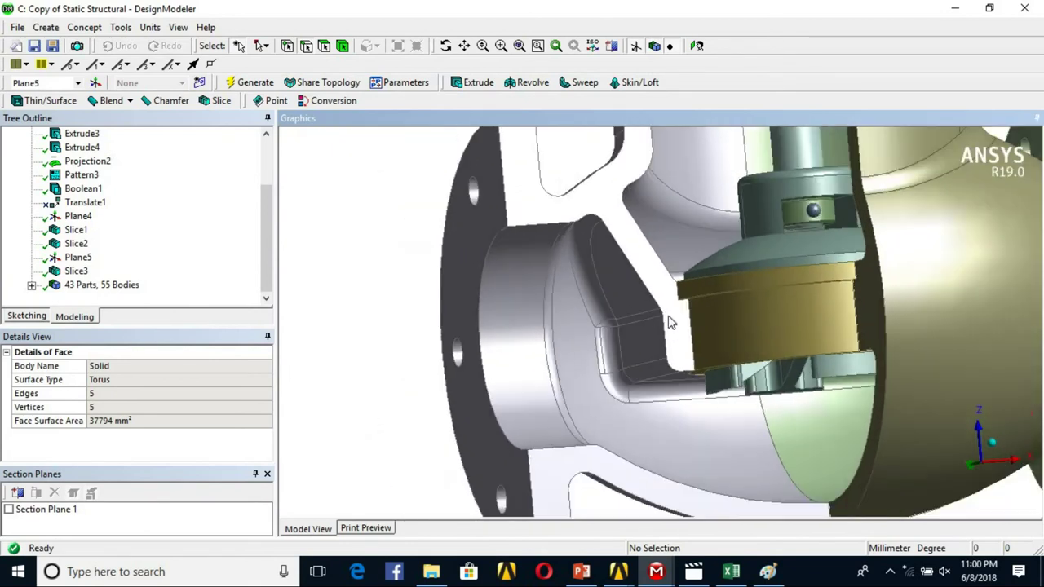
pyautogui.scroll(-5, 562, 358)
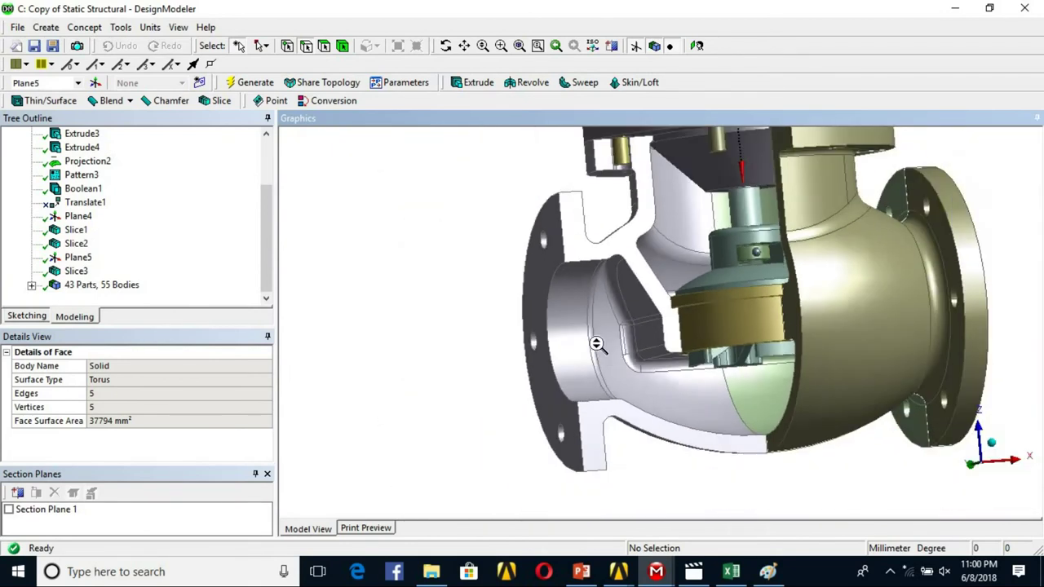
pyautogui.rightClick(494, 263)
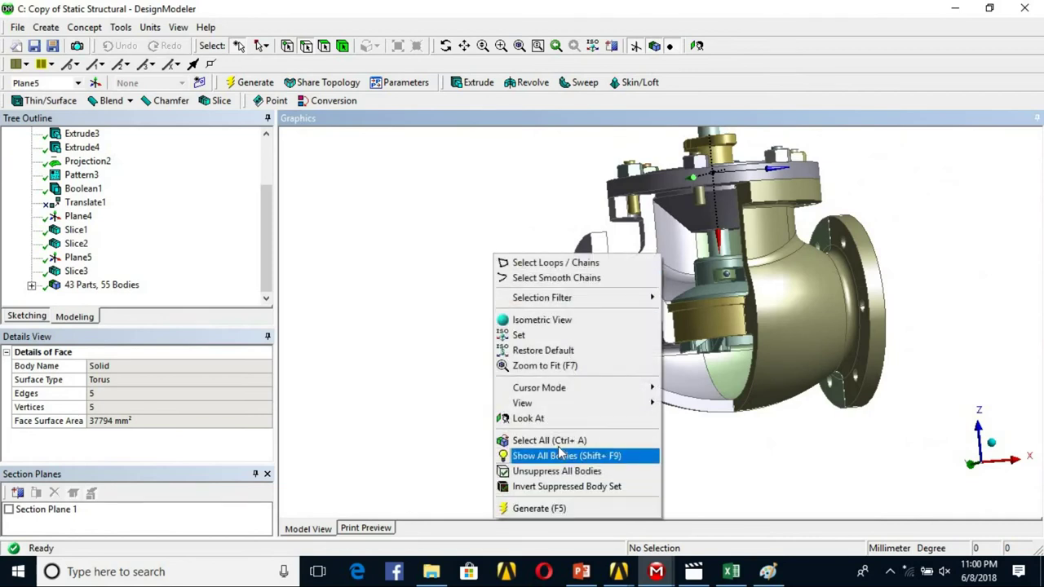
pyautogui.click(549, 441)
pyautogui.rightClick(527, 298)
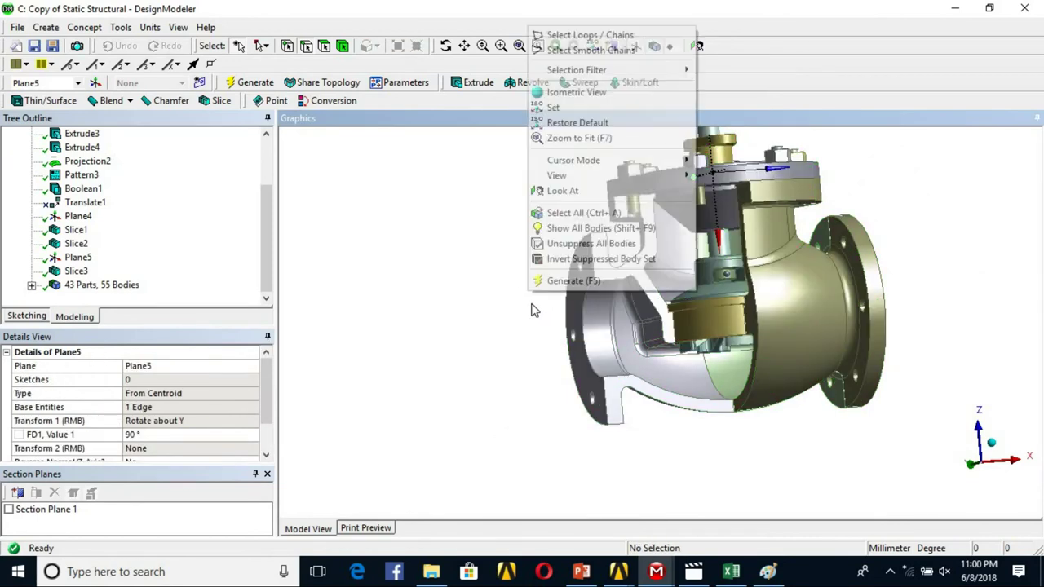
pyautogui.click(598, 227)
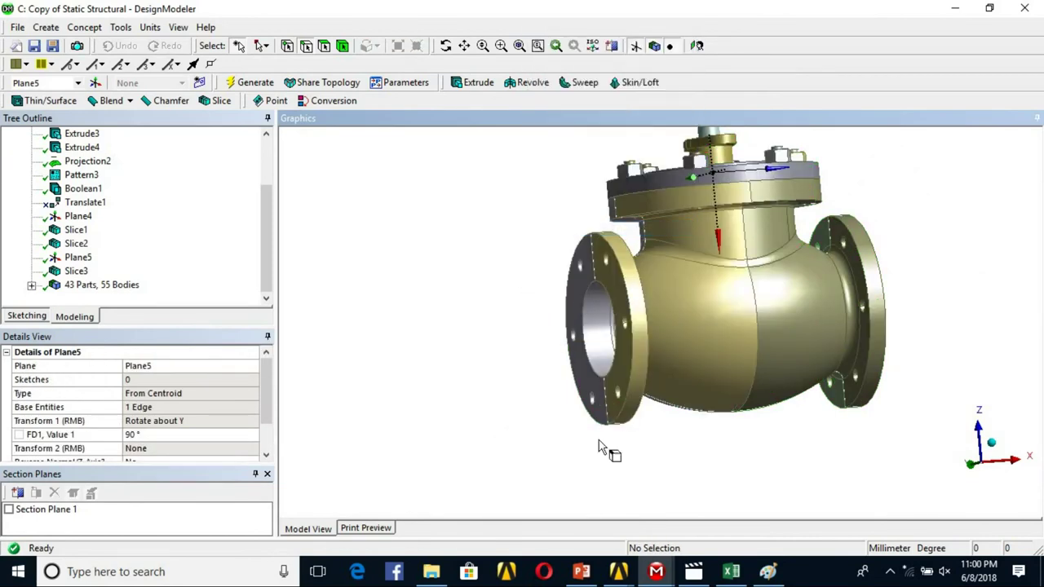
# Switch to the Mechanical window of C: Copy of Static Structural and display its Equivalent Stress result
pyautogui.click(654, 574)
pyautogui.click(522, 526)
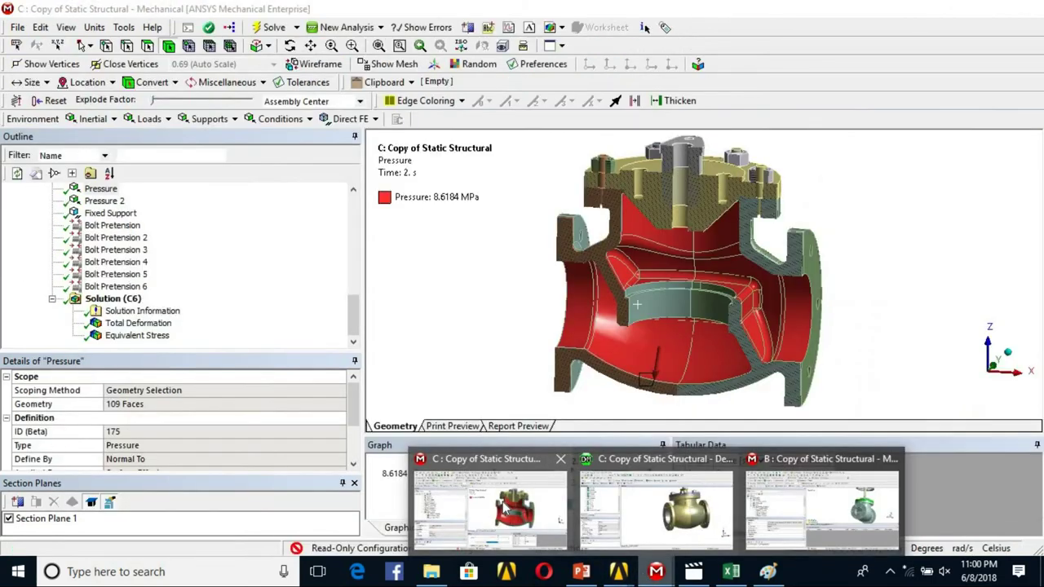
pyautogui.click(112, 298)
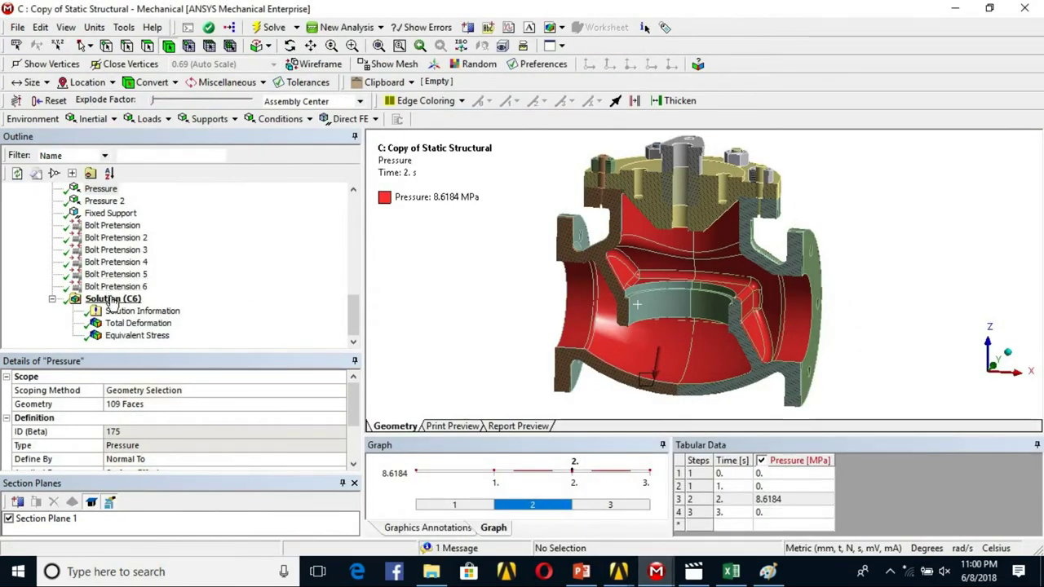
pyautogui.scroll(4, 124, 269)
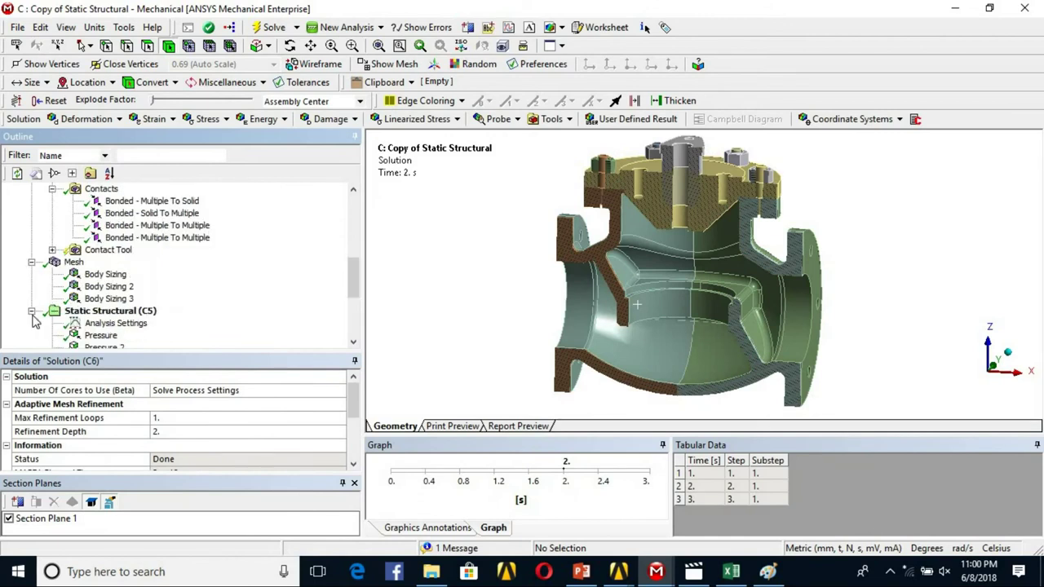
pyautogui.click(31, 318)
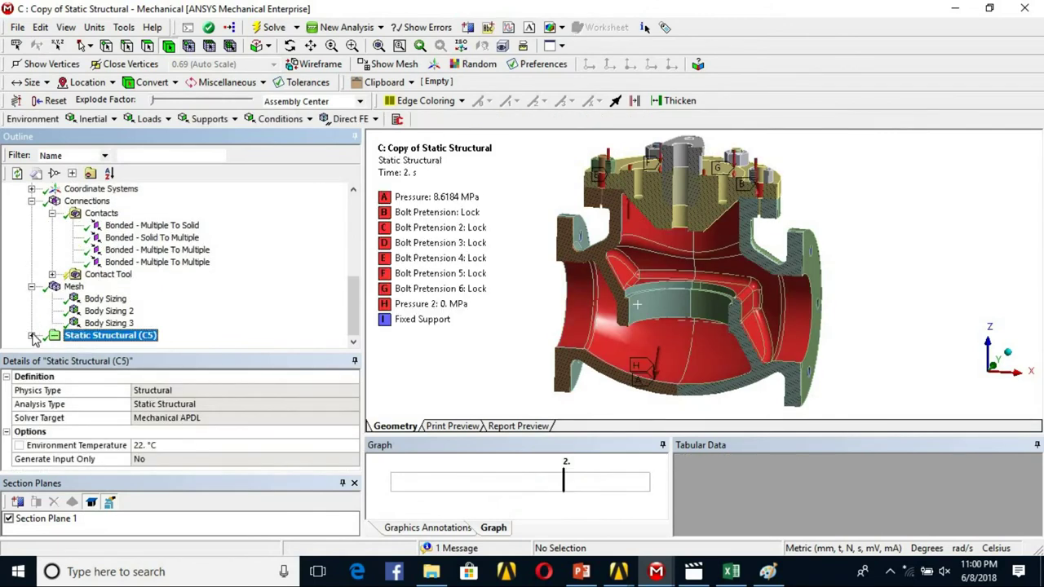
pyautogui.click(32, 335)
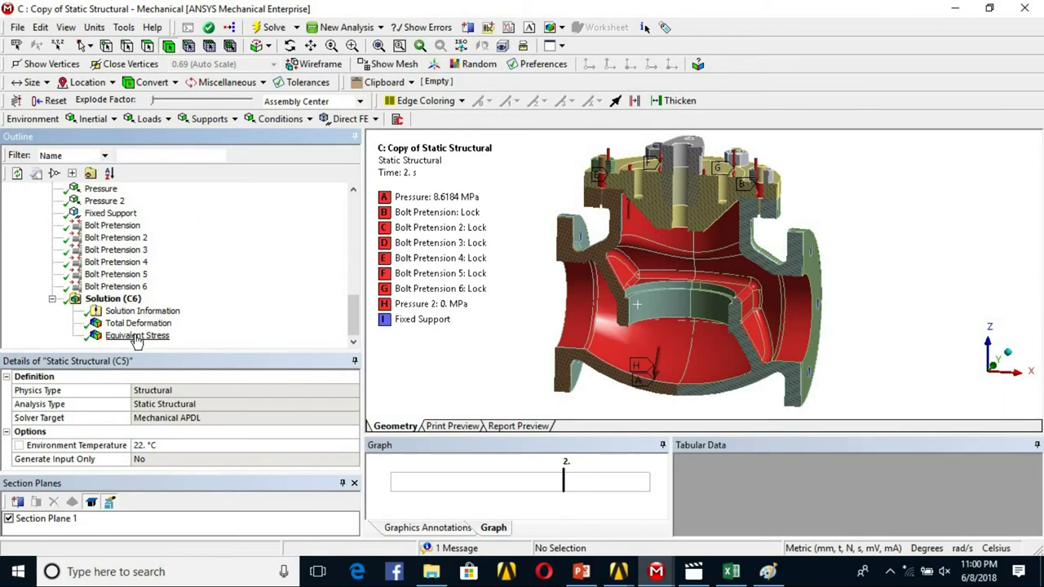
pyautogui.click(137, 336)
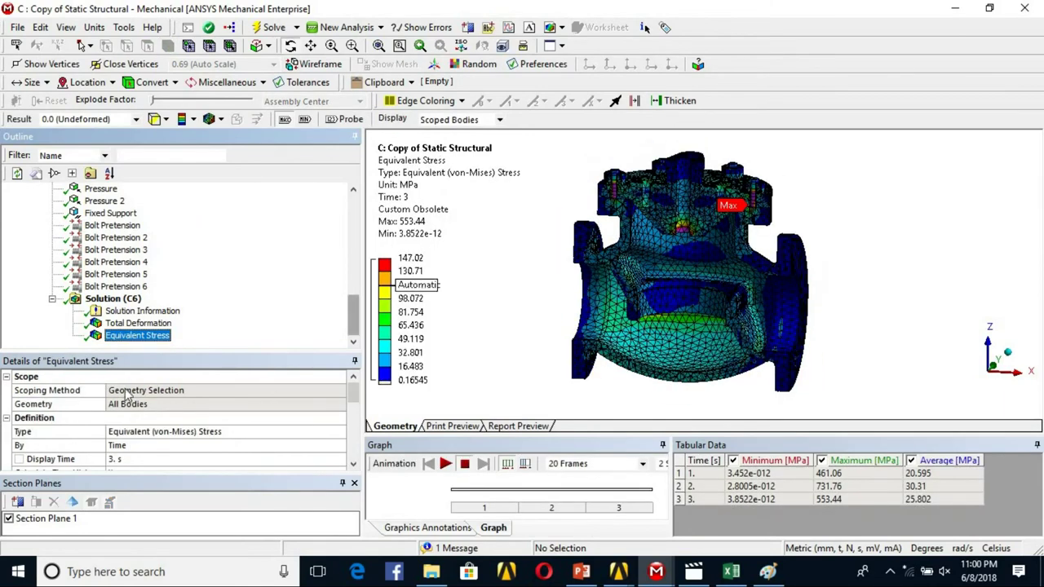
# Turn off Section Plane 1, select the four valve housing bodies and the bonnet cover, and hide all other bodies
pyautogui.click(186, 300)
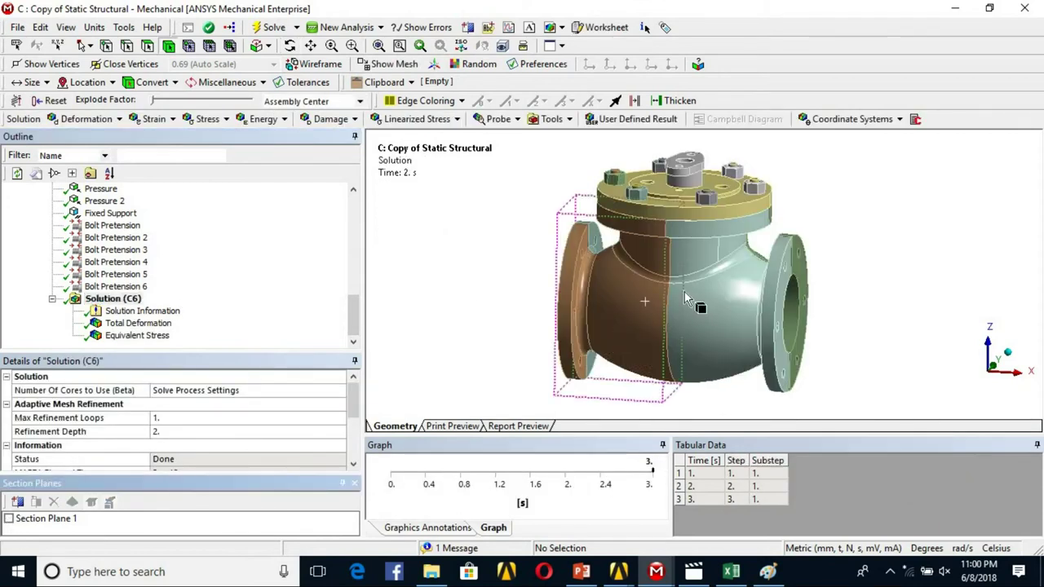
pyautogui.moveTo(656, 284); pyautogui.dragTo(704, 271)
pyautogui.moveTo(758, 272); pyautogui.dragTo(628, 280, button='middle')
pyautogui.keyDown('ctrl'); pyautogui.click(896, 283); pyautogui.keyUp('ctrl')
pyautogui.keyDown('ctrl'); pyautogui.click(947, 204); pyautogui.keyUp('ctrl')
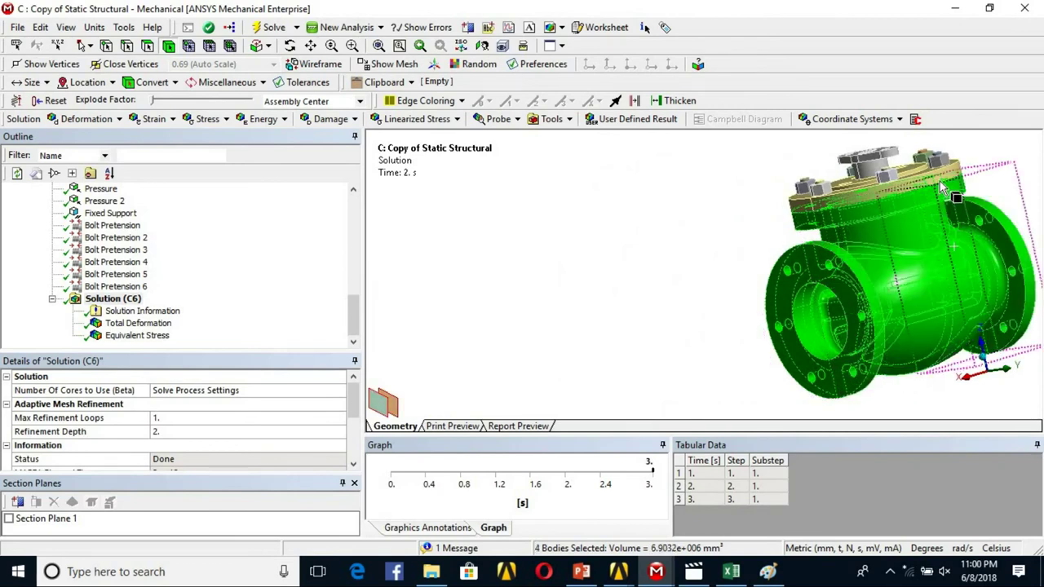
pyautogui.keyDown('ctrl'); pyautogui.click(945, 186); pyautogui.keyUp('ctrl')
pyautogui.moveTo(945, 186); pyautogui.dragTo(662, 214, button='middle')
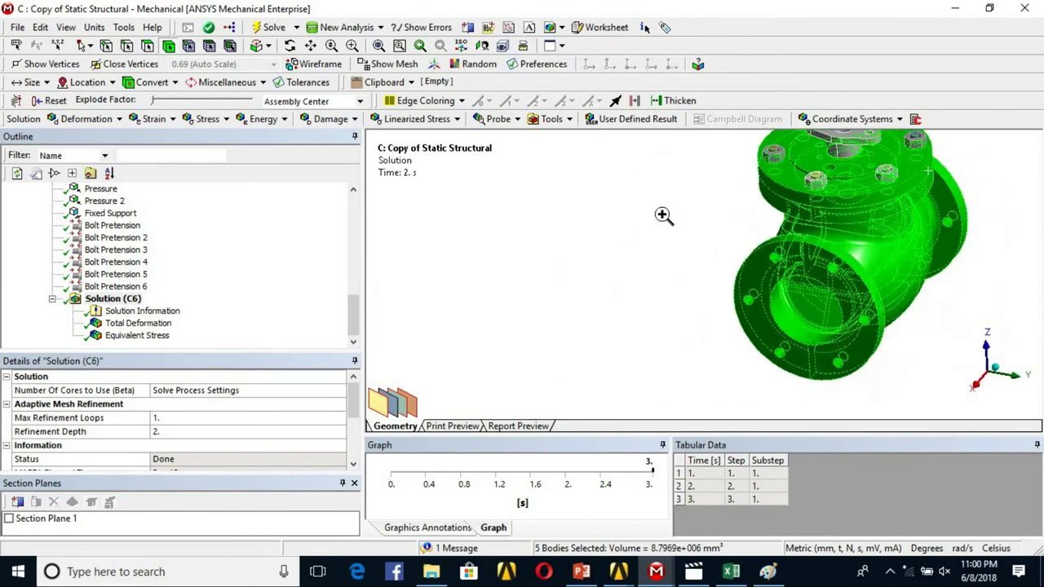
pyautogui.rightClick(708, 261)
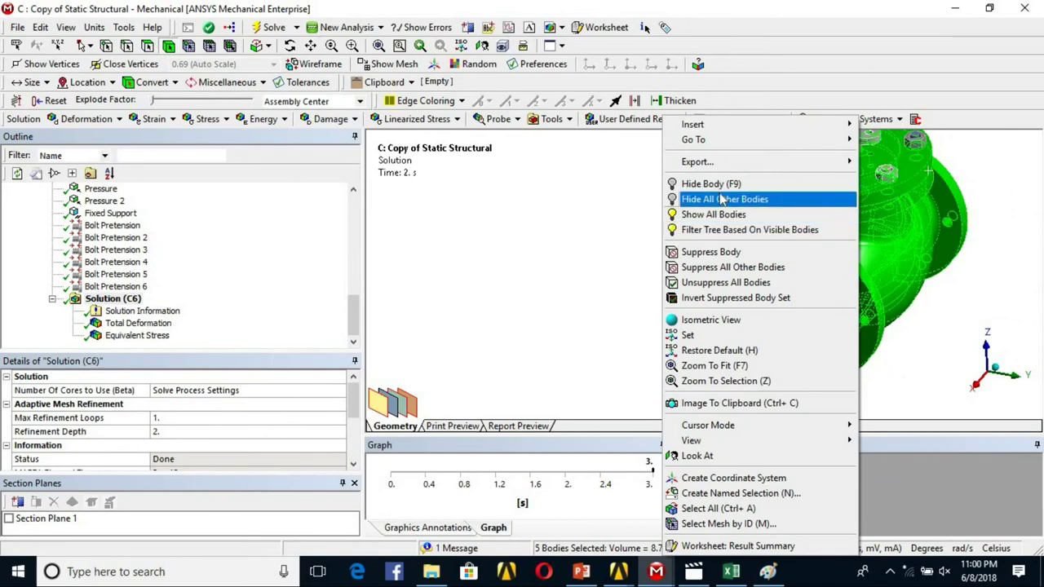
pyautogui.click(721, 200)
pyautogui.moveTo(640, 287); pyautogui.dragTo(663, 240, button='middle')
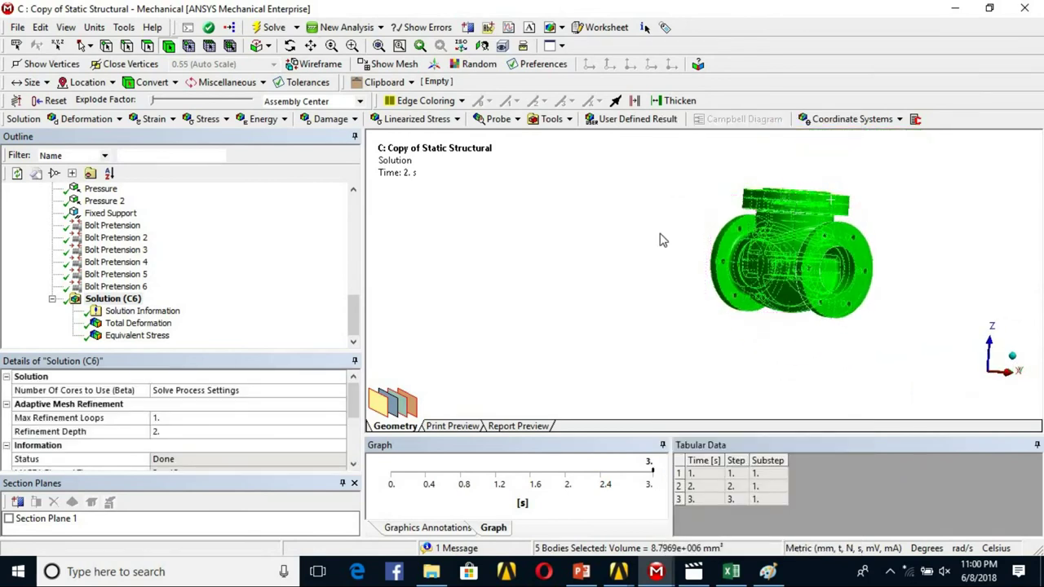
pyautogui.click(662, 240)
# Display the Equivalent Stress result on the visible bodies without mesh edges and cut it open with Section Plane 1
pyautogui.click(122, 336)
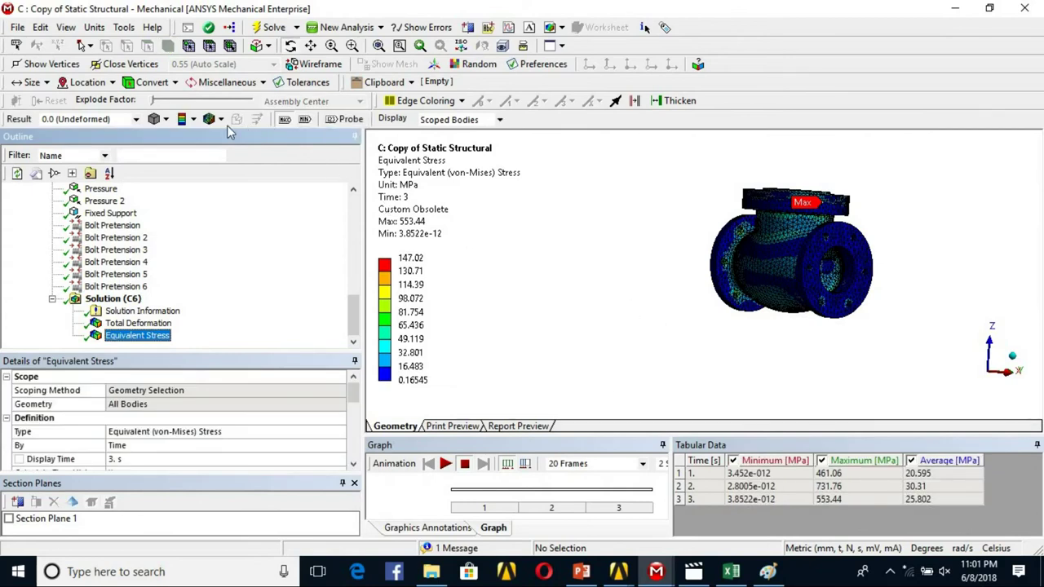
pyautogui.click(210, 120)
pyautogui.click(236, 136)
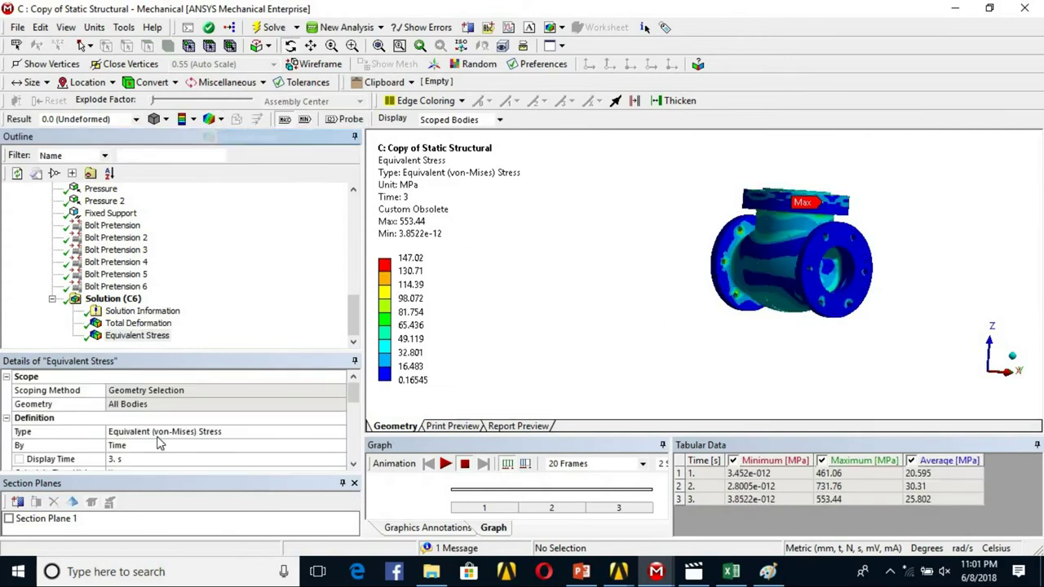
pyautogui.click(10, 520)
pyautogui.scroll(5, 795, 315)
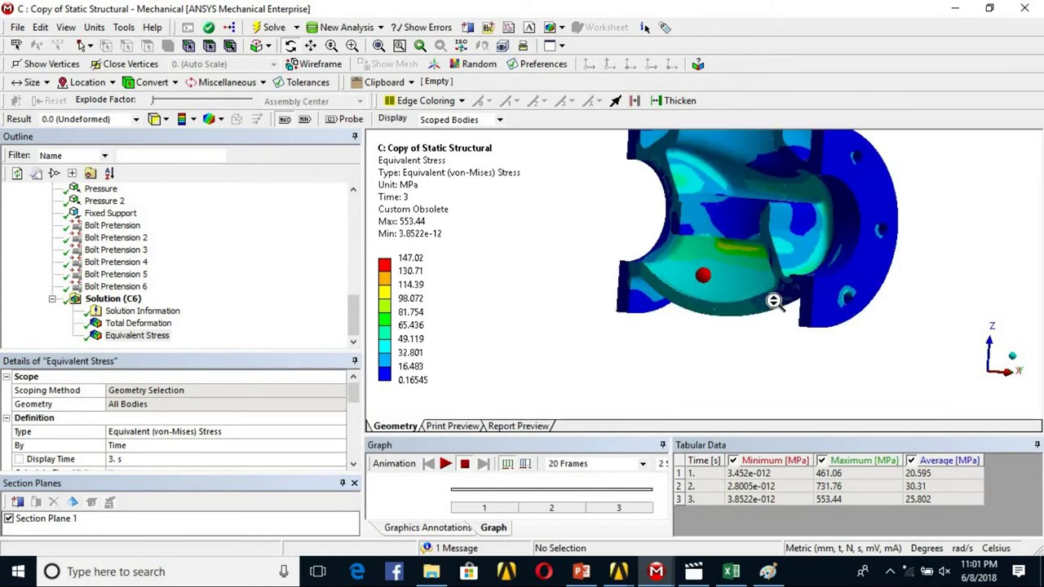
pyautogui.keyDown('ctrl'); pyautogui.moveTo(796, 316); pyautogui.dragTo(527, 274, button='middle'); pyautogui.keyUp('ctrl')
pyautogui.scroll(-4, 527, 274)
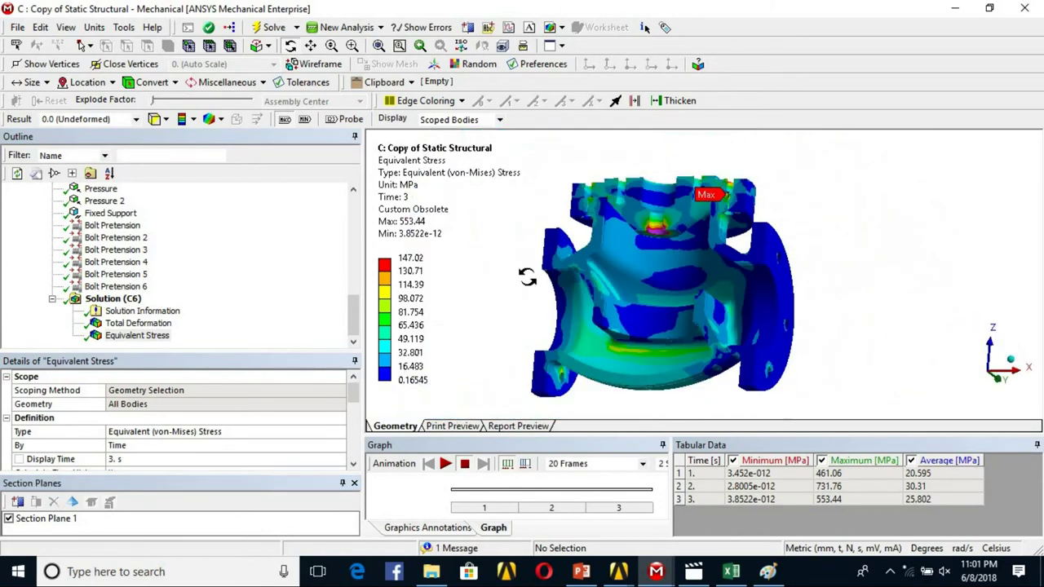
# Rescale the equivalent stress legend for the result at 3 s to an upper limit of 222.02 MPa
pyautogui.click(823, 500)
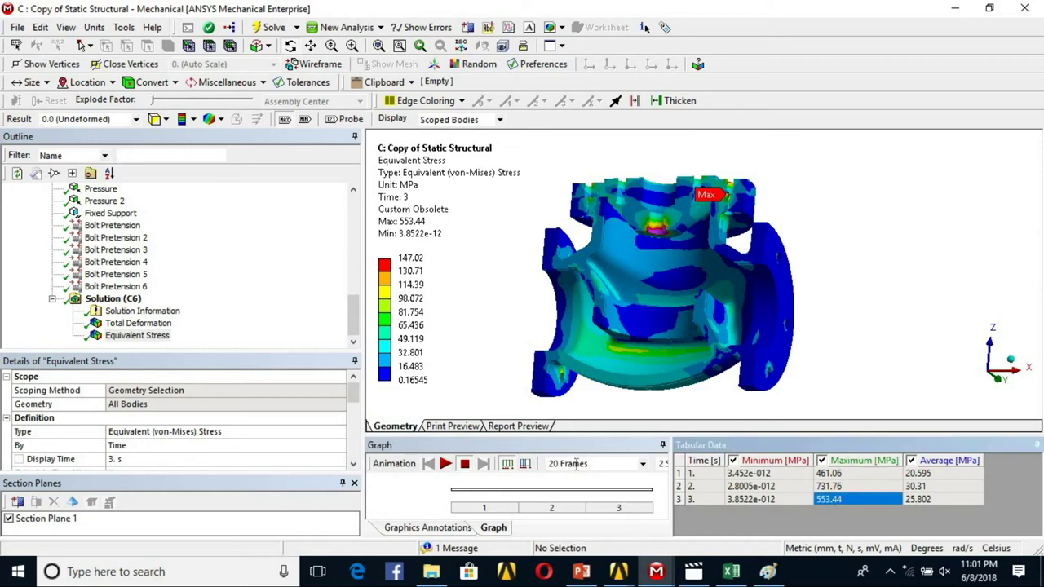
pyautogui.rightClick(401, 171)
pyautogui.click(493, 423)
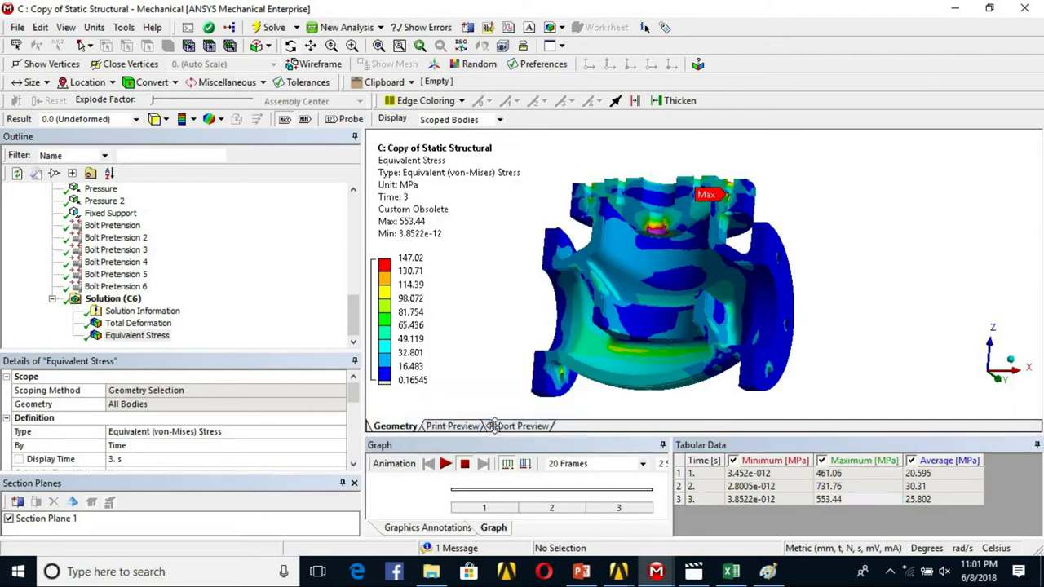
# Probe the equivalent stress at four points on the valve's inner walls: below the seat opening and on both sides of it
pyautogui.scroll(3, 598, 296)
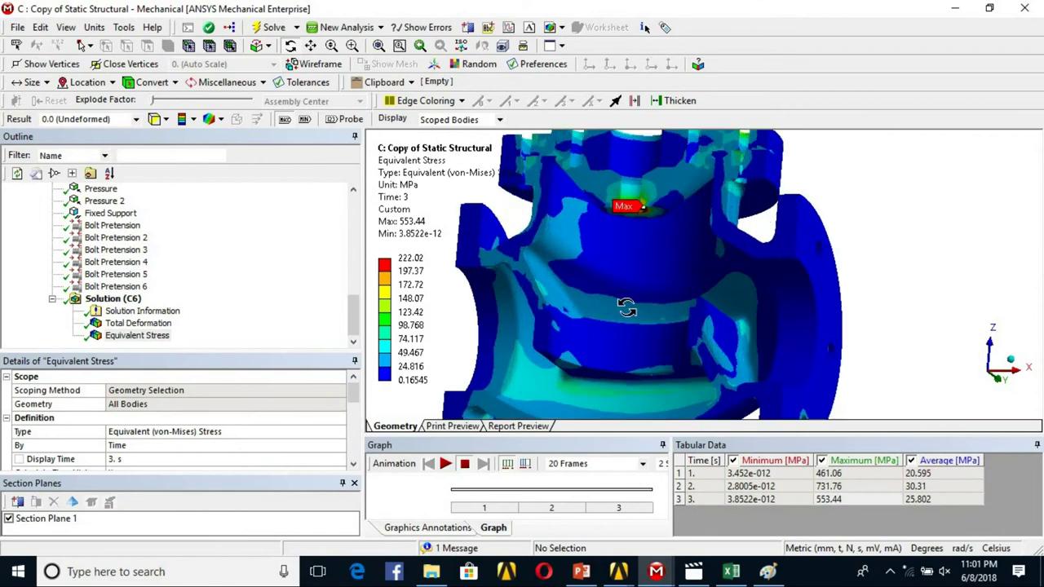
pyautogui.moveTo(678, 222); pyautogui.dragTo(563, 232)
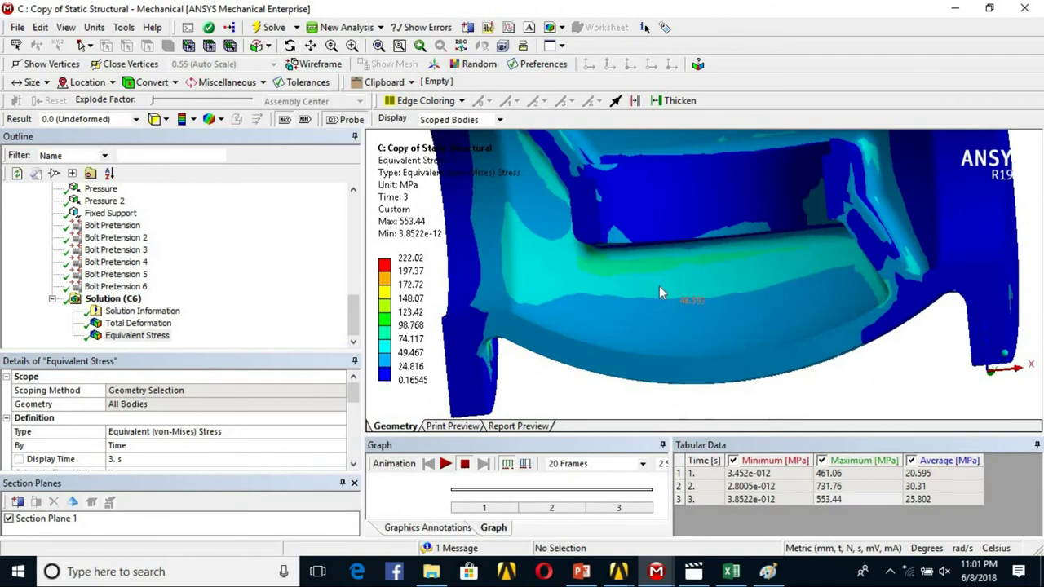
pyautogui.moveTo(833, 272)
pyautogui.mouseDown(button='middle')
pyautogui.moveTo(832, 250)
pyautogui.moveTo(786, 345)
pyautogui.moveTo(626, 211)
pyautogui.mouseUp(button='middle')
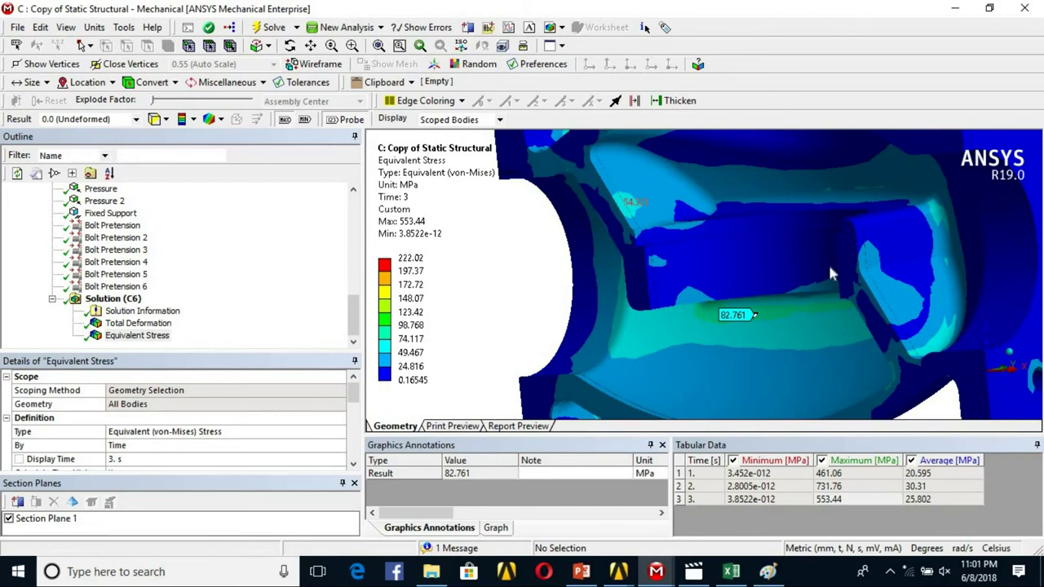
pyautogui.click(889, 277)
pyautogui.moveTo(925, 229)
pyautogui.mouseDown(button='middle')
pyautogui.moveTo(981, 236)
pyautogui.moveTo(974, 214)
pyautogui.moveTo(906, 216)
pyautogui.mouseUp(button='middle')
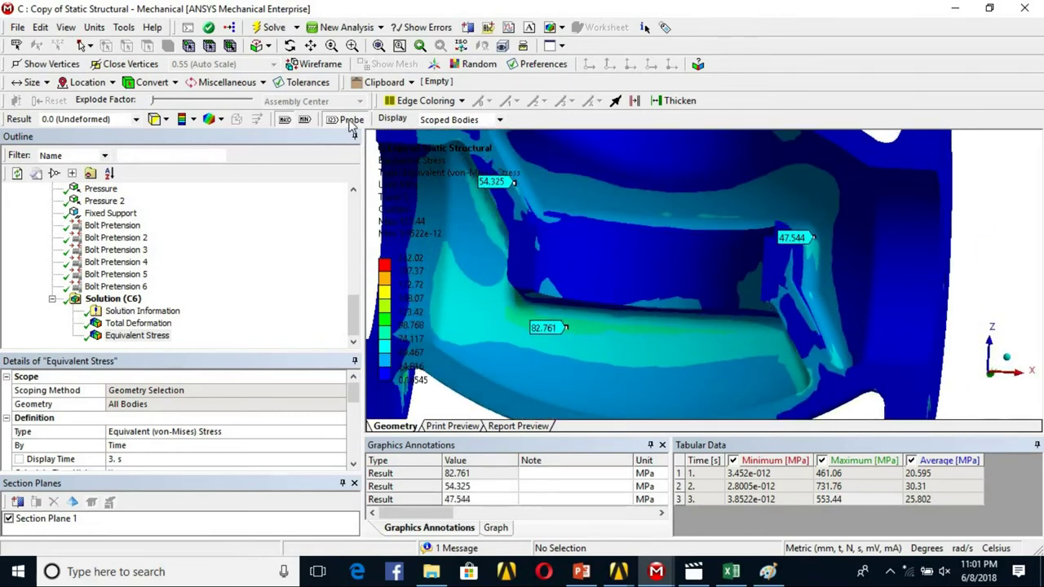
pyautogui.moveTo(550, 341); pyautogui.dragTo(646, 305, button='middle')
pyautogui.click(646, 305)
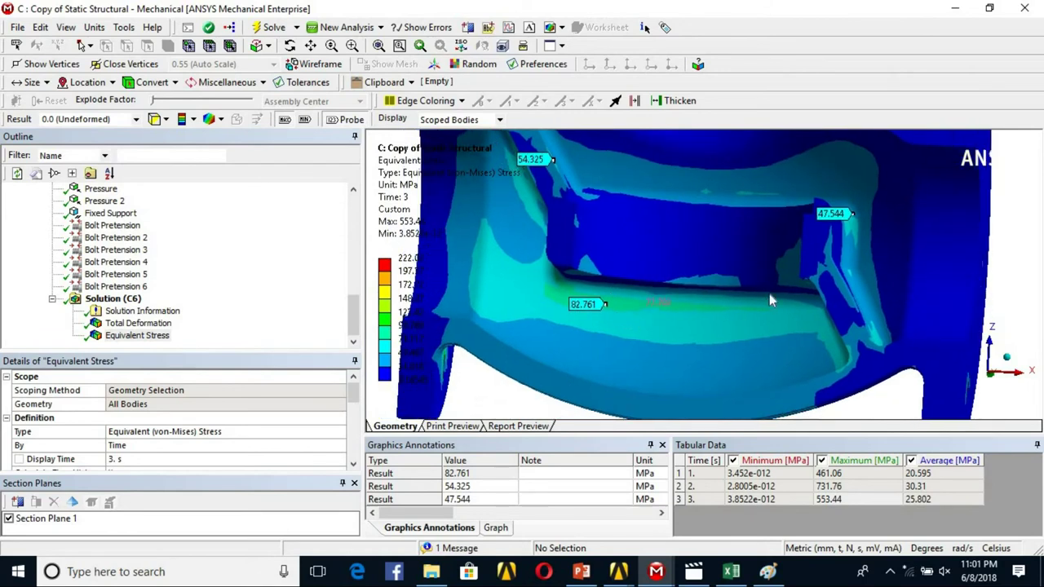
# Inspect the stress contours on the valve's outer surface with Section Plane 1 off, and turn the section plane back on
pyautogui.scroll(-6, 787, 324)
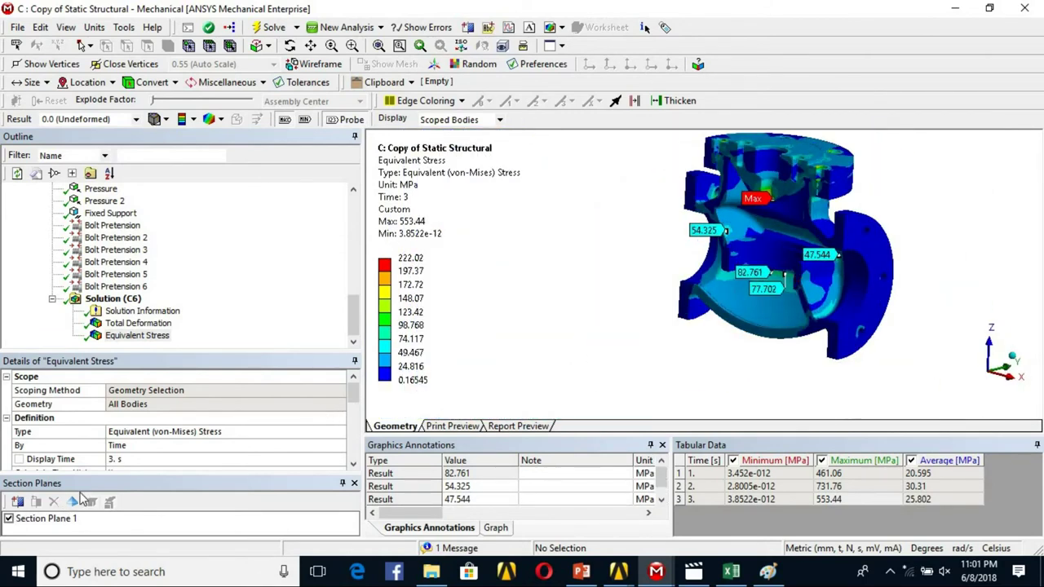
pyautogui.click(9, 518)
pyautogui.moveTo(858, 278); pyautogui.dragTo(922, 302, button='middle')
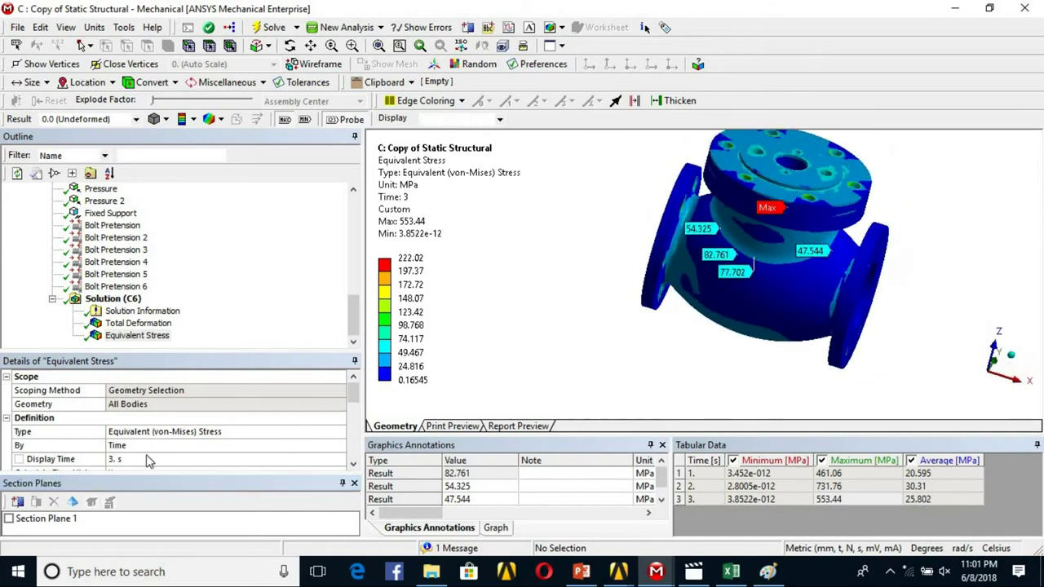
pyautogui.click(8, 519)
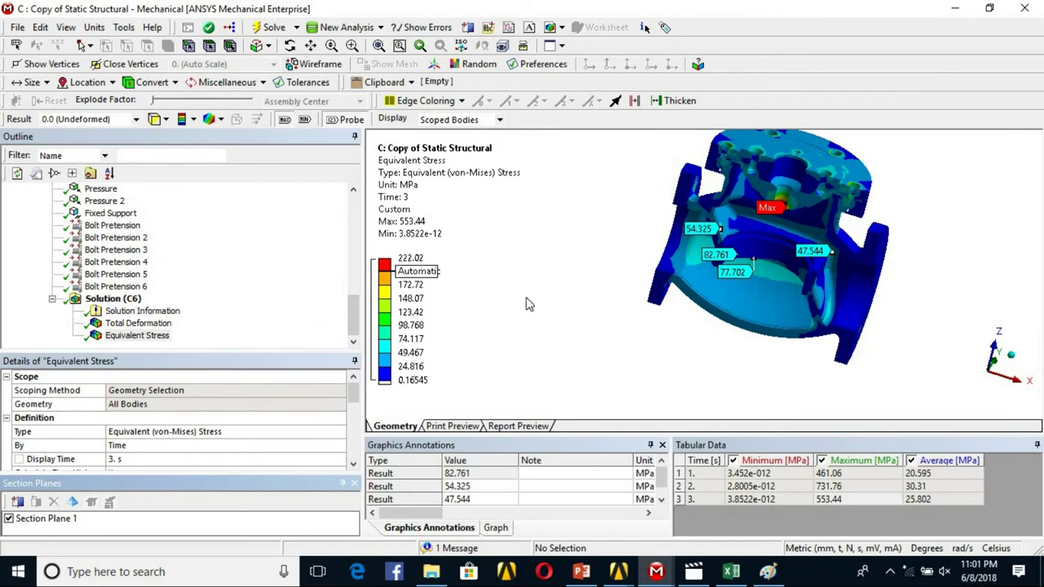
# Select the Solution (C6) branch and show all bodies of the valve assembly again
pyautogui.click(97, 300)
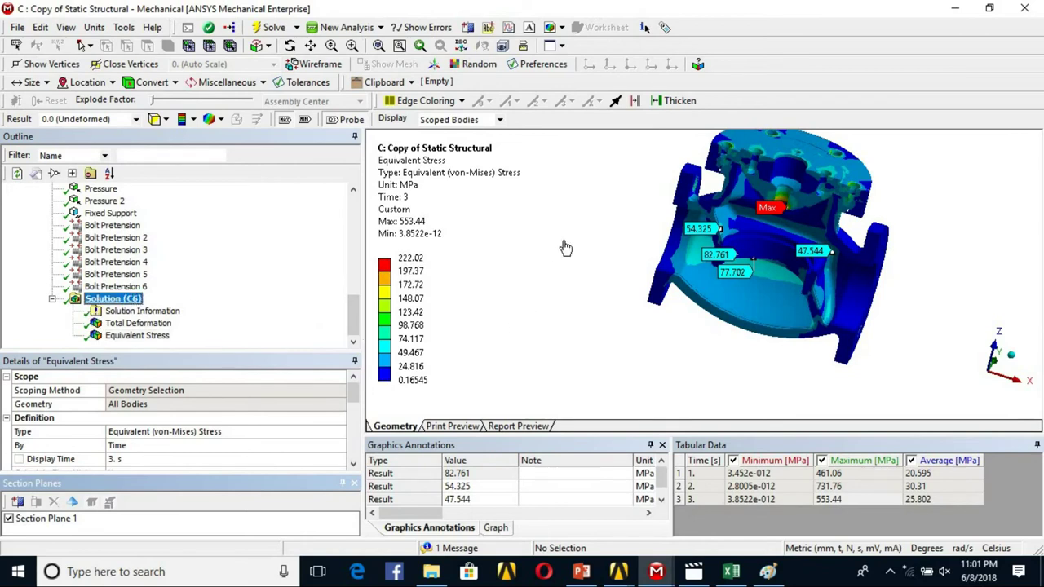
pyautogui.rightClick(565, 244)
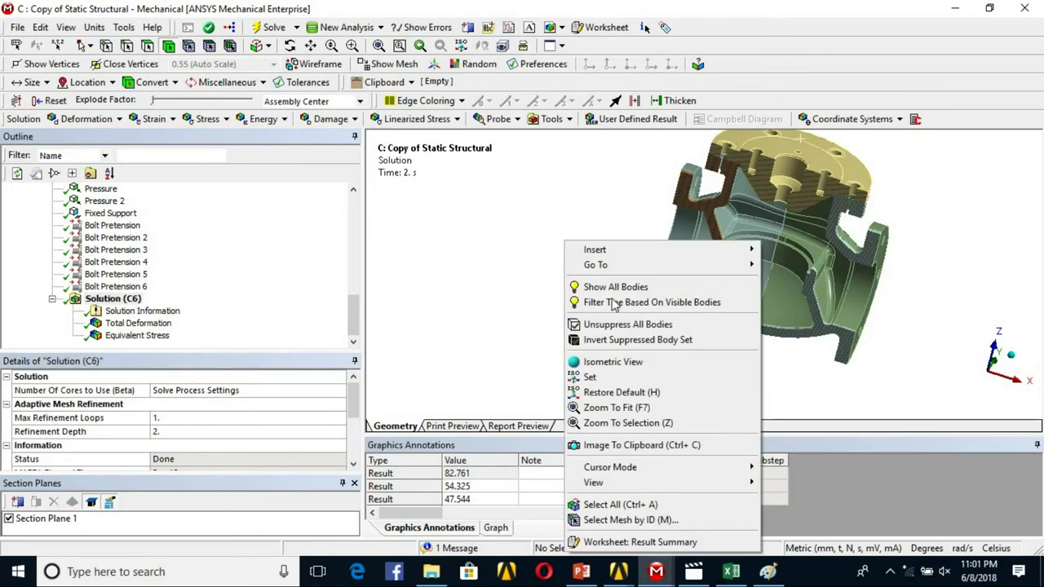
pyautogui.click(617, 287)
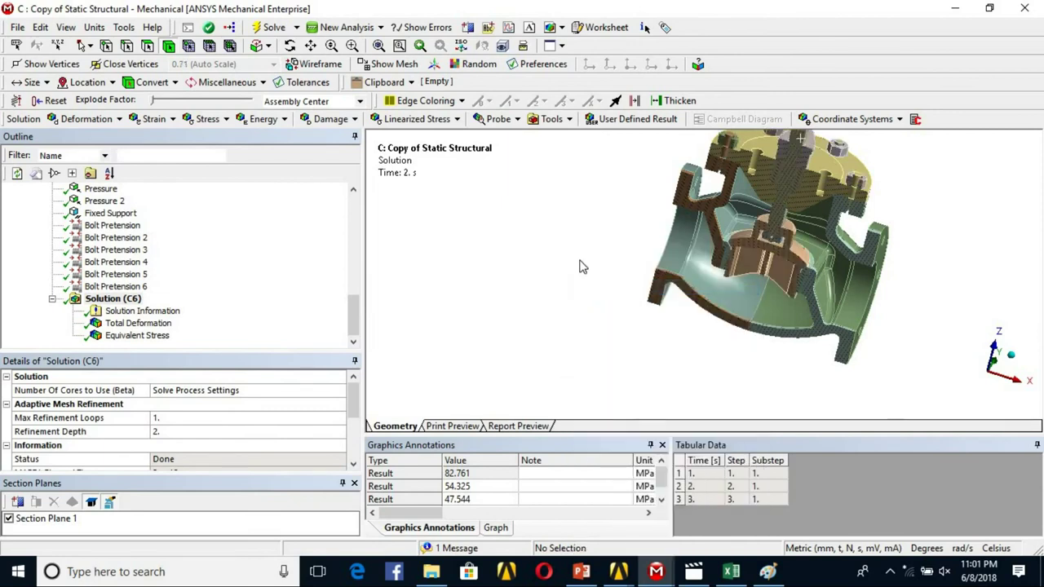
# Retrieve the total deformation result at 1 s and adjust its legend to the visible bodies
pyautogui.click(118, 338)
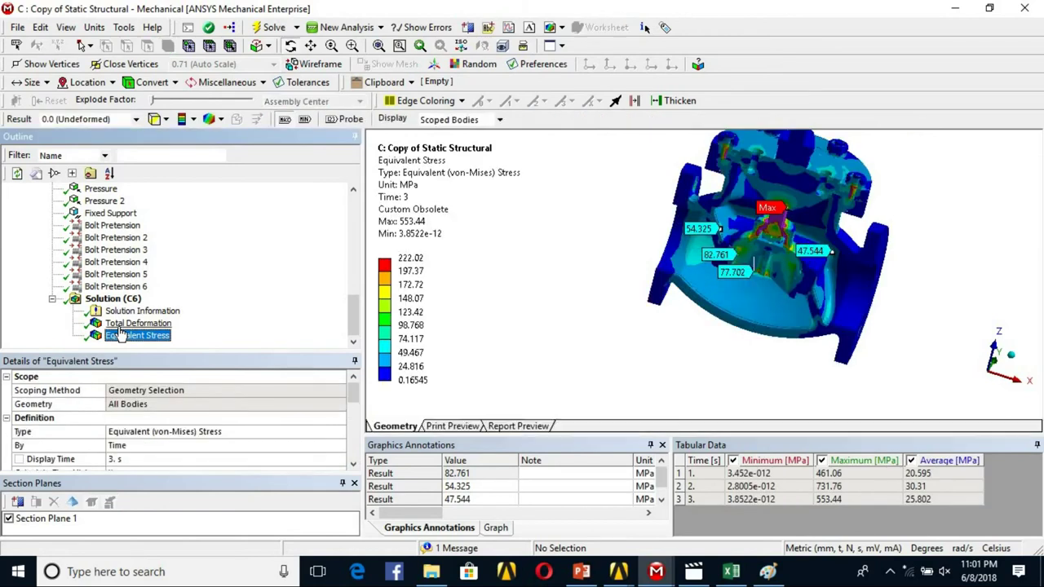
pyautogui.click(134, 324)
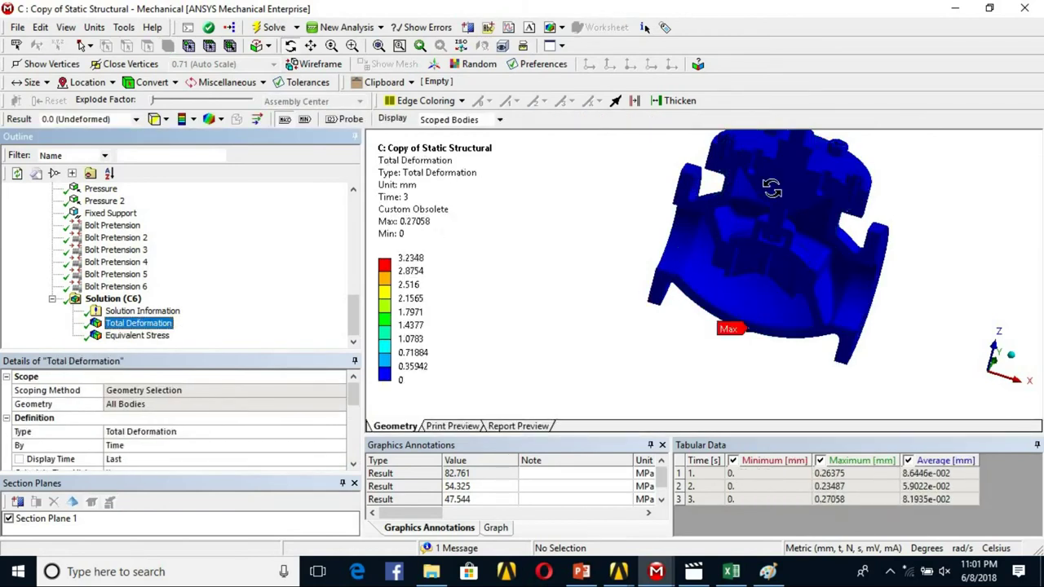
pyautogui.rightClick(695, 477)
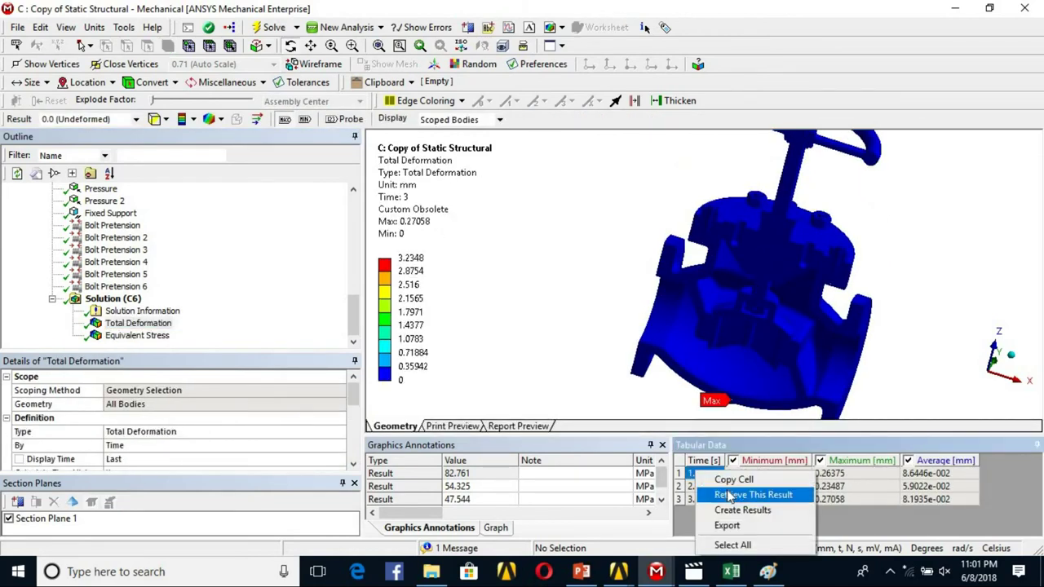
pyautogui.click(729, 494)
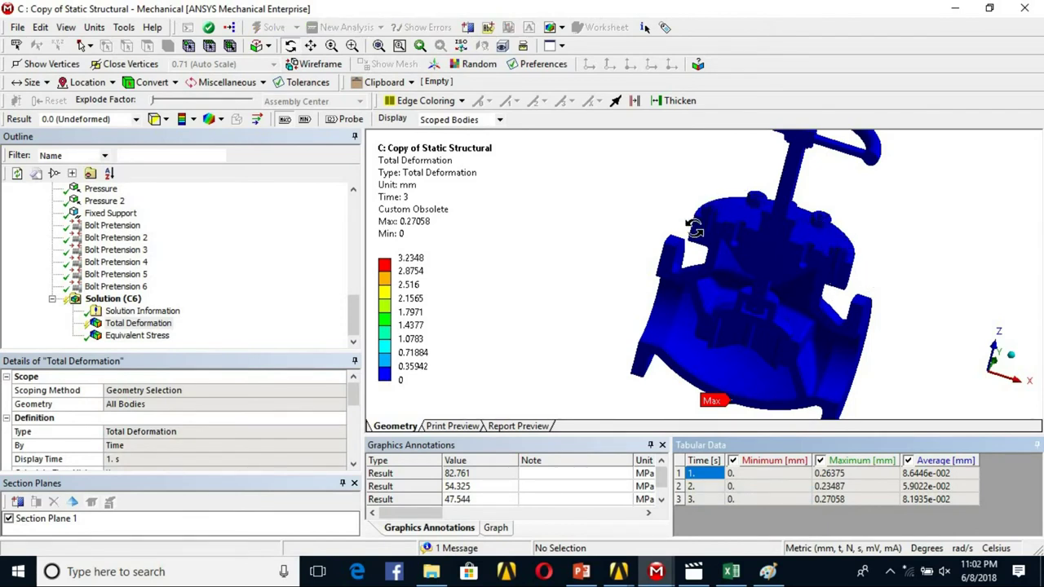
pyautogui.rightClick(402, 164)
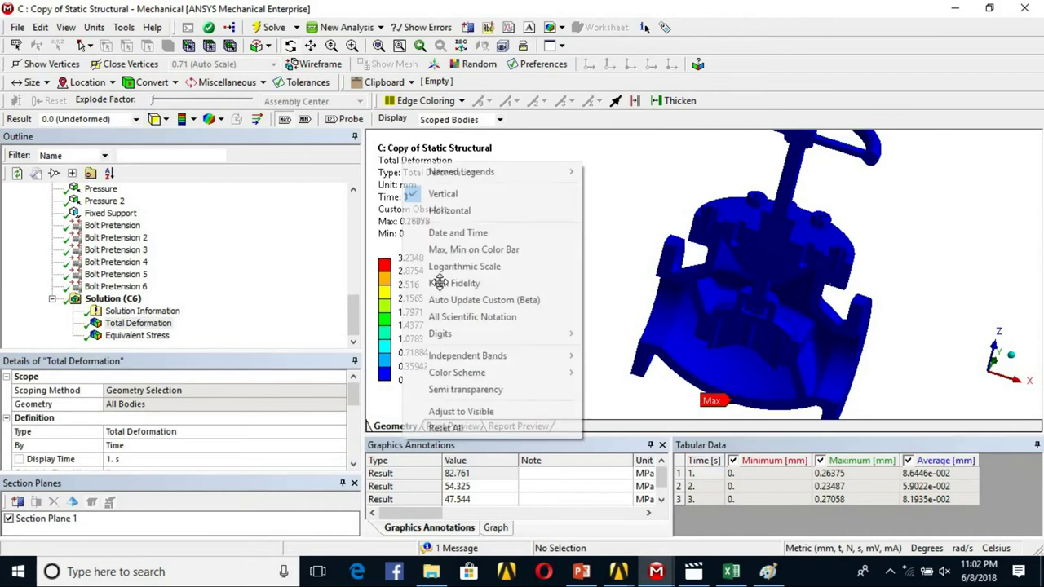
pyautogui.click(461, 412)
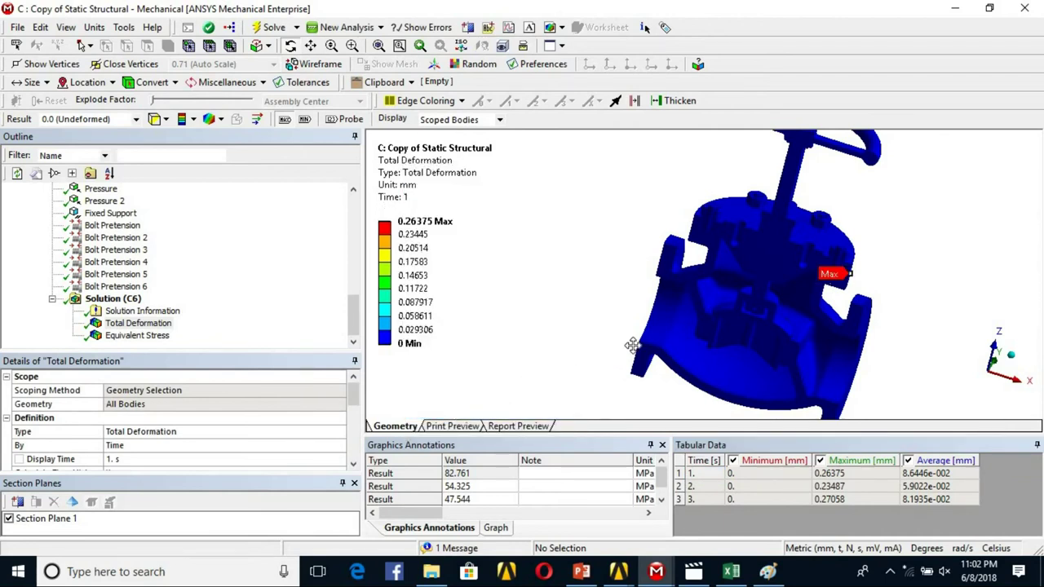
# Isolate the sectioned stud at the bonnet flange in the Solution (C6) view by hiding all other bodies
pyautogui.scroll(8, 758, 285)
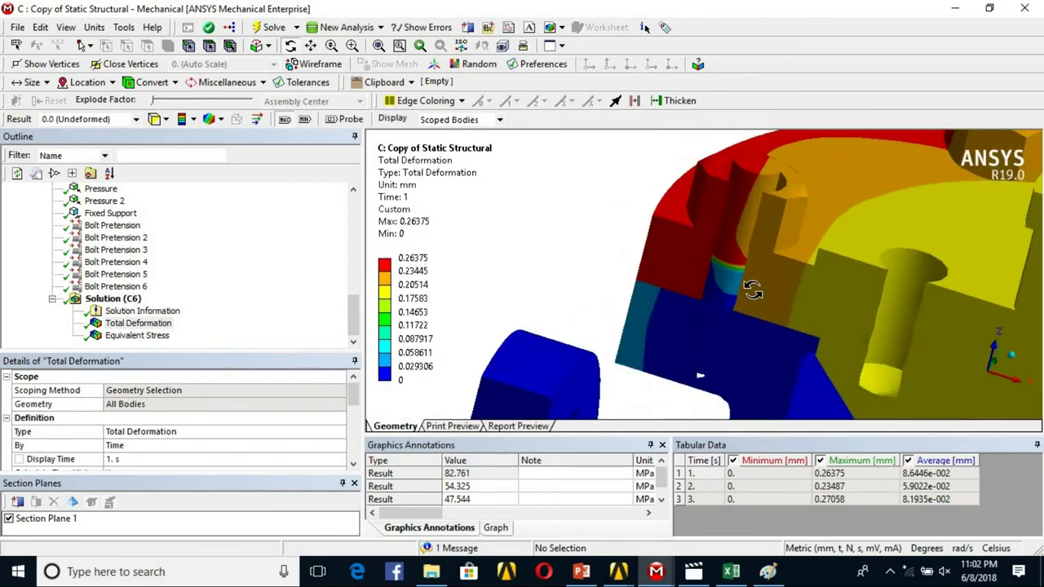
pyautogui.keyDown('ctrl'); pyautogui.moveTo(795, 311); pyautogui.dragTo(748, 233, button='middle'); pyautogui.keyUp('ctrl')
pyautogui.scroll(2, 683, 261)
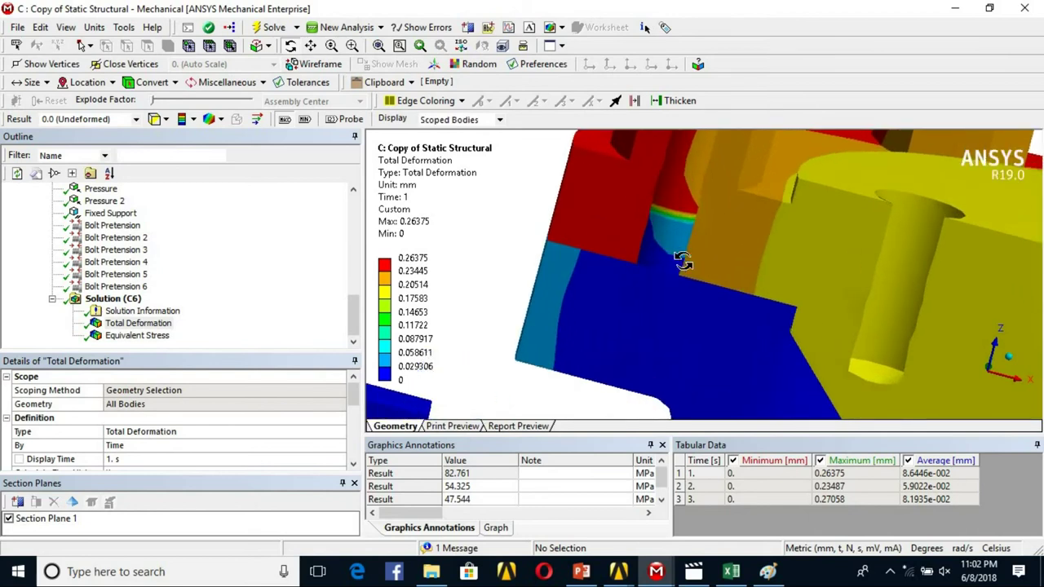
pyautogui.scroll(-3, 682, 261)
pyautogui.moveTo(641, 272); pyautogui.dragTo(788, 276)
pyautogui.click(125, 300)
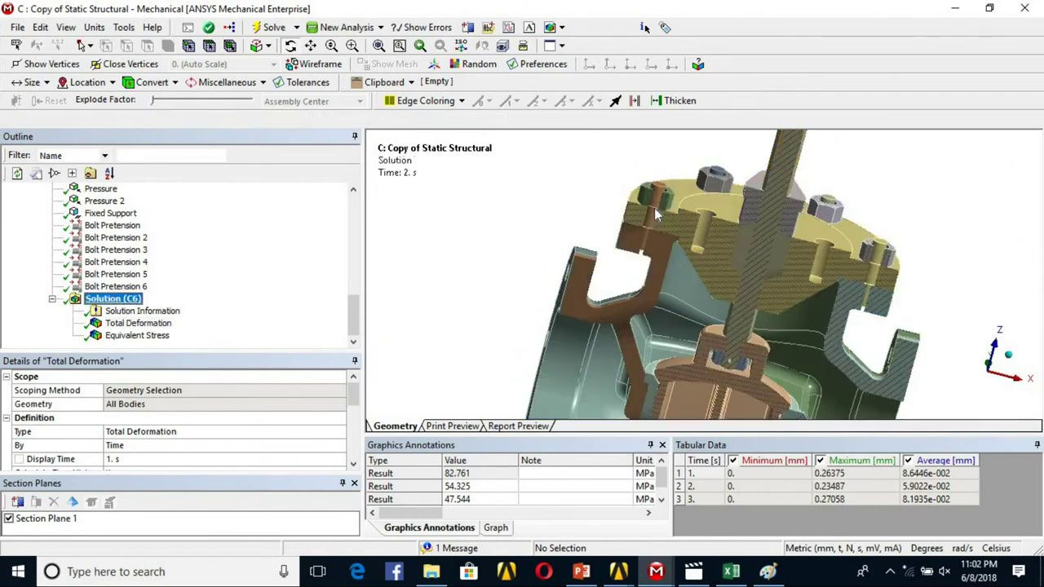
pyautogui.click(654, 207)
pyautogui.rightClick(665, 221)
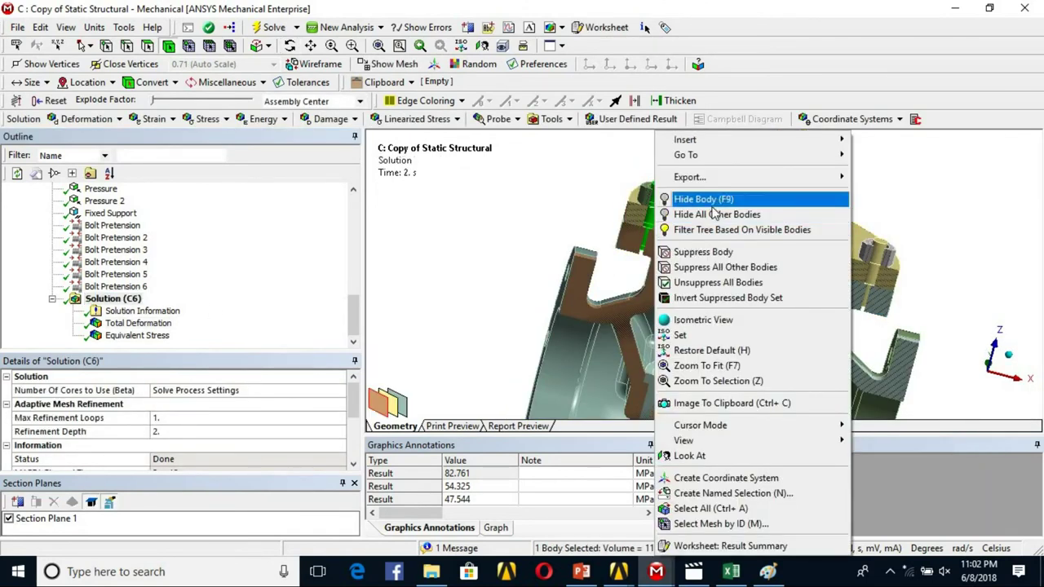
pyautogui.click(702, 215)
# Display the total deformation on the isolated stud, adjust the legend to the visible body and view the stud from the side
pyautogui.click(130, 323)
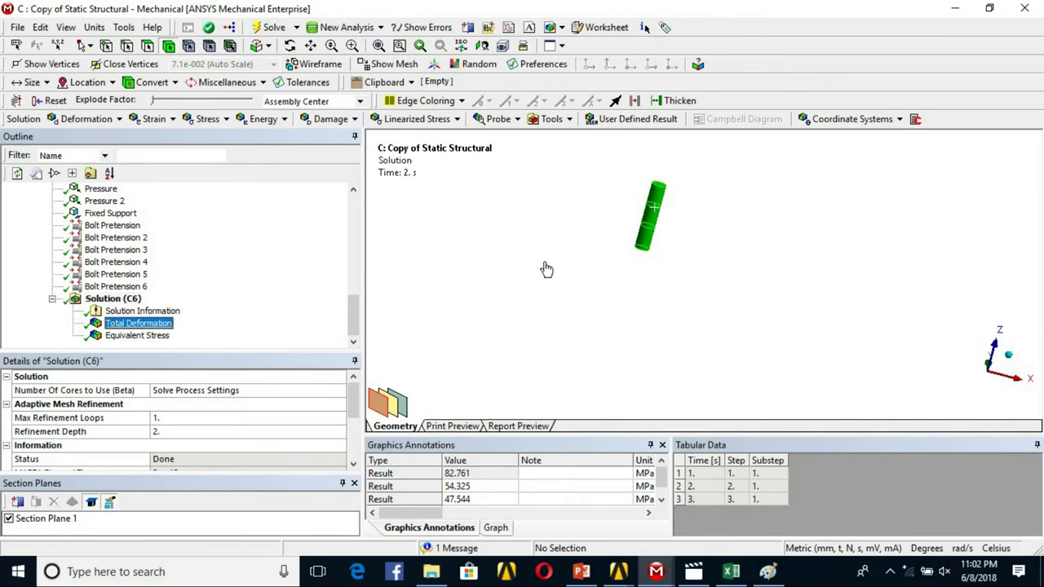
pyautogui.moveTo(663, 236); pyautogui.dragTo(563, 214)
pyautogui.rightClick(404, 157)
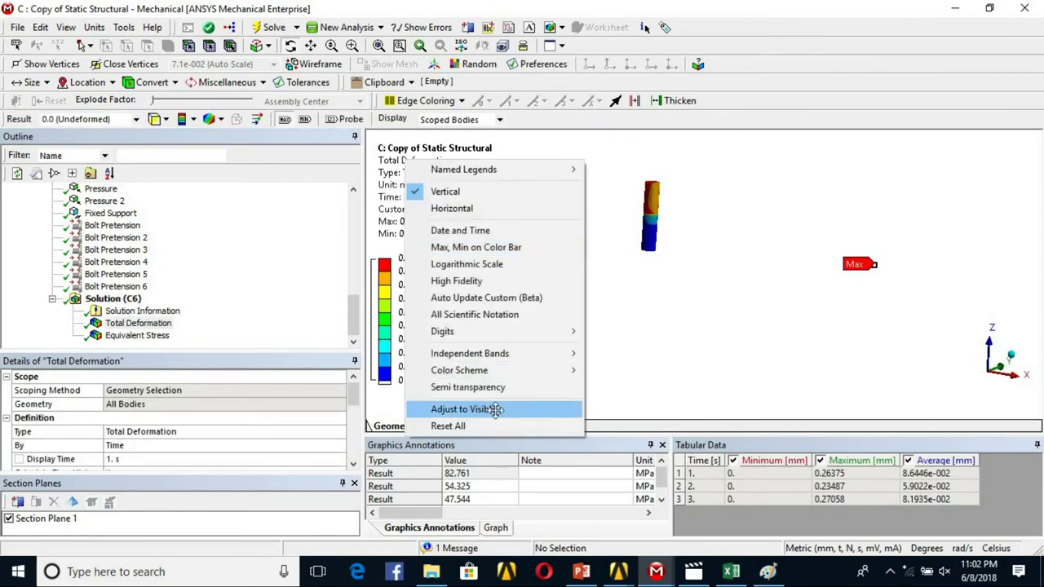
pyautogui.click(483, 409)
pyautogui.click(987, 381)
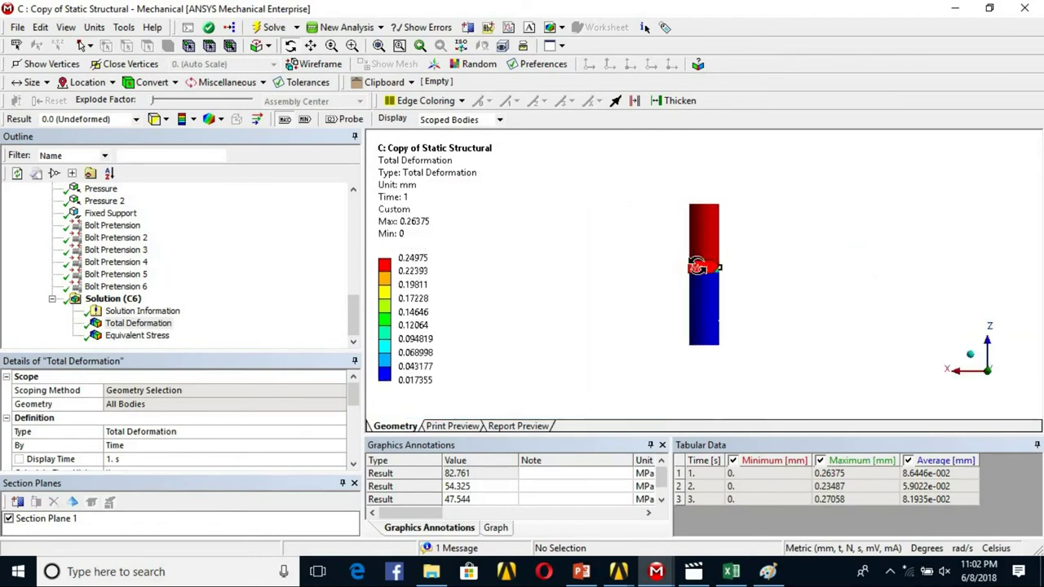
# Exaggerate the stud's displayed deformation, trying 0.5x Auto and settling on Auto Scale
pyautogui.click(135, 121)
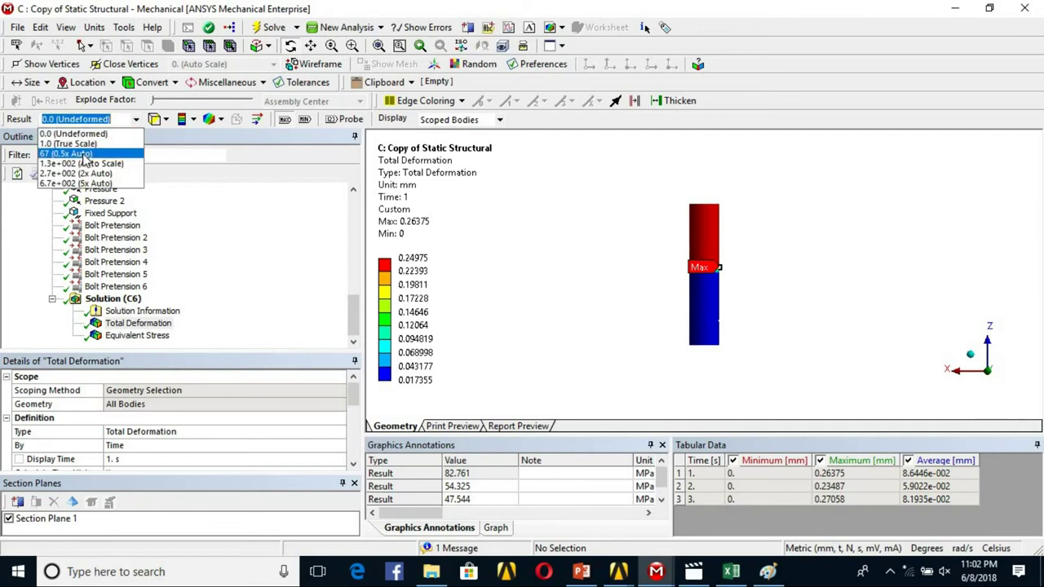
pyautogui.click(85, 156)
pyautogui.scroll(3, 731, 326)
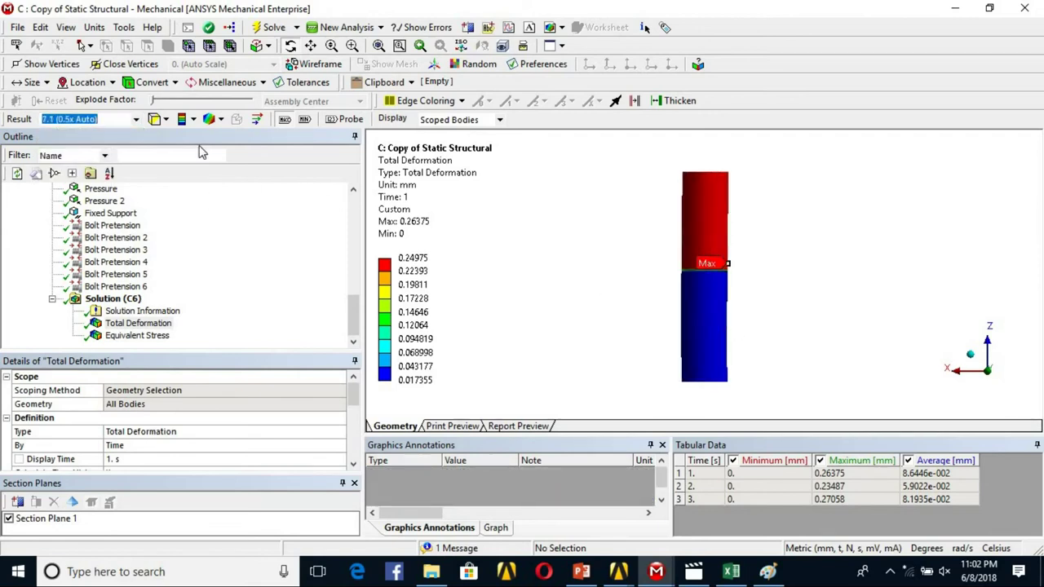
pyautogui.click(137, 121)
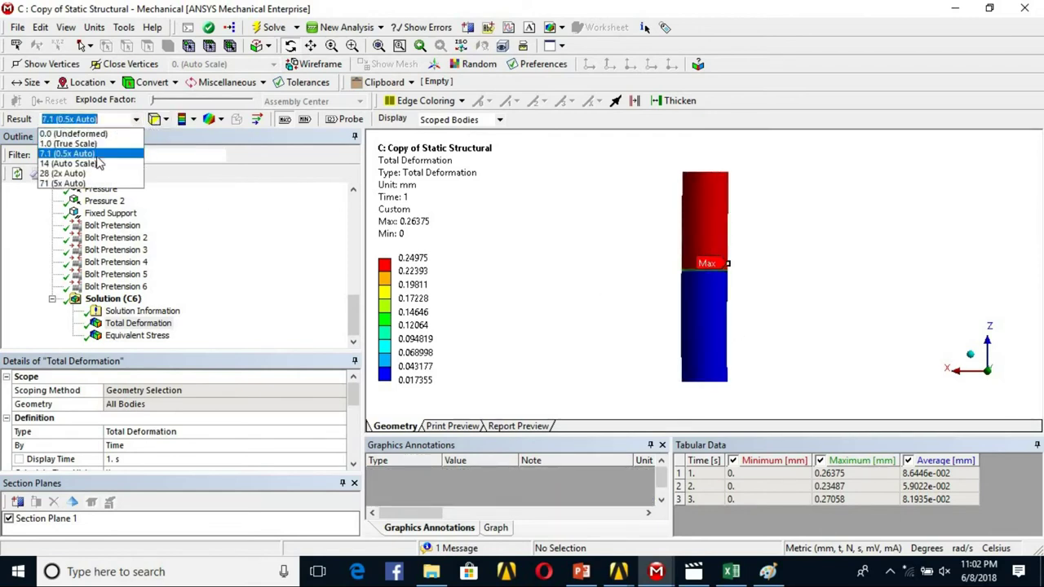
pyautogui.click(82, 167)
# Look through Bolt Pretension to Bolt Pretension 4 for the load acting on the isolated stud, and return to the total deformation result
pyautogui.click(112, 226)
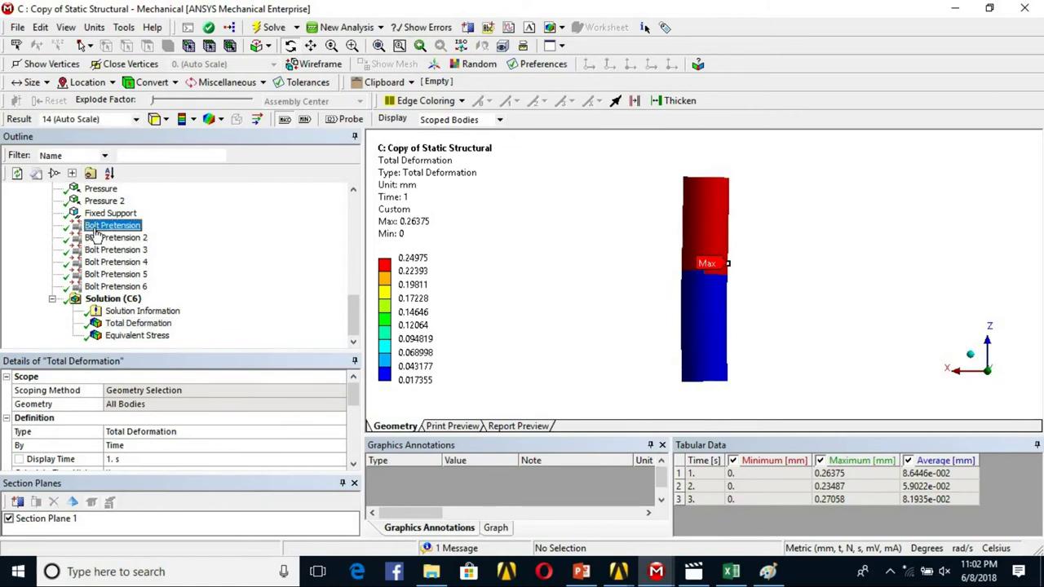
pyautogui.click(107, 239)
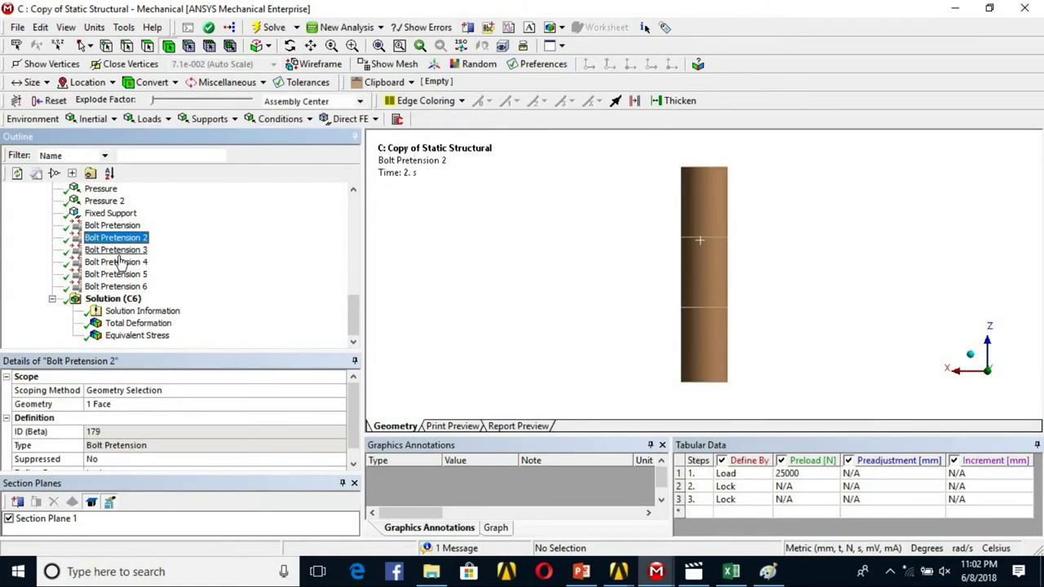
pyautogui.click(118, 253)
pyautogui.click(121, 262)
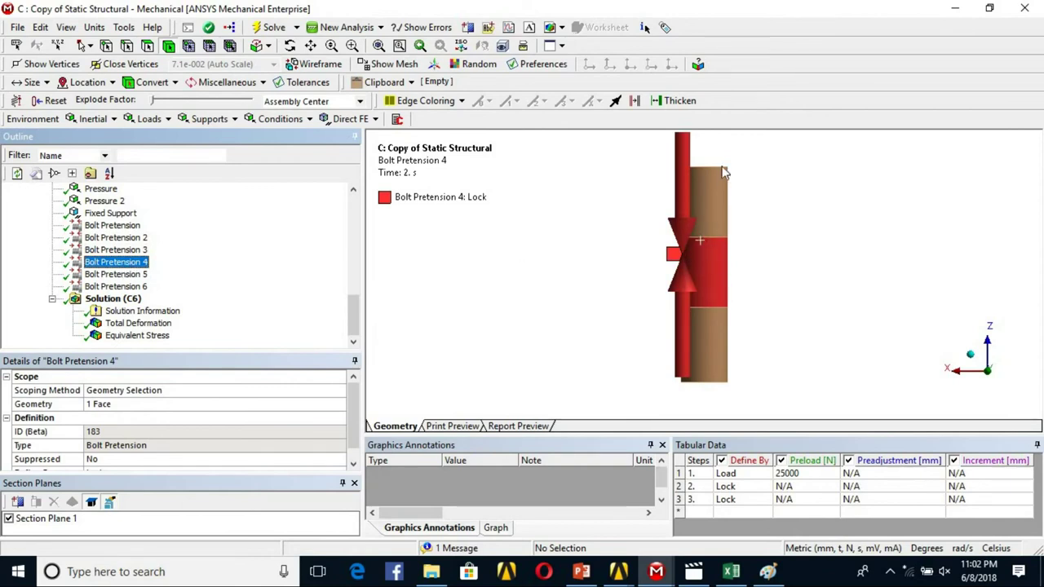
pyautogui.click(138, 324)
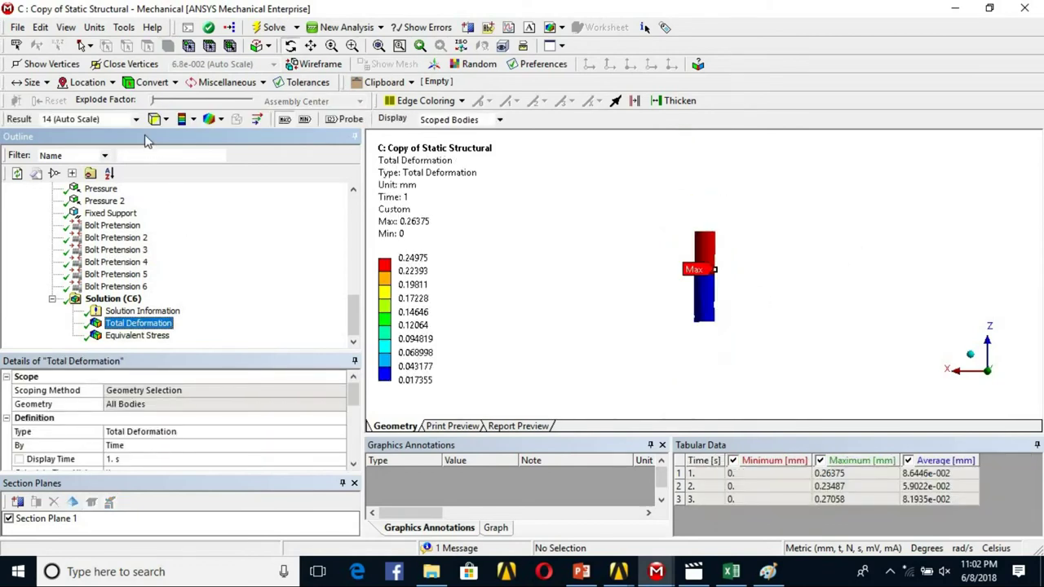
# Show all bodies of the valve assembly again under Solution (C6)
pyautogui.click(112, 300)
pyautogui.rightClick(571, 211)
pyautogui.click(621, 254)
pyautogui.scroll(-4, 652, 266)
pyautogui.moveTo(645, 344); pyautogui.dragTo(645, 346, button='middle')
pyautogui.moveTo(645, 347); pyautogui.dragTo(367, 324)
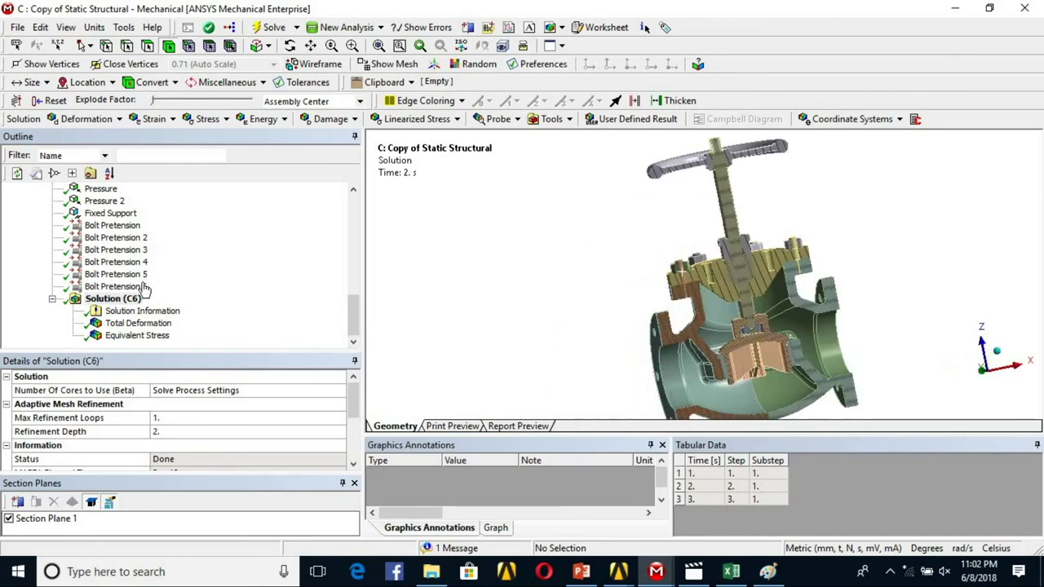
# Retrieve the total deformation result at 2 s and rescale its legend to the whole visible assembly
pyautogui.click(132, 323)
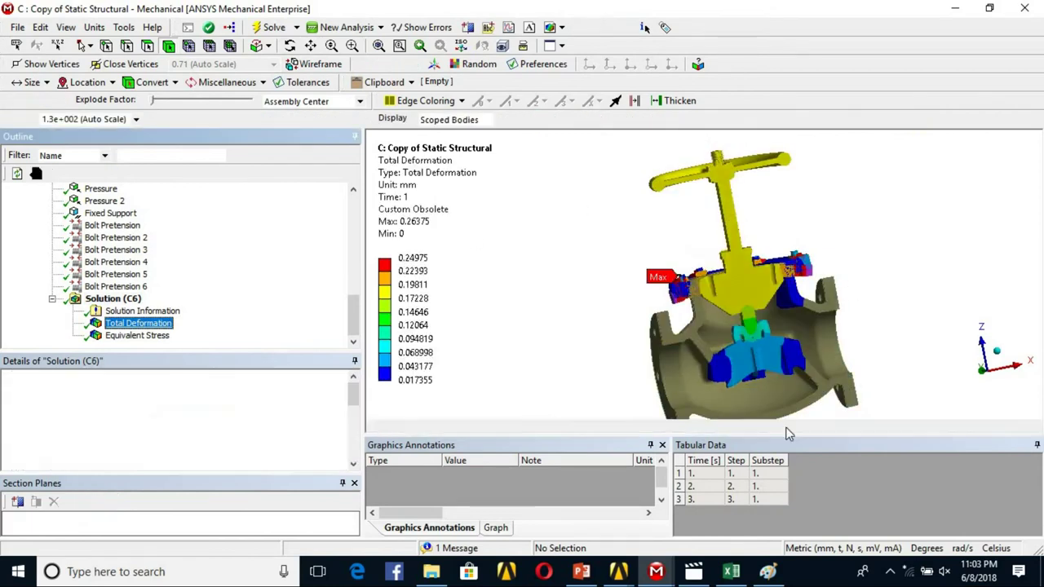
pyautogui.rightClick(777, 487)
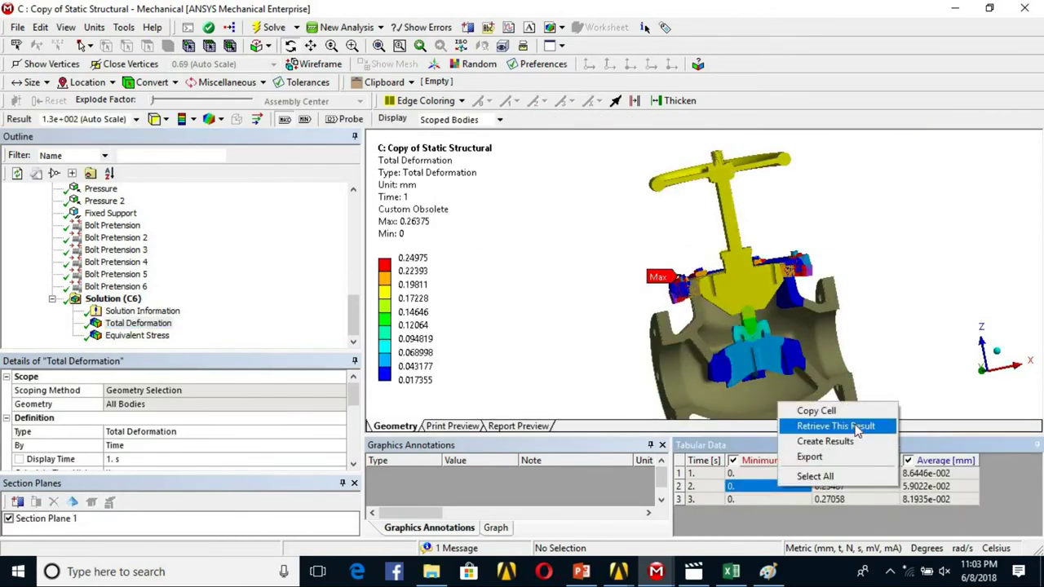
pyautogui.click(827, 425)
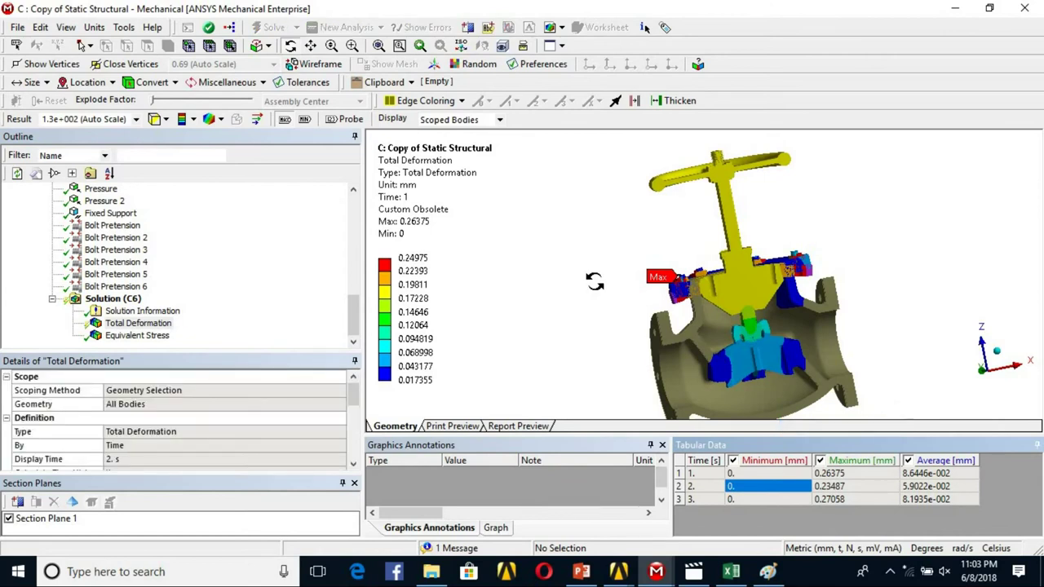
pyautogui.rightClick(412, 173)
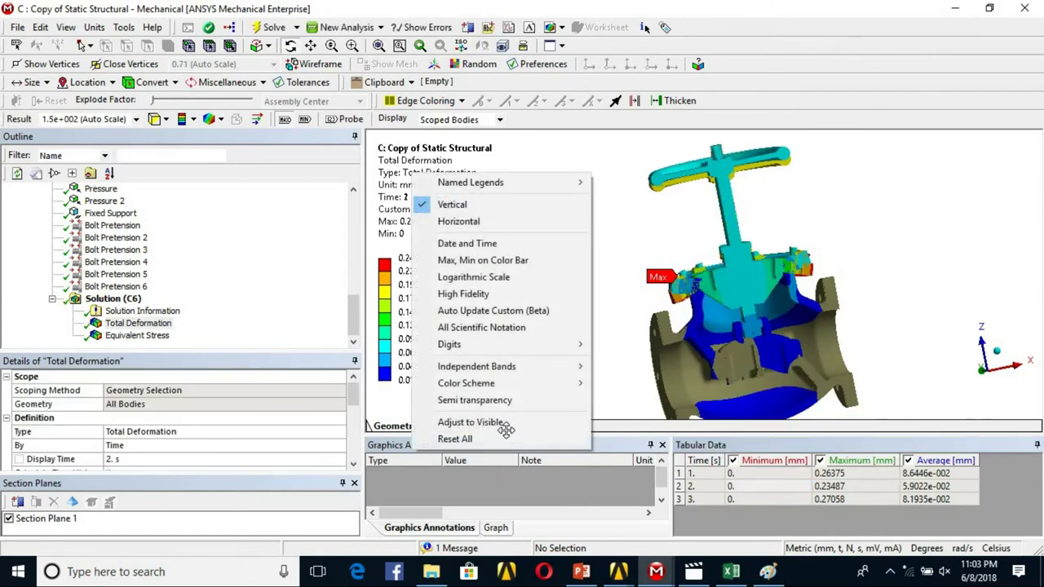
pyautogui.click(490, 423)
pyautogui.moveTo(639, 285); pyautogui.dragTo(701, 307, button='middle')
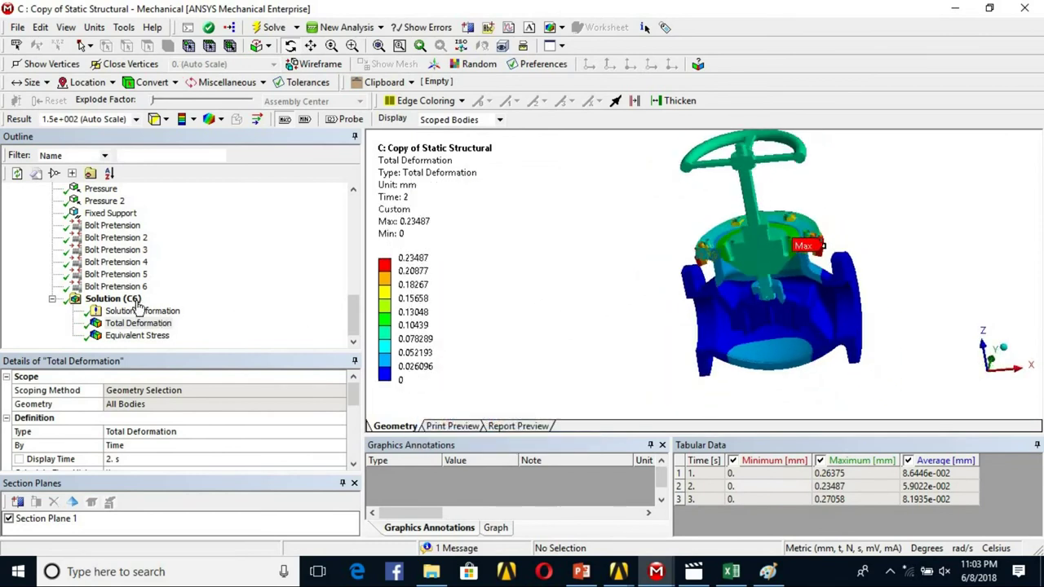
# Select the bonnet, the housing and the valve disc bodies under Solution (C6) and hide all other bodies
pyautogui.click(296, 303)
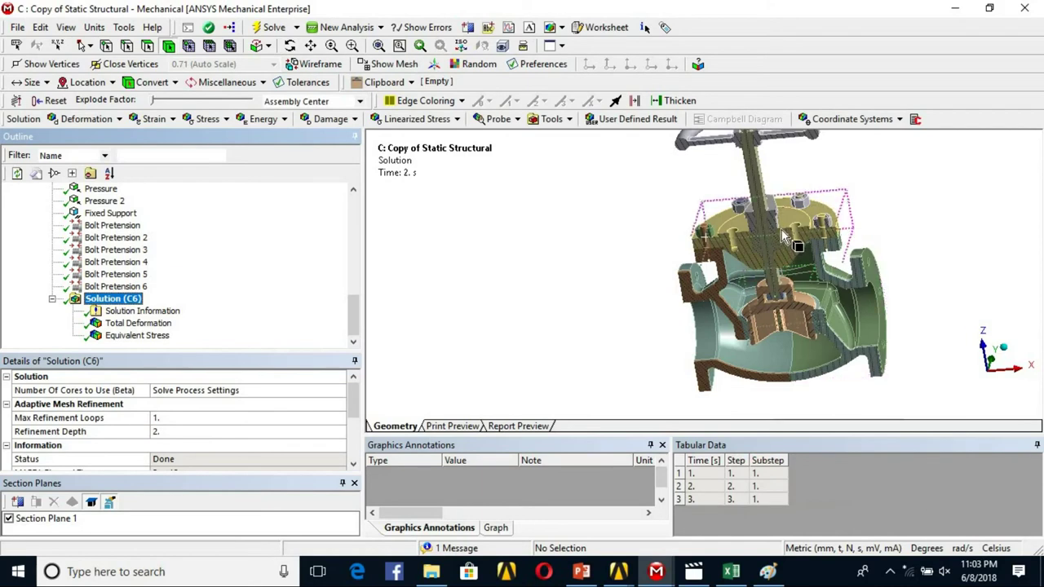
pyautogui.click(783, 237)
pyautogui.keyDown('ctrl'); pyautogui.click(708, 326); pyautogui.keyUp('ctrl')
pyautogui.keyDown('ctrl'); pyautogui.click(828, 311); pyautogui.keyUp('ctrl')
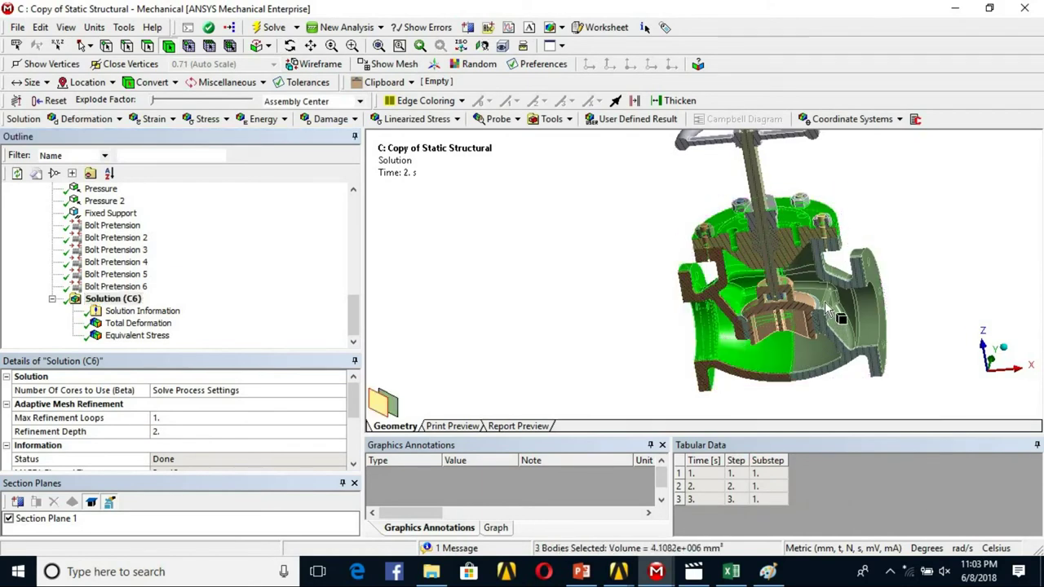
pyautogui.keyDown('ctrl'); pyautogui.click(771, 324); pyautogui.keyUp('ctrl')
pyautogui.keyDown('ctrl'); pyautogui.click(839, 313); pyautogui.keyUp('ctrl')
pyautogui.rightClick(829, 297)
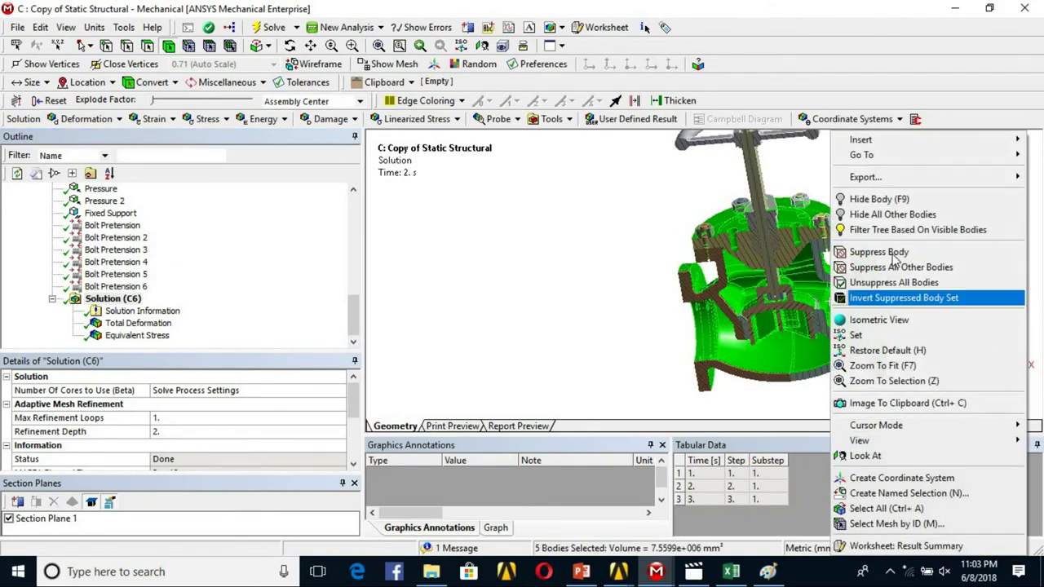
pyautogui.click(895, 215)
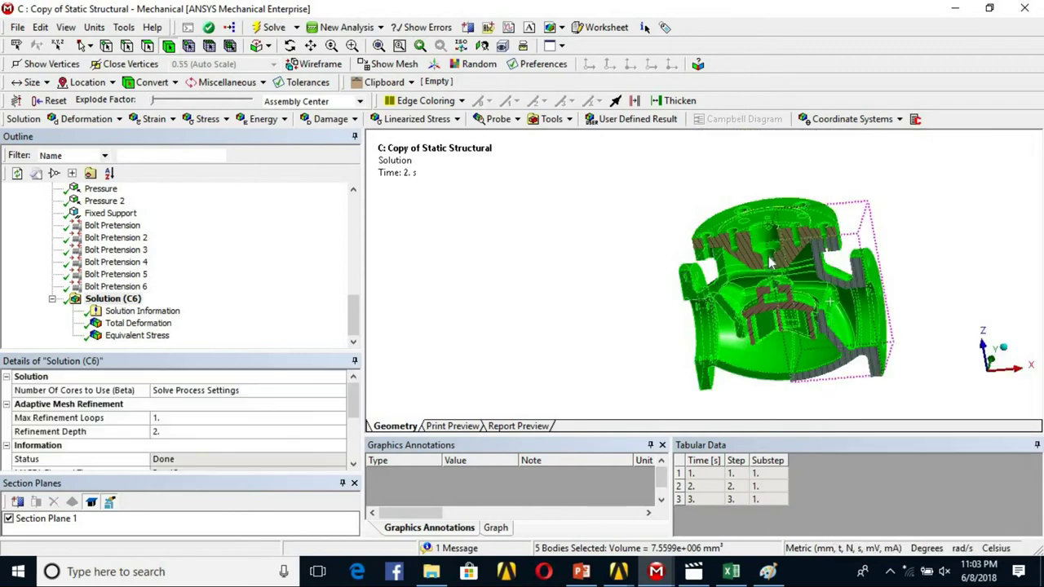
# Display the total deformation at 2 s on the isolated bonnet, housing and disc with the legend adjusted to the visible bodies
pyautogui.click(130, 338)
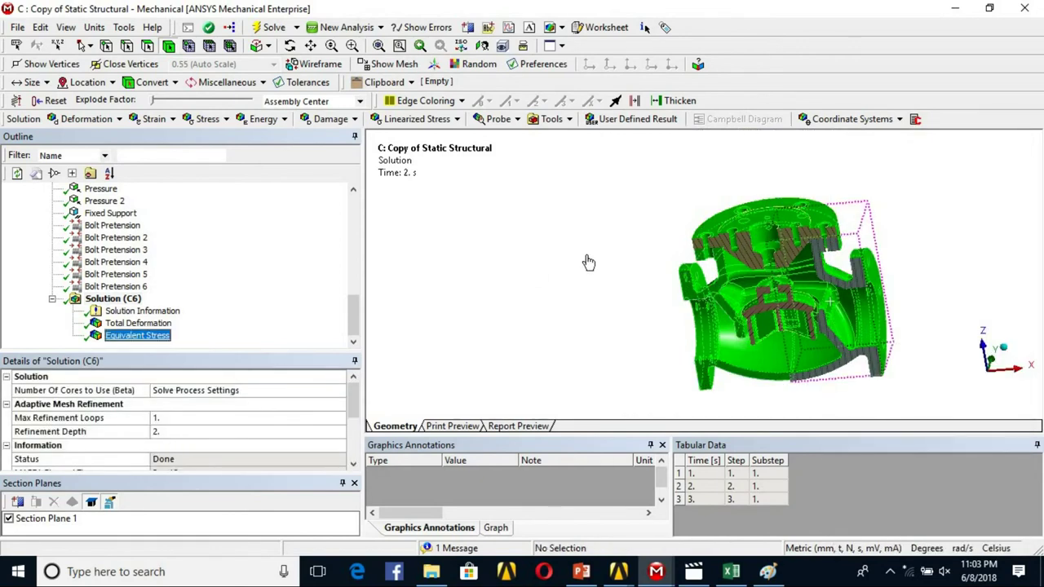
pyautogui.click(161, 324)
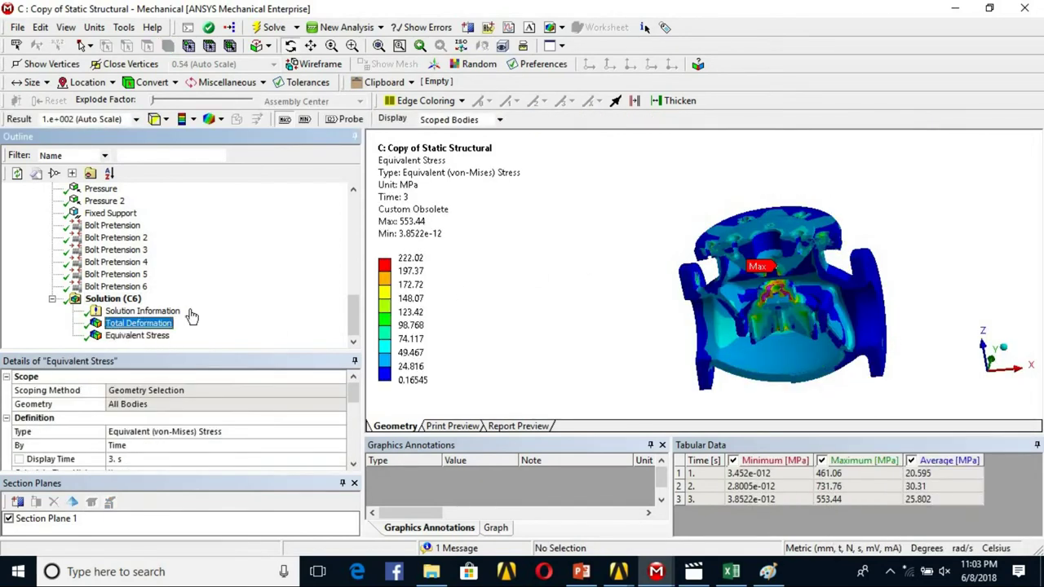
pyautogui.rightClick(395, 175)
pyautogui.click(499, 423)
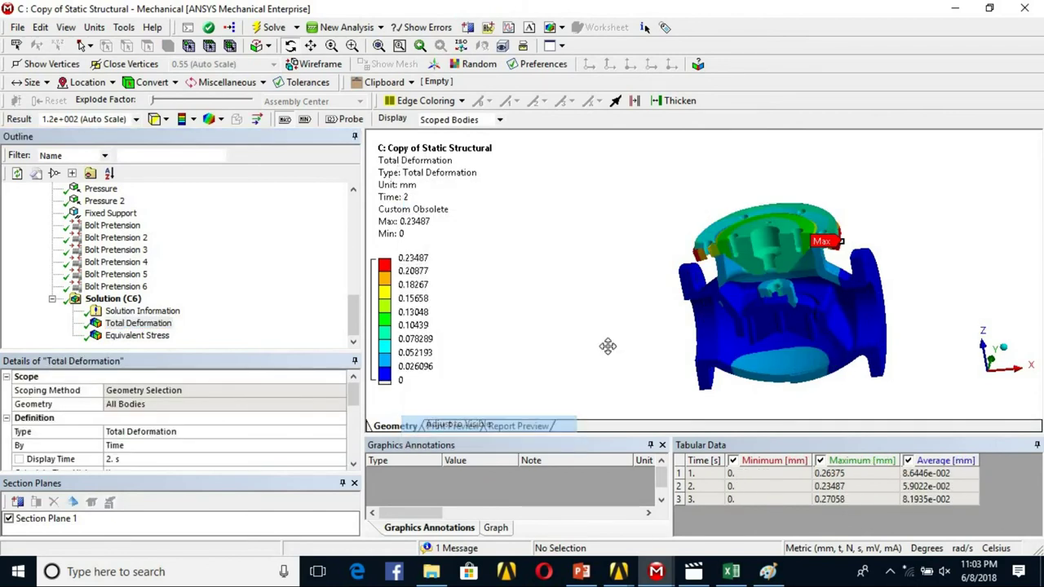
pyautogui.moveTo(772, 339); pyautogui.dragTo(672, 303)
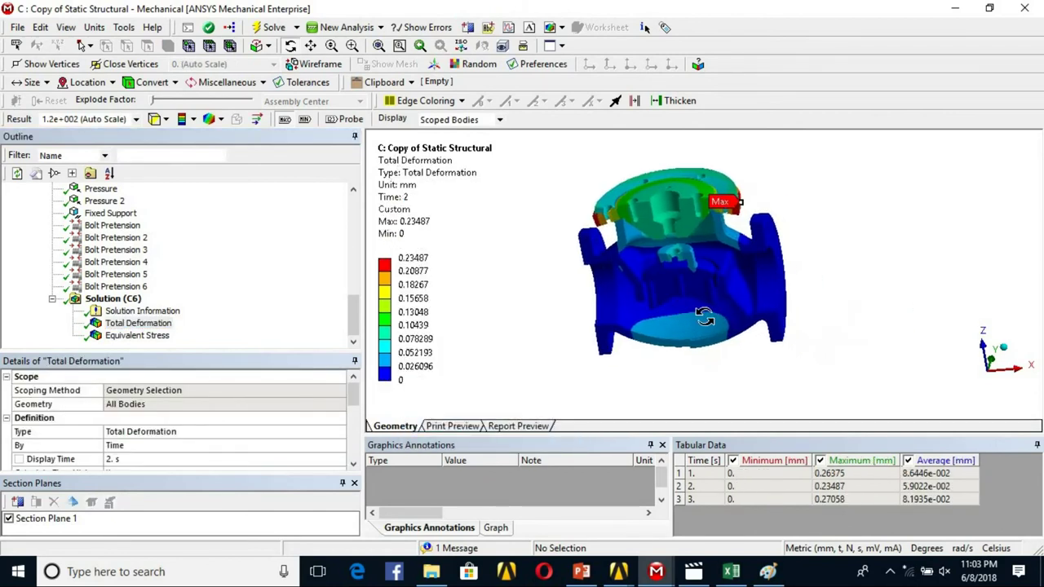
# Set the deformation display scale to 0.5x Auto and examine the deformed bonnet, housing and disc at 2 s from several angles
pyautogui.click(135, 119)
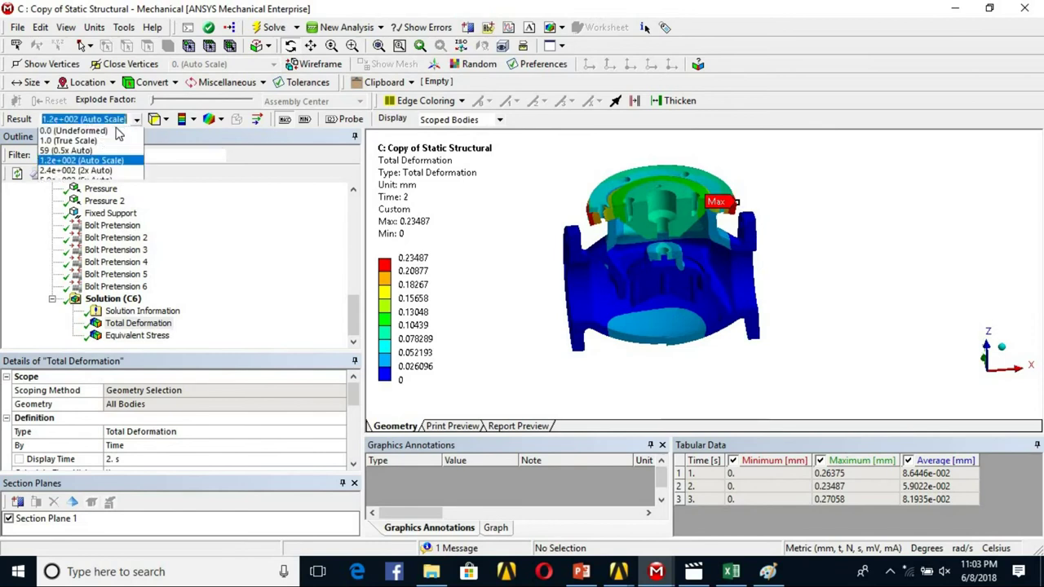
pyautogui.click(73, 153)
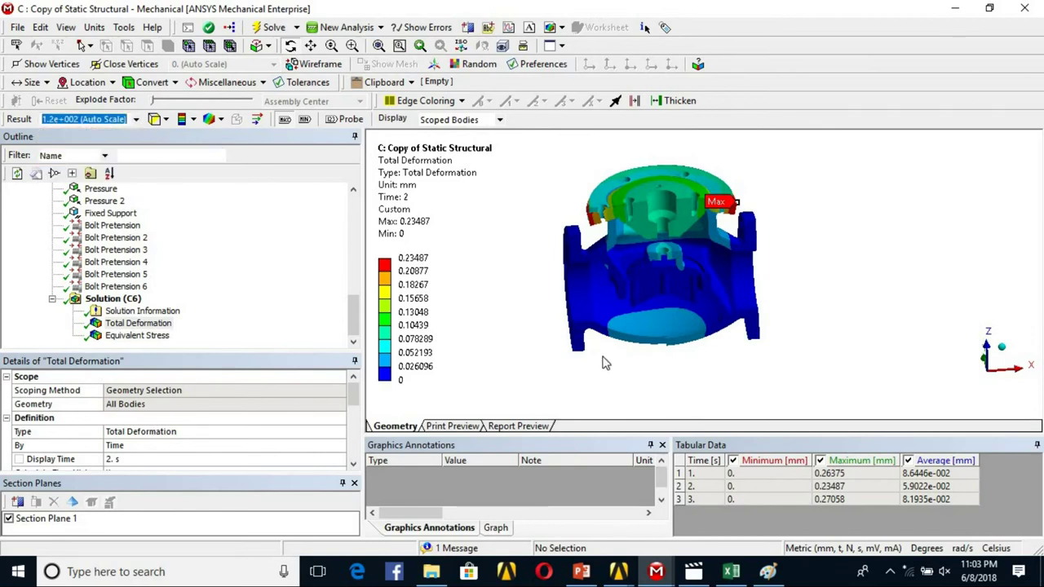
pyautogui.moveTo(629, 334); pyautogui.dragTo(728, 256)
pyautogui.scroll(4, 650, 318)
pyautogui.scroll(-1, 648, 324)
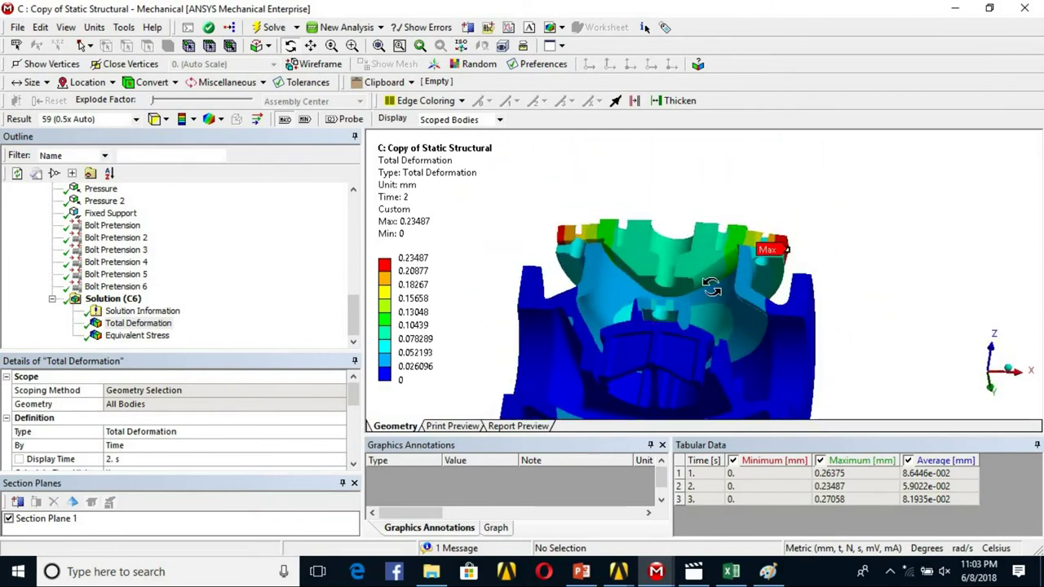
pyautogui.moveTo(699, 294); pyautogui.dragTo(697, 308)
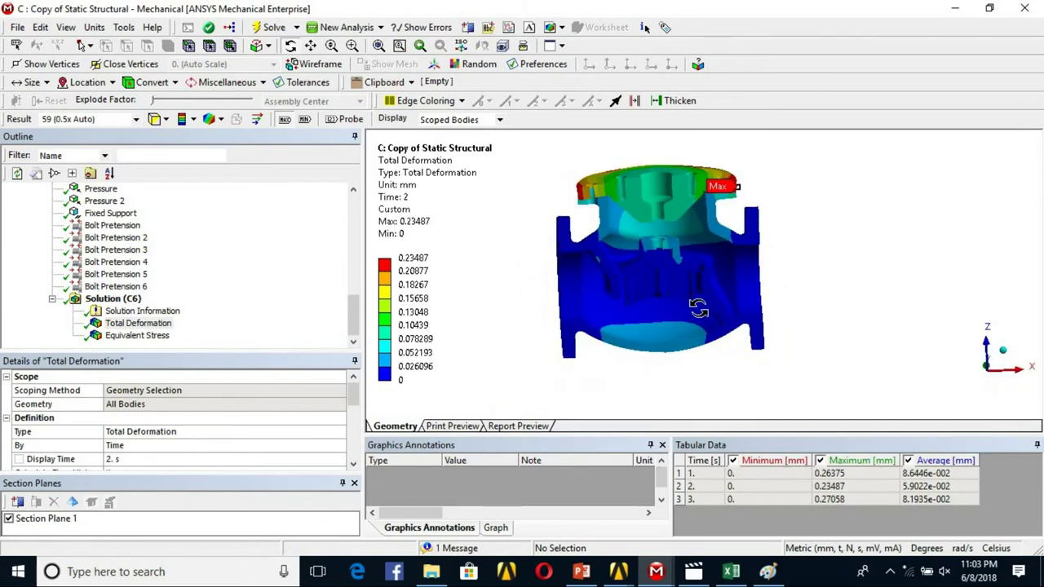
pyautogui.scroll(5, 659, 349)
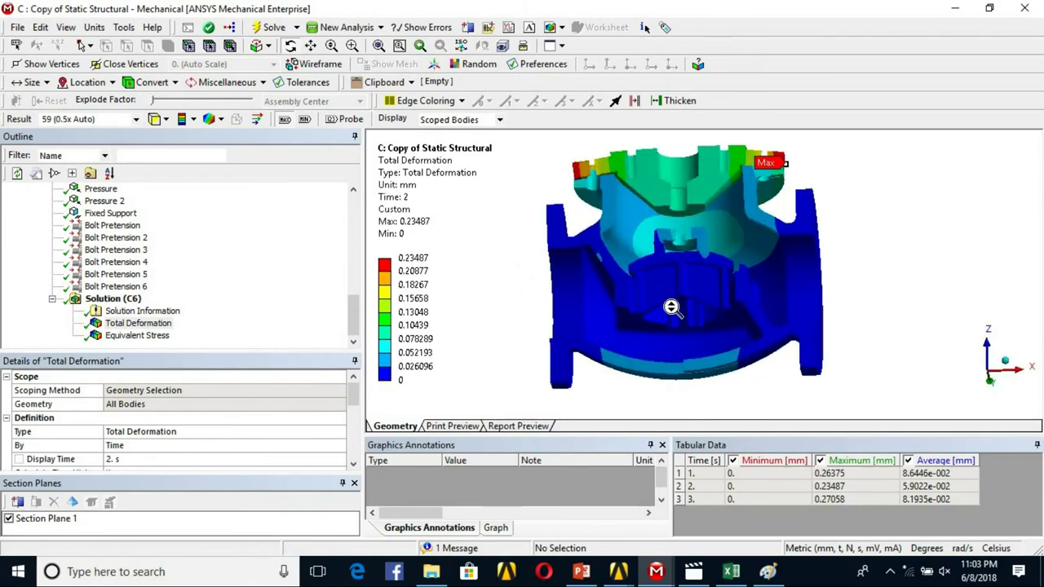
pyautogui.moveTo(657, 285); pyautogui.dragTo(632, 310)
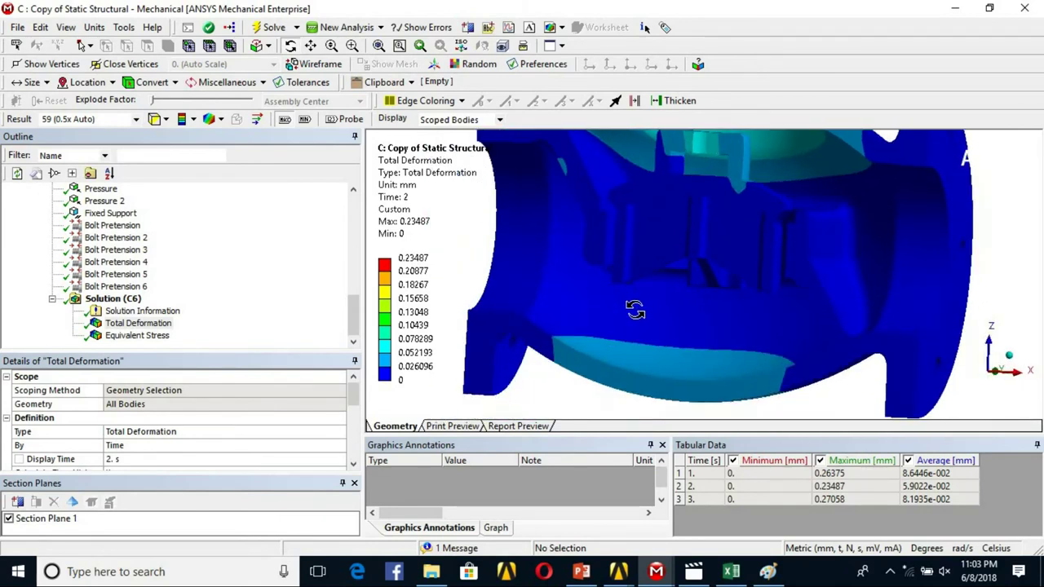
pyautogui.scroll(-3, 635, 310)
pyautogui.scroll(-2, 636, 310)
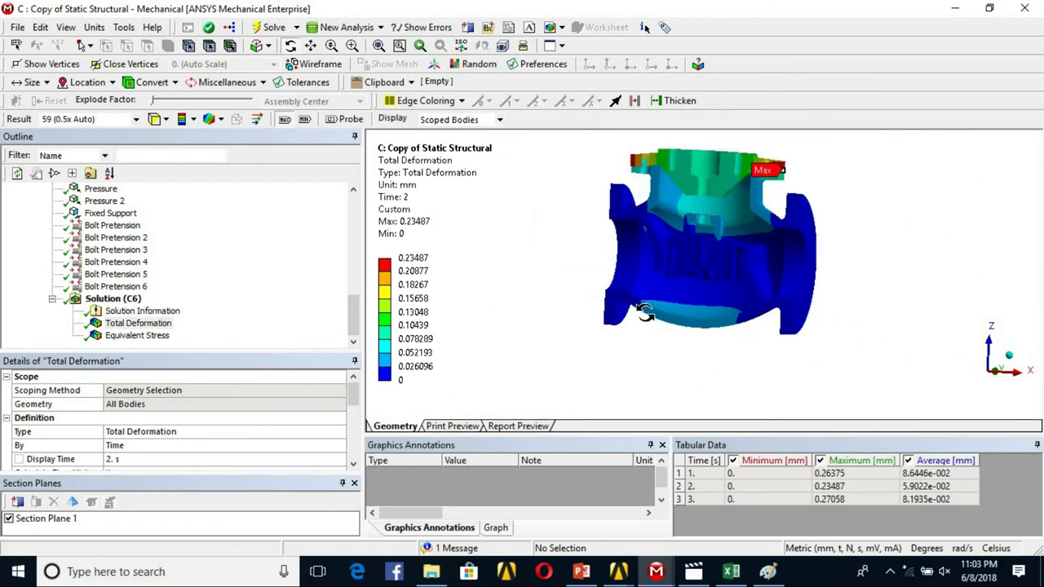
pyautogui.scroll(1, 645, 312)
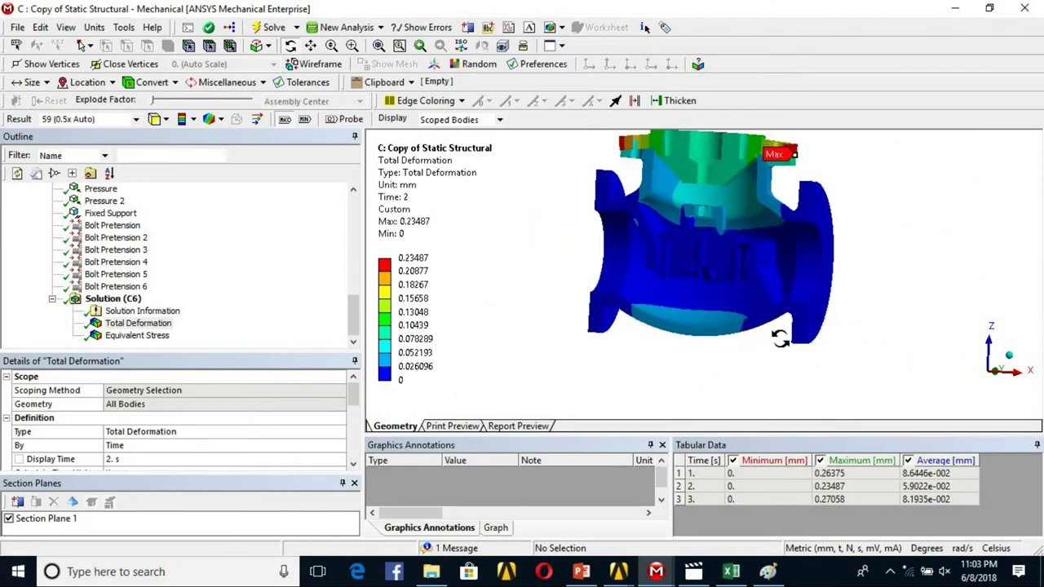
# Select the bonnet and housing bodies under Solution (C6) and hide all other bodies, including the valve disc
pyautogui.click(104, 301)
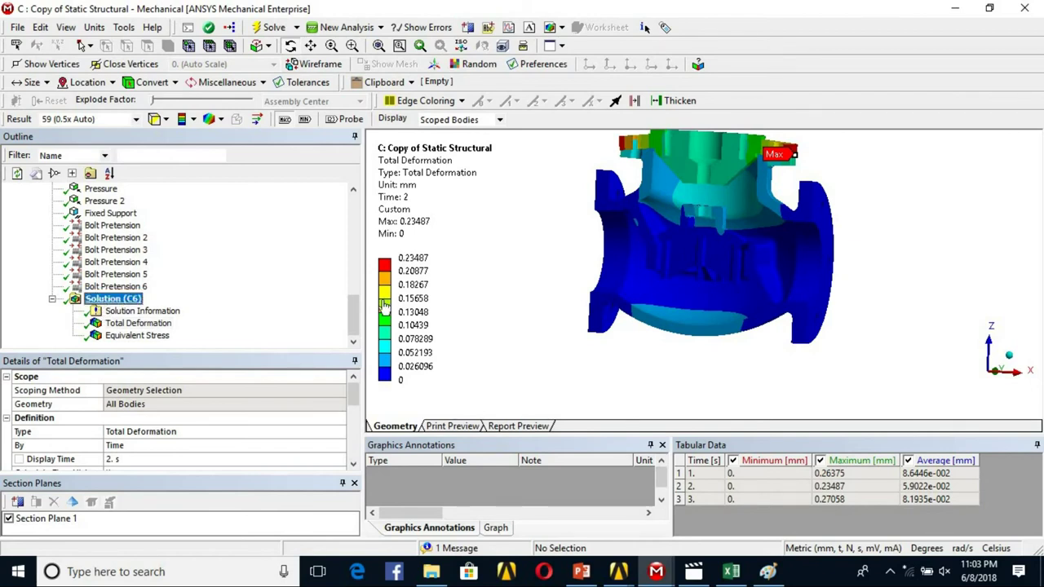
pyautogui.click(137, 335)
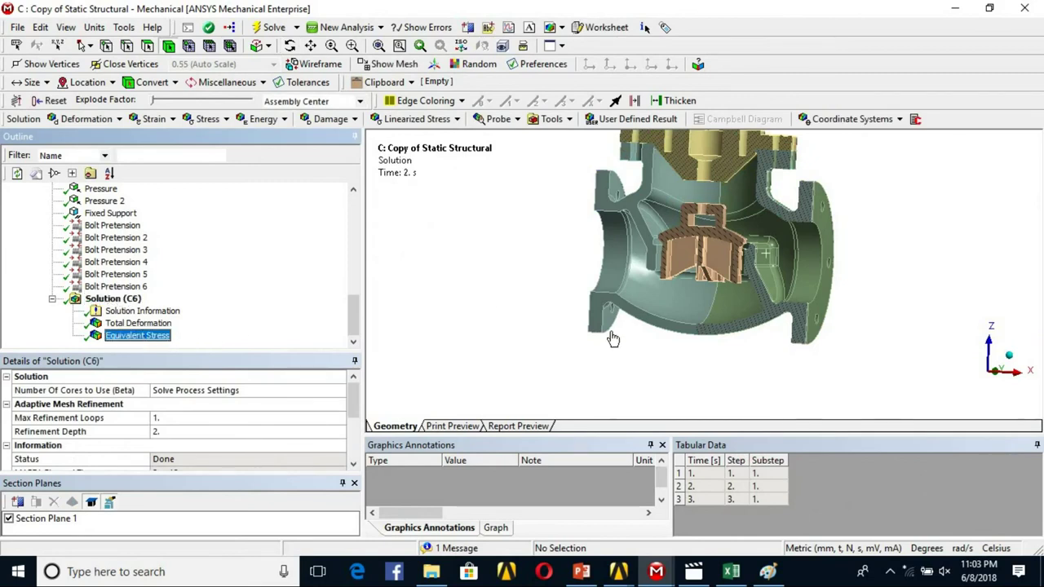
pyautogui.click(114, 299)
pyautogui.moveTo(679, 293)
pyautogui.mouseDown()
pyautogui.moveTo(776, 290)
pyautogui.moveTo(798, 225)
pyautogui.moveTo(779, 200)
pyautogui.mouseUp()
pyautogui.keyDown('ctrl'); pyautogui.click(734, 181); pyautogui.keyUp('ctrl')
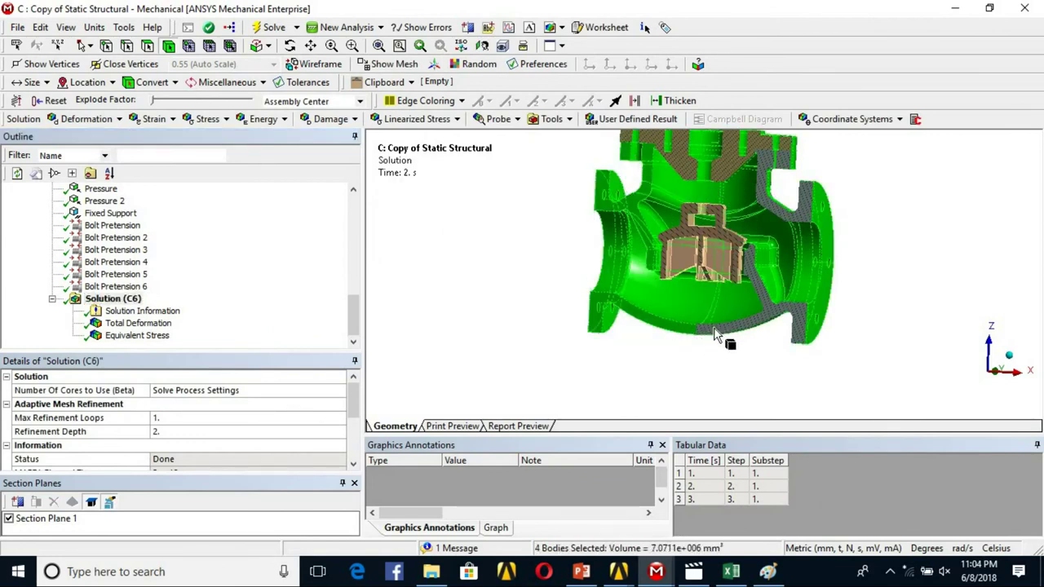
pyautogui.moveTo(714, 350); pyautogui.dragTo(770, 341, button='middle')
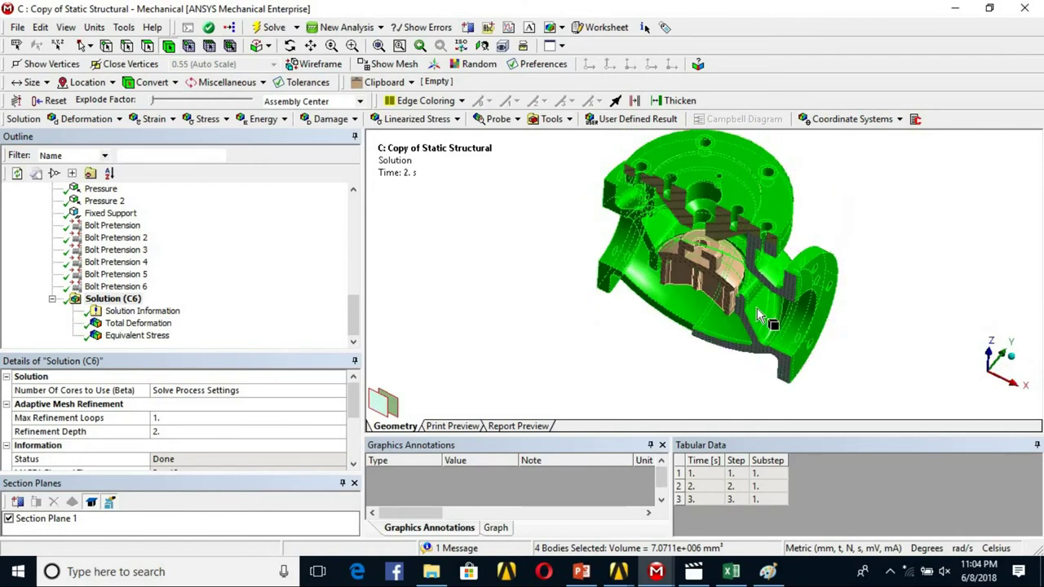
pyautogui.scroll(5, 790, 274)
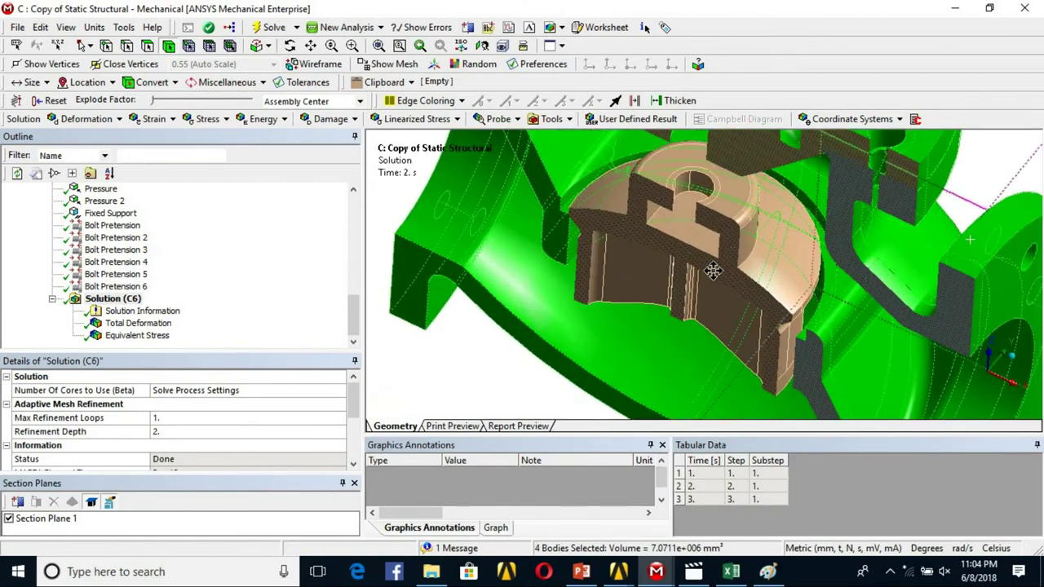
pyautogui.scroll(-2, 789, 230)
pyautogui.rightClick(809, 205)
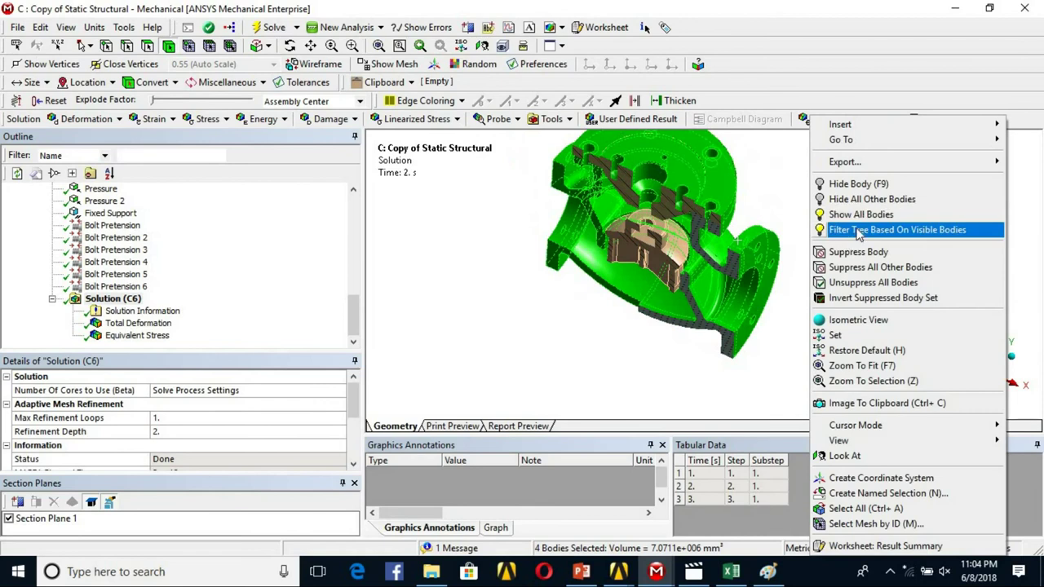
pyautogui.click(860, 200)
pyautogui.moveTo(700, 306); pyautogui.dragTo(796, 287, button='middle')
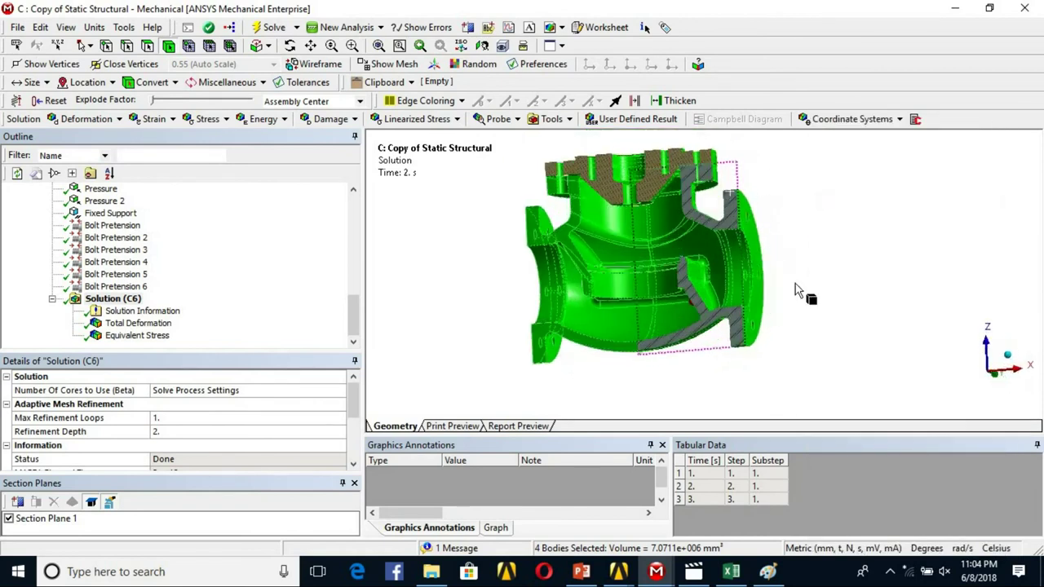
pyautogui.click(797, 287)
# Display the equivalent stress on the isolated bonnet and housing and retrieve its result at 2 s
pyautogui.click(137, 335)
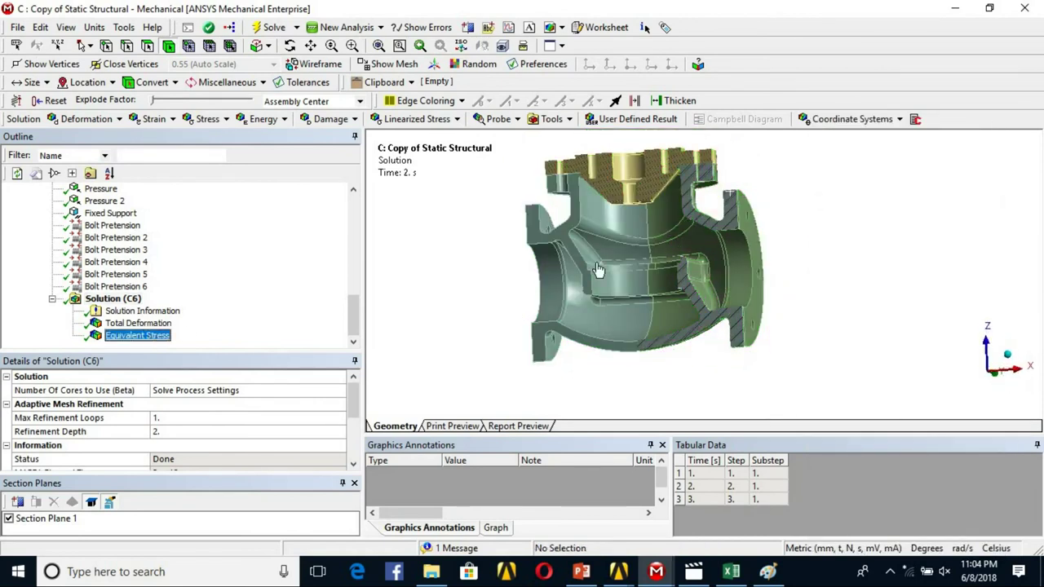
pyautogui.moveTo(670, 277); pyautogui.dragTo(636, 299, button='middle')
pyautogui.scroll(3, 637, 299)
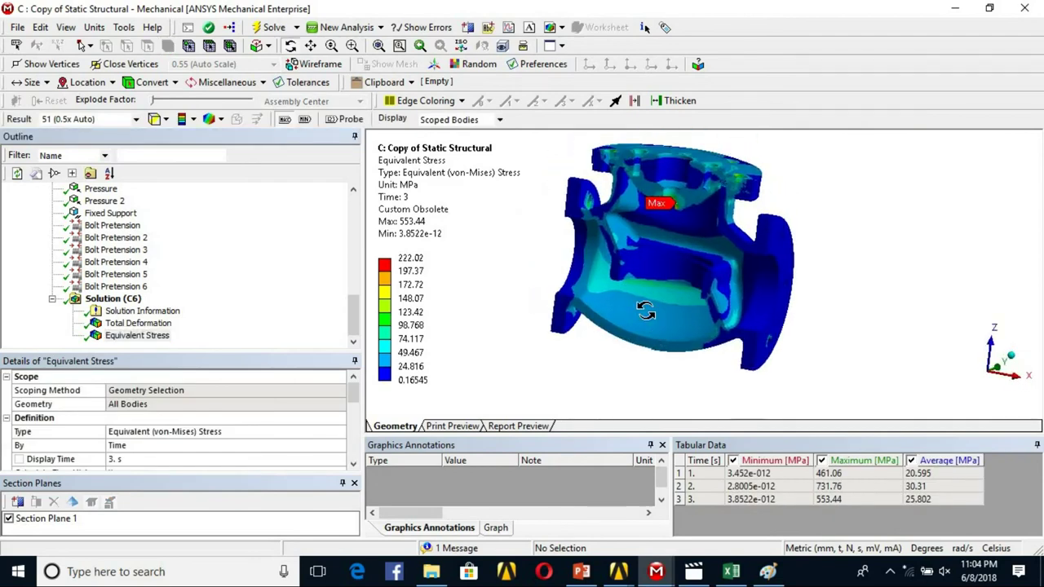
pyautogui.rightClick(703, 487)
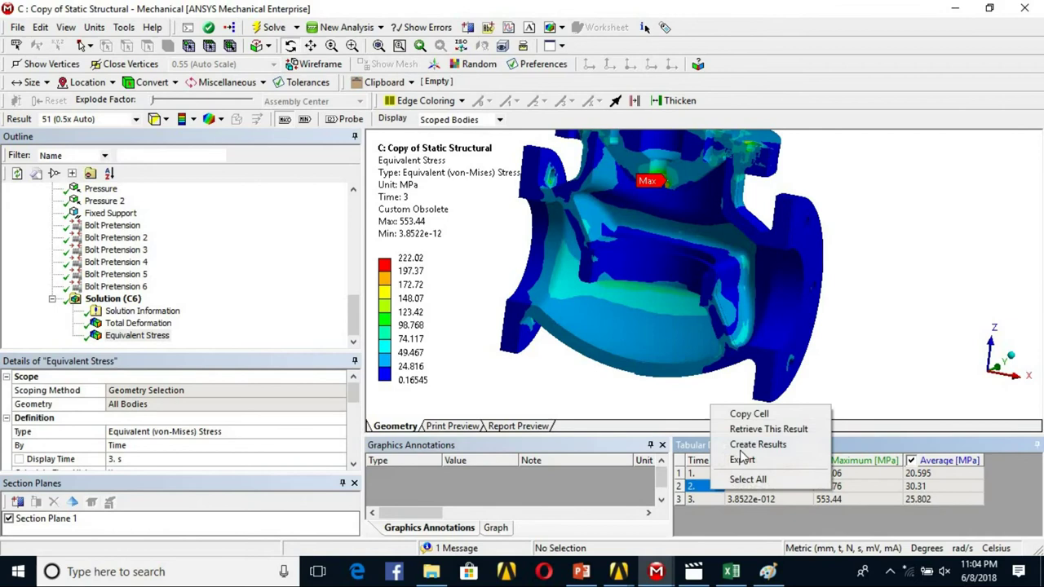
pyautogui.click(770, 427)
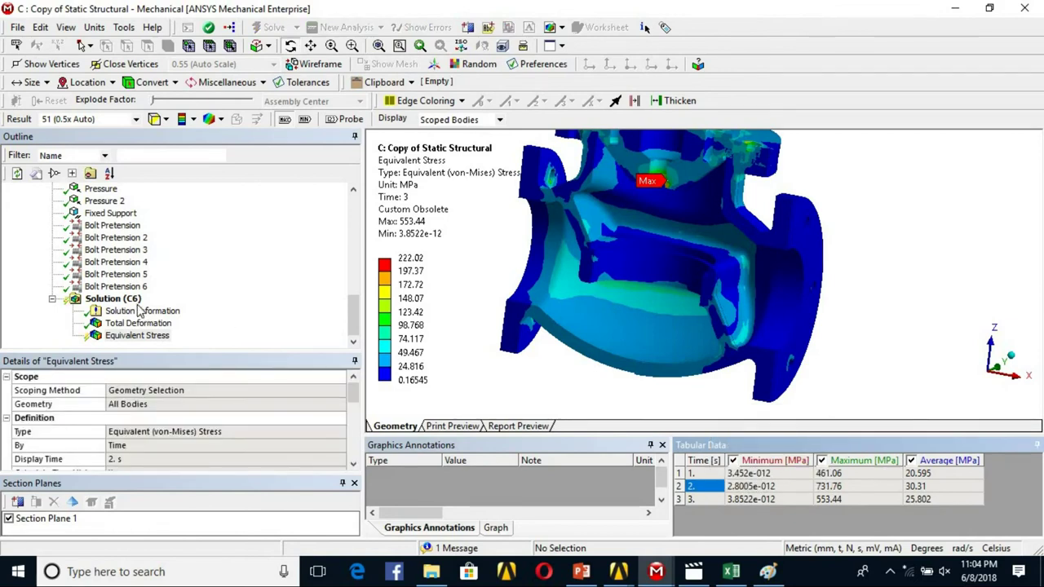
# Review the first Pressure load on the valve's inner faces and return to the Equivalent Stress result
pyautogui.click(100, 190)
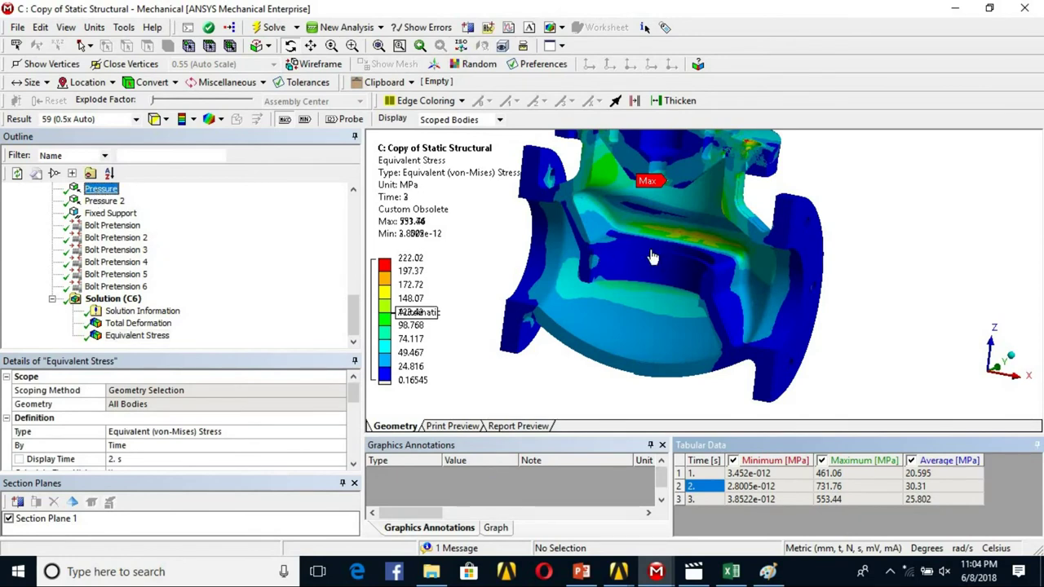
pyautogui.scroll(-2, 674, 295)
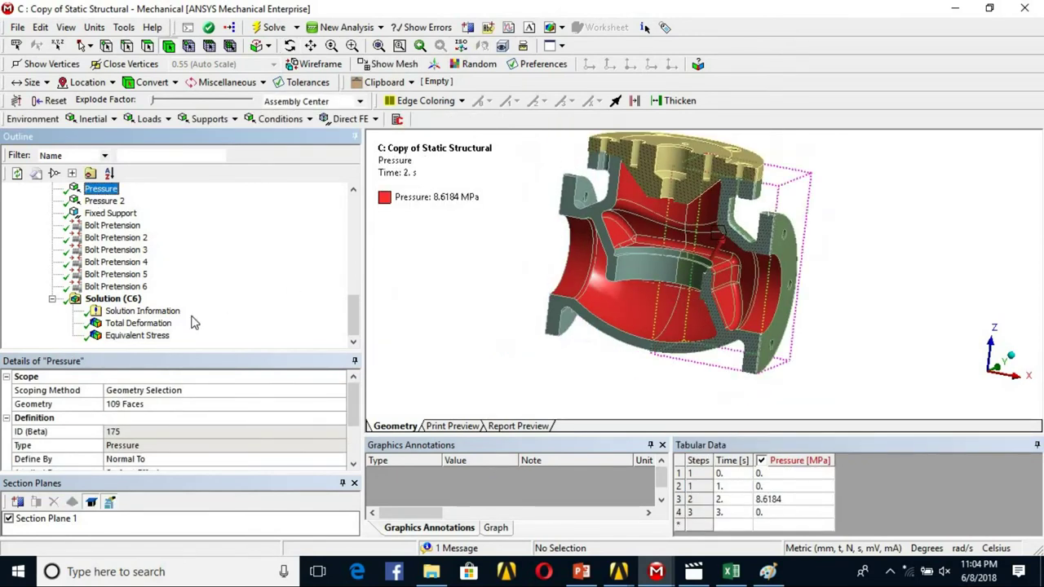
pyautogui.click(122, 336)
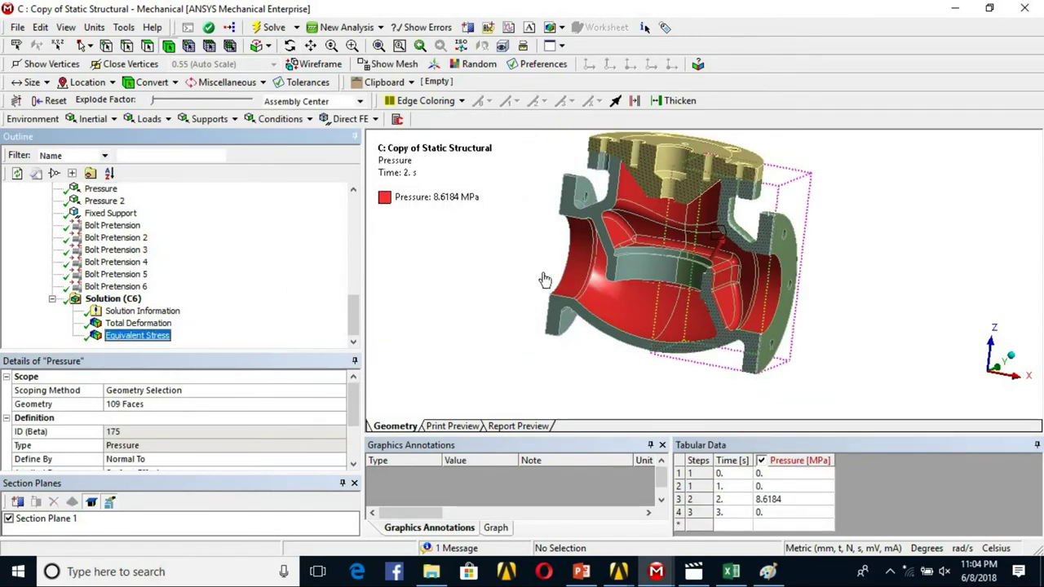
# Probe the equivalent stress at the peak above the housing's seat ring and on the inner wall below it
pyautogui.scroll(5, 655, 261)
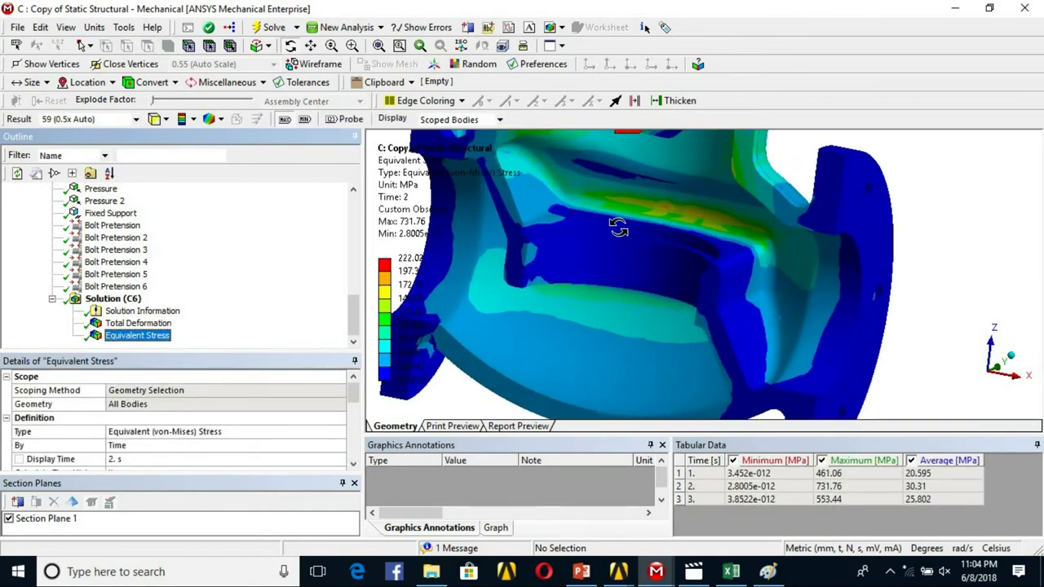
pyautogui.scroll(-5, 708, 267)
pyautogui.moveTo(688, 269); pyautogui.dragTo(693, 256)
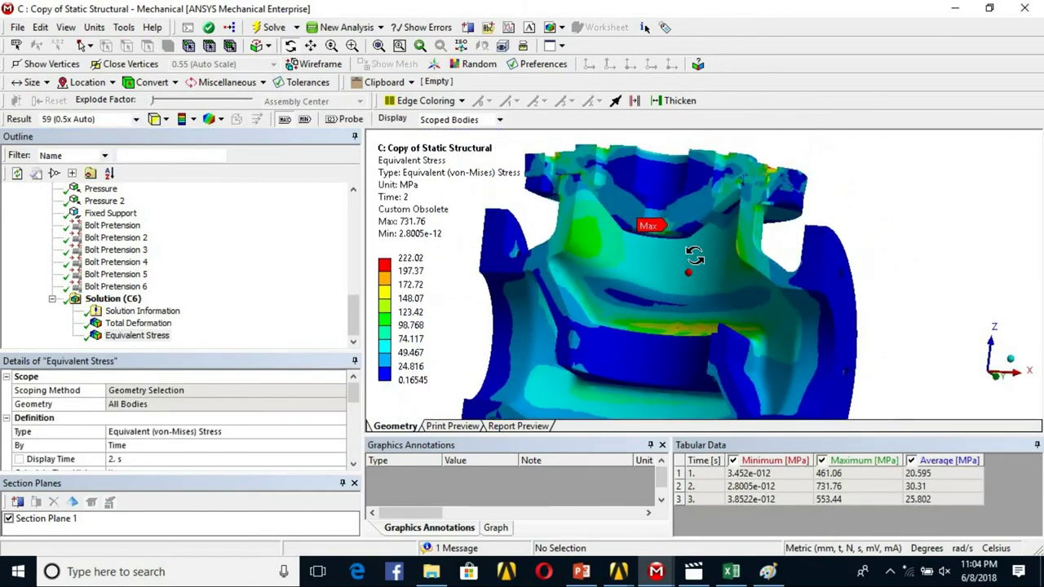
pyautogui.moveTo(699, 308); pyautogui.dragTo(701, 313)
pyautogui.scroll(4, 701, 313)
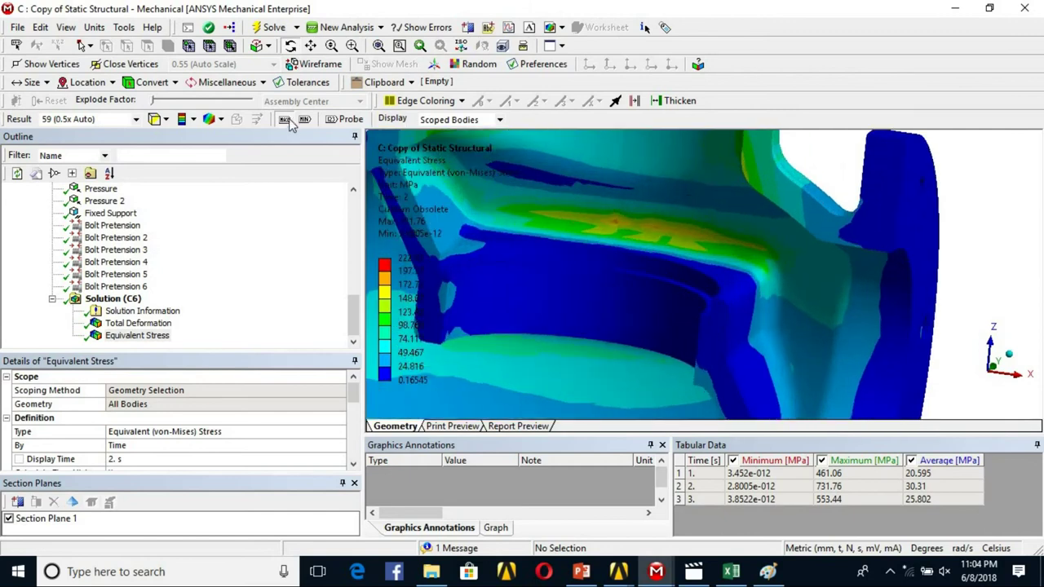
pyautogui.click(343, 120)
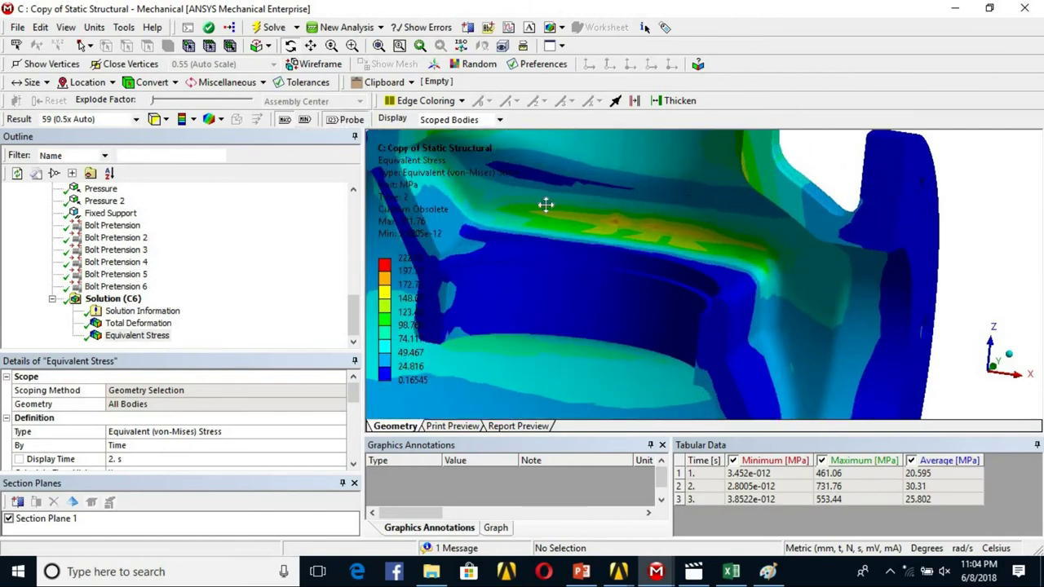
pyautogui.click(615, 222)
pyautogui.moveTo(670, 266)
pyautogui.mouseDown(button='middle')
pyautogui.moveTo(755, 195)
pyautogui.moveTo(650, 387)
pyautogui.mouseUp(button='middle')
pyautogui.click(551, 402)
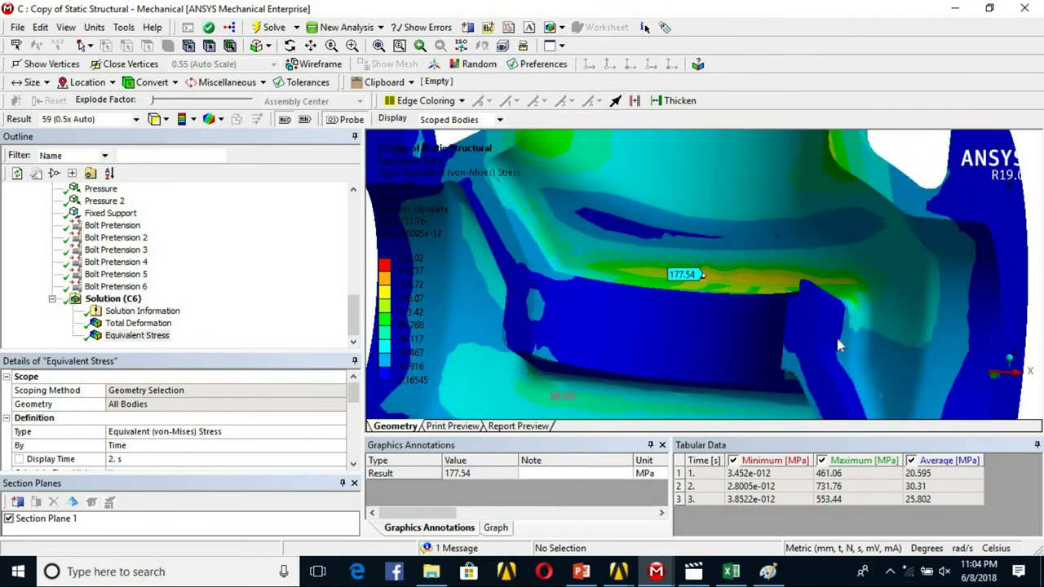
# Probe the equivalent stress at the far end of the high-stress band above the seat and on both sides of the housing neck
pyautogui.click(845, 283)
pyautogui.moveTo(845, 283); pyautogui.dragTo(658, 211, button='middle')
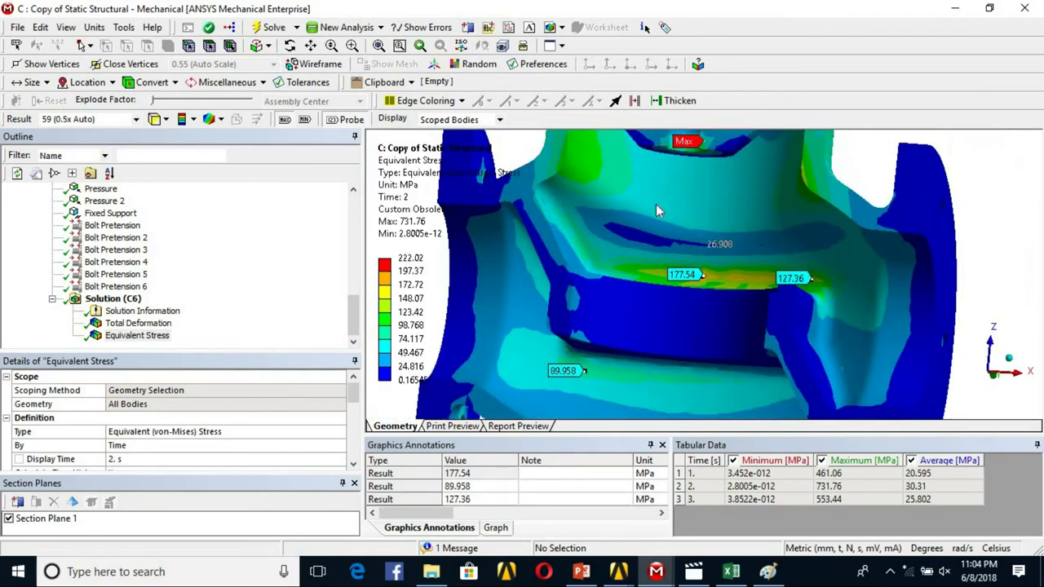
pyautogui.click(584, 158)
pyautogui.click(798, 181)
pyautogui.scroll(-3, 668, 326)
pyautogui.moveTo(668, 327); pyautogui.dragTo(654, 313, button='middle')
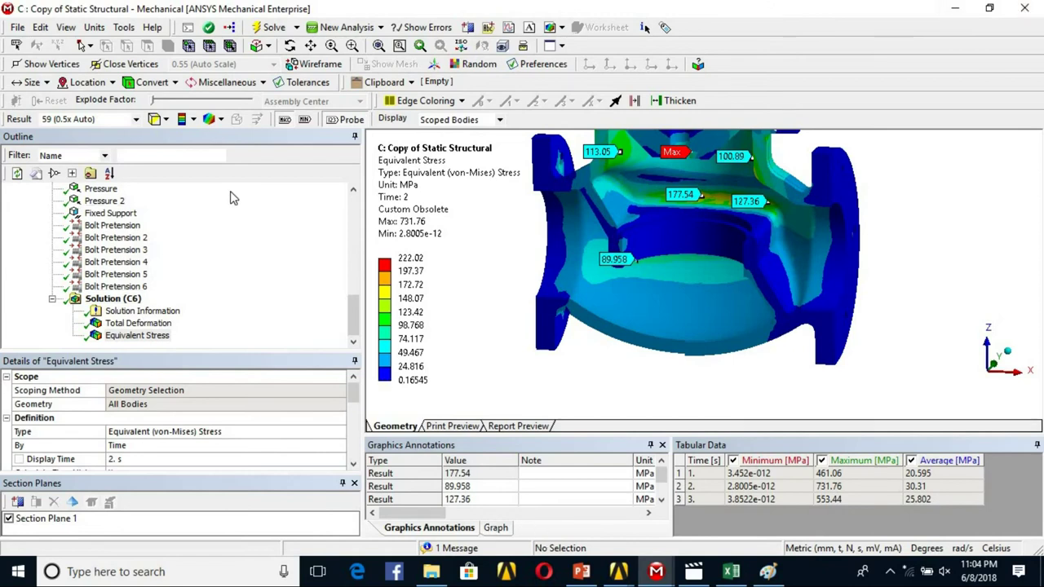
# Insert a Construction Geometry object under Model (C4)
pyautogui.scroll(5, 176, 259)
pyautogui.scroll(3, 176, 259)
pyautogui.click(31, 213)
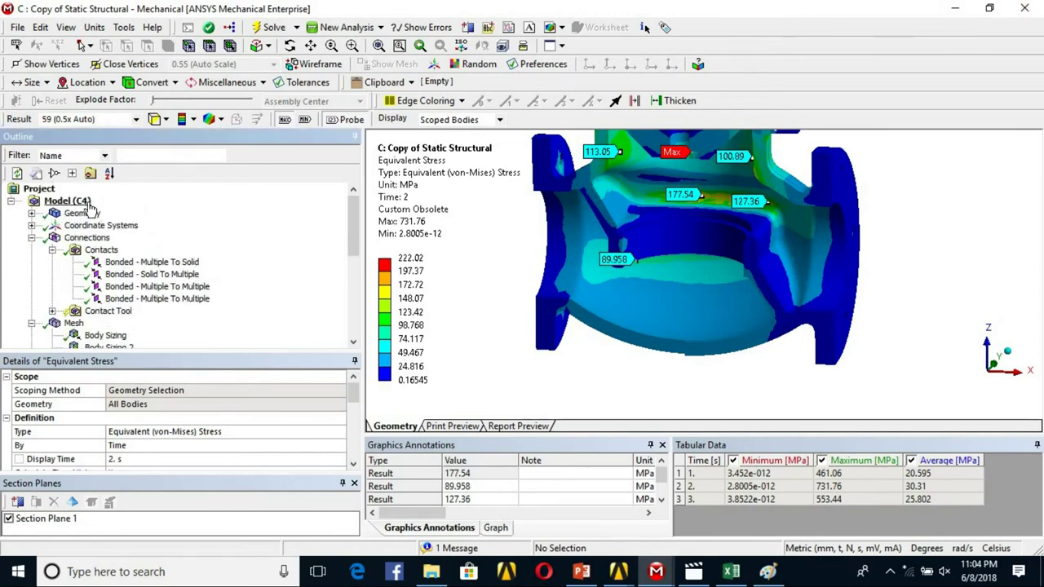
pyautogui.click(81, 212)
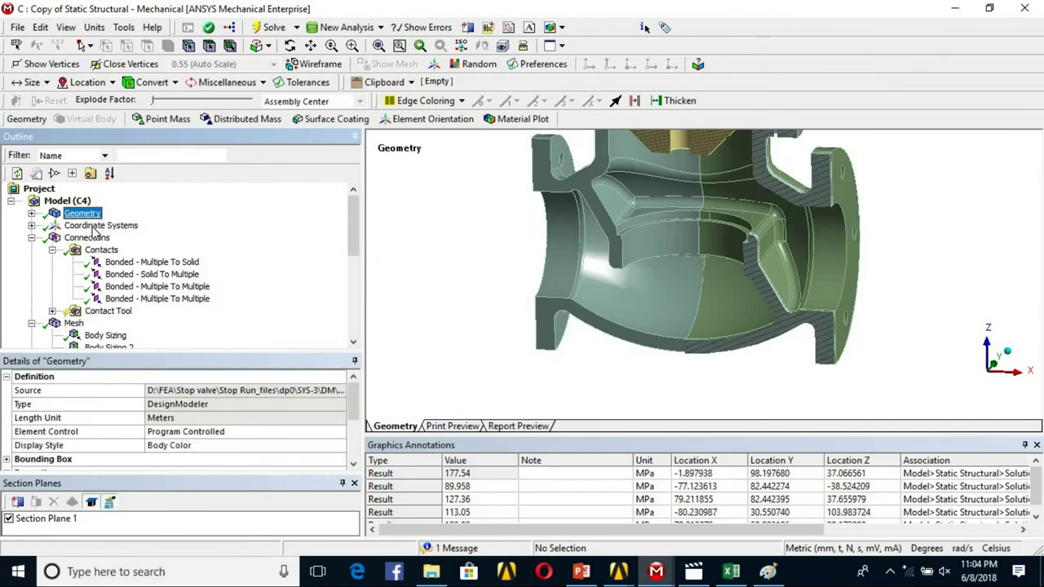
pyautogui.rightClick(84, 213)
pyautogui.click(70, 201)
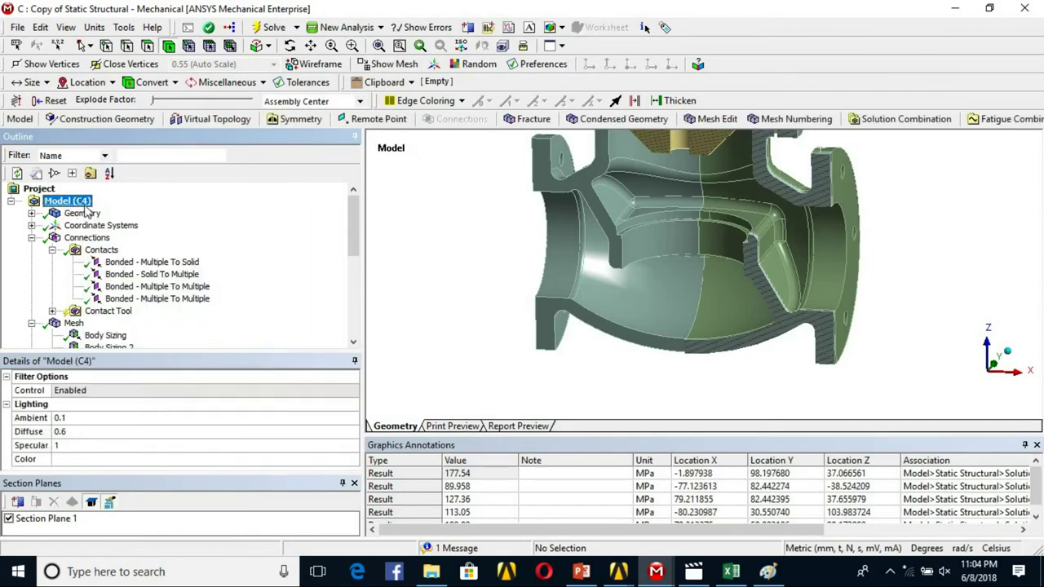
pyautogui.rightClick(71, 202)
pyautogui.moveTo(110, 215)
pyautogui.click(309, 236)
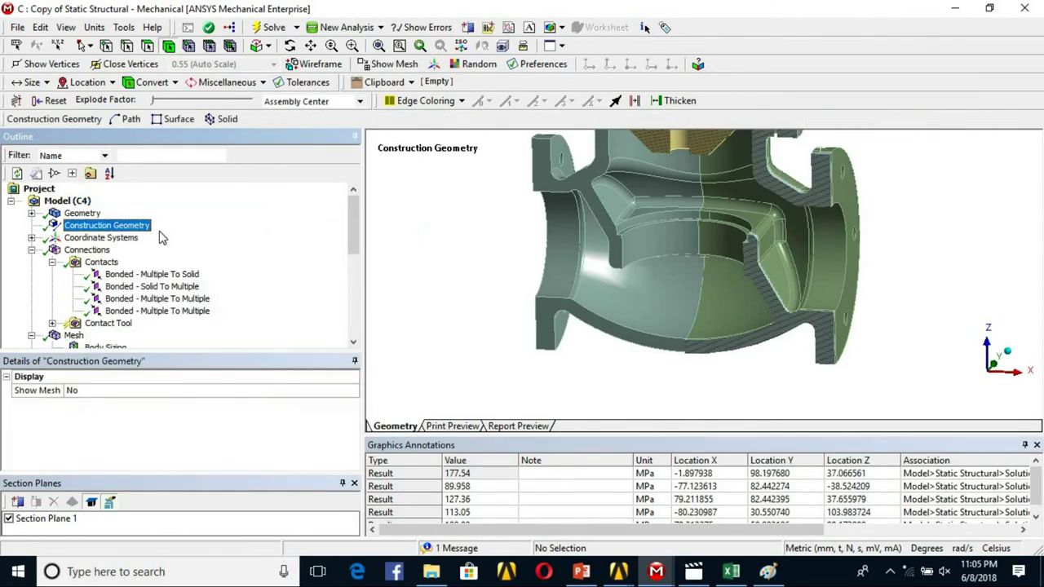
# View the object types that can be inserted under Construction Geometry, such as Path, and return to the Solution (C6) results in the tree
pyautogui.rightClick(128, 228)
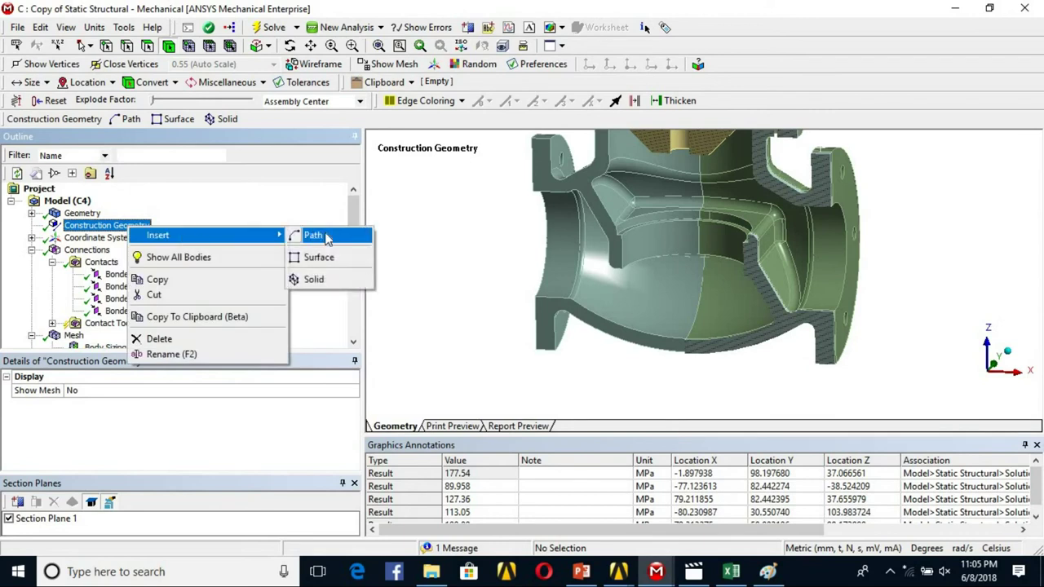
pyautogui.click(392, 282)
pyautogui.scroll(-10, 158, 259)
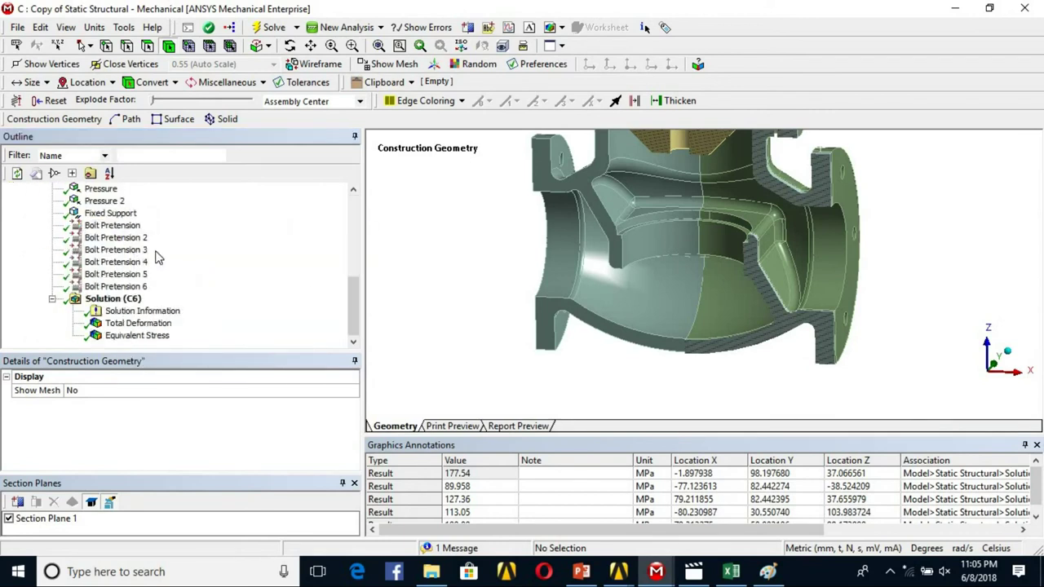
# Isolate the rear housing quarter on the positive X side by hiding all other bodies
pyautogui.scroll(-3, 601, 233)
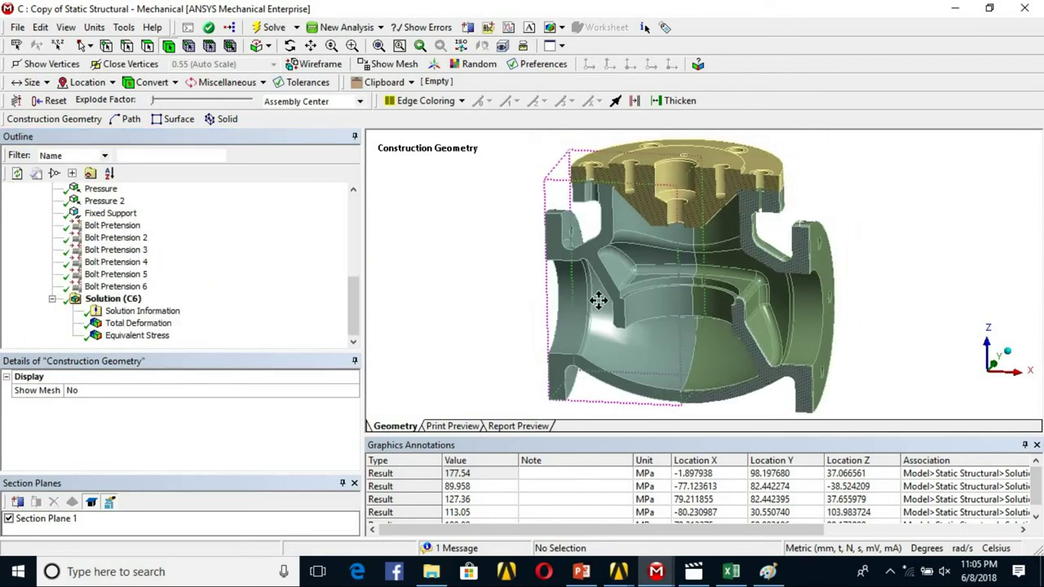
pyautogui.click(758, 295)
pyautogui.rightClick(759, 295)
pyautogui.click(807, 222)
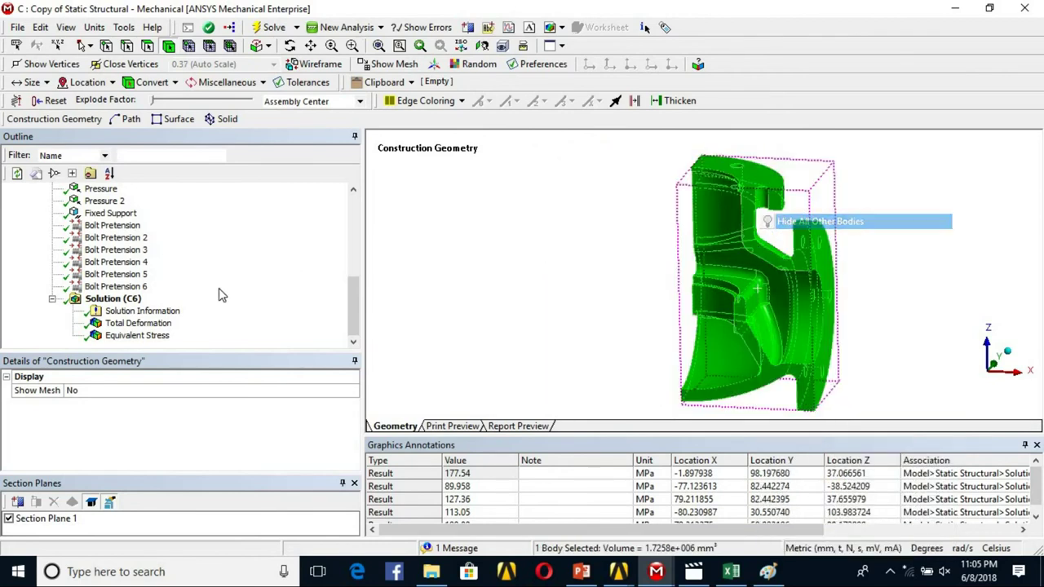
pyautogui.click(571, 313)
# Examine the Equivalent Stress result on the isolated housing quarter around the high-stress band above the seat
pyautogui.click(130, 337)
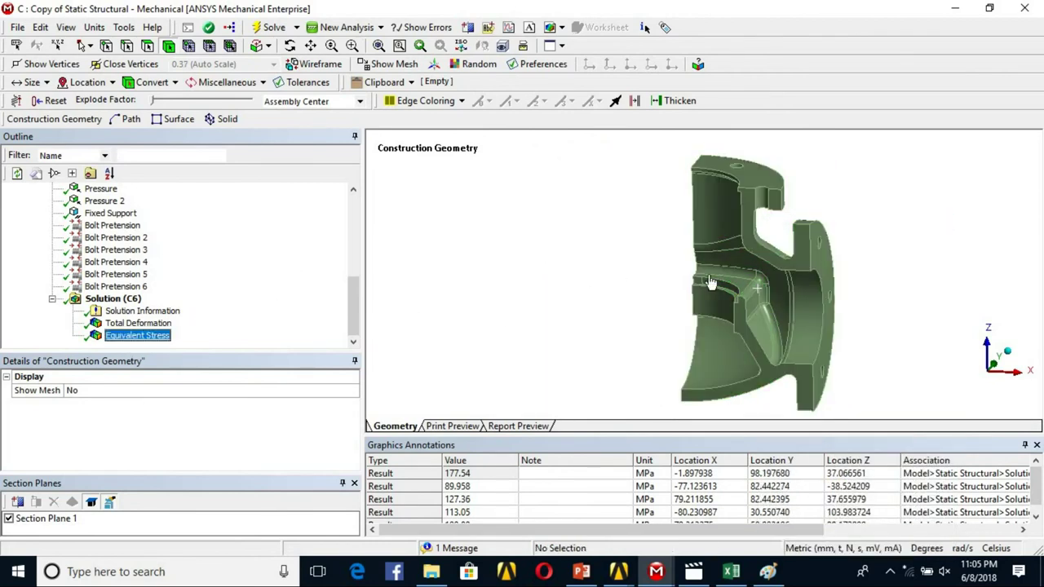
pyautogui.moveTo(745, 285)
pyautogui.mouseDown(button='middle')
pyautogui.moveTo(813, 285)
pyautogui.moveTo(699, 285)
pyautogui.moveTo(804, 263)
pyautogui.moveTo(776, 268)
pyautogui.moveTo(754, 299)
pyautogui.mouseUp(button='middle')
pyautogui.scroll(5, 804, 286)
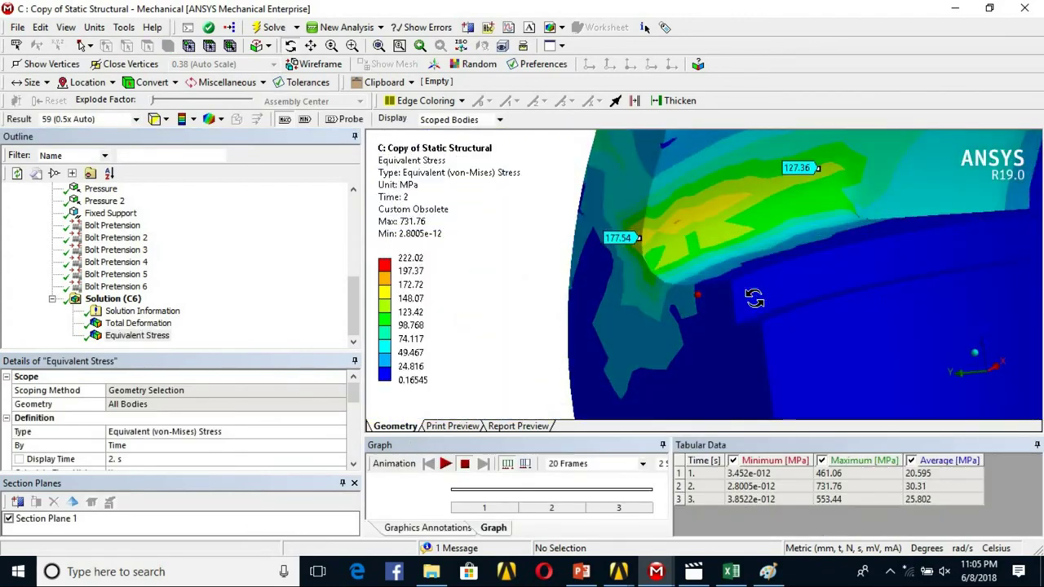
pyautogui.scroll(-3, 754, 298)
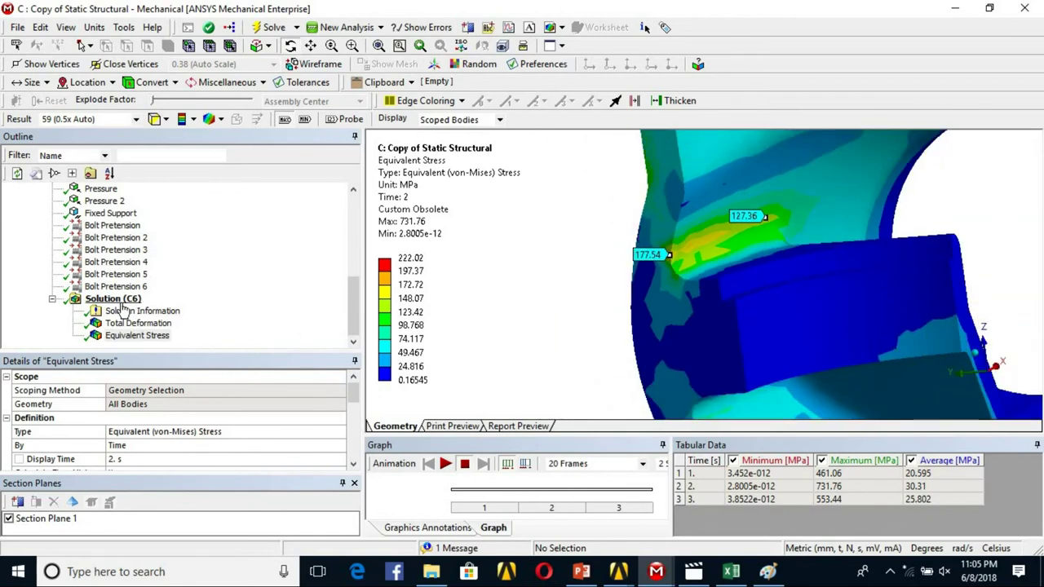
# Display the mesh and measure the distance between two nodes across the housing wall at the fillet above the seat
pyautogui.click(118, 299)
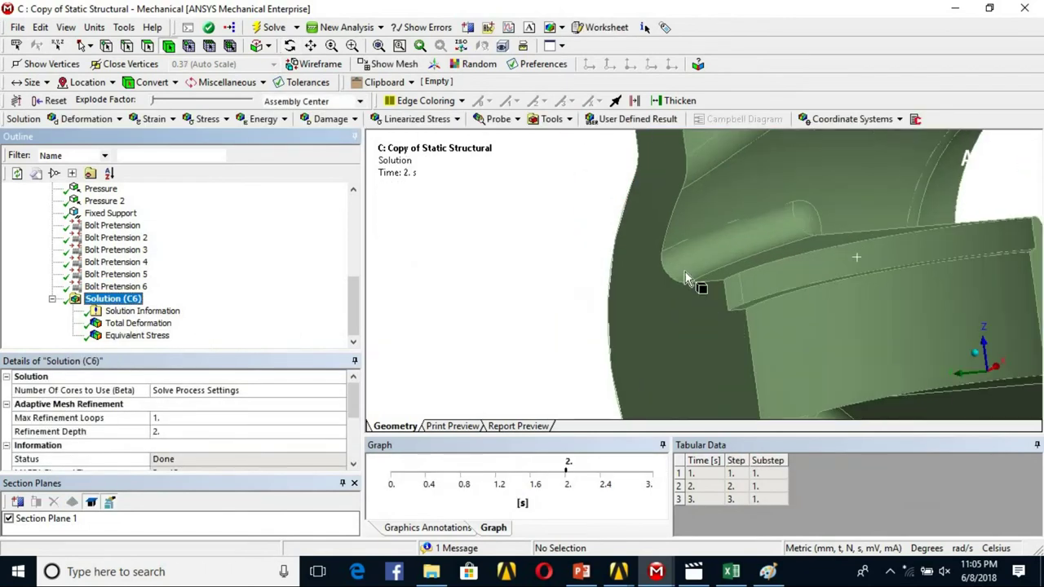
pyautogui.scroll(4, 124, 250)
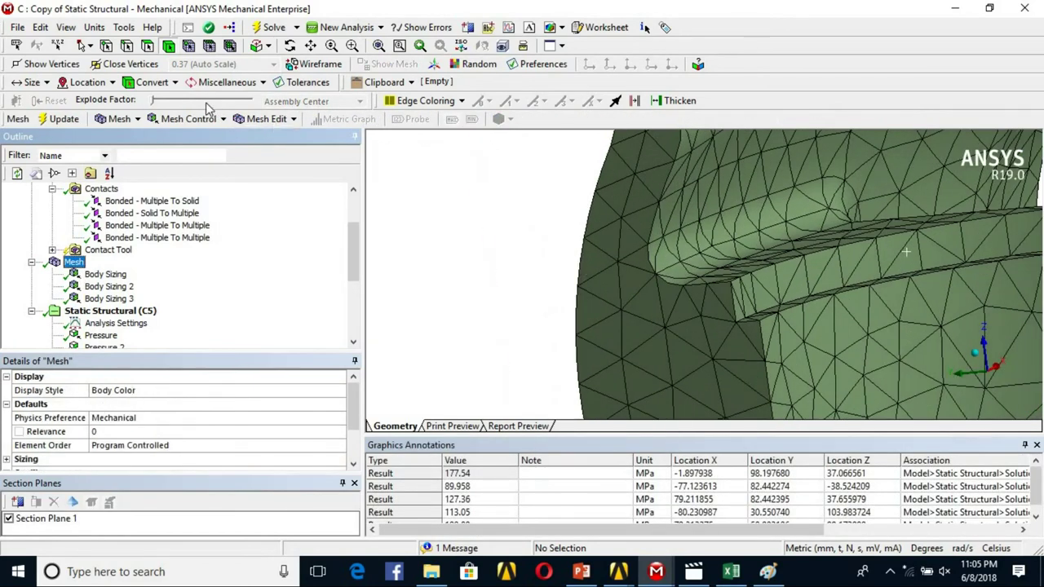
pyautogui.click(189, 45)
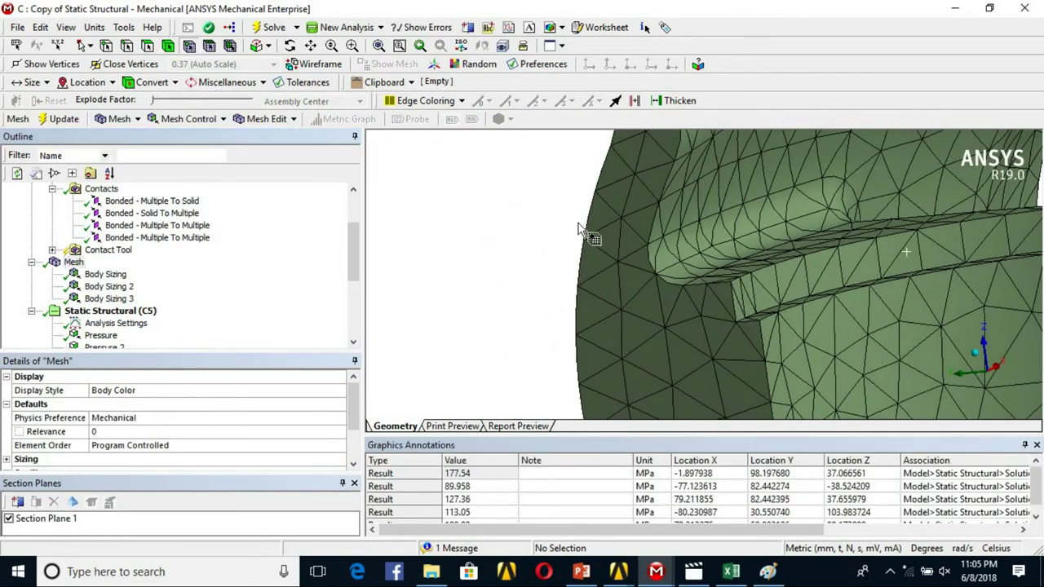
pyautogui.click(650, 251)
pyautogui.scroll(-3, 653, 250)
pyautogui.moveTo(662, 249); pyautogui.dragTo(725, 260, button='middle')
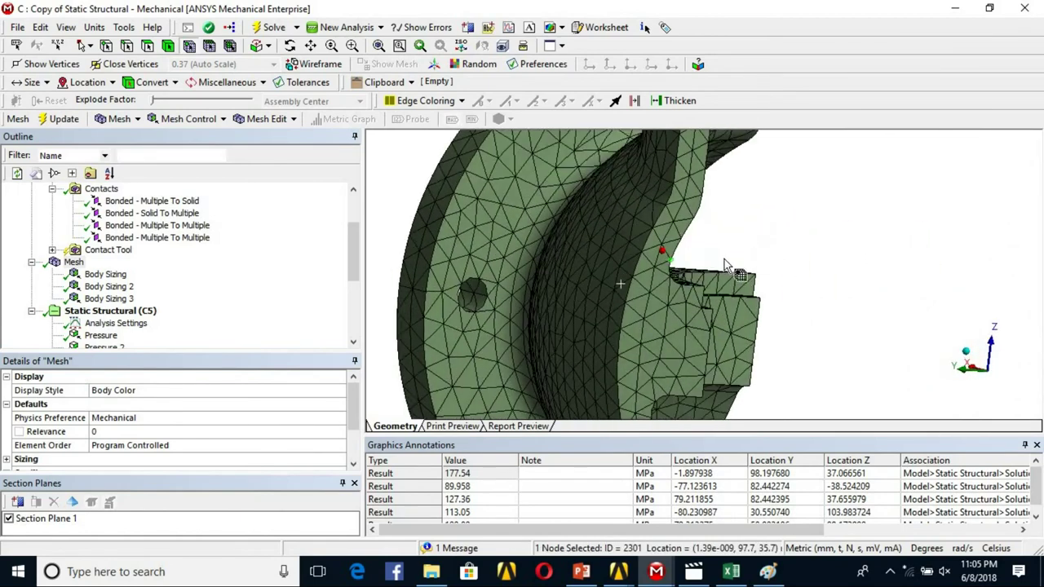
pyautogui.keyDown('ctrl'); pyautogui.click(645, 255); pyautogui.keyUp('ctrl')
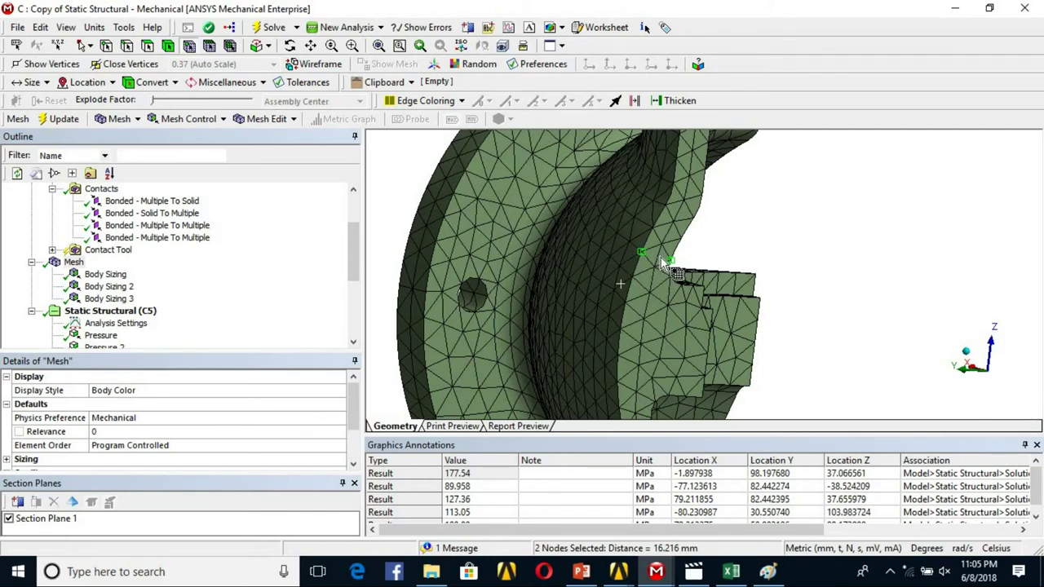
# Go to the Construction Geometry object and turn on the mesh display around the seat wall
pyautogui.moveTo(351, 246); pyautogui.dragTo(356, 231)
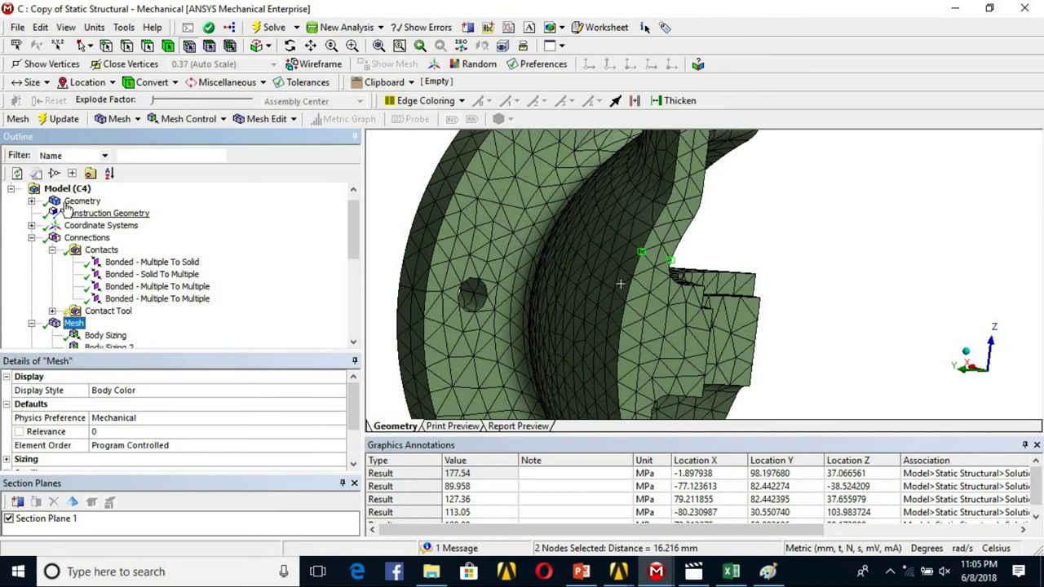
pyautogui.click(92, 216)
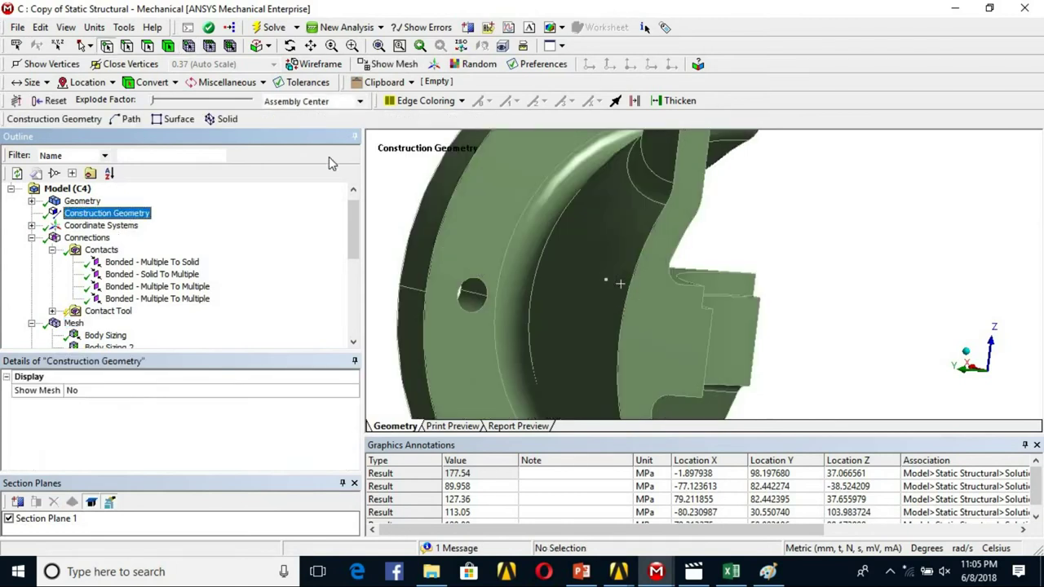
pyautogui.click(395, 64)
pyautogui.scroll(2, 622, 251)
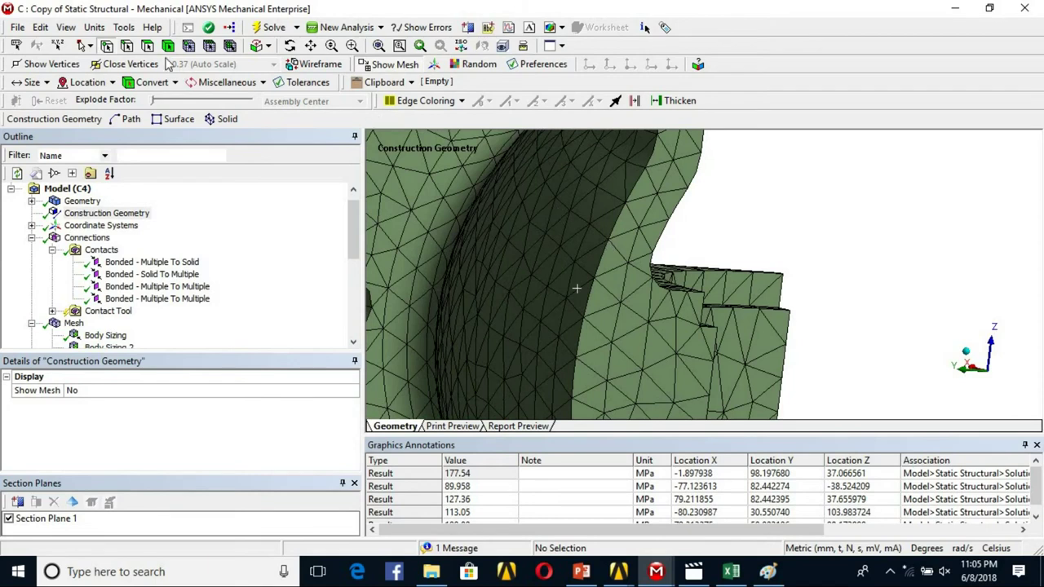
# Insert a path through the housing wall between the outer-surface node and the inner node at the fillet above the seat
pyautogui.click(188, 45)
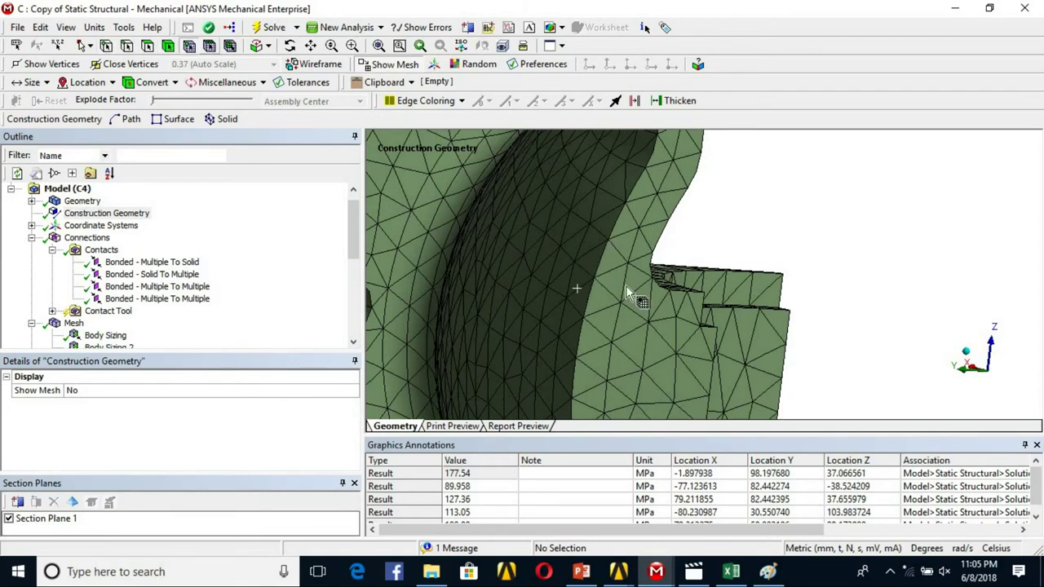
pyautogui.click(610, 247)
pyautogui.moveTo(610, 247); pyautogui.dragTo(593, 282, button='middle')
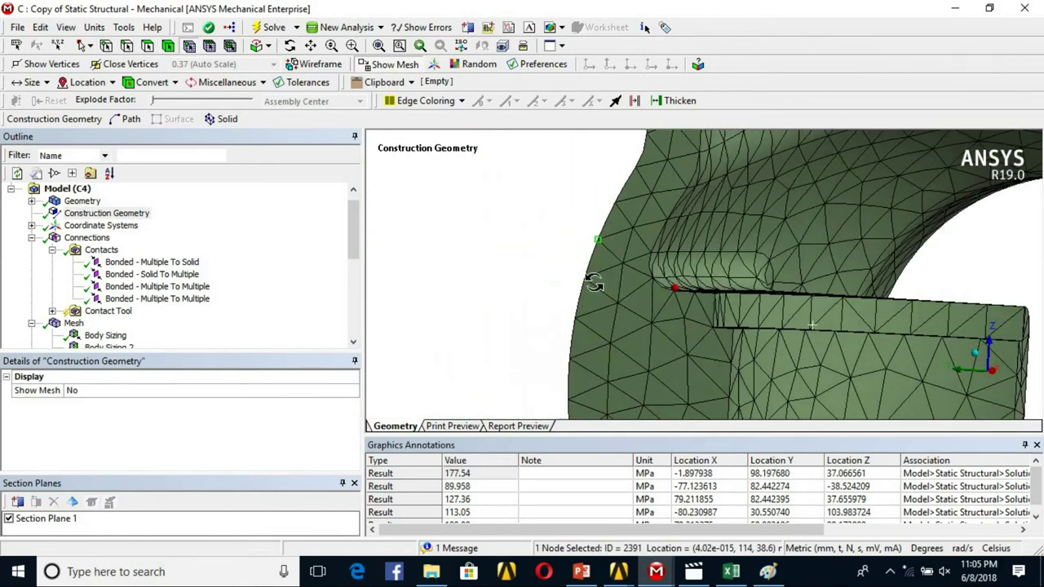
pyautogui.keyDown('ctrl'); pyautogui.click(651, 256); pyautogui.keyUp('ctrl')
pyautogui.keyDown('ctrl'); pyautogui.rightClick(686, 259); pyautogui.keyUp('ctrl')
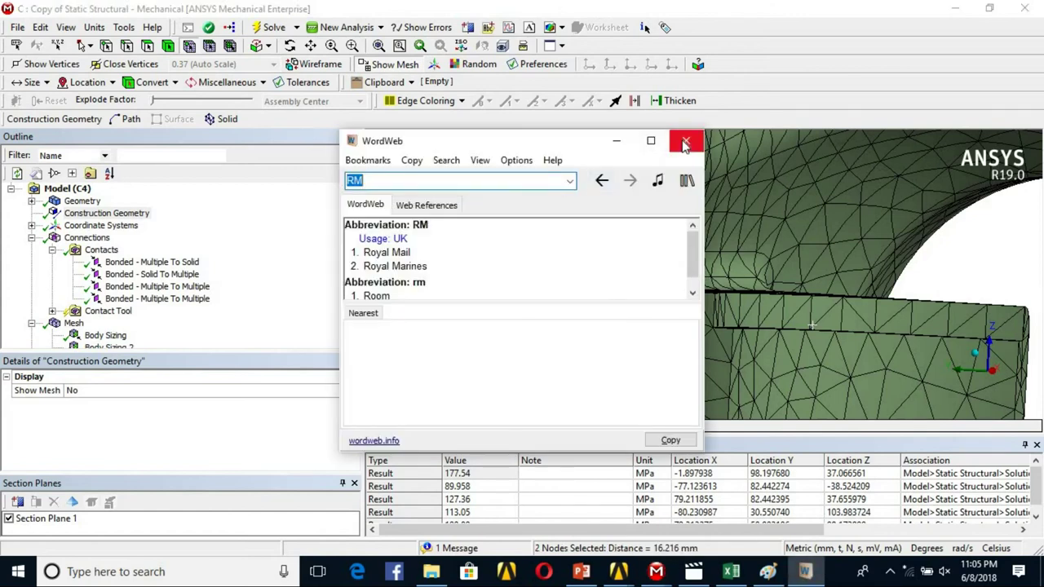
pyautogui.click(685, 144)
pyautogui.rightClick(641, 254)
pyautogui.moveTo(687, 185)
pyautogui.click(856, 184)
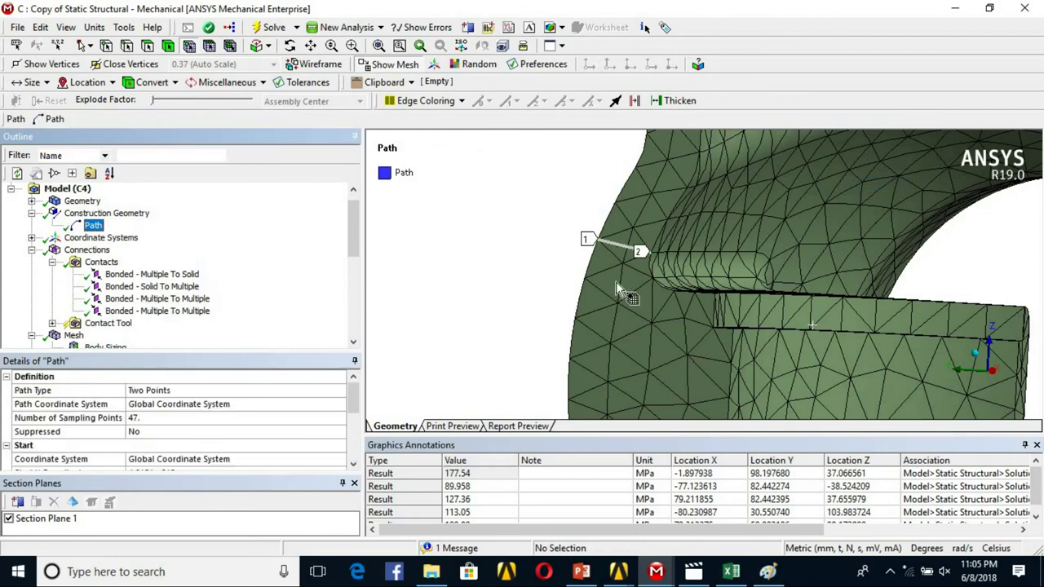
# Insert a second path through the wall at the housing's lowest point, from the inner corner node to the outer one
pyautogui.scroll(-4, 640, 273)
pyautogui.moveTo(824, 312); pyautogui.dragTo(779, 334, button='middle')
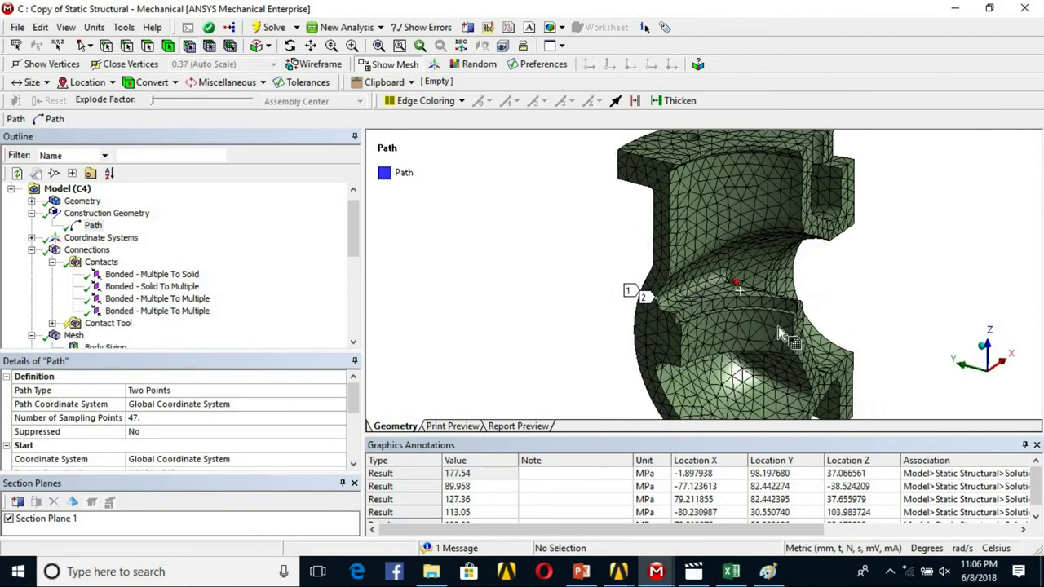
pyautogui.scroll(10, 641, 334)
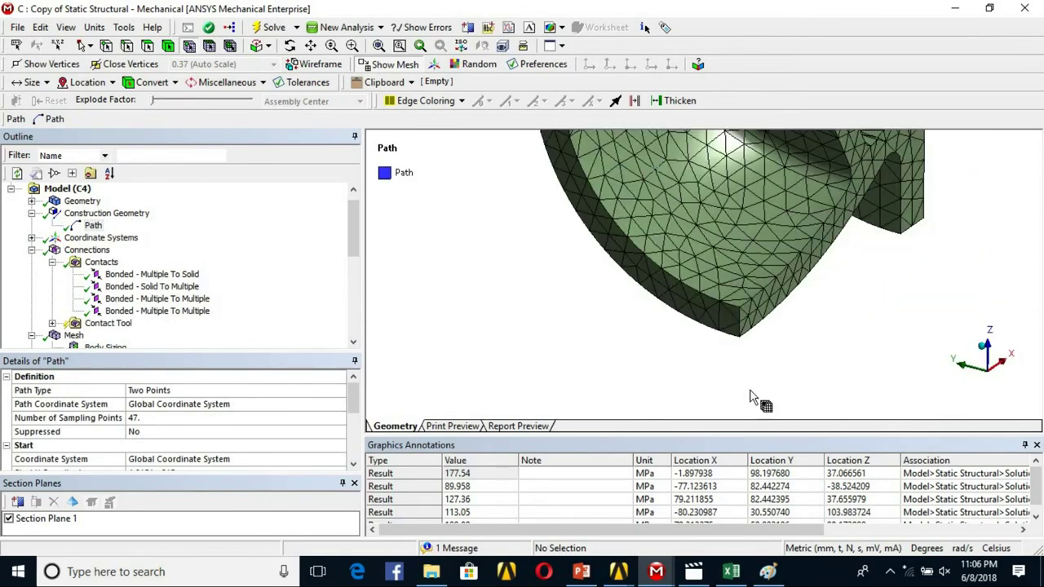
pyautogui.click(759, 325)
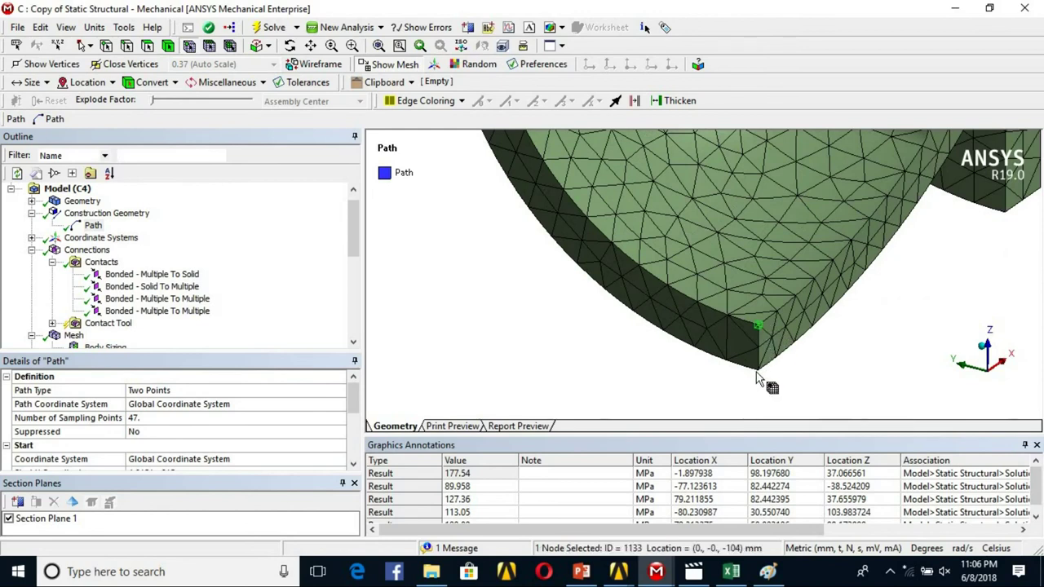
pyautogui.keyDown('ctrl'); pyautogui.click(758, 370); pyautogui.keyUp('ctrl')
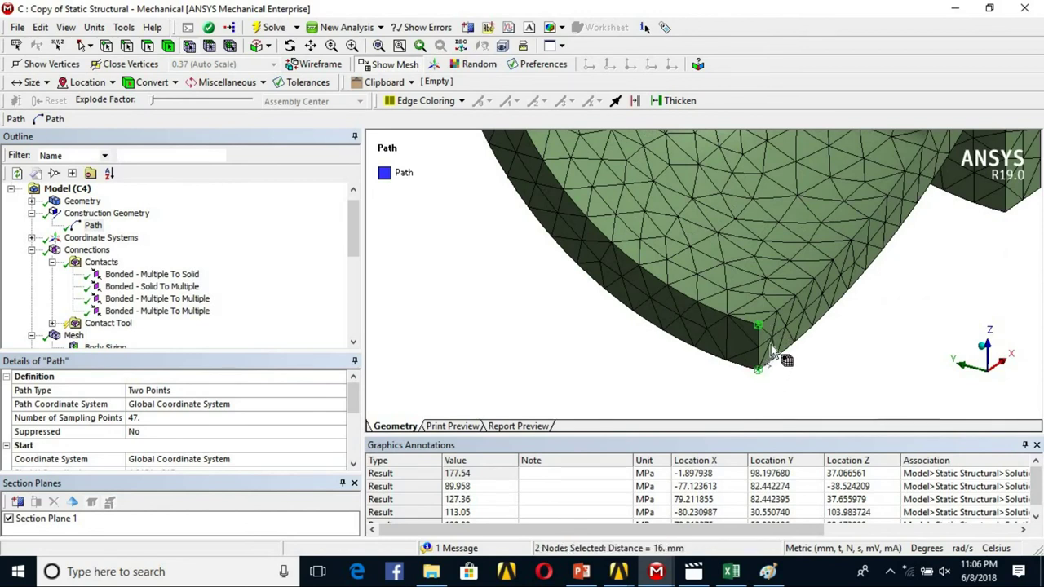
pyautogui.rightClick(775, 348)
pyautogui.moveTo(937, 146)
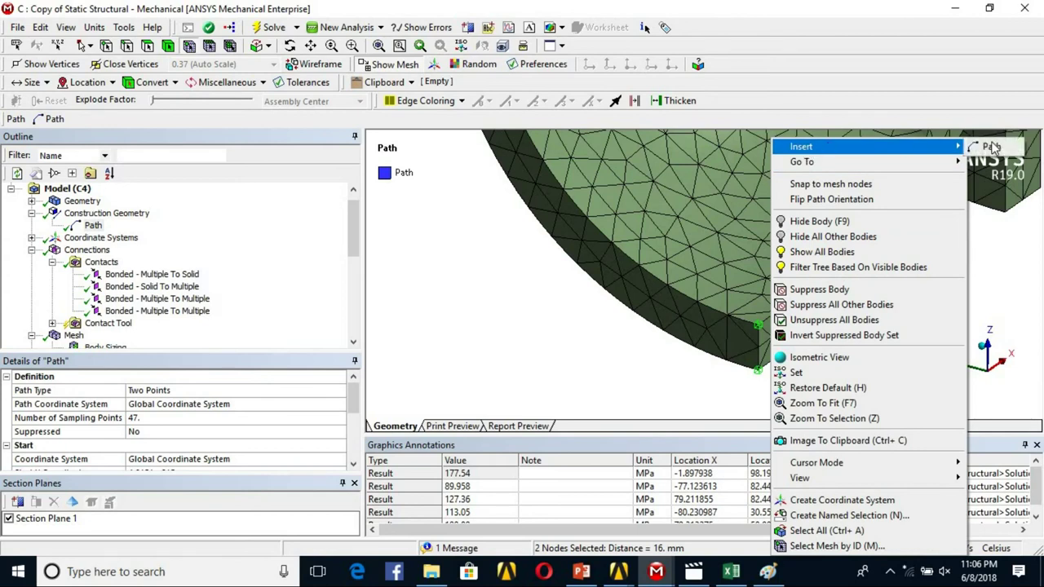
pyautogui.click(988, 148)
# Make all bodies of the valve assembly visible again
pyautogui.moveTo(715, 278); pyautogui.dragTo(655, 314, button='middle')
pyautogui.rightClick(519, 177)
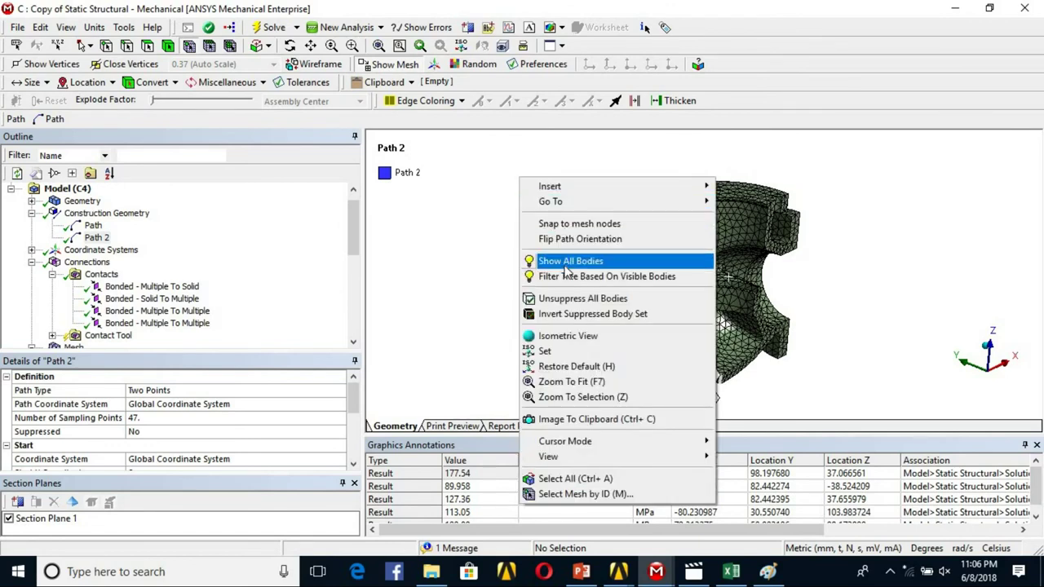
pyautogui.click(586, 267)
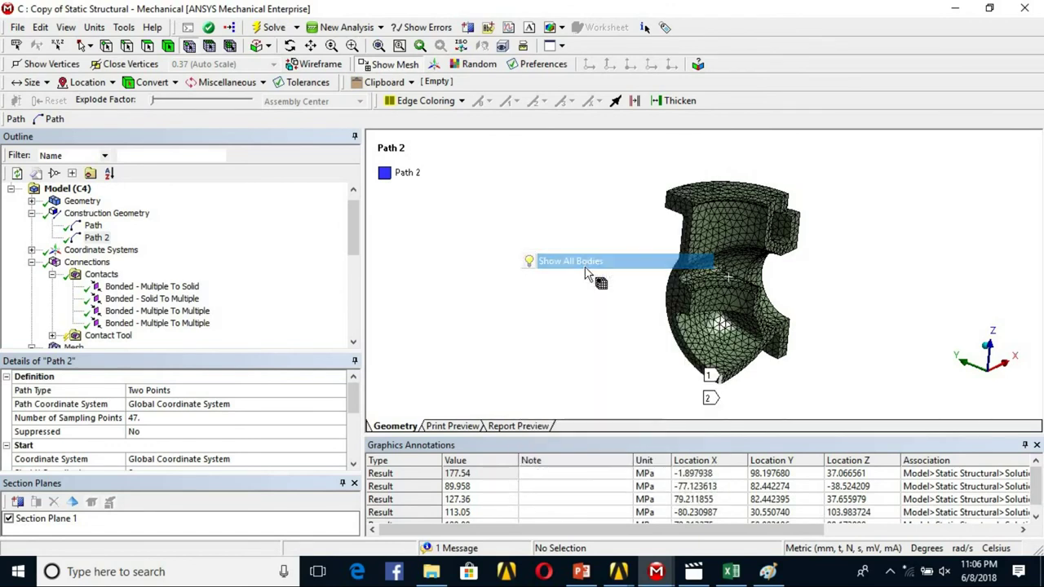
# Select the four housing quarters and hide all other bodies
pyautogui.click(222, 279)
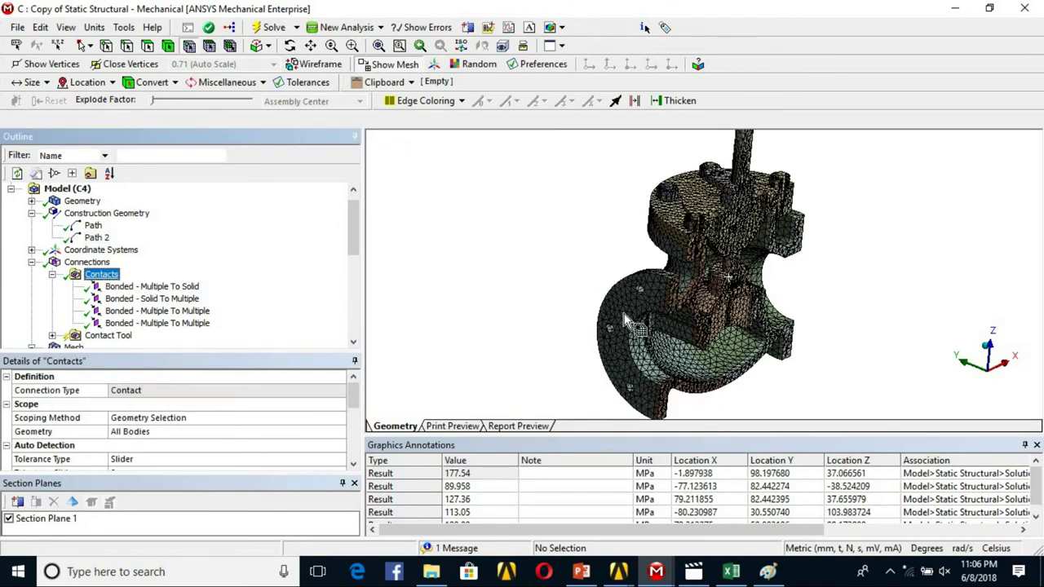
pyautogui.click(168, 49)
pyautogui.moveTo(692, 367); pyautogui.dragTo(750, 368)
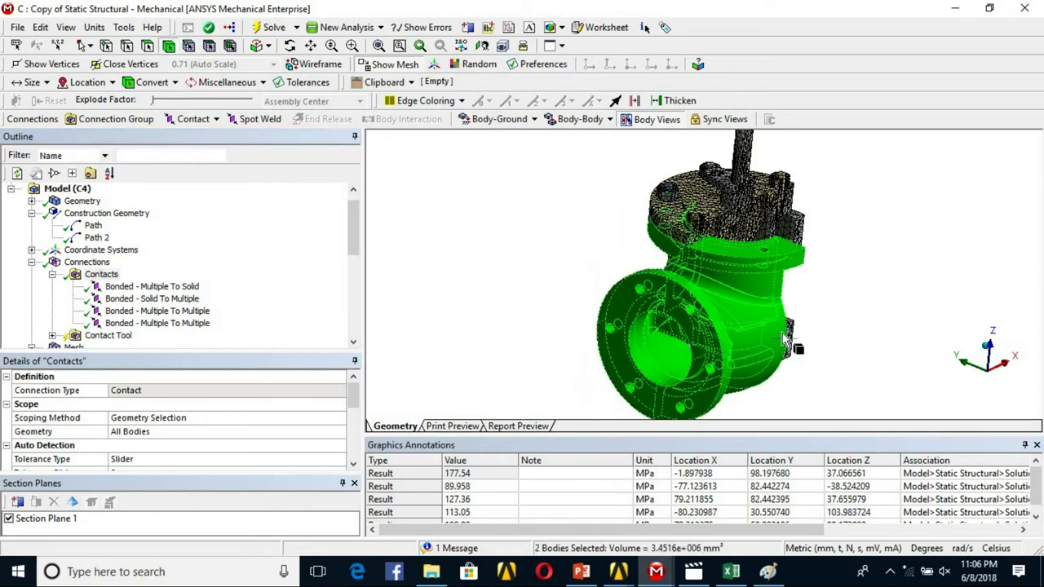
pyautogui.keyDown('ctrl'); pyautogui.click(789, 330); pyautogui.keyUp('ctrl')
pyautogui.moveTo(826, 329); pyautogui.dragTo(549, 246, button='middle')
pyautogui.rightClick(548, 245)
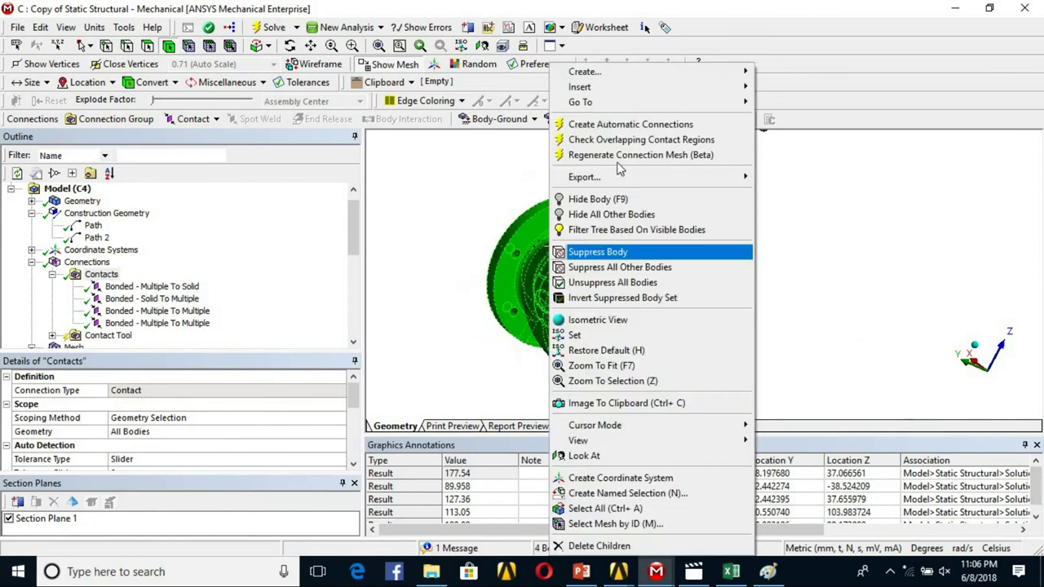
pyautogui.click(620, 214)
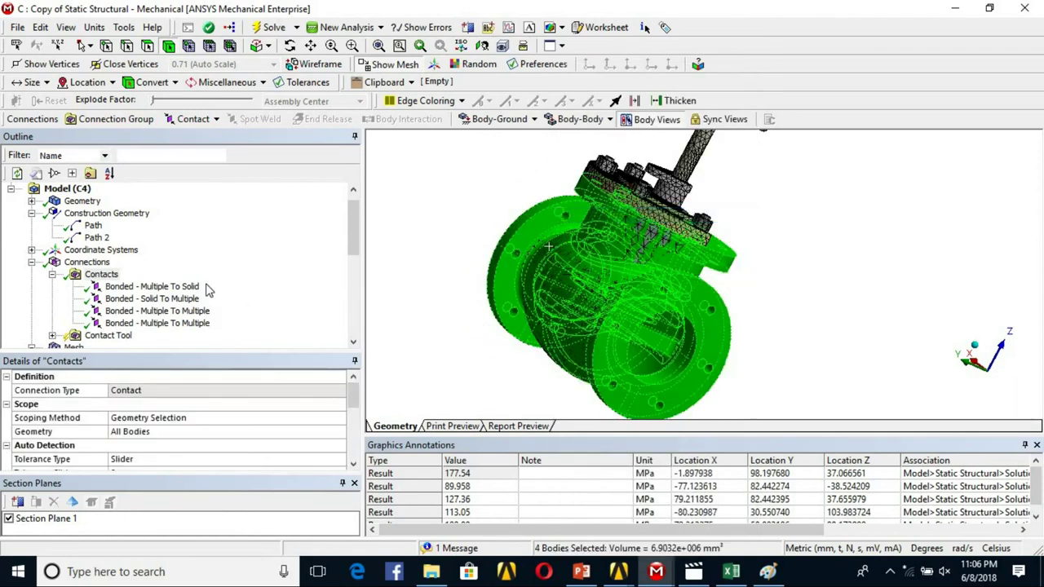
# Examine the Equivalent Stress result on the housing's inner walls, around the neck and above the seat
pyautogui.scroll(-10, 201, 291)
pyautogui.click(143, 338)
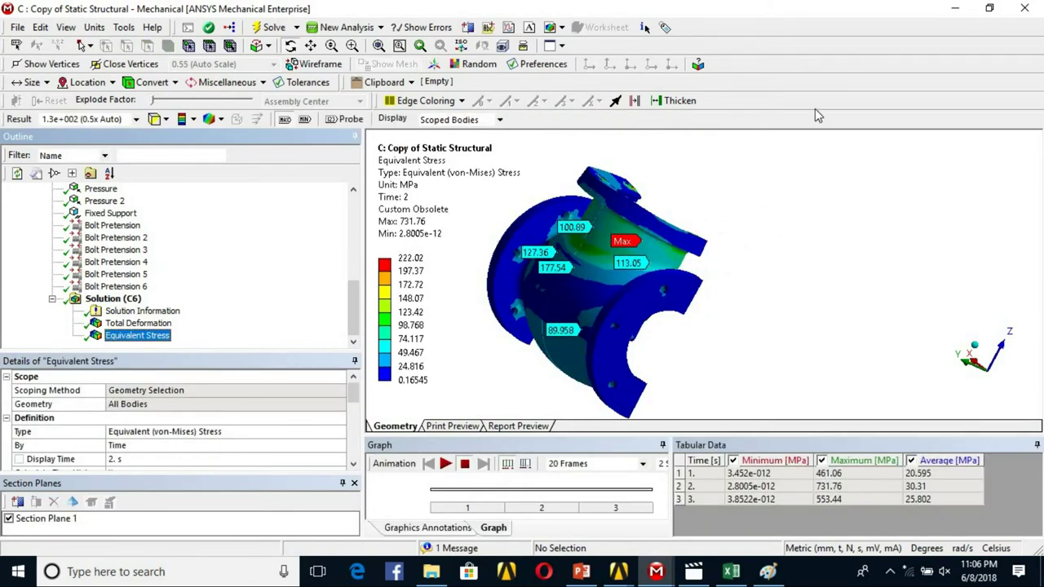
pyautogui.moveTo(737, 233); pyautogui.dragTo(612, 293)
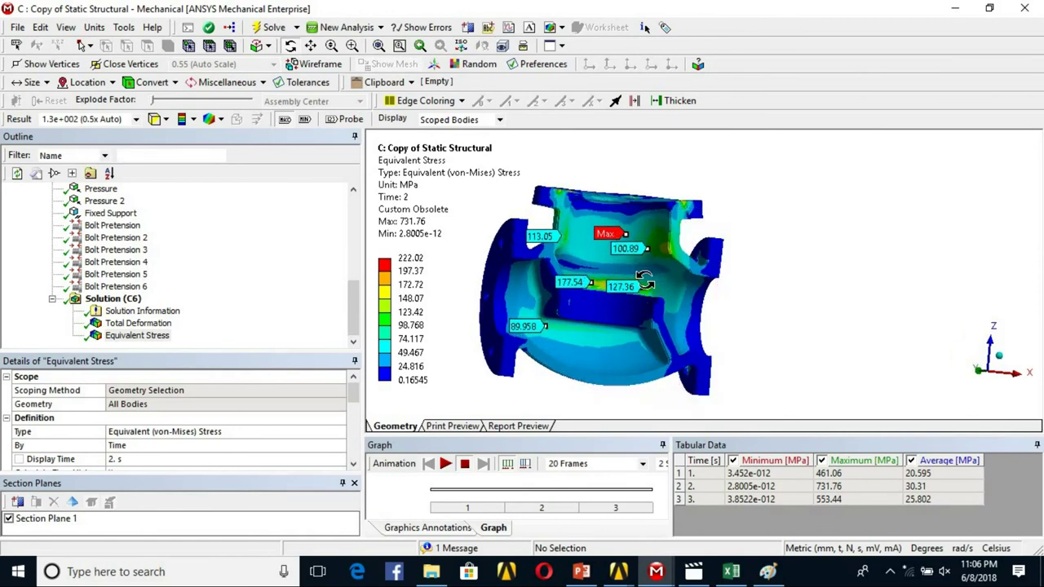
pyautogui.scroll(5, 636, 261)
pyautogui.moveTo(587, 246); pyautogui.dragTo(555, 250)
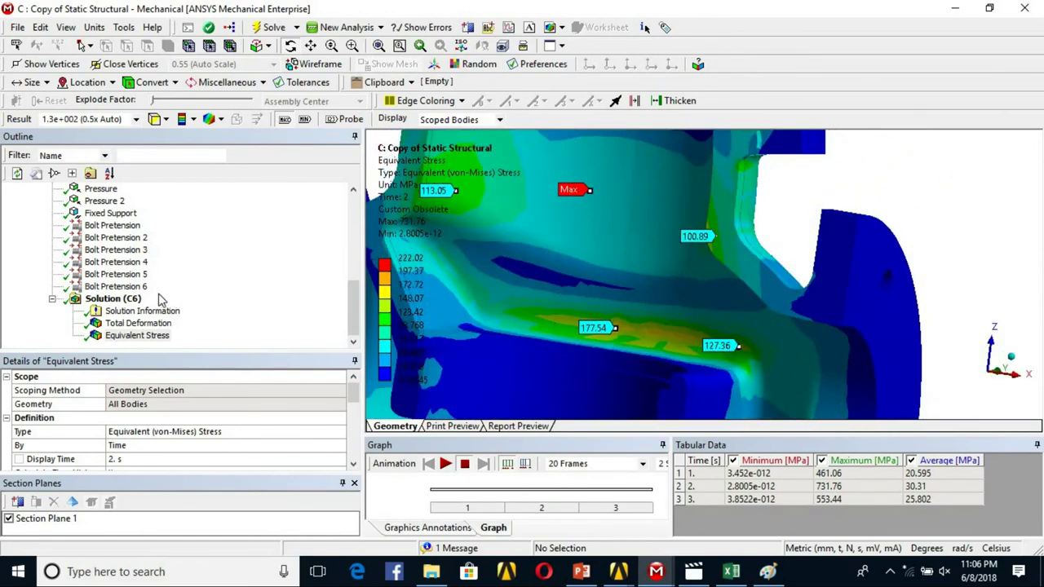
# Hide the sectioned front housing quarter covering the neck wall's mesh, and return to Construction Geometry in the tree
pyautogui.click(132, 299)
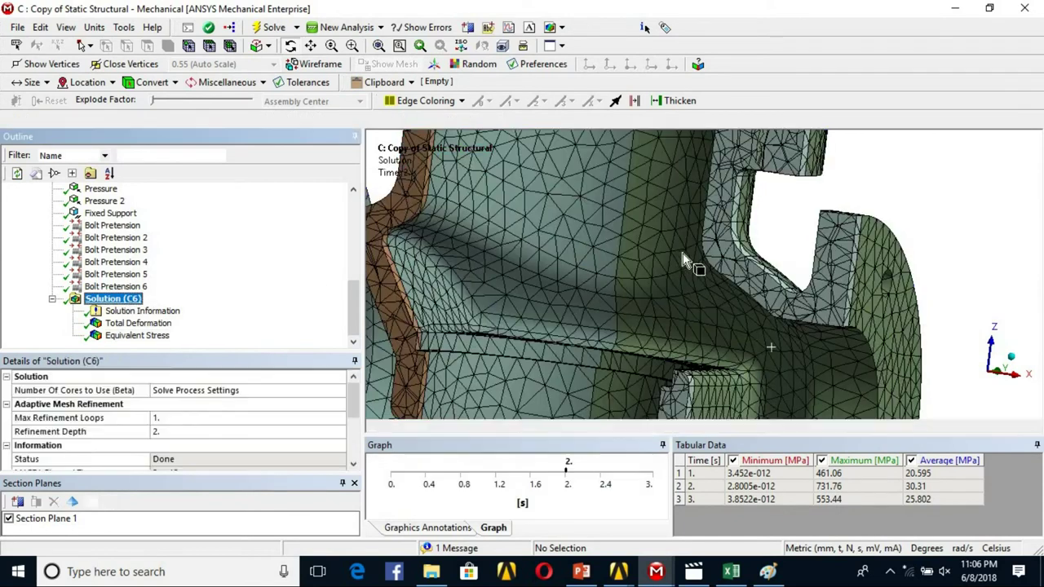
pyautogui.click(723, 253)
pyautogui.rightClick(723, 247)
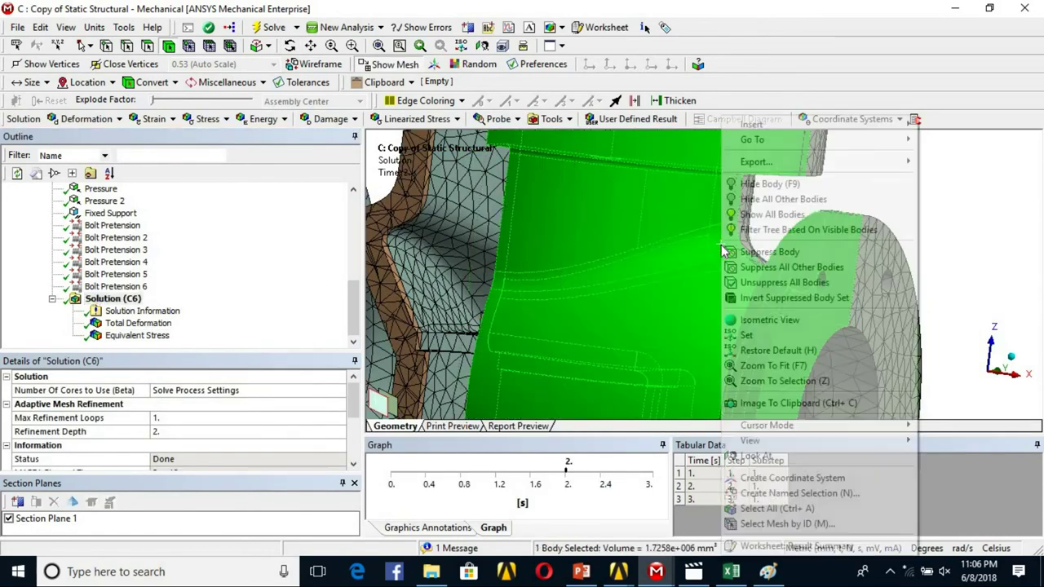
pyautogui.click(769, 184)
pyautogui.scroll(4, 746, 250)
pyautogui.keyDown('ctrl'); pyautogui.moveTo(745, 250); pyautogui.dragTo(865, 236, button='middle'); pyautogui.keyUp('ctrl')
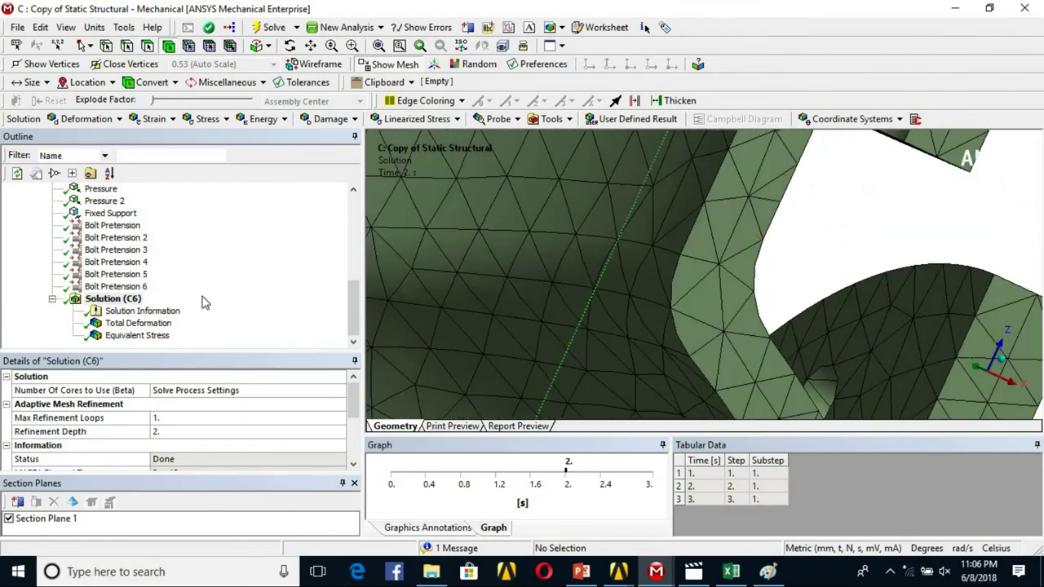
pyautogui.scroll(10, 137, 279)
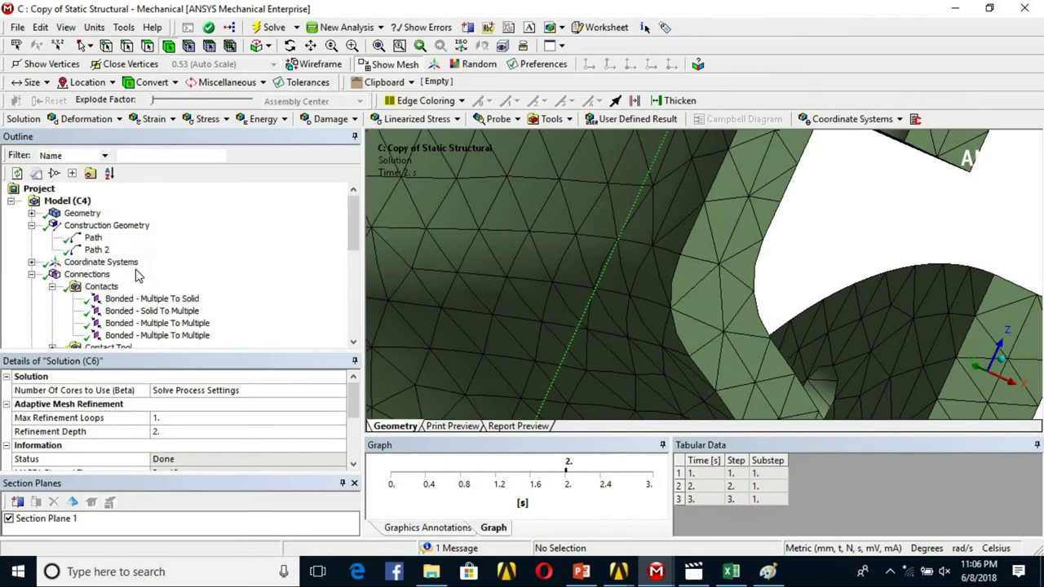
# Create a path in Construction Geometry between an outer and an inner mesh node across the housing's sectioned neck wall
pyautogui.click(114, 225)
pyautogui.click(188, 45)
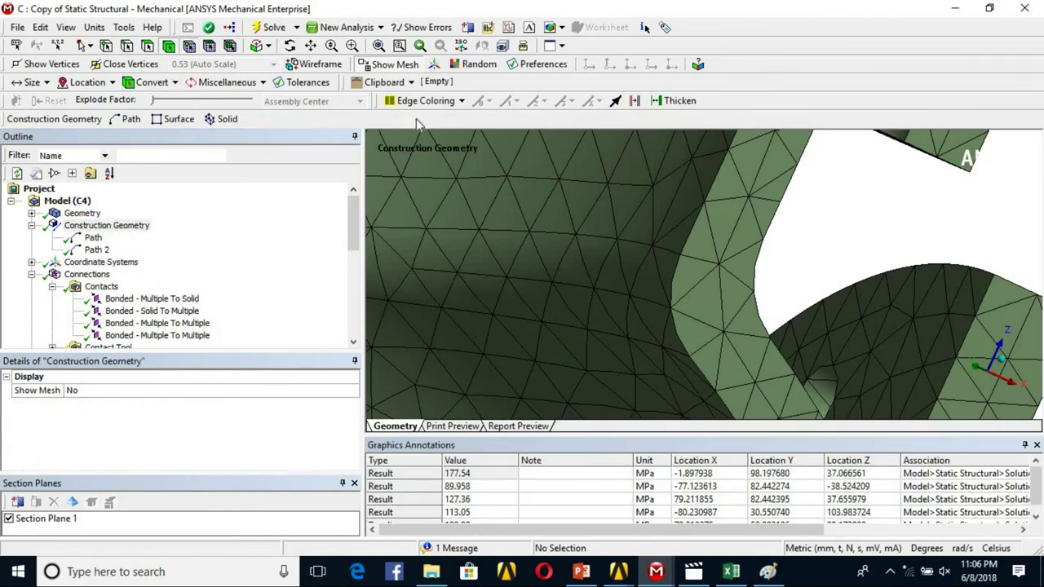
pyautogui.click(681, 251)
pyautogui.moveTo(681, 251); pyautogui.dragTo(538, 253, button='middle')
pyautogui.click(733, 246)
pyautogui.moveTo(723, 221); pyautogui.dragTo(757, 194, button='middle')
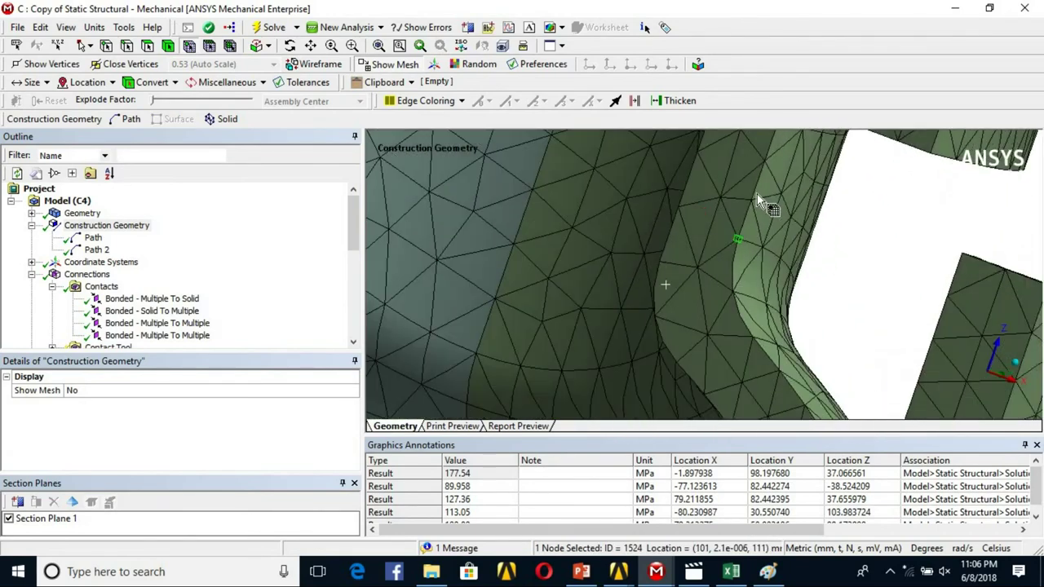
pyautogui.keyDown('ctrl'); pyautogui.click(682, 210); pyautogui.keyUp('ctrl')
pyautogui.rightClick(682, 211)
pyautogui.moveTo(864, 183)
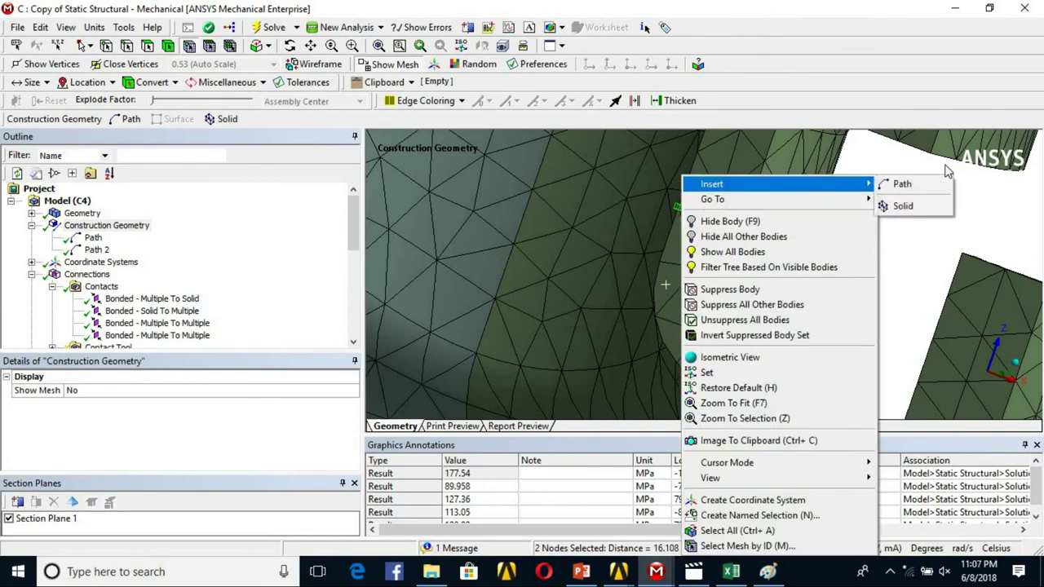
pyautogui.click(883, 189)
pyautogui.moveTo(734, 236); pyautogui.dragTo(680, 159, button='middle')
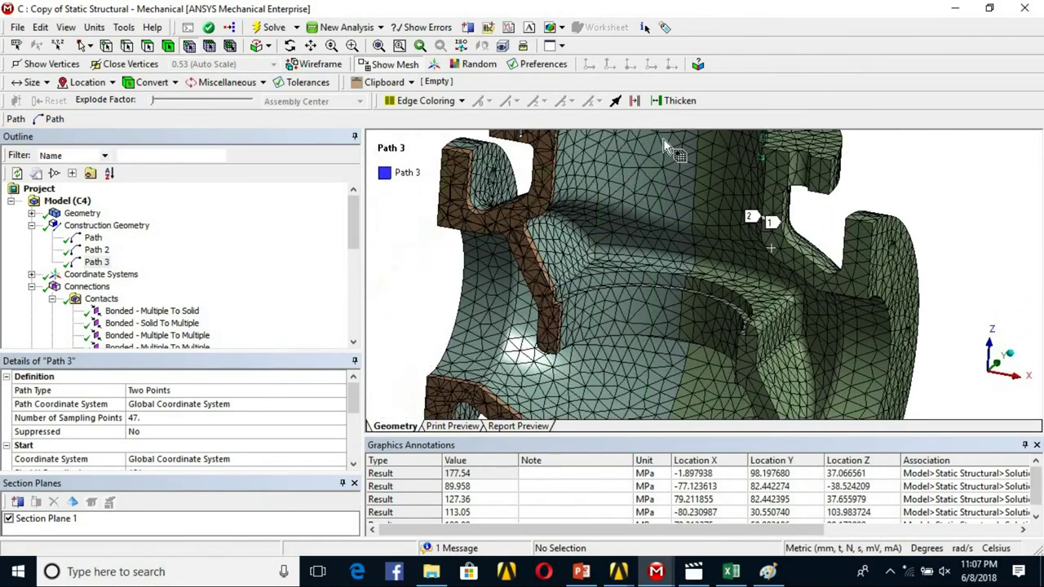
pyautogui.scroll(-3, 704, 359)
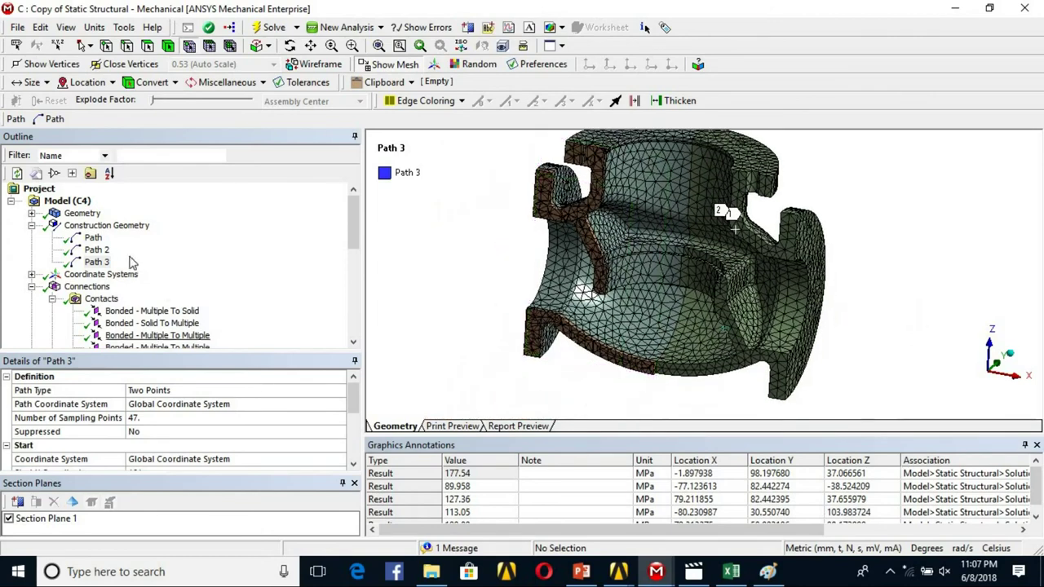
# Insert a Linearized Equivalent (von-Mises) Stress result in the solution and scope it to Path
pyautogui.scroll(-4, 128, 263)
pyautogui.click(130, 277)
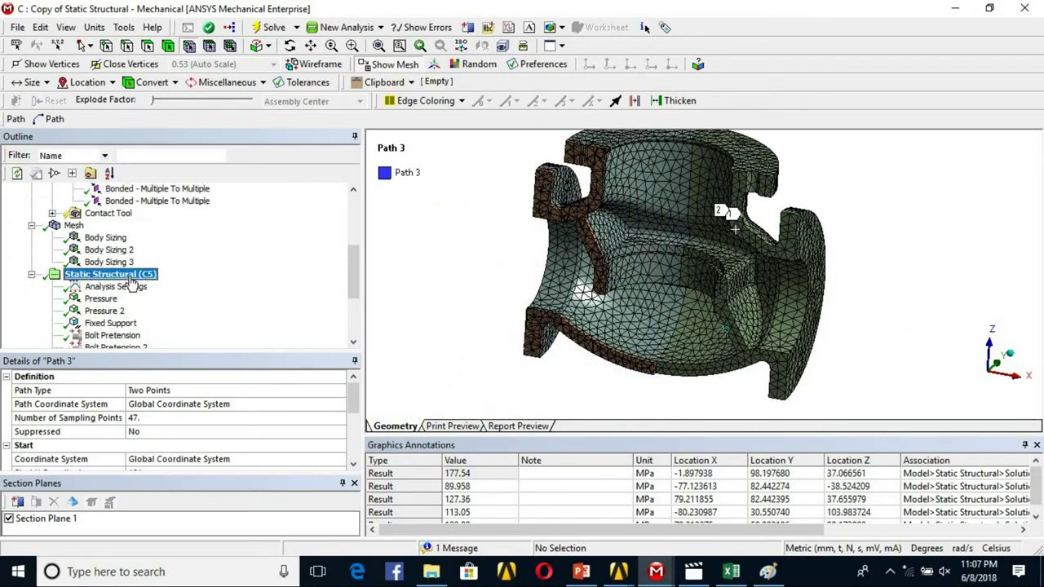
pyautogui.scroll(-3, 127, 316)
pyautogui.click(127, 300)
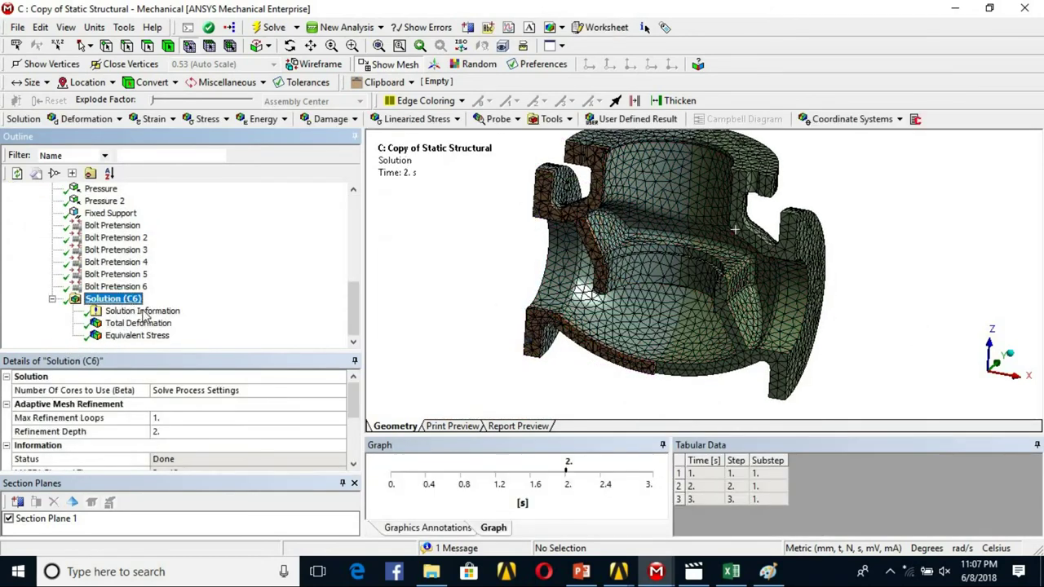
pyautogui.rightClick(128, 303)
pyautogui.moveTo(244, 308)
pyautogui.moveTo(383, 368)
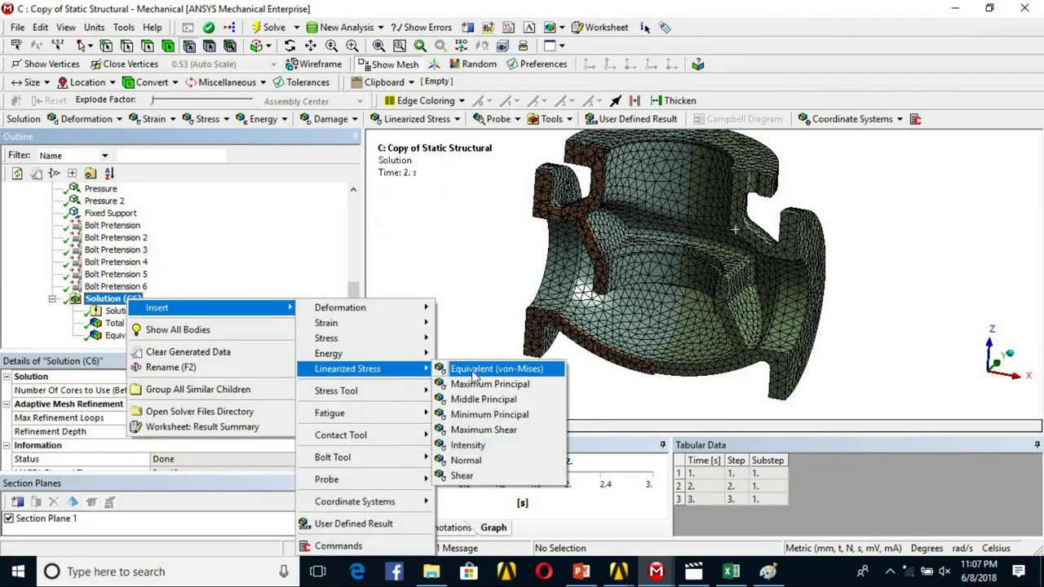
pyautogui.click(473, 374)
pyautogui.click(240, 403)
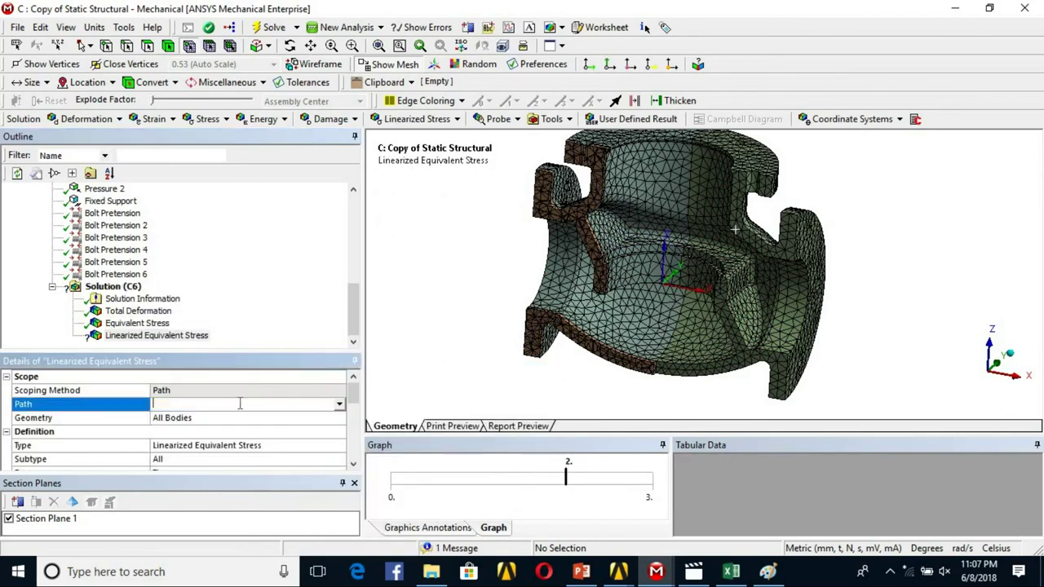
pyautogui.click(237, 417)
# Duplicate the linearized stress result without results and scope the copy to Path 2
pyautogui.rightClick(180, 340)
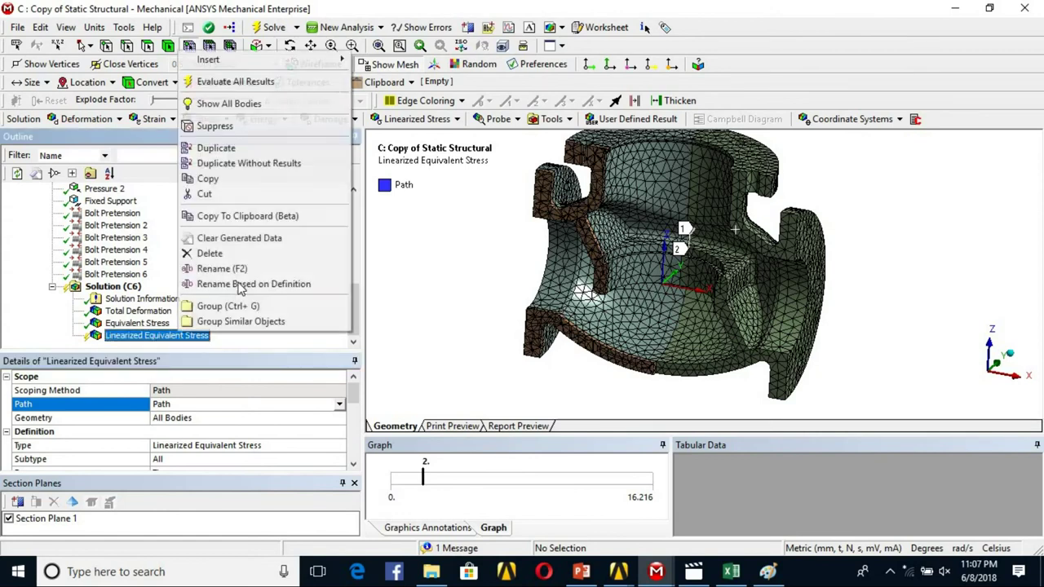
pyautogui.click(244, 164)
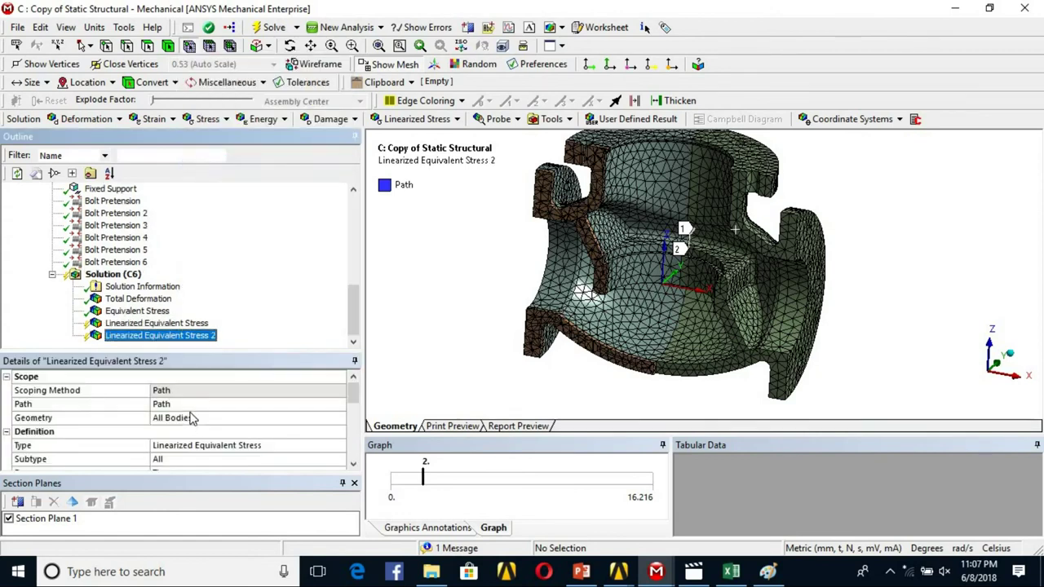
pyautogui.doubleClick(186, 404)
# Duplicate the Path 2 linearized stress result without results and scope the new copy to Path 3
pyautogui.rightClick(190, 336)
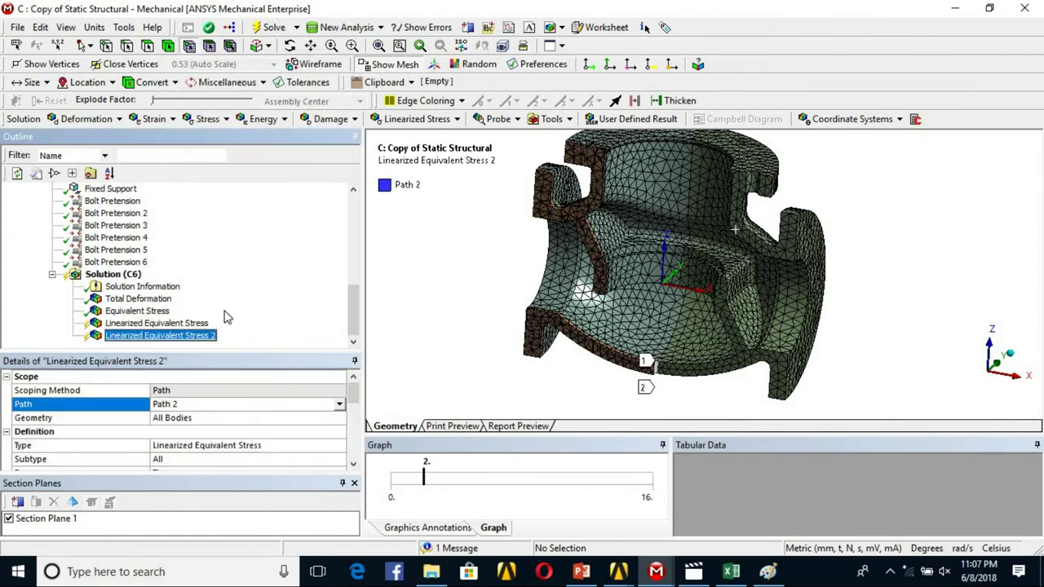
pyautogui.click(259, 167)
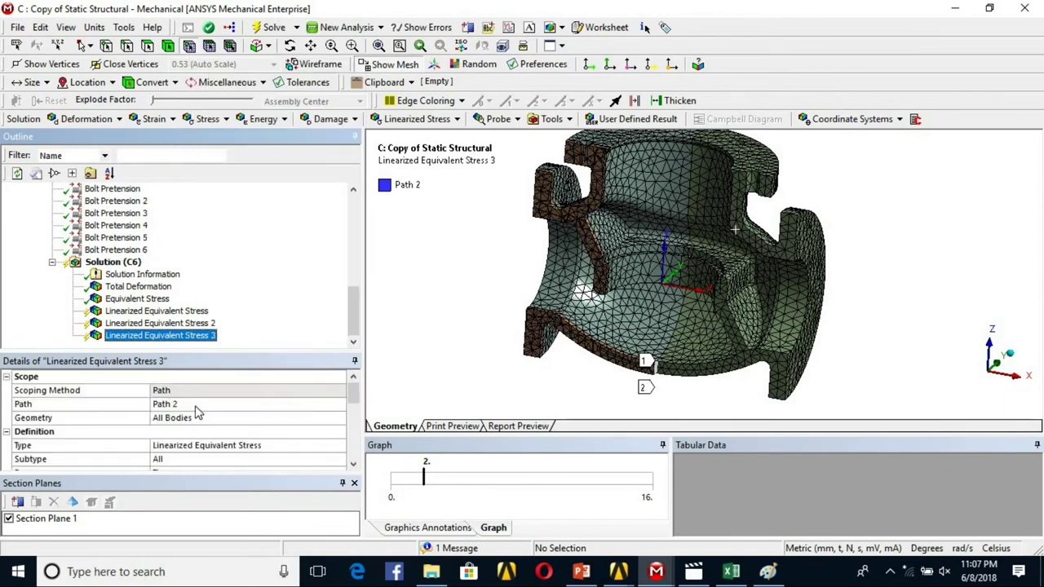
pyautogui.click(160, 323)
pyautogui.rightClick(196, 326)
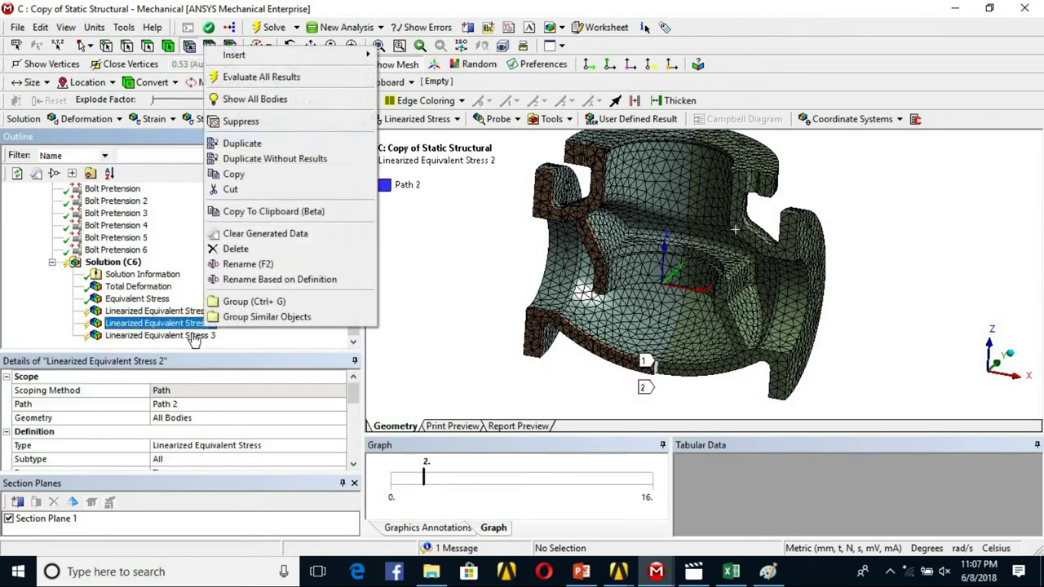
pyautogui.click(208, 335)
# Duplicate the Path 3 linearized stress result without results, and evaluate all results of the solution
pyautogui.rightClick(195, 333)
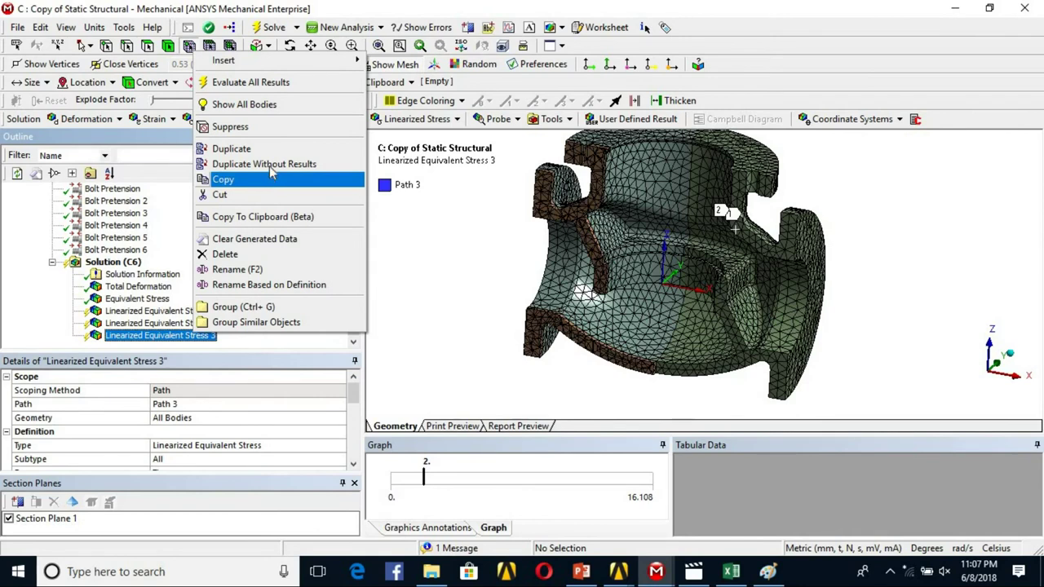
pyautogui.click(271, 166)
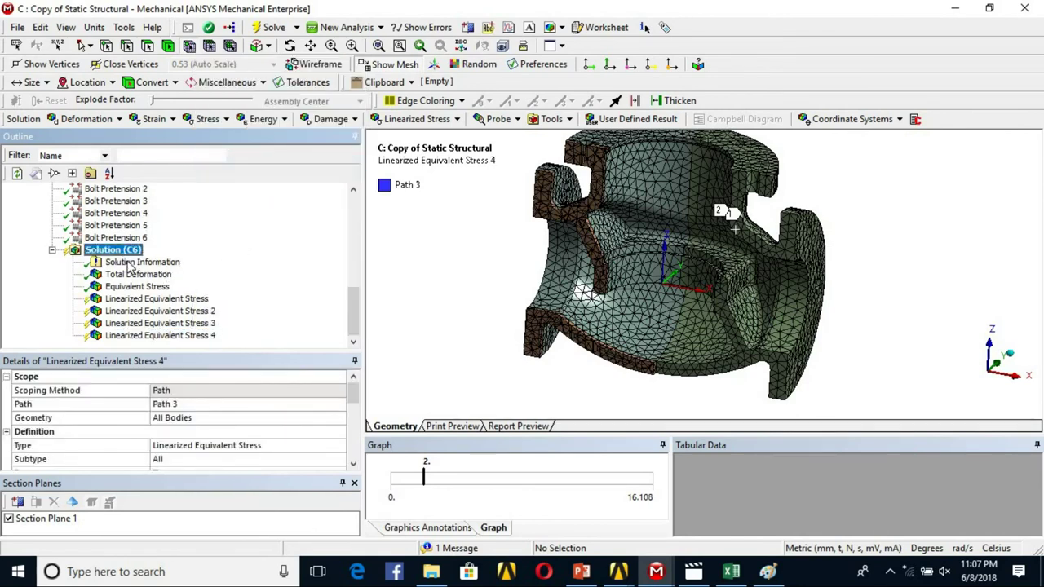
pyautogui.rightClick(118, 251)
pyautogui.click(162, 289)
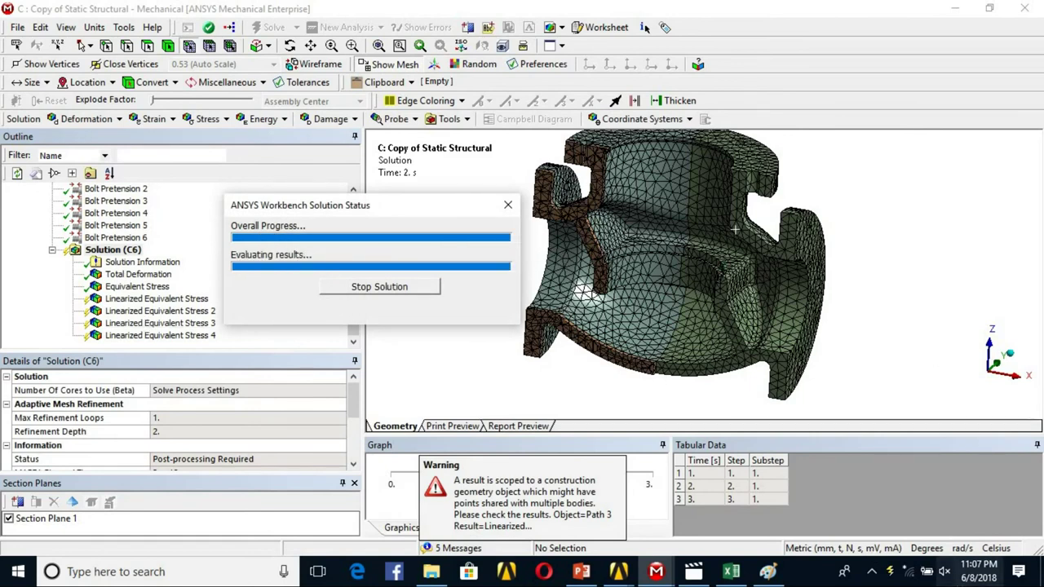
# Examine each Linearized Equivalent Stress result along its path, including the position and the membrane and bending values
pyautogui.click(134, 301)
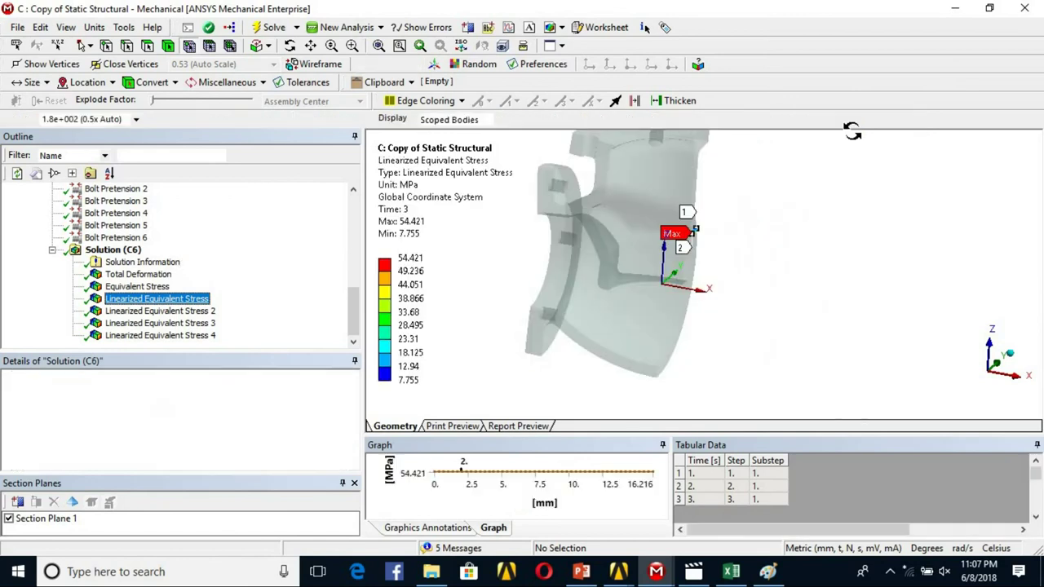
pyautogui.moveTo(661, 287); pyautogui.dragTo(579, 306, button='middle')
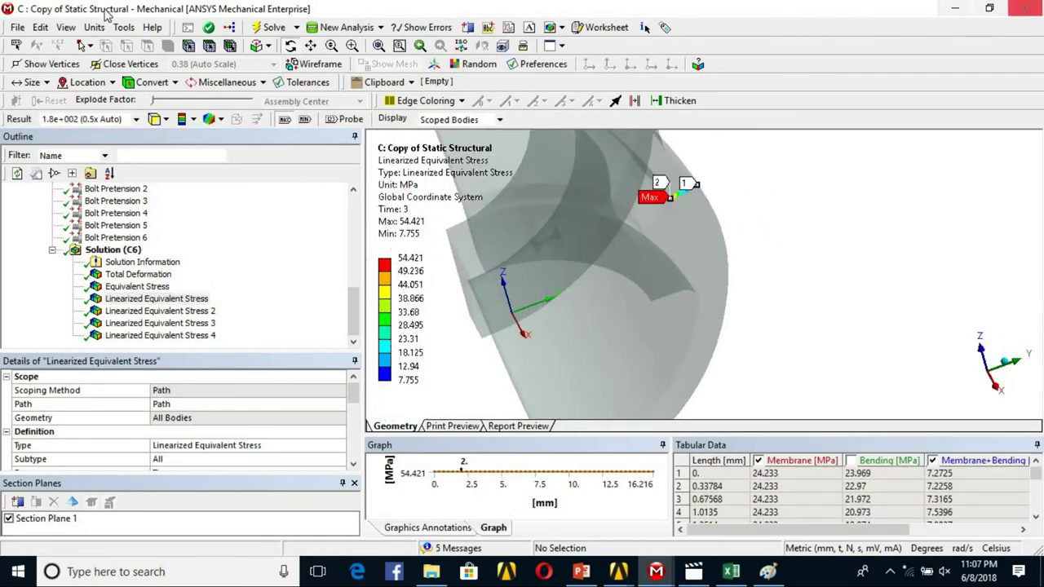
pyautogui.moveTo(439, 253); pyautogui.dragTo(877, 269, button='middle')
pyautogui.click(201, 312)
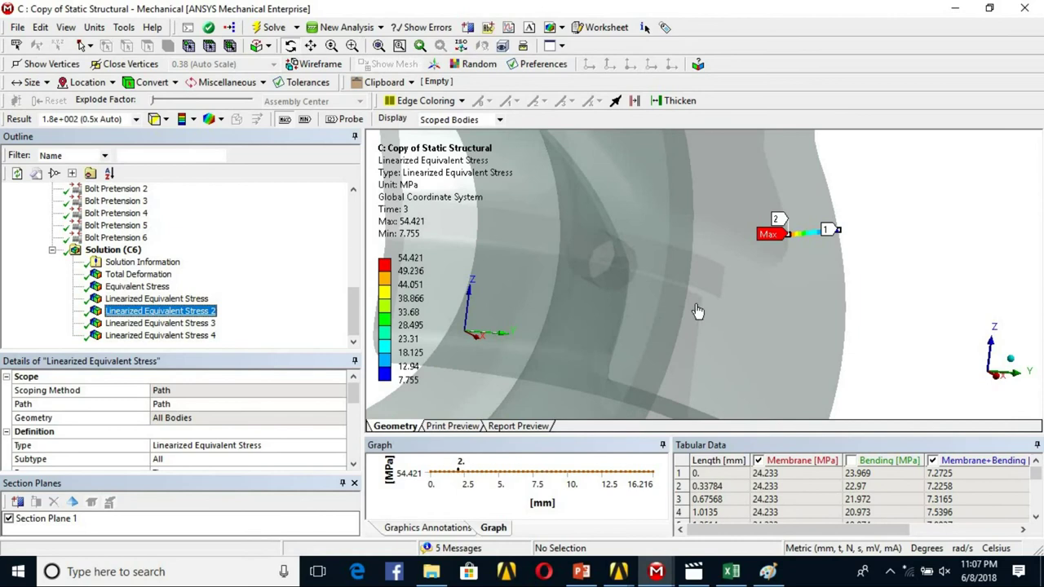
pyautogui.moveTo(659, 298); pyautogui.dragTo(710, 297, button='middle')
pyautogui.click(179, 326)
pyautogui.moveTo(615, 335); pyautogui.dragTo(869, 259, button='middle')
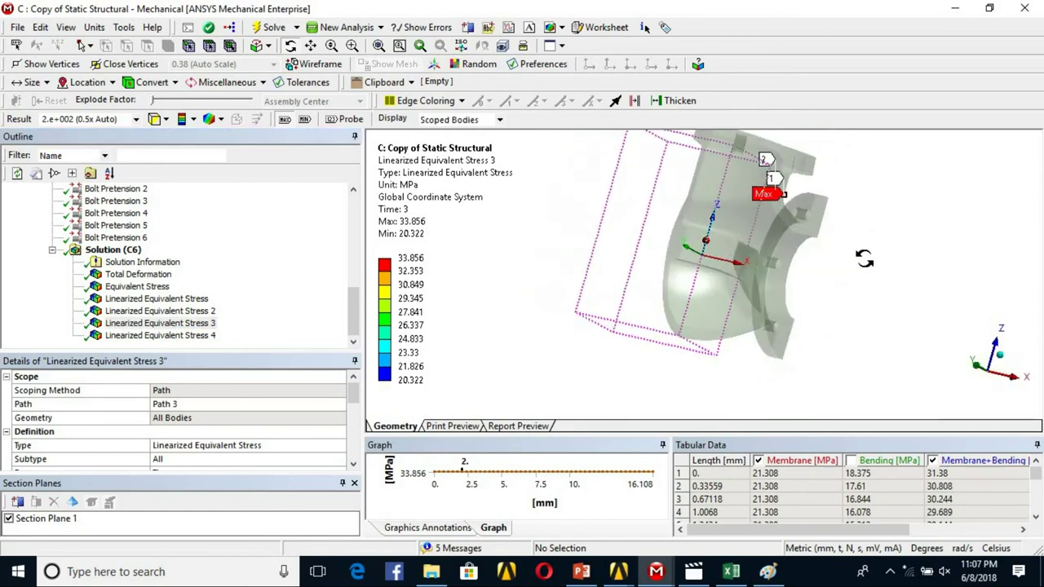
pyautogui.click(181, 336)
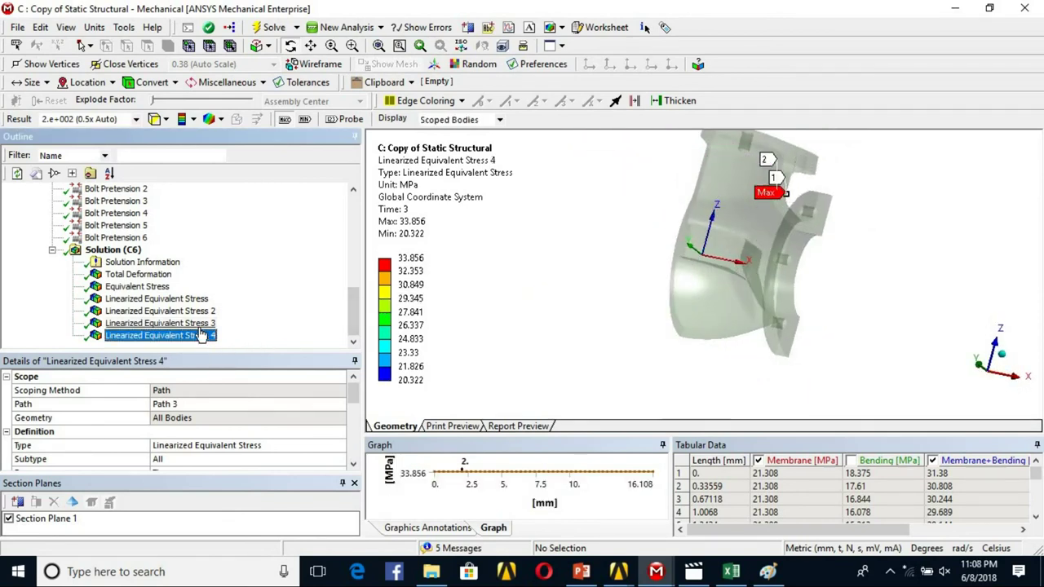
pyautogui.click(199, 323)
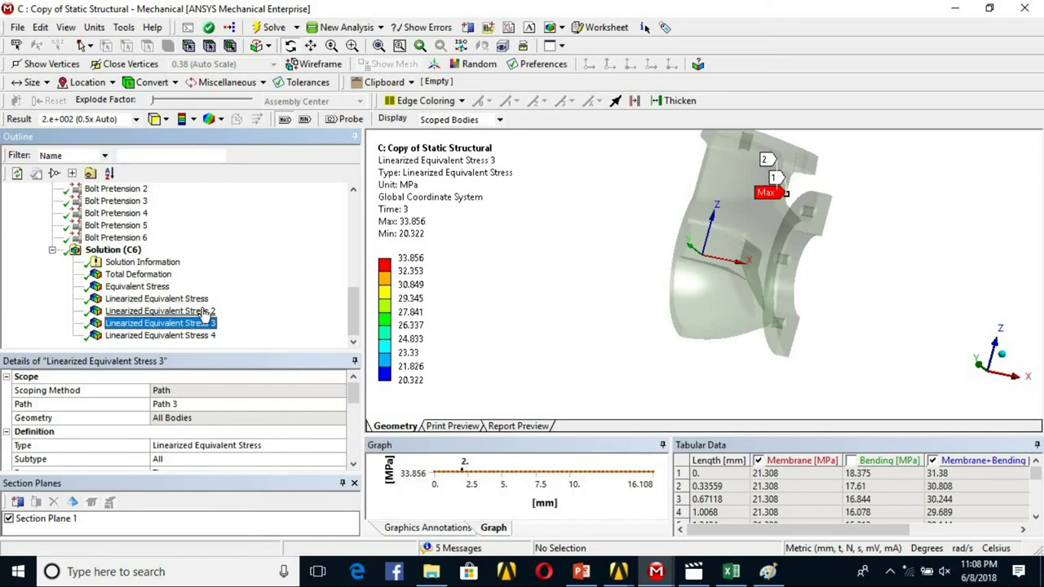
pyautogui.click(202, 312)
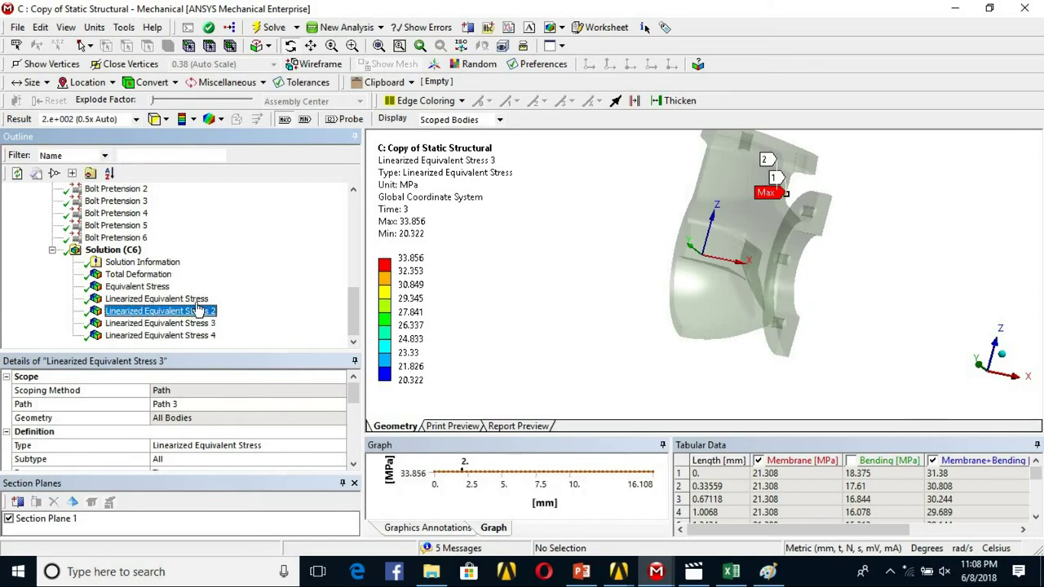
pyautogui.click(196, 299)
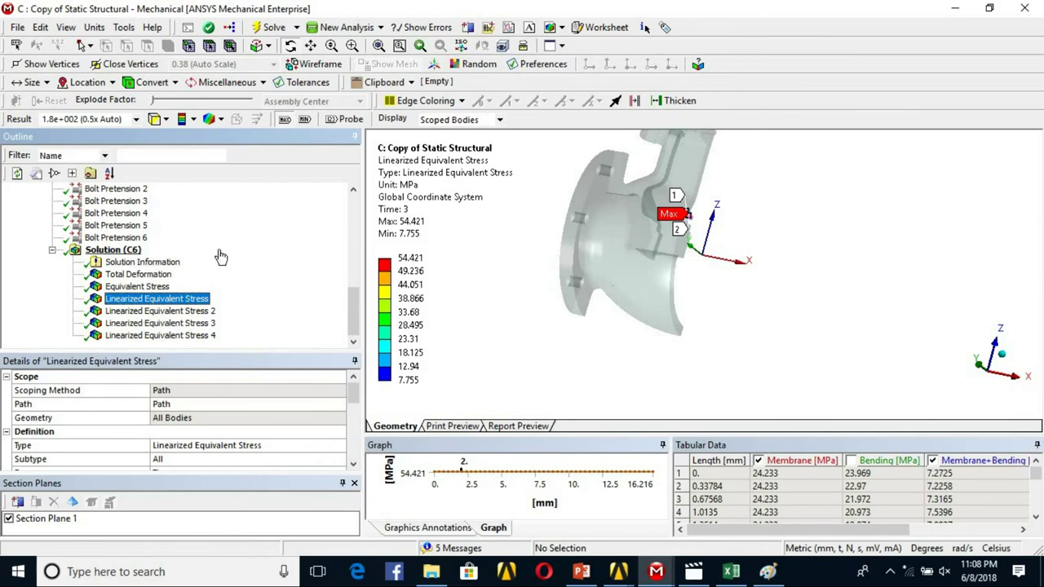
# Examine the Equivalent Stress result closely around the probed peak on the housing's inner wall above the seat
pyautogui.click(115, 250)
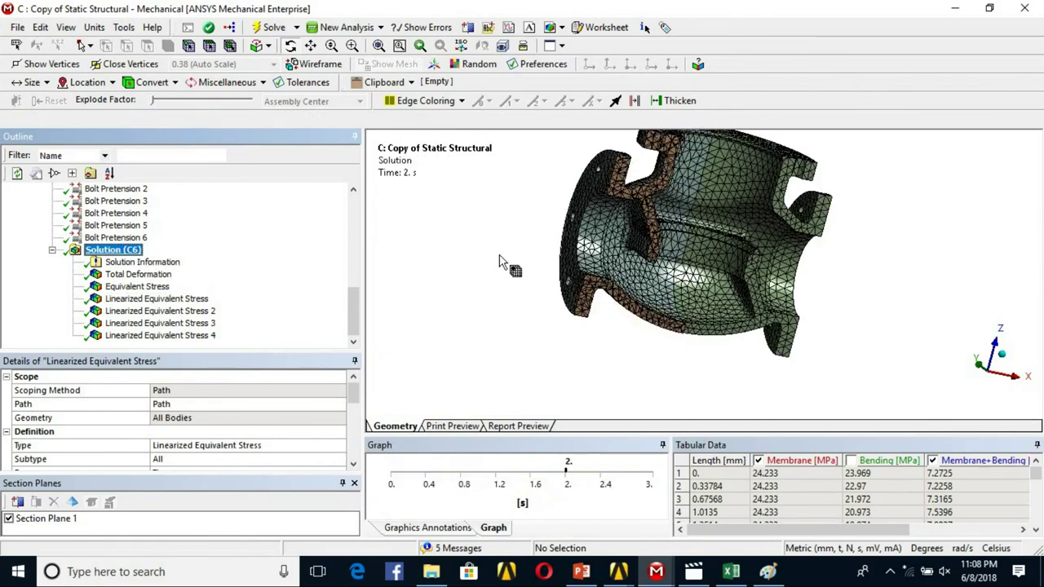
pyautogui.click(137, 288)
pyautogui.scroll(5, 725, 261)
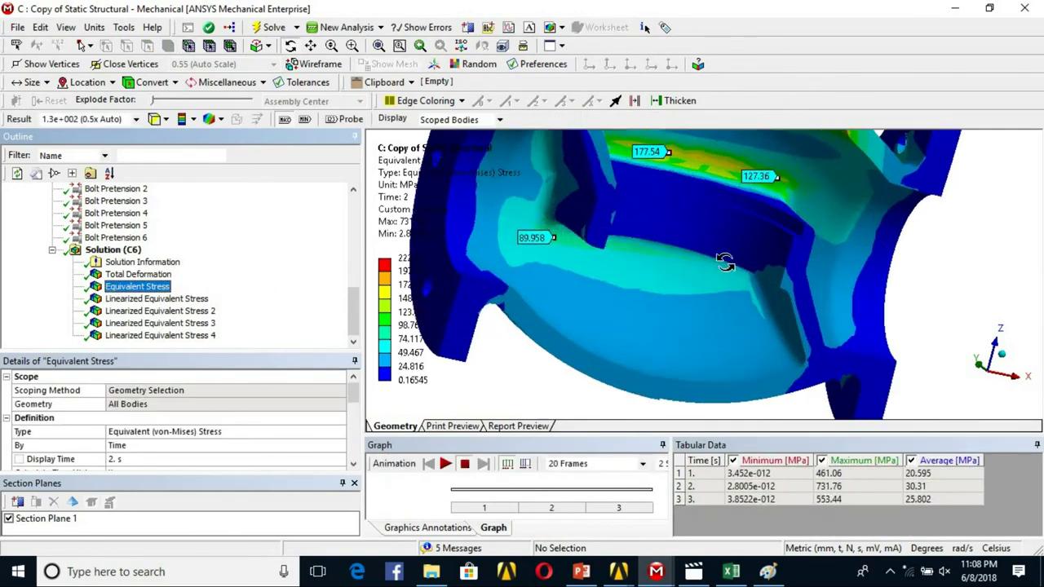
pyautogui.scroll(1, 725, 261)
pyautogui.keyDown('ctrl'); pyautogui.moveTo(720, 249); pyautogui.dragTo(721, 324, button='middle'); pyautogui.keyUp('ctrl')
pyautogui.moveTo(706, 266); pyautogui.dragTo(758, 327, button='middle')
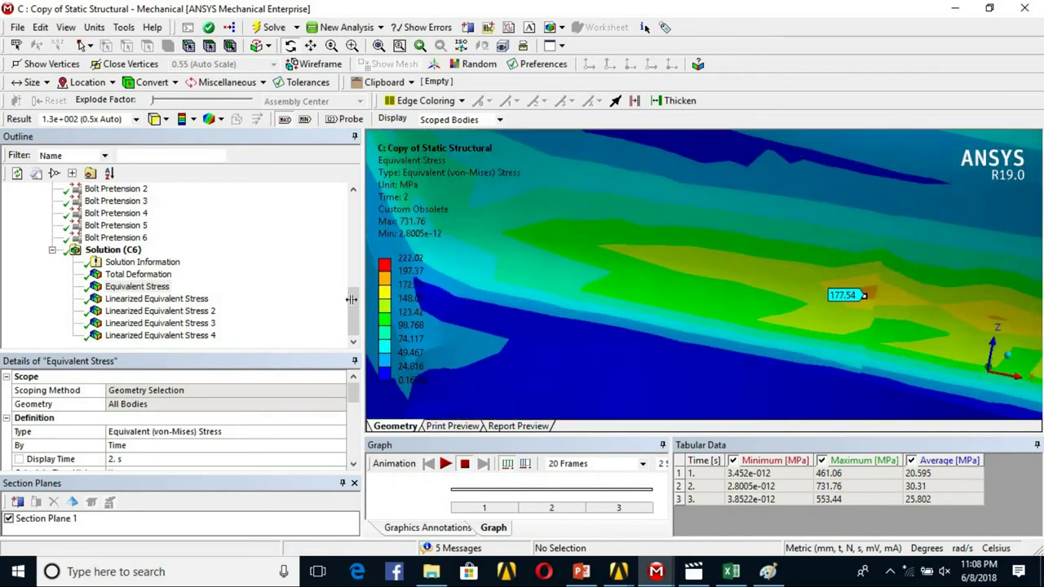
# Isolate the rear housing quarter containing the stress peak above the seat by hiding all other bodies
pyautogui.click(98, 252)
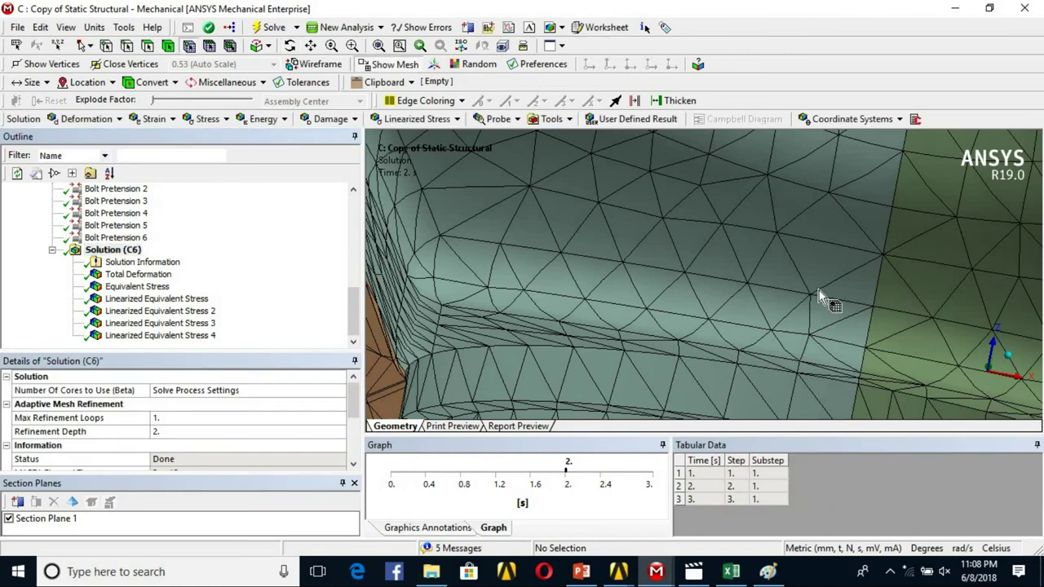
pyautogui.scroll(-5, 860, 266)
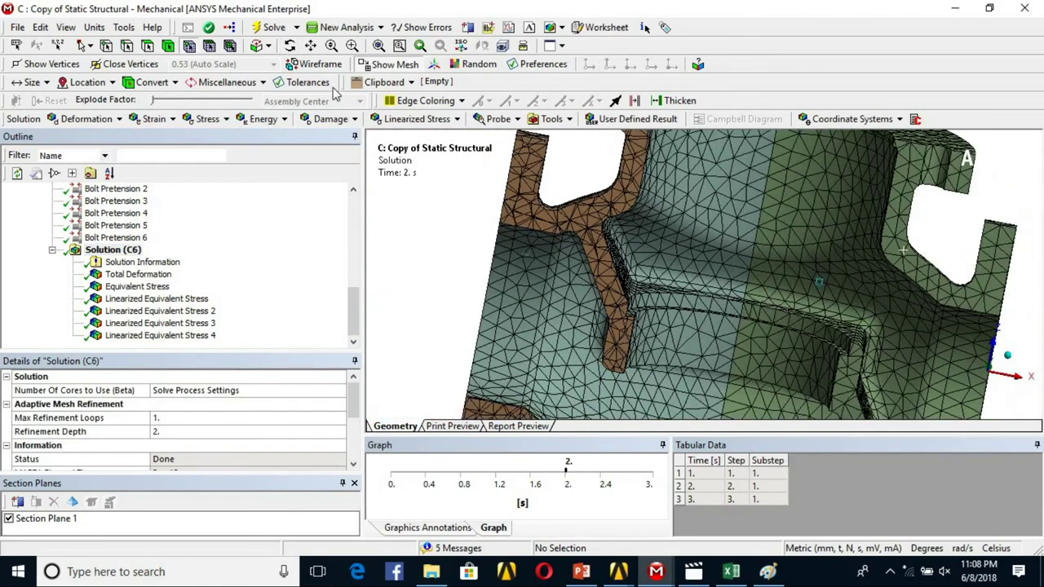
pyautogui.click(169, 47)
pyautogui.click(723, 241)
pyautogui.rightClick(723, 241)
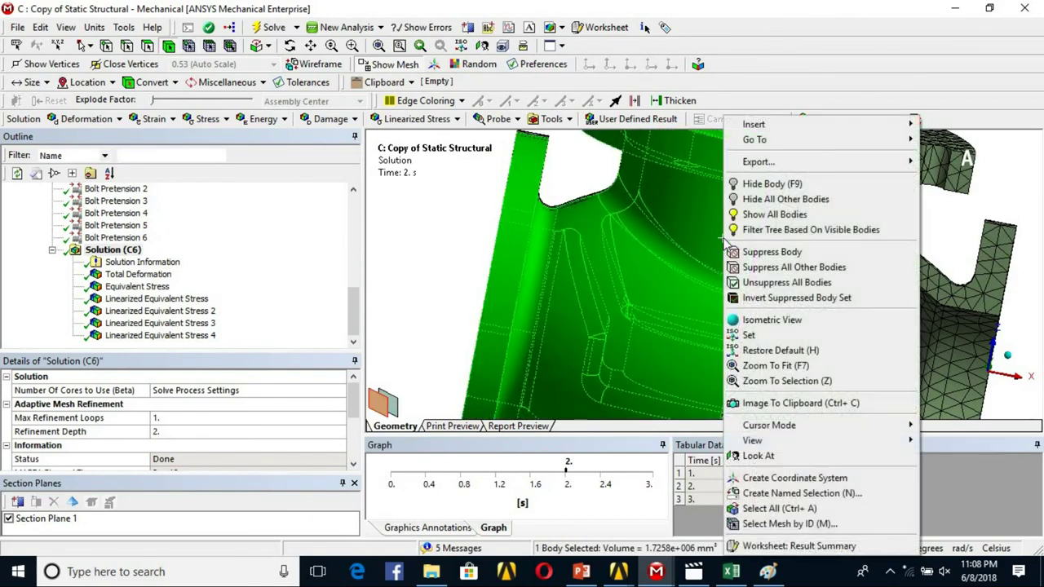
pyautogui.press('F9')
pyautogui.moveTo(701, 319); pyautogui.dragTo(679, 416, button='middle')
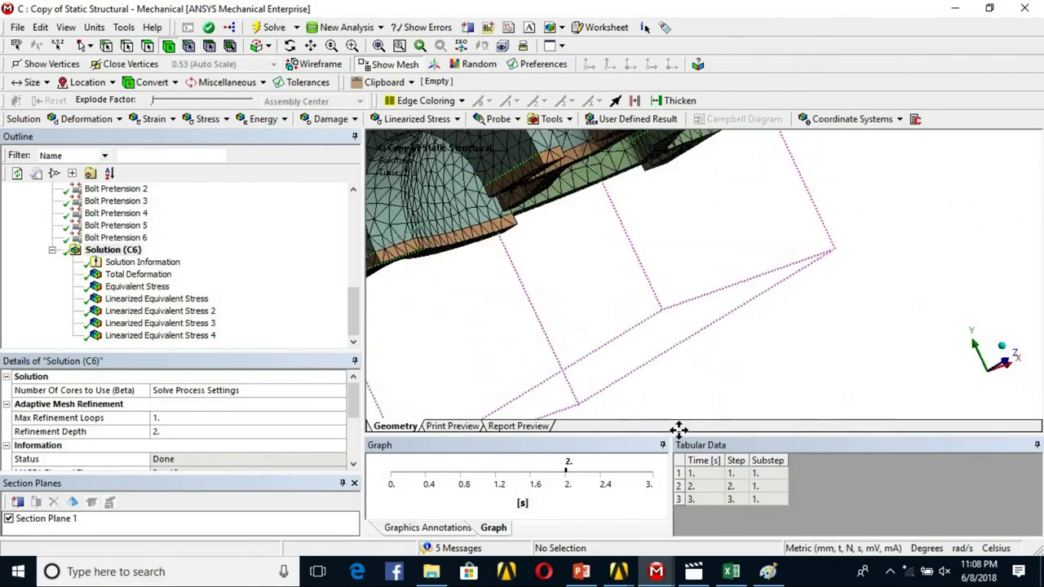
pyautogui.keyDown('ctrl'); pyautogui.moveTo(481, 143); pyautogui.dragTo(596, 258, button='middle'); pyautogui.keyUp('ctrl')
pyautogui.click(590, 255)
pyautogui.rightClick(589, 255)
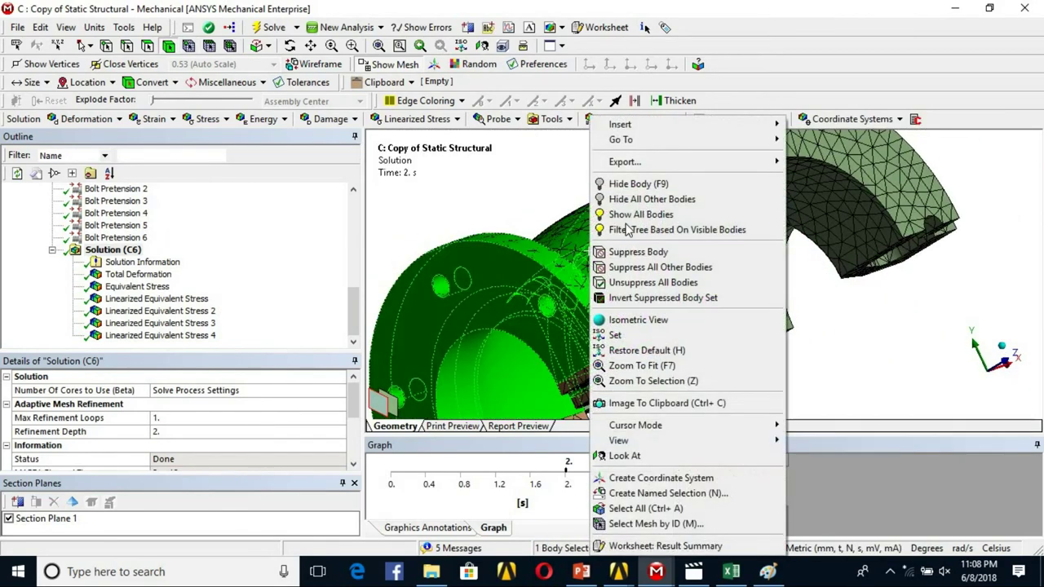
pyautogui.click(644, 199)
# Display the Equivalent Stress result on the isolated quarter and examine the probed peak on the inner wall above the seat
pyautogui.click(137, 286)
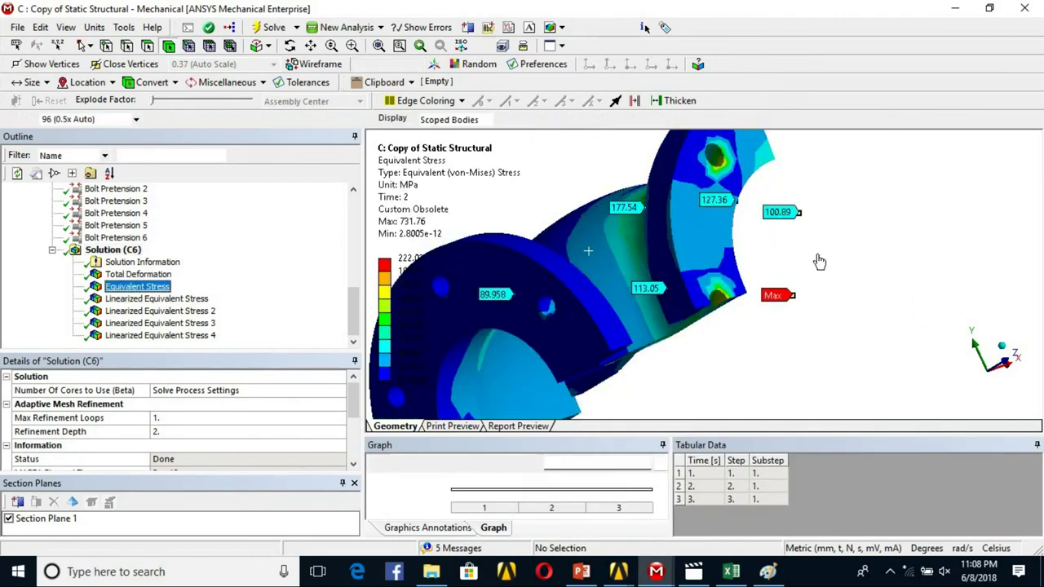
pyautogui.moveTo(816, 261); pyautogui.dragTo(595, 261)
pyautogui.scroll(3, 601, 275)
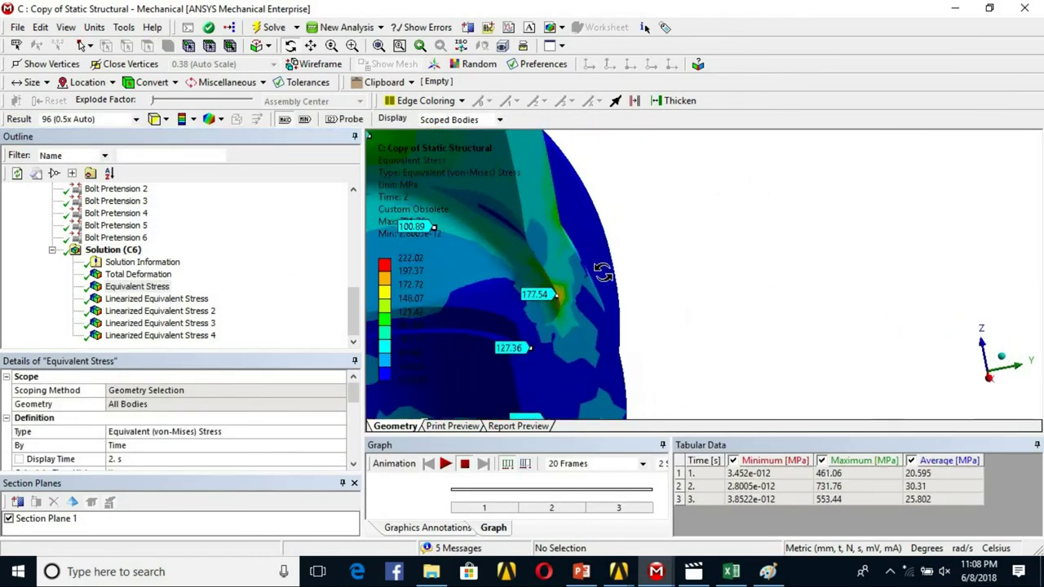
pyautogui.moveTo(645, 275); pyautogui.dragTo(803, 333, button='middle')
pyautogui.scroll(5, 719, 275)
pyautogui.scroll(2, 720, 275)
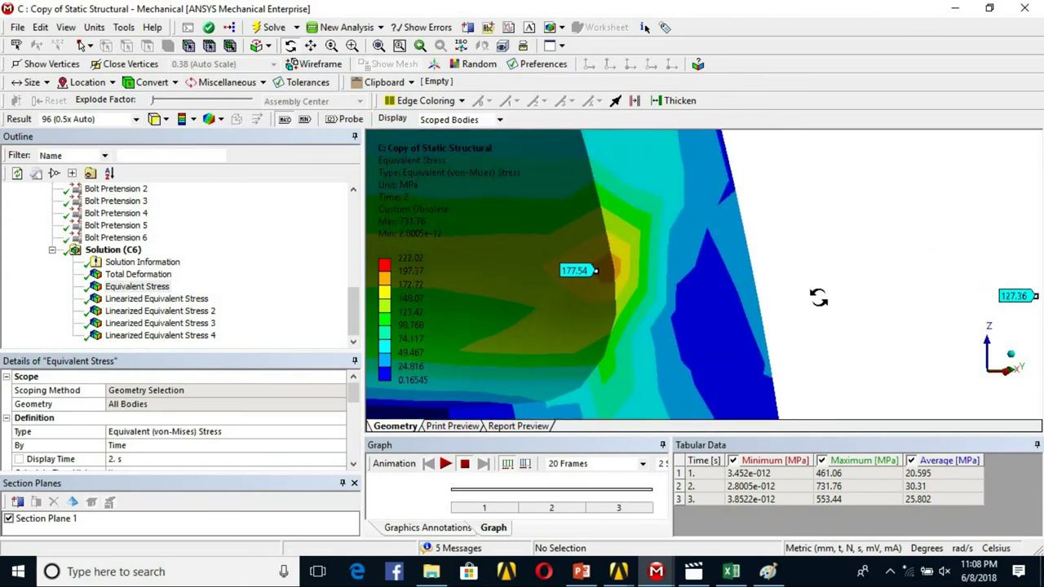
pyautogui.scroll(10, 131, 237)
# Create a construction path through the housing wall from the inner-wall node at the stress peak to the opposite outer-surface node
pyautogui.click(130, 213)
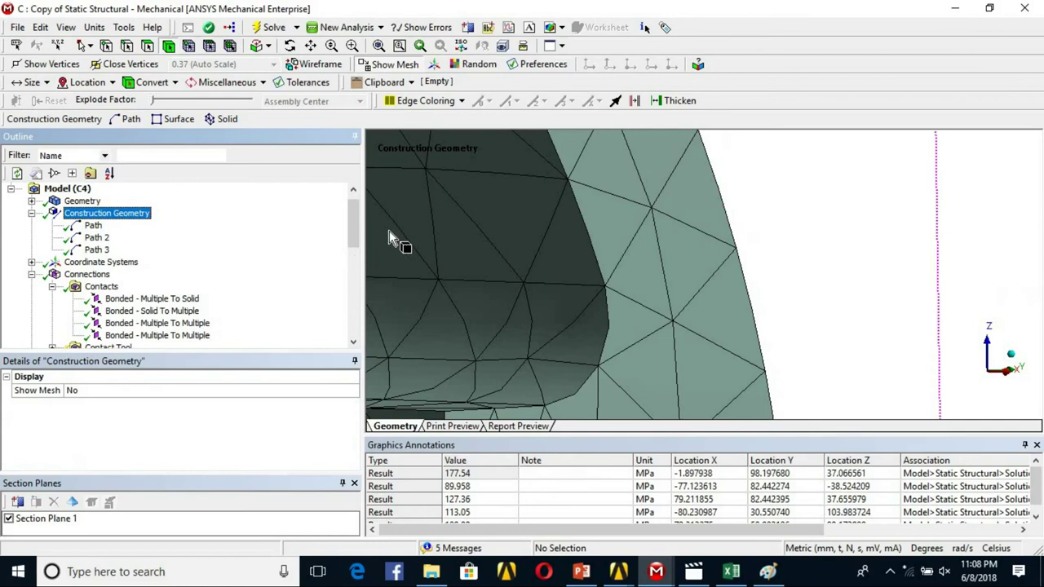
pyautogui.click(603, 286)
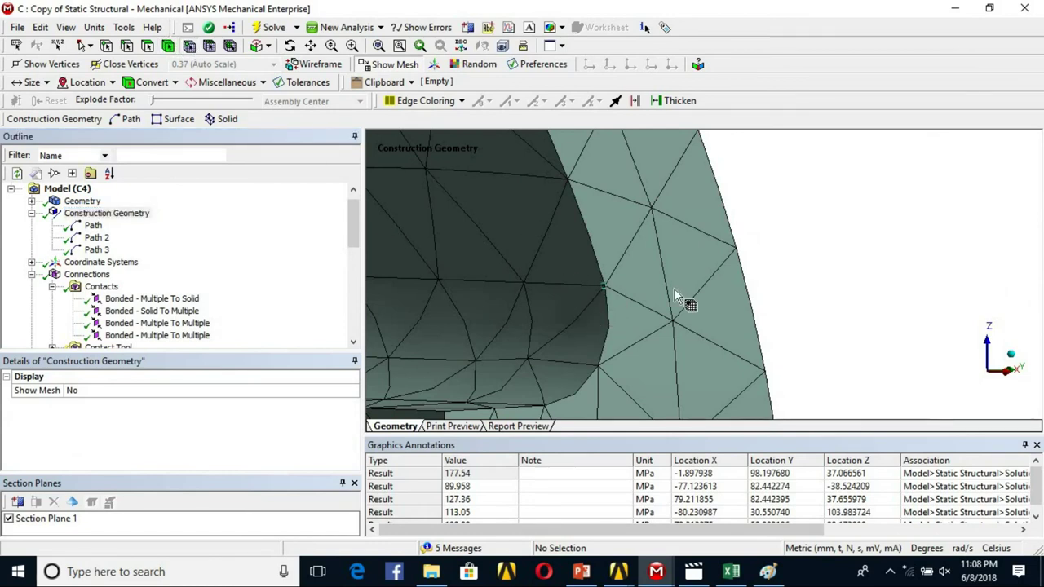
pyautogui.keyDown('ctrl'); pyautogui.click(734, 248); pyautogui.keyUp('ctrl')
pyautogui.rightClick(734, 249)
pyautogui.moveTo(881, 186)
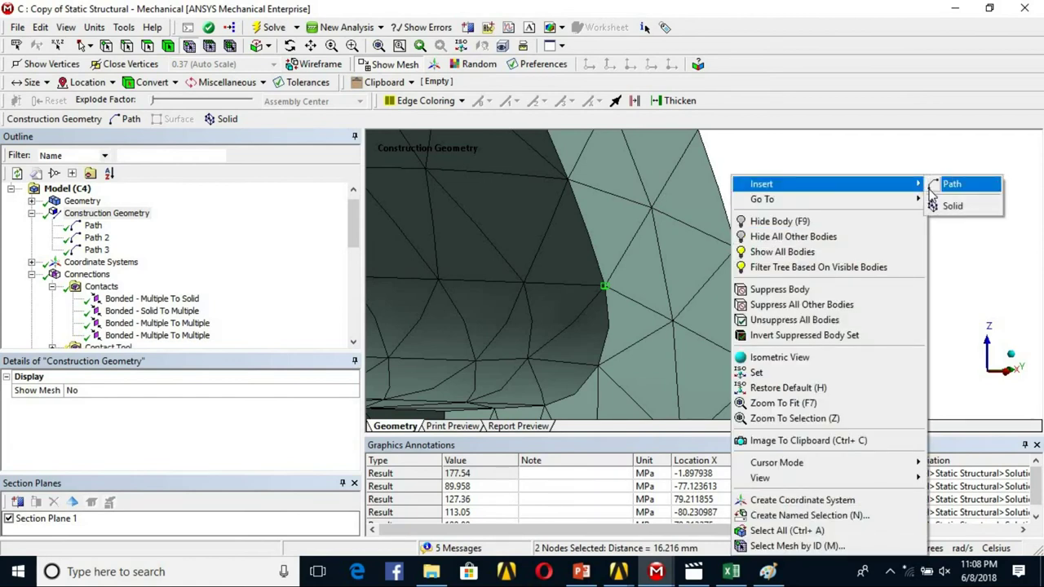
pyautogui.click(950, 185)
# Insert a Linearized Equivalent (von-Mises) stress result in the solution, scoped to the construction geometry named Path
pyautogui.scroll(-10, 269, 282)
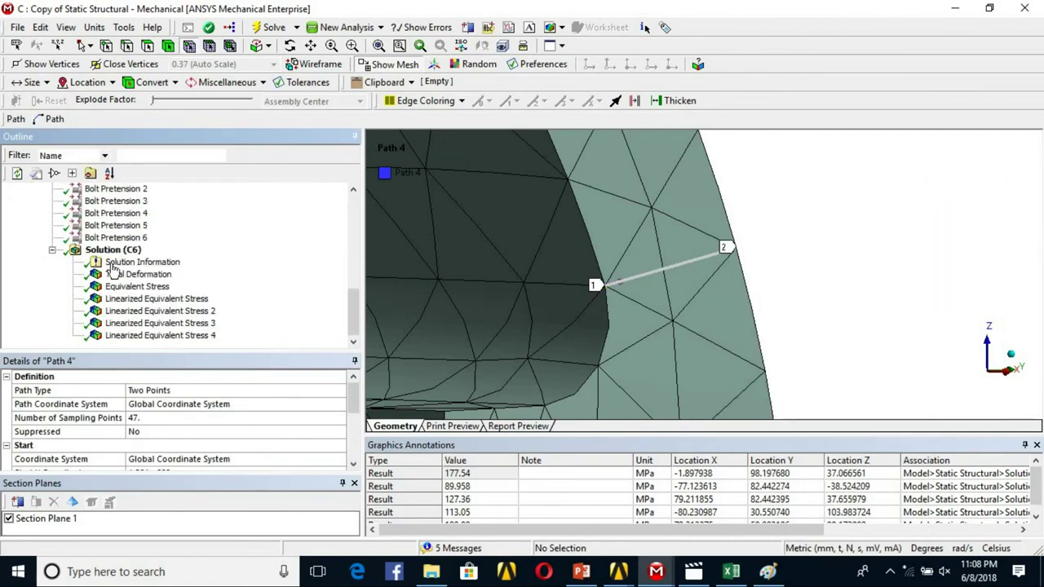
pyautogui.click(111, 251)
pyautogui.rightClick(111, 253)
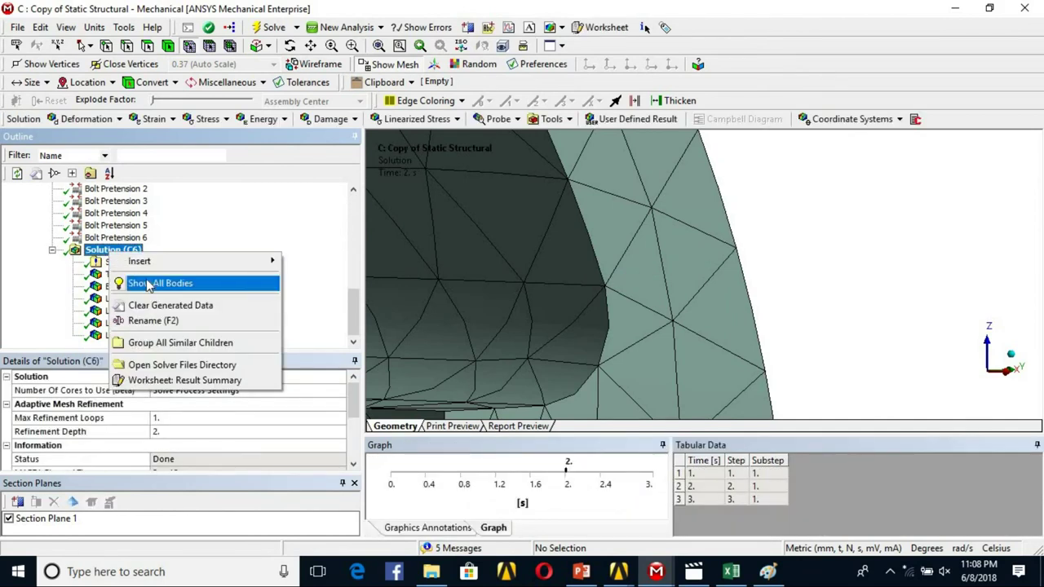
pyautogui.moveTo(204, 261)
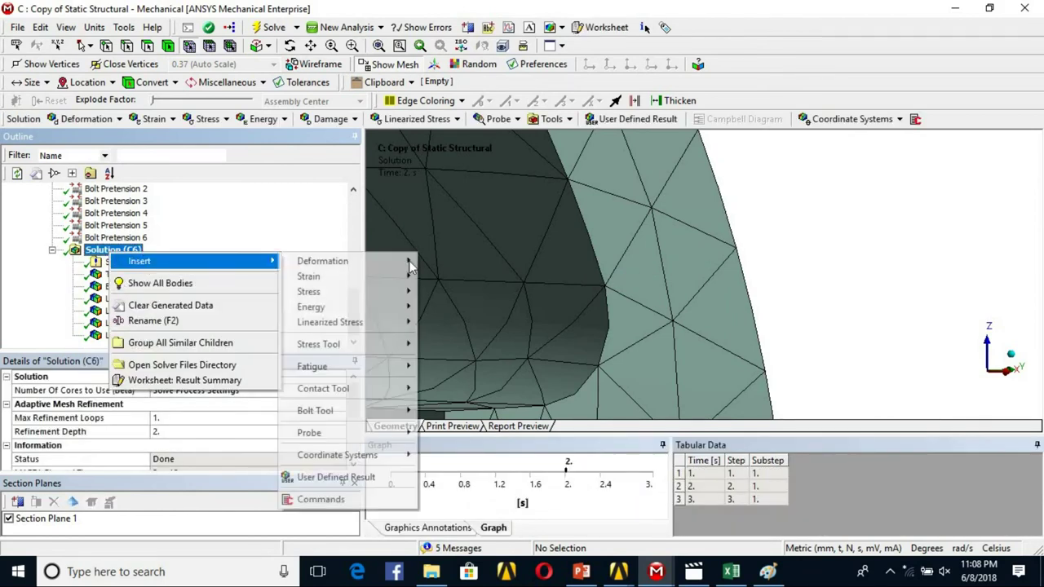
pyautogui.moveTo(371, 323)
pyautogui.click(432, 327)
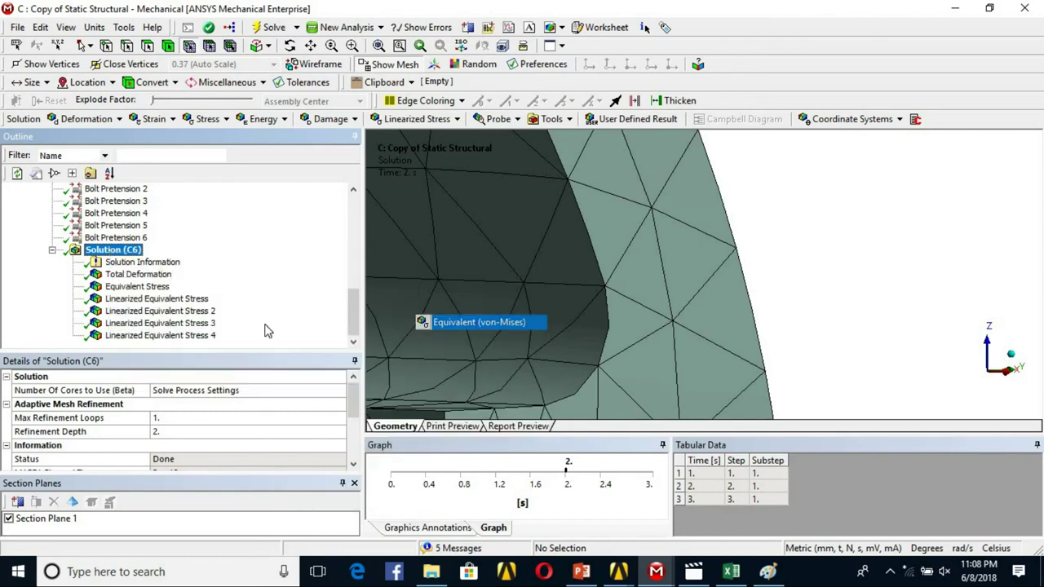
pyautogui.click(182, 404)
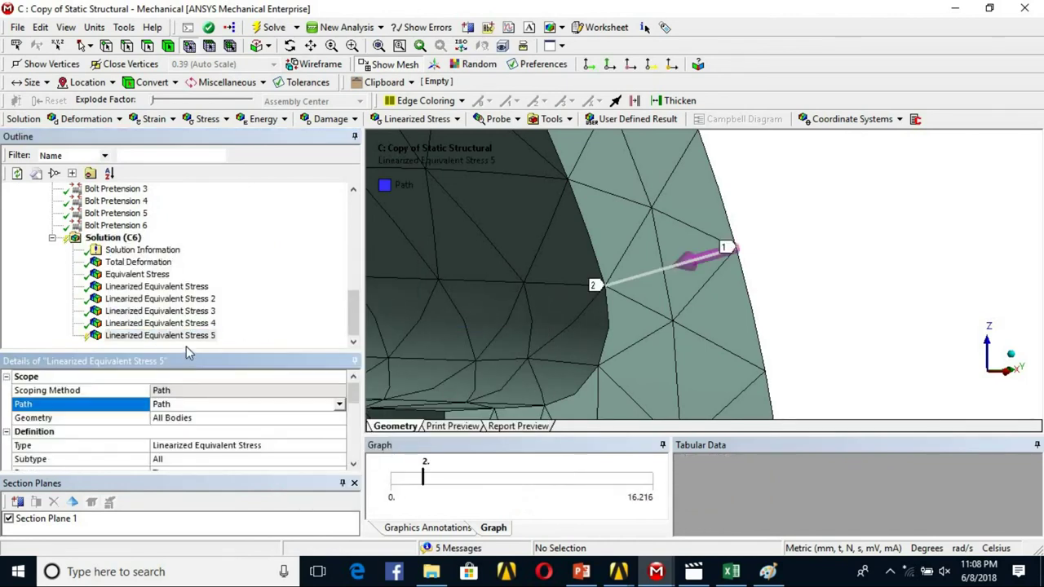
# Evaluate all results, including the new Linearized Equivalent Stress 5
pyautogui.rightClick(189, 341)
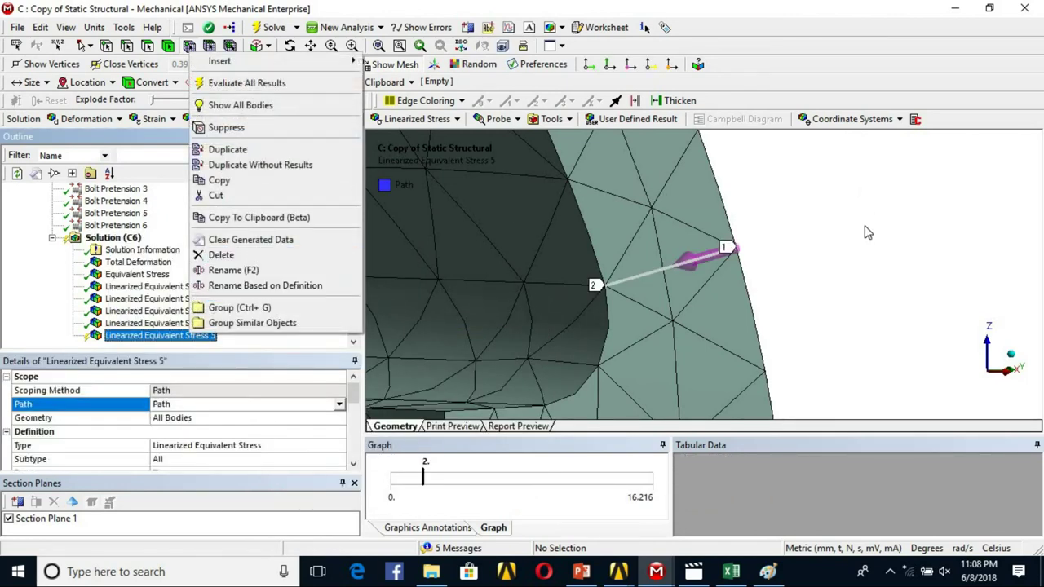
pyautogui.click(803, 257)
pyautogui.scroll(-3, 690, 275)
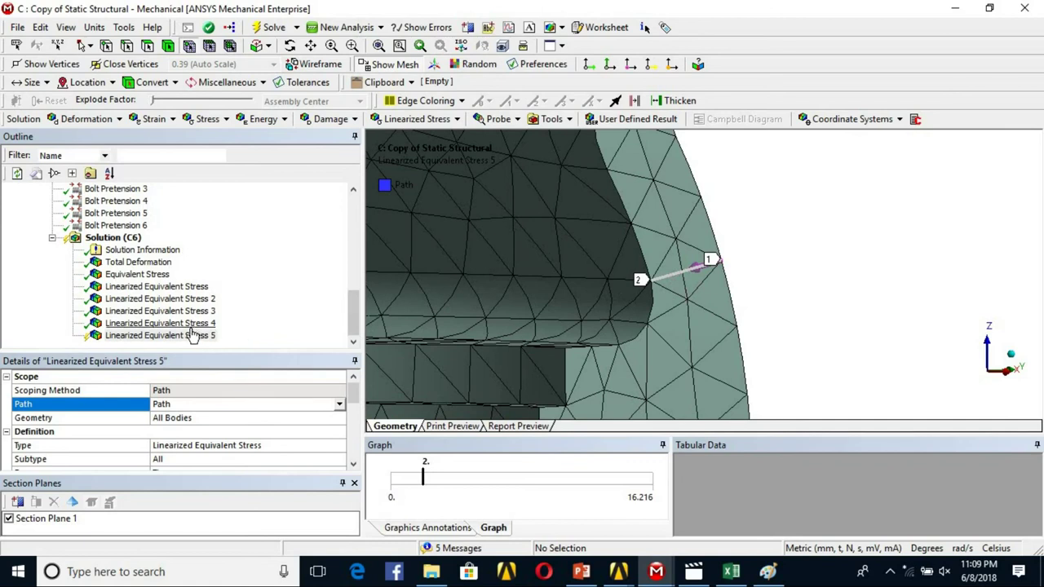
pyautogui.rightClick(189, 338)
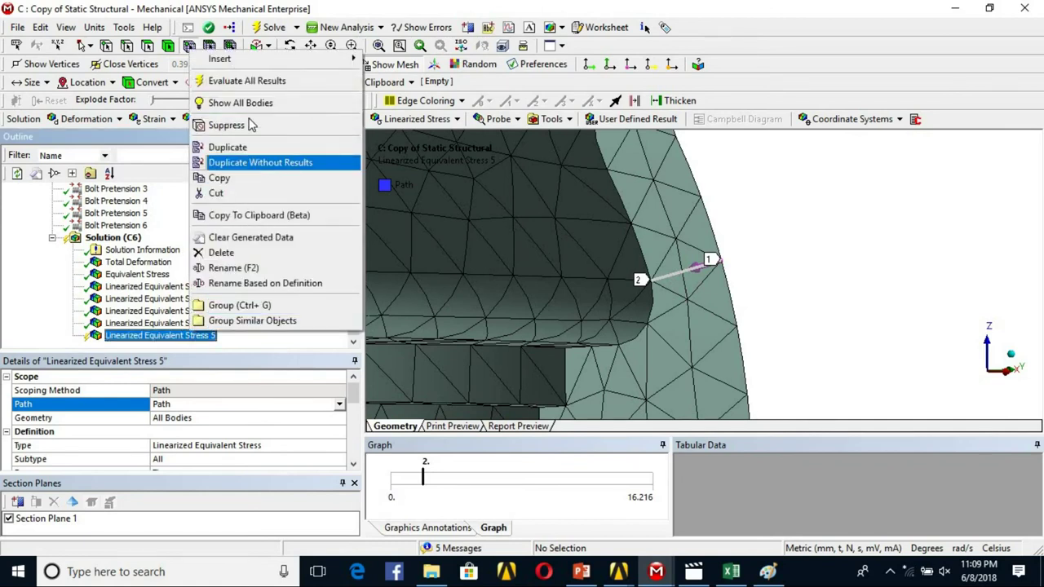
pyautogui.click(245, 81)
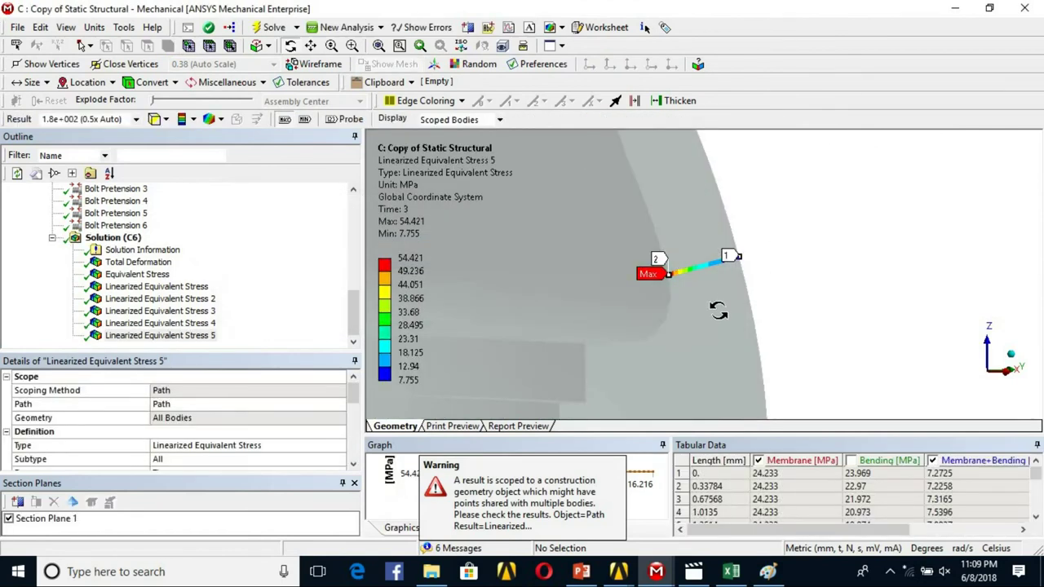
# Examine Linearized Equivalent Stress 5 along its path, including the enlarged graph and the membrane and membrane-plus-bending values
pyautogui.moveTo(437, 347); pyautogui.dragTo(601, 321, button='middle')
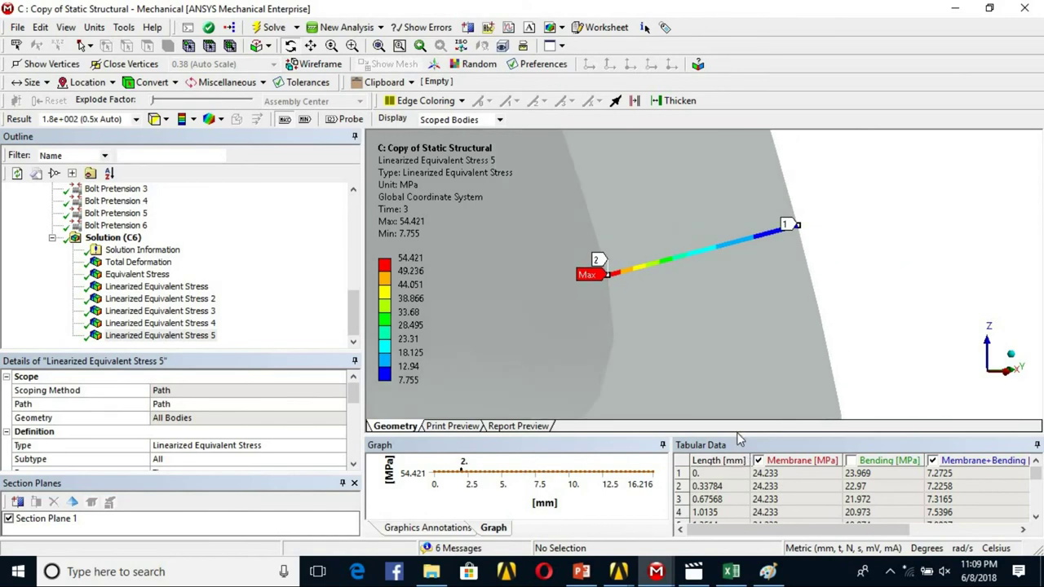
pyautogui.moveTo(673, 433); pyautogui.dragTo(623, 194)
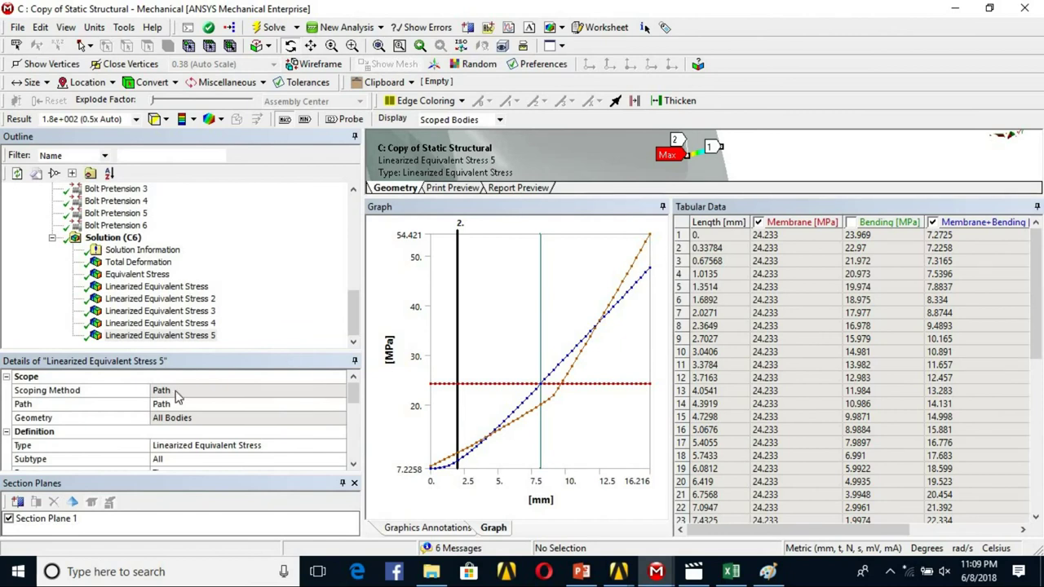
pyautogui.scroll(1, 202, 184)
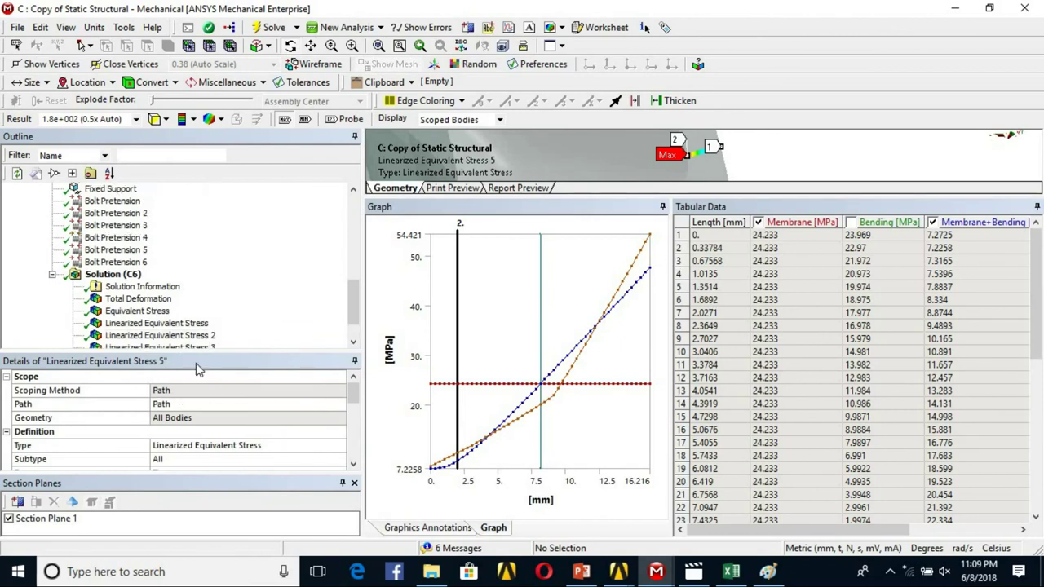
pyautogui.moveTo(196, 350); pyautogui.dragTo(222, 186)
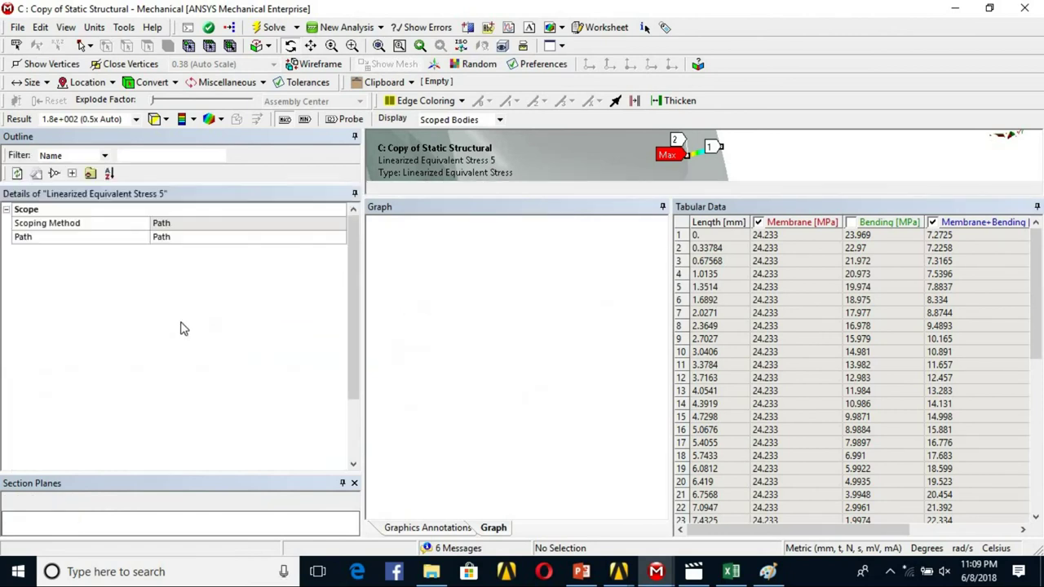
pyautogui.click(175, 377)
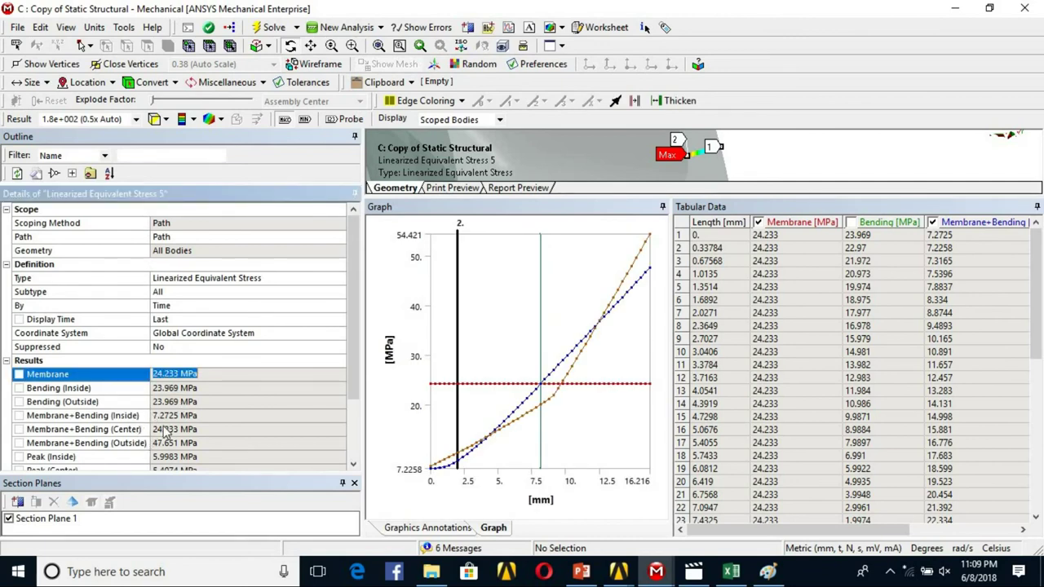
pyautogui.click(174, 429)
pyautogui.click(176, 444)
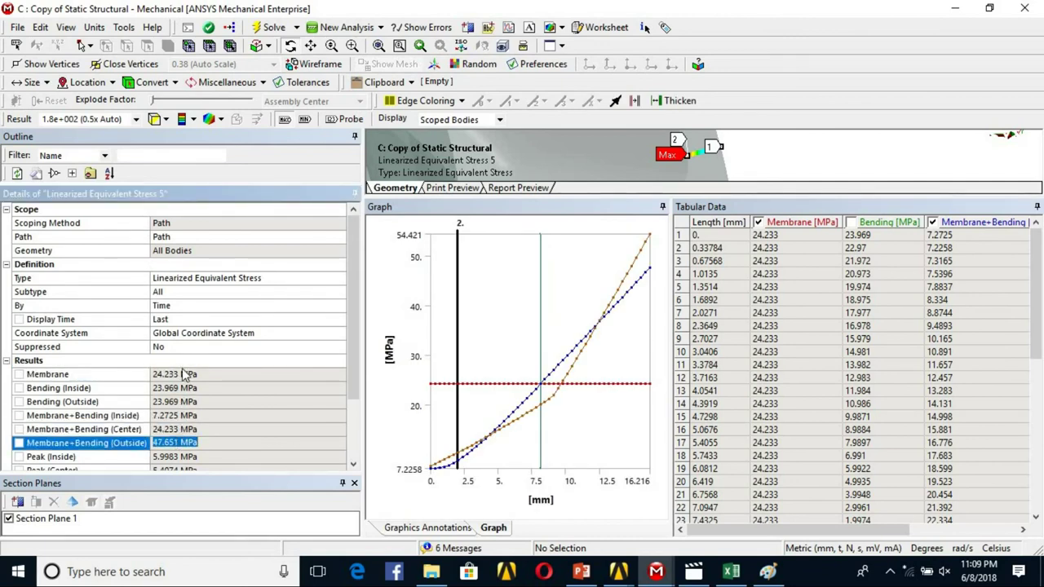
pyautogui.click(182, 364)
# Switch to Excel and create a blank workbook
pyautogui.click(731, 571)
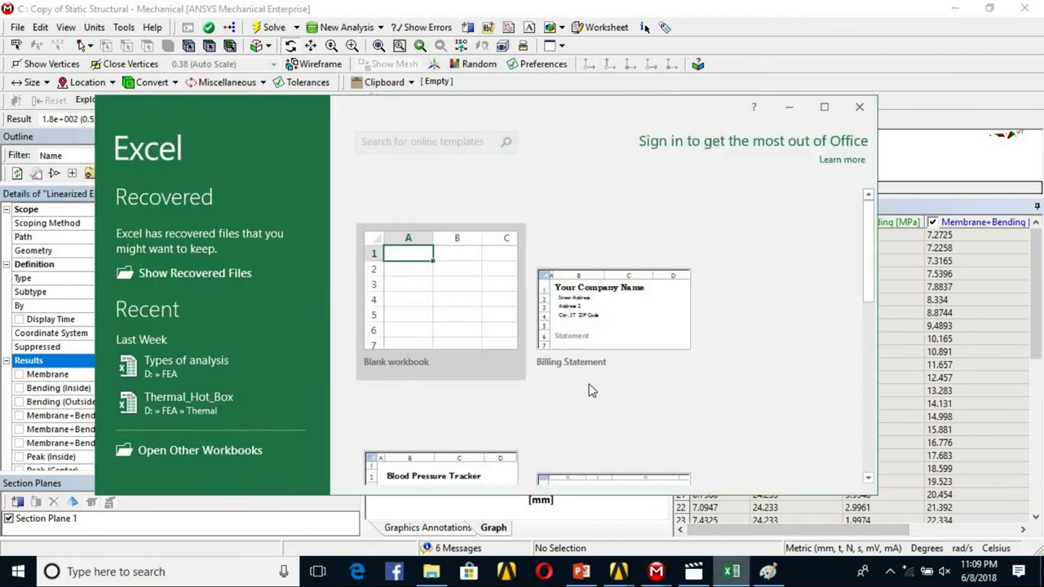
pyautogui.click(424, 249)
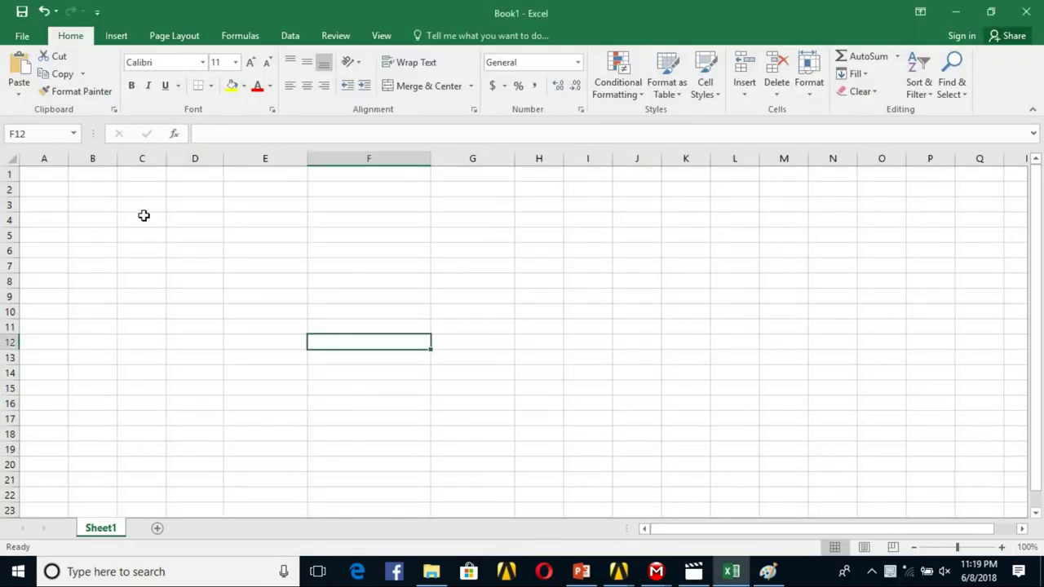
pyautogui.click(136, 216)
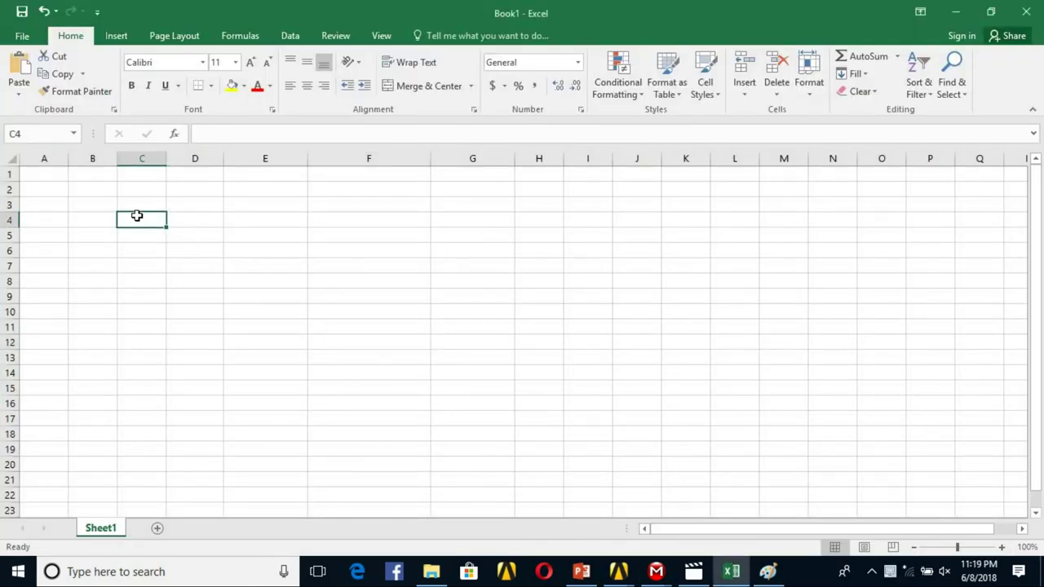
# Enter the headers "Membrane", "Allowable Stress" and "Membrane + Bending" in cells E4, F4 and G4
pyautogui.click(247, 222)
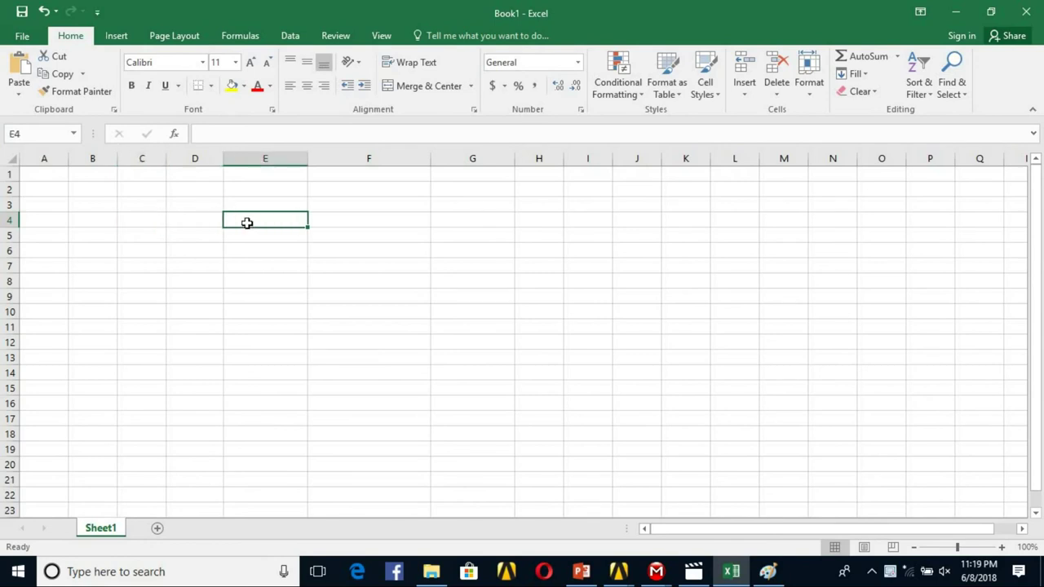
pyautogui.write('M')
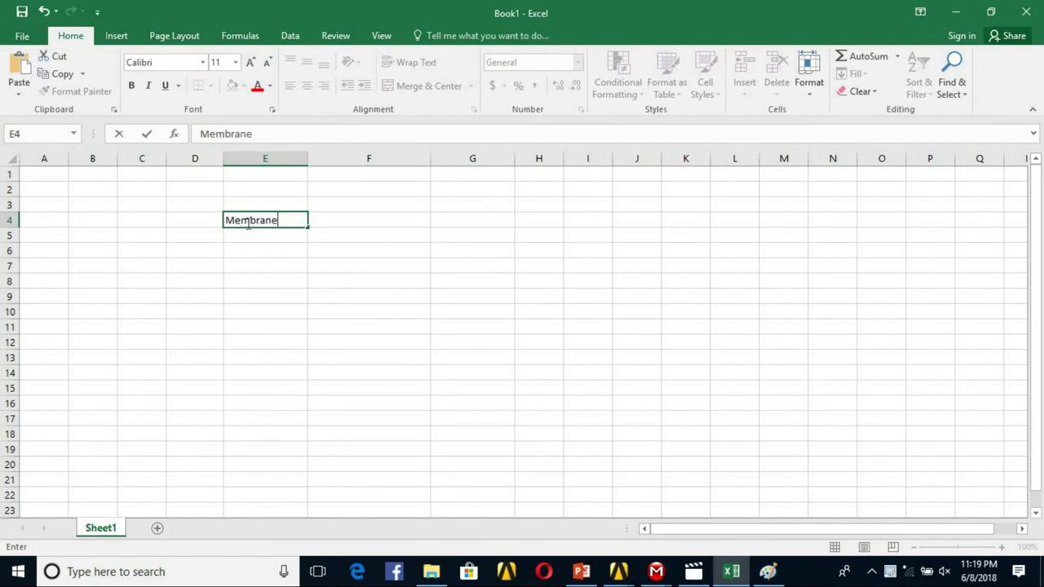
pyautogui.write('embrane')
pyautogui.press('Tab')
pyautogui.write('Al')
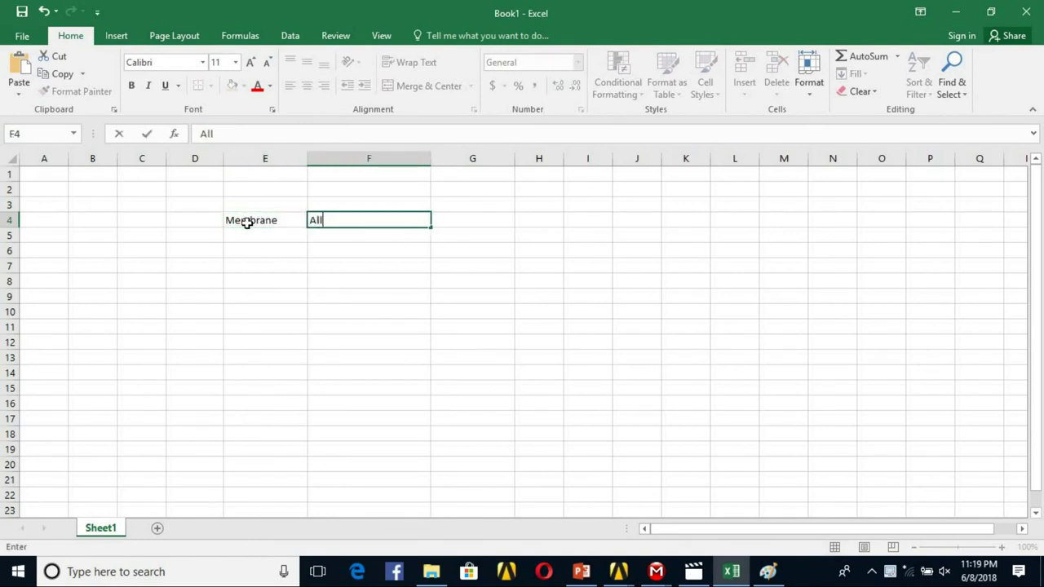
pyautogui.write('lowable Stress')
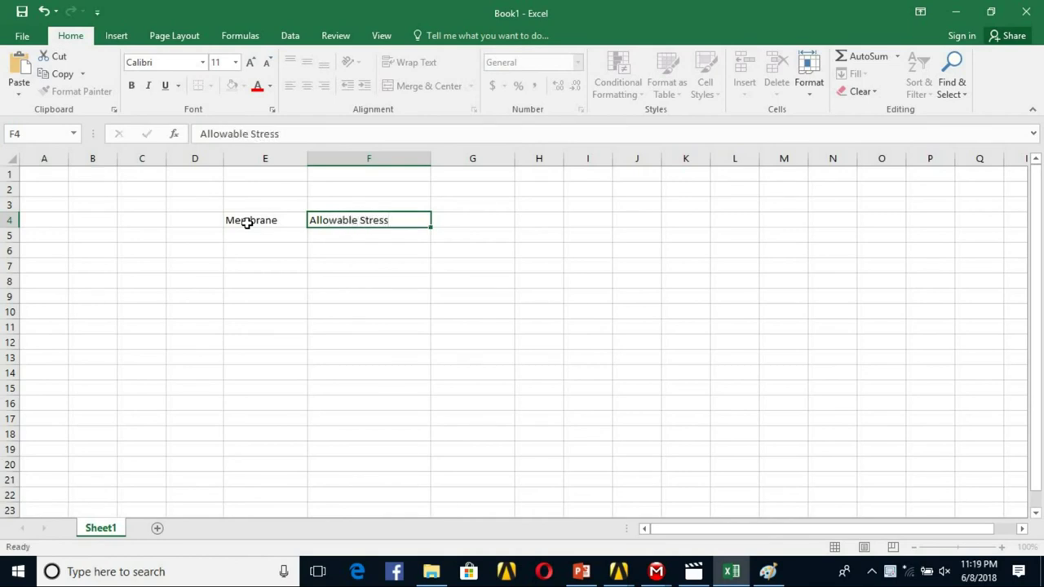
pyautogui.press('Tab')
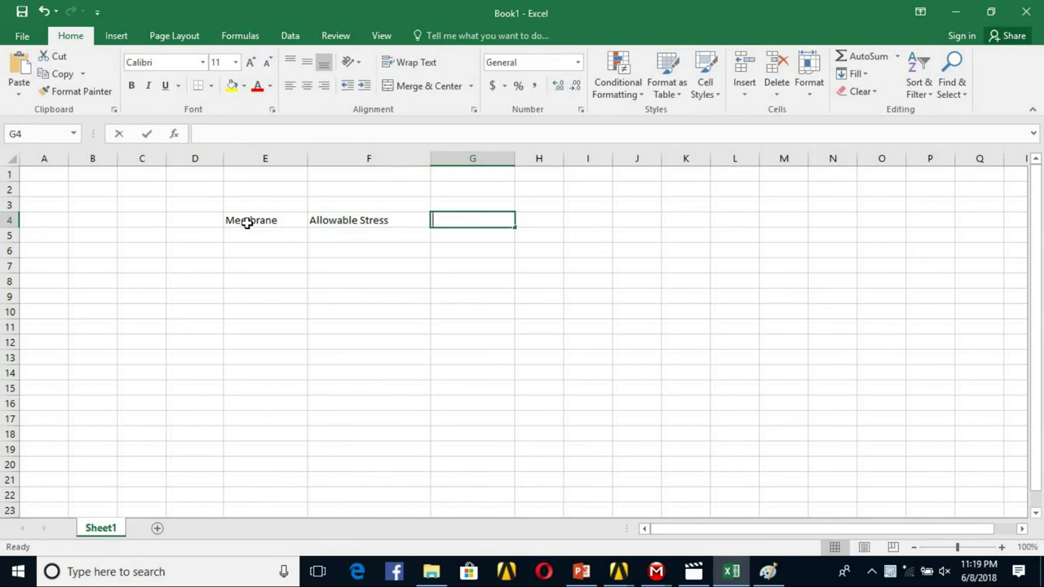
pyautogui.write('Membrane + Bending.')
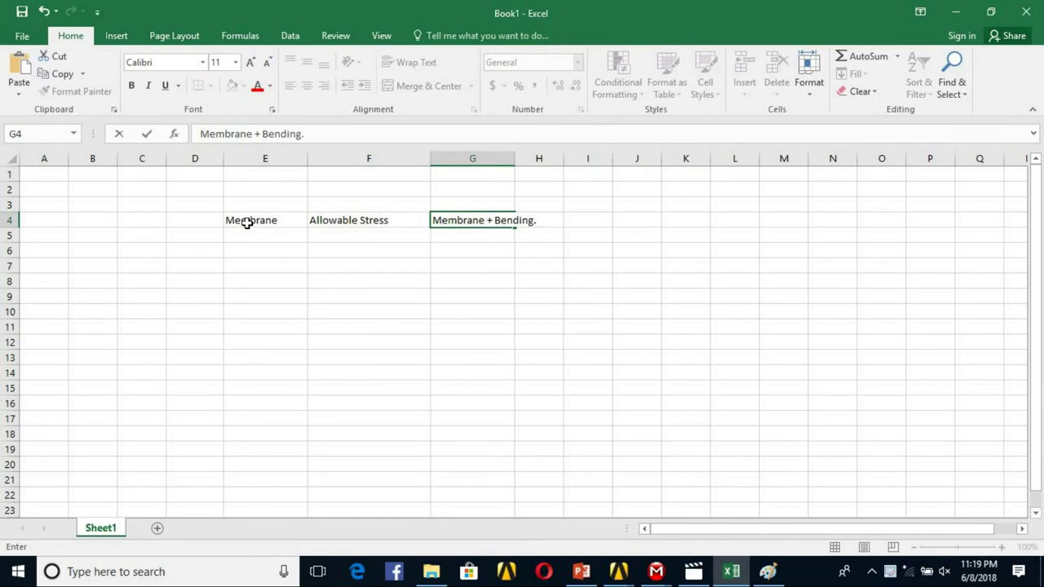
pyautogui.press('BackSpace')
pyautogui.click(471, 338)
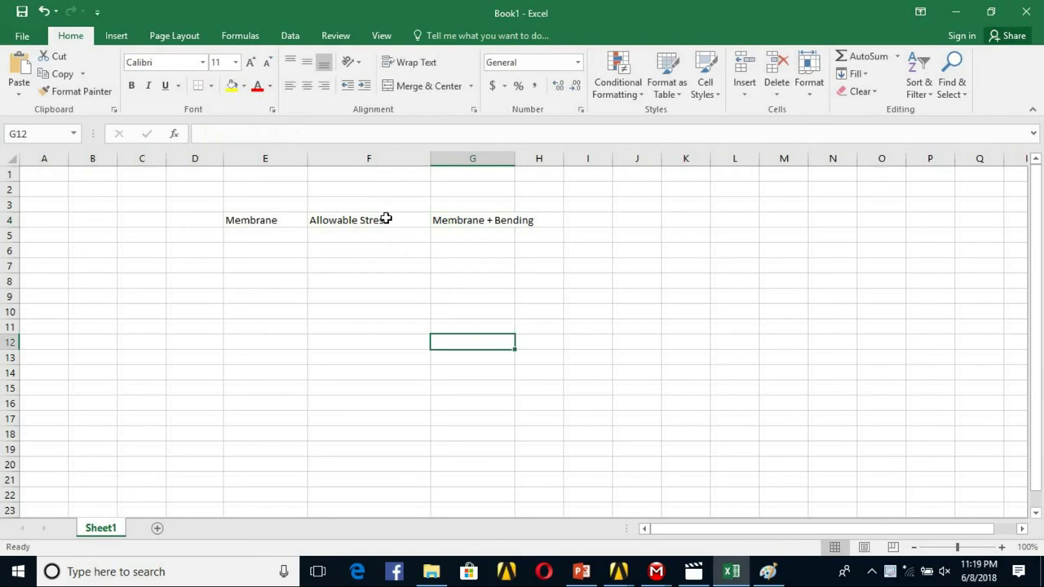
# Copy the F4:G4 headers to H4:I4 and fit the widths of columns G and H to their text
pyautogui.click(391, 218)
pyautogui.keyDown('shift'); pyautogui.click(473, 220); pyautogui.keyUp('shift')
pyautogui.hotkey('ctrl', 'c')
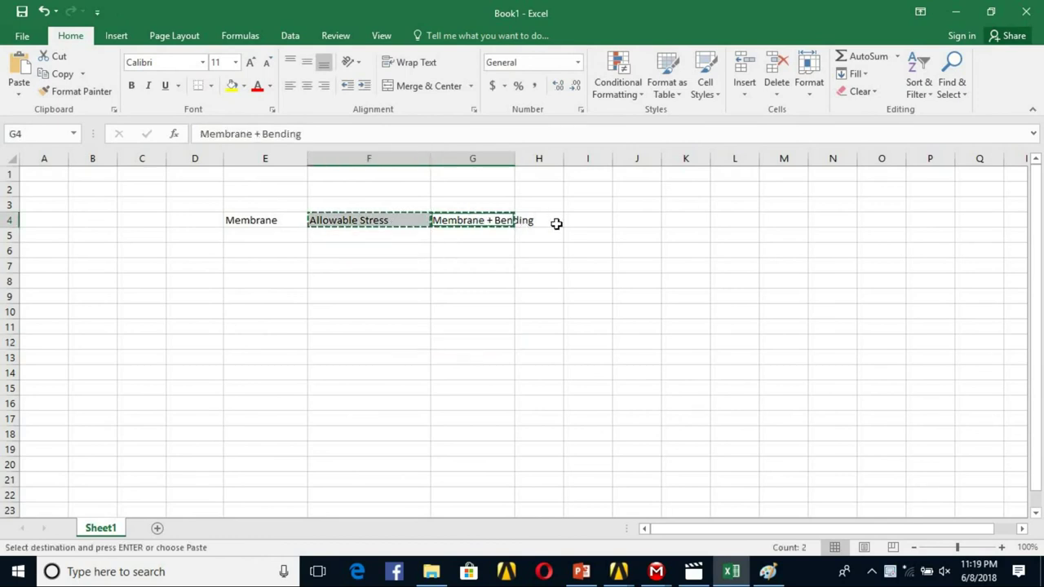
pyautogui.click(541, 220)
pyautogui.hotkey('ctrl', 'v')
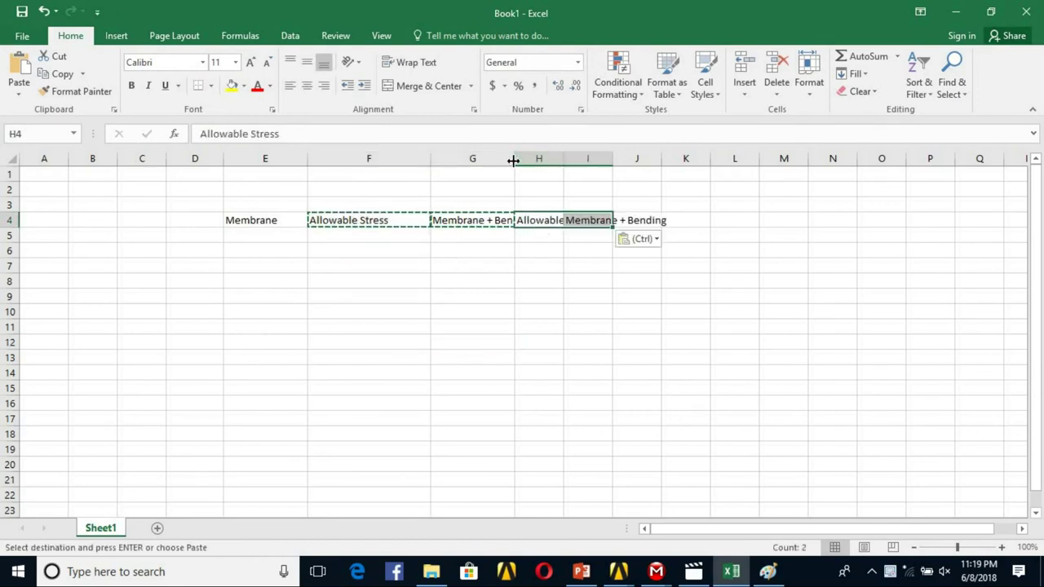
pyautogui.doubleClick(515, 159)
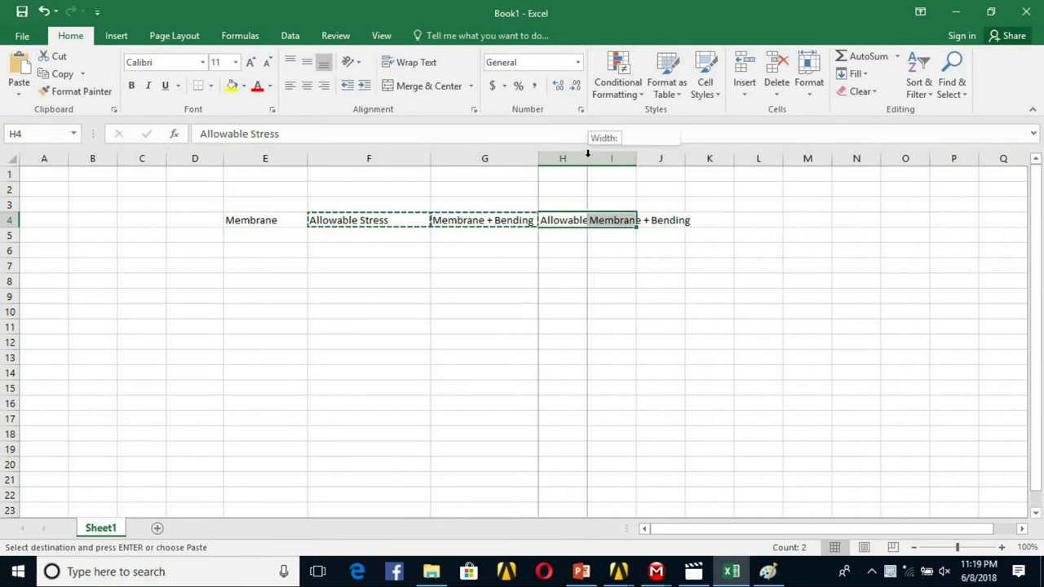
pyautogui.doubleClick(588, 156)
# Delete the extra "Membrane + Bending" header from cell I4
pyautogui.click(689, 254)
pyautogui.moveTo(664, 221); pyautogui.dragTo(680, 219)
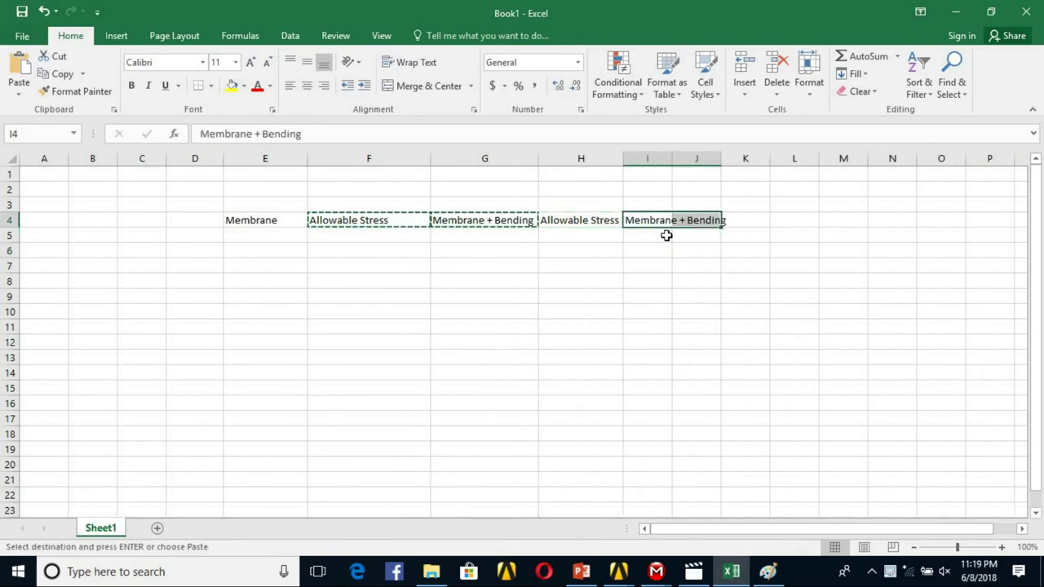
pyautogui.press('Delete')
pyautogui.click(539, 282)
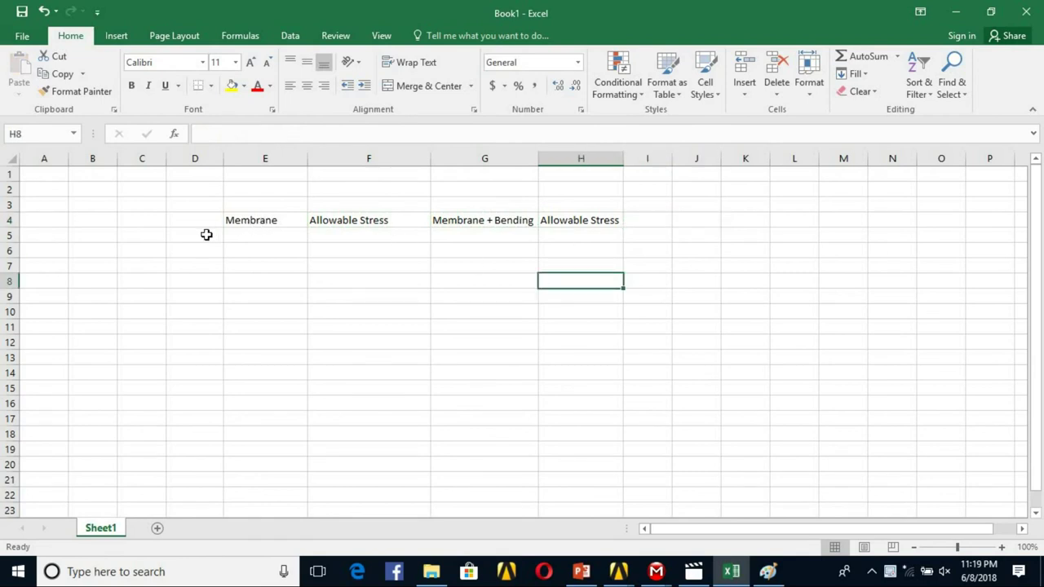
# Enter the row labels "SCL-1" in D5 and "SCL-2" in D6
pyautogui.click(210, 236)
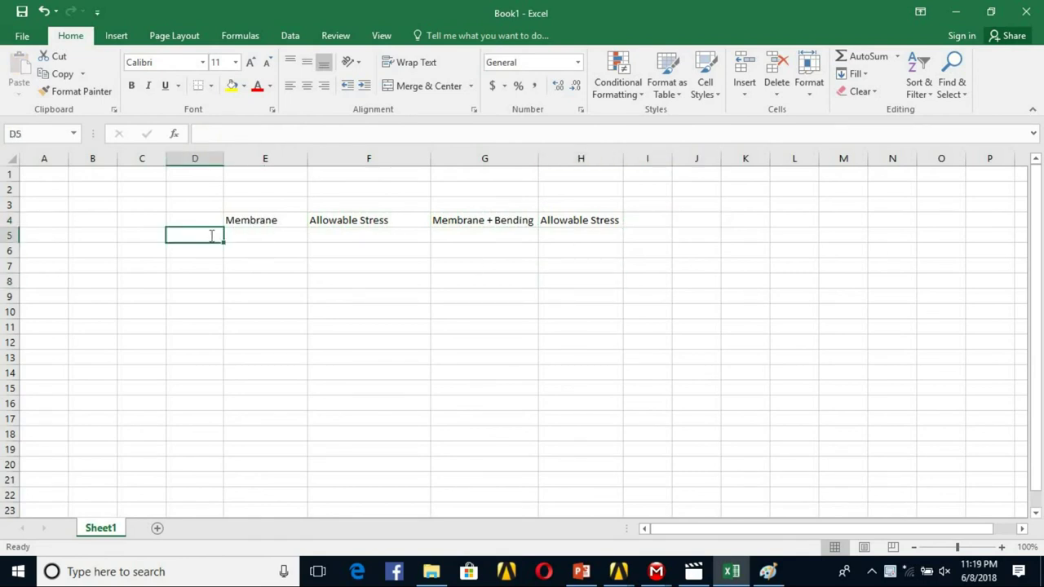
pyautogui.write('SCL-1')
pyautogui.press('Return')
pyautogui.write('S')
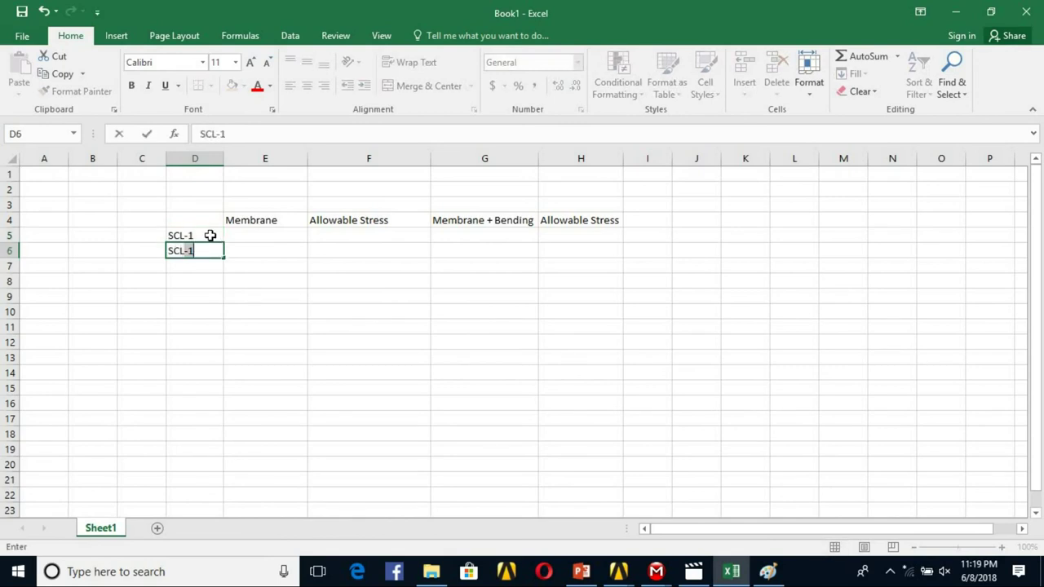
pyautogui.write('CL-2')
pyautogui.press('Return')
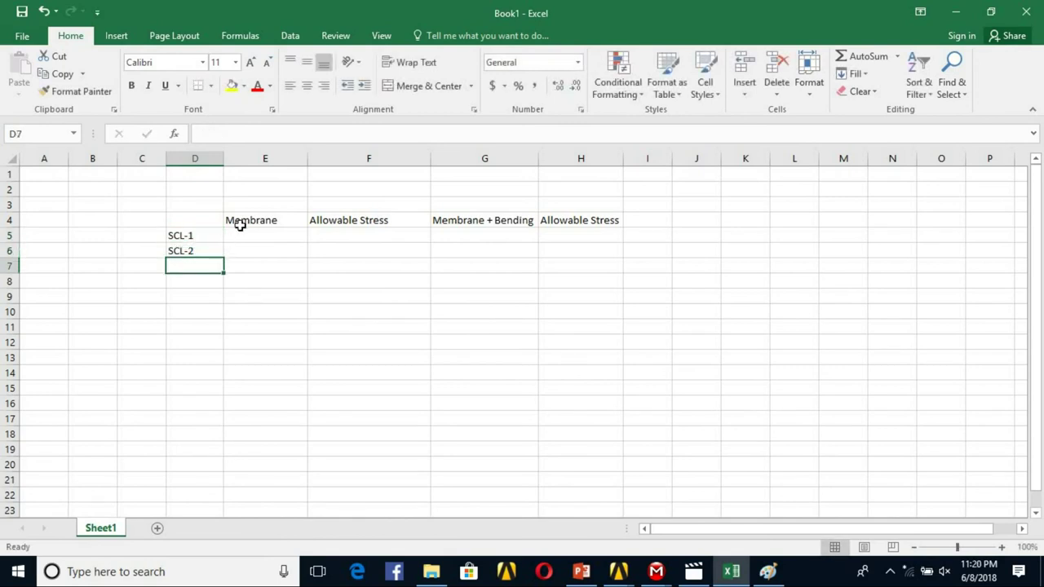
pyautogui.click(241, 224)
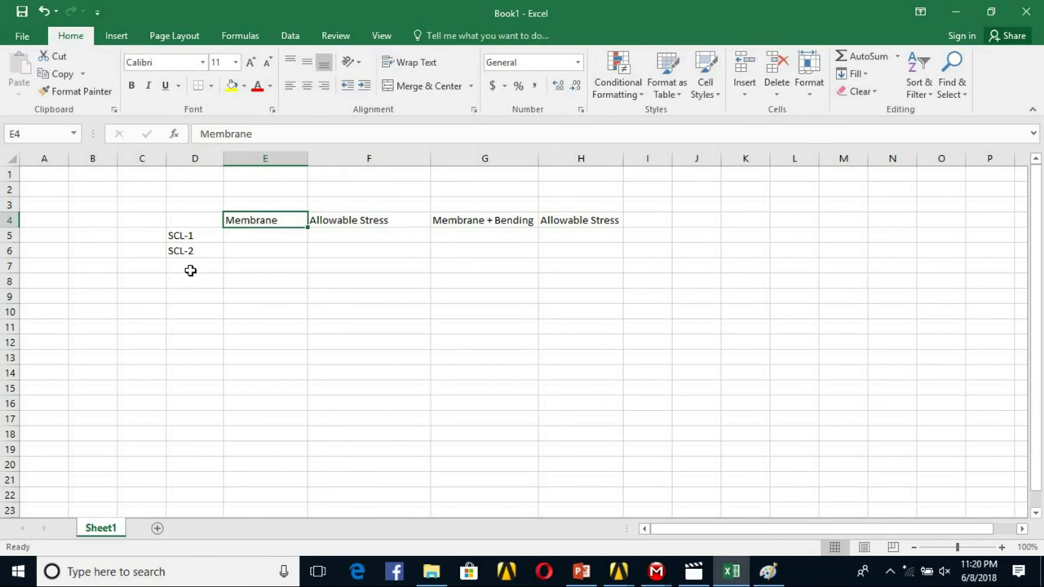
# Enter the labels "General" in E10 and "Local" in E11 for the membrane stress categories
pyautogui.click(251, 310)
pyautogui.write('General')
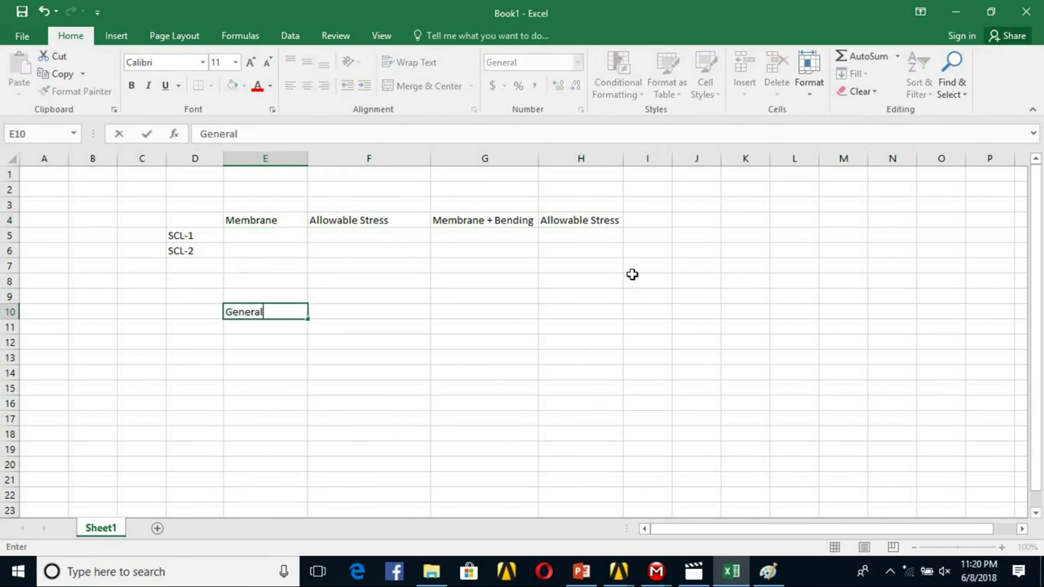
pyautogui.press('Return')
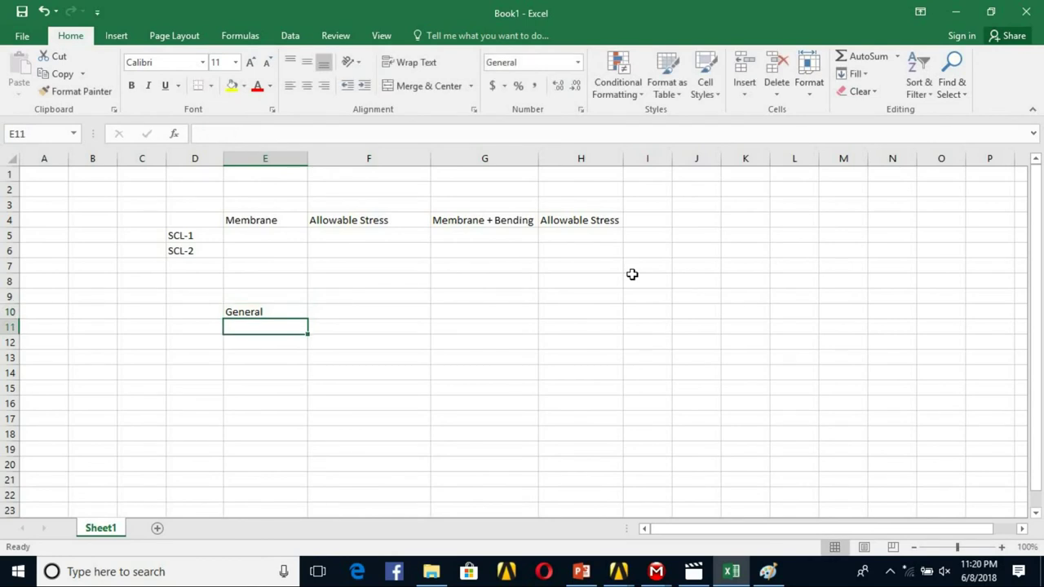
pyautogui.write('Local')
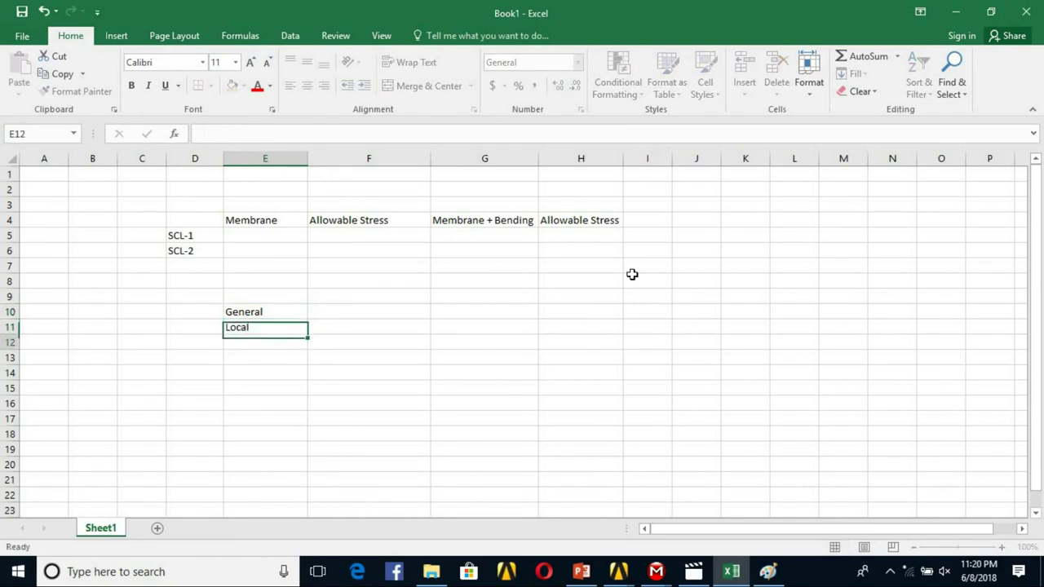
pyautogui.press('Return')
pyautogui.click(322, 314)
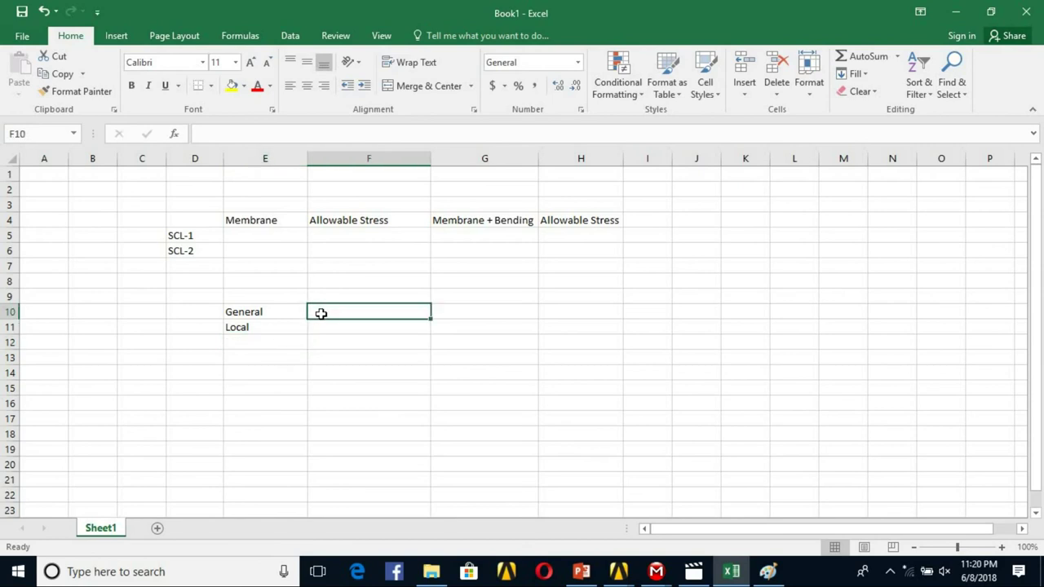
# Switch to ANSYS Mechanical, enlarge the model outline and display the housing's Geometry
pyautogui.click(655, 571)
pyautogui.click(633, 516)
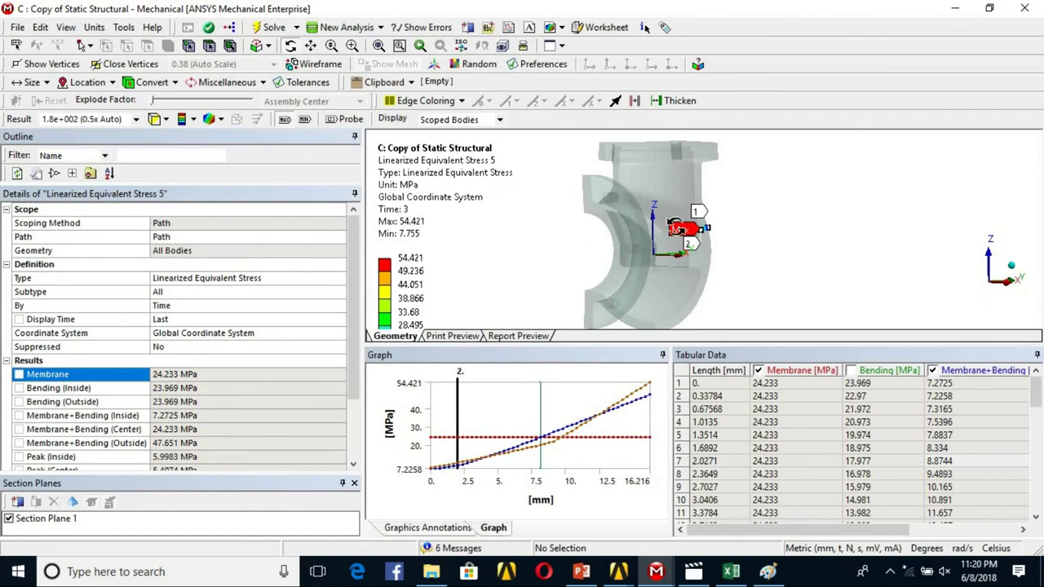
pyautogui.scroll(3, 681, 227)
pyautogui.keyDown('ctrl'); pyautogui.moveTo(740, 214); pyautogui.dragTo(746, 315, button='middle'); pyautogui.keyUp('ctrl')
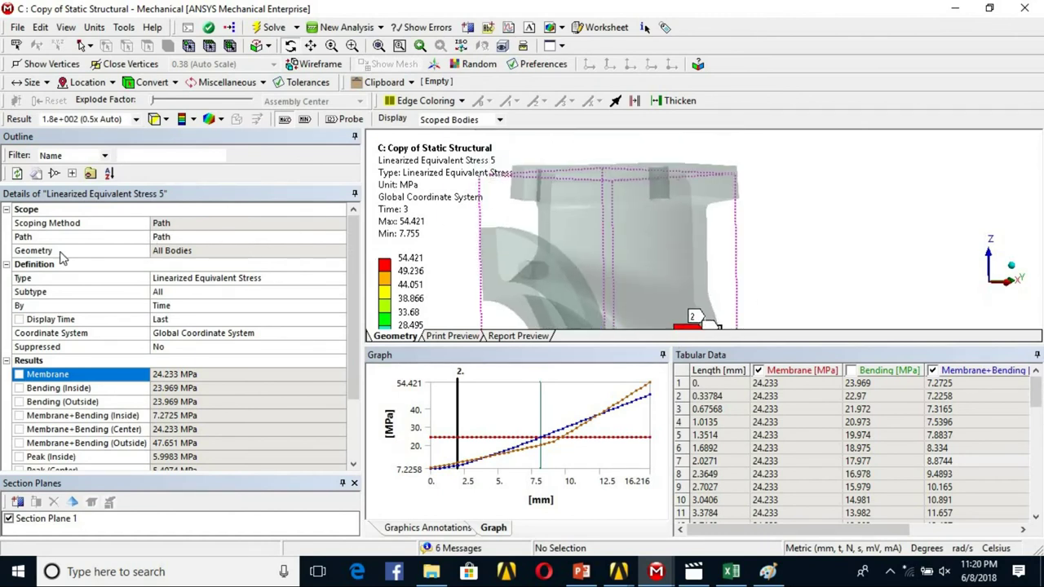
pyautogui.click(113, 196)
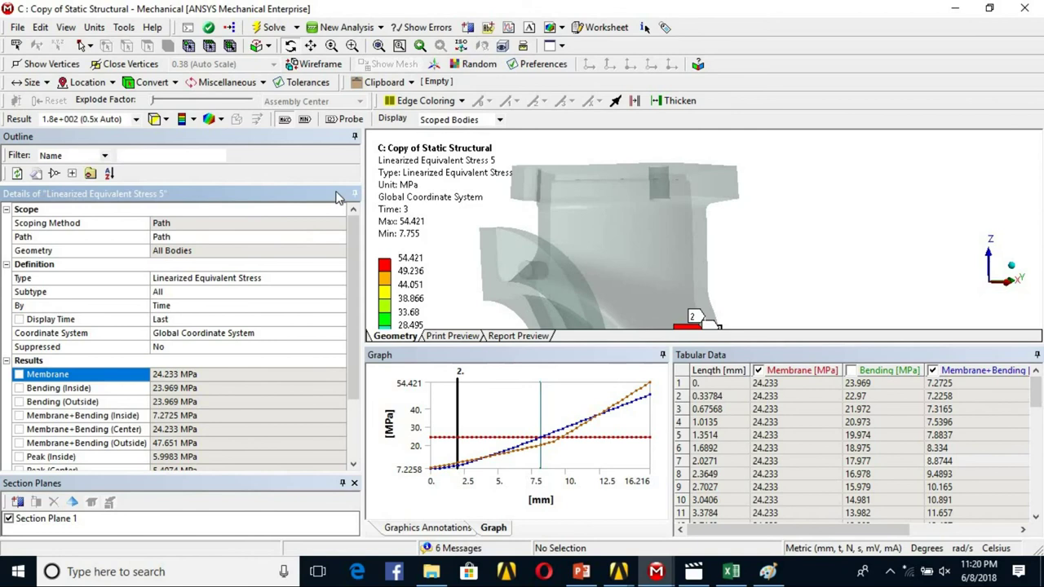
pyautogui.moveTo(344, 235)
pyautogui.mouseDown()
pyautogui.moveTo(359, 234)
pyautogui.moveTo(354, 202)
pyautogui.mouseUp()
pyautogui.click(83, 213)
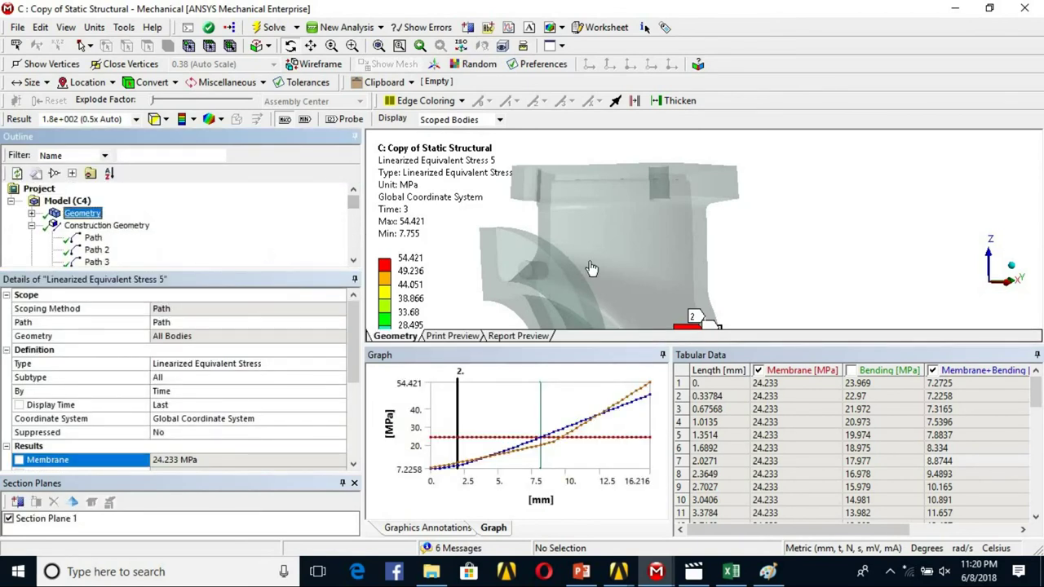
# Examine the meshed section of the housing wall and its junction with the upper flange
pyautogui.moveTo(694, 217); pyautogui.dragTo(708, 263, button='middle')
pyautogui.scroll(3, 657, 223)
pyautogui.scroll(3, 708, 262)
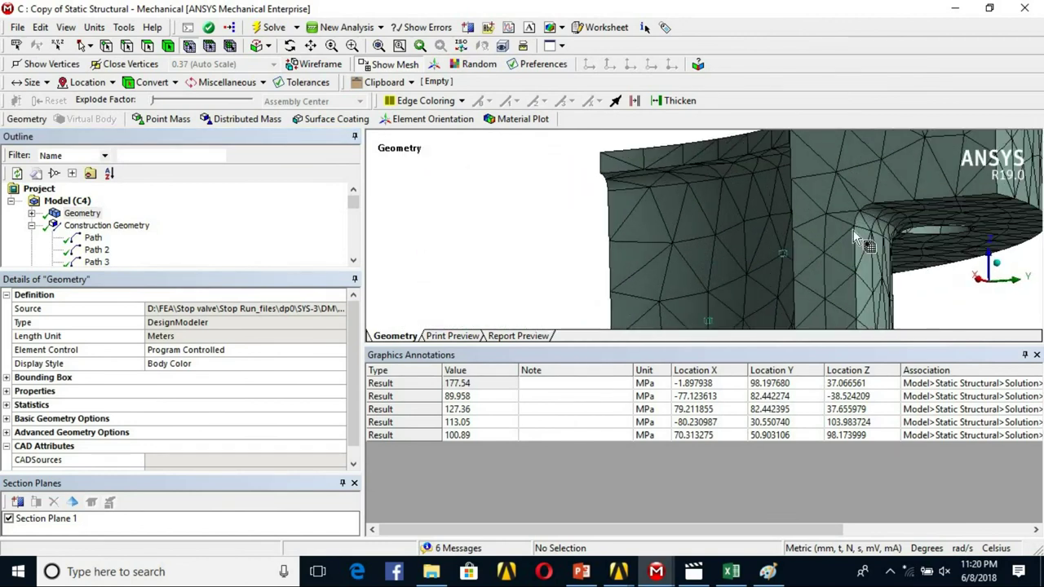
pyautogui.moveTo(799, 231); pyautogui.dragTo(677, 168, button='middle')
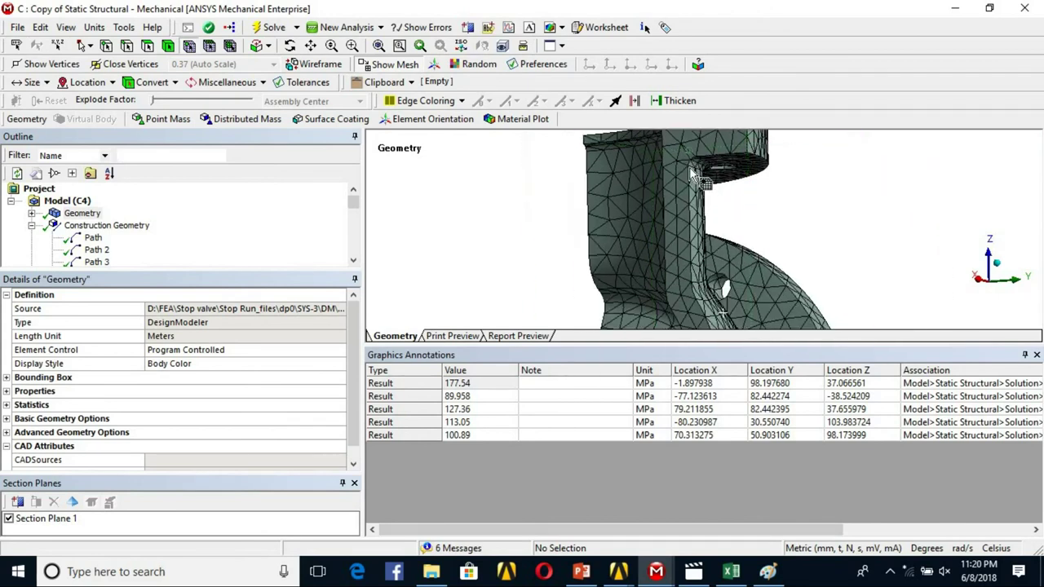
pyautogui.moveTo(689, 218); pyautogui.dragTo(732, 318, button='middle')
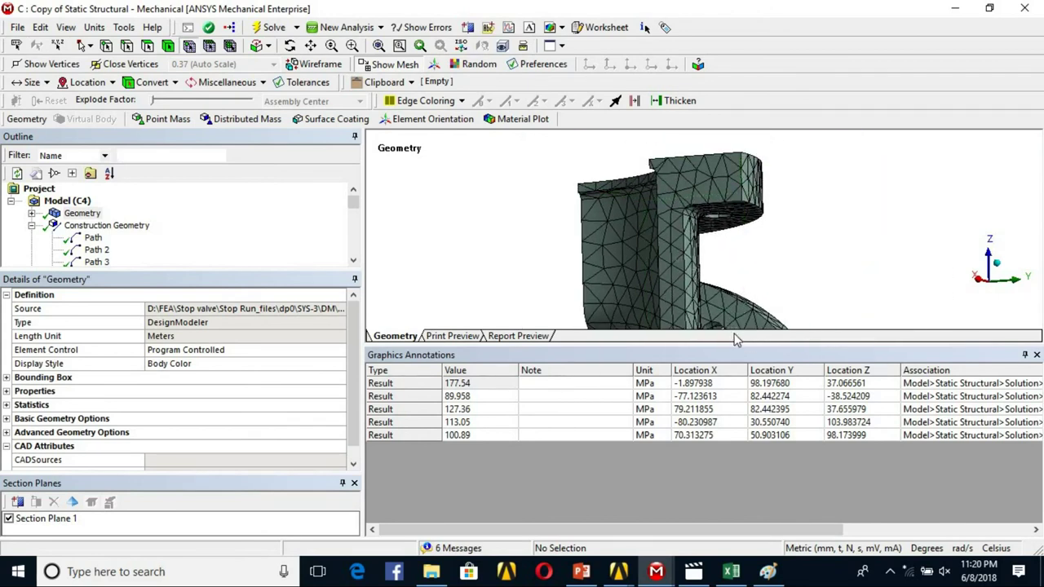
pyautogui.moveTo(743, 385); pyautogui.dragTo(743, 386)
pyautogui.keyDown('ctrl'); pyautogui.moveTo(694, 212); pyautogui.dragTo(739, 248, button='middle'); pyautogui.keyUp('ctrl')
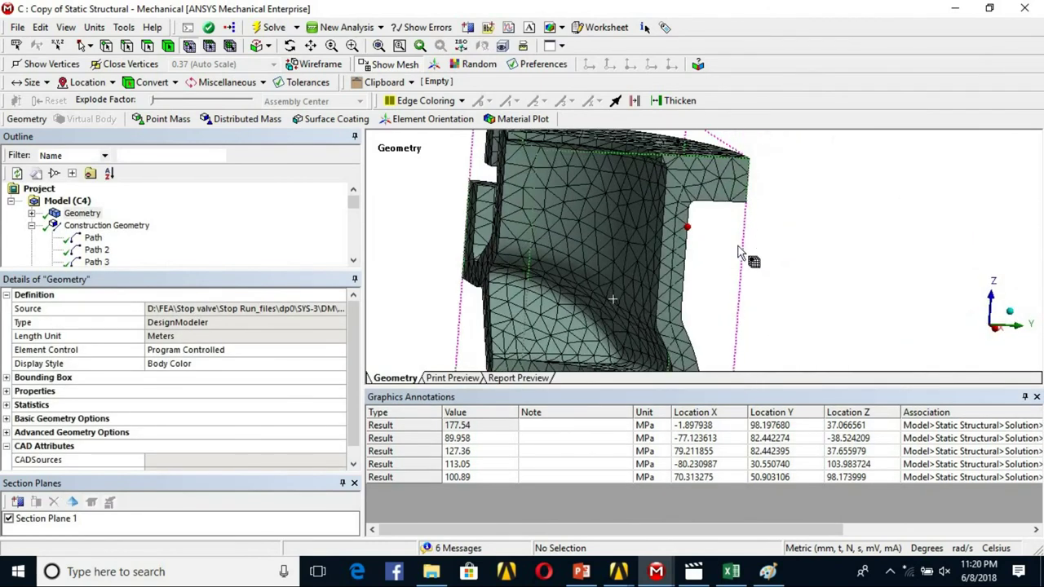
pyautogui.scroll(3, 690, 296)
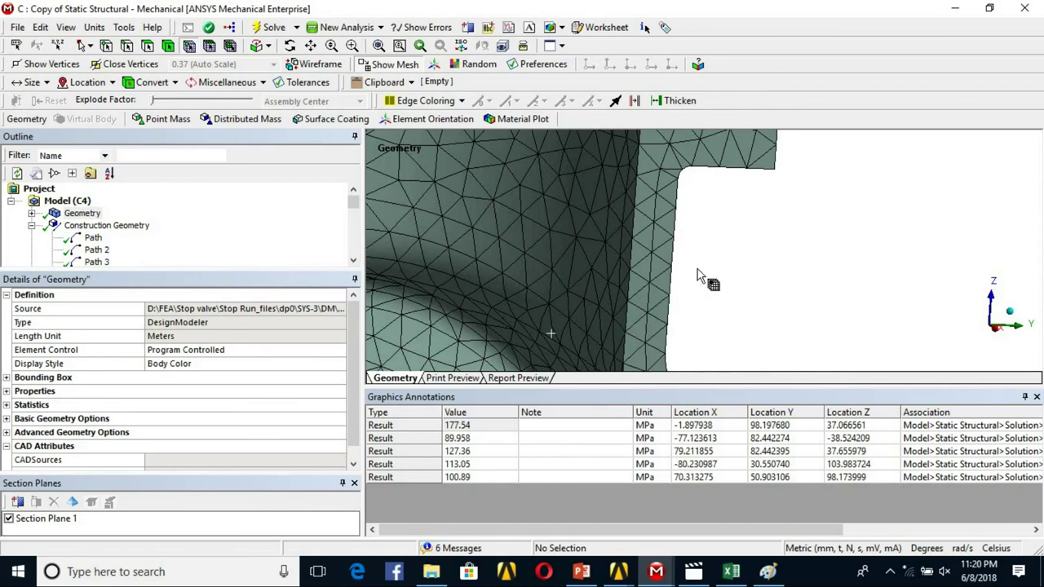
pyautogui.scroll(-3, 689, 295)
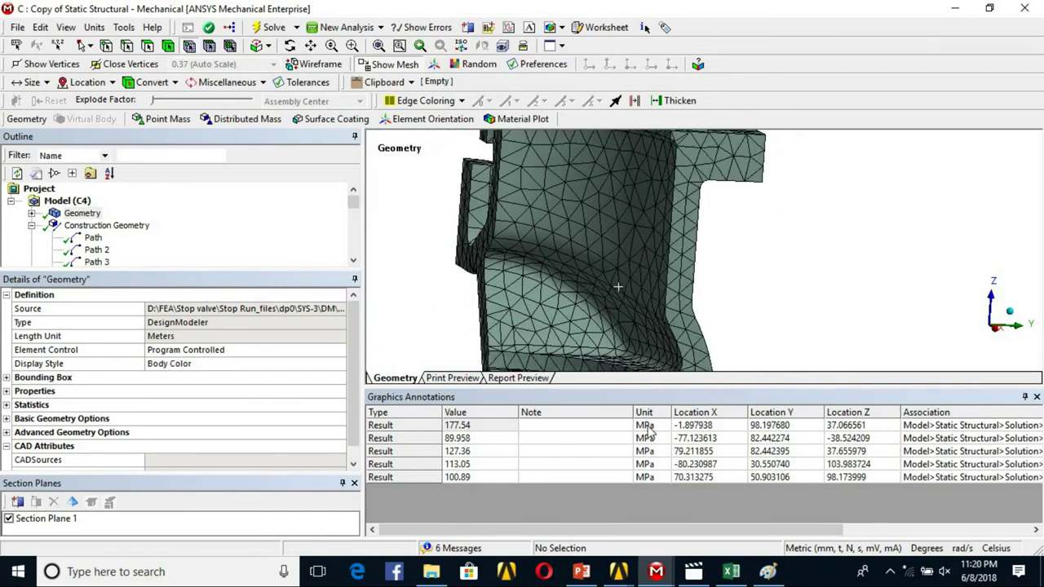
# Switch to Excel and enter the allowable stress "S" in F10 for General and "1.5 S" in F11 for Local
pyautogui.click(730, 571)
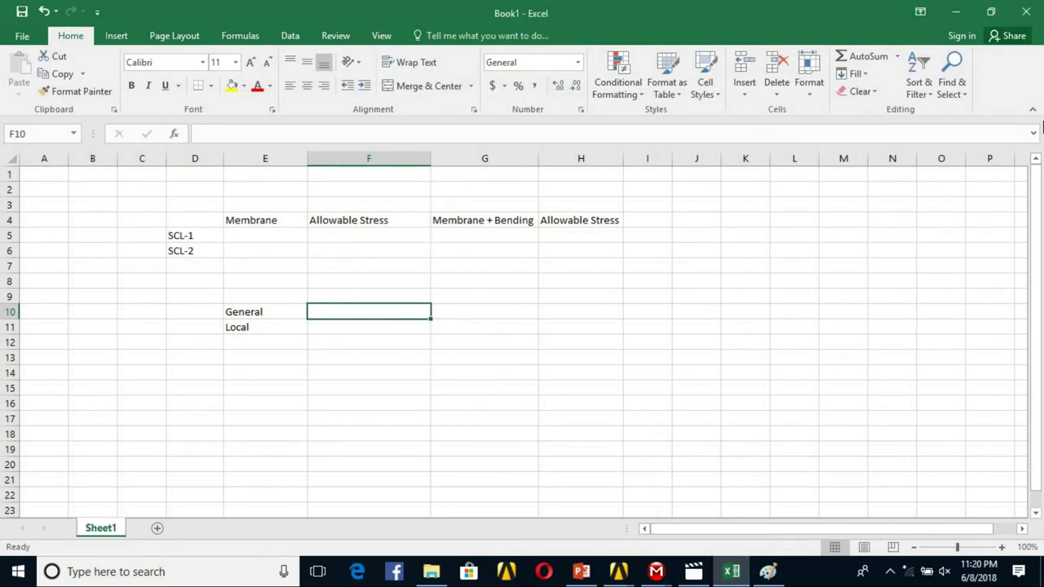
pyautogui.write('S')
pyautogui.press('Return')
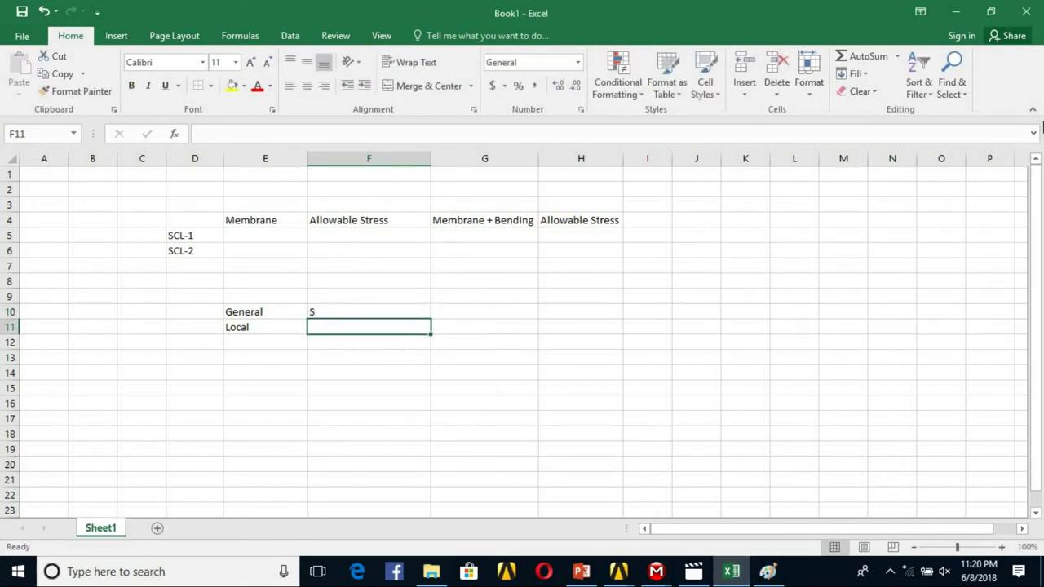
pyautogui.doubleClick(380, 312)
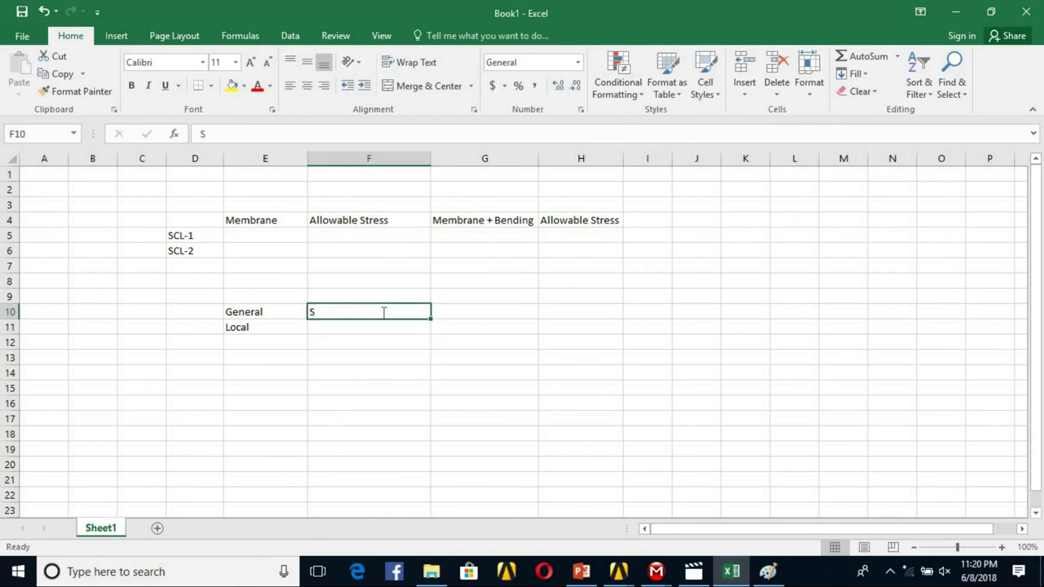
pyautogui.click(356, 323)
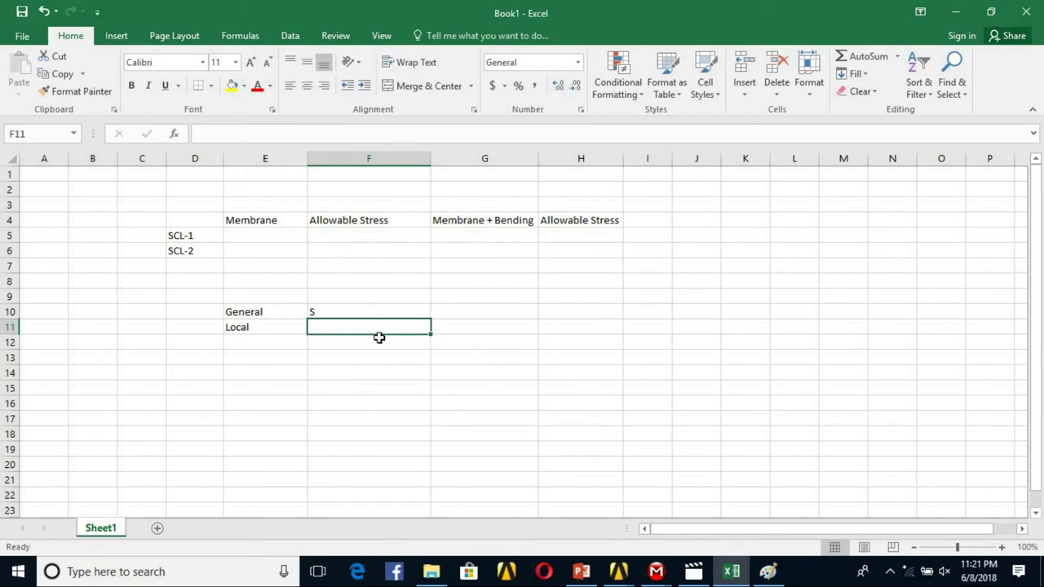
pyautogui.write('1.5 S')
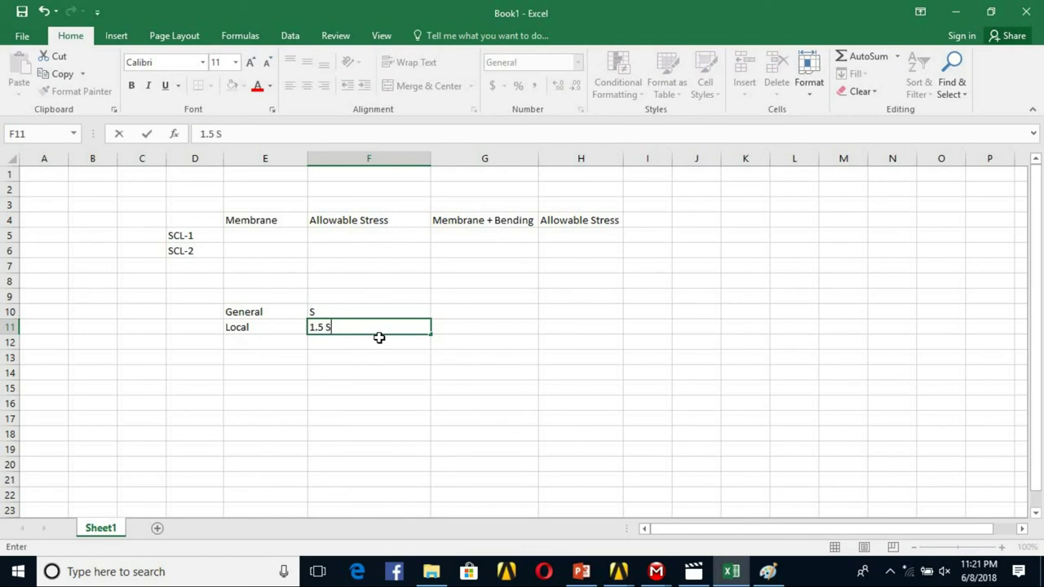
pyautogui.click(380, 338)
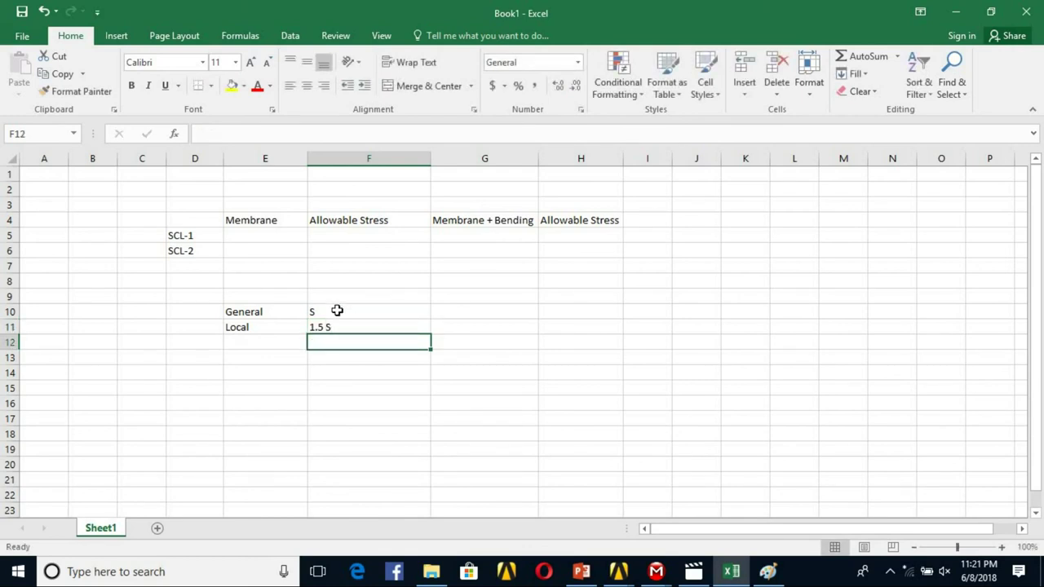
pyautogui.moveTo(337, 311); pyautogui.dragTo(337, 326)
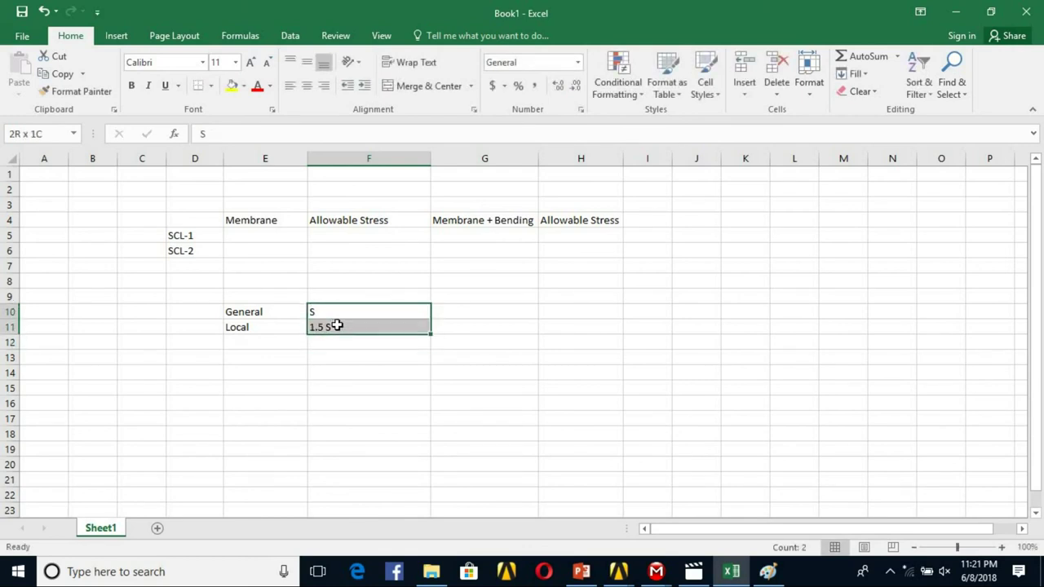
pyautogui.click(334, 235)
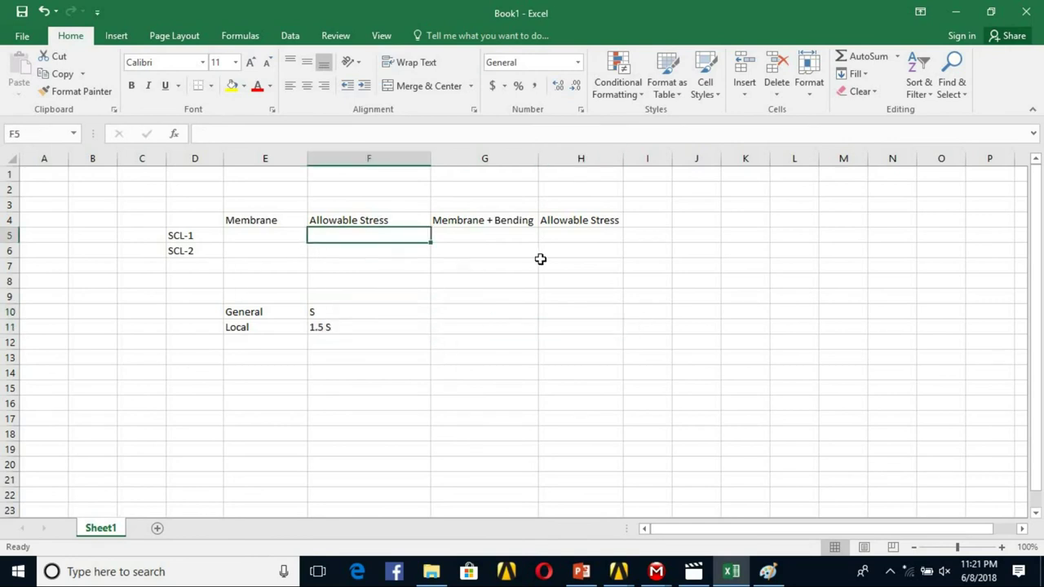
# Copy the Membrane value 24.233 of the first Linearized Equivalent Stress from ANSYS Mechanical into Excel cell E5 for SCL-1
pyautogui.click(263, 233)
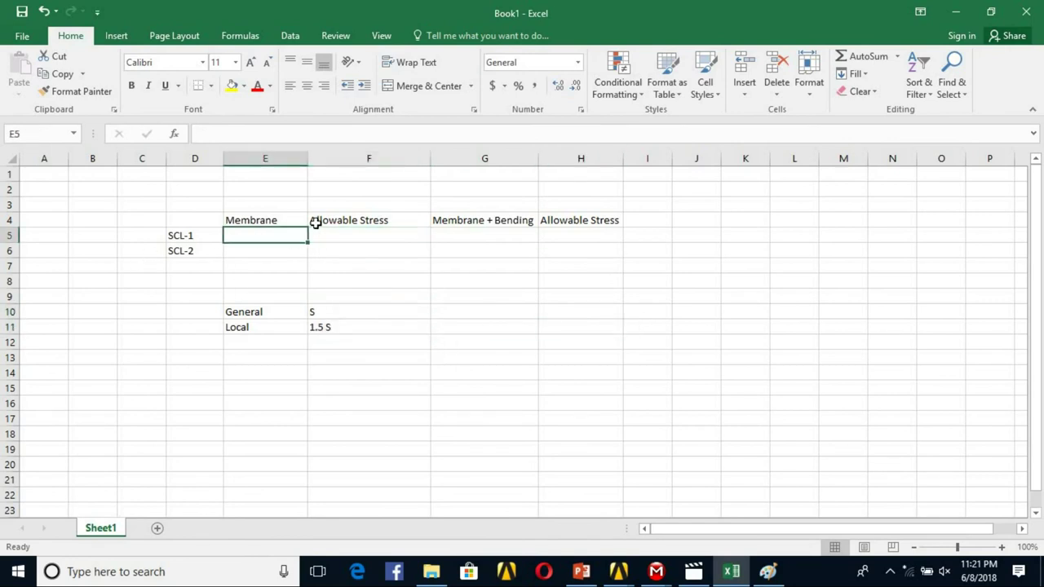
pyautogui.moveTo(656, 570)
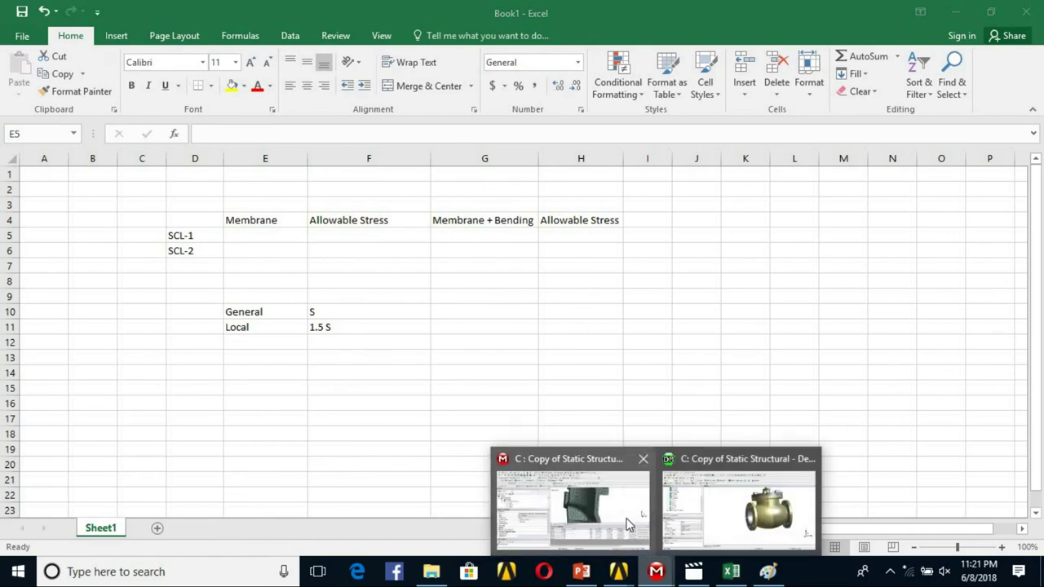
pyautogui.click(629, 526)
pyautogui.scroll(-10, 204, 240)
pyautogui.click(163, 201)
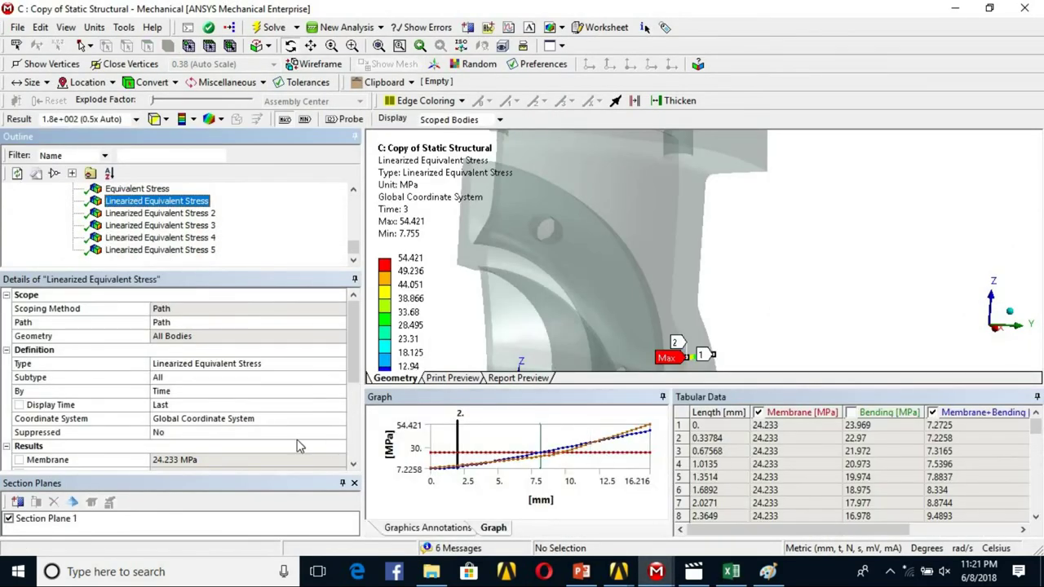
pyautogui.scroll(-4, 228, 408)
pyautogui.scroll(4, 167, 384)
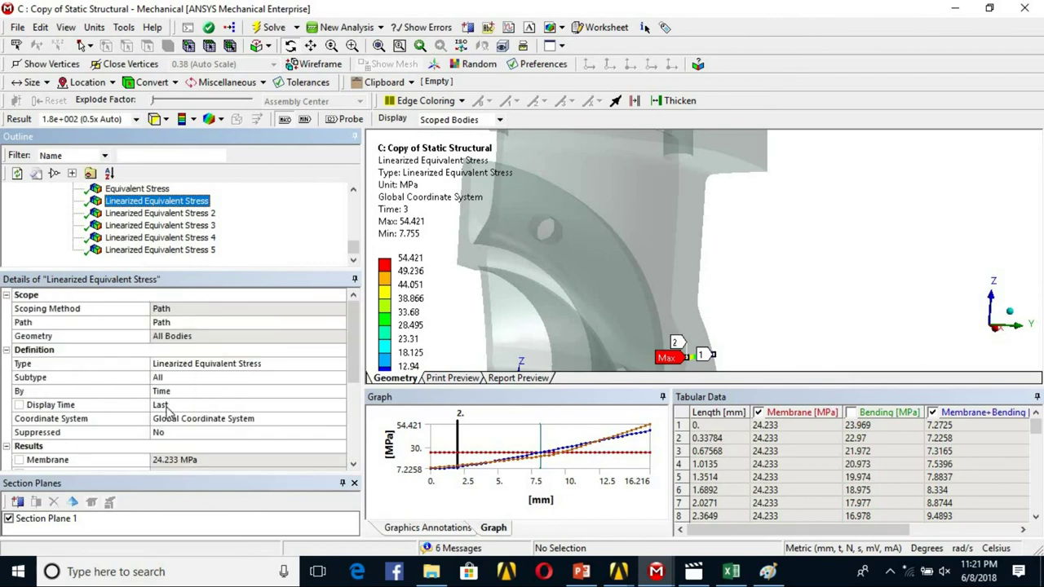
pyautogui.click(174, 460)
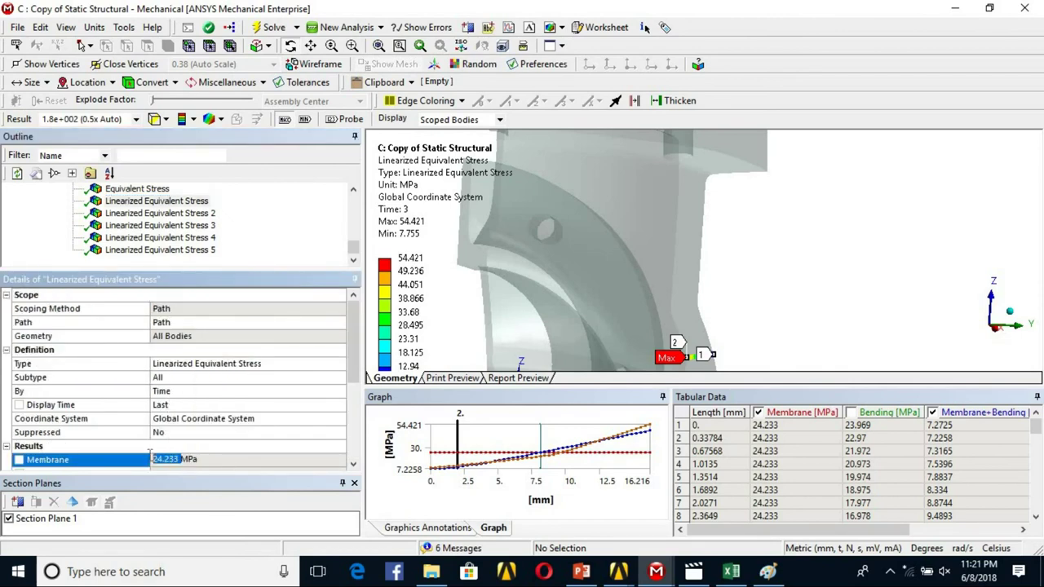
pyautogui.hotkey('alt', 'Tab')
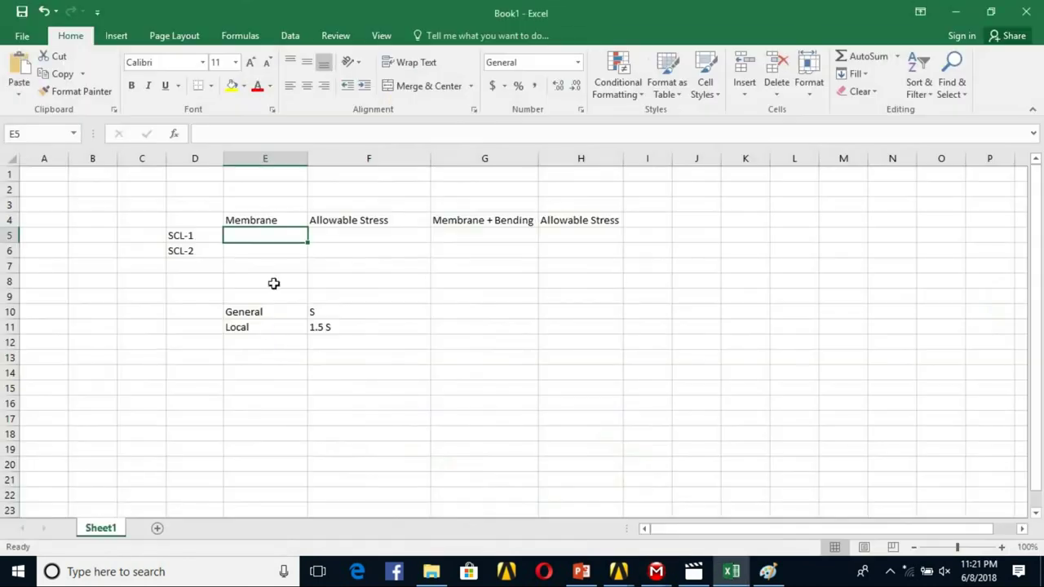
pyautogui.write('24.233')
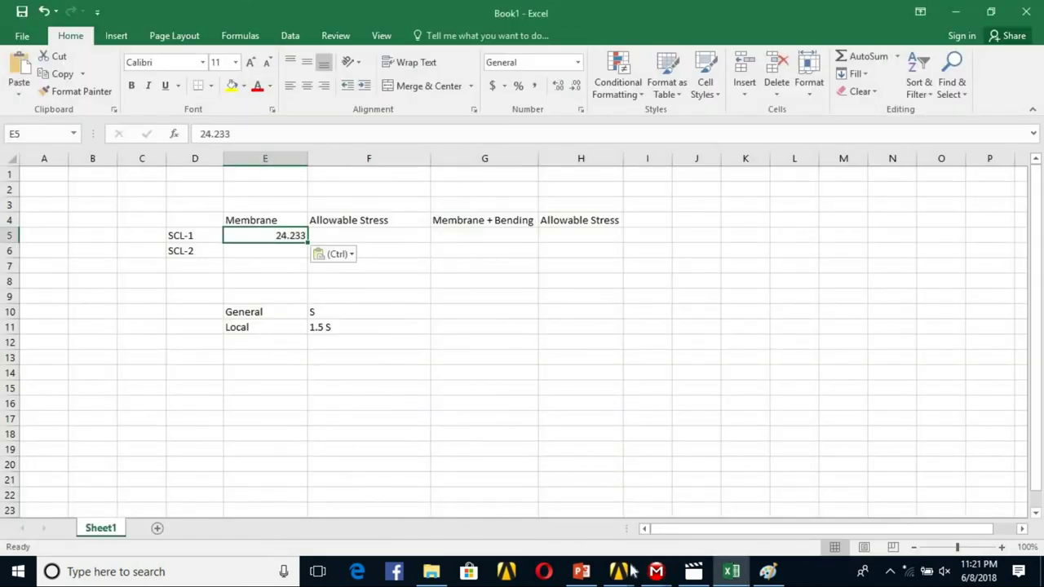
# Copy the Membrane+Bending (Outside) value 47.651 of the first Linearized Equivalent Stress from ANSYS Mechanical into Excel cell G5 for SCL-1
pyautogui.click(655, 571)
pyautogui.click(591, 535)
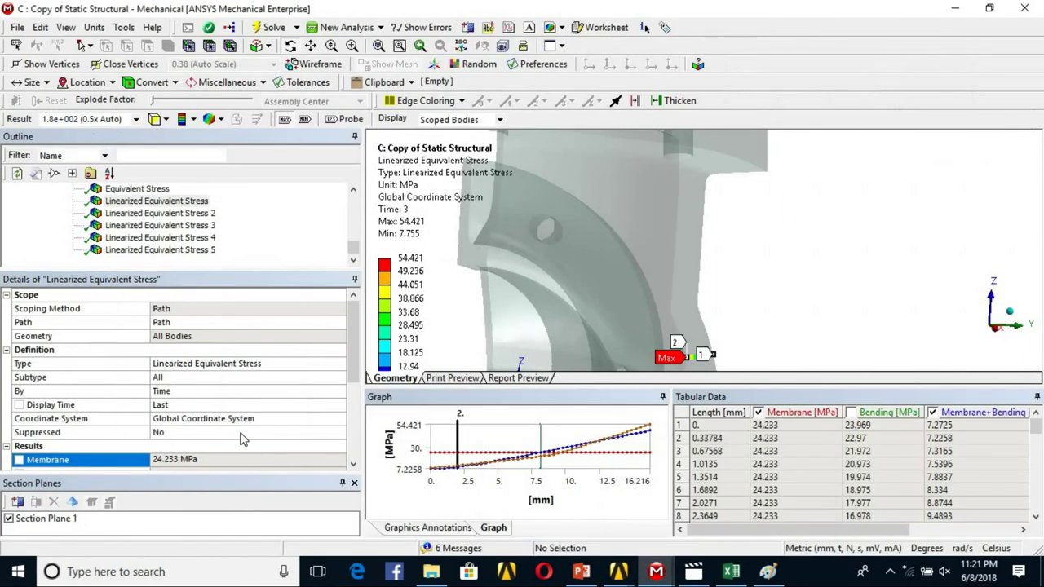
pyautogui.scroll(-4, 204, 407)
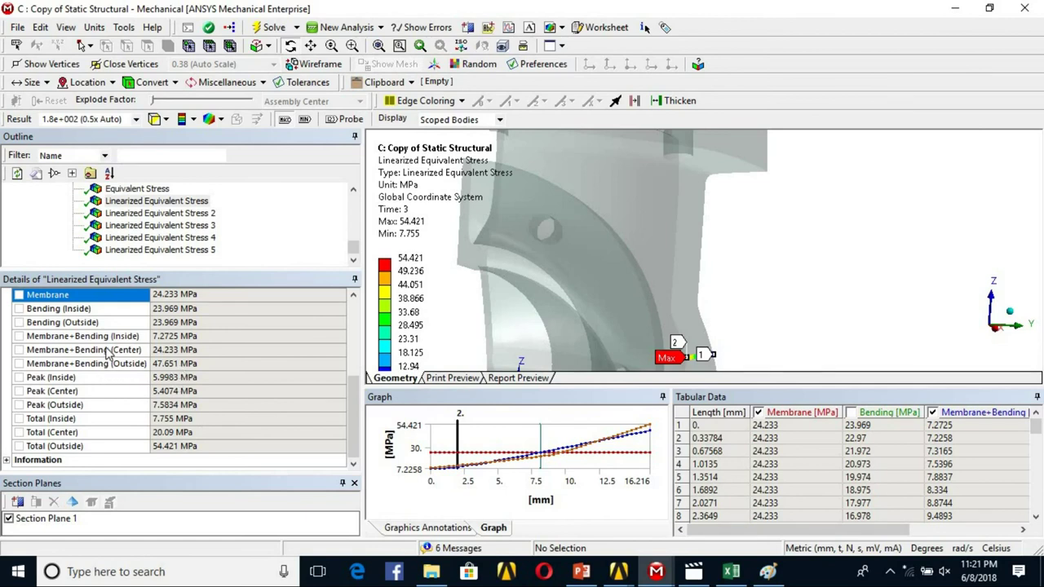
pyautogui.click(174, 364)
pyautogui.moveTo(177, 364); pyautogui.dragTo(149, 365)
pyautogui.hotkey('ctrl', 'c')
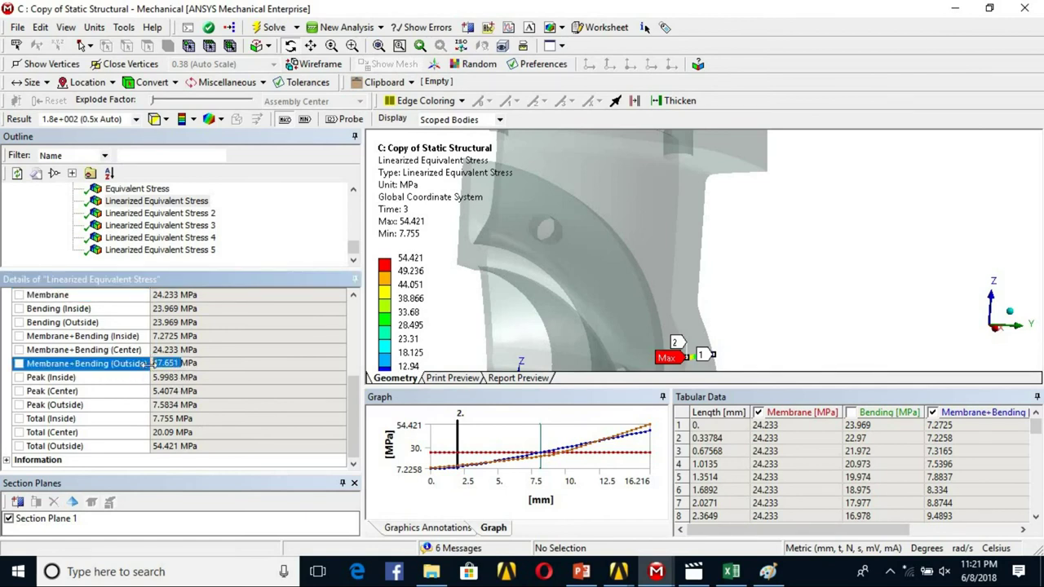
pyautogui.click(731, 571)
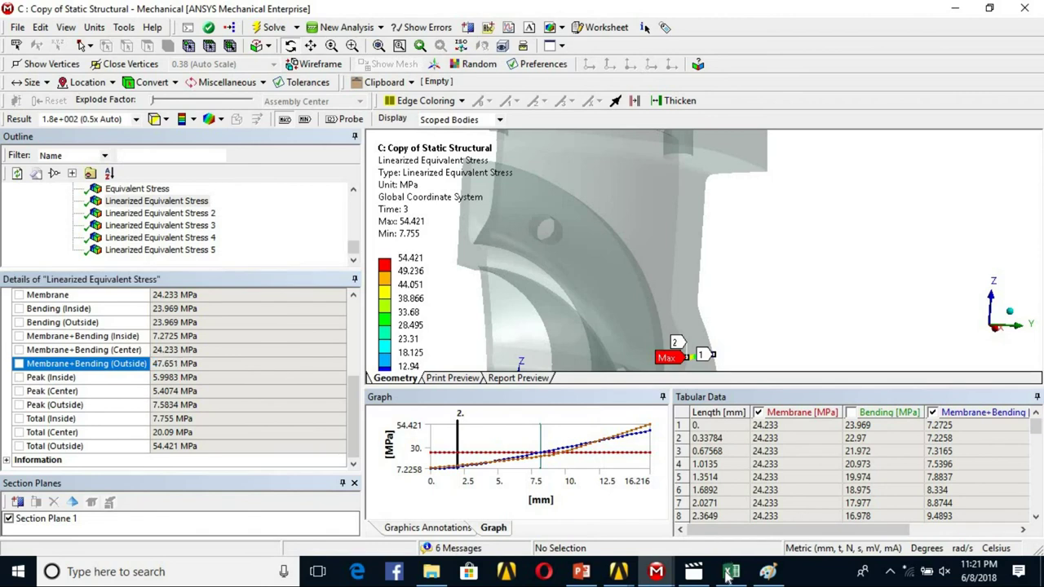
pyautogui.click(462, 236)
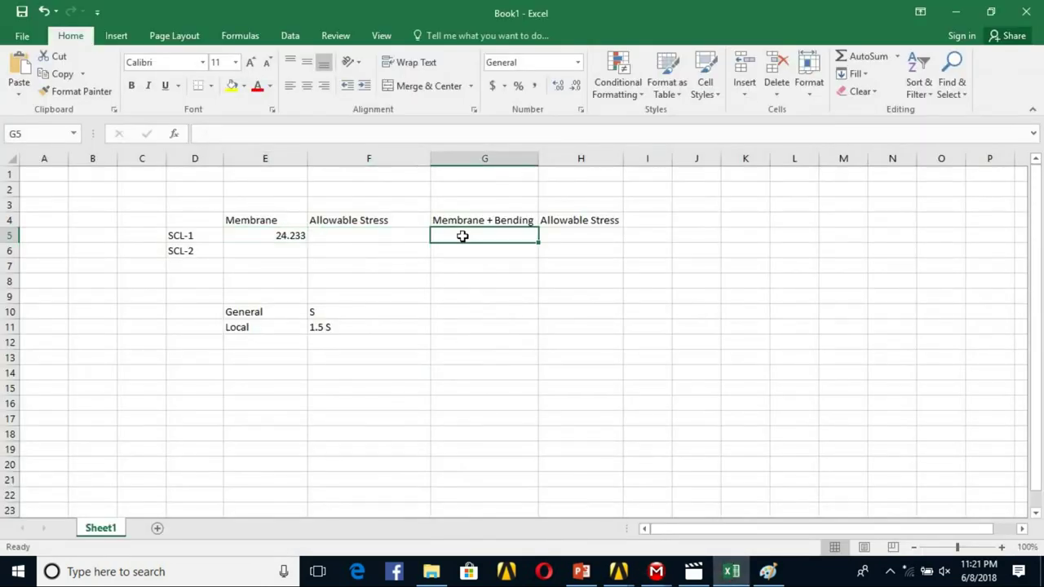
pyautogui.hotkey('ctrl', 'v')
pyautogui.click(448, 267)
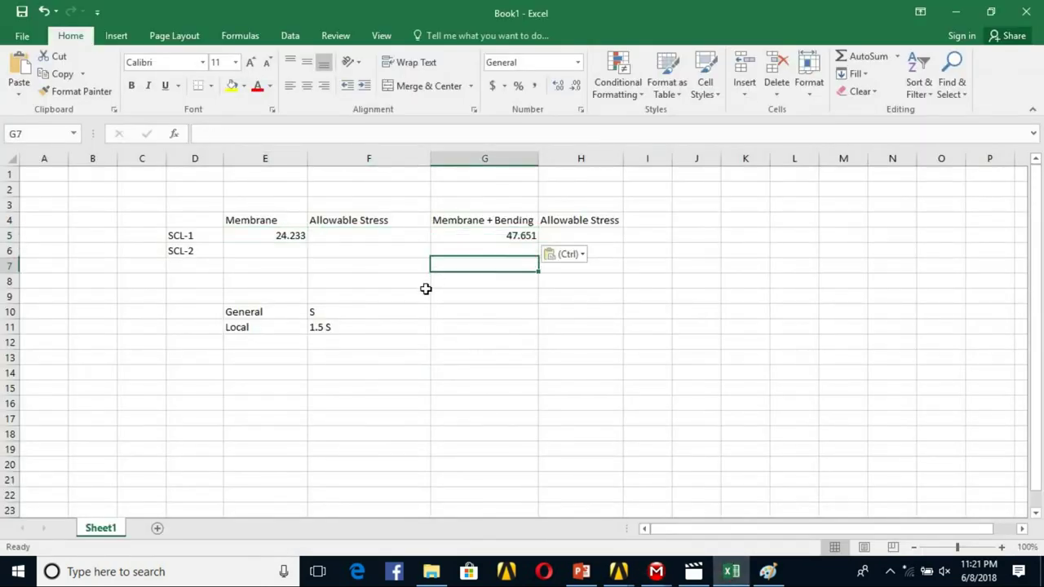
# Switch to ANSYS Mechanical and display Linearized Equivalent Stress 2 with its path visible on the housing
pyautogui.click(582, 570)
pyautogui.moveTo(655, 571)
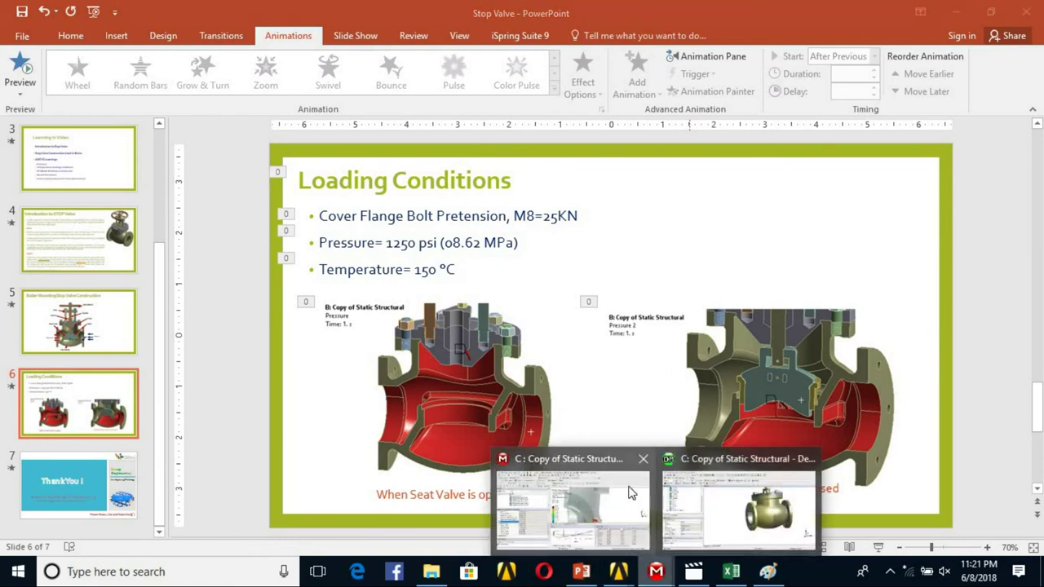
pyautogui.click(628, 490)
pyautogui.moveTo(644, 315)
pyautogui.mouseDown(button='middle')
pyautogui.moveTo(726, 285)
pyautogui.moveTo(694, 351)
pyautogui.moveTo(623, 327)
pyautogui.moveTo(722, 238)
pyautogui.moveTo(668, 261)
pyautogui.moveTo(723, 256)
pyautogui.moveTo(737, 272)
pyautogui.moveTo(730, 289)
pyautogui.moveTo(709, 300)
pyautogui.moveTo(710, 288)
pyautogui.mouseUp(button='middle')
pyautogui.scroll(2, 674, 280)
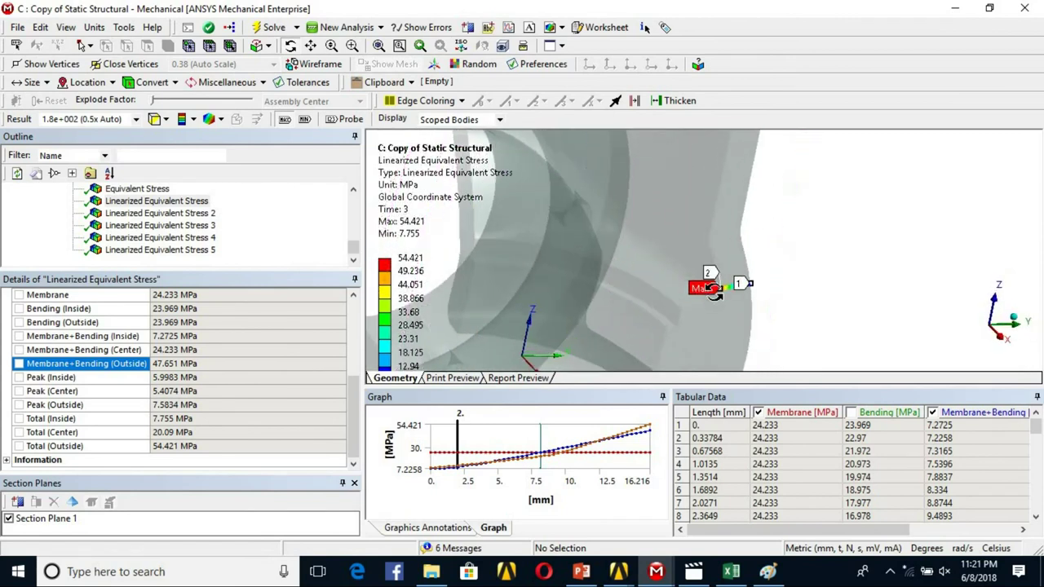
pyautogui.click(181, 214)
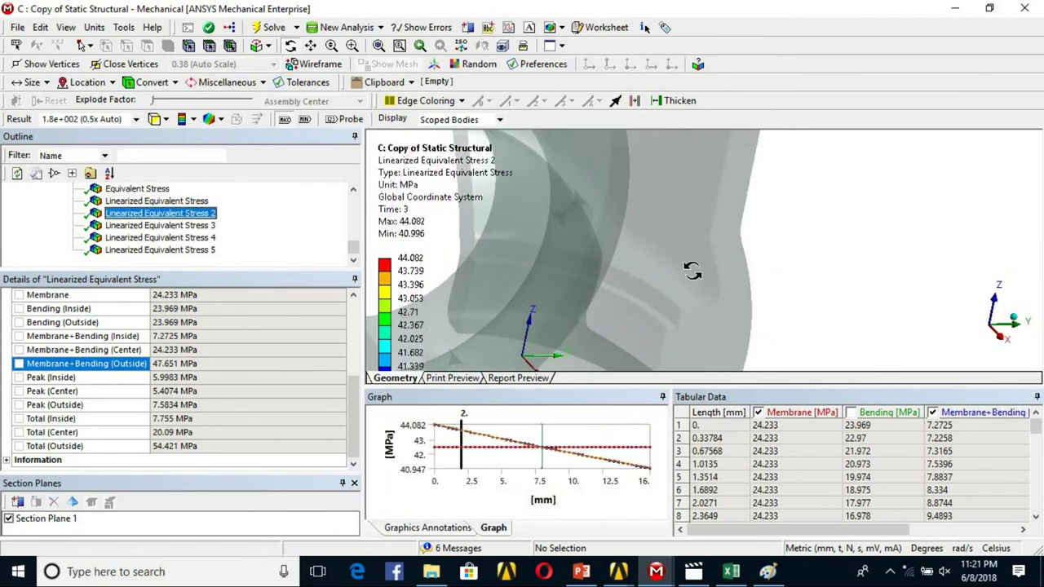
pyautogui.scroll(-4, 718, 283)
pyautogui.moveTo(710, 285); pyautogui.dragTo(671, 283, button='middle')
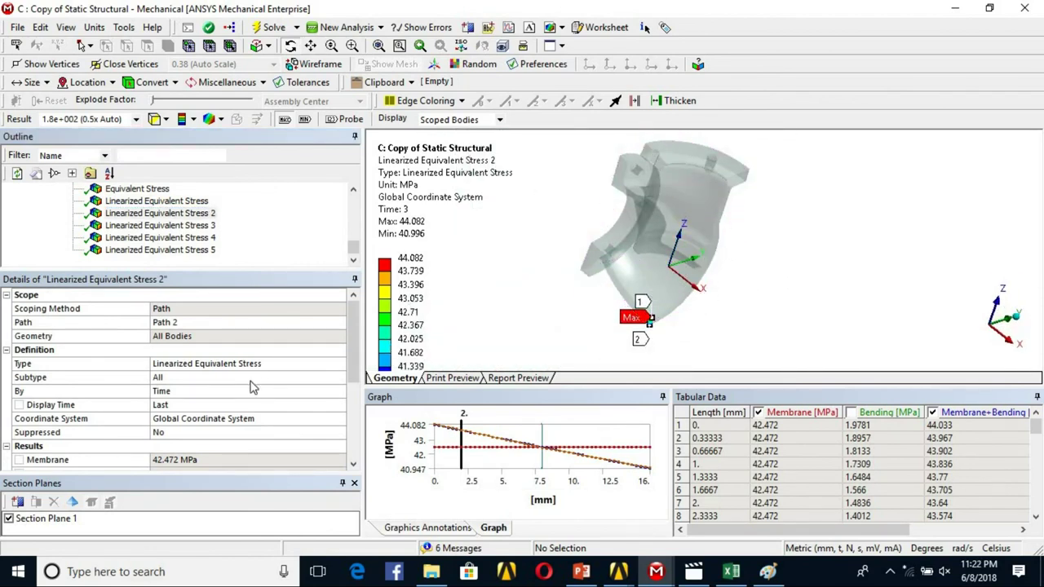
# Copy the Membrane value 42.472 of Linearized Equivalent Stress 2 into Excel cell E6 for SCL-2
pyautogui.scroll(-5, 174, 412)
pyautogui.scroll(5, 173, 412)
pyautogui.click(175, 459)
pyautogui.moveTo(179, 461); pyautogui.dragTo(152, 461)
pyautogui.hotkey('ctrl', 'c')
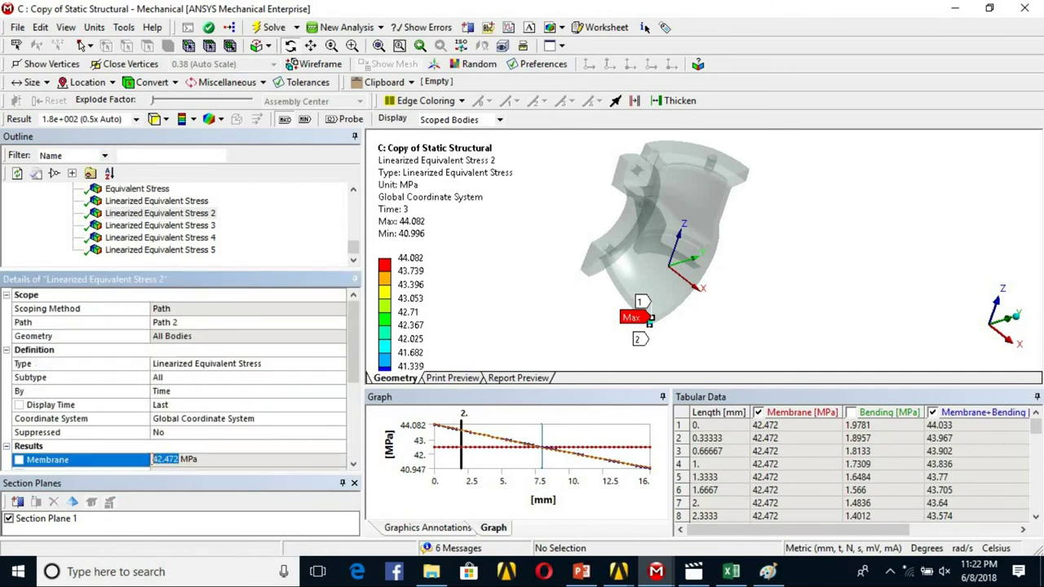
pyautogui.click(730, 571)
pyautogui.click(265, 250)
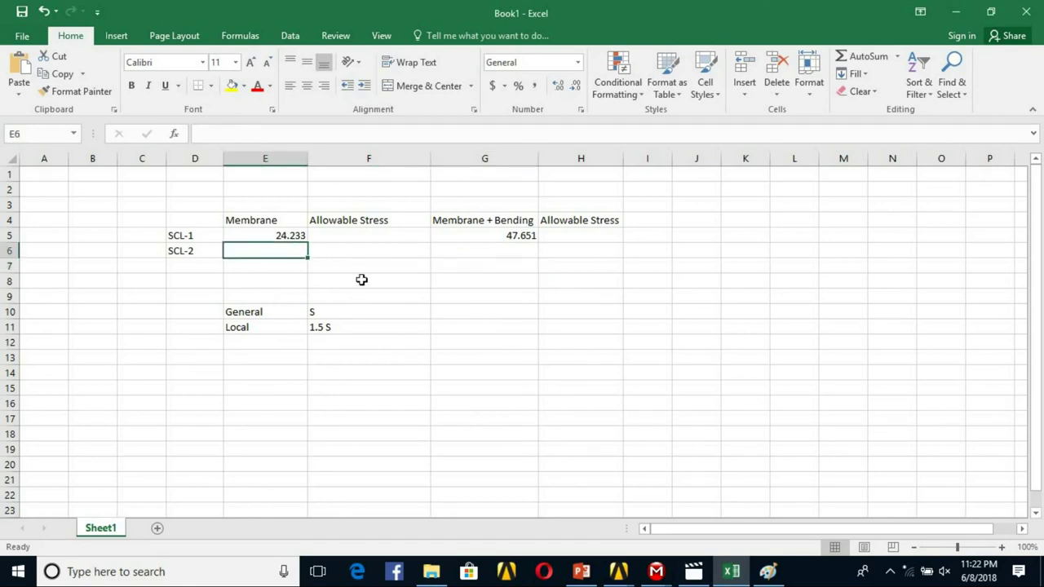
pyautogui.hotkey('ctrl', 'v')
# Copy the Membrane+Bending (Inside) value 44.033 of Linearized Equivalent Stress 2 from ANSYS Mechanical into Excel cell G6 for SCL-2
pyautogui.click(728, 573)
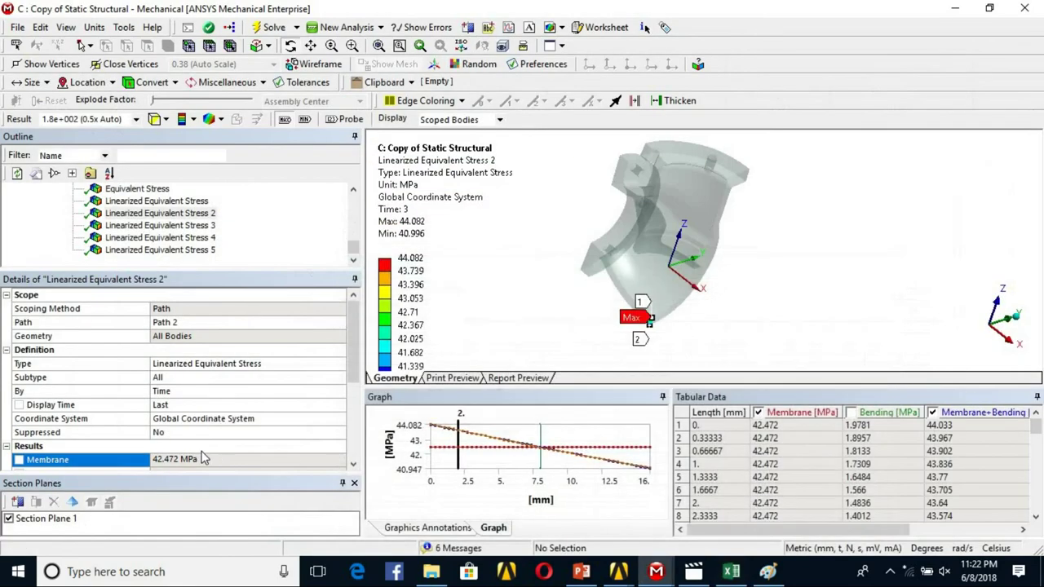
pyautogui.scroll(-4, 192, 432)
pyautogui.click(175, 364)
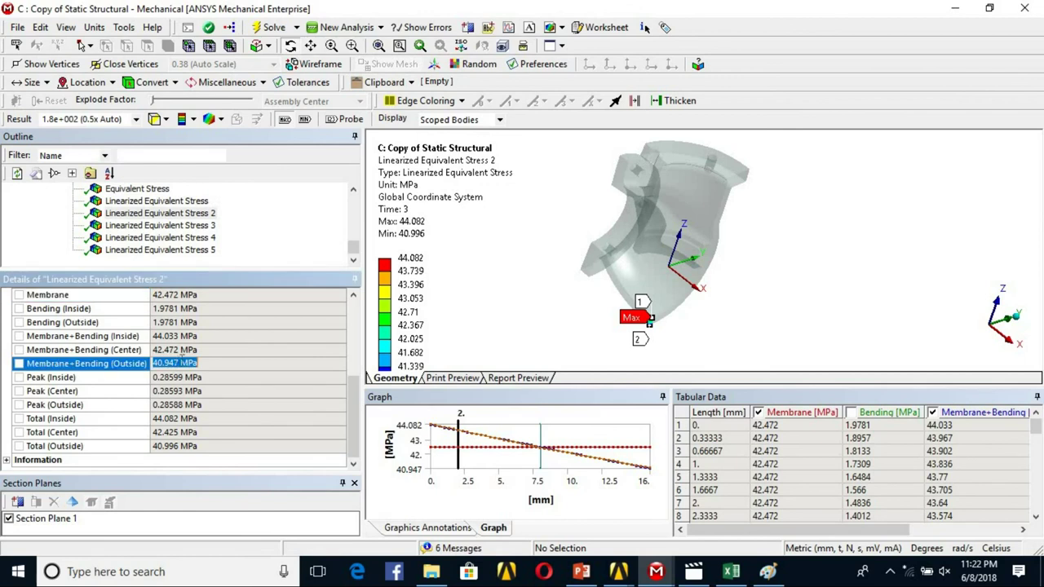
pyautogui.click(179, 336)
pyautogui.hotkey('ctrl', 'c')
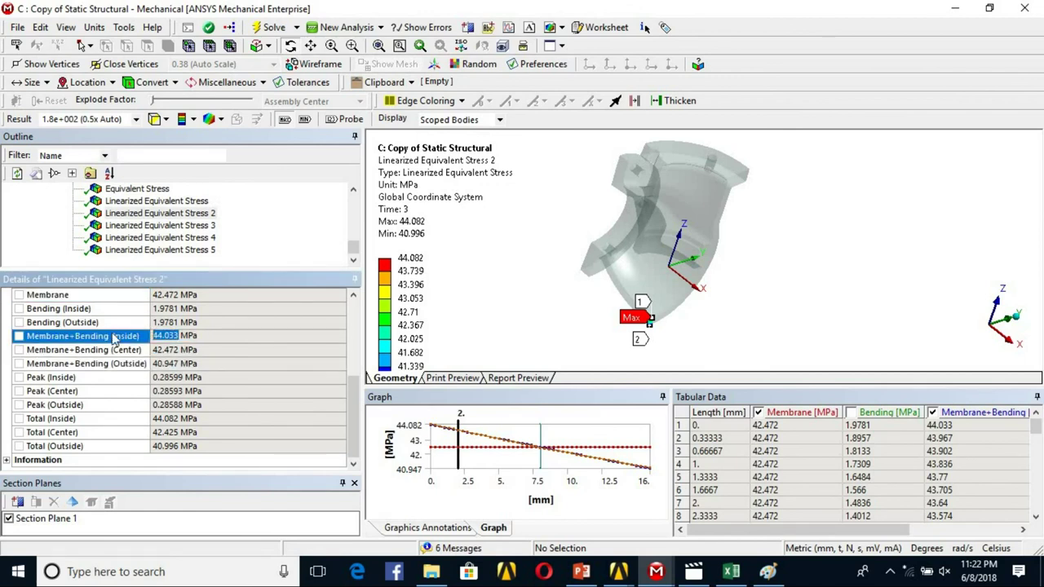
pyautogui.hotkey('alt', 'Tab')
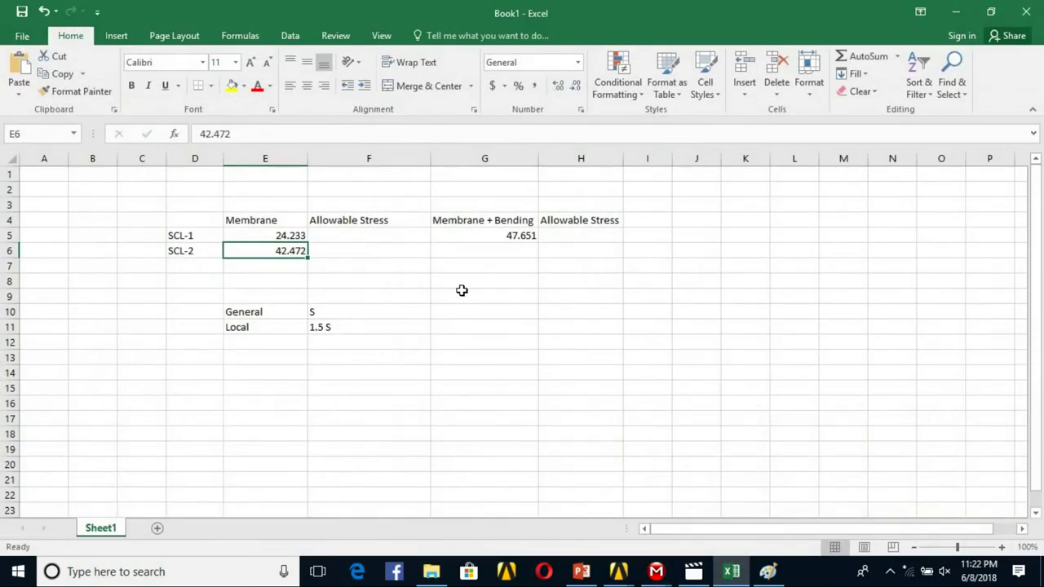
pyautogui.click(498, 249)
pyautogui.hotkey('ctrl', 'v')
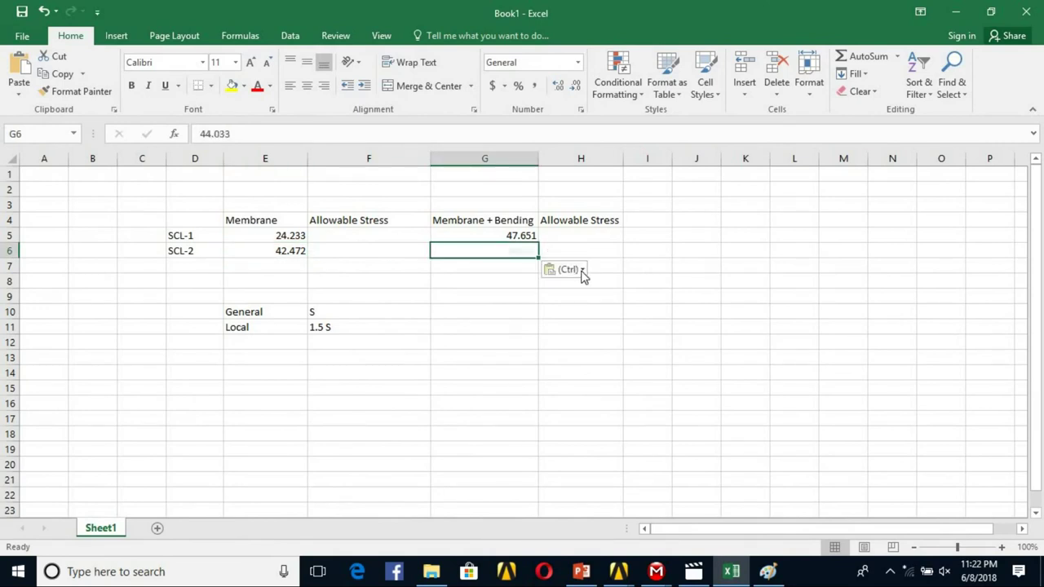
# Enter the membrane allowable stresses: 150 in F5 for SCL-1 and the formula =1.5*150 in F6 for SCL-2
pyautogui.click(356, 237)
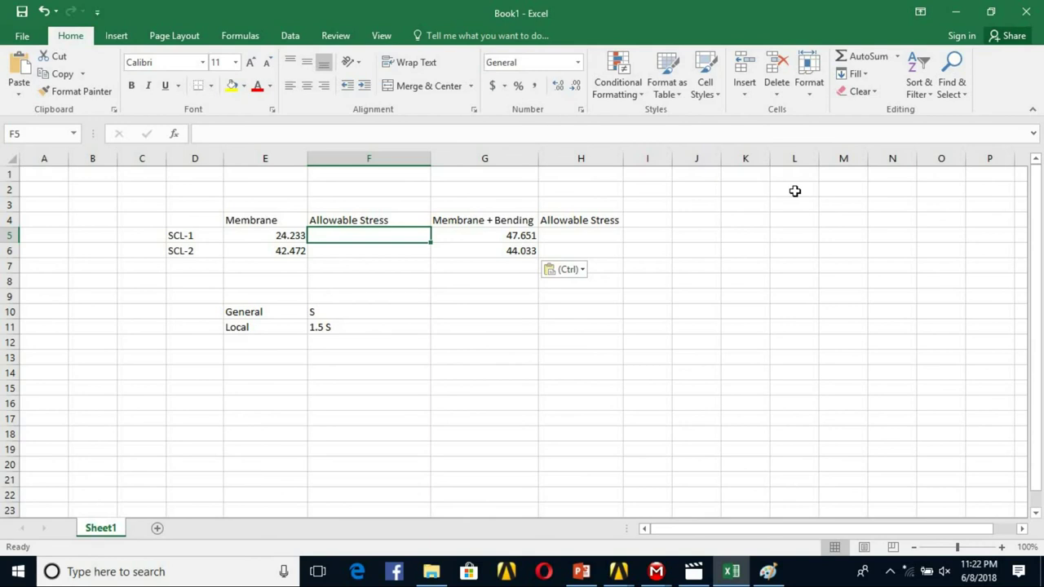
pyautogui.write('150')
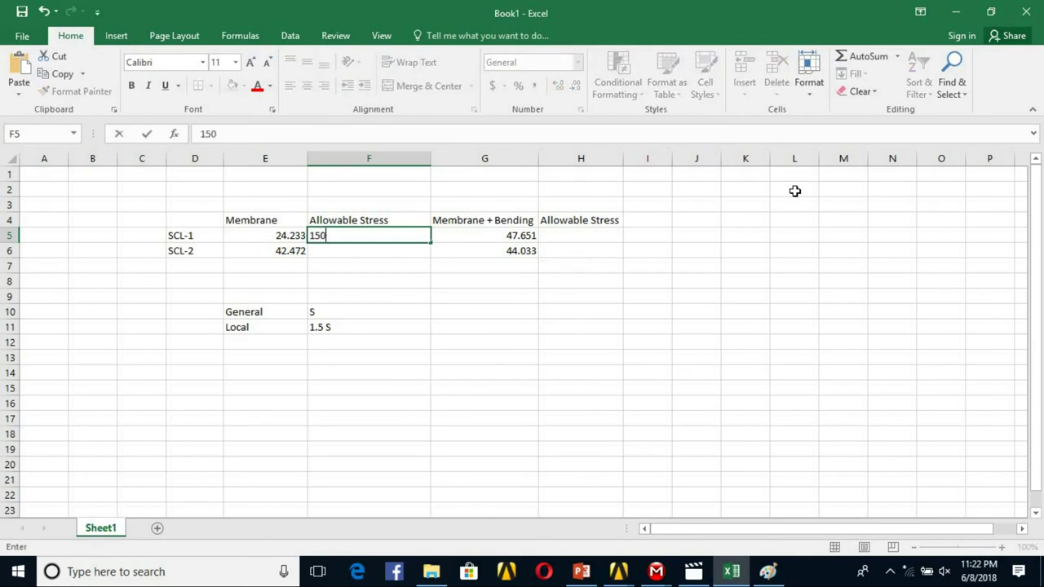
pyautogui.press('Return')
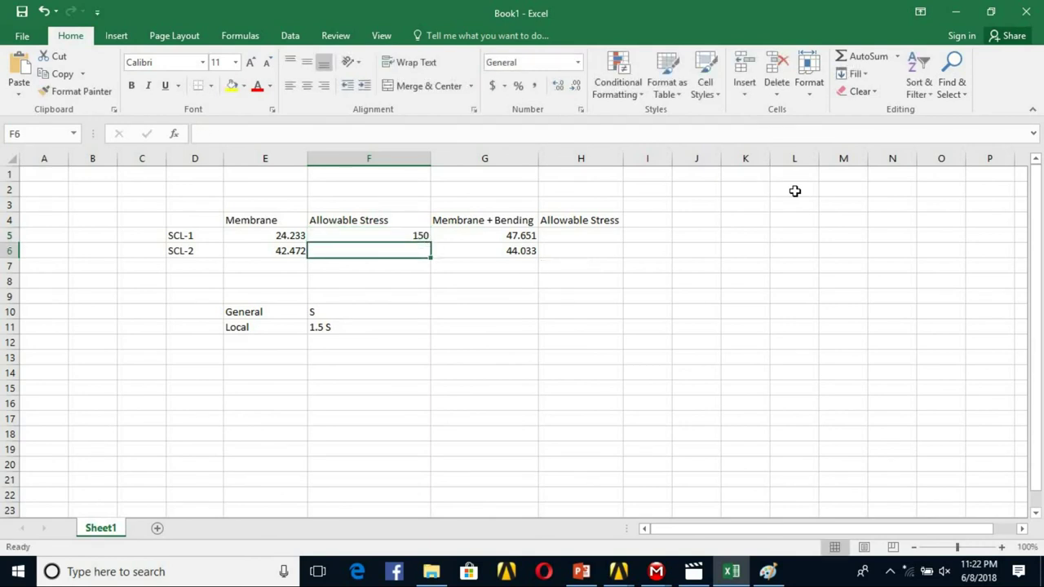
pyautogui.write('1.5*15')
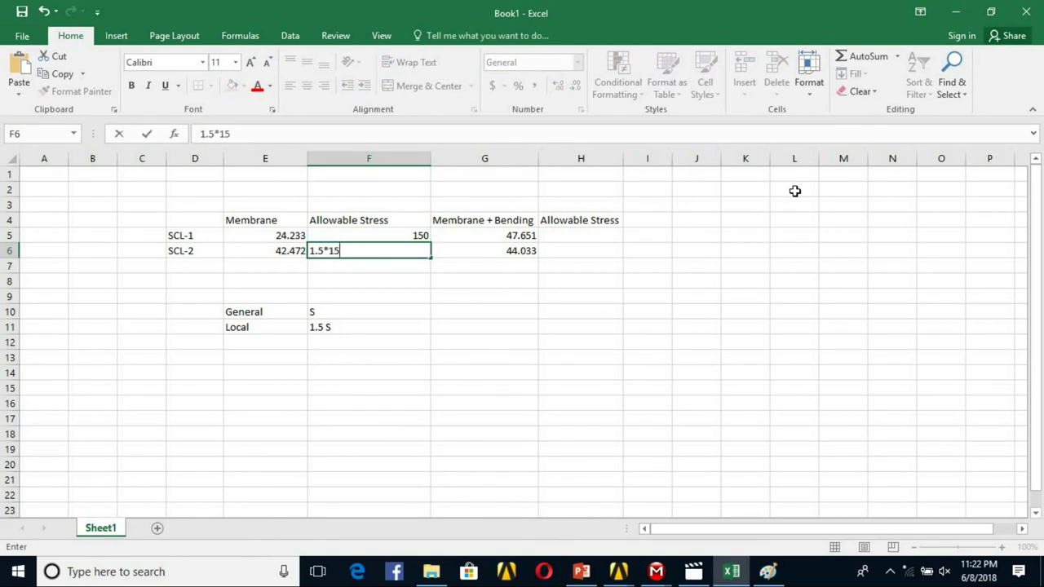
pyautogui.write('0')
pyautogui.press('Return')
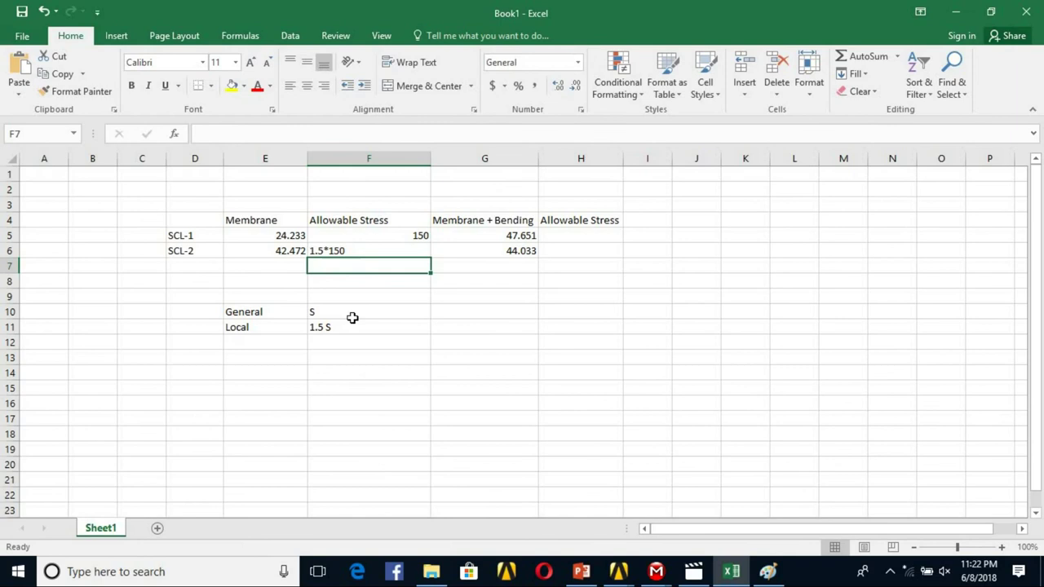
pyautogui.click(334, 252)
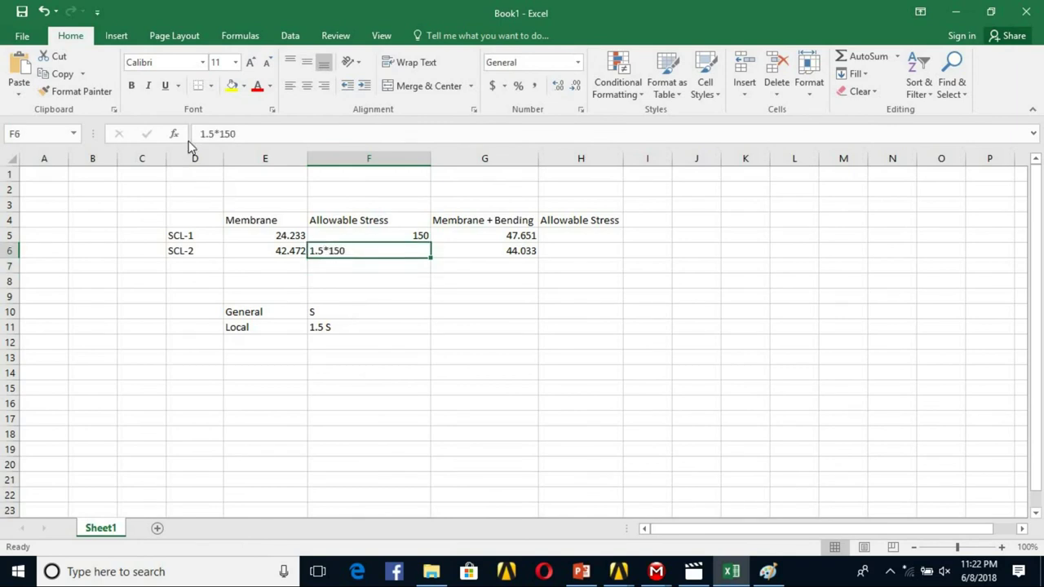
pyautogui.click(242, 133)
pyautogui.press('Home')
pyautogui.write('=')
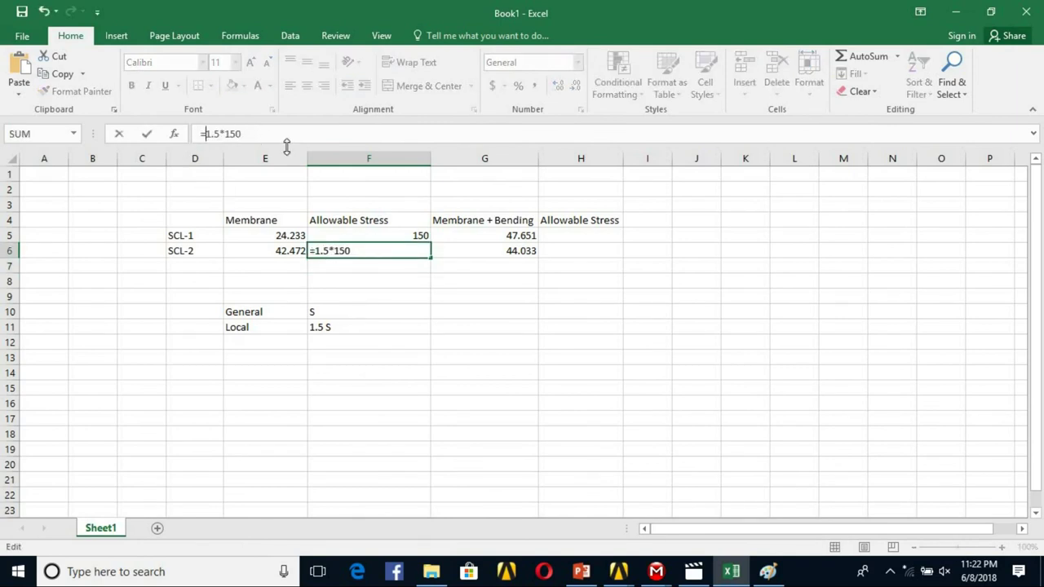
pyautogui.press('Return')
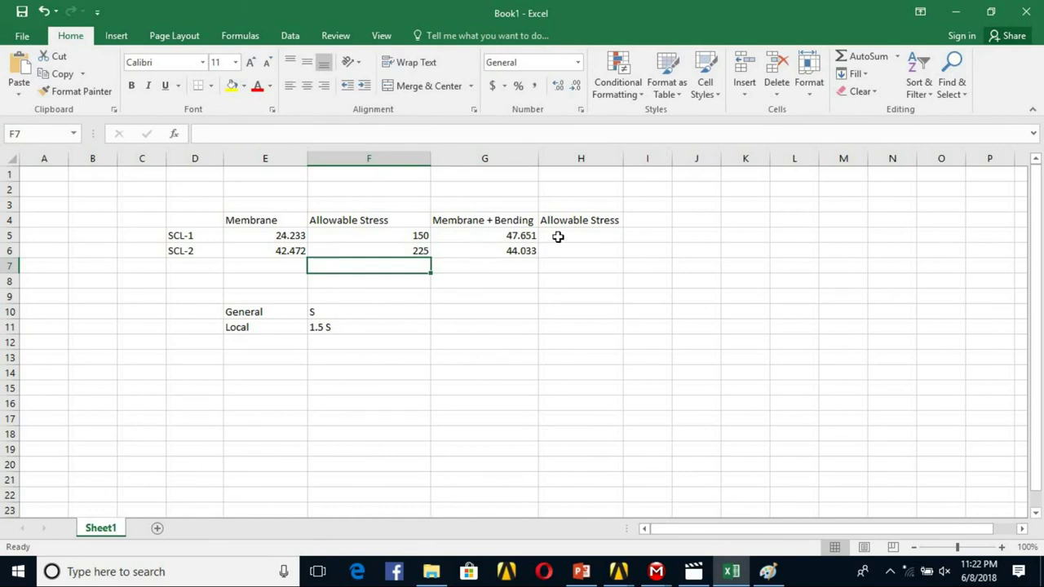
# Enter the membrane-plus-bending allowable stress as the formula =1.5*150 in H5 for SCL-1 and H6 for SCL-2
pyautogui.click(560, 235)
pyautogui.write('=1.5')
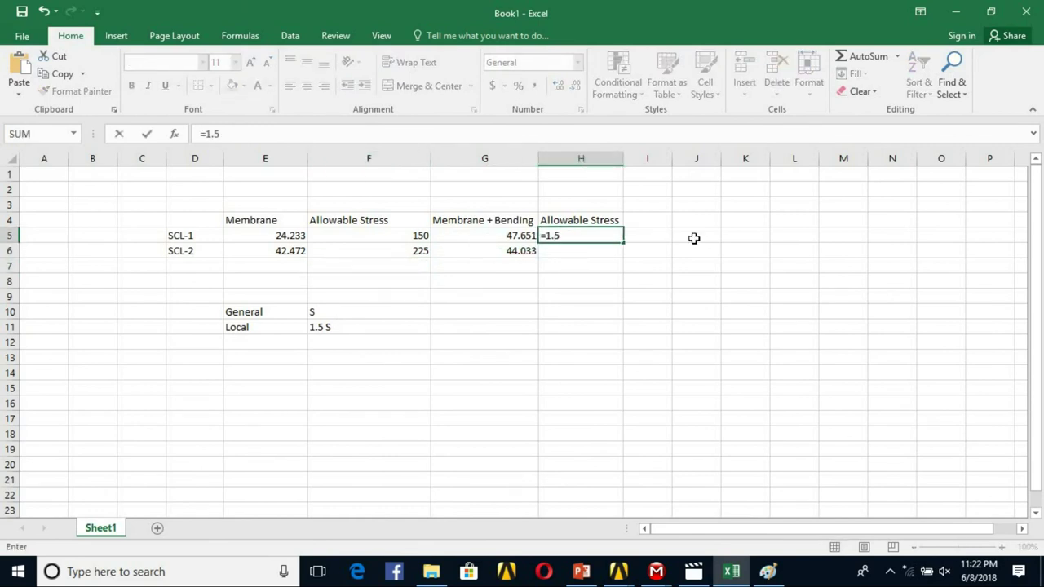
pyautogui.write('*150')
pyautogui.press('Return')
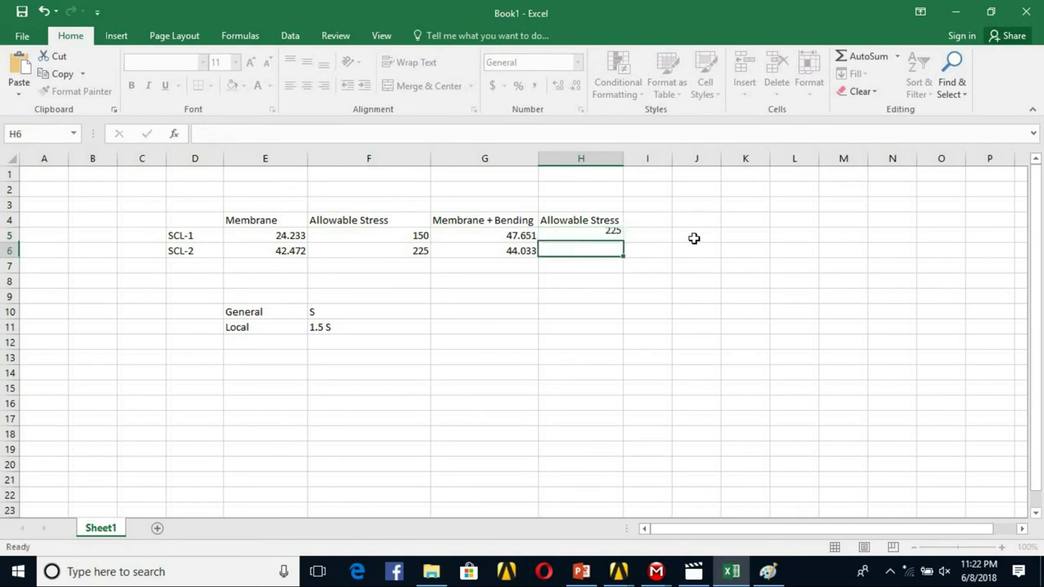
pyautogui.write('1.5*150')
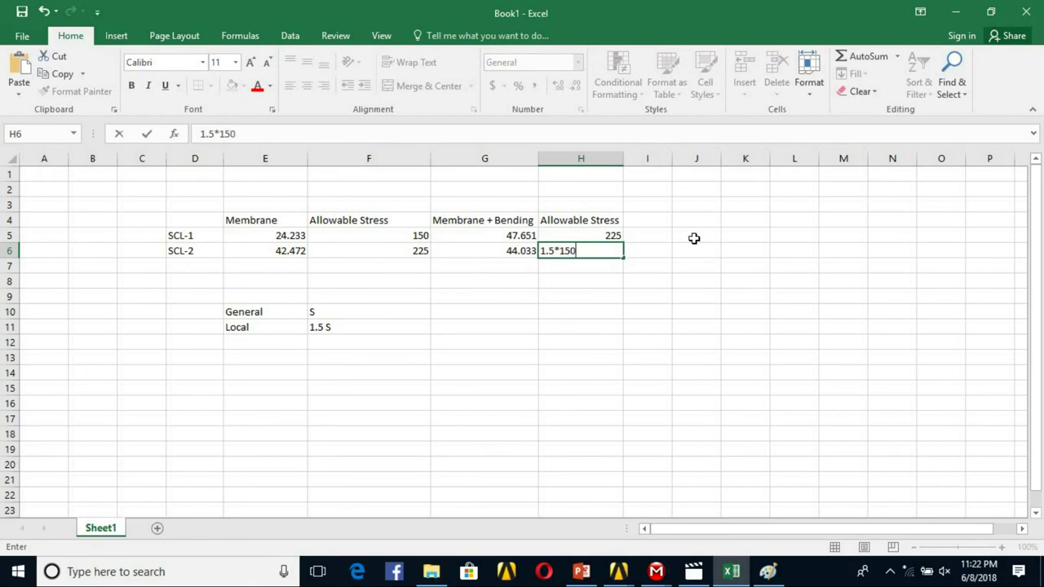
pyautogui.press('Return')
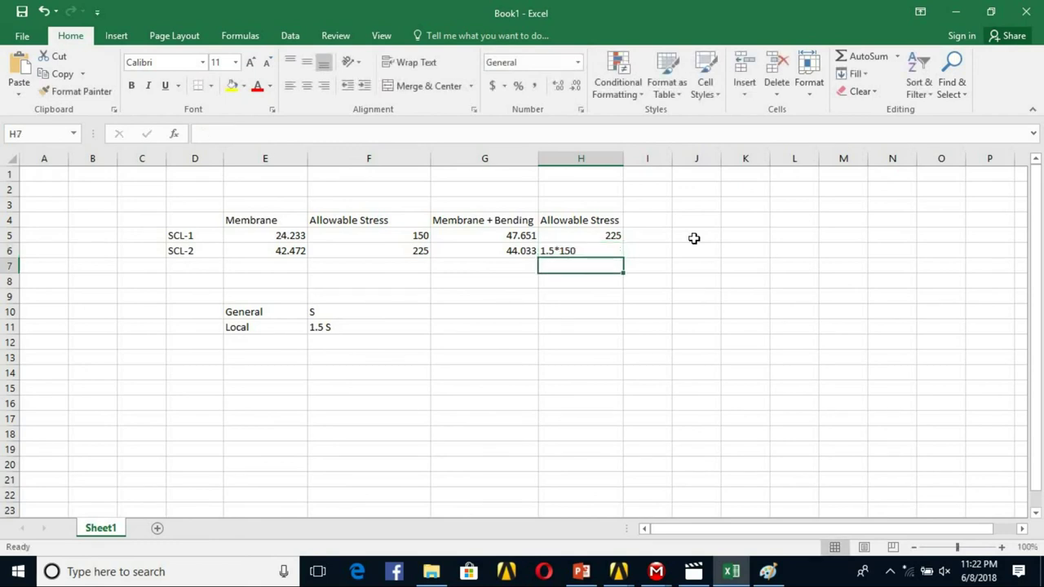
pyautogui.click(582, 250)
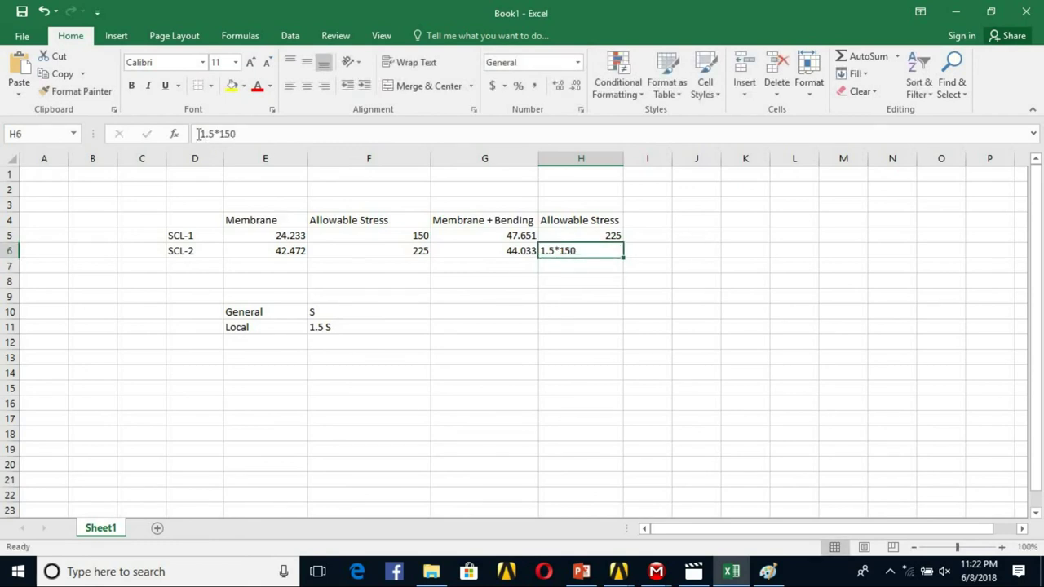
pyautogui.click(199, 134)
pyautogui.write('=')
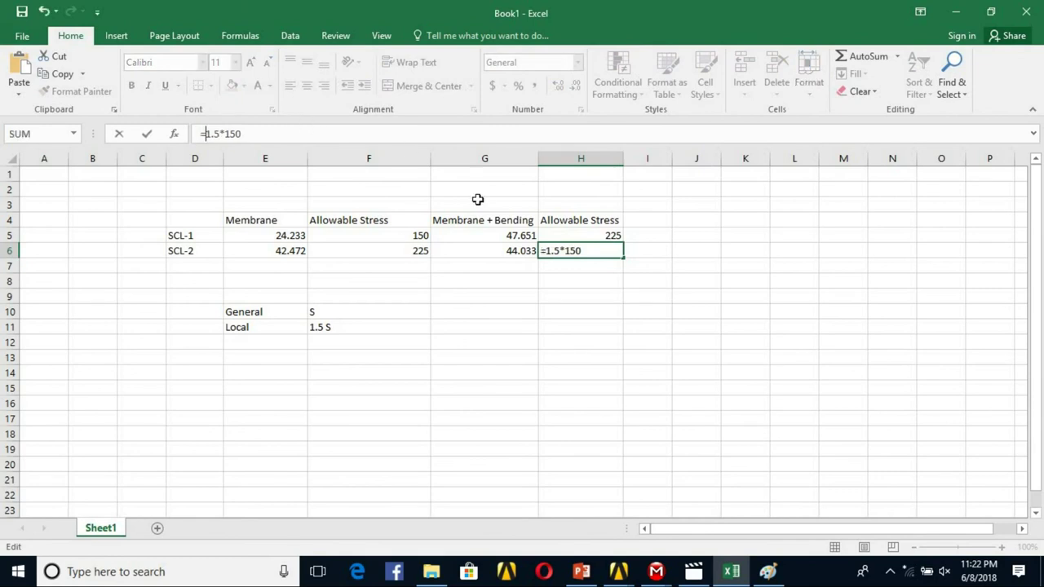
pyautogui.press('Return')
# Review the allowable stresses in columns H and F for SCL-1 and SCL-2, checking the formula in H5
pyautogui.click(744, 236)
pyautogui.click(629, 237)
pyautogui.moveTo(602, 239); pyautogui.dragTo(602, 249)
pyautogui.click(588, 308)
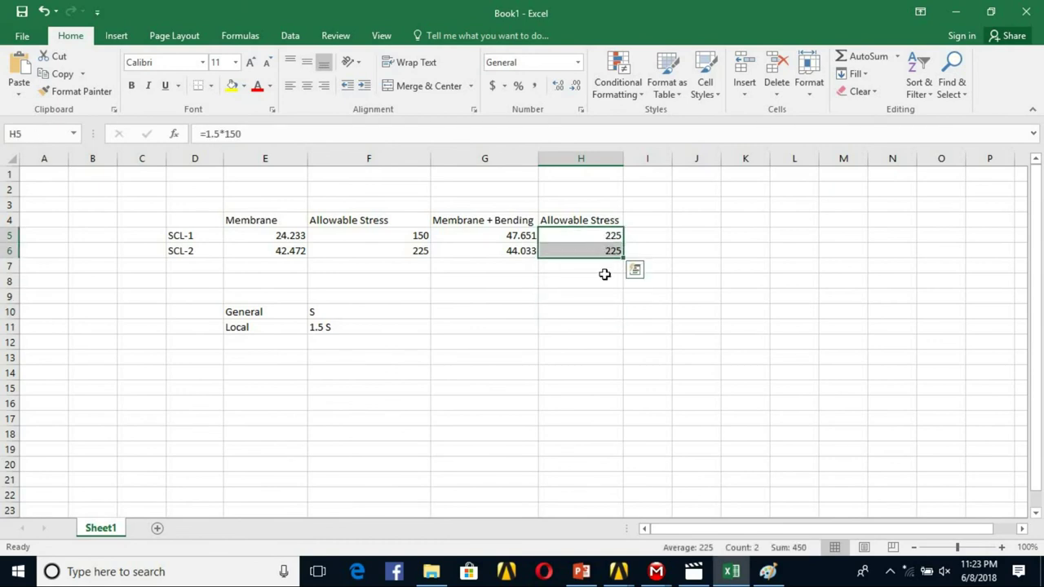
pyautogui.click(594, 221)
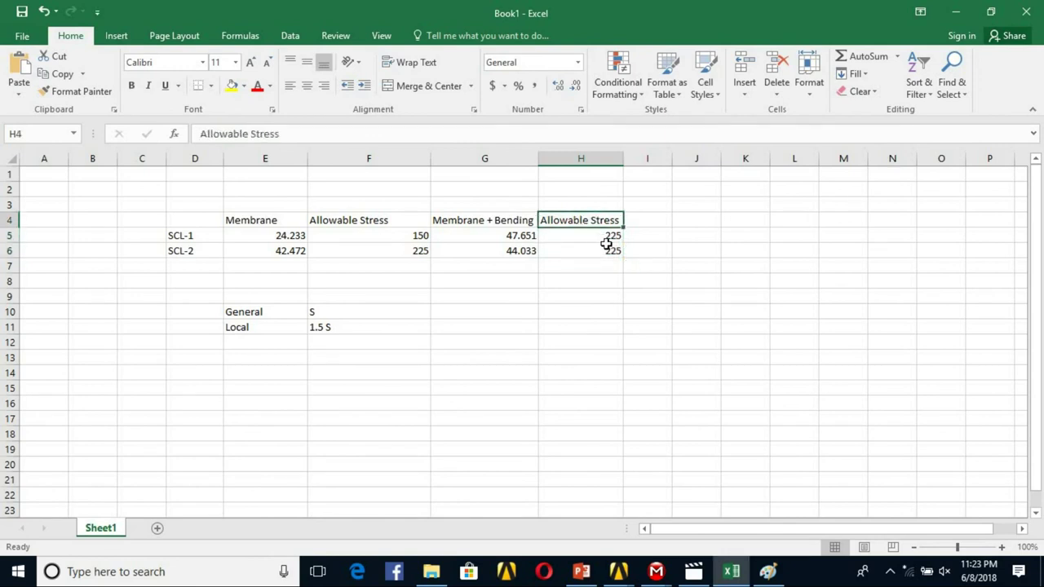
pyautogui.click(605, 237)
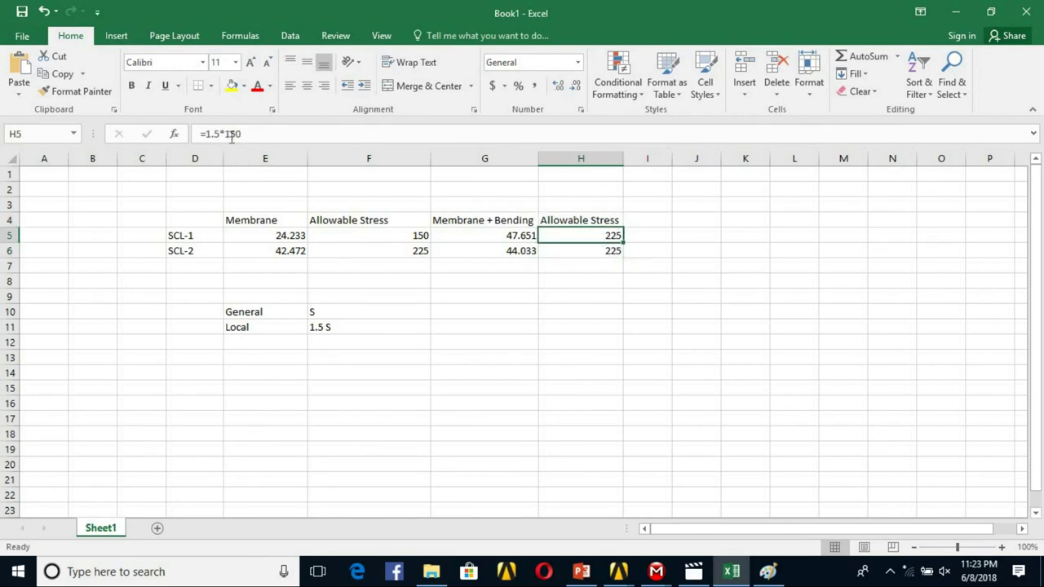
pyautogui.click(471, 256)
pyautogui.click(421, 235)
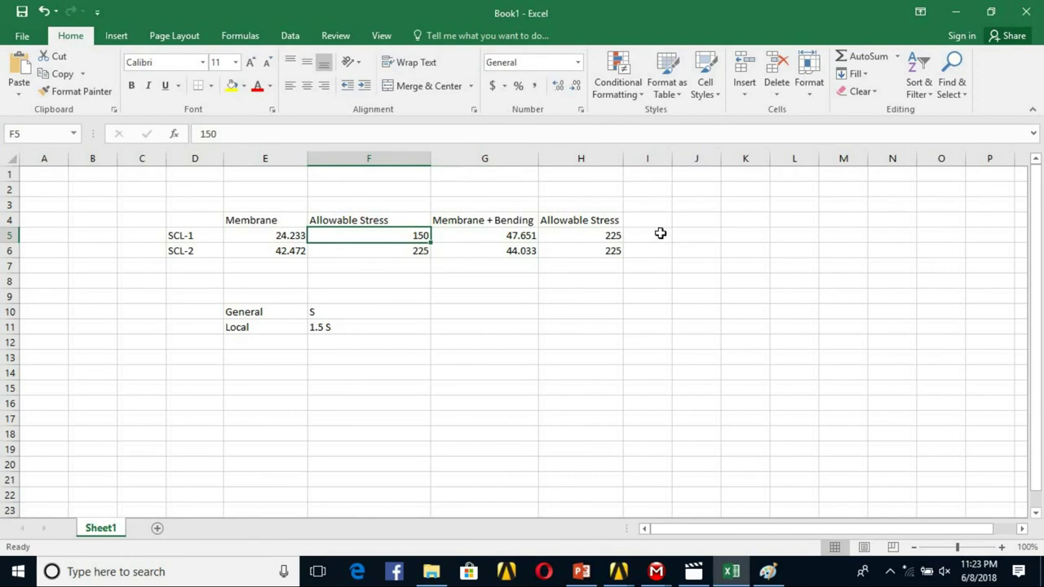
# Enter the remark "Acceptble" in I5 for SCL-1 and fill it down to I6 for SCL-2
pyautogui.click(660, 234)
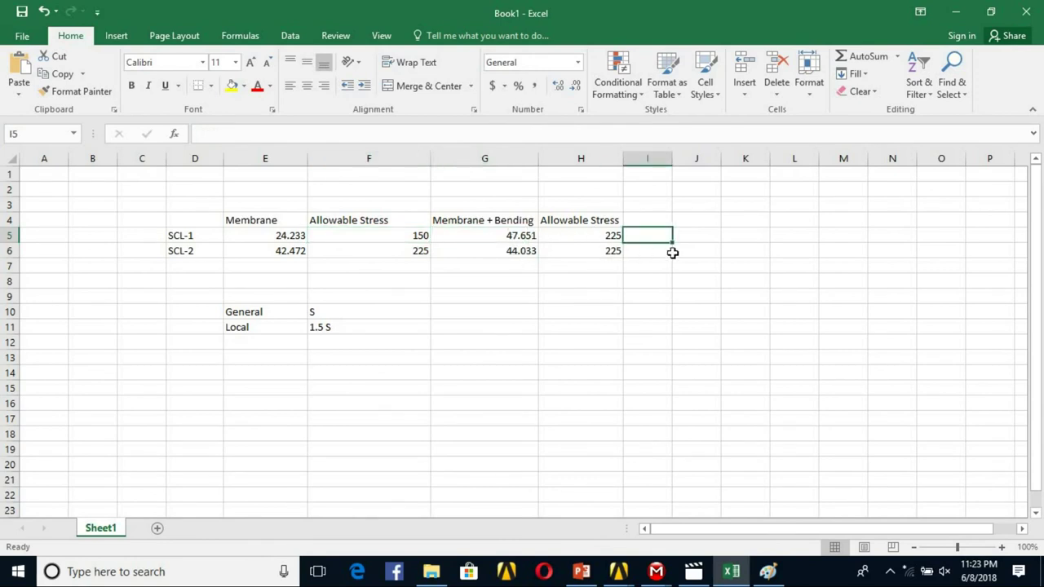
pyautogui.write('Acceptble')
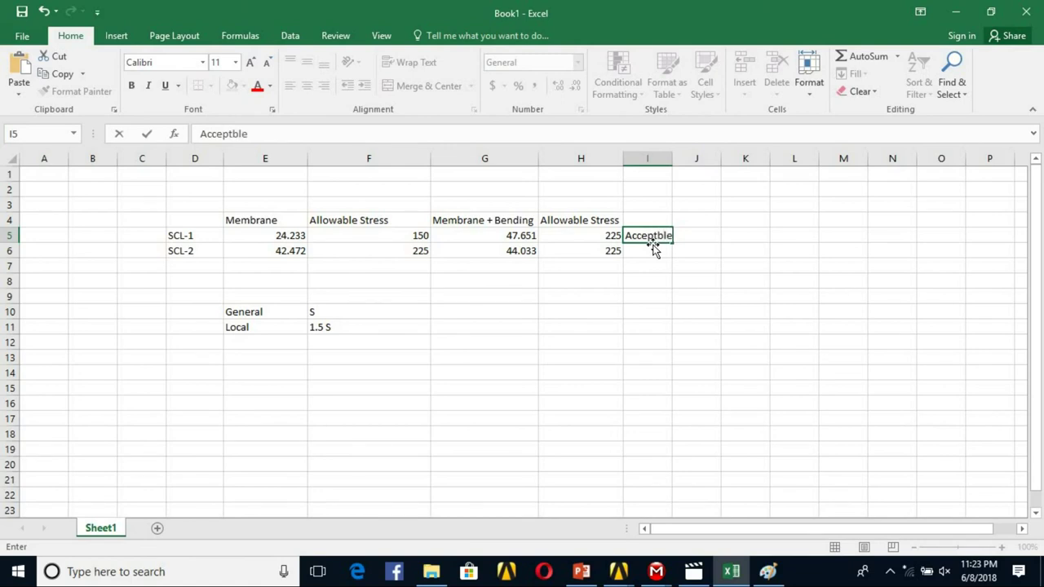
pyautogui.press('Return')
pyautogui.click(659, 235)
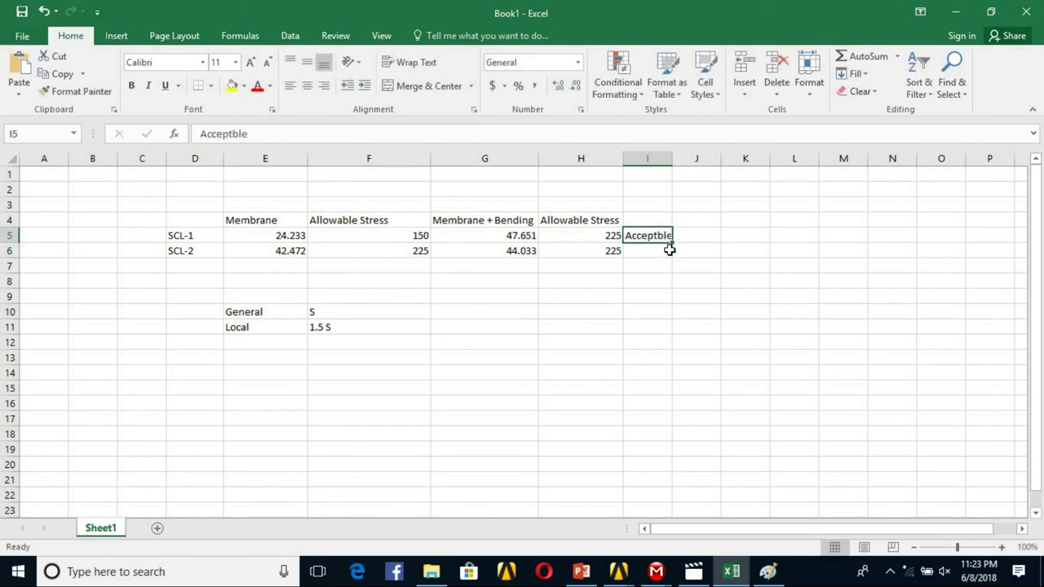
pyautogui.moveTo(671, 242); pyautogui.dragTo(667, 256)
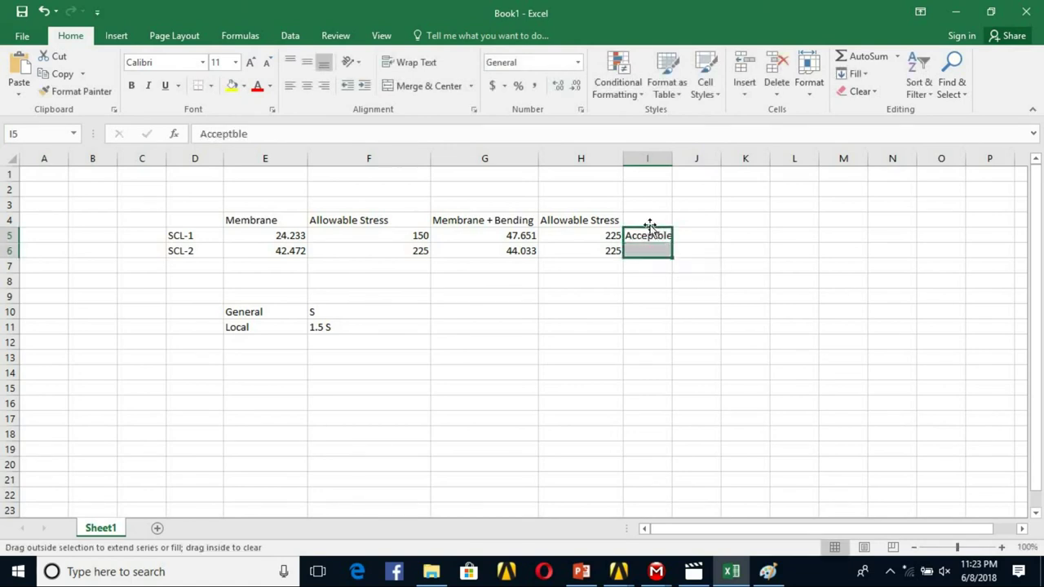
# Enter the column heading "Remark As per ASME" in cell I4
pyautogui.click(649, 220)
pyautogui.write('Re')
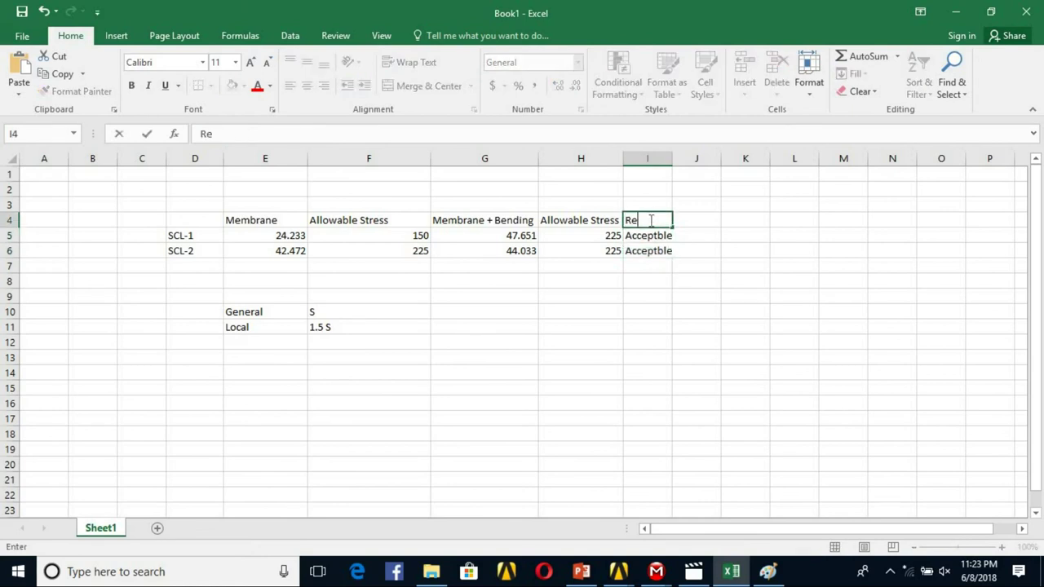
pyautogui.write('mark As per ASME')
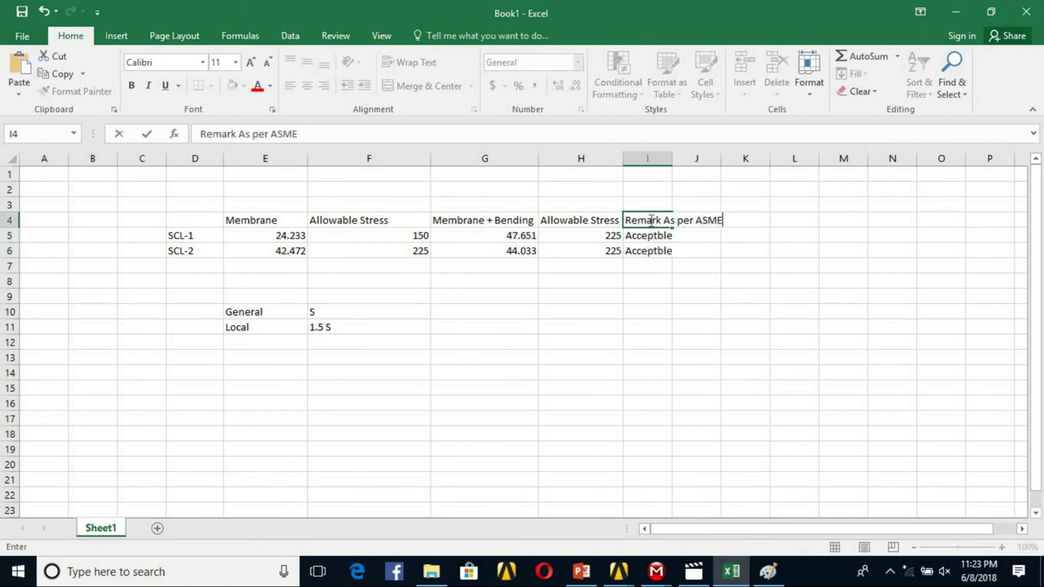
pyautogui.press('Return')
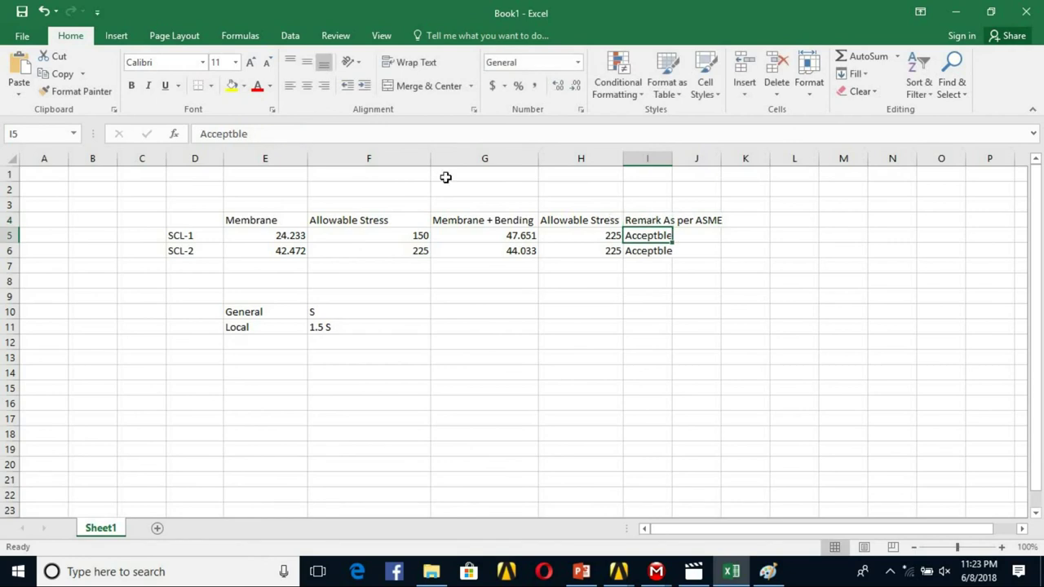
# Apply all borders to the stress table D4:I6 and autofit the width of column I
pyautogui.moveTo(192, 221); pyautogui.dragTo(668, 251)
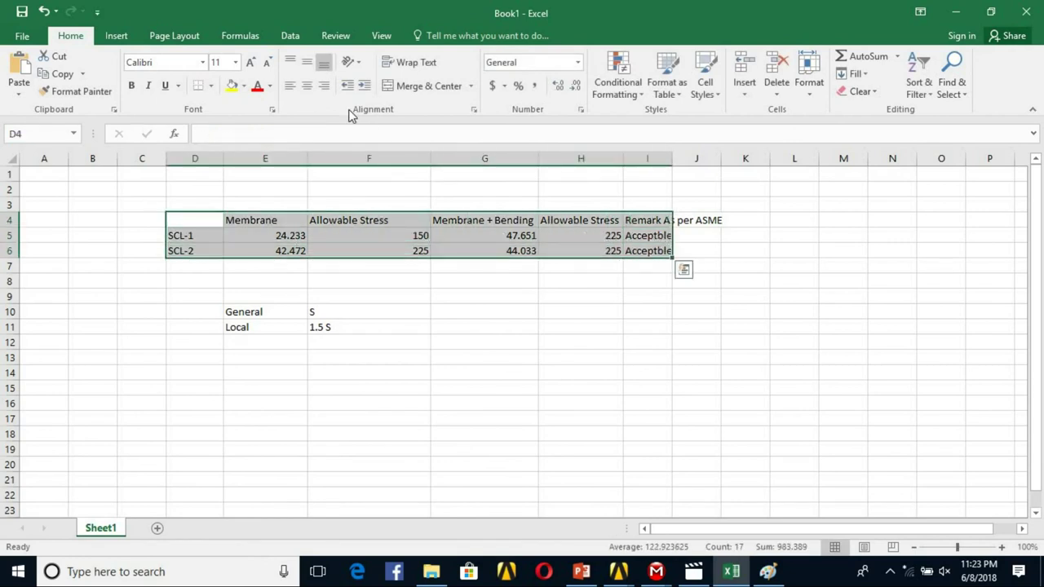
pyautogui.click(210, 86)
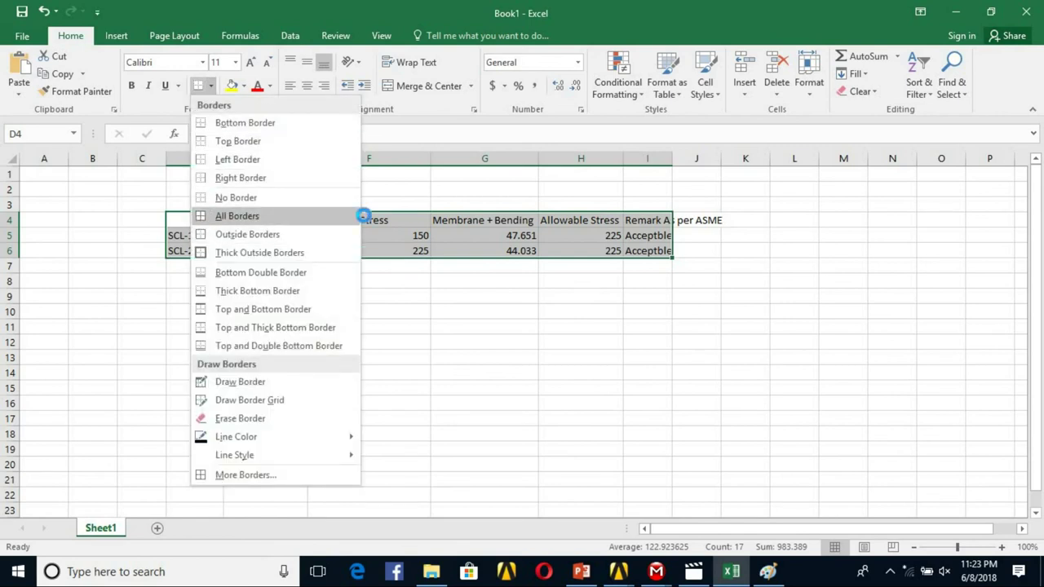
pyautogui.click(358, 216)
pyautogui.doubleClick(672, 163)
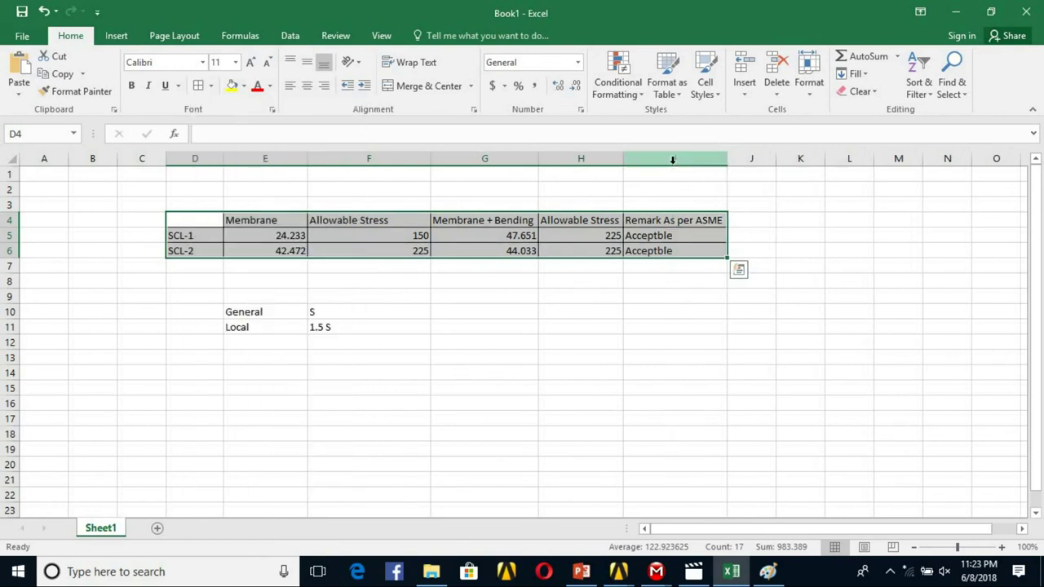
pyautogui.click(641, 340)
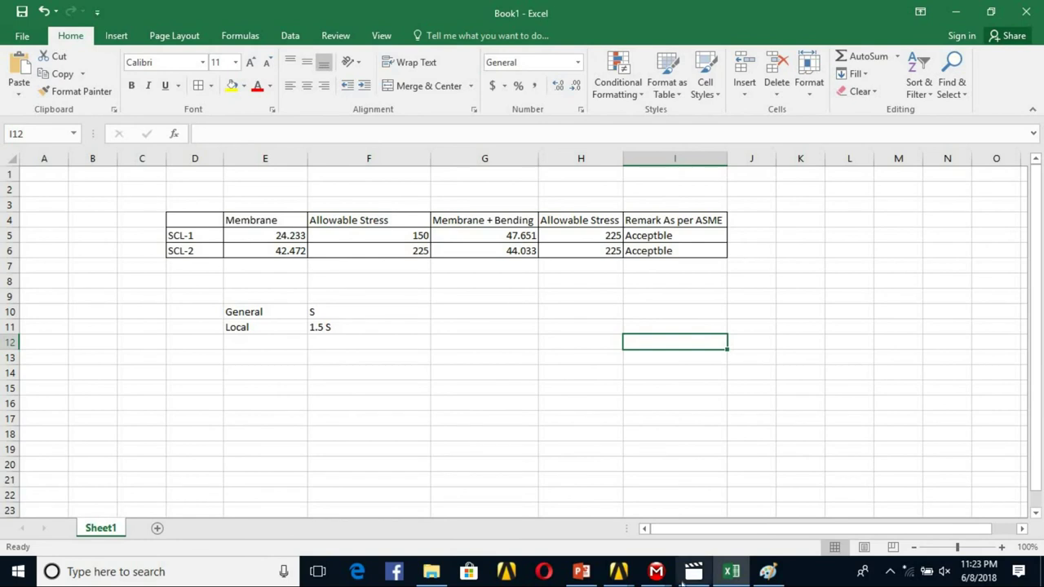
# Switch to ANSYS Mechanical, enlarge the outline, show all bodies from the Solution view and turn off Section Plane 1
pyautogui.moveTo(656, 570)
pyautogui.click(620, 493)
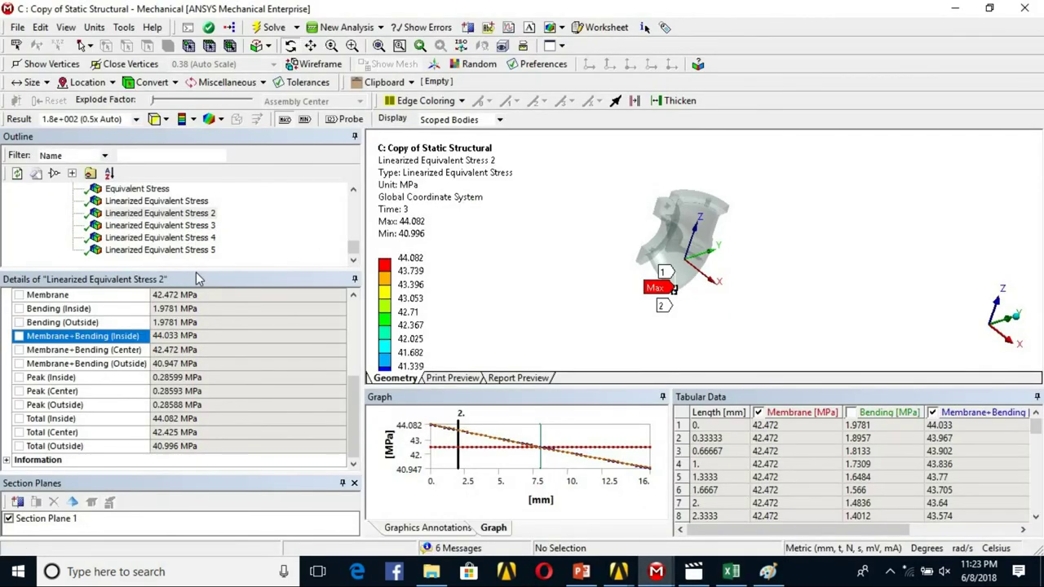
pyautogui.moveTo(196, 268); pyautogui.dragTo(198, 368)
pyautogui.click(121, 273)
pyautogui.press('Up')
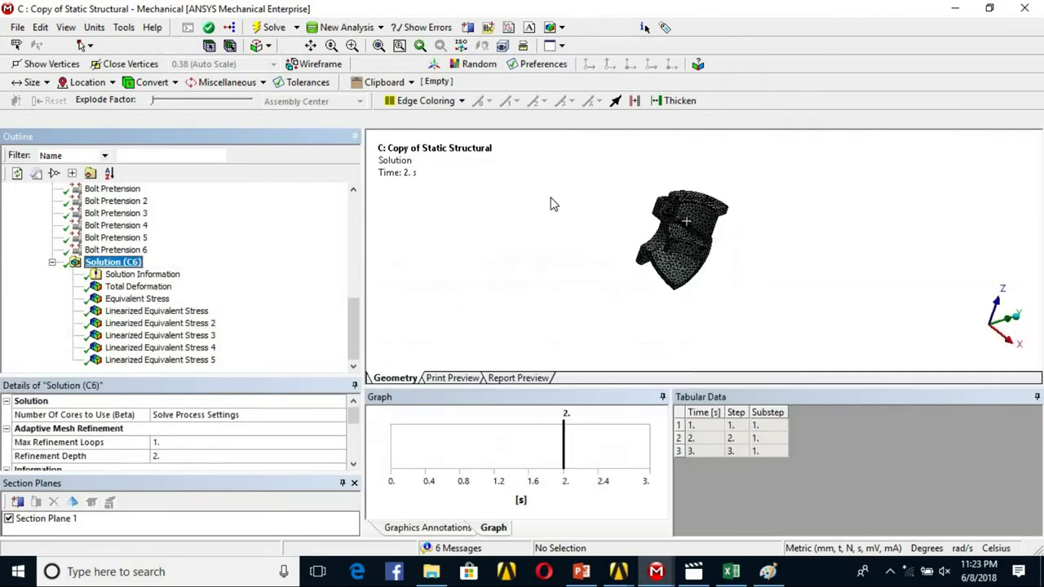
pyautogui.rightClick(558, 204)
pyautogui.click(599, 246)
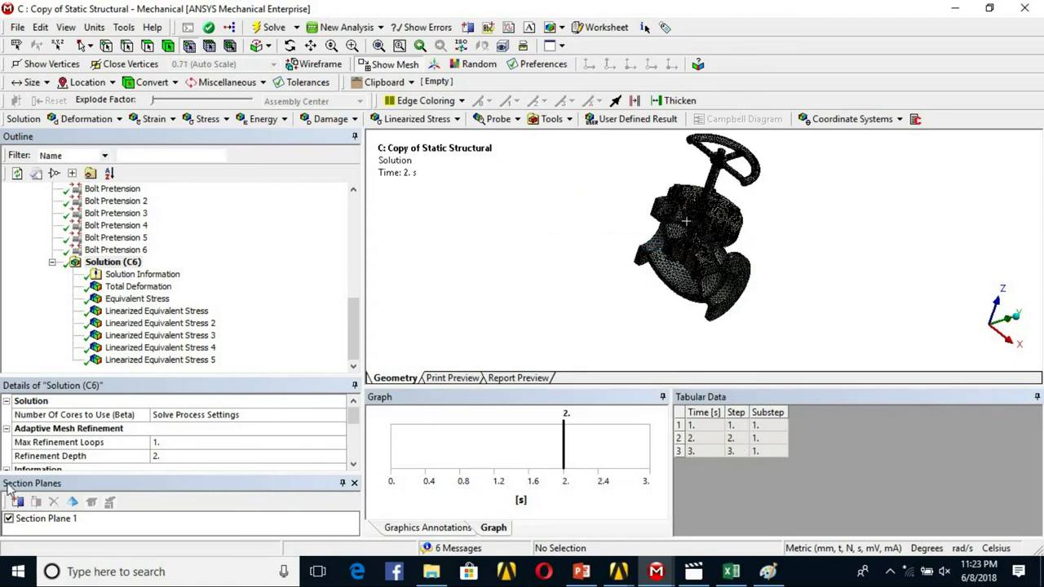
pyautogui.click(9, 519)
# Examine the full valve assembly under Construction Geometry and review the outline's paths, mesh sizings, loads and solution results
pyautogui.scroll(15, 203, 310)
pyautogui.click(106, 226)
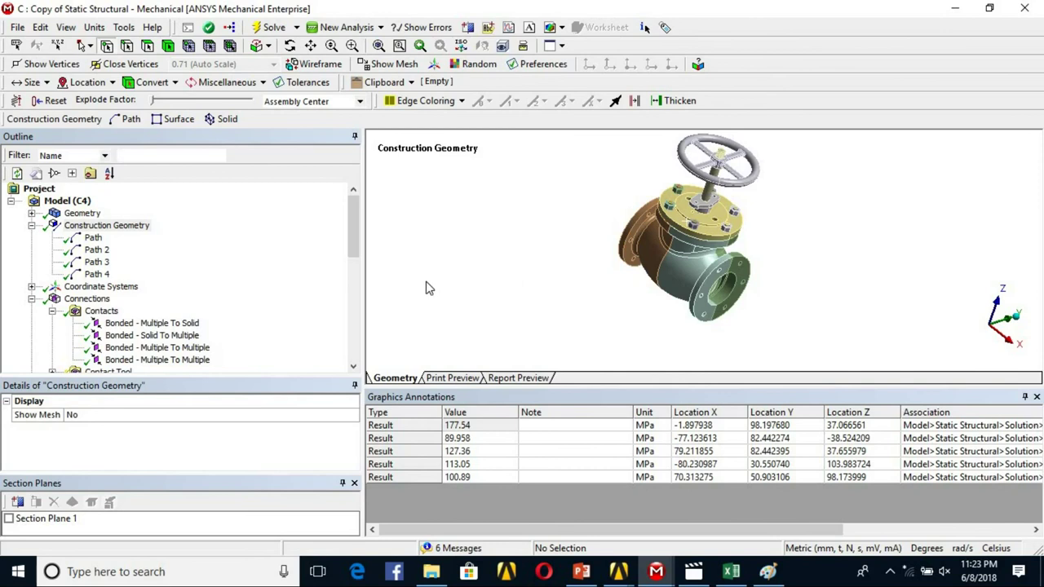
pyautogui.scroll(-8, 261, 252)
pyautogui.moveTo(581, 303); pyautogui.dragTo(571, 272, button='middle')
pyautogui.moveTo(776, 259); pyautogui.dragTo(649, 295, button='middle')
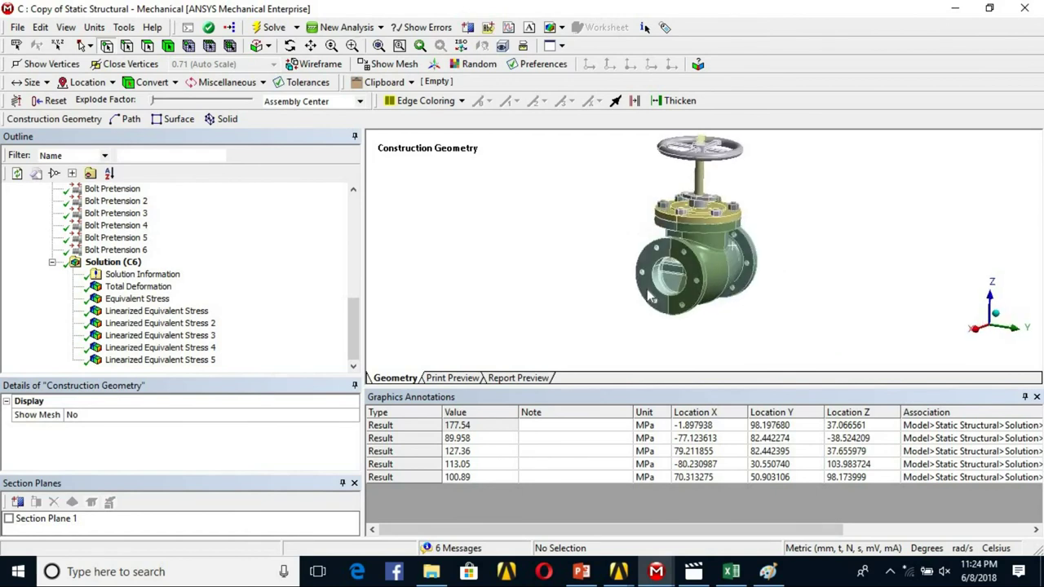
pyautogui.scroll(3, 658, 289)
pyautogui.scroll(-2, 769, 247)
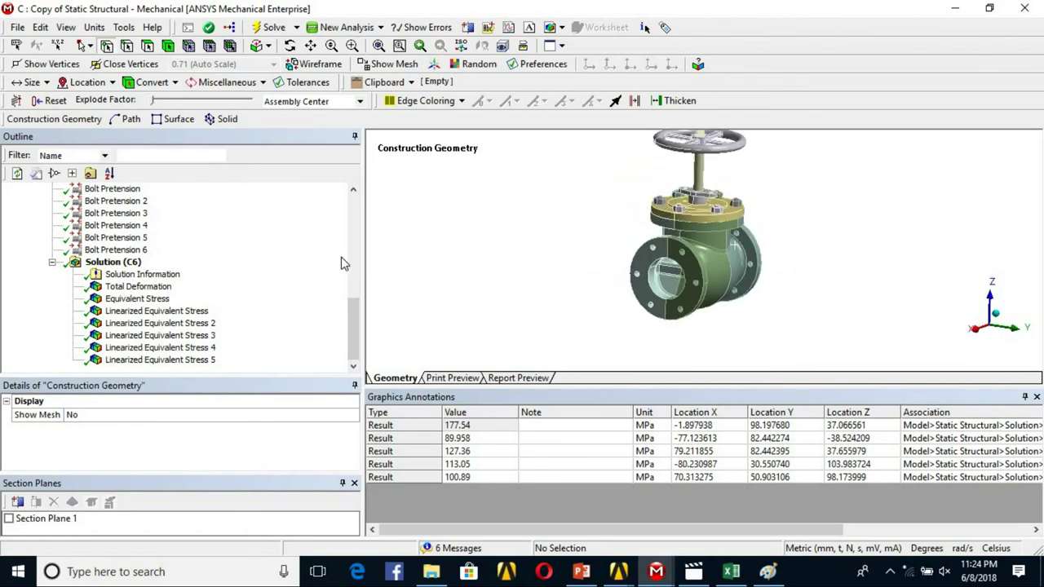
pyautogui.scroll(10, 294, 291)
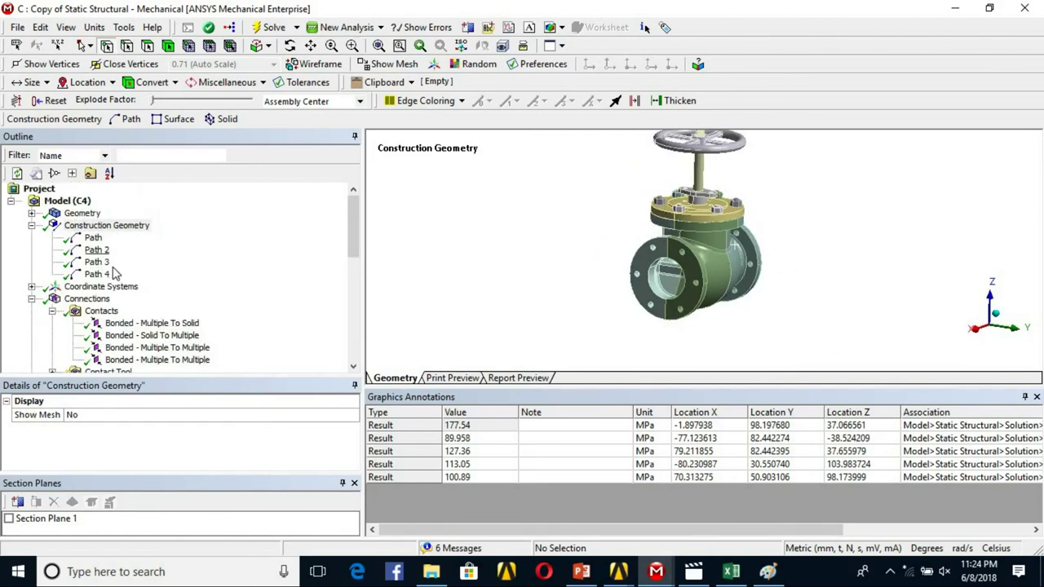
pyautogui.scroll(-4, 88, 334)
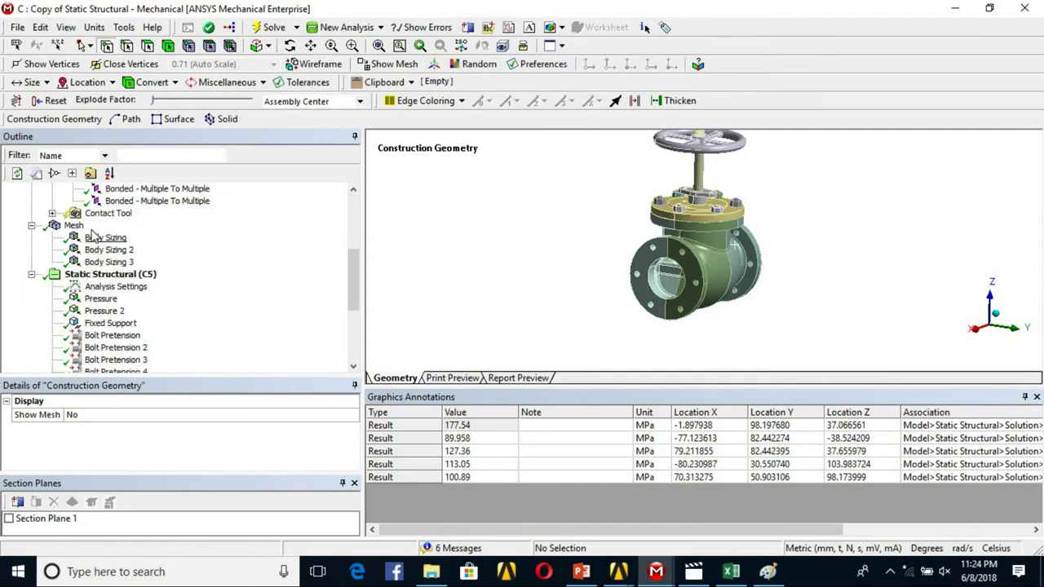
pyautogui.scroll(-4, 89, 326)
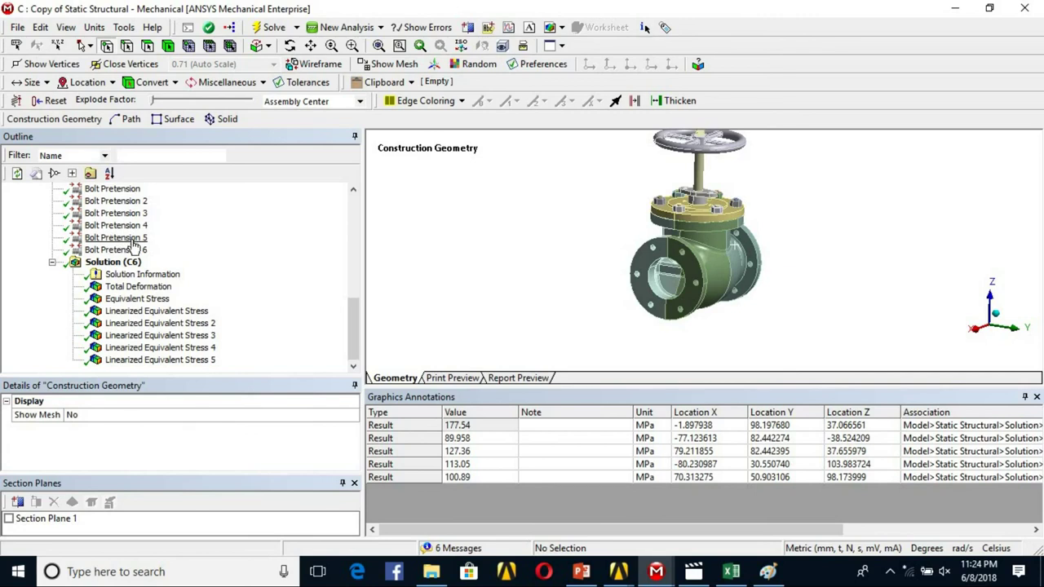
pyautogui.scroll(4, 135, 245)
pyautogui.moveTo(99, 311); pyautogui.dragTo(677, 267)
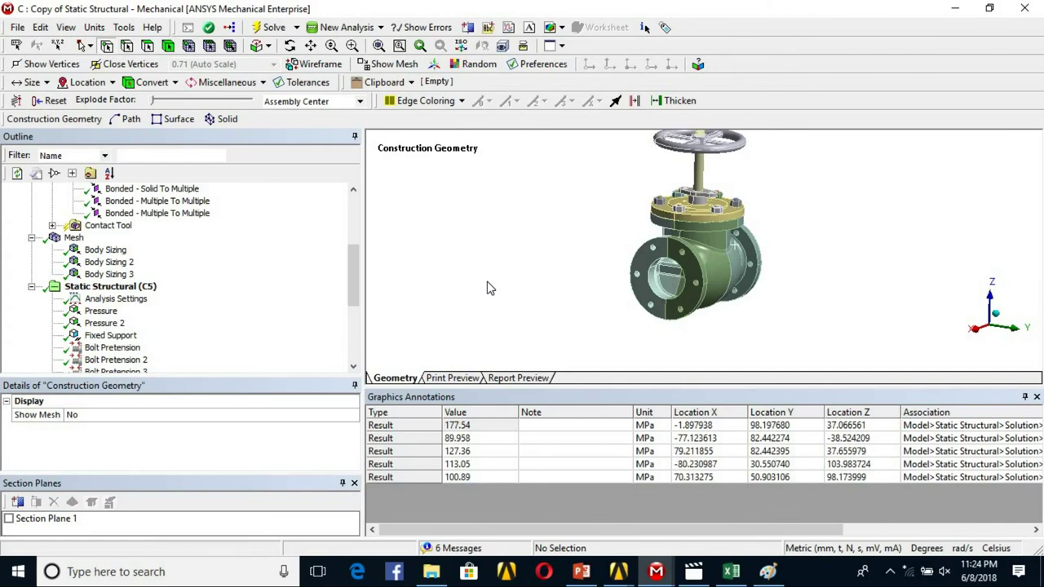
pyautogui.scroll(-1, 610, 270)
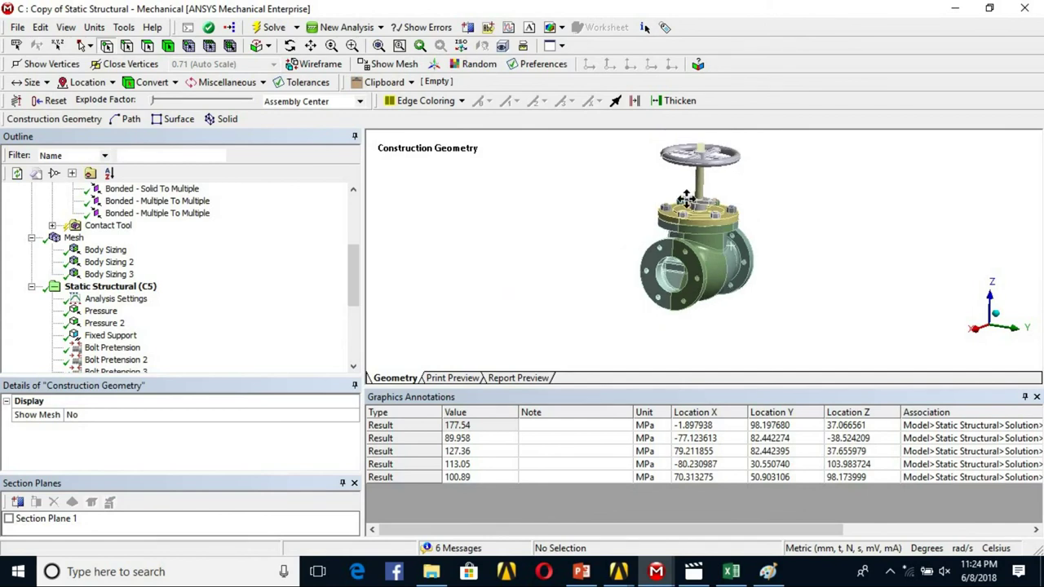
pyautogui.keyDown('ctrl'); pyautogui.moveTo(687, 199); pyautogui.dragTo(690, 238, button='middle'); pyautogui.keyUp('ctrl')
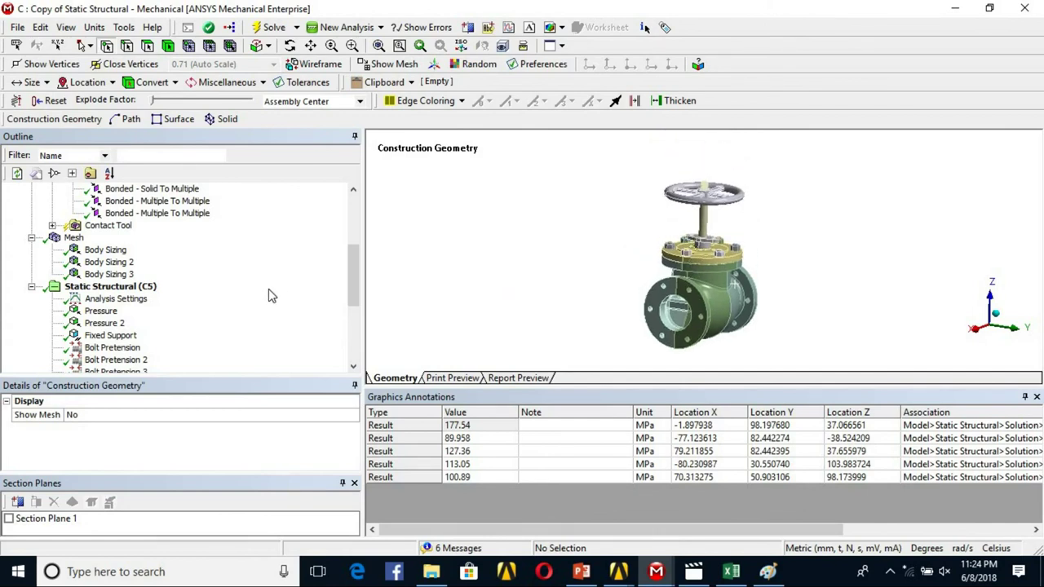
# Browse the linearized equivalent stress results and view the Bolt Pretension 6 load on the valve
pyautogui.scroll(-4, 268, 289)
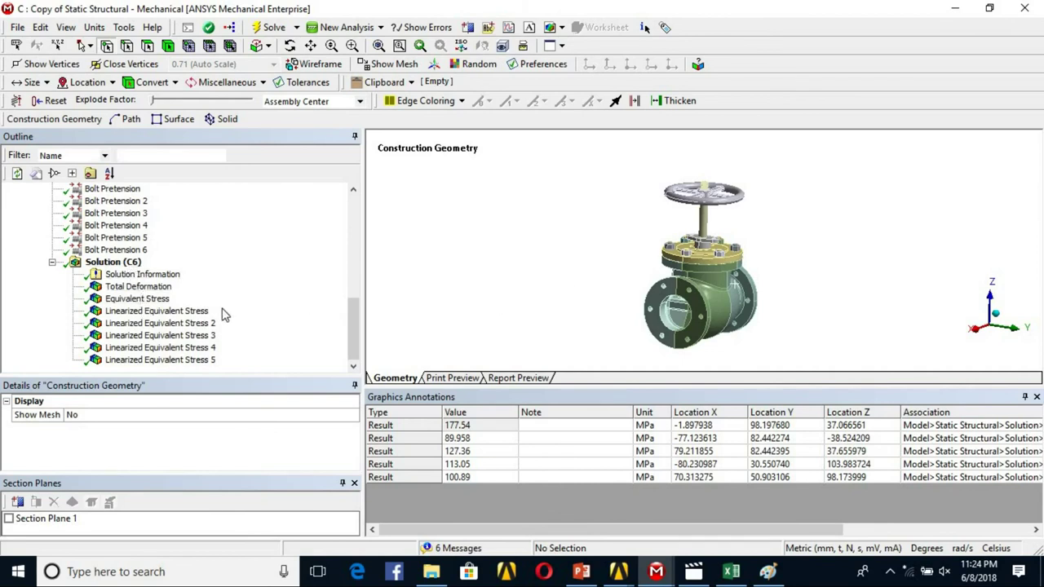
pyautogui.click(171, 312)
pyautogui.press('Down')
pyautogui.press('Down')
pyautogui.press('Down')
pyautogui.press('Down')
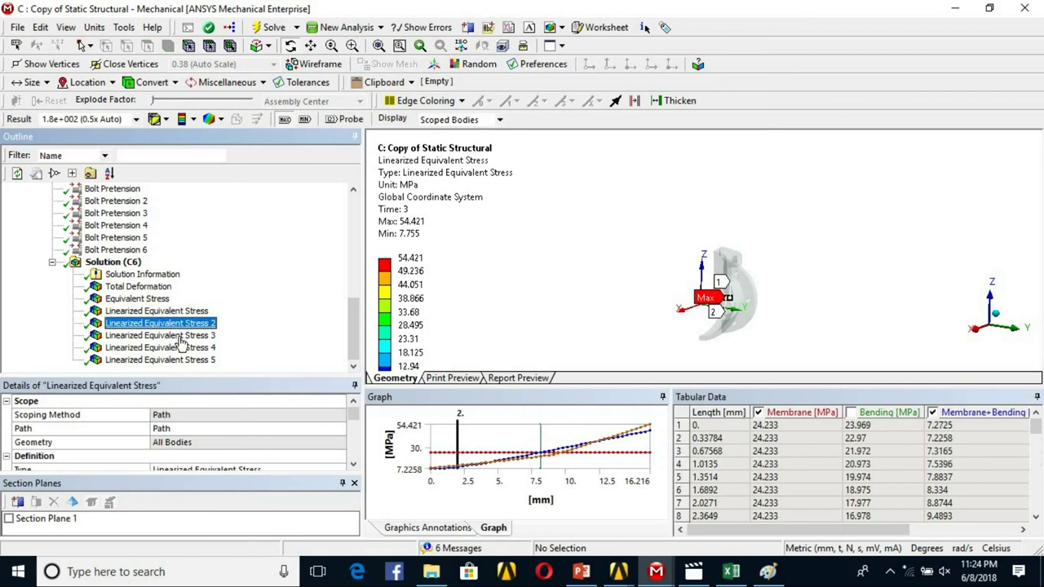
pyautogui.click(122, 250)
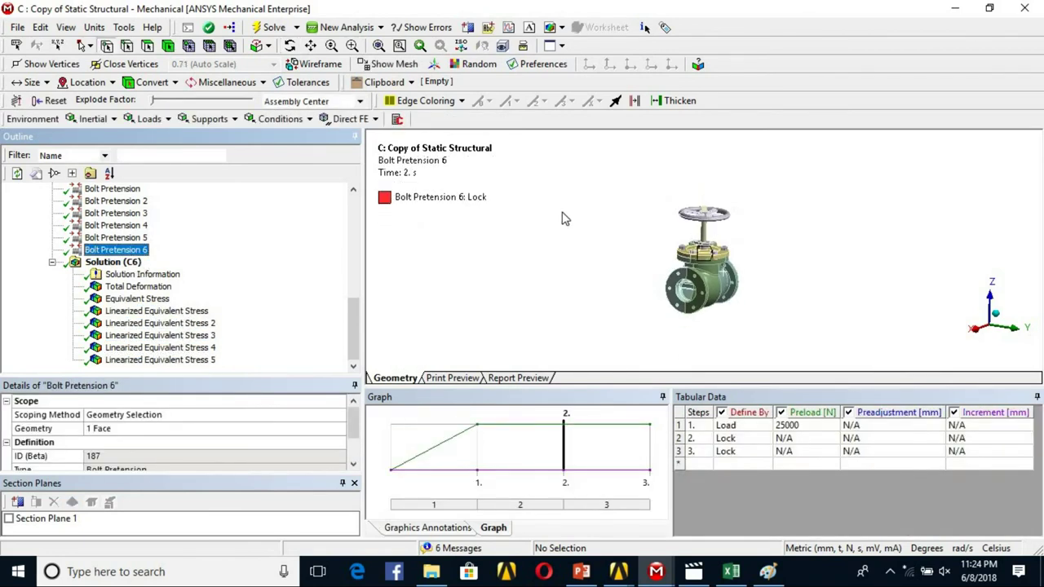
pyautogui.click(593, 270)
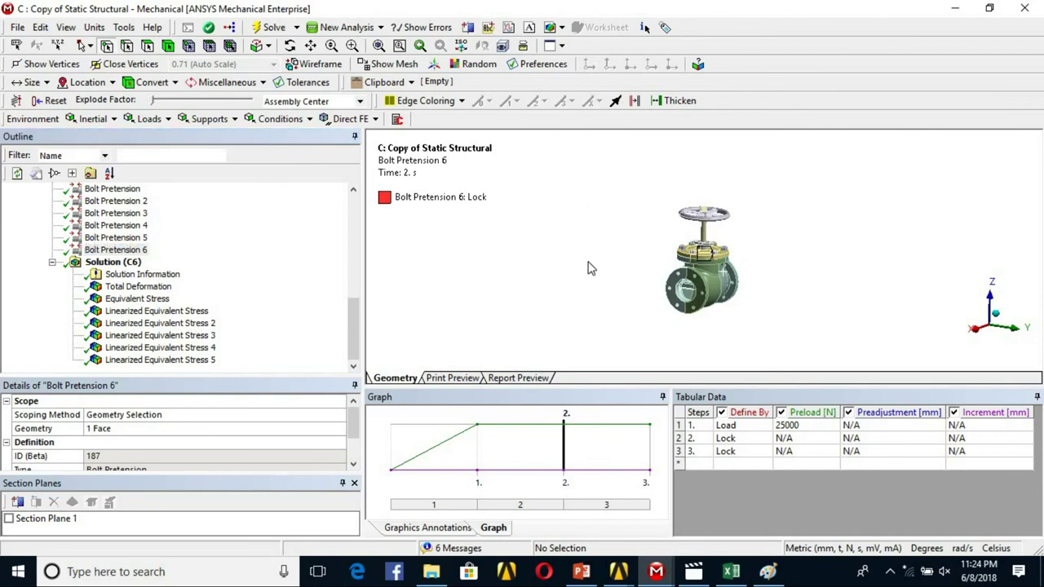